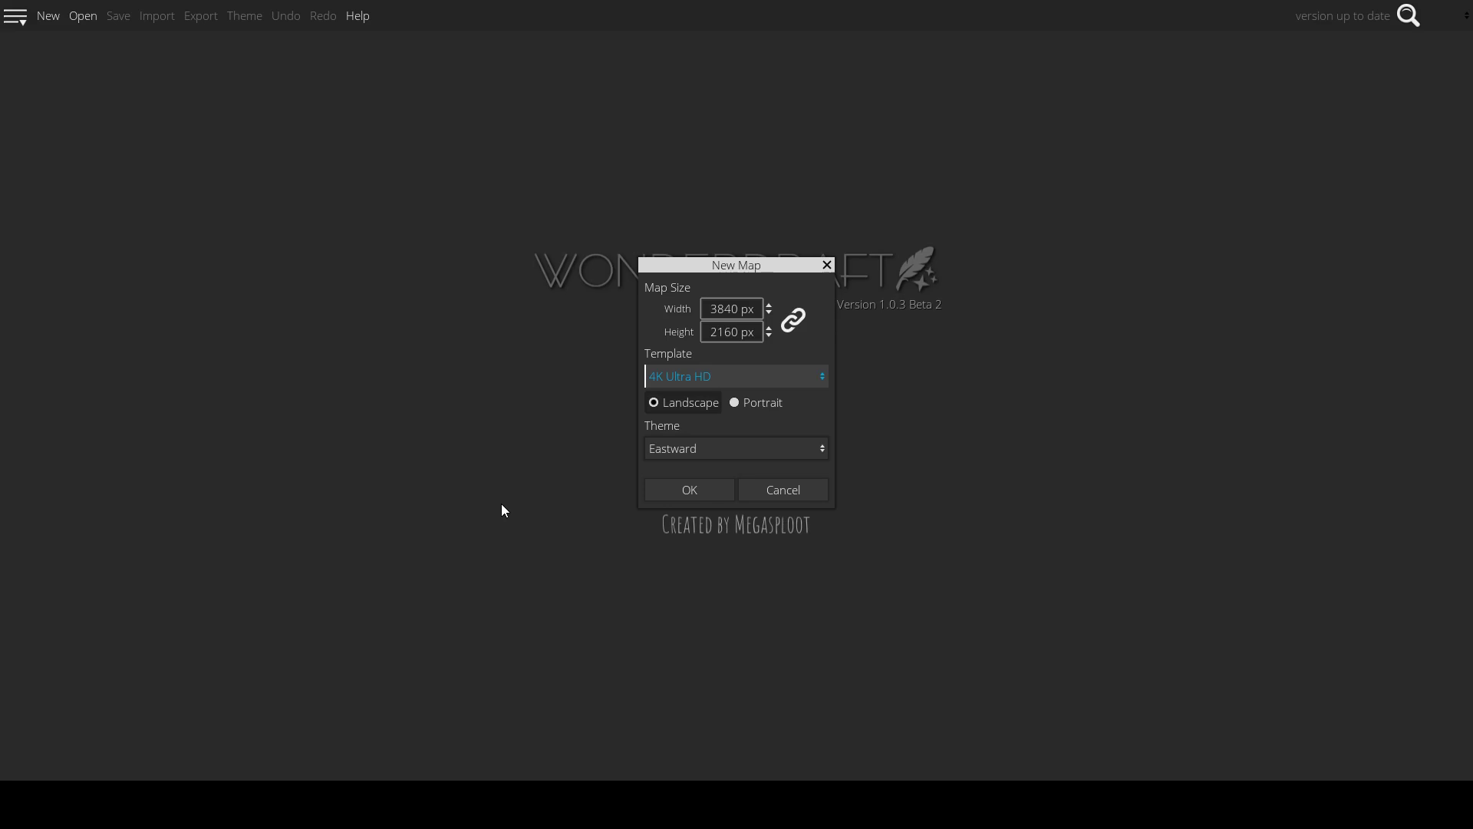
- Create a landscape 4K Ultra HD map, 3840 by 2160 px, with the Eastward theme
click(673, 457)
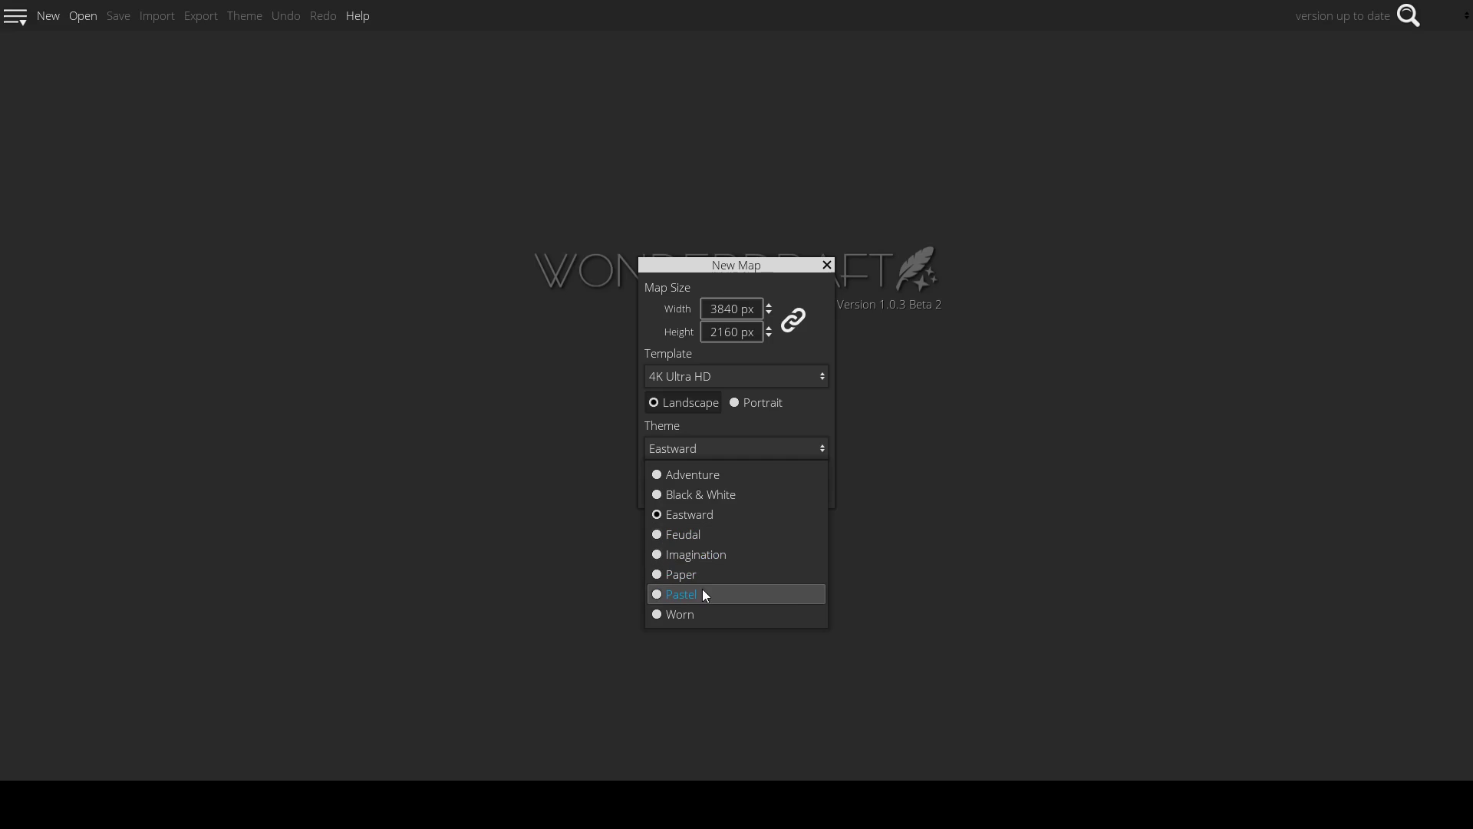
click(862, 575)
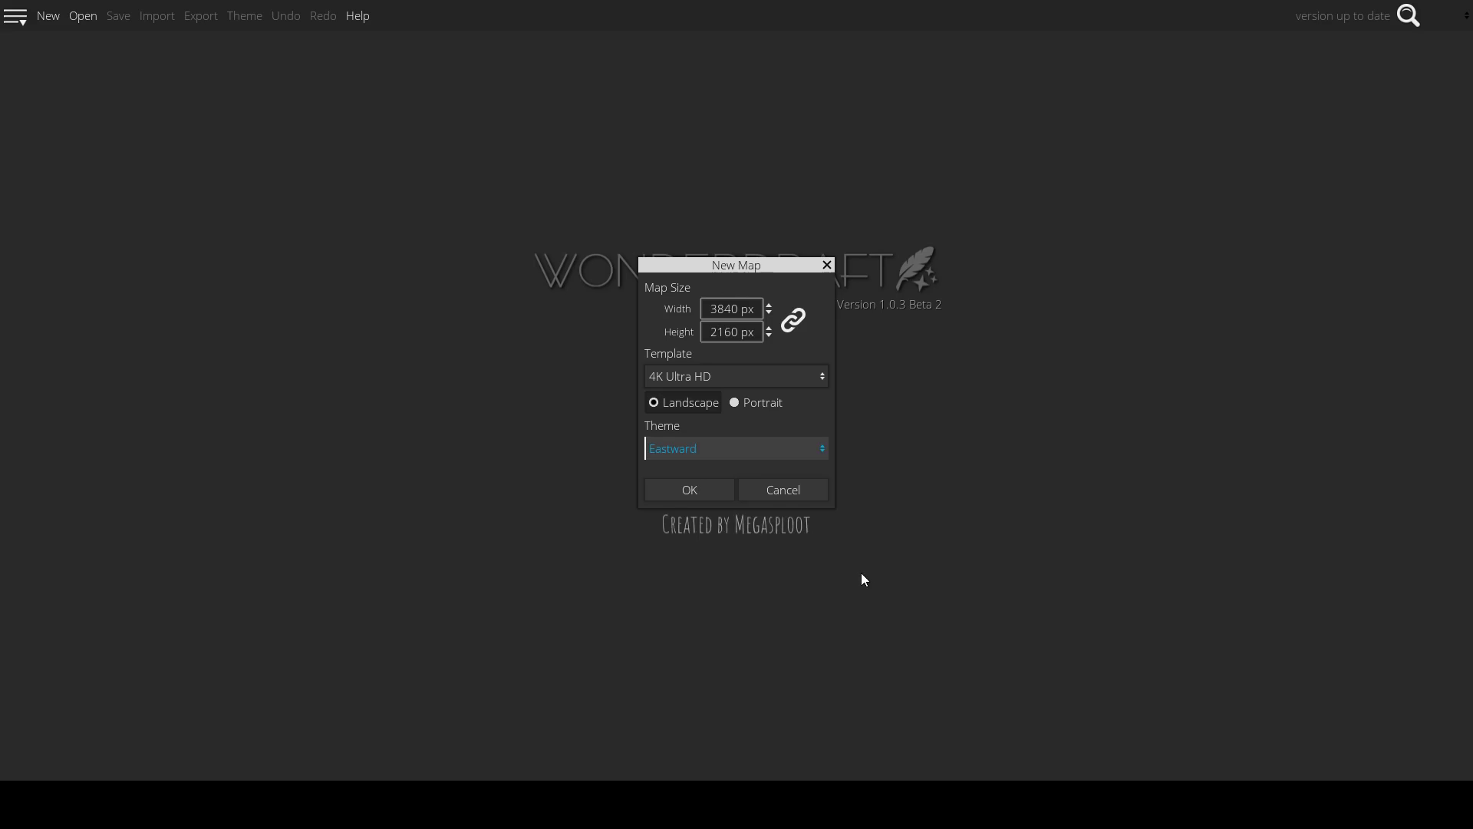
click(678, 496)
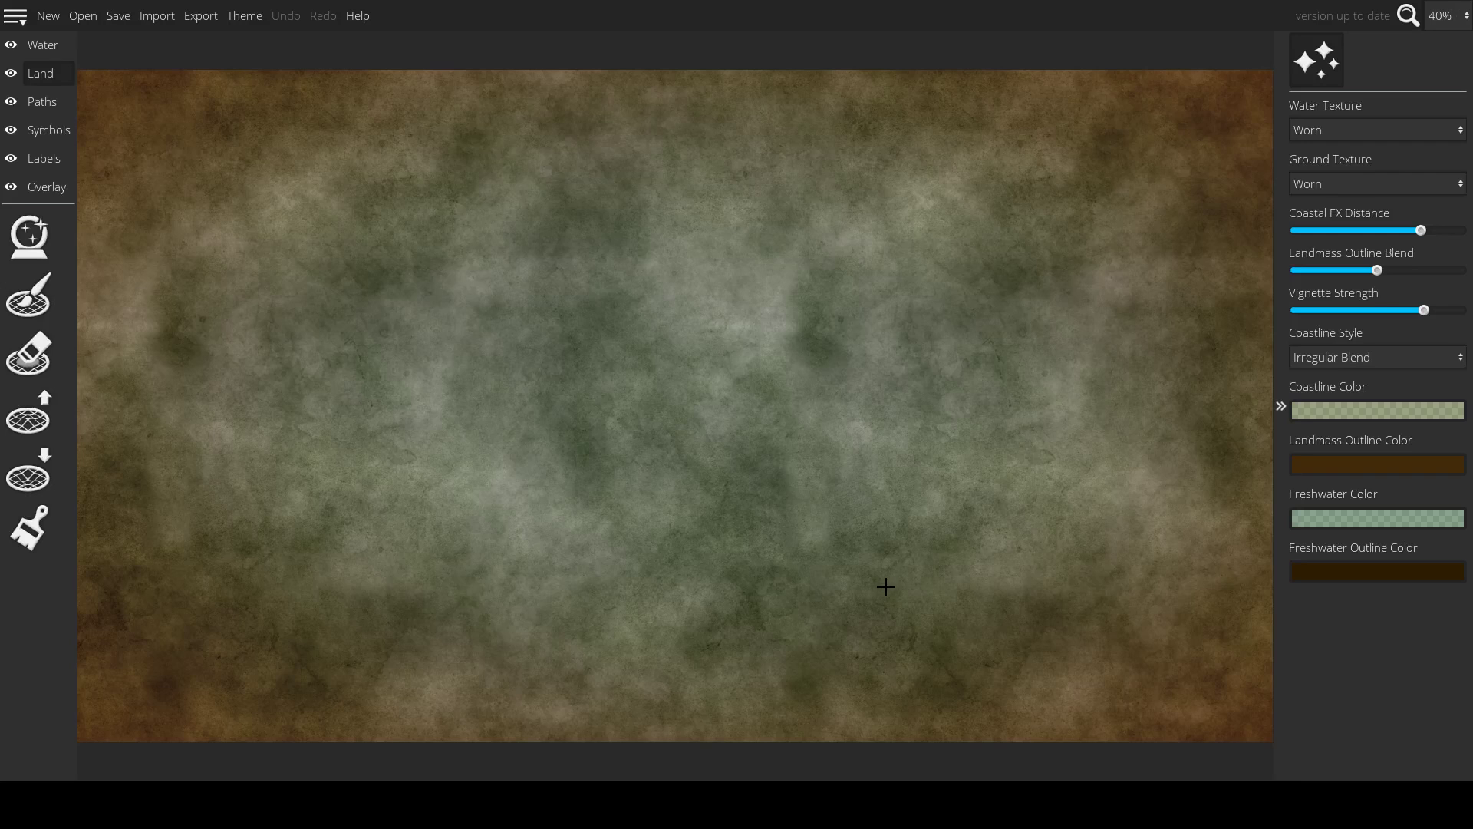
- Generate a landmass on the empty map with the landmass generator using the Uniform pattern
click(33, 295)
click(35, 259)
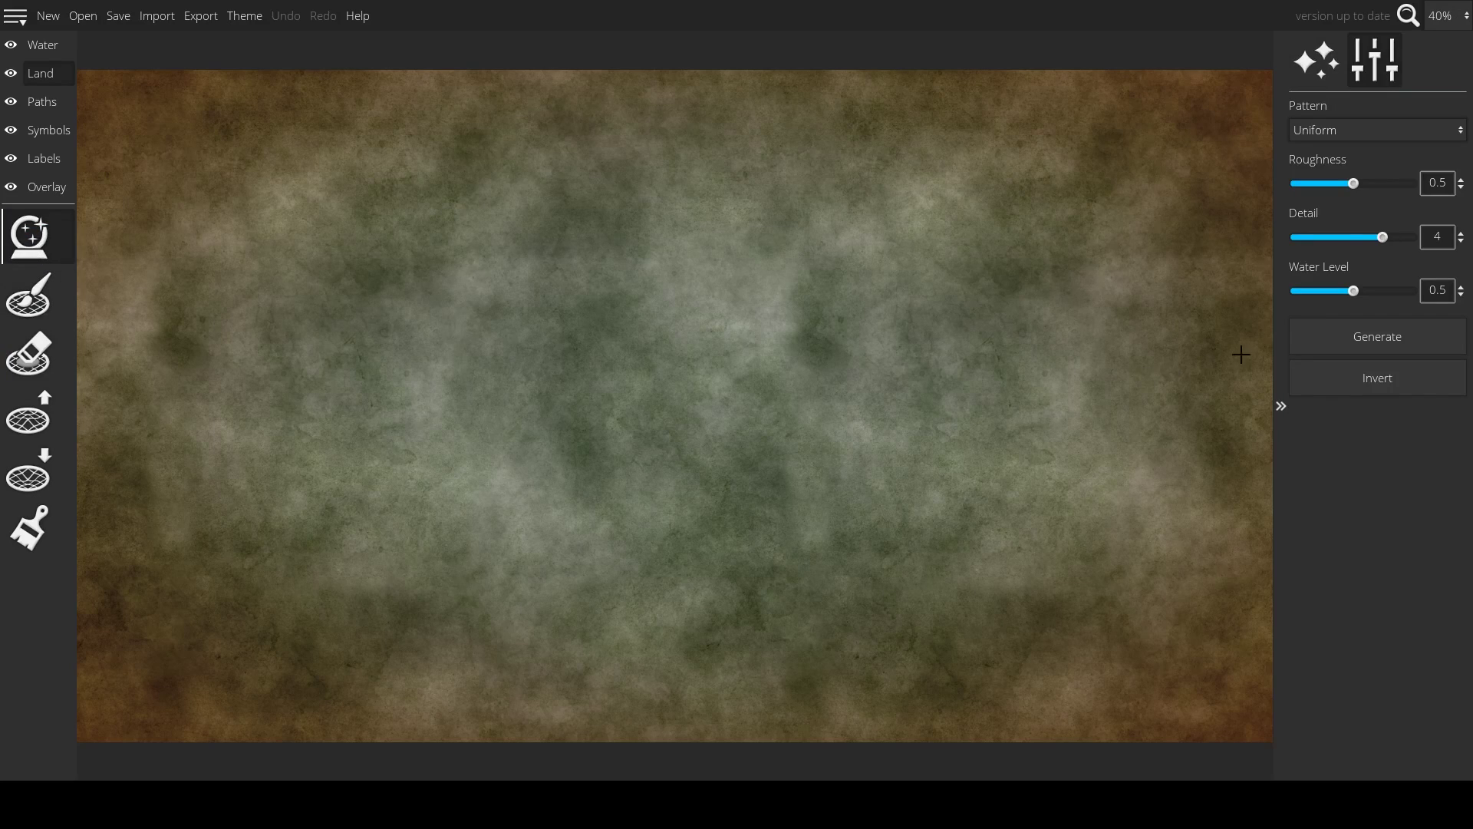
click(1370, 131)
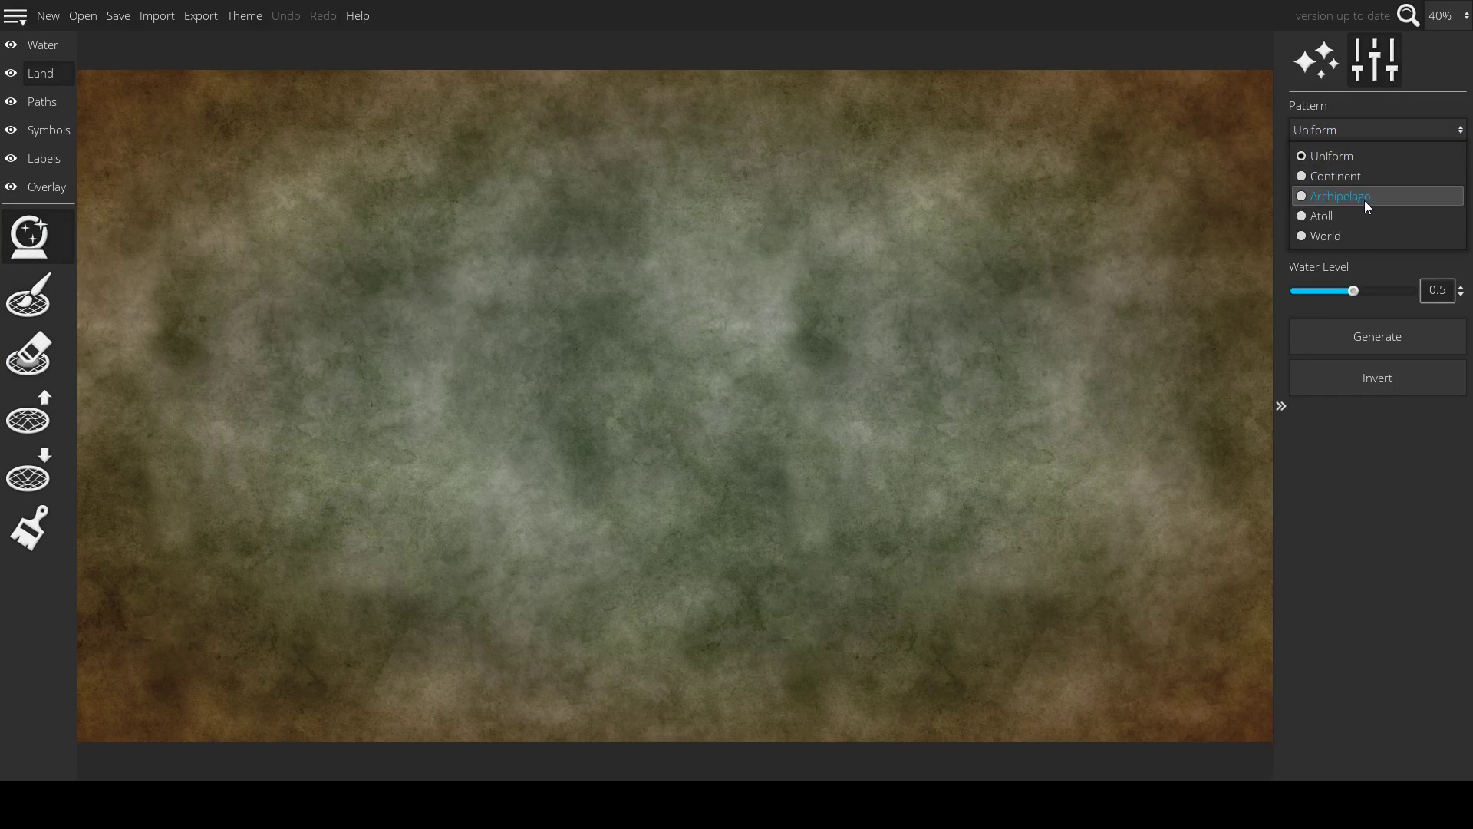
click(1355, 159)
click(1367, 334)
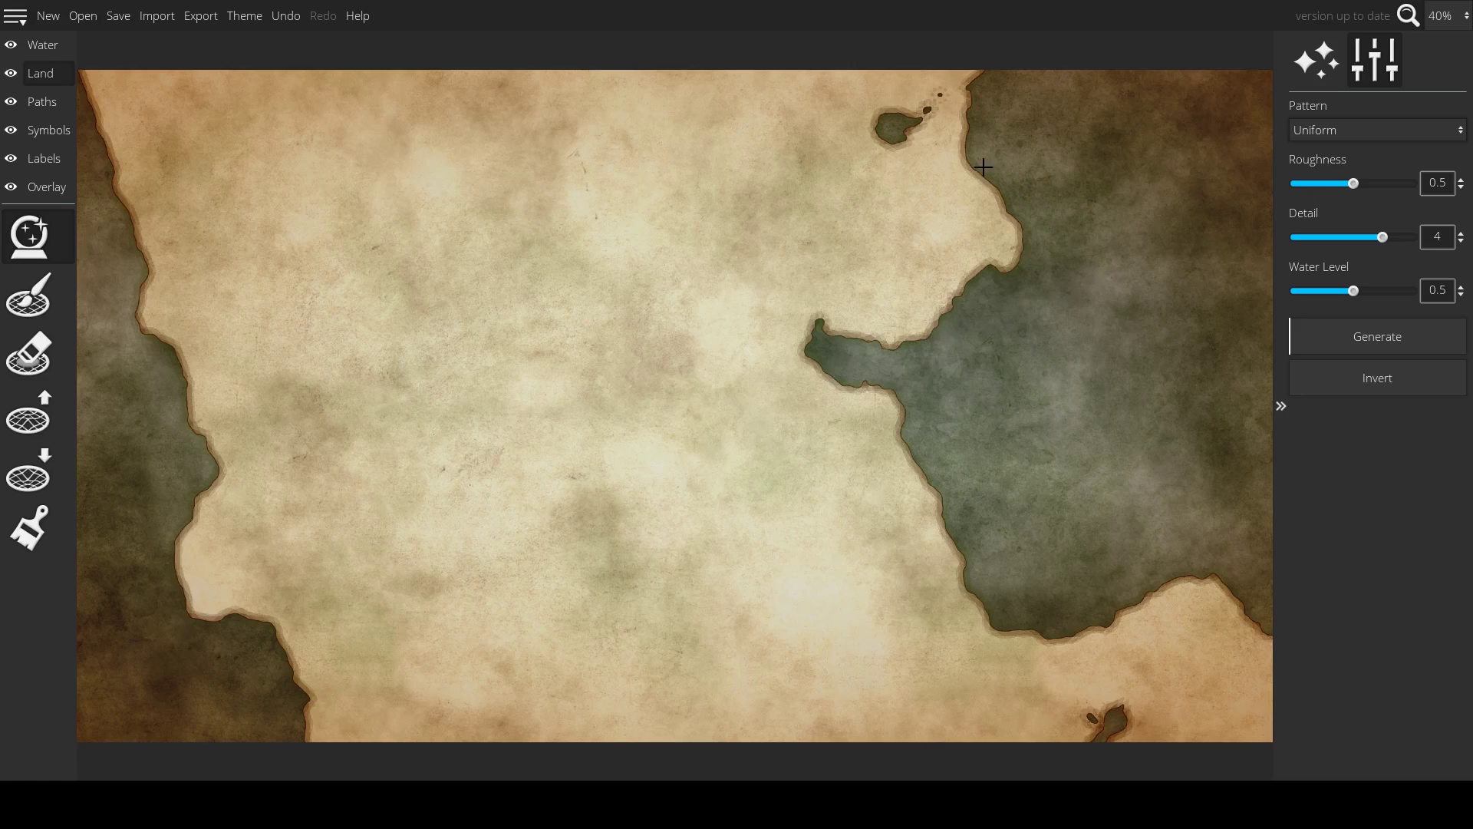
- Generate a new landmass with the Continent pattern and inspect its coastline
click(1323, 137)
click(1326, 172)
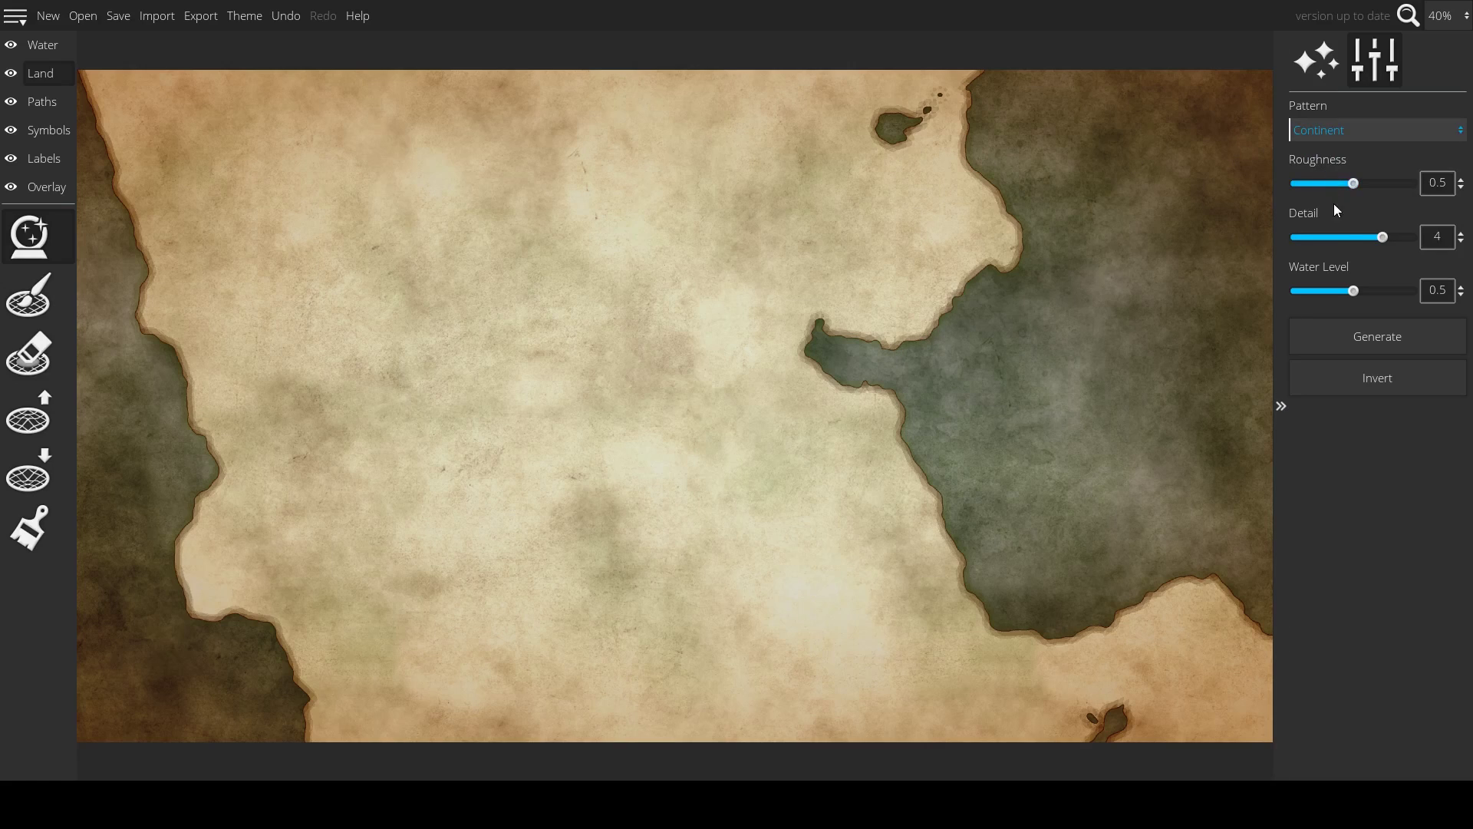
click(1356, 349)
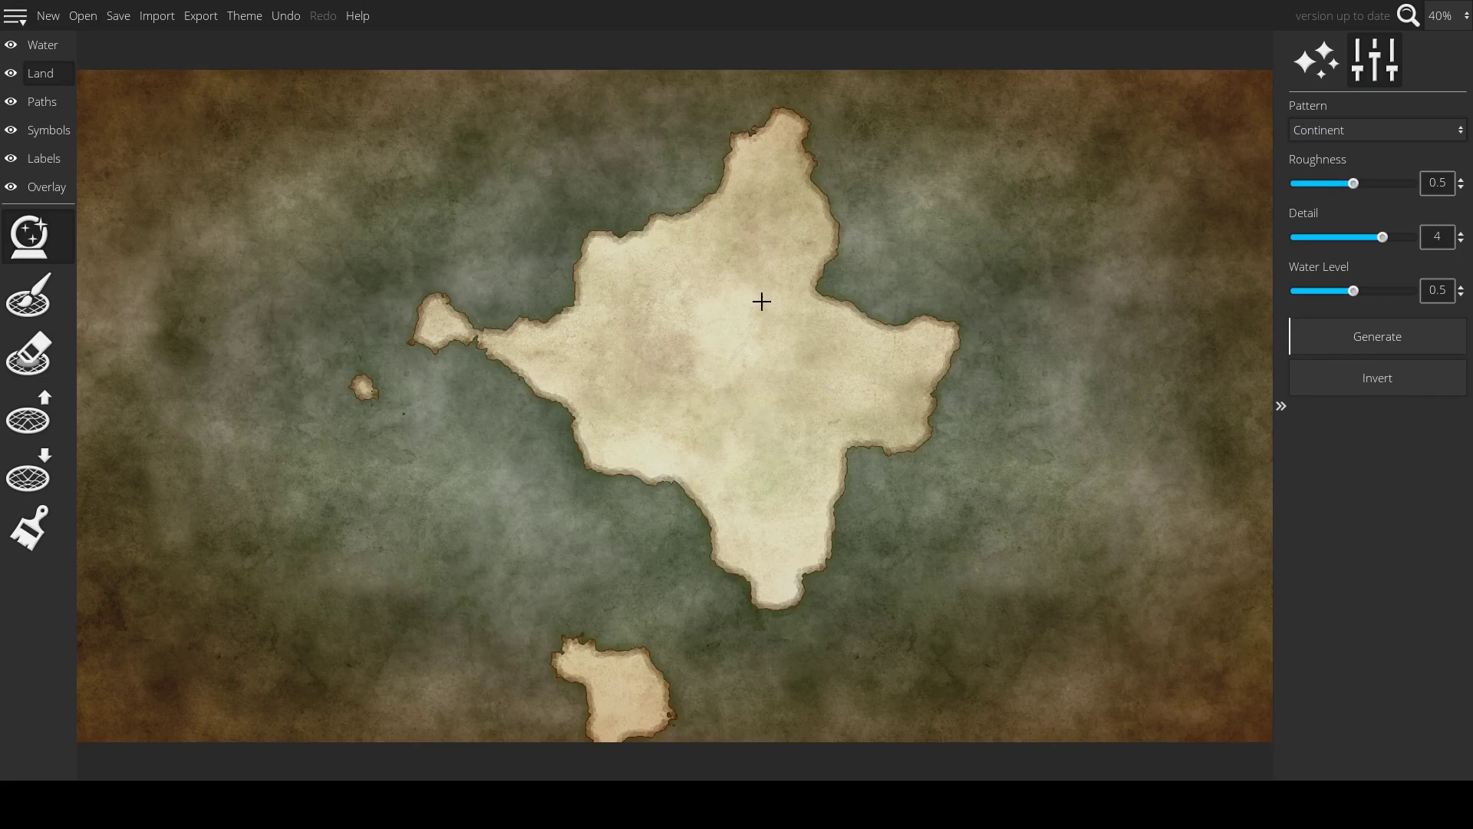
scroll(432, 325, down, 1)
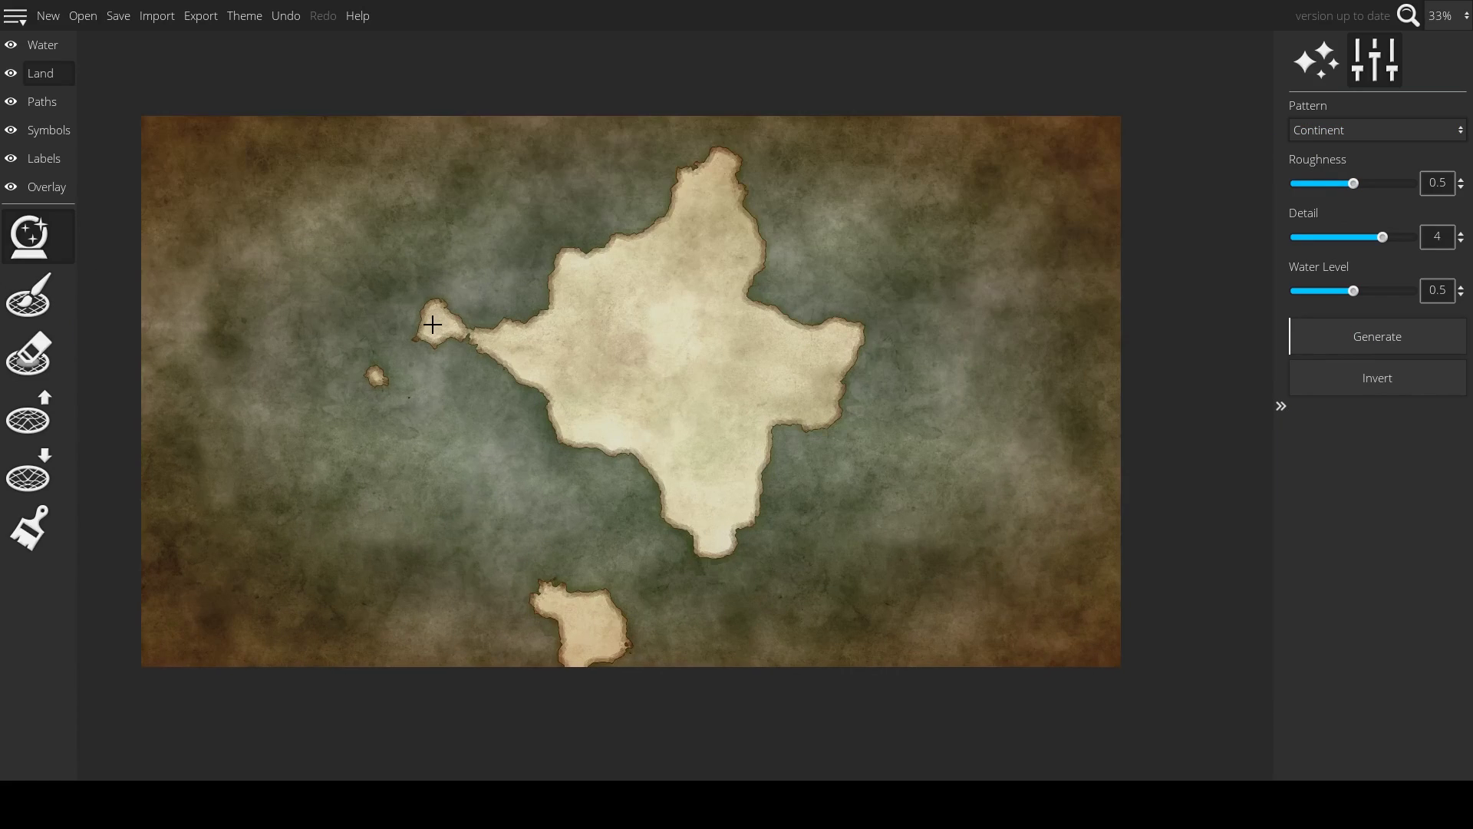
scroll(432, 325, up, 2)
scroll(432, 326, down, 2)
- Replace the landmass with one generated from the Archipelago pattern
click(1386, 138)
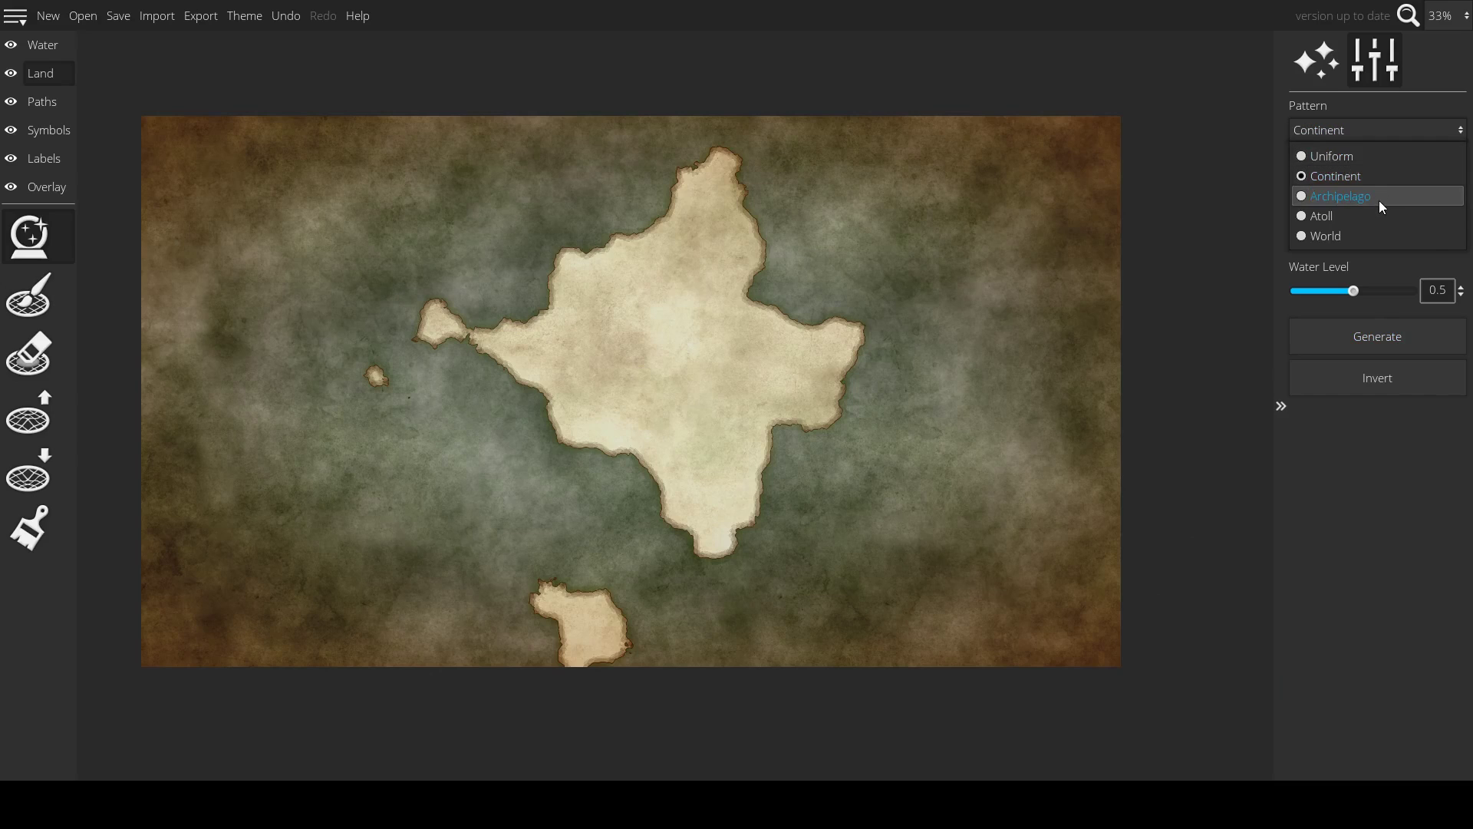
click(1379, 197)
click(1383, 330)
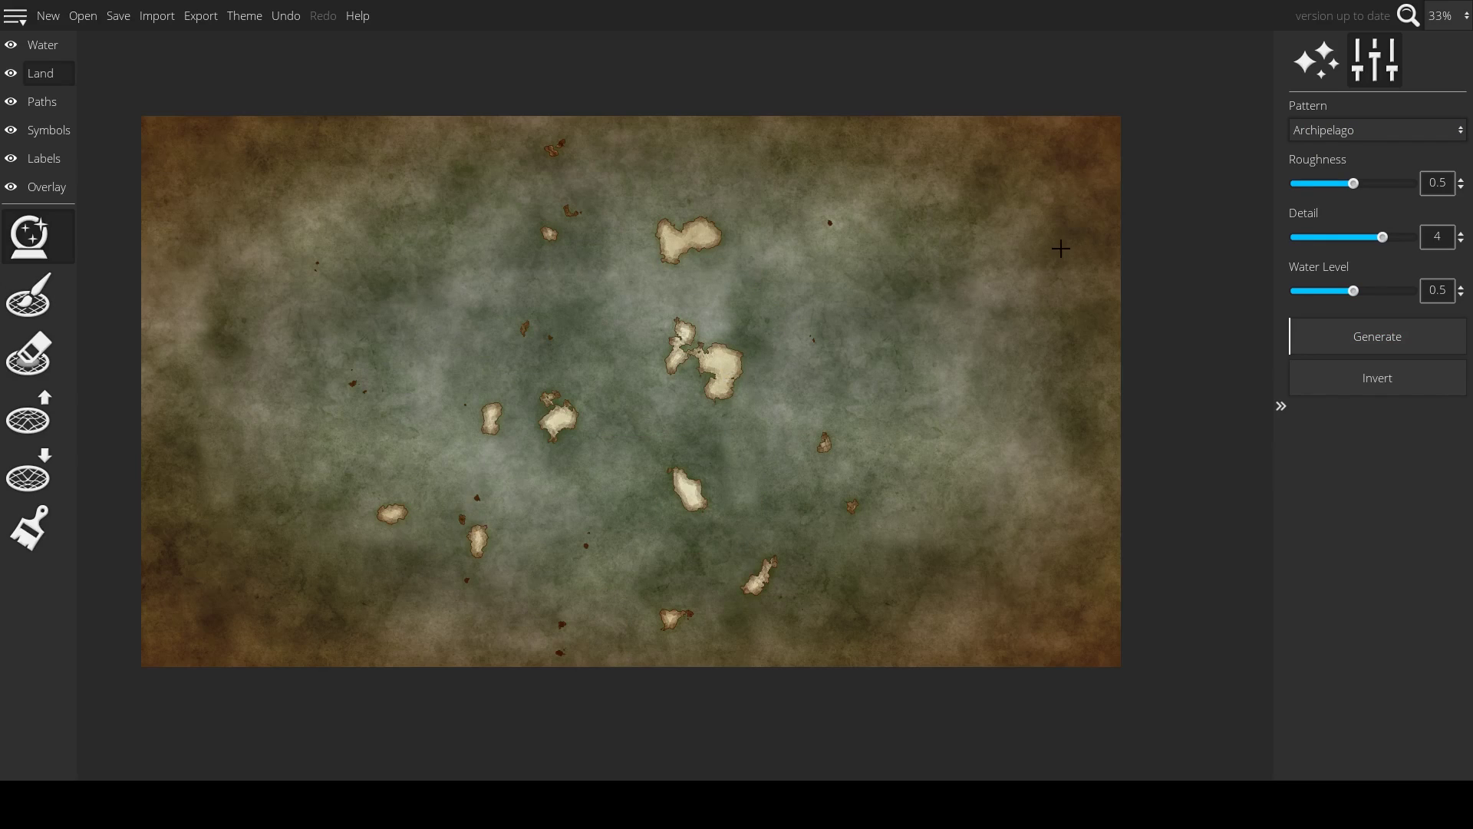
- Replace the landmass with one generated from the Atoll pattern
click(1304, 138)
click(1328, 214)
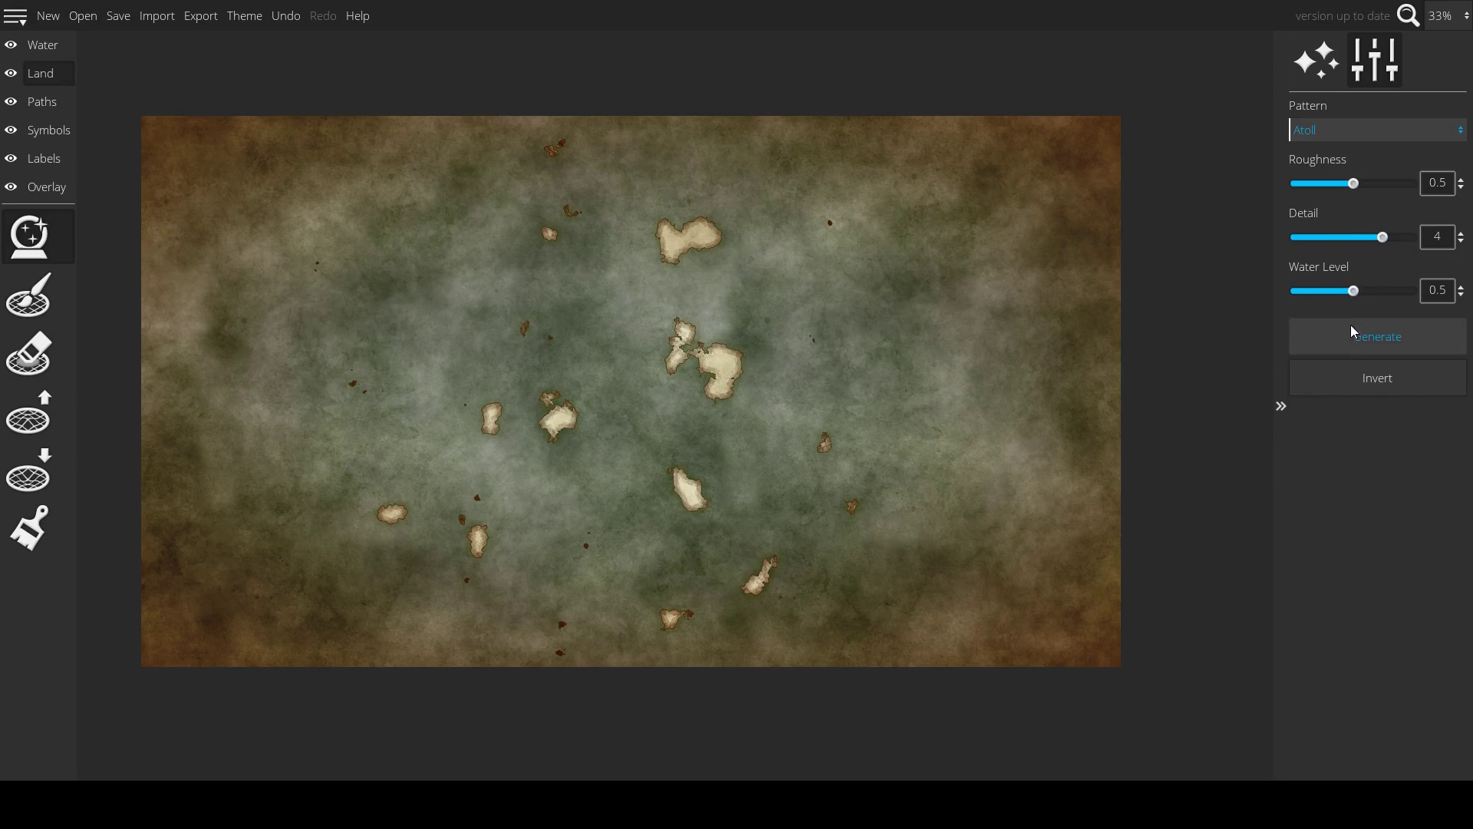
click(1351, 333)
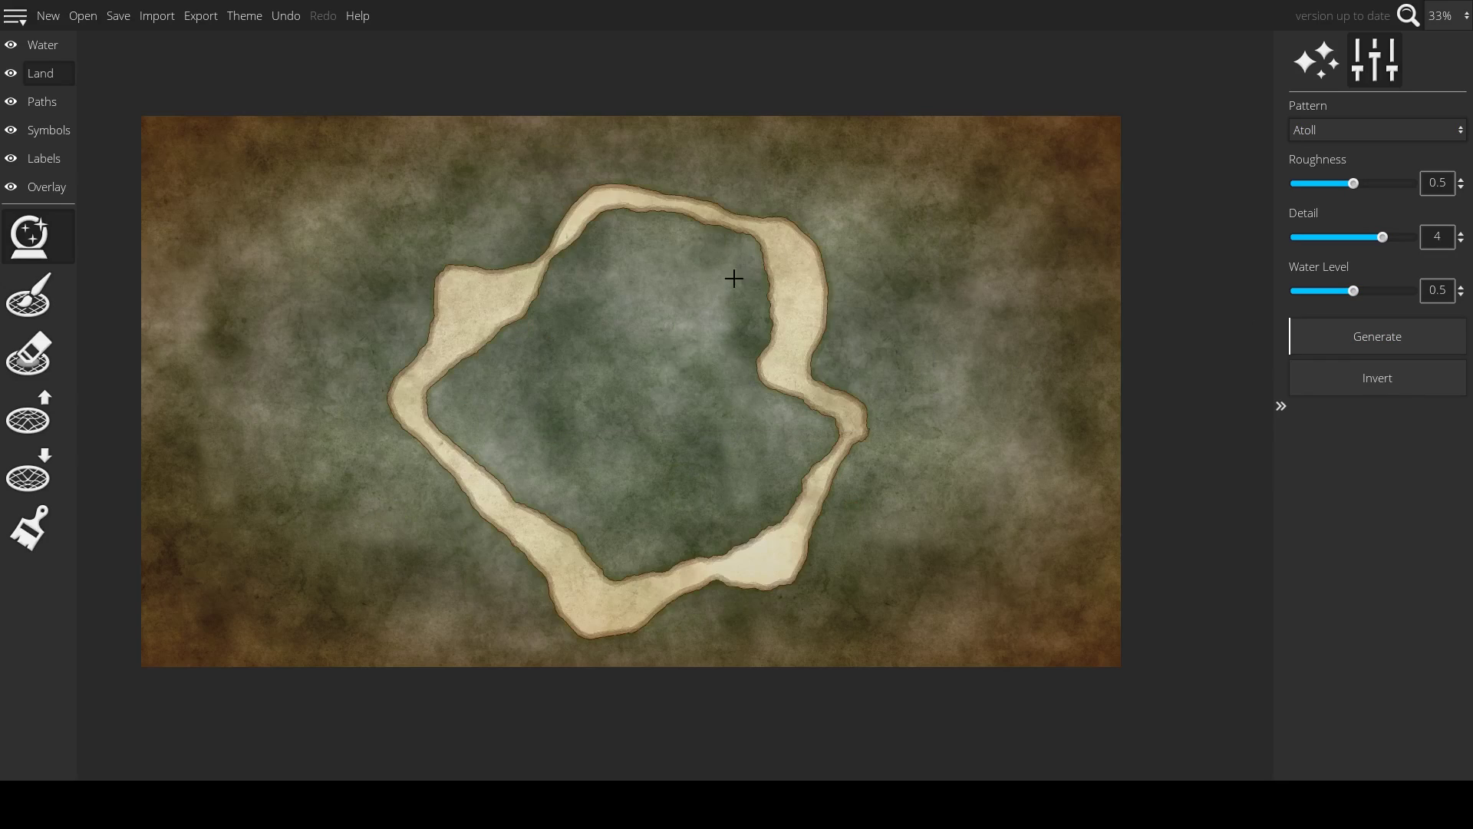
- Switch the landmass pattern to World and generate several alternative world layouts
click(1322, 131)
click(1367, 230)
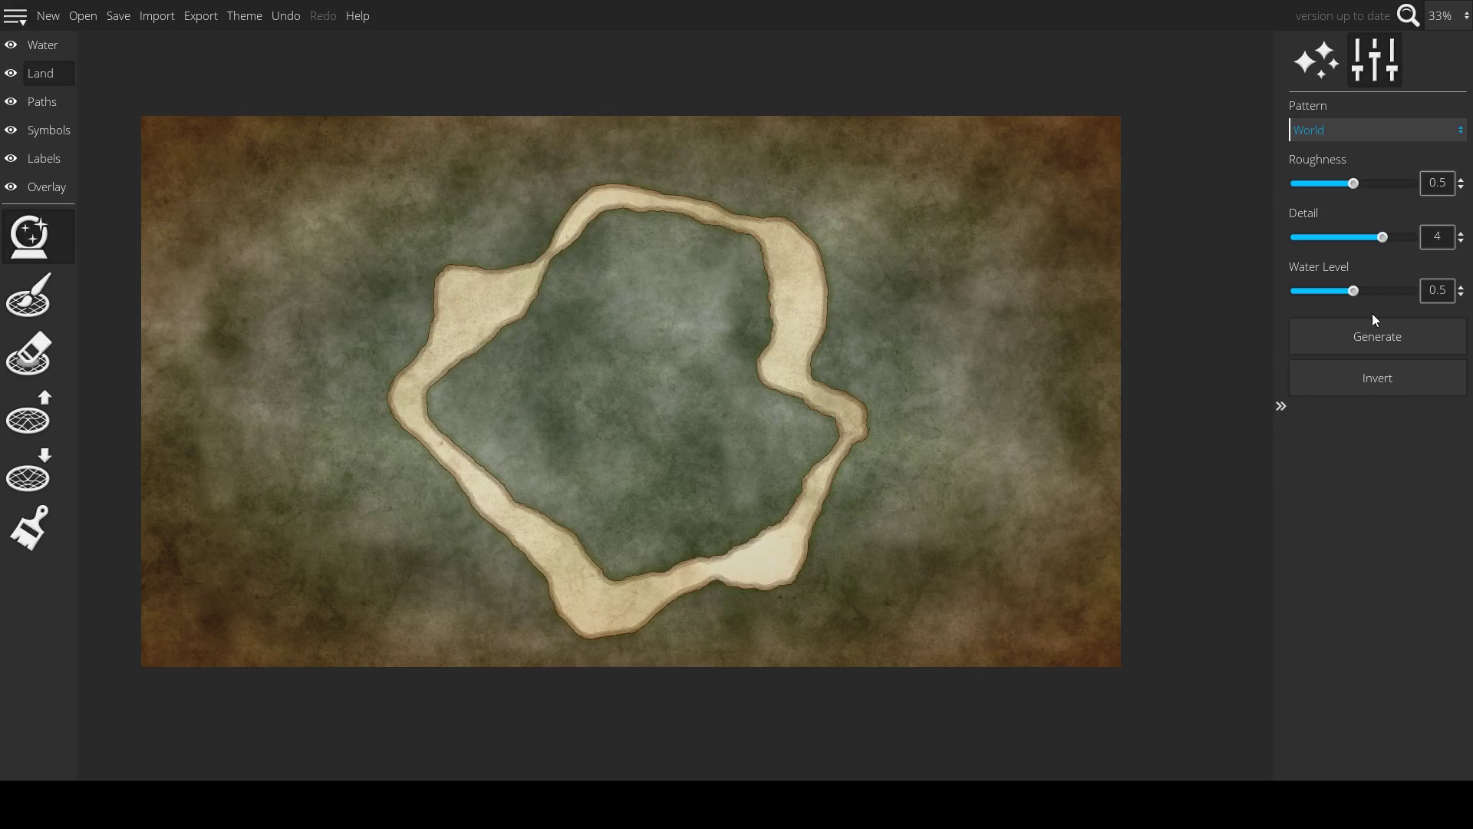
click(1374, 336)
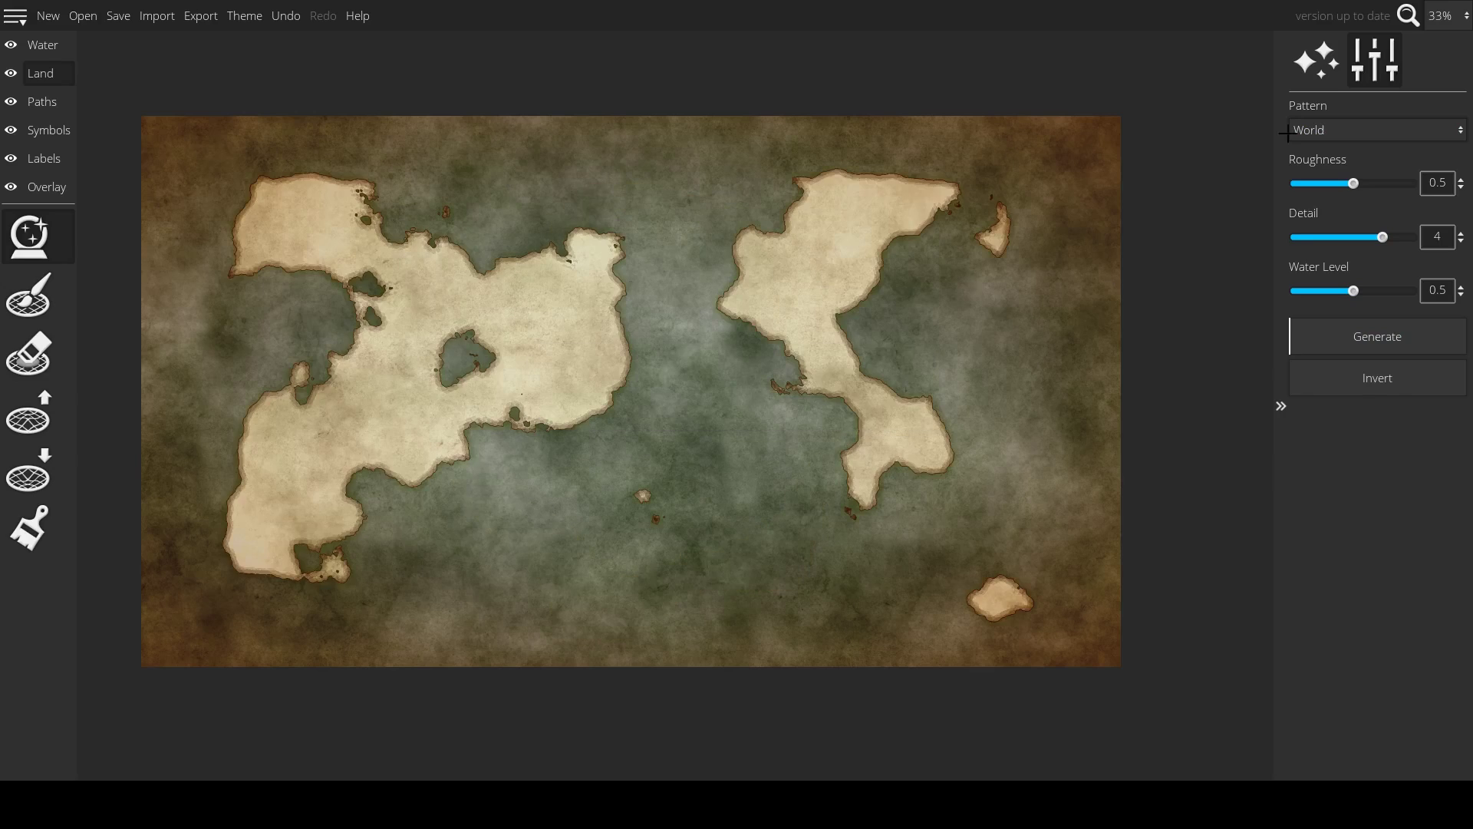
click(1332, 343)
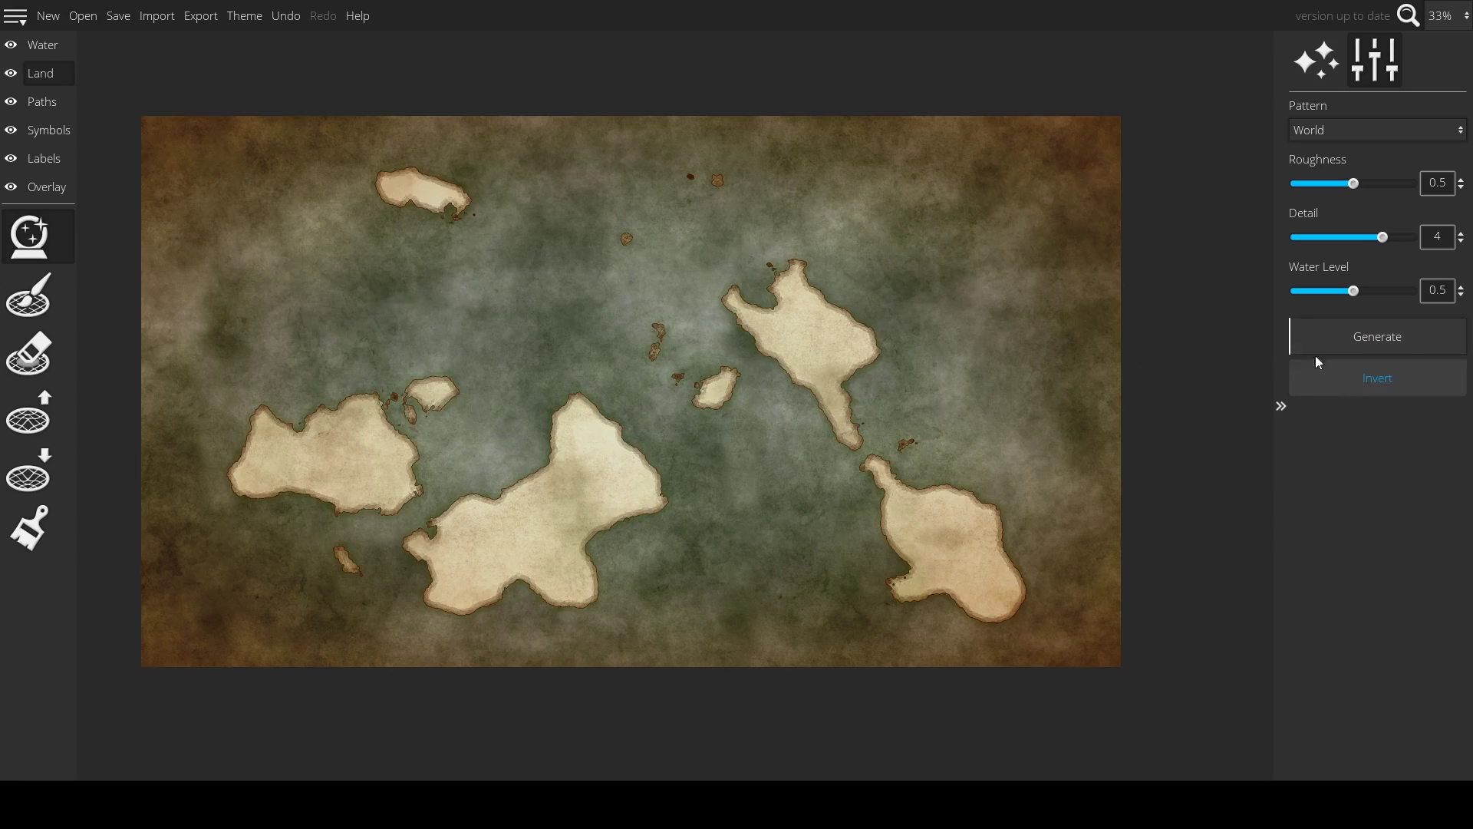
click(1315, 338)
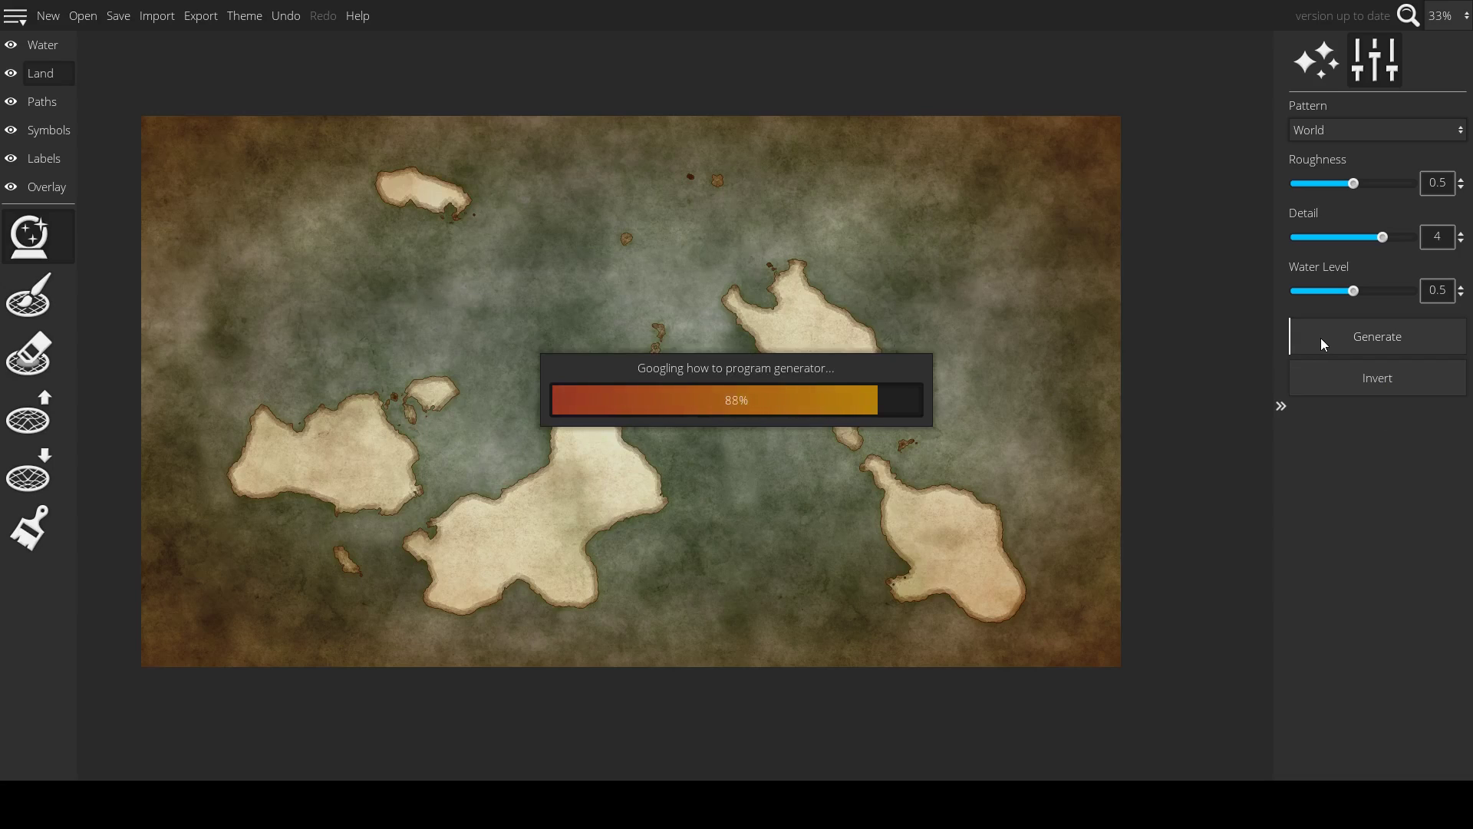
click(1323, 338)
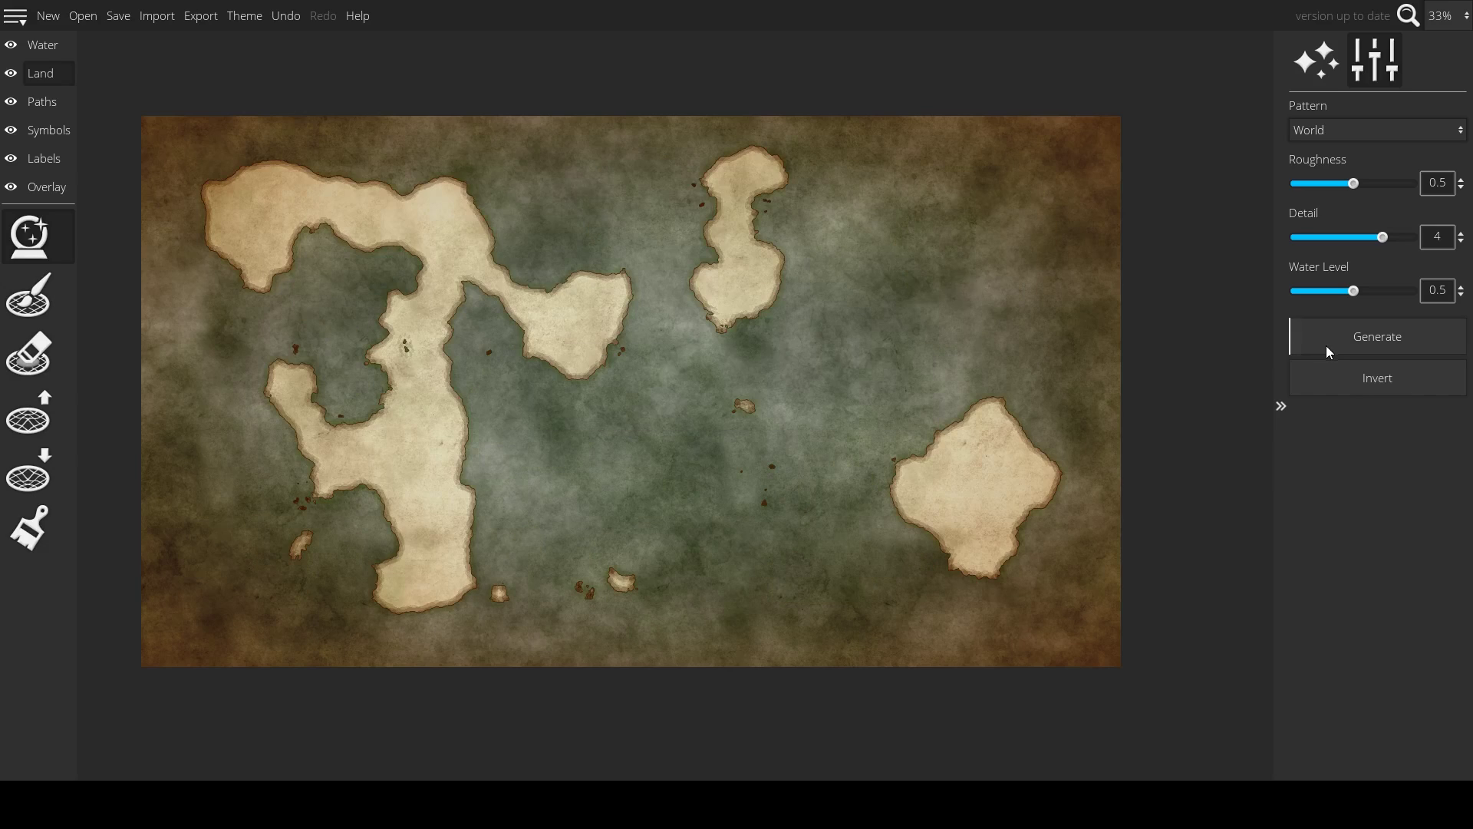
click(1328, 347)
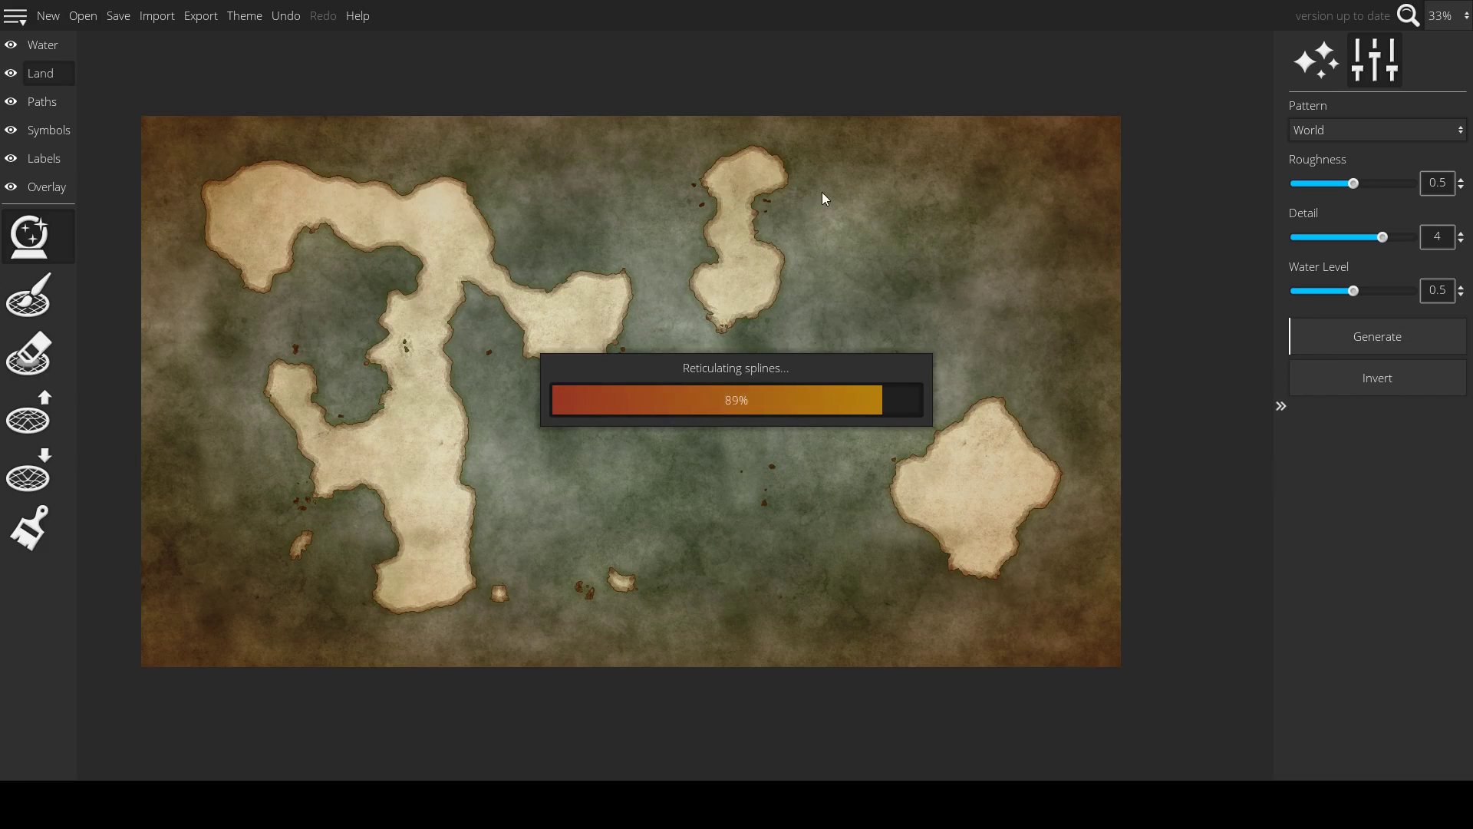
- Lower the water level to 0.15 and generate further World landmasses
drag(1352, 285, 1314, 297)
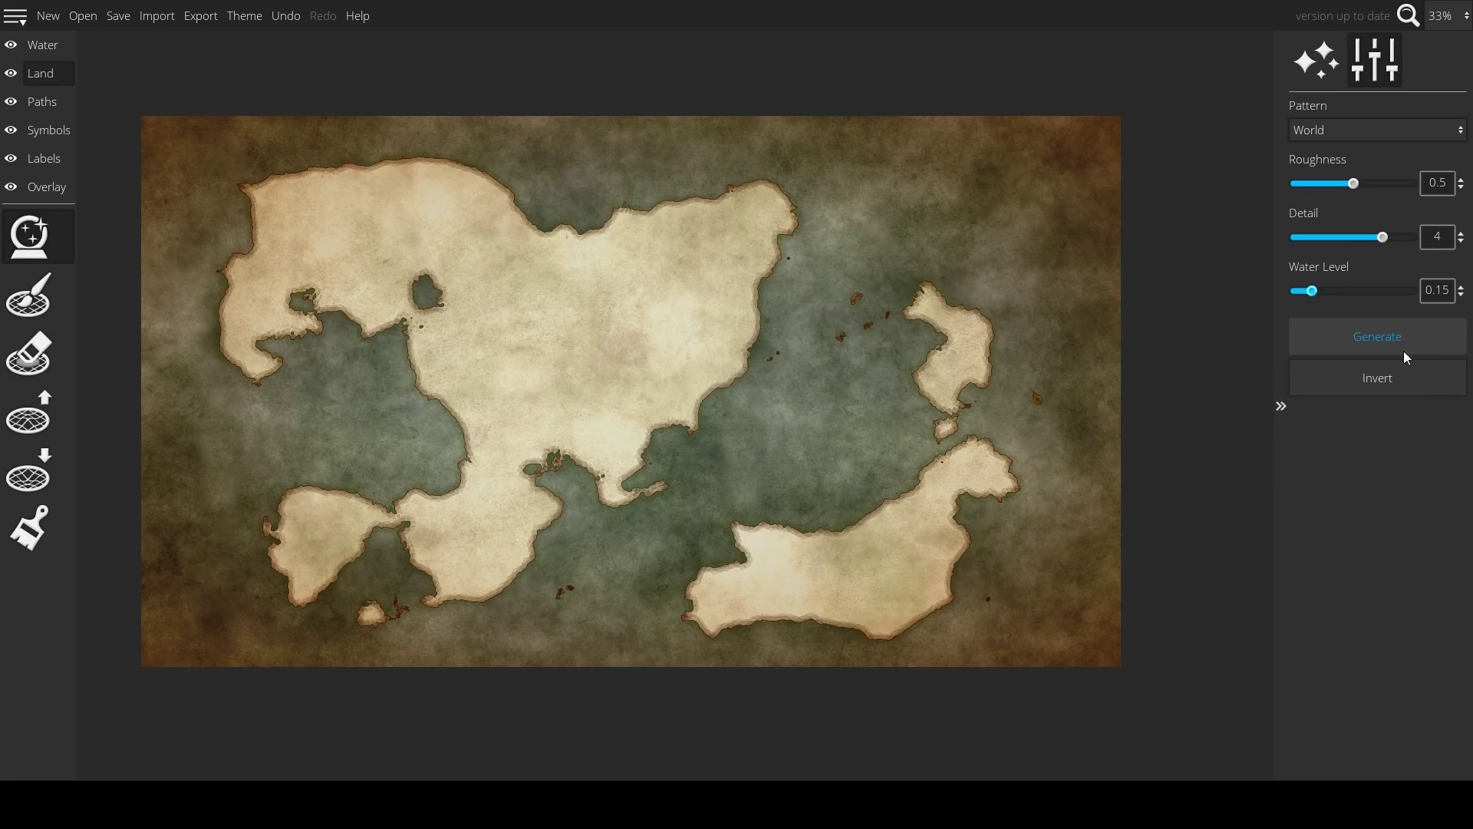
click(1420, 372)
click(1419, 368)
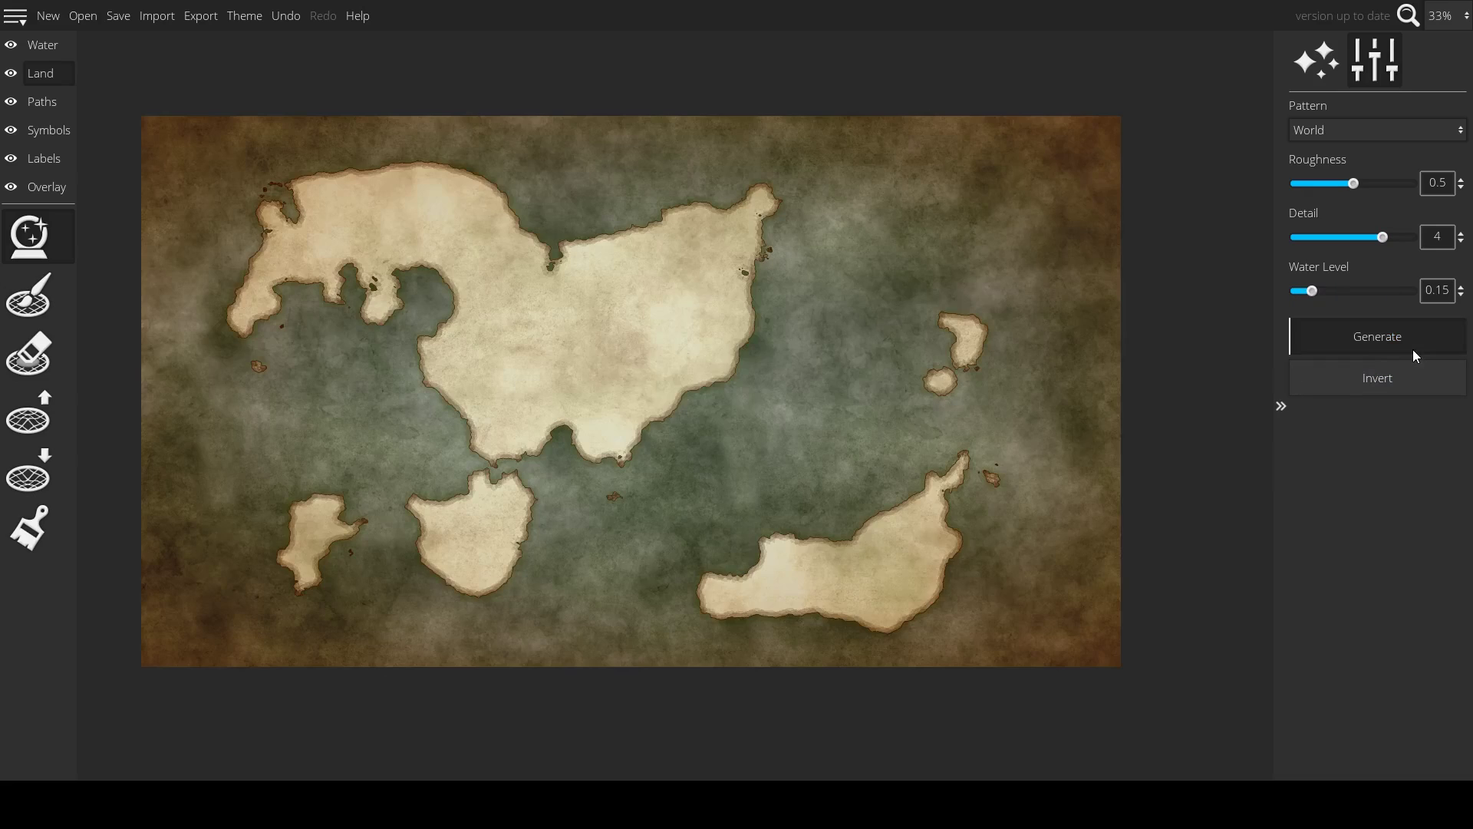
click(1412, 348)
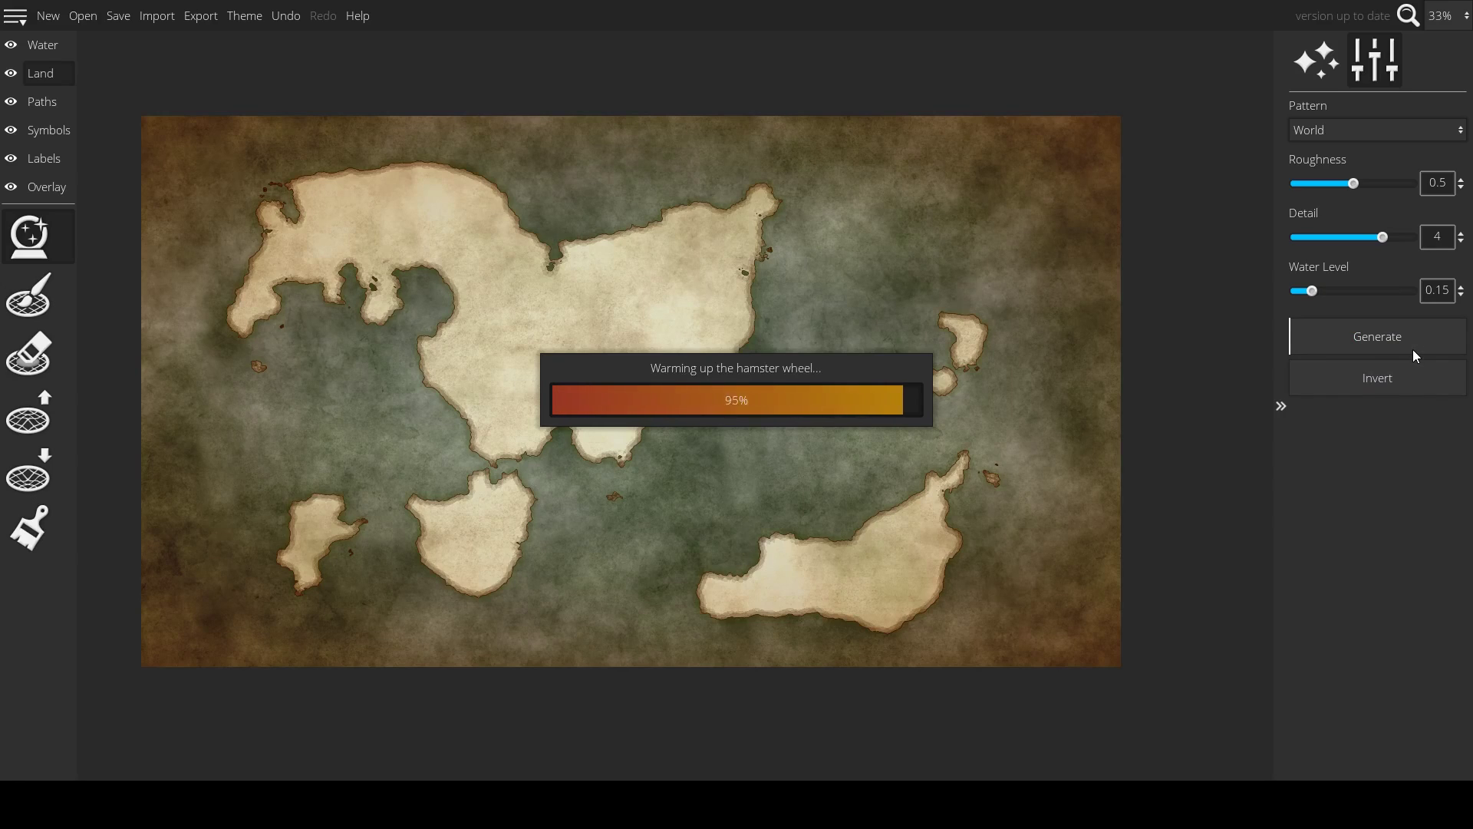
click(1412, 349)
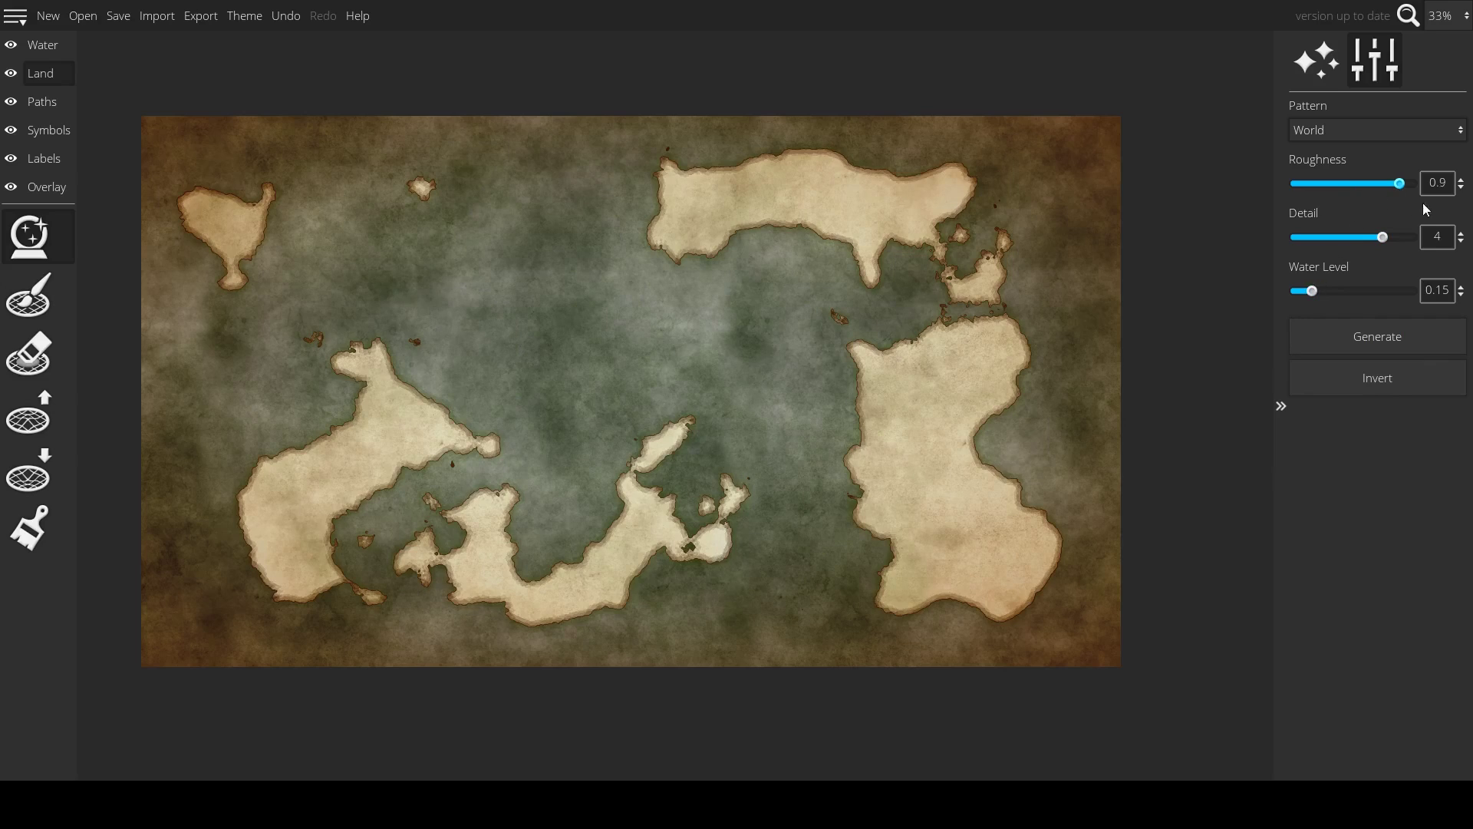
- Set the roughness to 1 and generate two World landmasses
key(Right)
click(1421, 329)
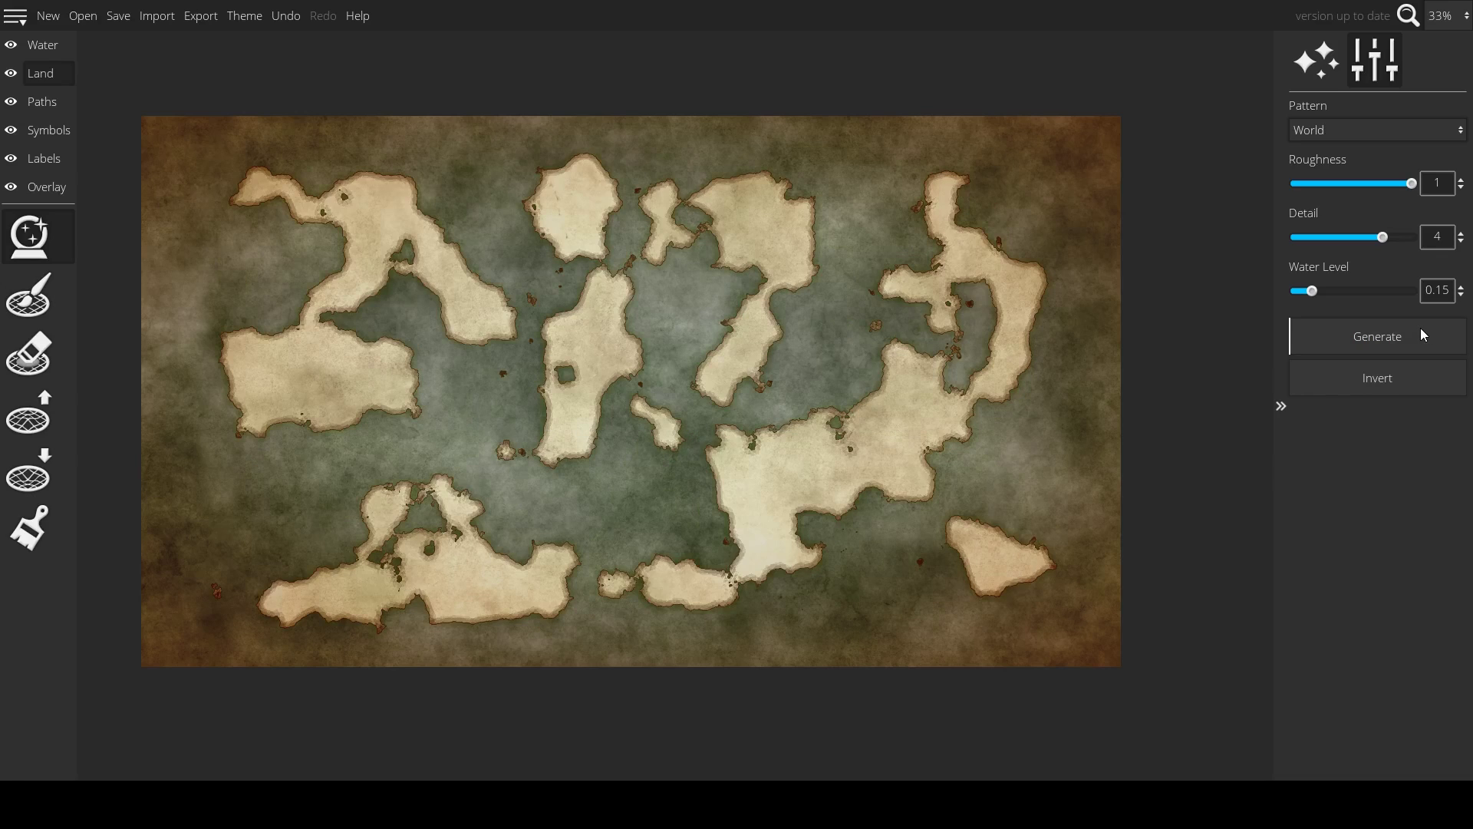
click(1421, 328)
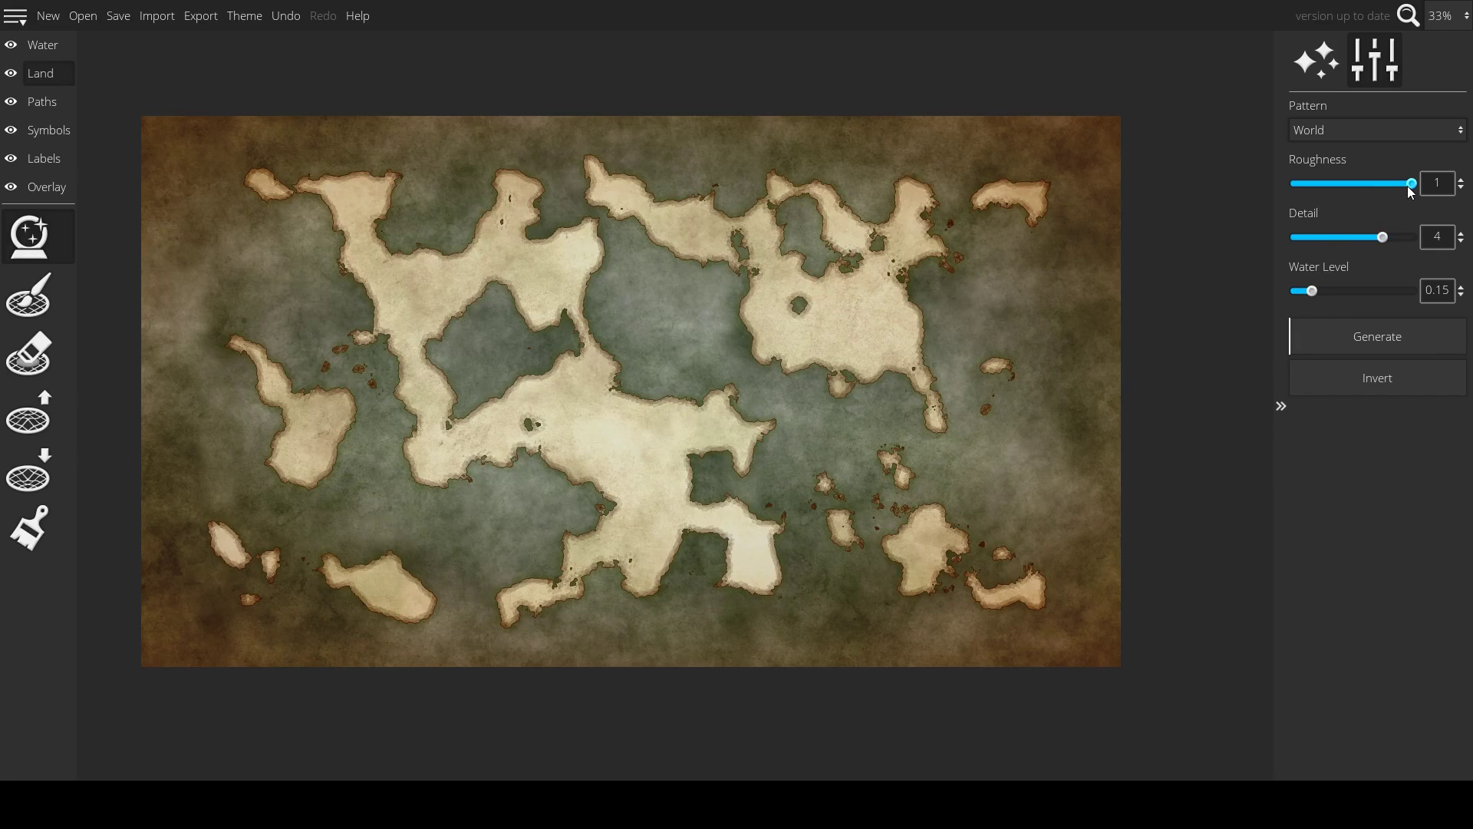
- Set the landmass roughness to 0.5, the detail to 5 and the water level to 0.22
click(1352, 186)
drag(1378, 240, 1443, 271)
mouse_move(1318, 292)
mouse_down()
mouse_move(1351, 293)
mouse_move(1319, 297)
mouse_up()
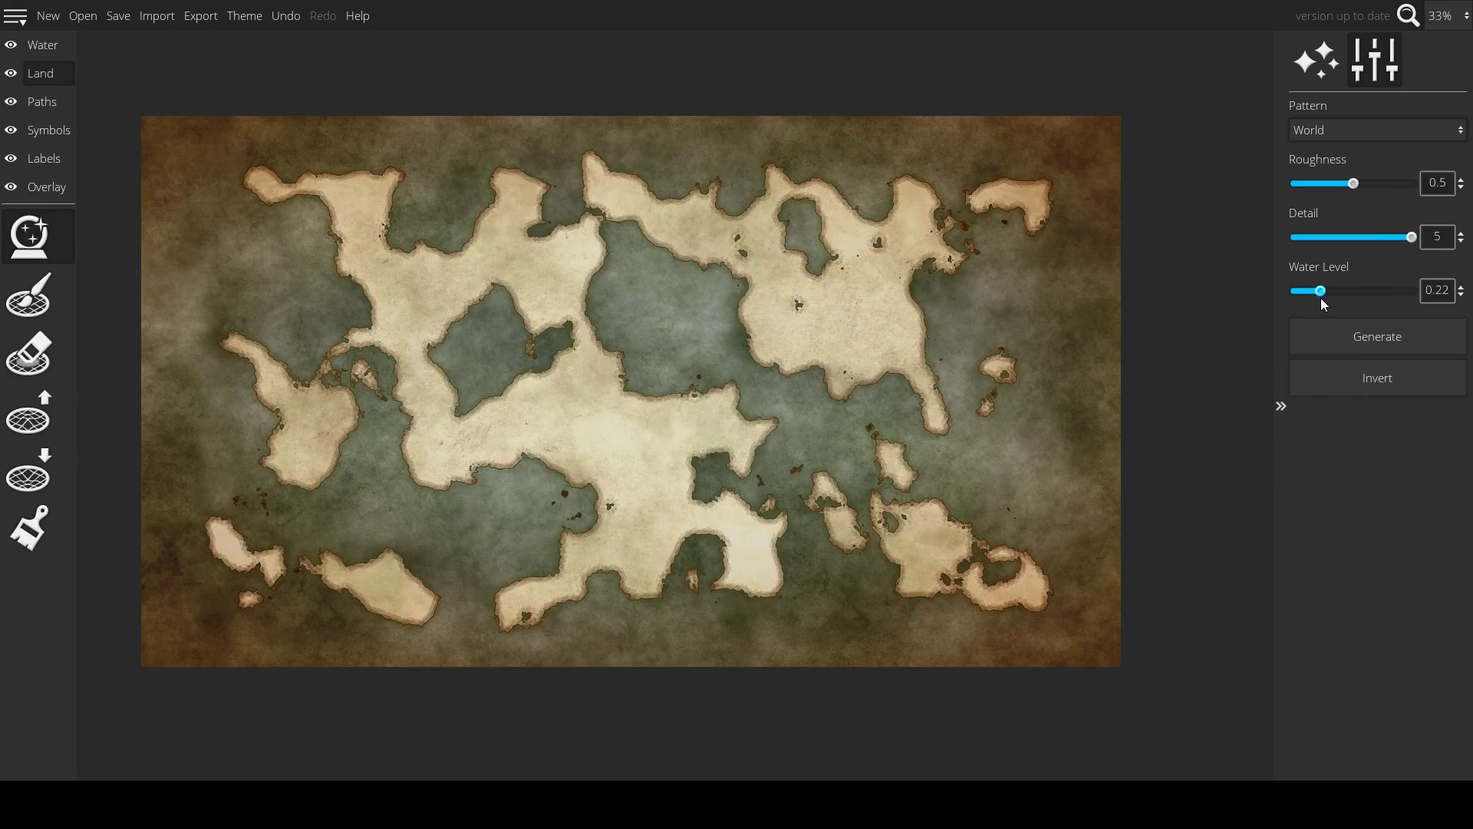
- Regenerate the World landmass several times and lower the last layout's water level to 0.13
click(1330, 355)
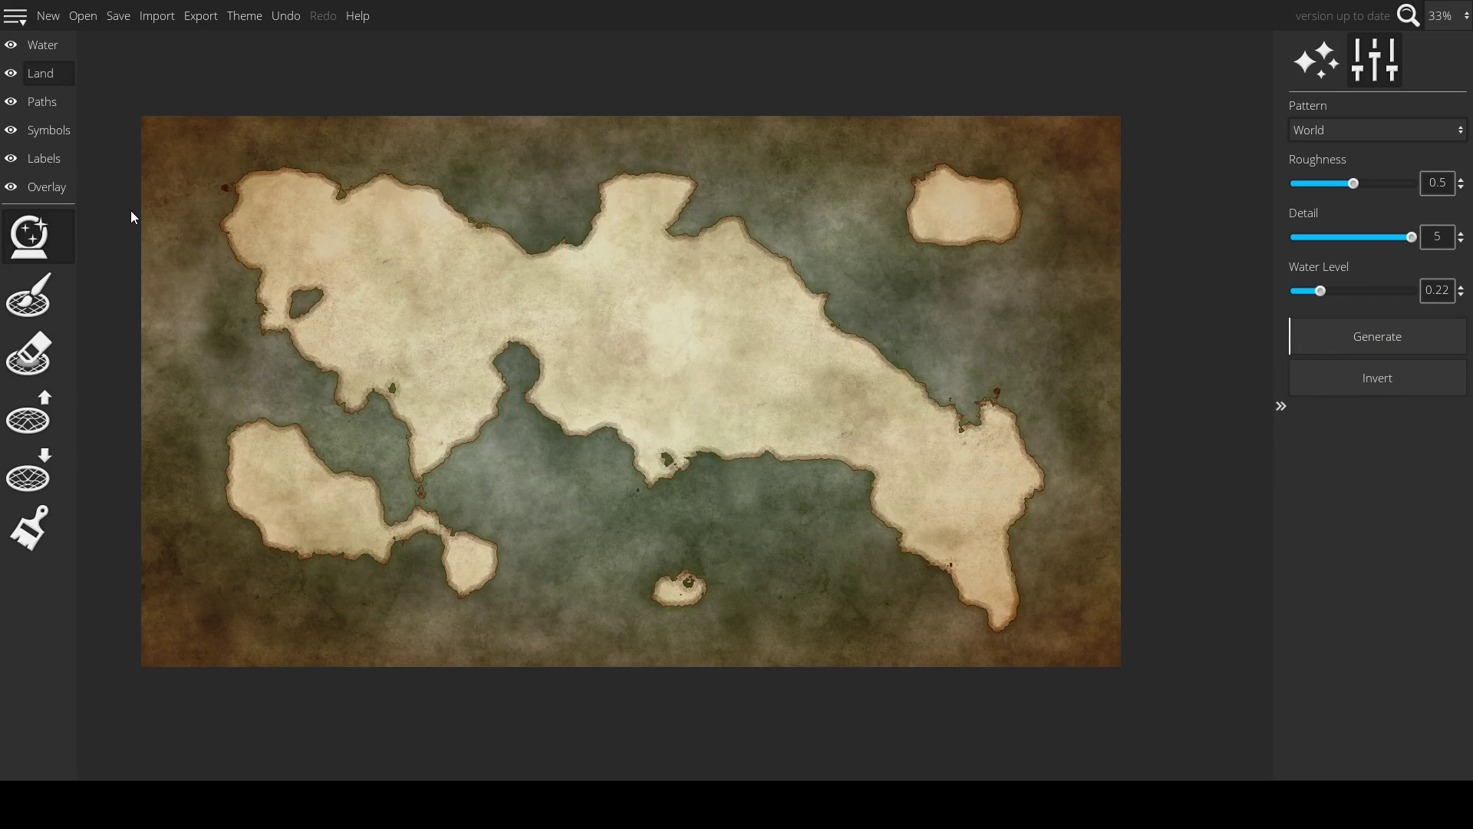
click(1381, 335)
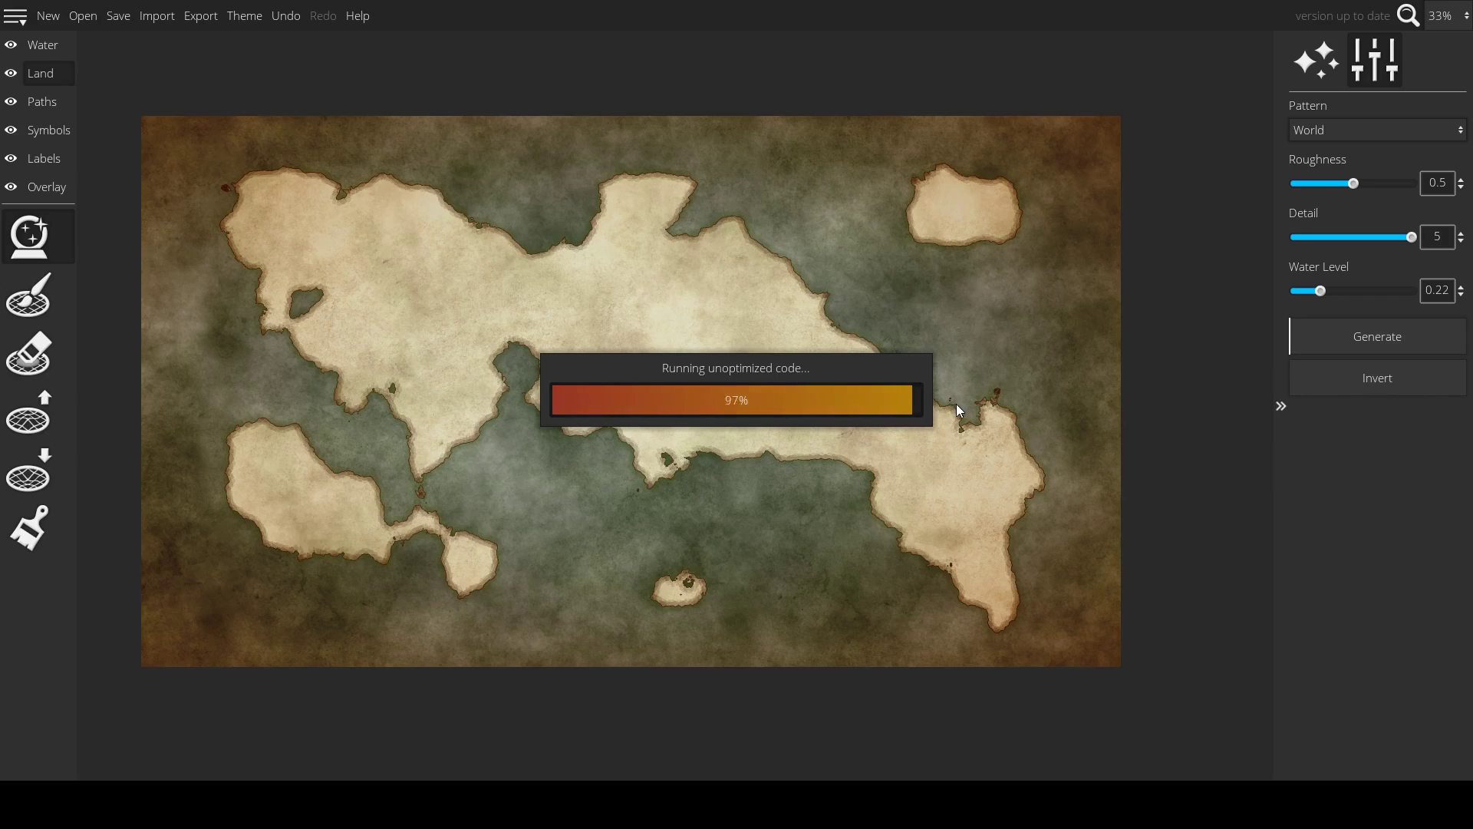
click(1386, 349)
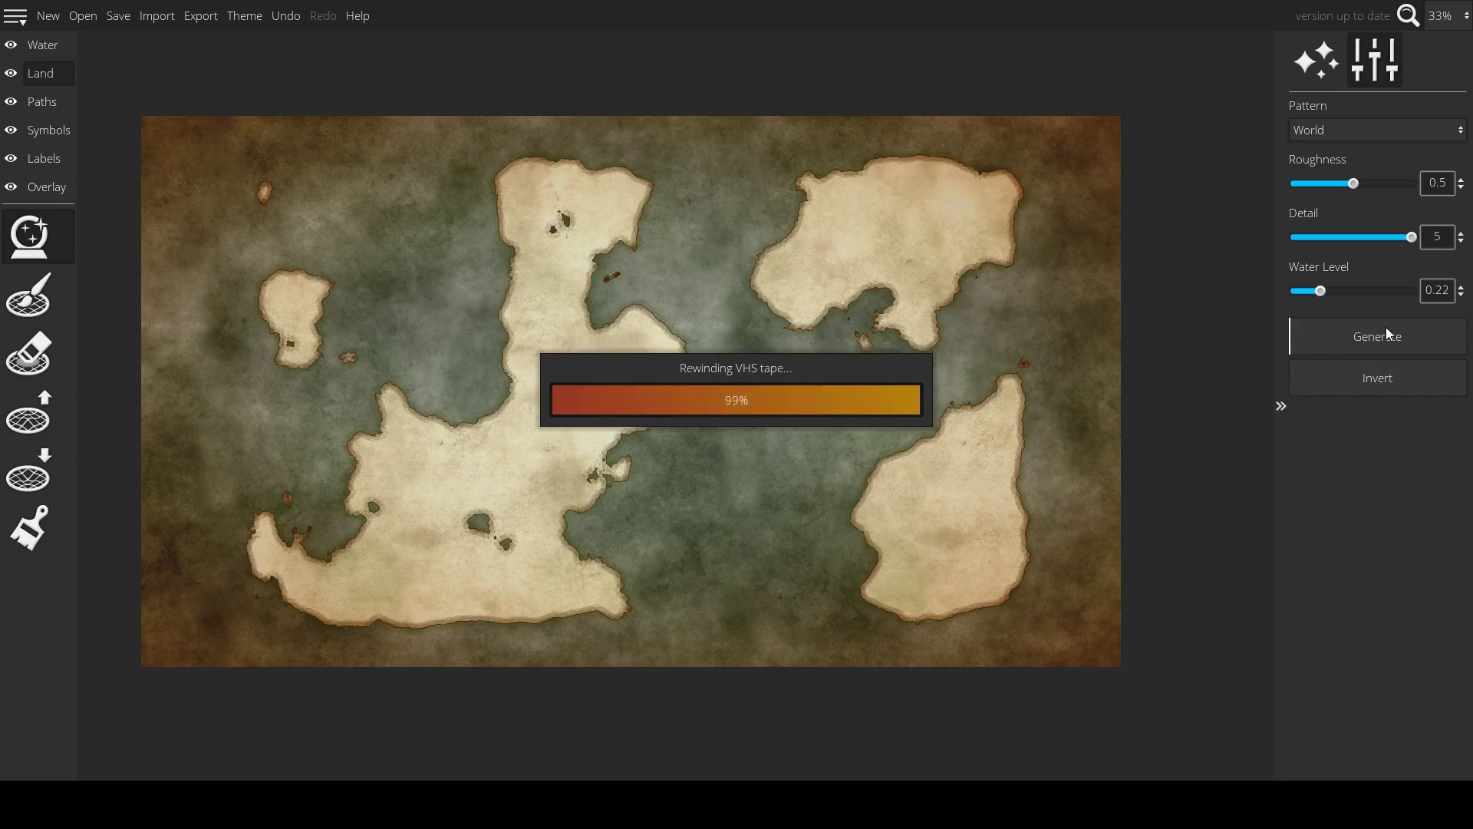
mouse_move(1317, 288)
mouse_down()
mouse_move(1298, 289)
mouse_move(1311, 302)
mouse_up()
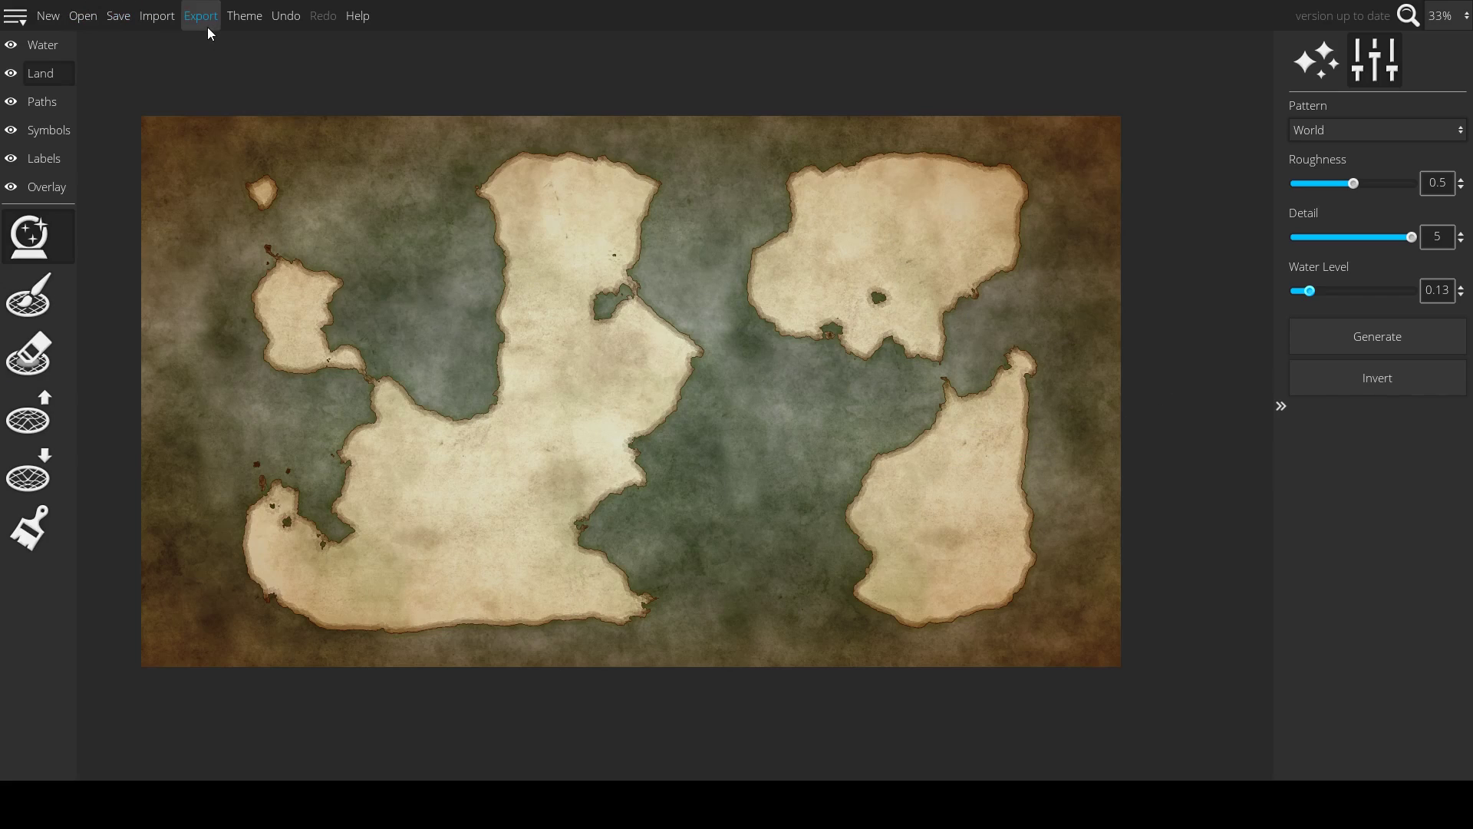
- Open the map themes and apply the Black & White theme with all filters enabled
click(230, 26)
click(719, 245)
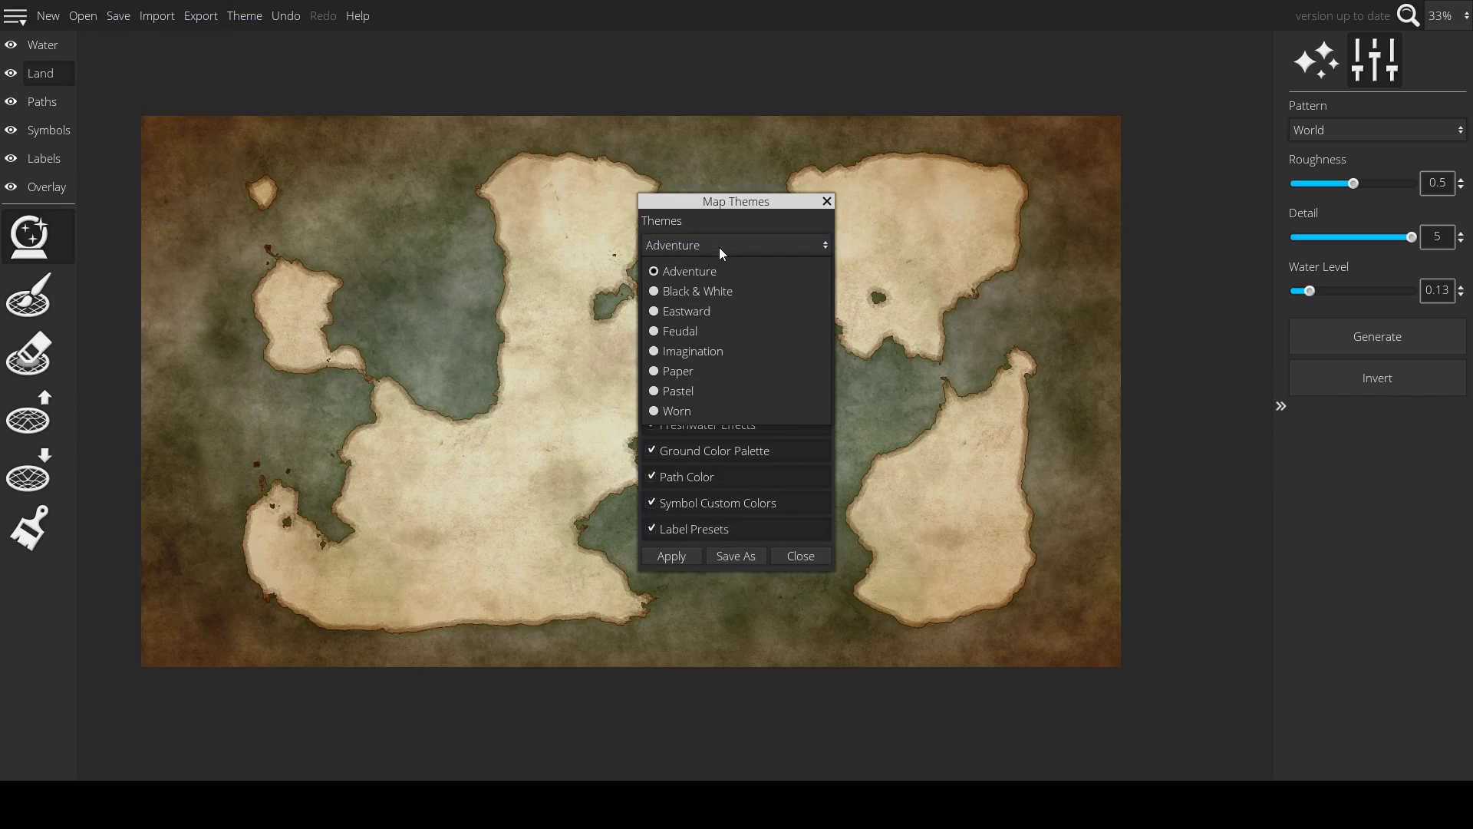
click(713, 273)
click(718, 249)
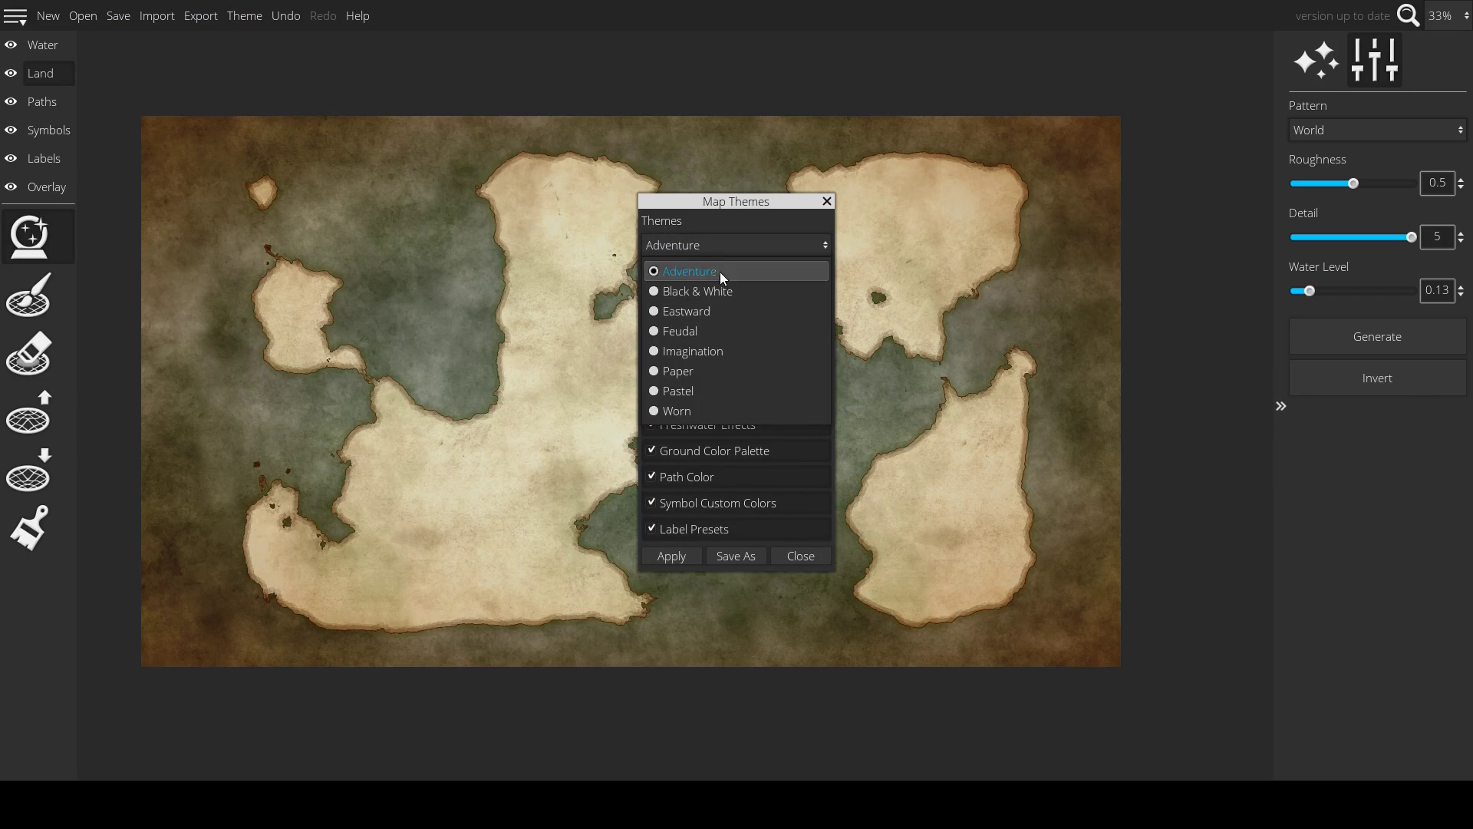
click(718, 291)
click(693, 559)
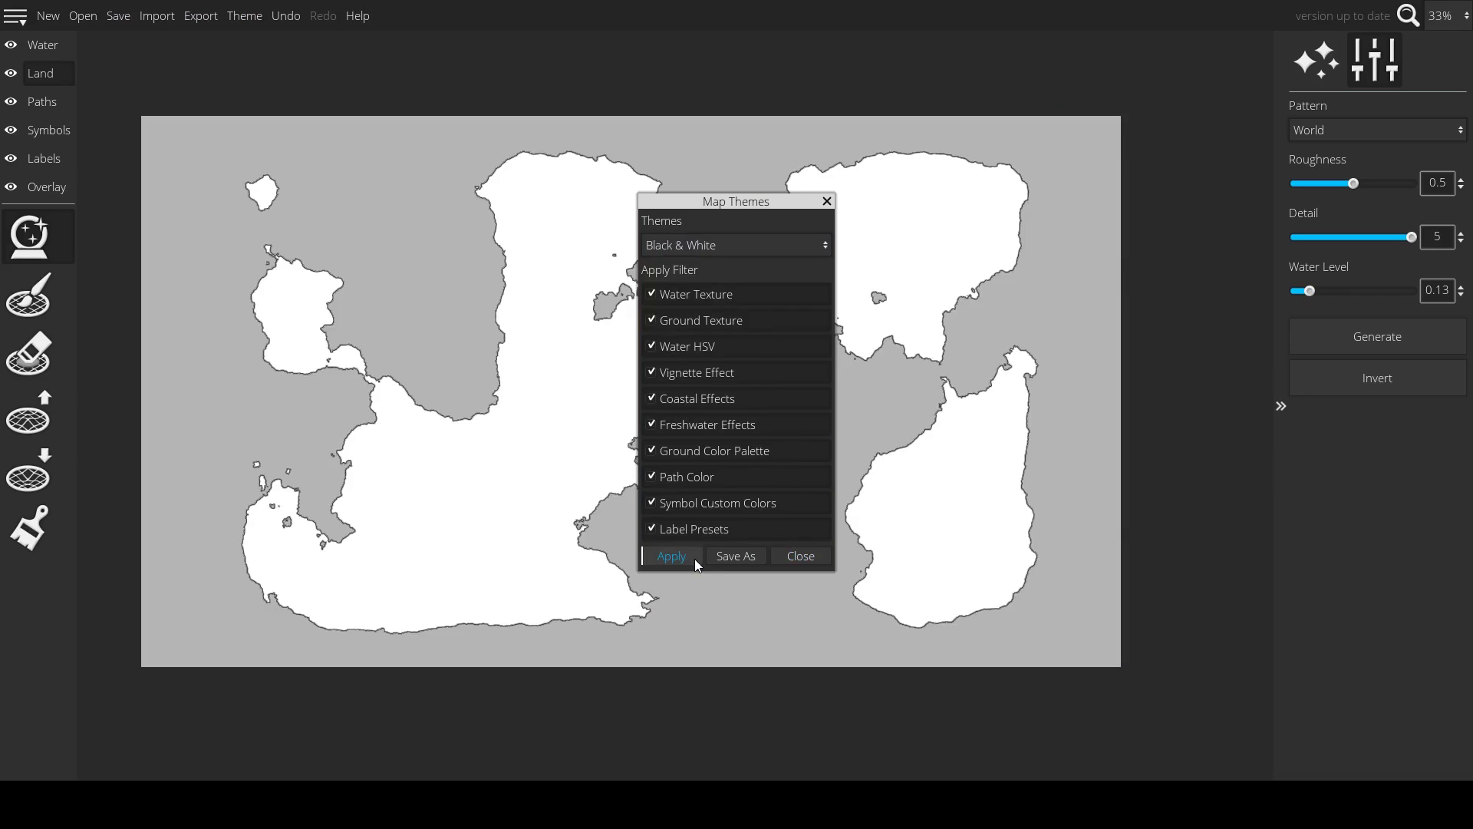
- Apply the Adventure theme to the map with all filters enabled
click(741, 241)
click(735, 270)
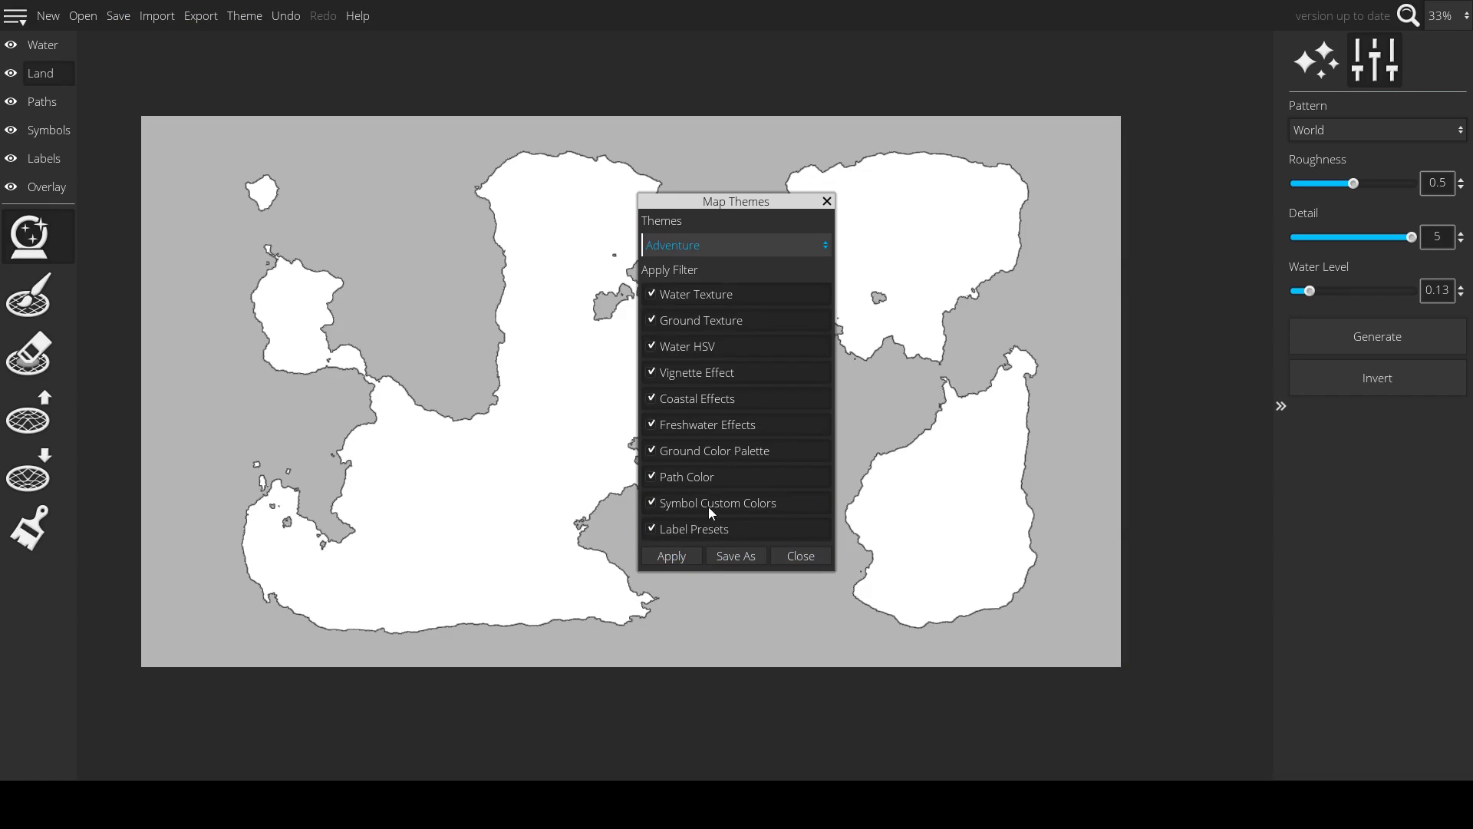
click(671, 555)
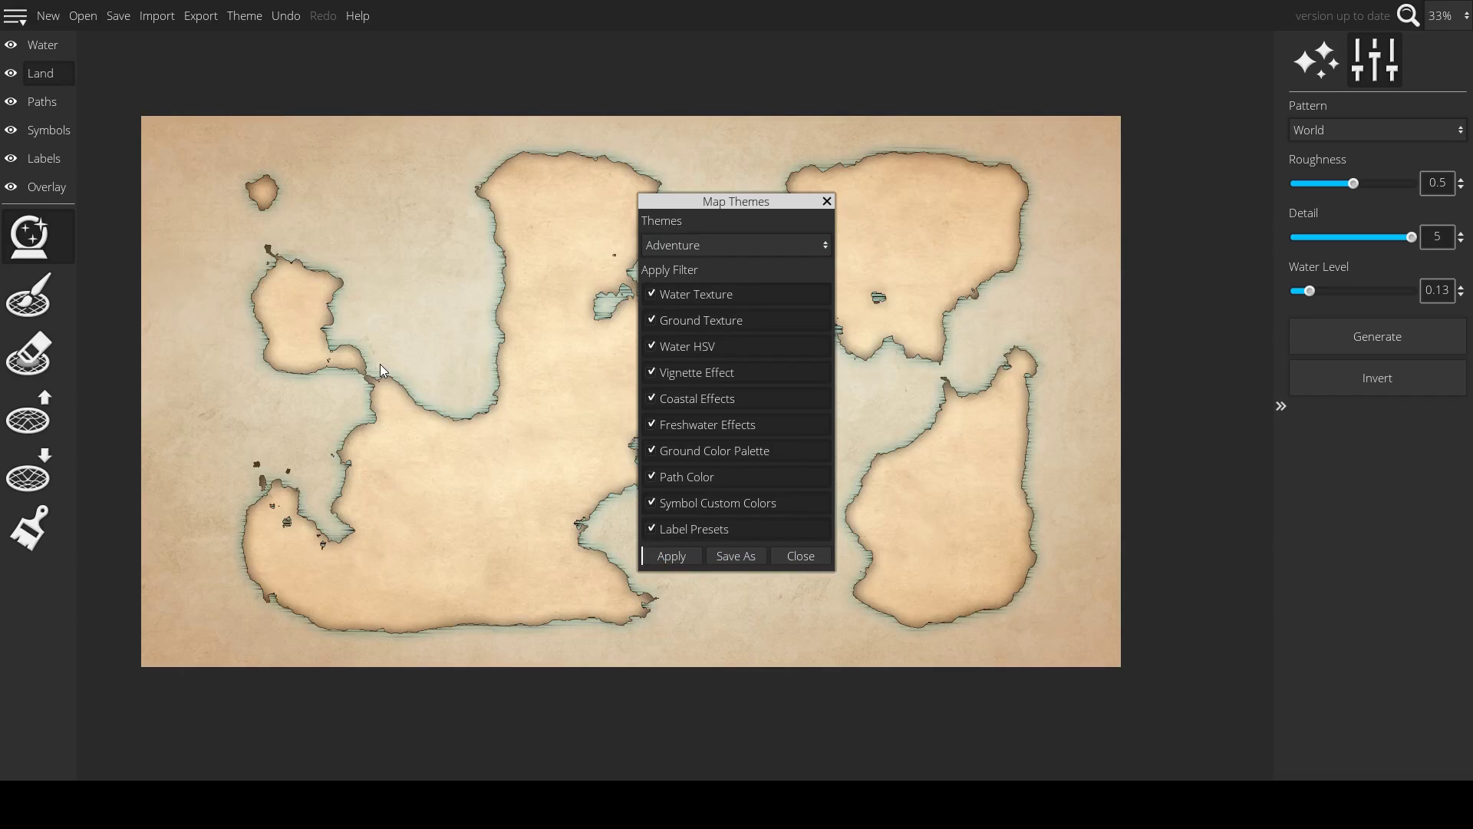
- Apply the Eastward theme to the map and replace it with the Feudal theme
click(735, 245)
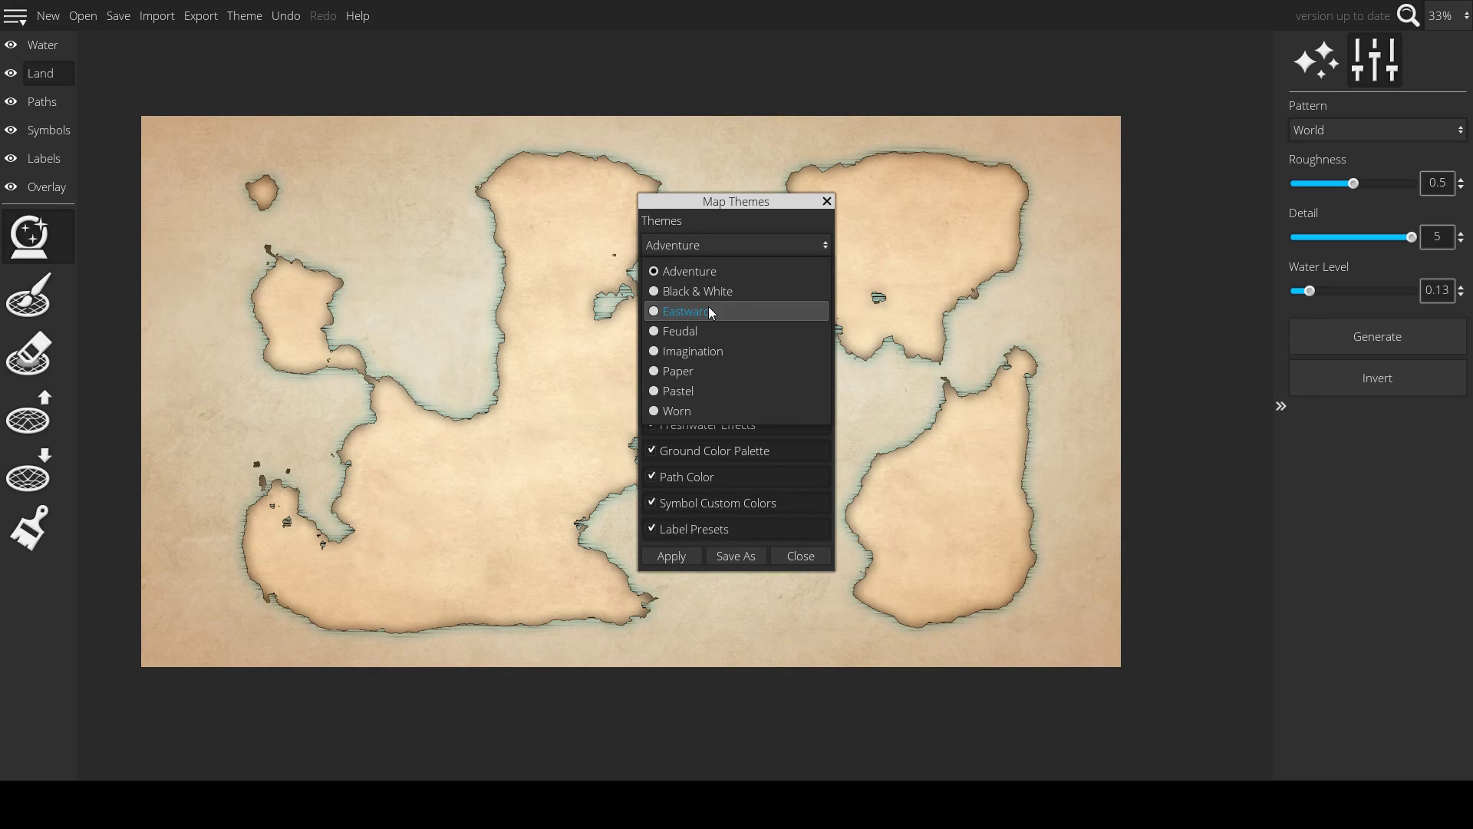
click(708, 310)
click(675, 554)
click(706, 247)
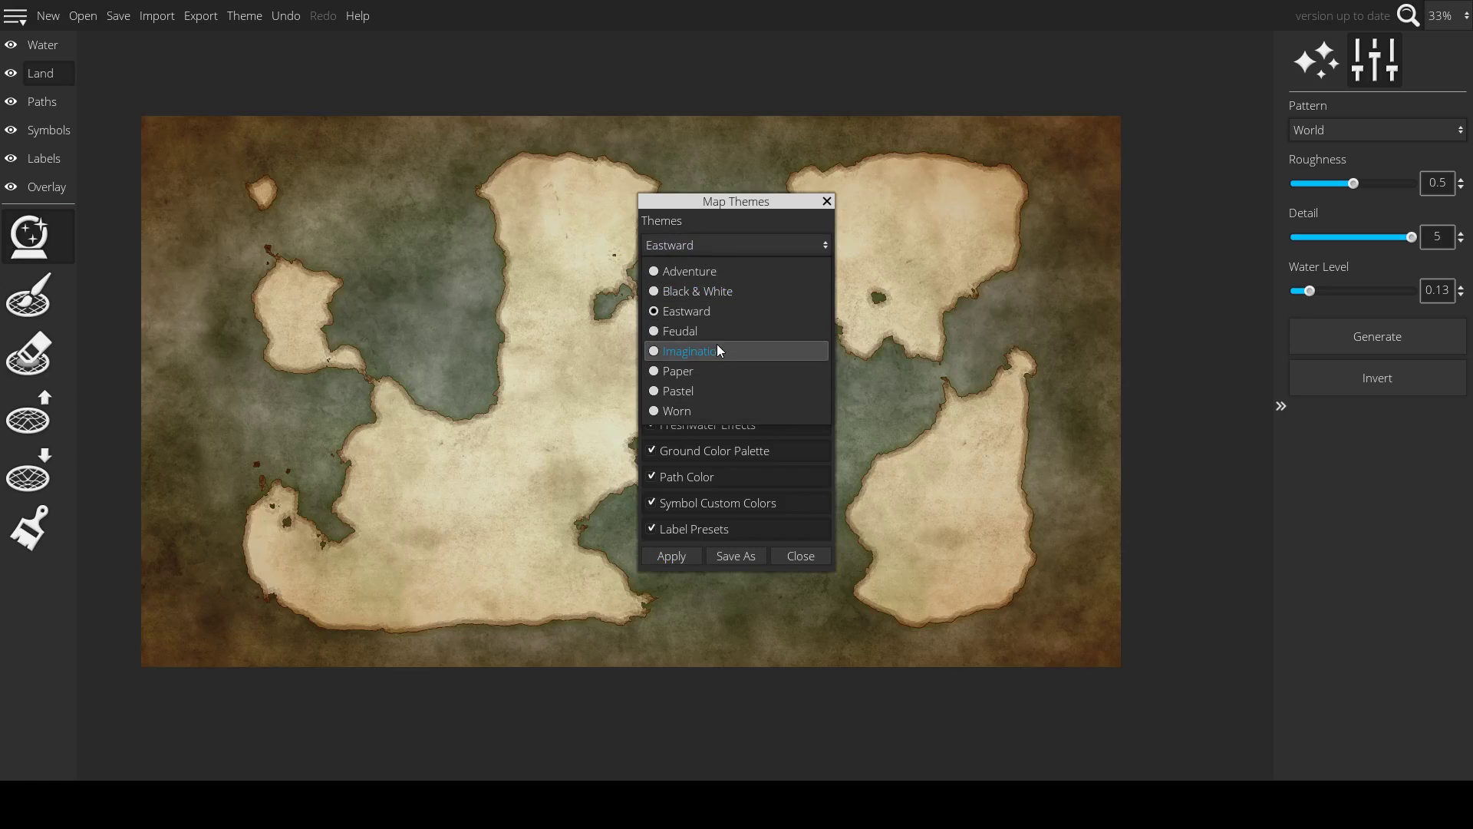
click(715, 332)
click(678, 554)
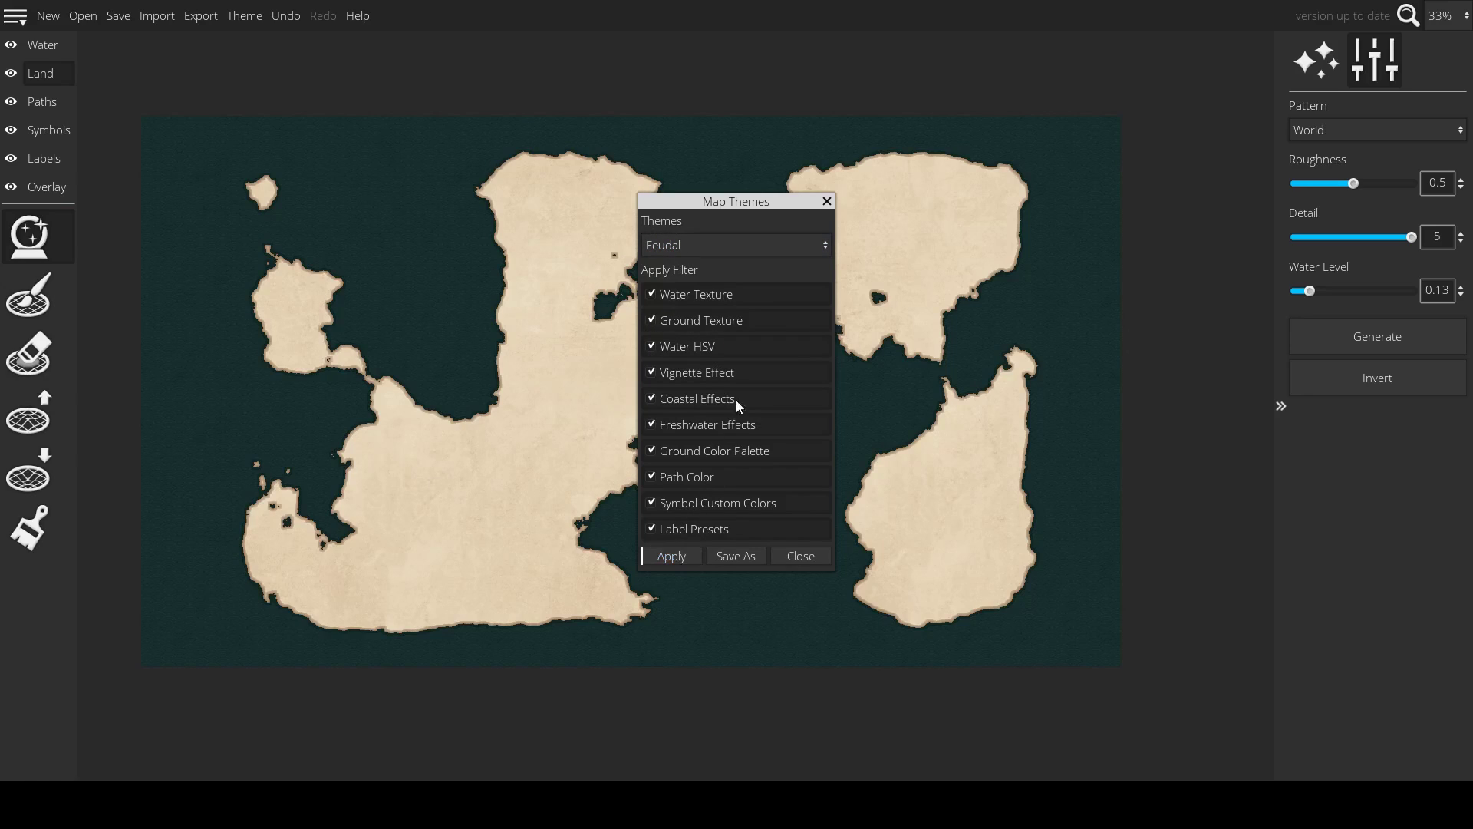
- Apply the Imagination theme to the map with all filters enabled
click(738, 247)
click(712, 369)
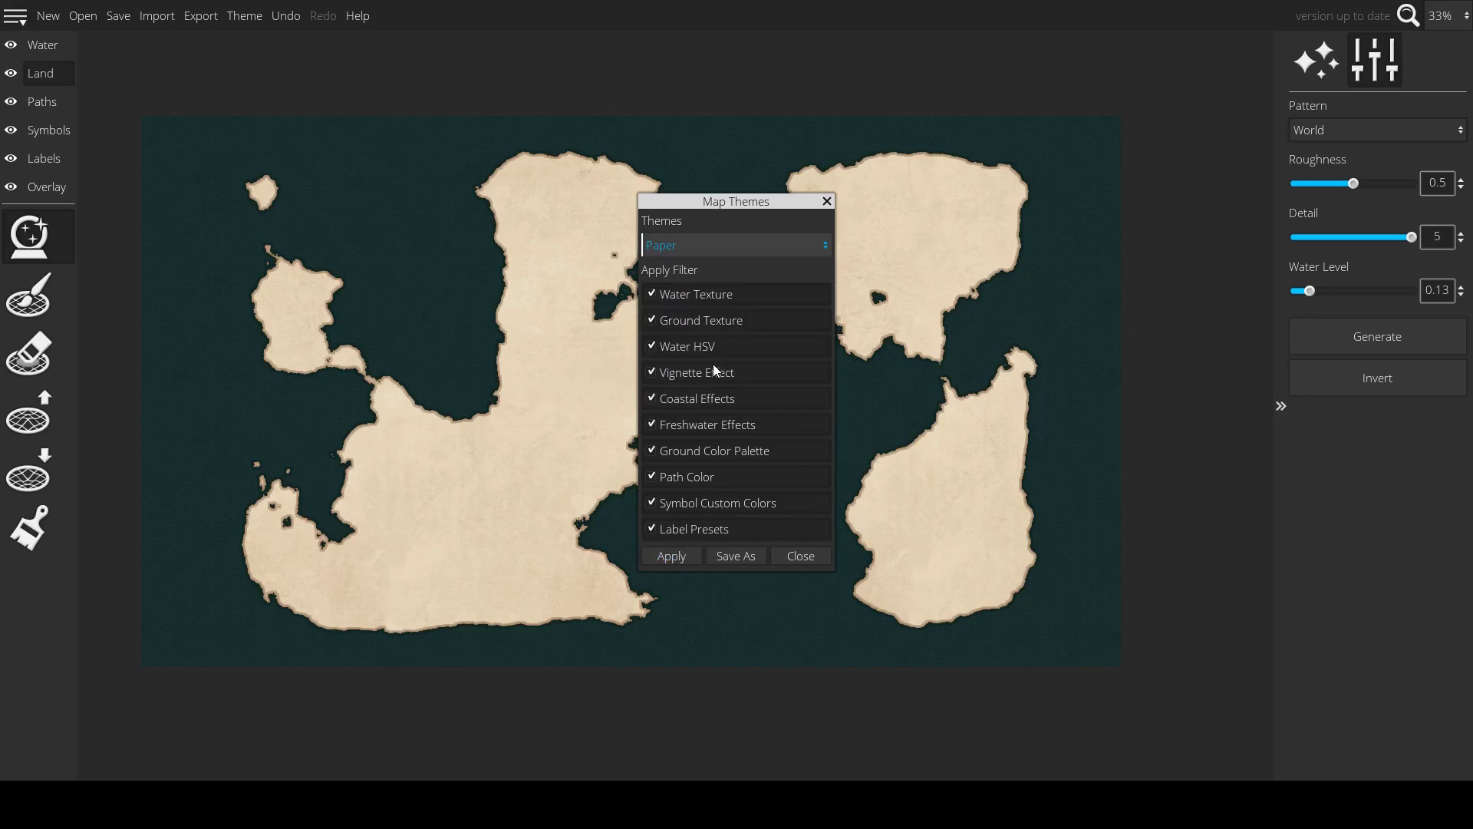
click(735, 247)
click(718, 351)
click(688, 555)
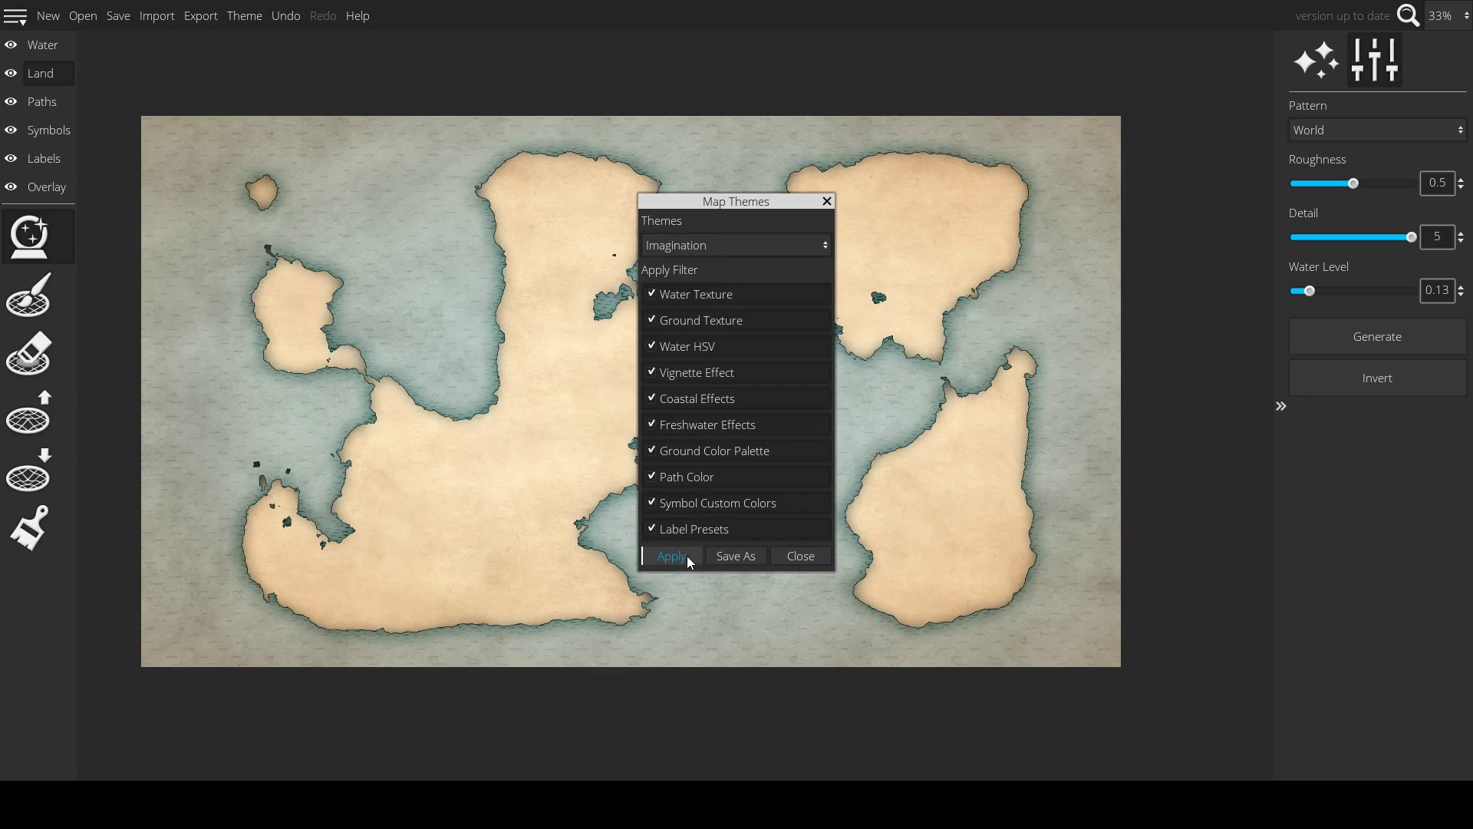
- Apply the Paper theme to the map and replace it with the Pastel theme
click(735, 247)
click(711, 391)
click(673, 556)
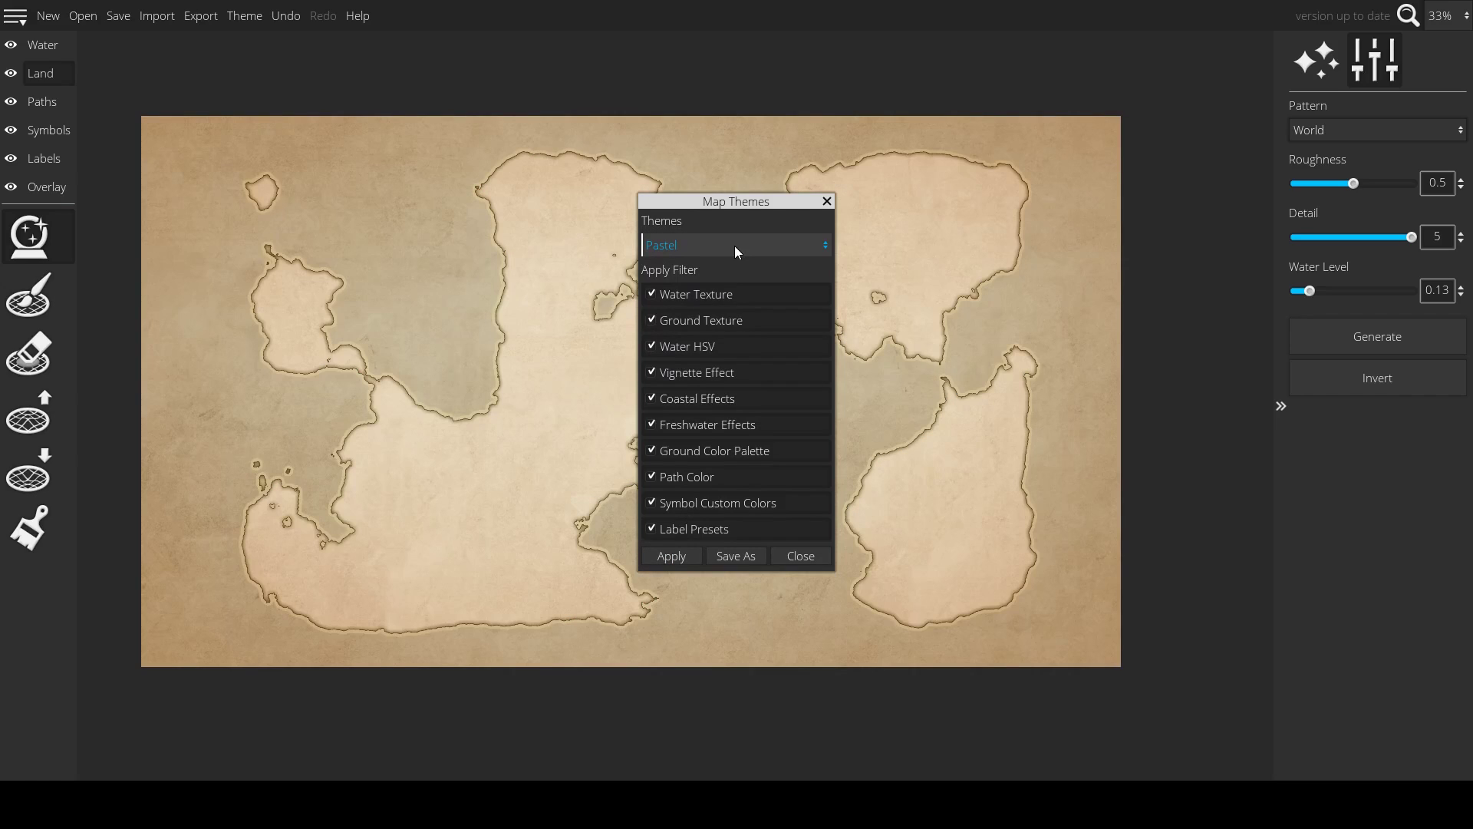
click(693, 554)
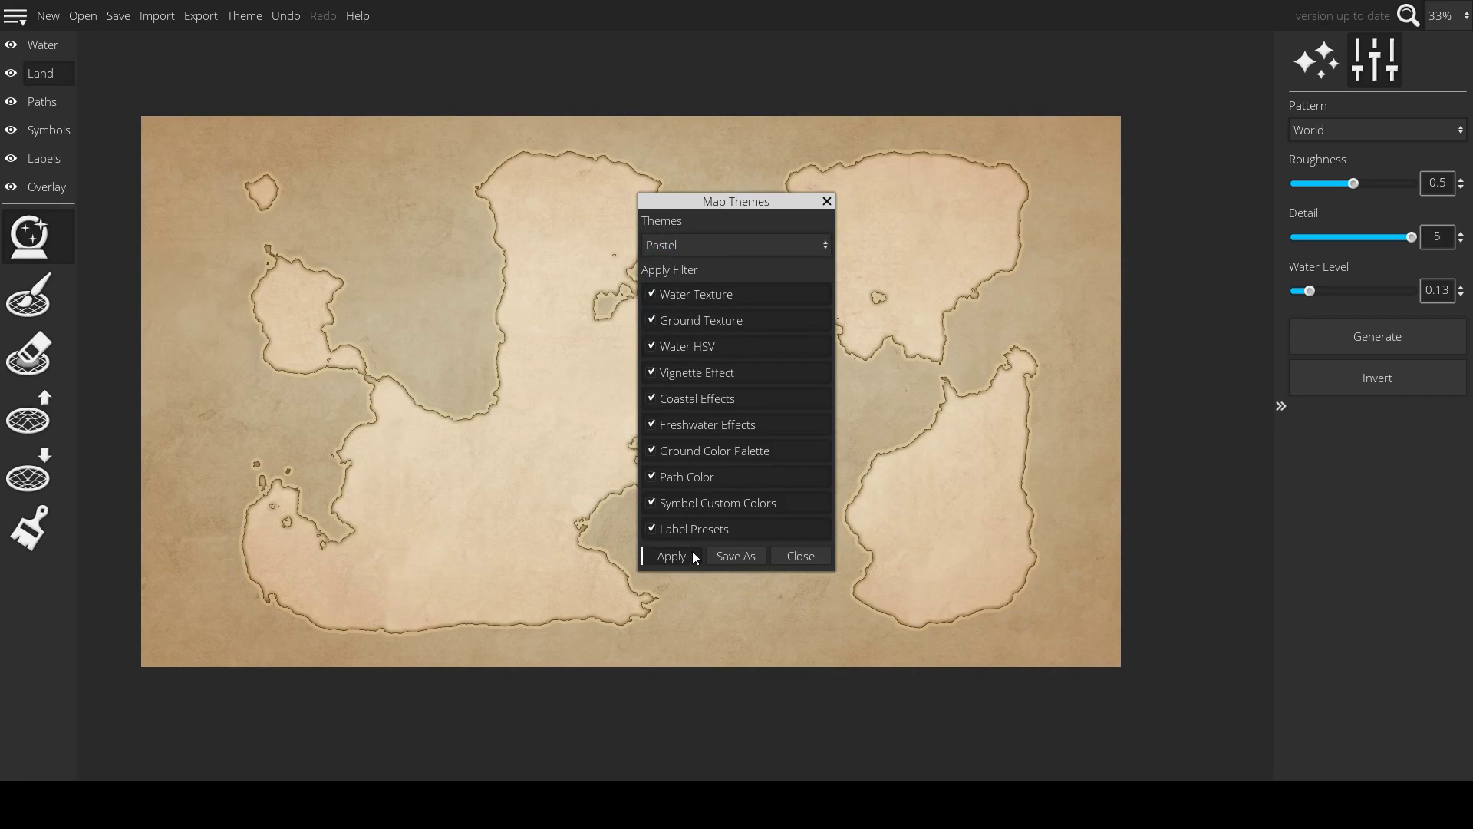
- Try the Worn theme on the map and settle on the Pastel theme with all filters enabled, closing the map themes
click(699, 247)
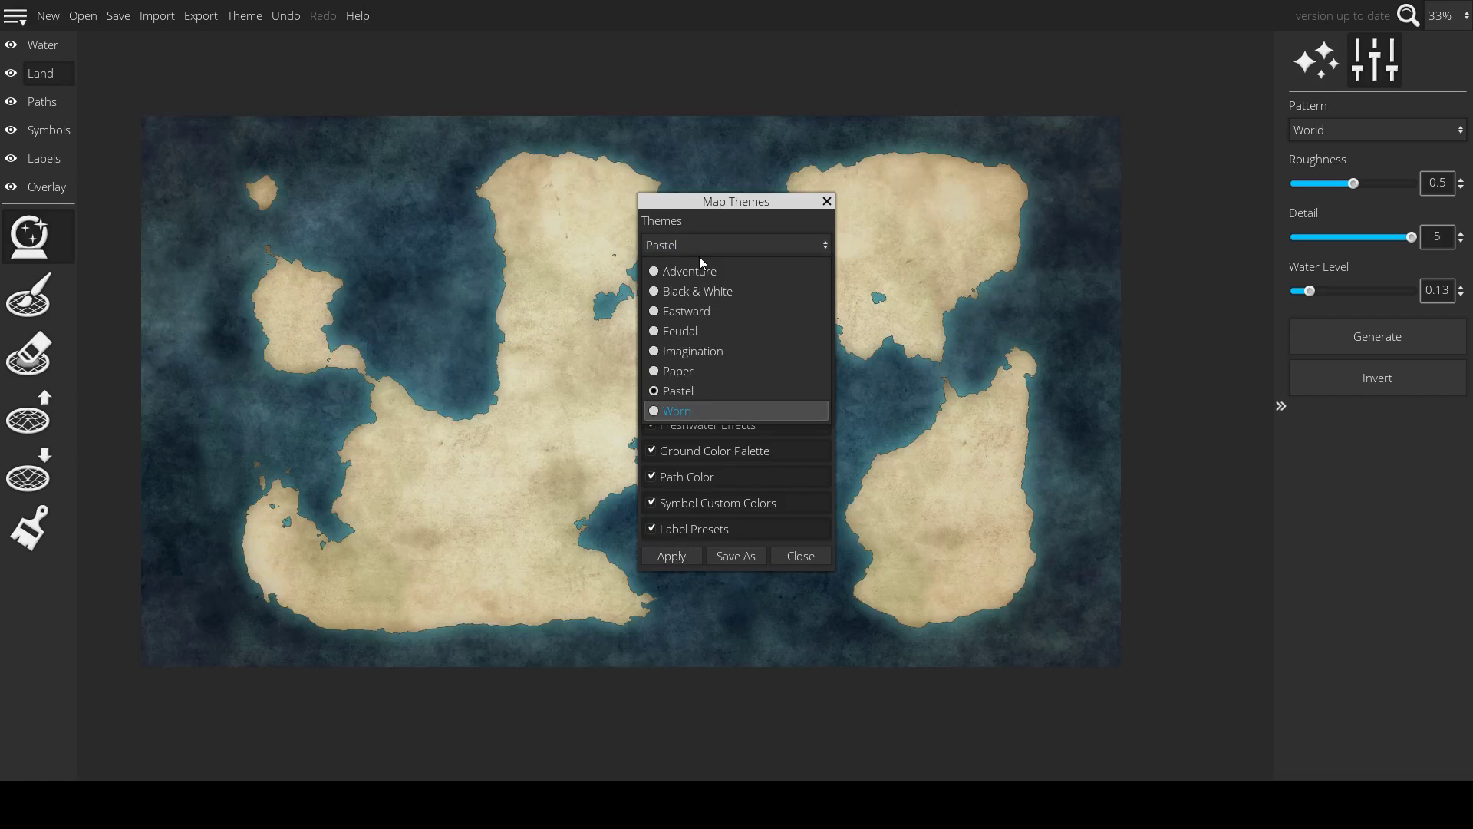
key(Return)
click(670, 556)
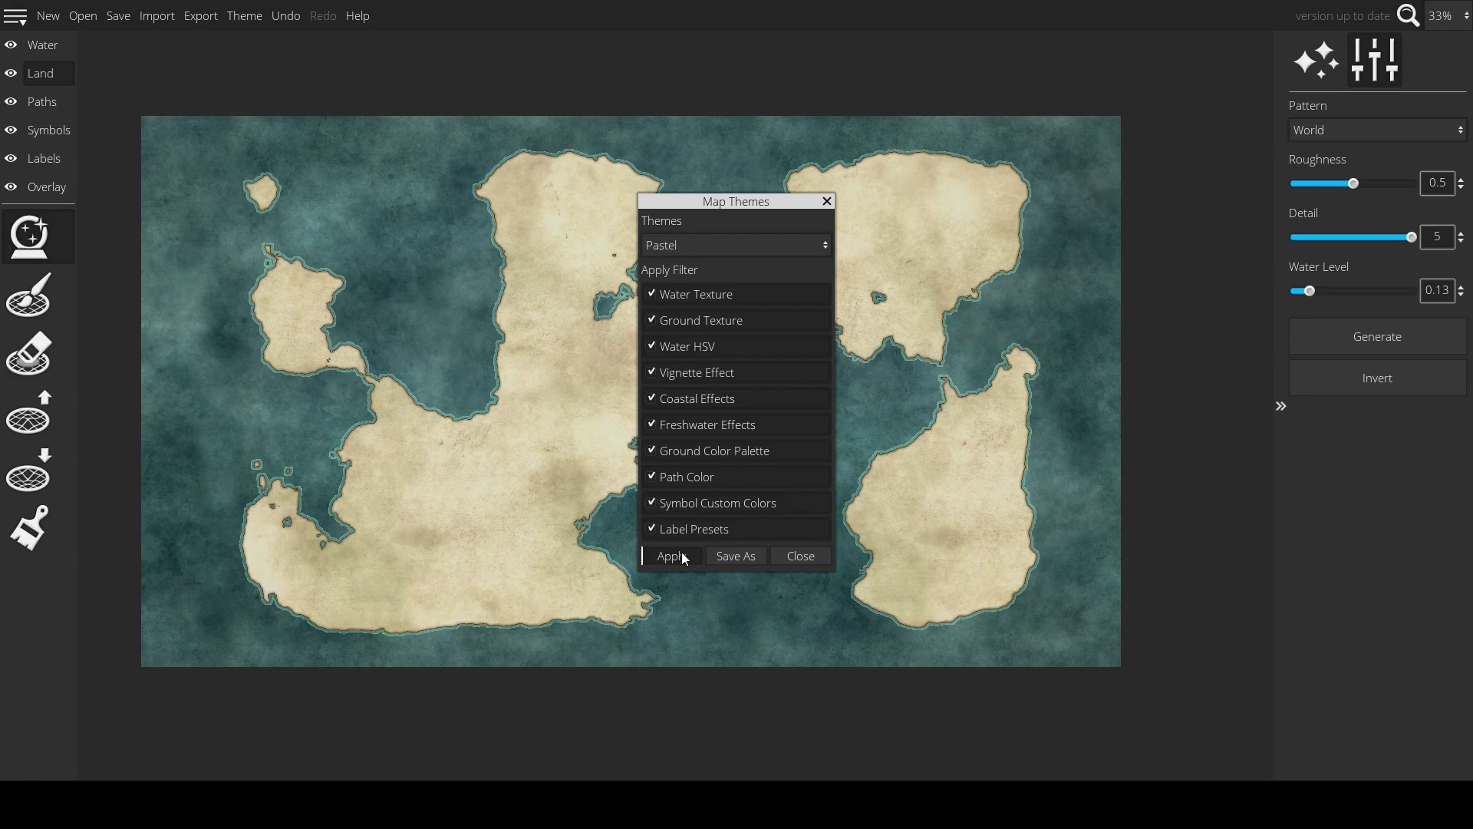
click(681, 556)
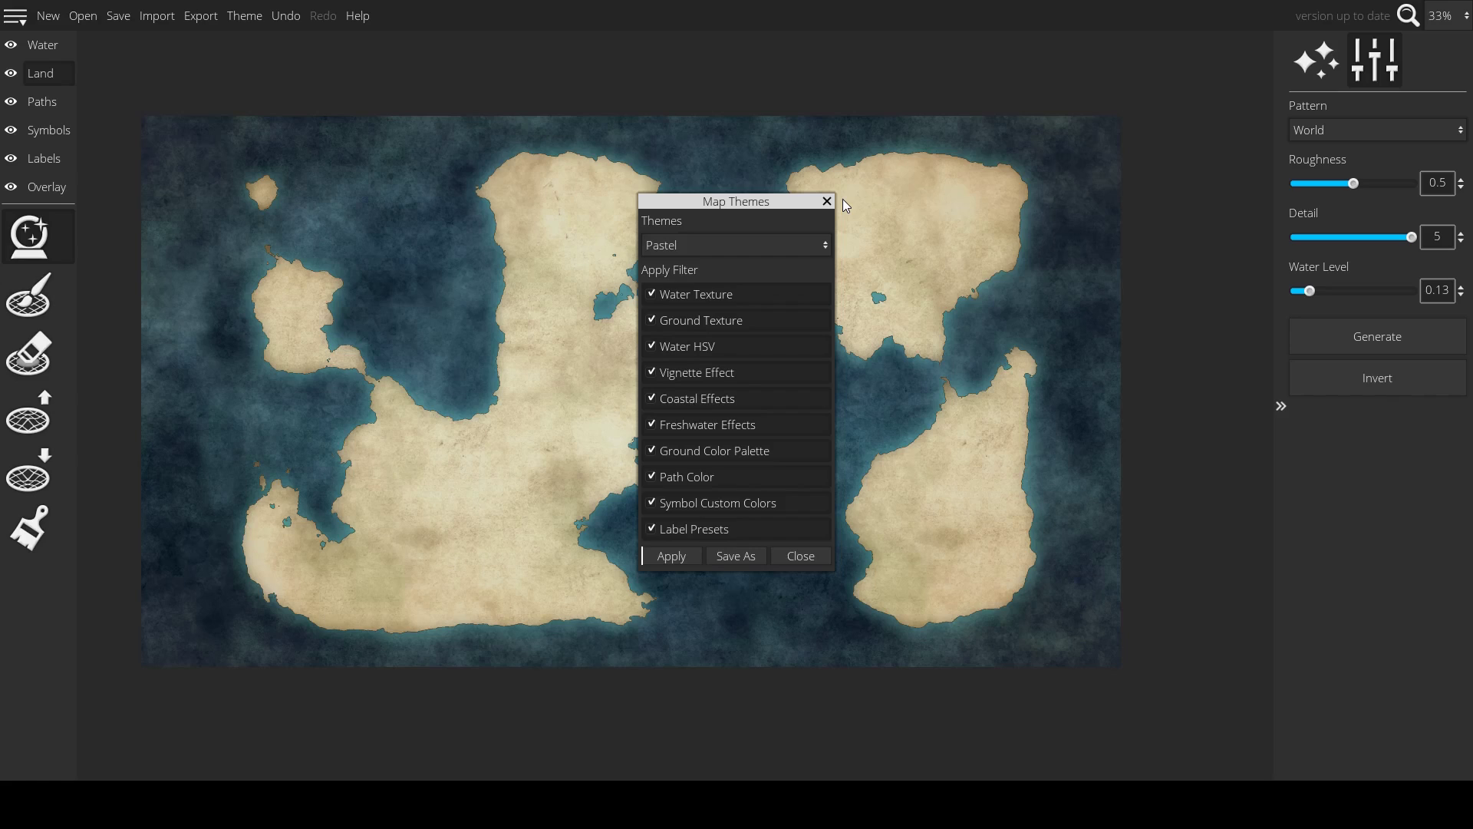
click(827, 201)
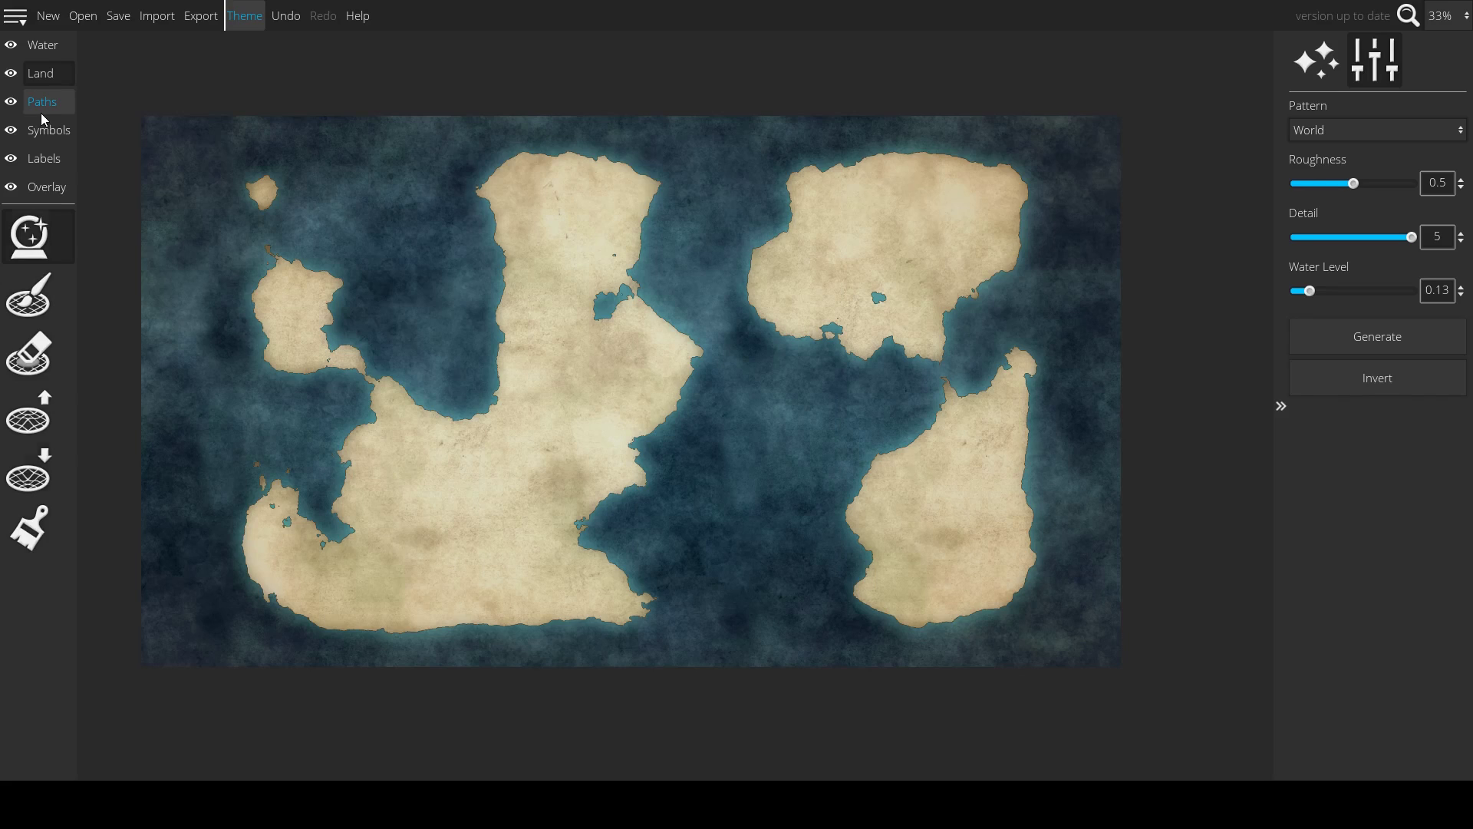
- Lower the land along the northeastern continent's southern coast with brush size 128 and roughness 1, and carve a small bay into its southeastern side
click(28, 470)
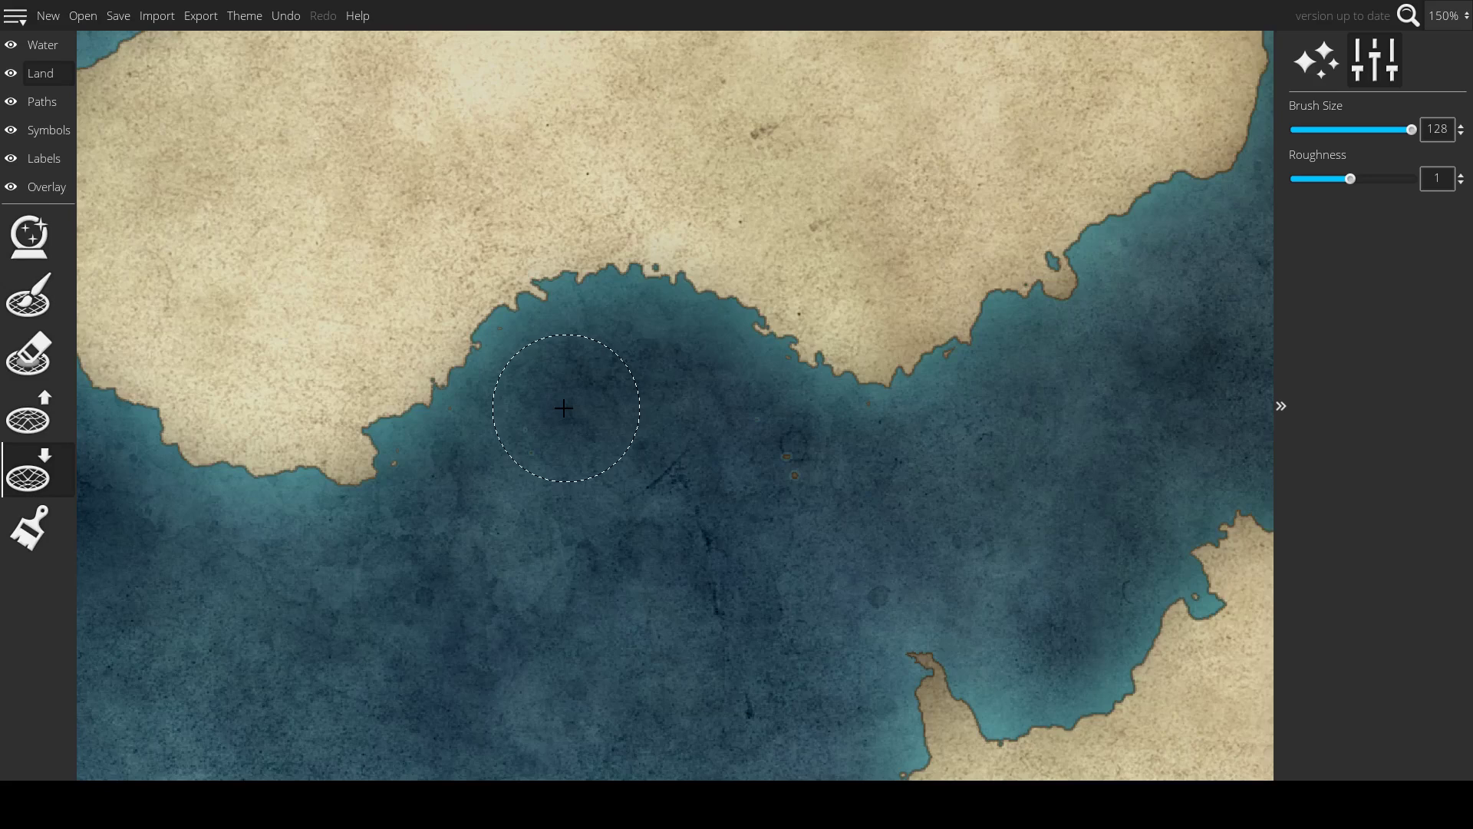
mouse_move(564, 408)
mouse_down()
mouse_move(815, 580)
mouse_move(623, 559)
mouse_move(526, 505)
mouse_move(416, 472)
mouse_move(446, 502)
mouse_move(373, 468)
mouse_up()
scroll(610, 499, down, 4)
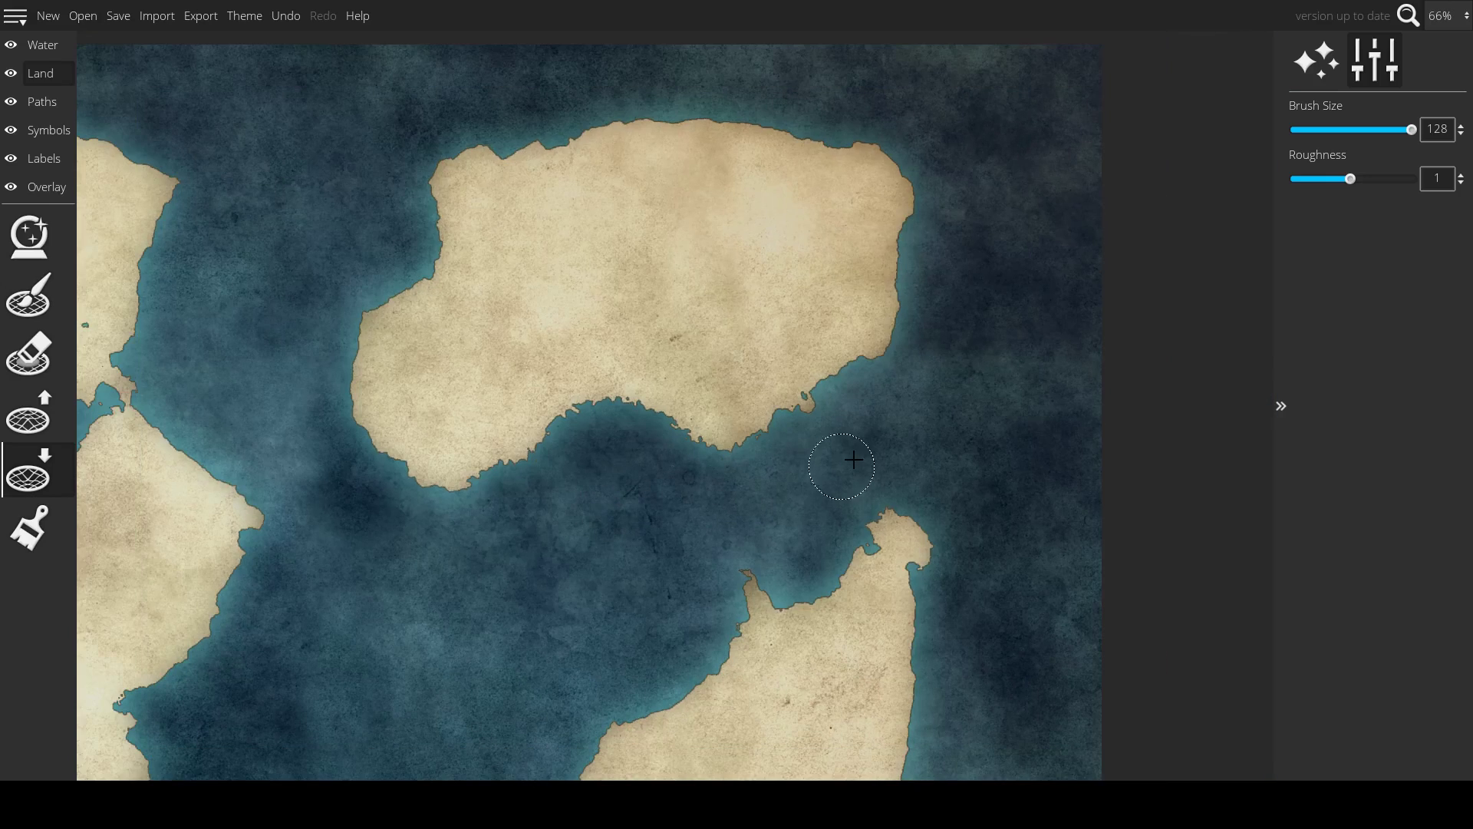
drag(819, 444, 786, 375)
scroll(812, 407, down, 7)
scroll(835, 427, up, 4)
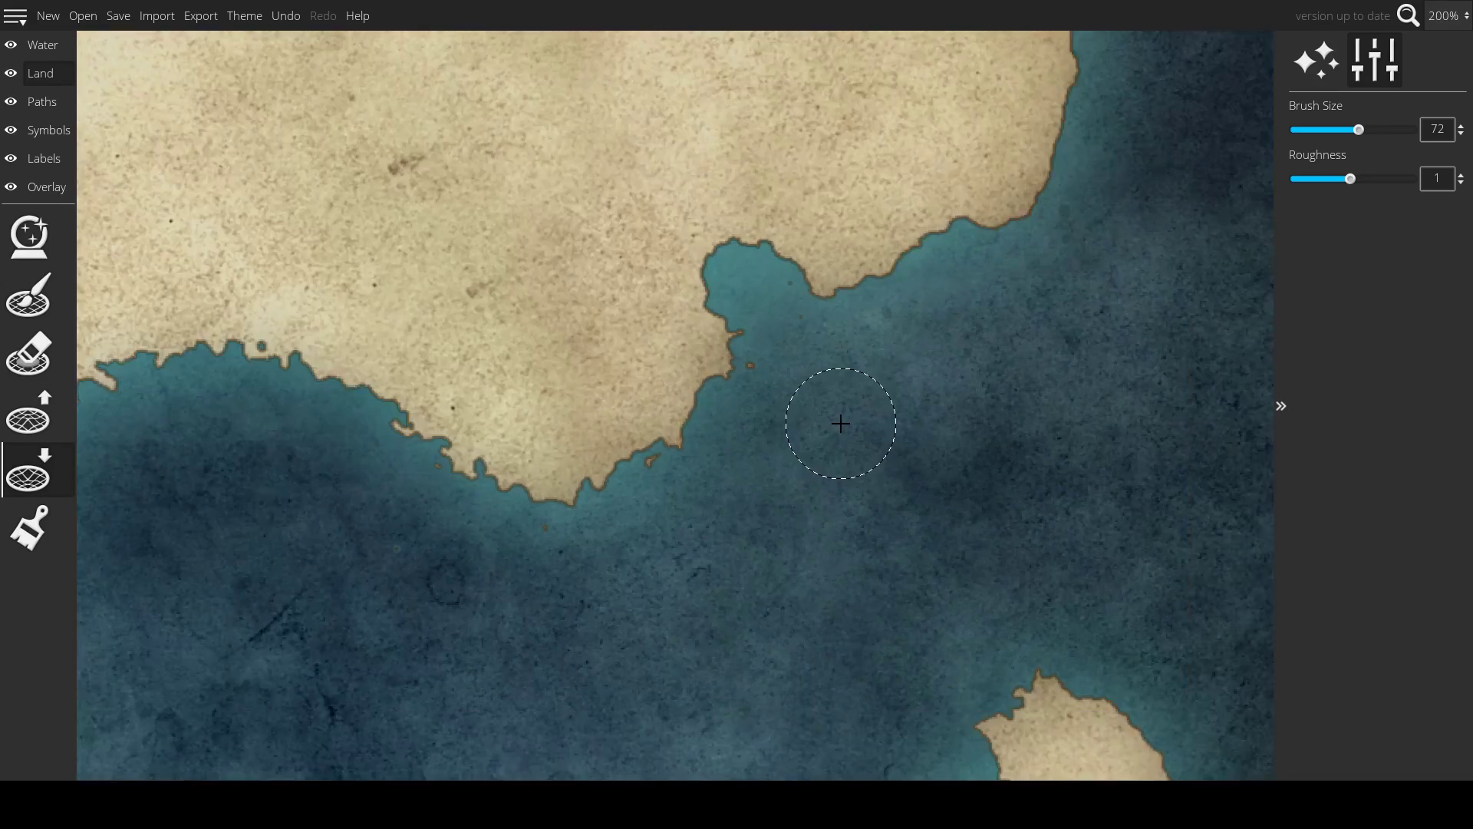
- Lower the land around the rest of the northeastern continent's coastline with brush size 100 for a more jagged edge
scroll(839, 421, down, 5)
scroll(882, 393, up, 4)
mouse_move(894, 392)
mouse_down()
mouse_move(884, 369)
mouse_move(906, 274)
mouse_move(895, 231)
mouse_move(860, 204)
mouse_move(678, 187)
mouse_move(617, 227)
mouse_move(564, 221)
mouse_move(549, 239)
mouse_move(563, 305)
mouse_move(491, 352)
mouse_move(487, 401)
mouse_move(507, 451)
mouse_move(553, 471)
mouse_move(572, 513)
mouse_up()
scroll(546, 536, up, 3)
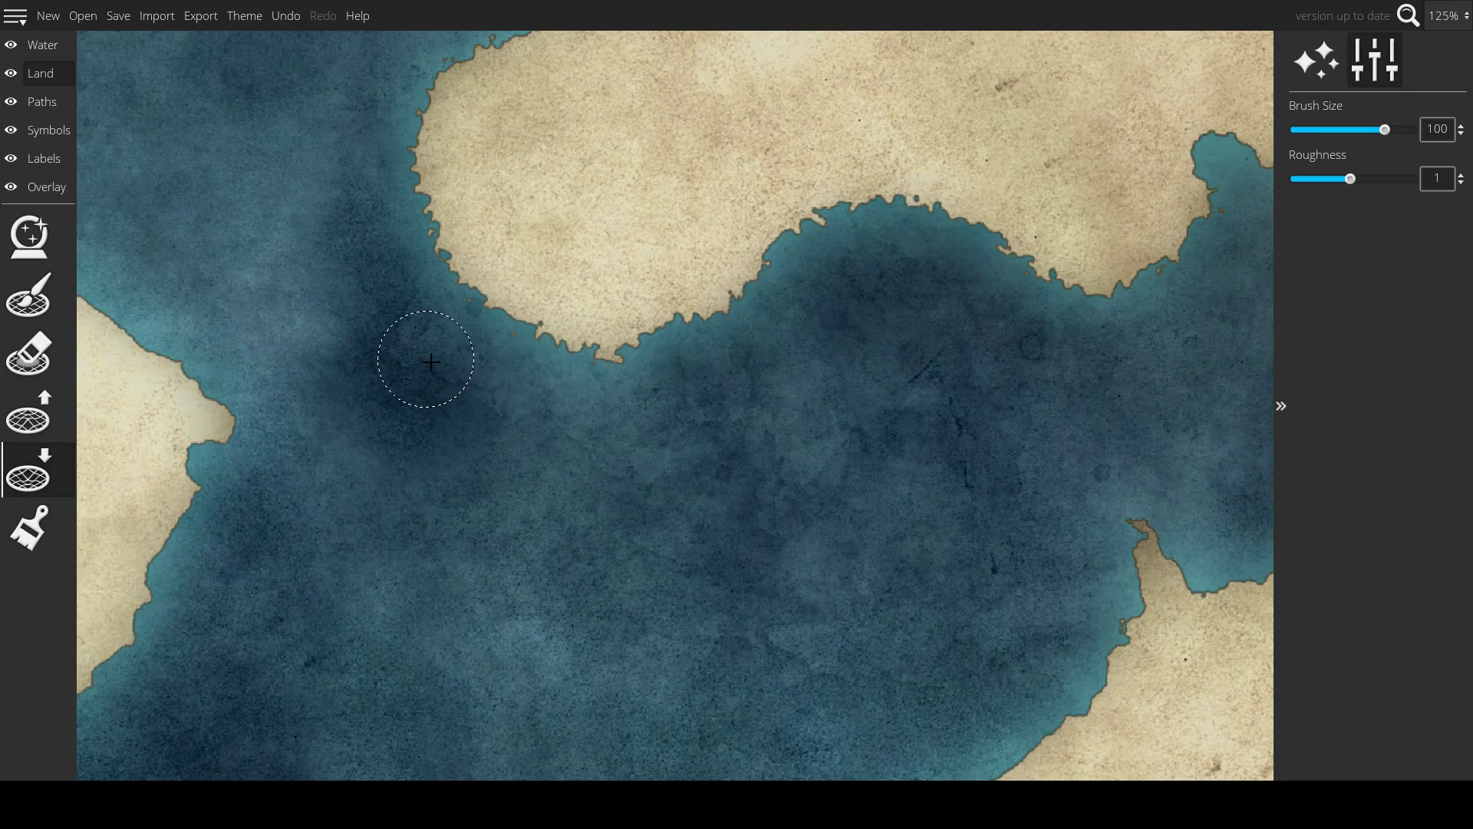
scroll(714, 405, down, 3)
drag(648, 528, 756, 462)
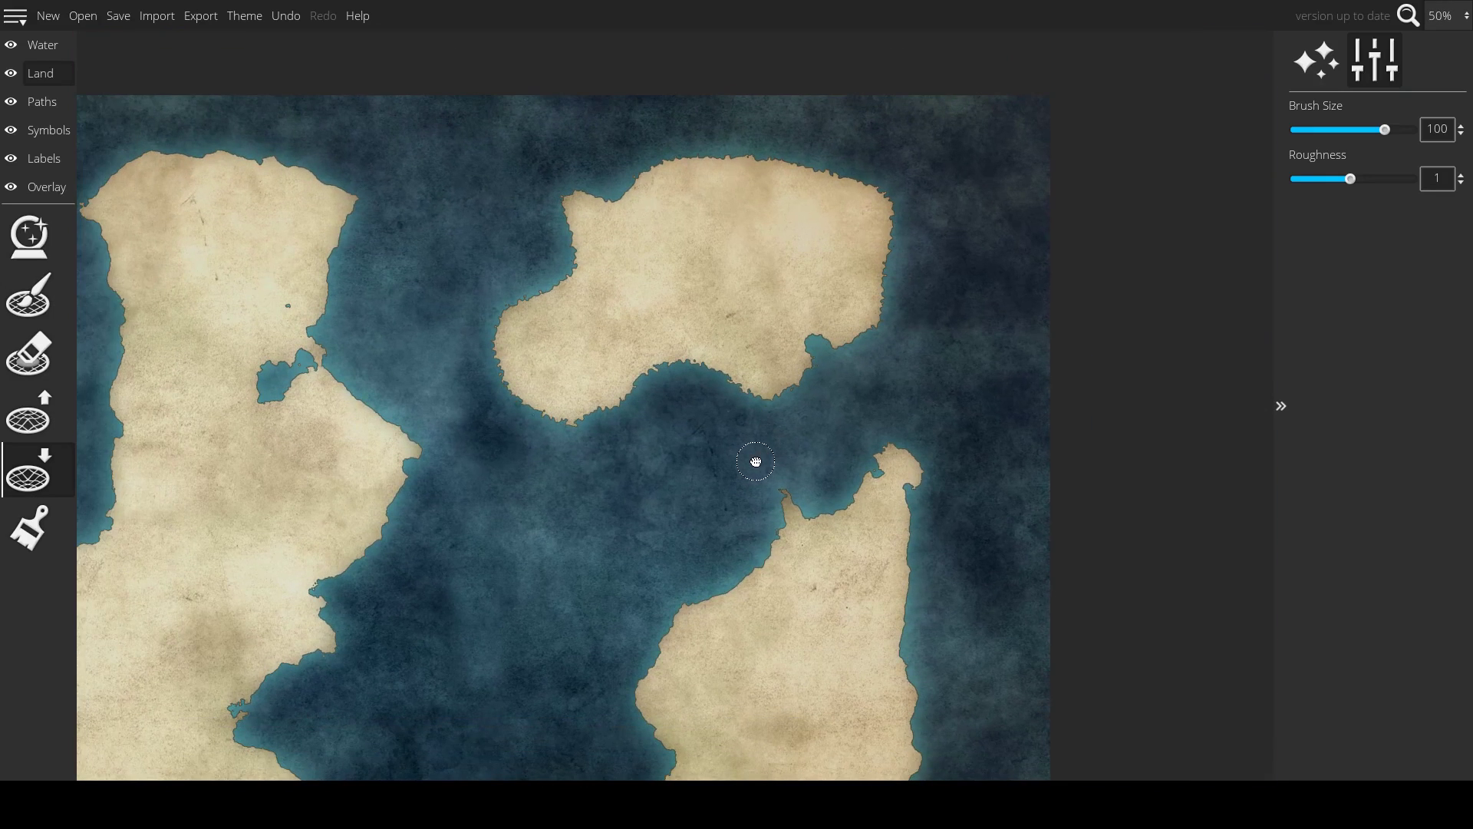
scroll(642, 437, down, 1)
scroll(642, 443, up, 2)
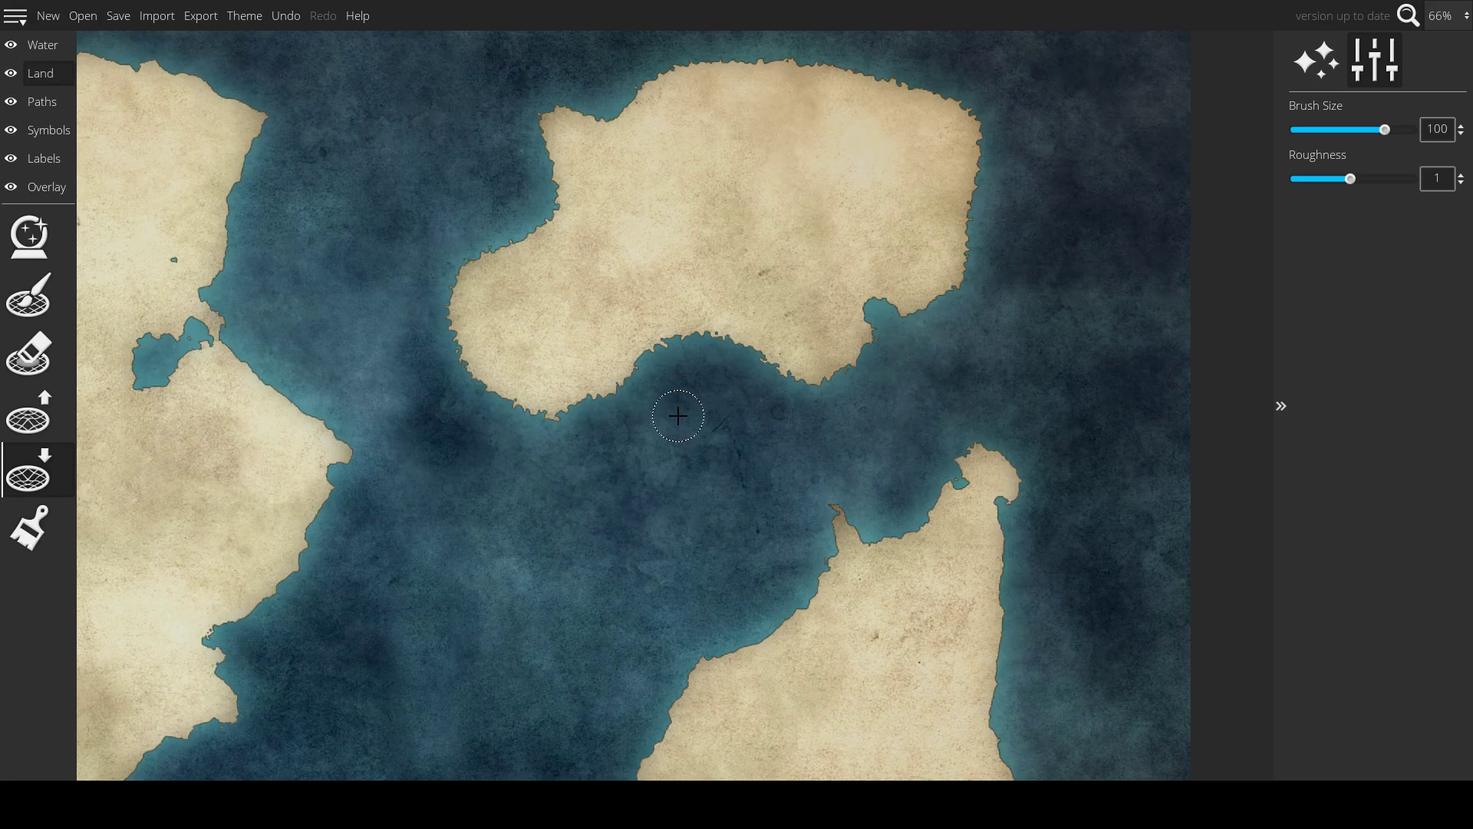
- Cut away the headlands on the southeastern continent's northern coast, raising the land-lowering brush size to 128
scroll(750, 444, down, 1)
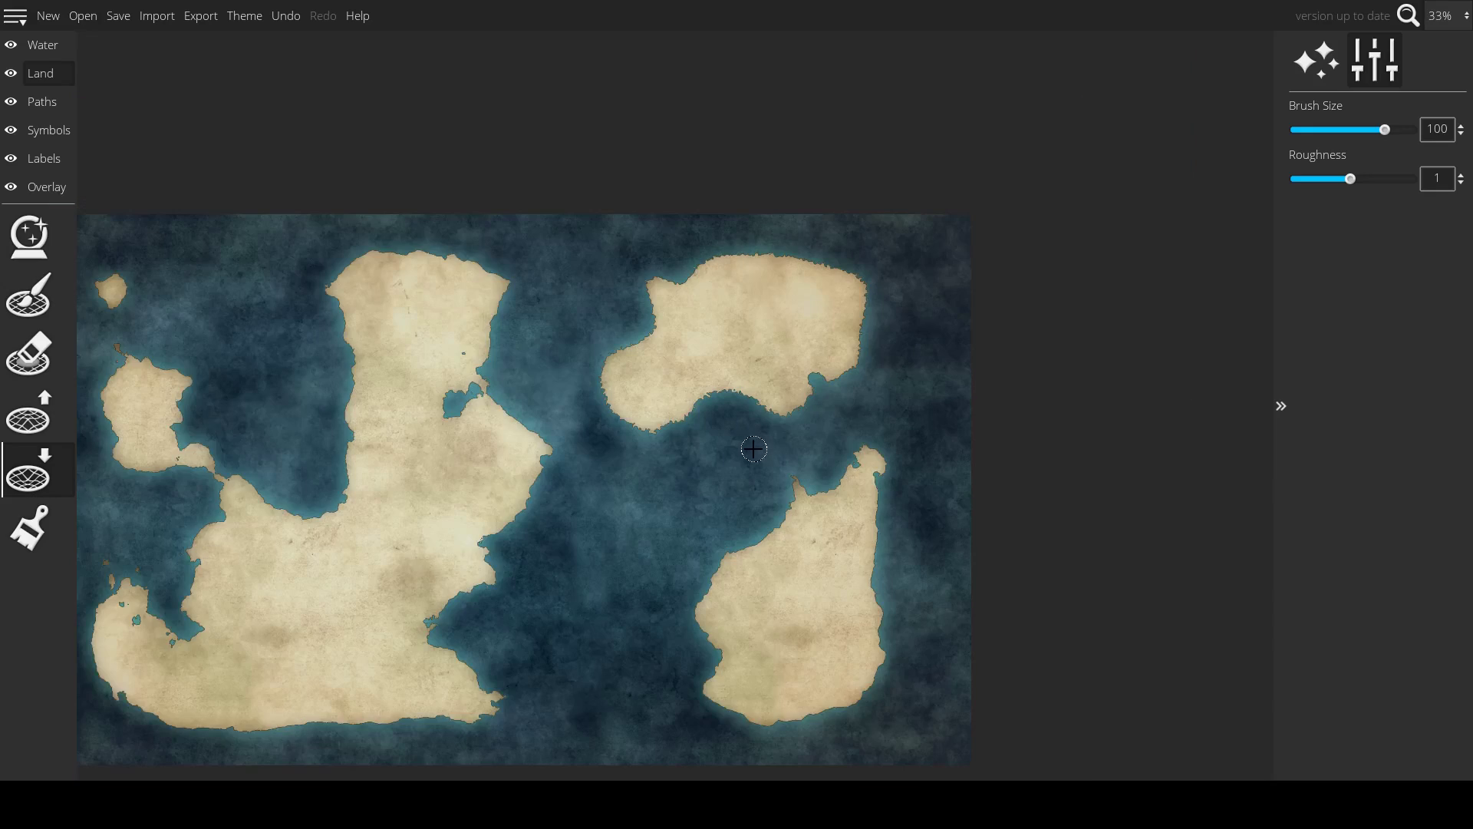
scroll(751, 449, up, 1)
mouse_move(843, 512)
mouse_down()
mouse_move(955, 510)
mouse_move(993, 535)
mouse_move(950, 482)
mouse_move(1003, 483)
mouse_move(958, 443)
mouse_move(993, 475)
mouse_move(990, 517)
mouse_move(953, 483)
mouse_move(994, 515)
mouse_move(875, 486)
mouse_move(809, 540)
mouse_move(891, 526)
mouse_move(695, 653)
mouse_move(653, 573)
mouse_move(638, 353)
mouse_up()
key(bracketright)
key(bracketright)
key(bracketright)
scroll(661, 614, down, 5)
scroll(645, 592, up, 3)
mouse_move(648, 442)
mouse_down()
mouse_move(624, 493)
mouse_move(662, 491)
mouse_up()
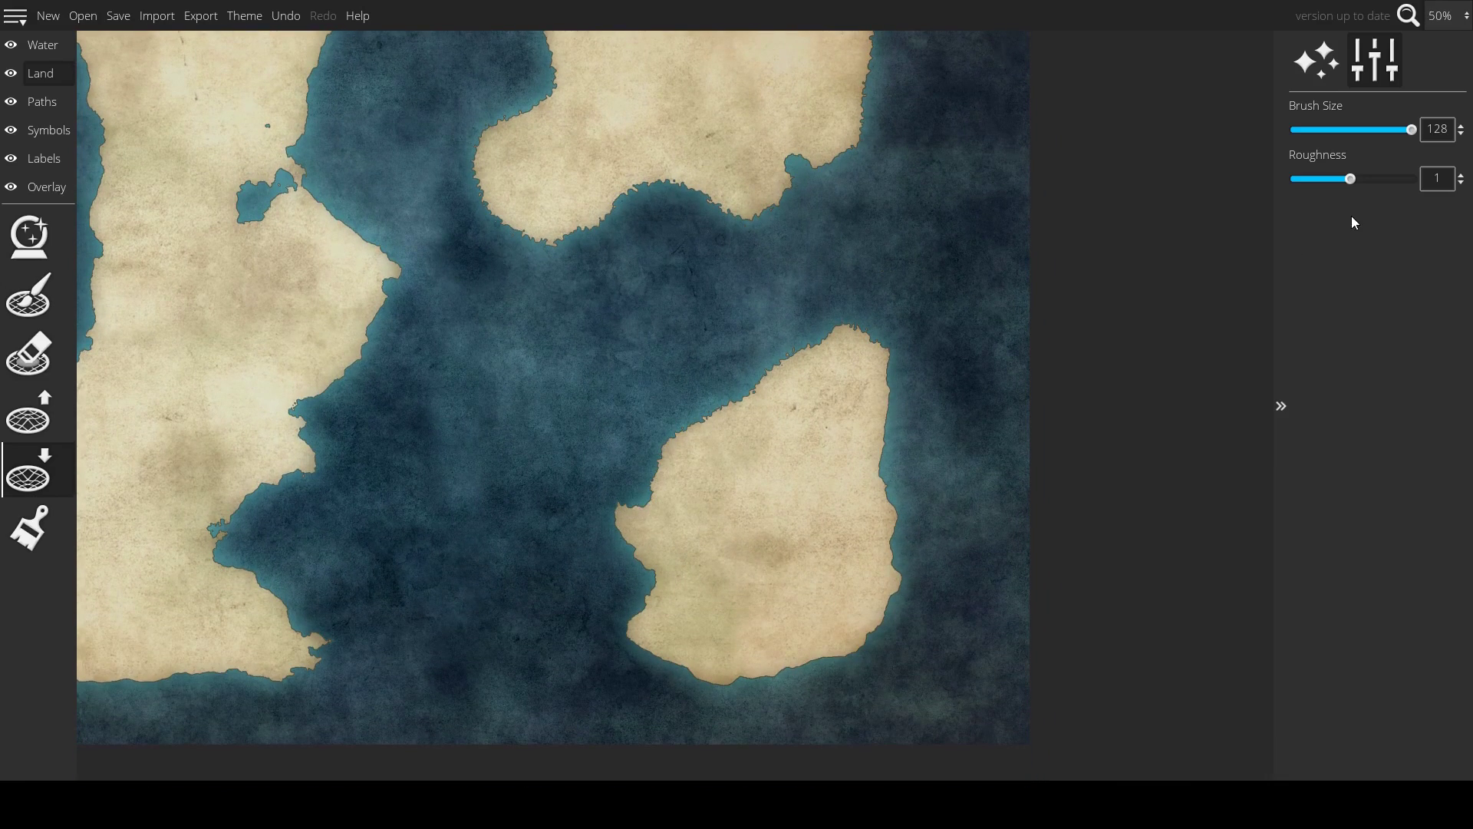
- Set the brush roughness to 0.57 and trim the land around the southeastern continent's coastline
drag(1349, 184, 1324, 188)
mouse_move(705, 443)
mouse_down()
mouse_move(634, 508)
mouse_move(638, 649)
mouse_move(715, 677)
mouse_move(848, 657)
mouse_move(882, 636)
mouse_move(900, 593)
mouse_move(884, 421)
mouse_move(880, 384)
mouse_move(815, 340)
mouse_move(883, 343)
mouse_up()
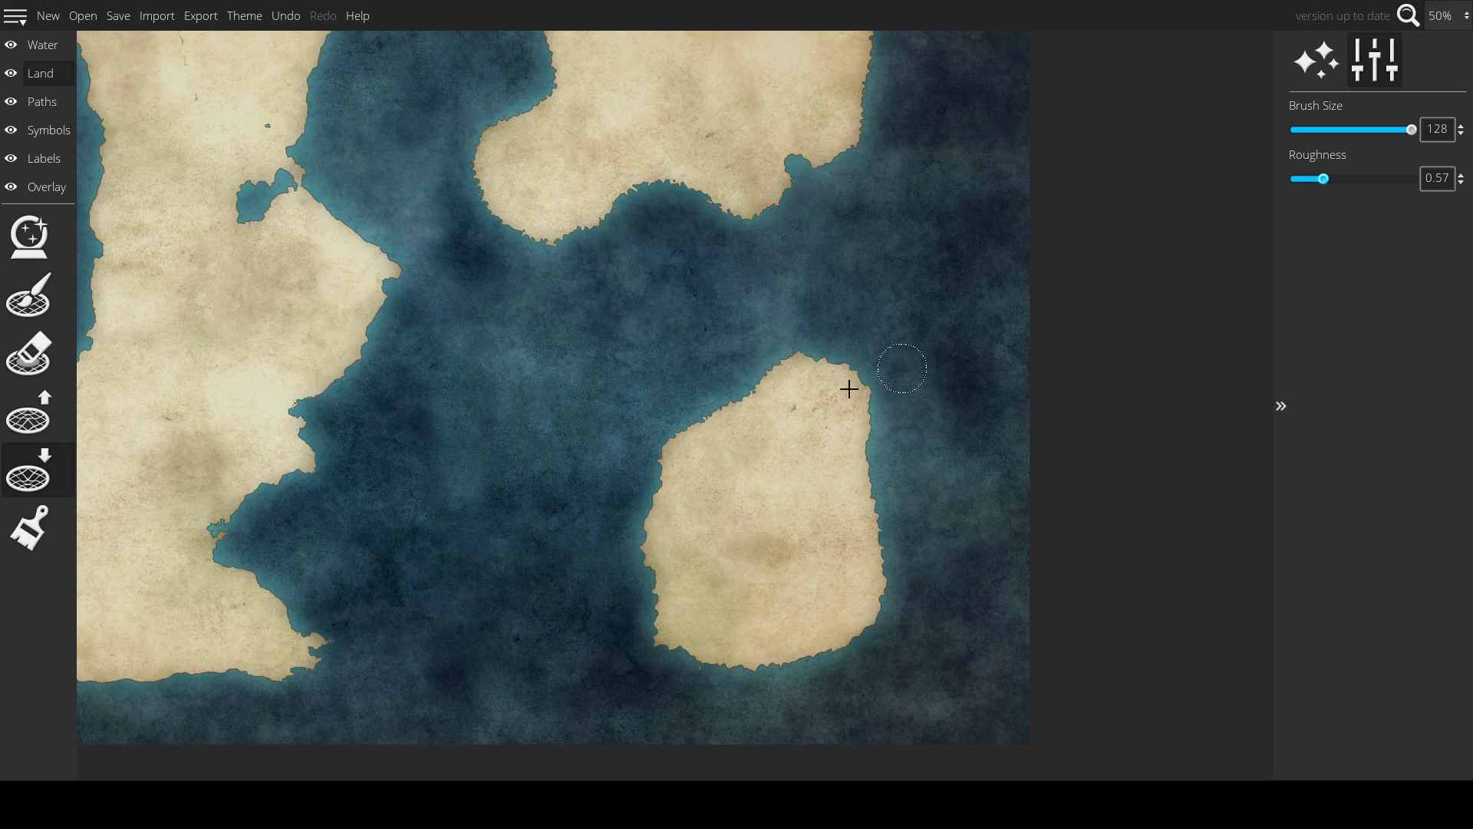
drag(782, 350, 683, 432)
- Shrink the northeastern continent by lowering the land around its coast with brush size 124 and roughness 0.57
drag(619, 338, 649, 431)
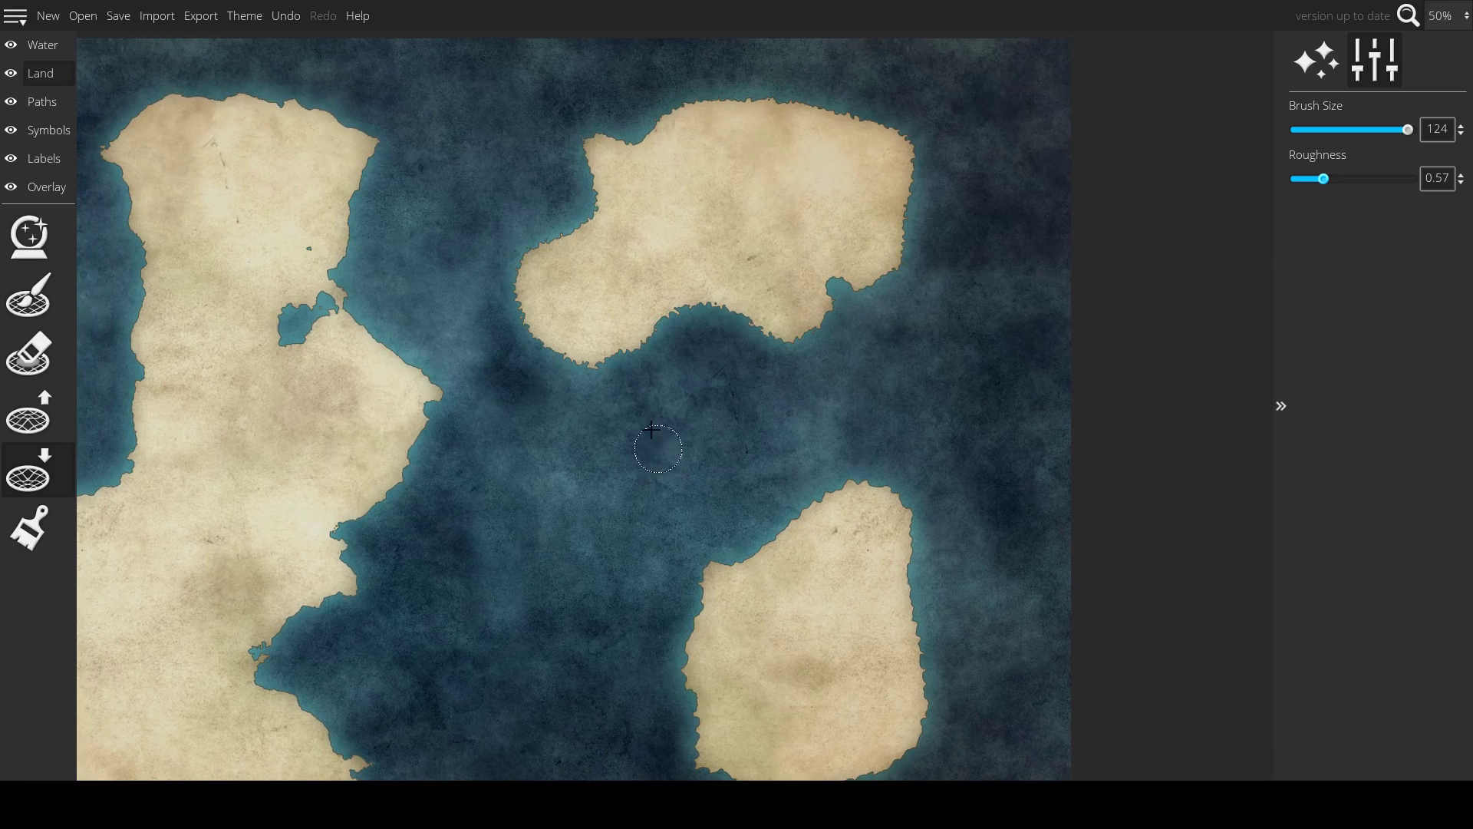
mouse_move(636, 361)
mouse_down()
mouse_move(689, 316)
mouse_move(814, 344)
mouse_move(894, 284)
mouse_move(920, 179)
mouse_move(900, 141)
mouse_move(750, 98)
mouse_move(692, 98)
mouse_move(649, 135)
mouse_move(582, 133)
mouse_move(589, 222)
mouse_move(535, 263)
mouse_move(540, 300)
mouse_move(612, 357)
mouse_move(550, 347)
mouse_move(510, 267)
mouse_move(529, 307)
mouse_up()
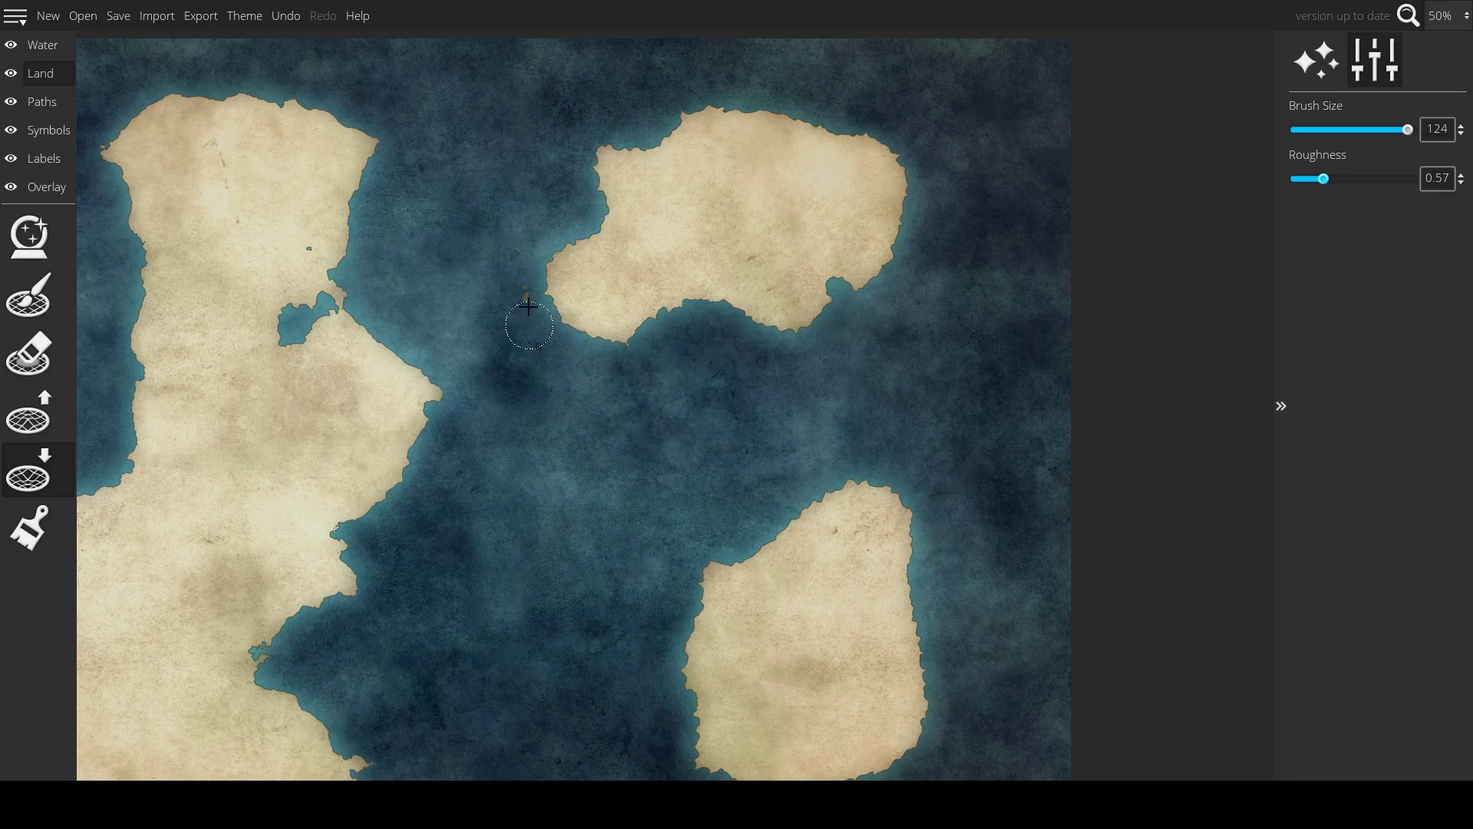
scroll(565, 441, down, 1)
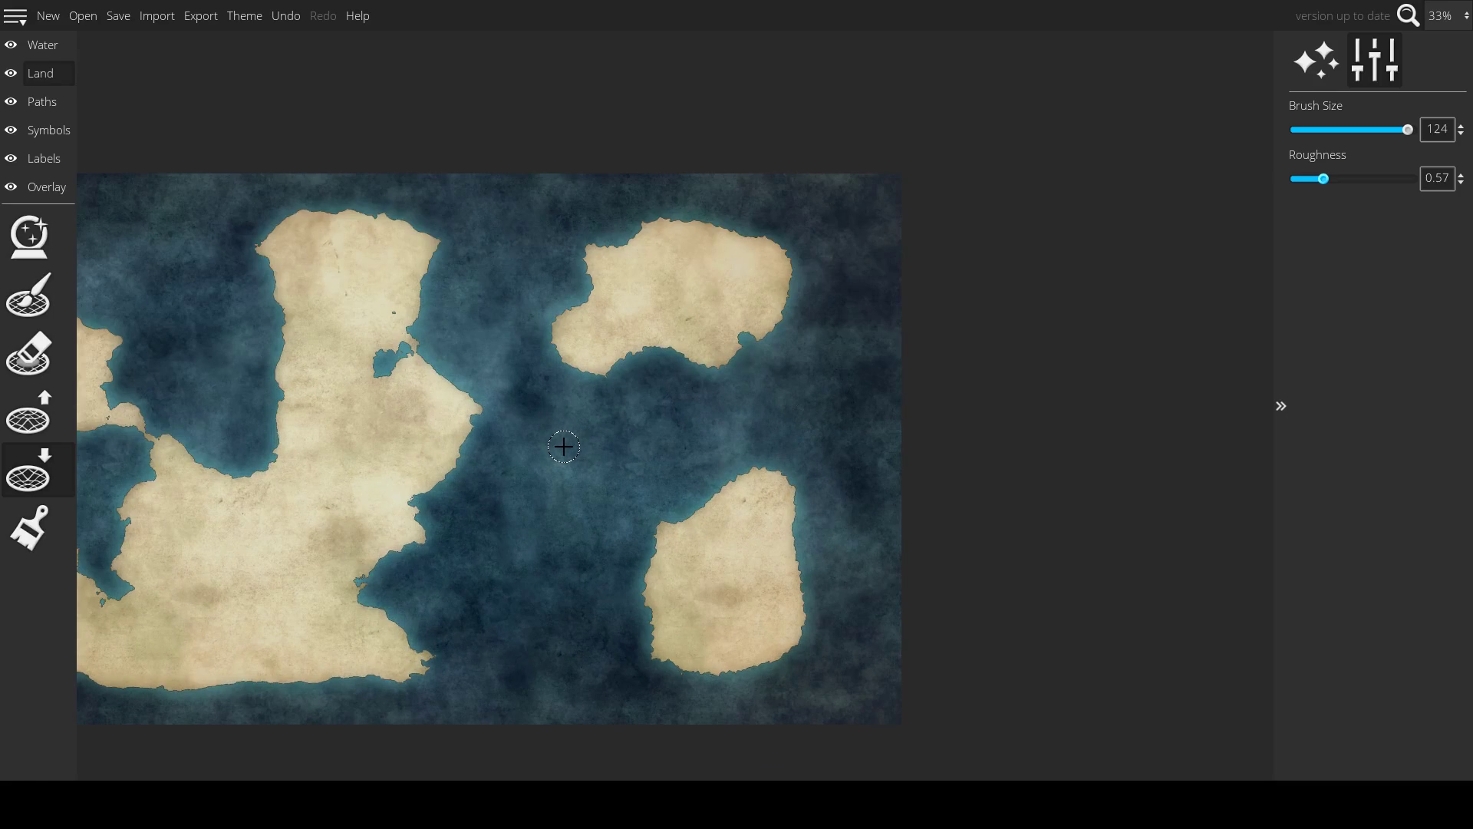
- Reduce the brush size to 76, open the large western continent's eastern lake to the sea and reshape its eastern coast
drag(564, 447, 855, 404)
scroll(855, 404, up, 2)
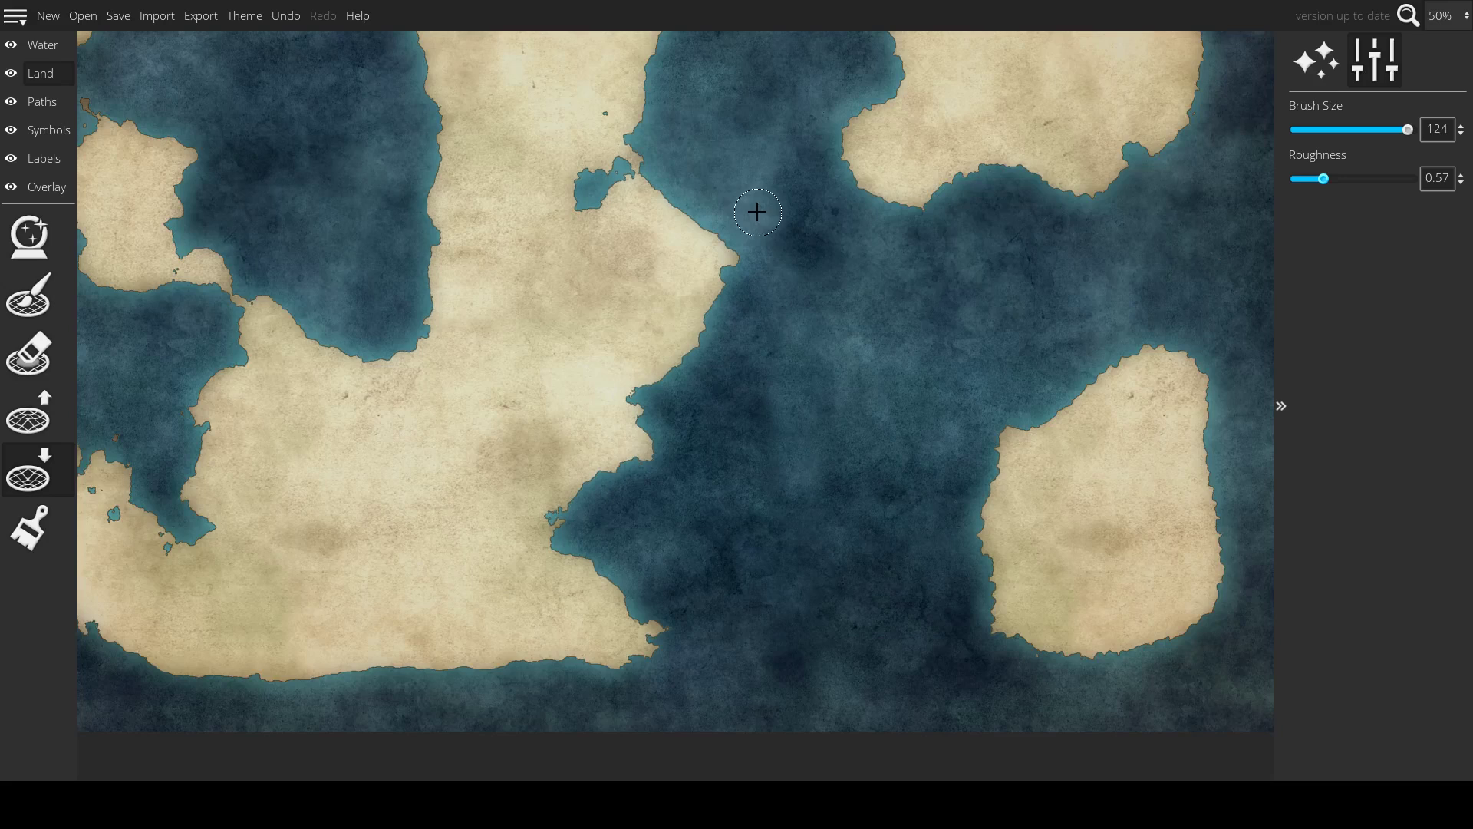
key(bracketleft)
mouse_move(647, 161)
mouse_down()
mouse_move(606, 198)
mouse_move(598, 187)
mouse_move(626, 157)
mouse_up()
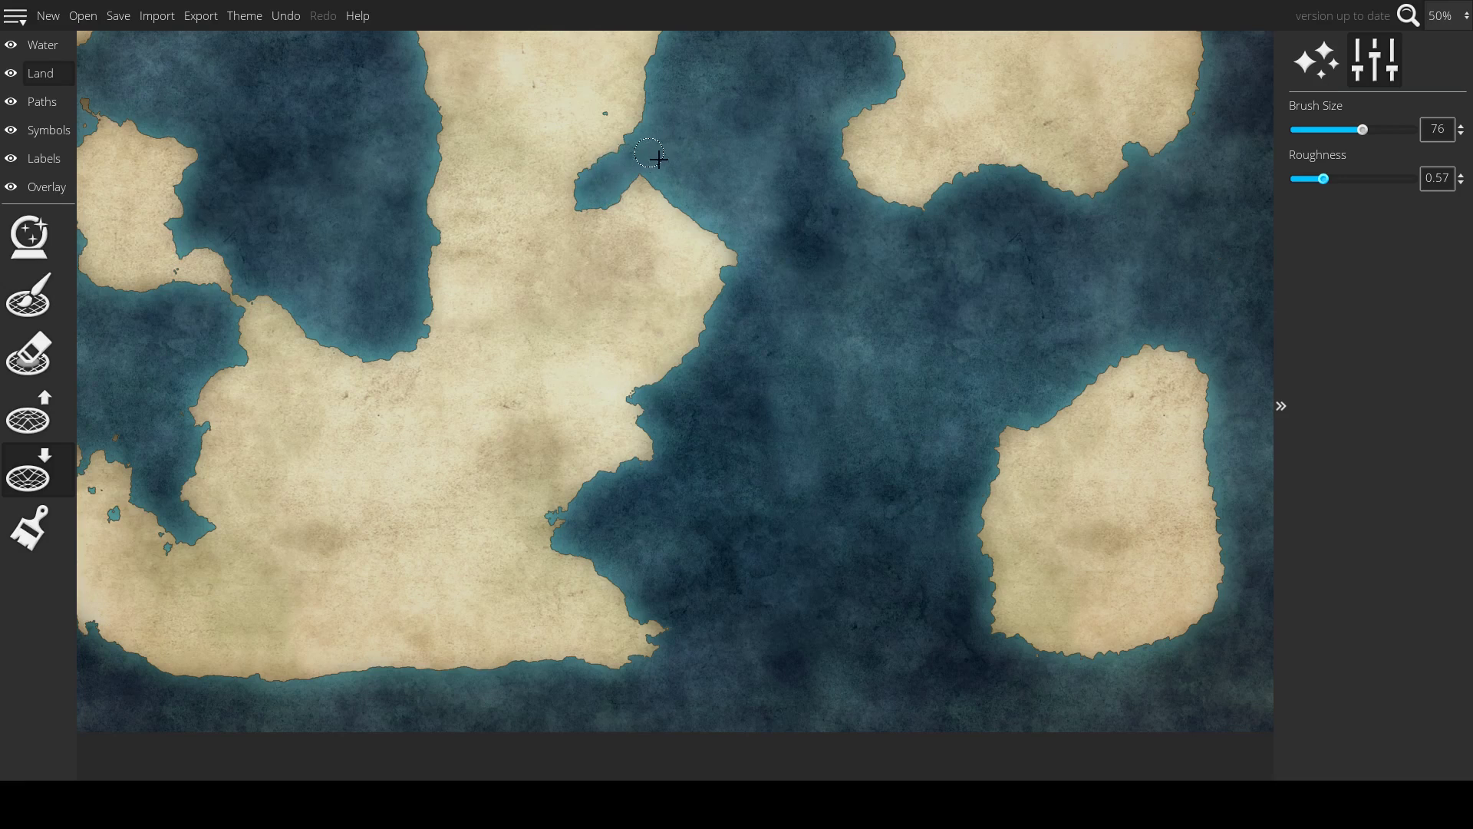
mouse_move(726, 225)
mouse_down()
mouse_move(710, 338)
mouse_move(631, 400)
mouse_move(653, 443)
mouse_move(643, 479)
mouse_move(600, 523)
mouse_move(512, 525)
mouse_move(649, 593)
mouse_move(614, 554)
mouse_move(636, 586)
mouse_move(637, 661)
mouse_move(660, 623)
mouse_move(646, 663)
mouse_move(595, 687)
mouse_up()
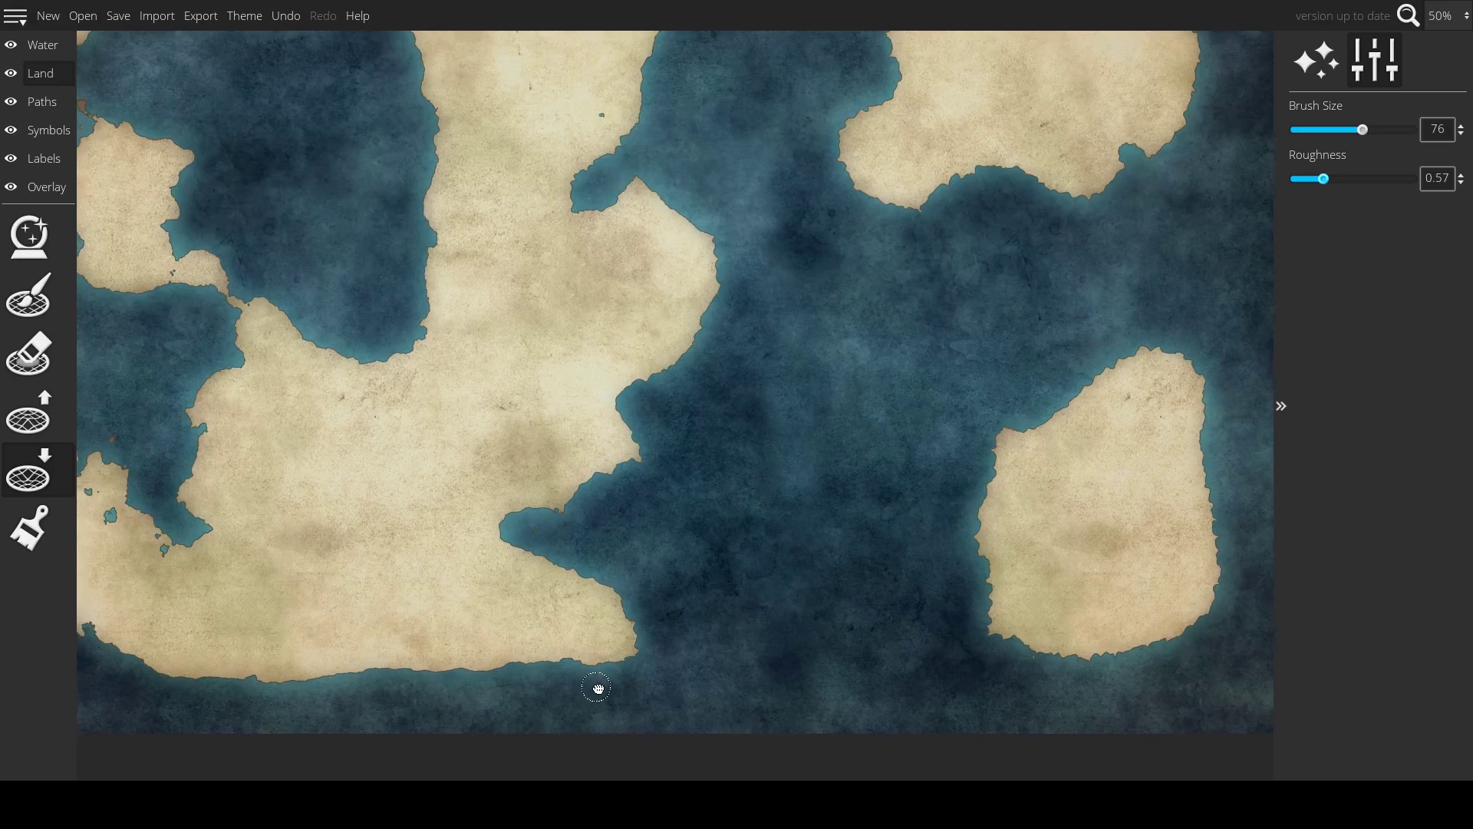
- Trim the large western continent's southern coast and cut a channel that separates its southwestern peninsula as an island
scroll(767, 461, down, 2)
scroll(705, 420, up, 2)
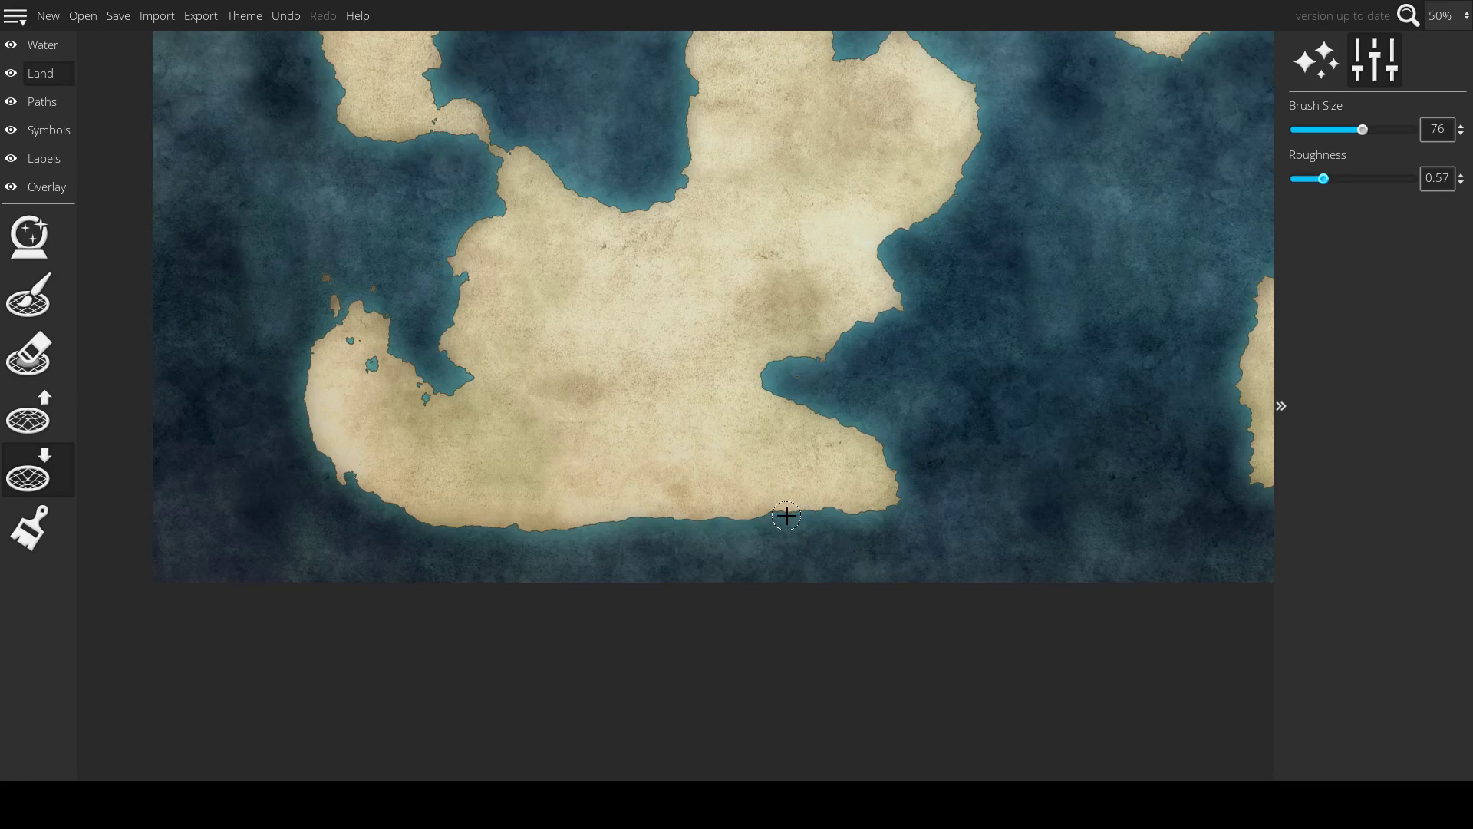
mouse_move(783, 520)
mouse_down()
mouse_move(555, 520)
mouse_move(523, 533)
mouse_move(585, 537)
mouse_move(533, 542)
mouse_move(421, 515)
mouse_move(389, 497)
mouse_move(424, 387)
mouse_move(402, 492)
mouse_move(438, 518)
mouse_move(415, 454)
mouse_move(442, 393)
mouse_move(421, 455)
mouse_move(430, 511)
mouse_move(413, 470)
mouse_up()
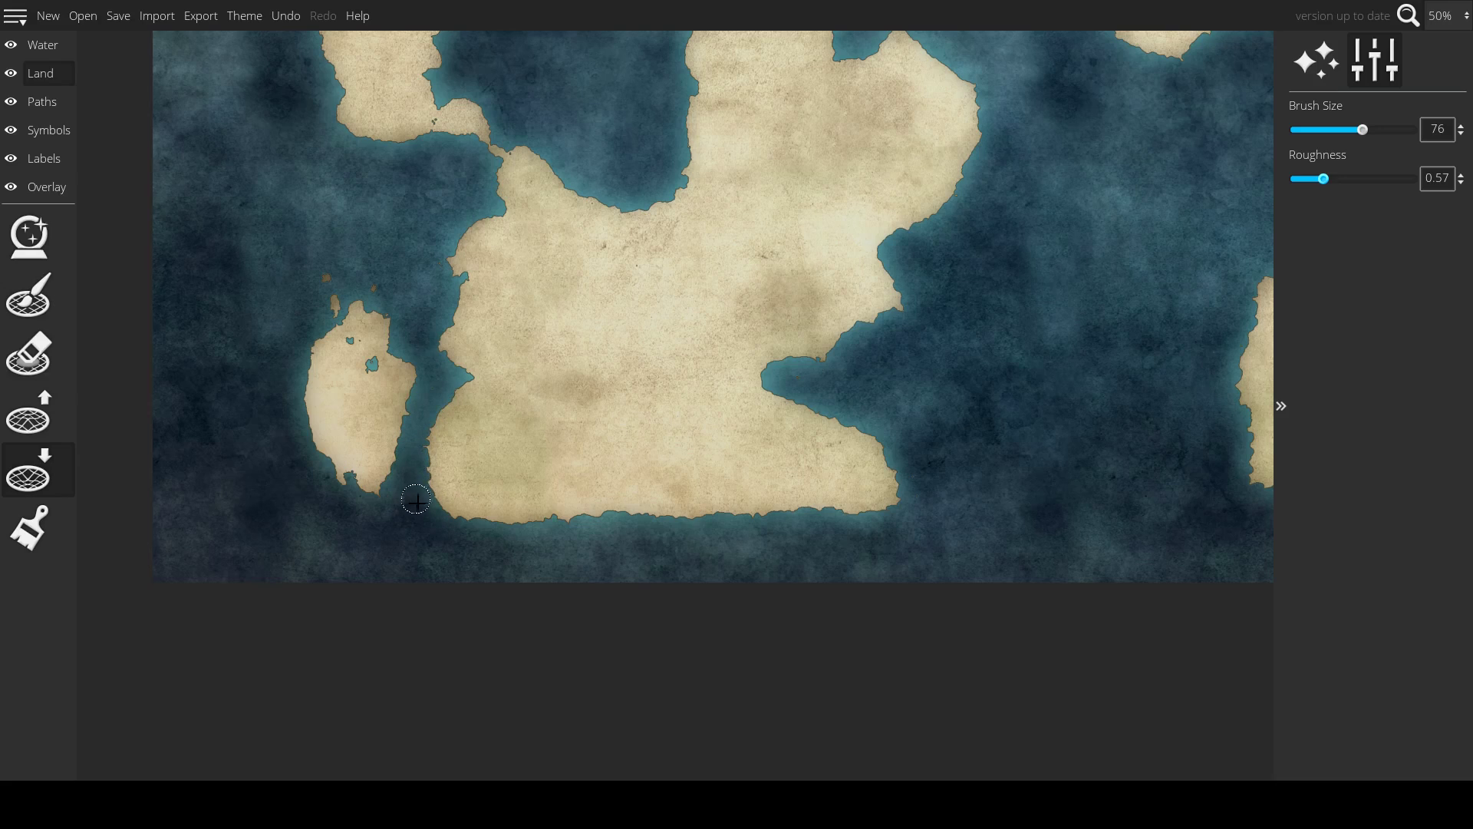
- Lower the land around the southwestern island, narrowing its outline and clearing the small islets and ponds at its northern end
mouse_move(416, 363)
mouse_down()
mouse_move(405, 397)
mouse_move(386, 330)
mouse_move(333, 300)
mouse_move(337, 278)
mouse_move(395, 299)
mouse_move(391, 388)
mouse_move(365, 348)
mouse_move(312, 316)
mouse_move(362, 360)
mouse_move(406, 469)
mouse_move(376, 577)
mouse_up()
scroll(396, 300, up, 1)
drag(344, 586, 301, 558)
scroll(292, 562, down, 2)
scroll(297, 488, up, 1)
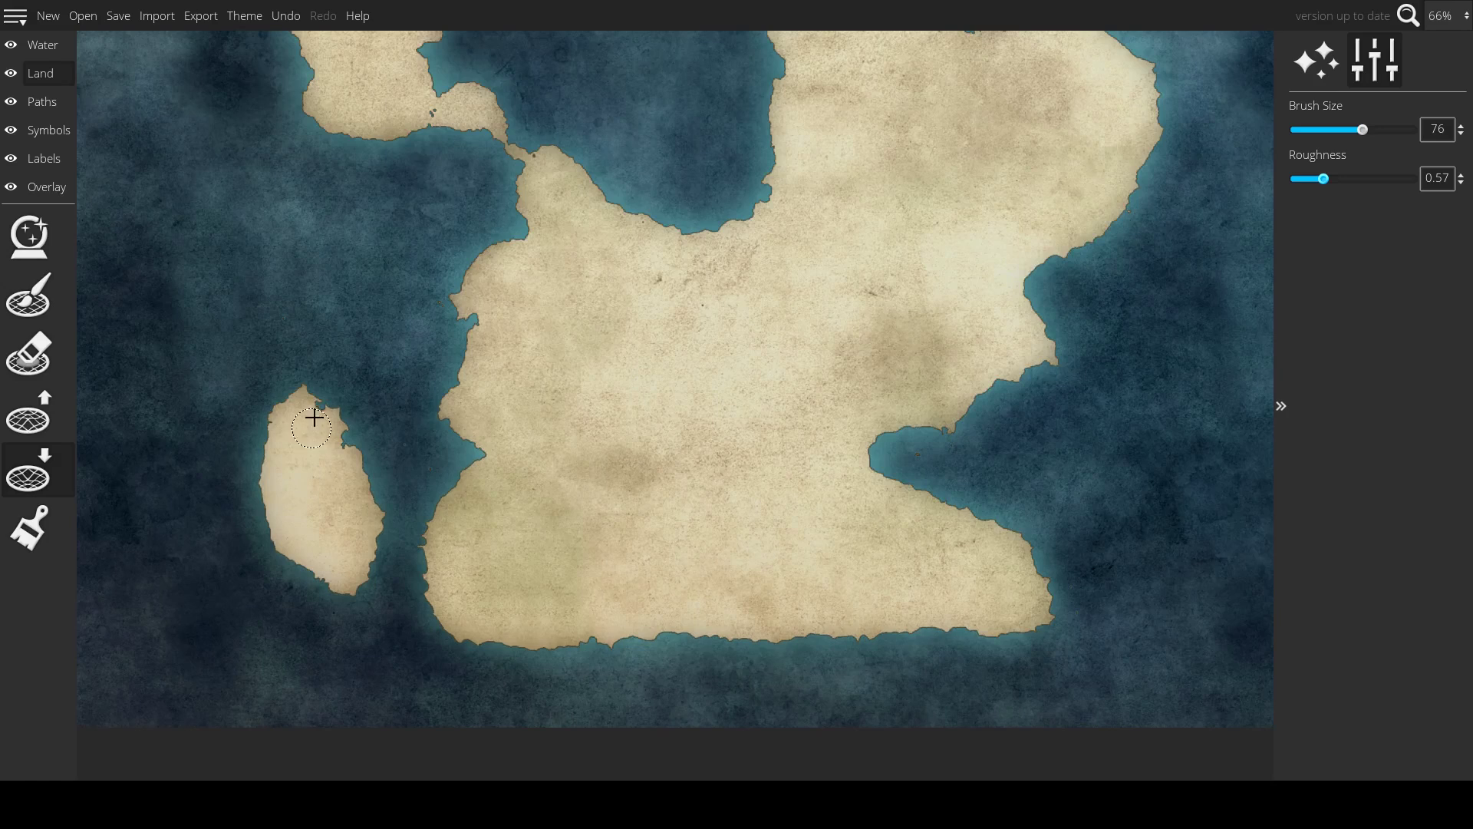
- Remove the land bridge between the northwestern island and the main continent, and trim the island's coast with brush size 80
key(])
drag(315, 304, 423, 532)
mouse_move(551, 421)
mouse_down()
mouse_move(648, 358)
mouse_move(595, 388)
mouse_move(608, 329)
mouse_move(590, 313)
mouse_move(593, 345)
mouse_move(562, 325)
mouse_up()
drag(637, 367, 679, 460)
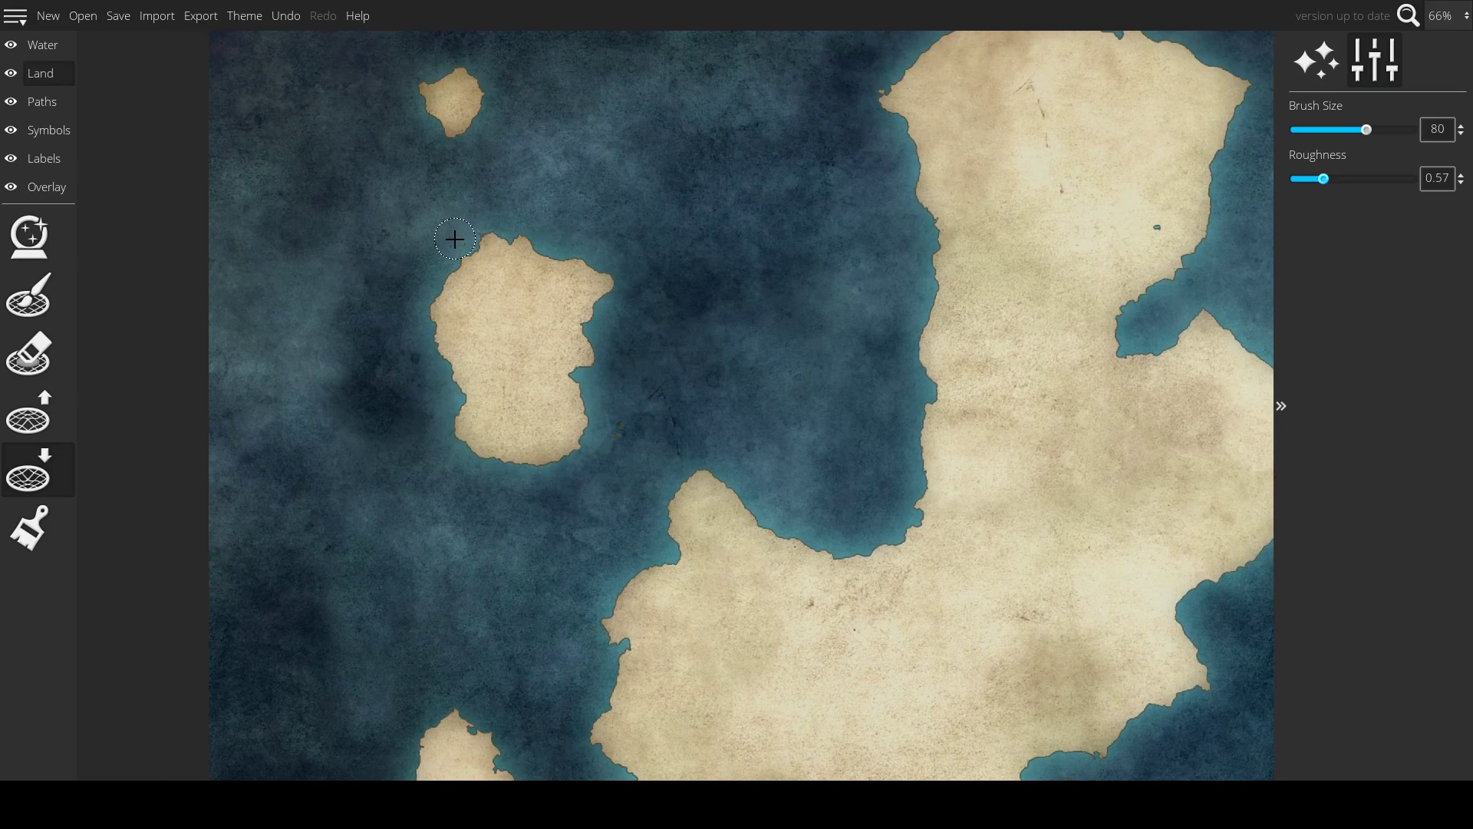
scroll(531, 207, down, 2)
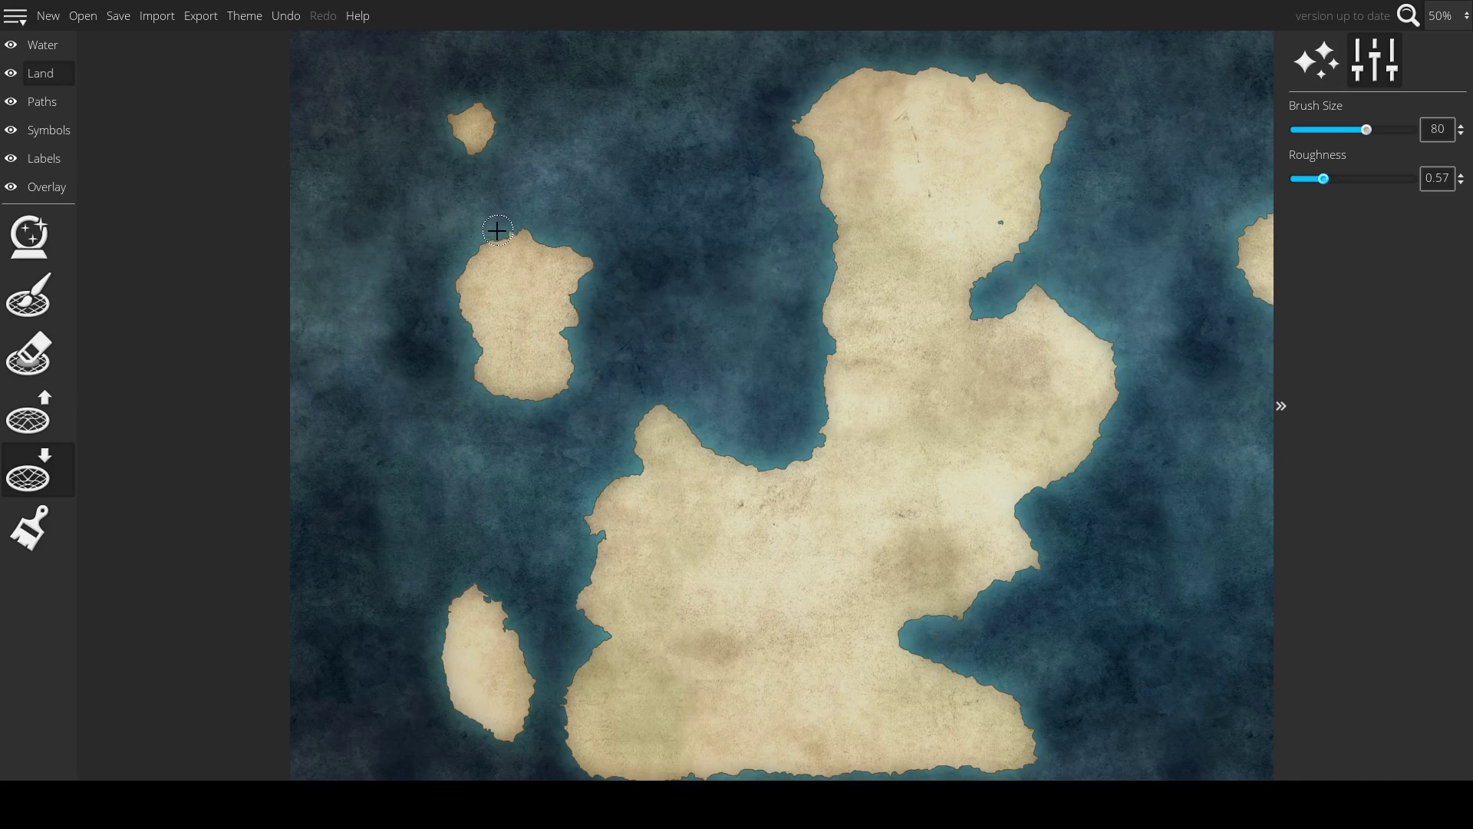
drag(520, 231, 590, 254)
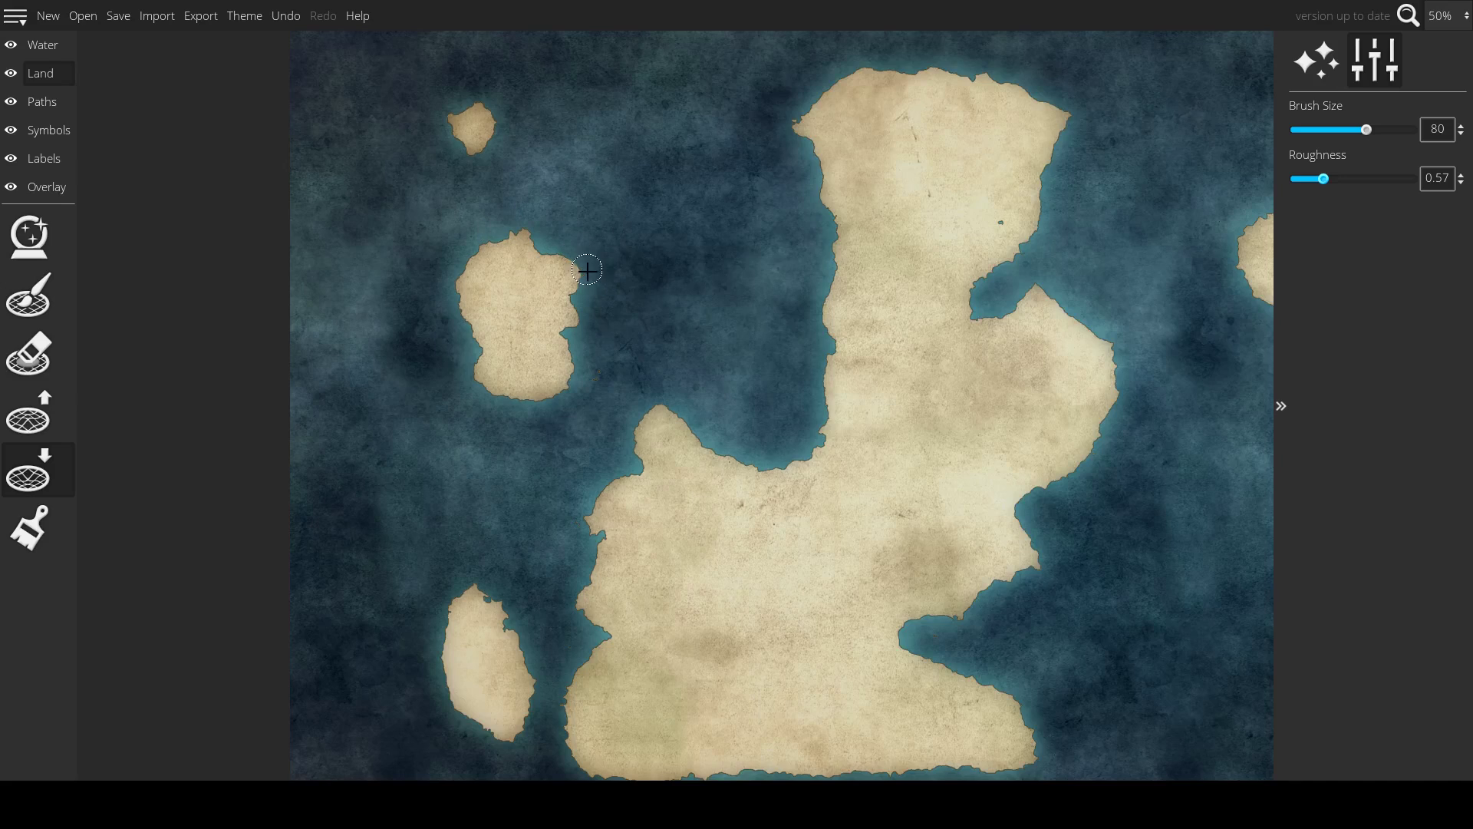
scroll(753, 344, down, 3)
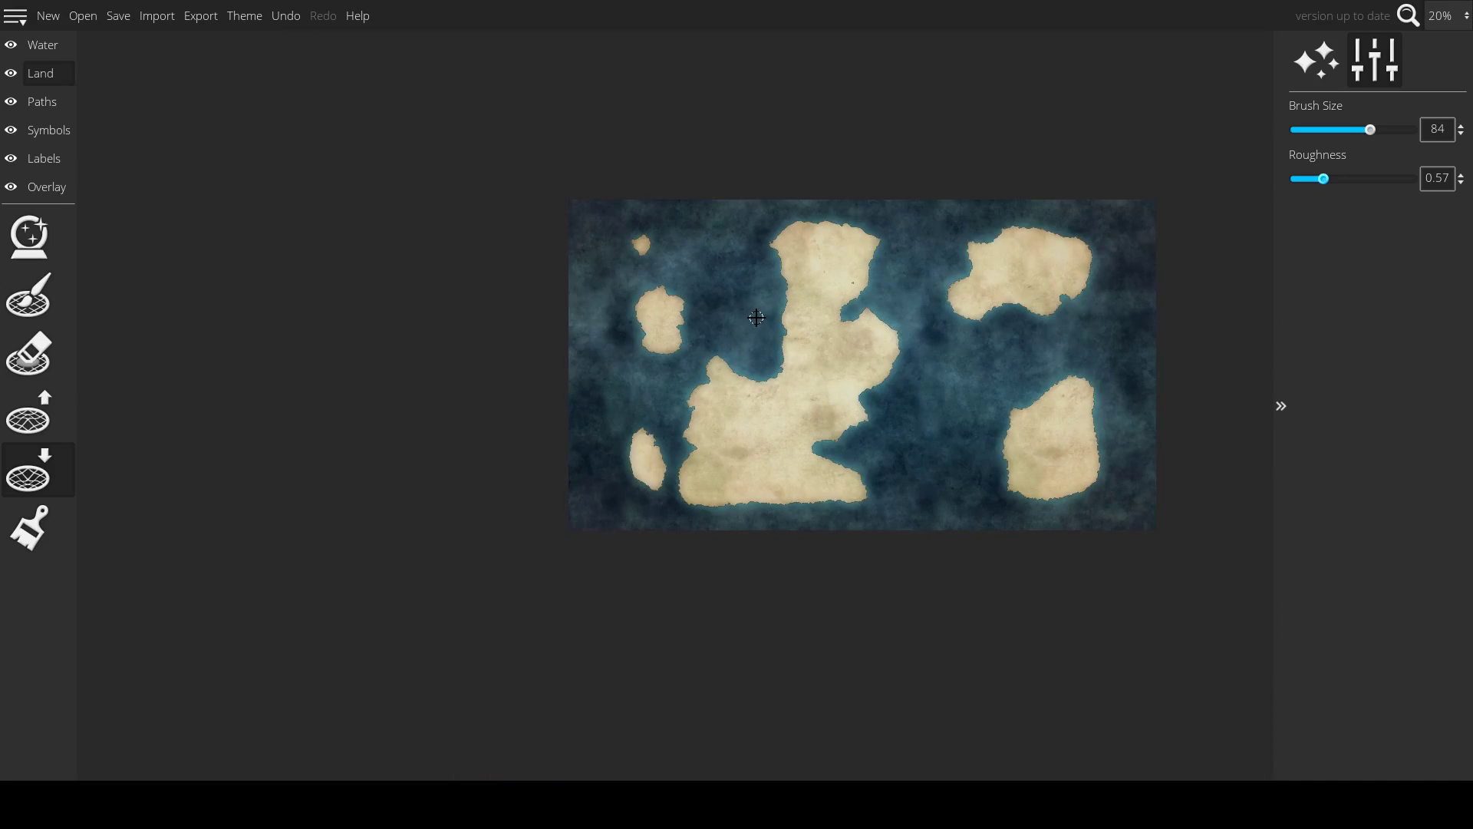
scroll(756, 317, up, 5)
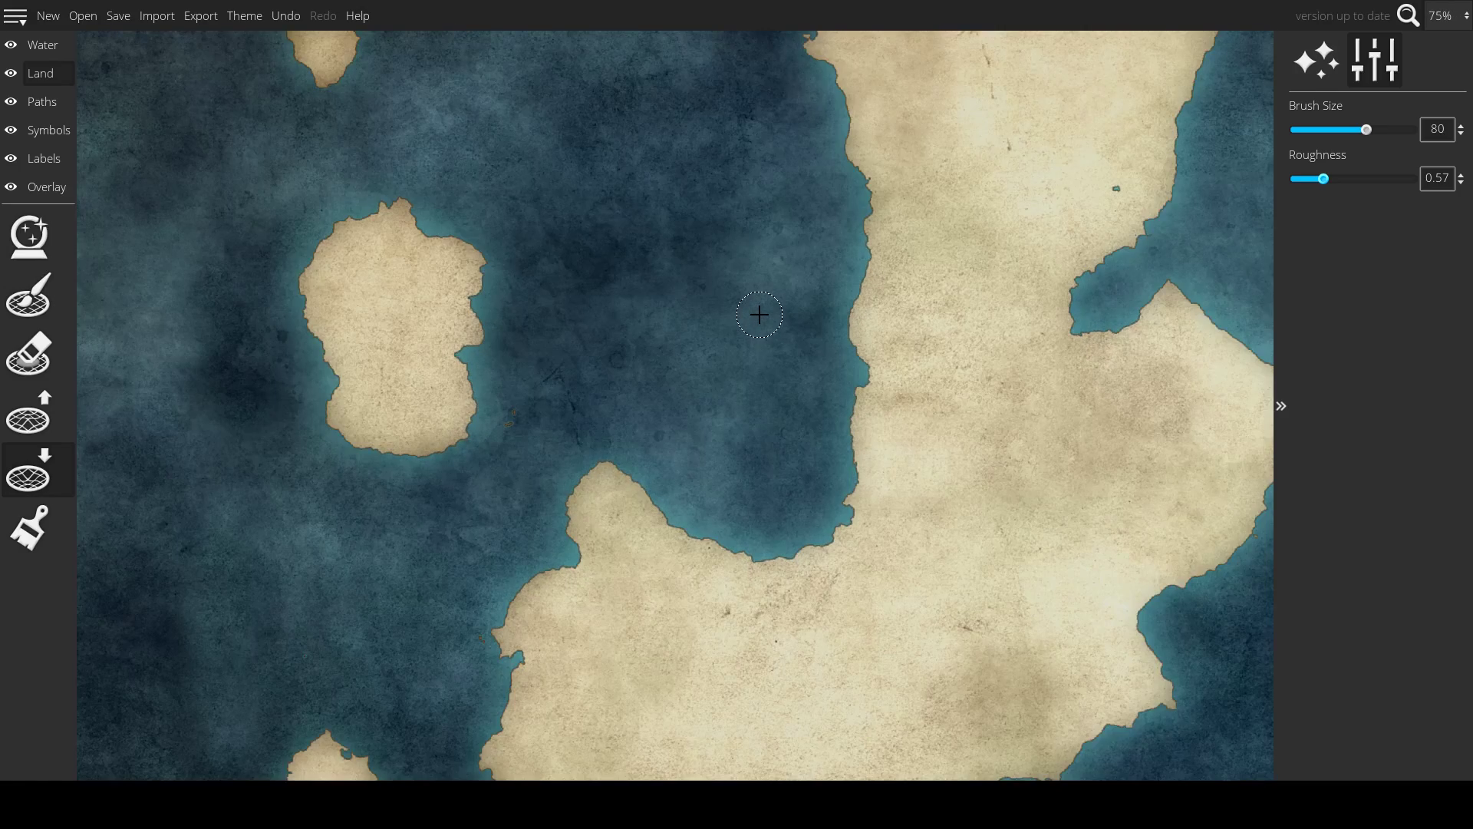
scroll(759, 315, up, 5)
scroll(754, 330, down, 3)
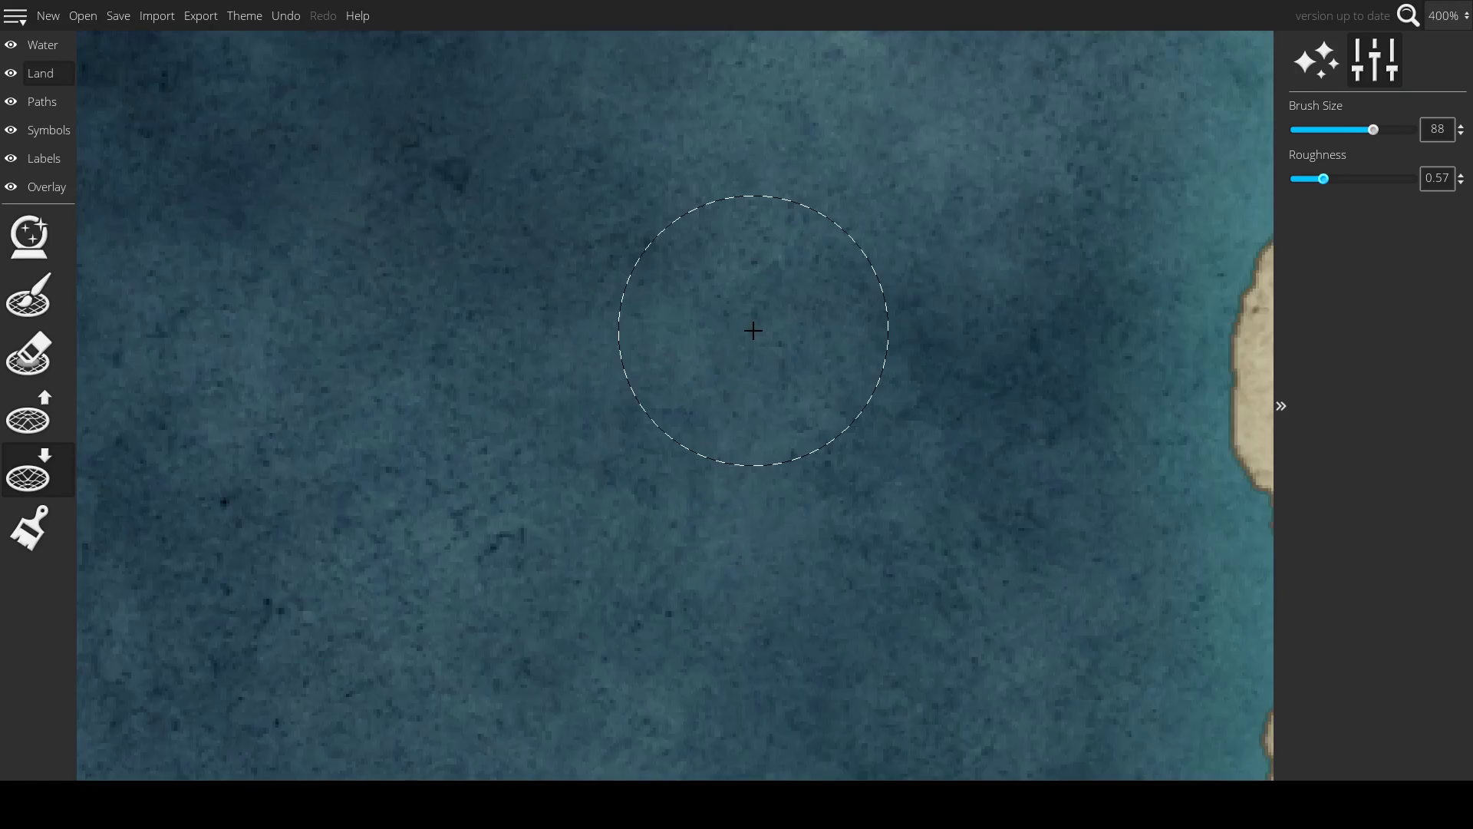
- With brush size 128, deepen the bay on the large continent's northeastern coast and trim the rounded headland south of it
scroll(753, 331, up, 10)
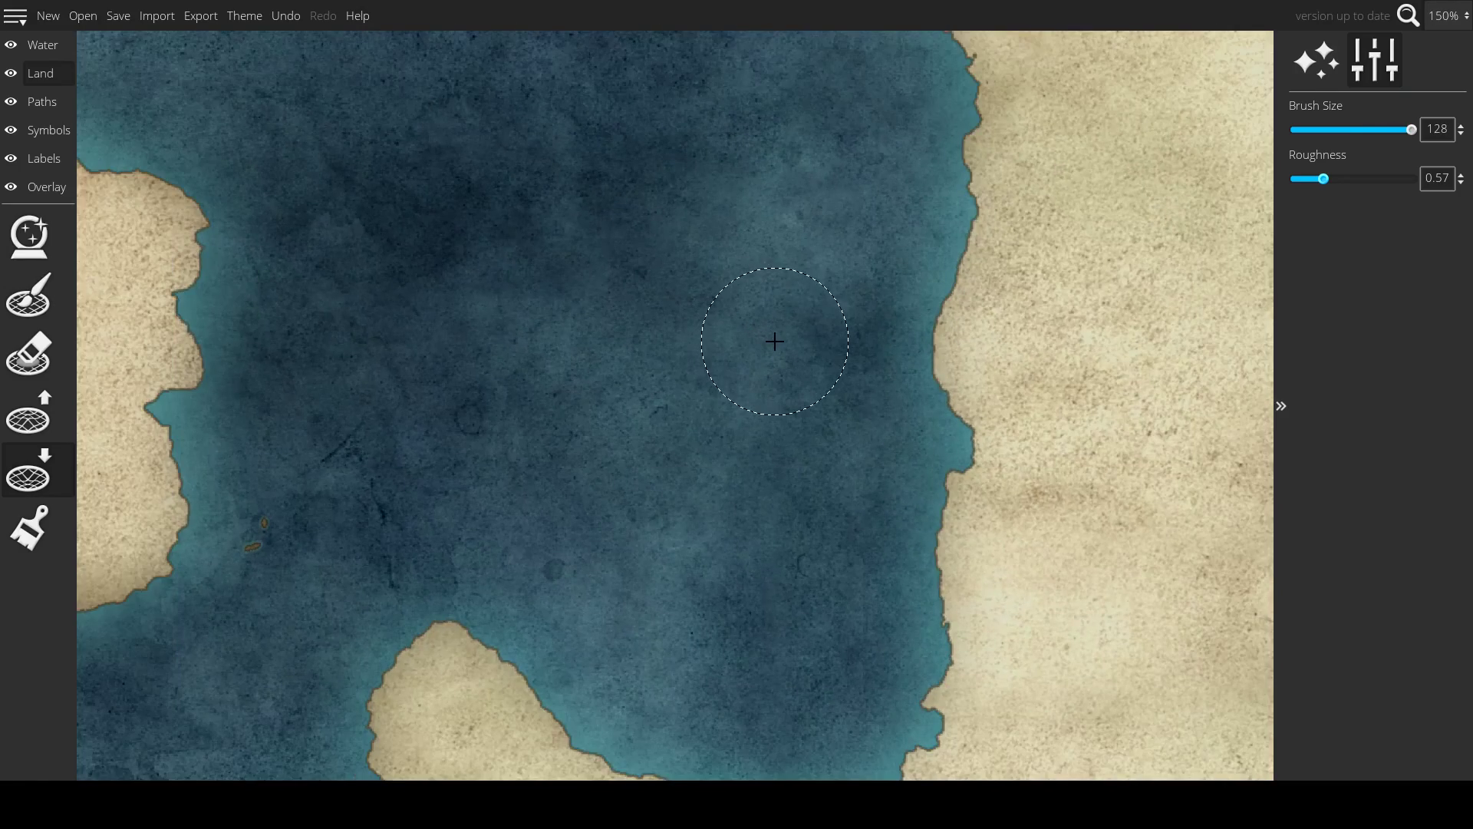
scroll(775, 342, down, 2)
mouse_move(802, 483)
mouse_down()
mouse_move(849, 405)
mouse_move(877, 294)
mouse_move(855, 197)
mouse_up()
mouse_move(826, 273)
mouse_down()
mouse_move(755, 501)
mouse_move(745, 303)
mouse_move(780, 246)
mouse_move(890, 221)
mouse_move(987, 223)
mouse_move(1105, 264)
mouse_move(1152, 325)
mouse_up()
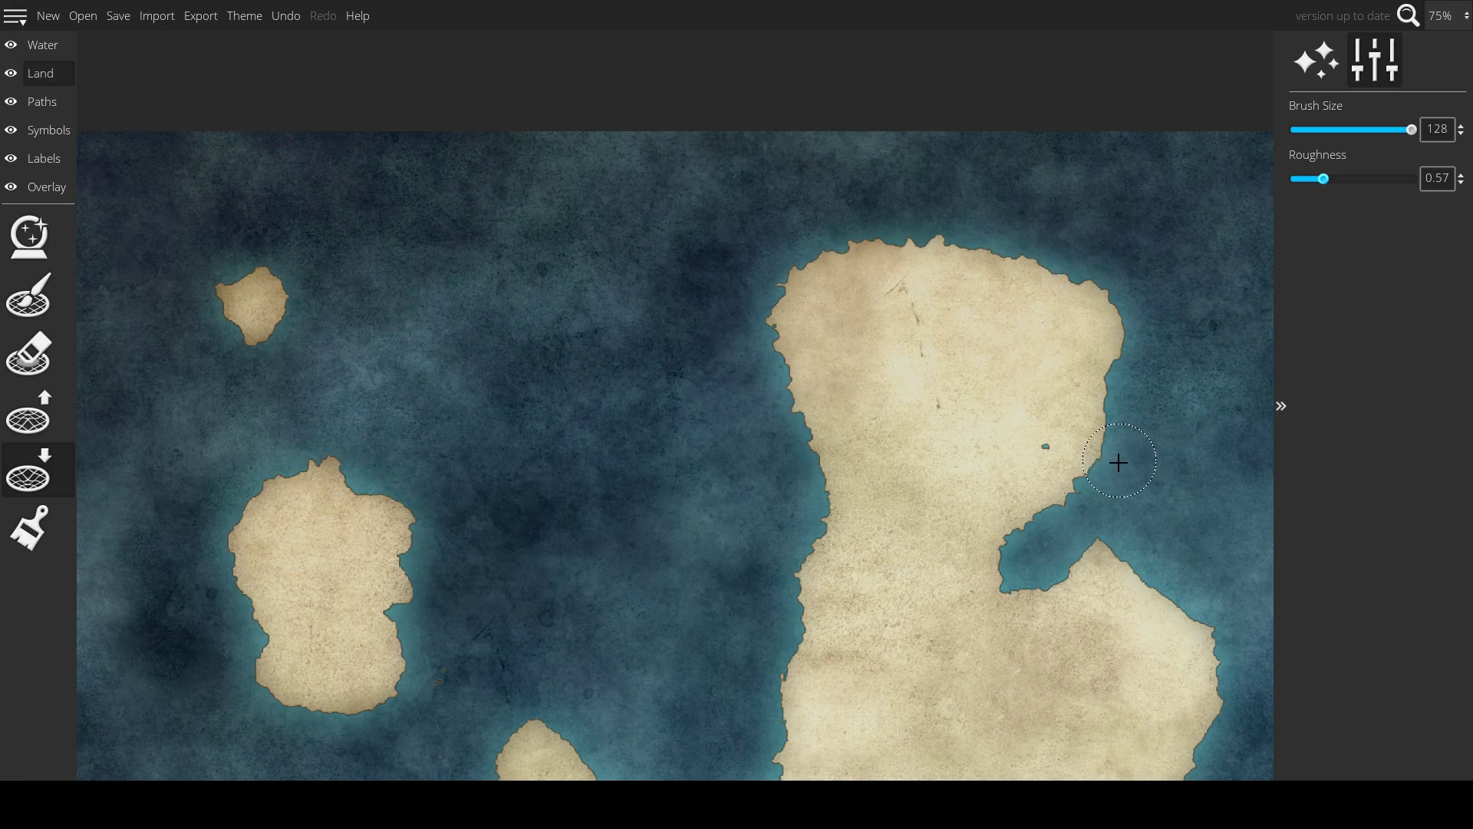
scroll(1141, 483, down, 8)
mouse_move(1141, 483)
mouse_down()
mouse_move(717, 418)
mouse_move(660, 476)
mouse_move(547, 511)
mouse_up()
scroll(717, 418, up, 3)
scroll(717, 417, up, 2)
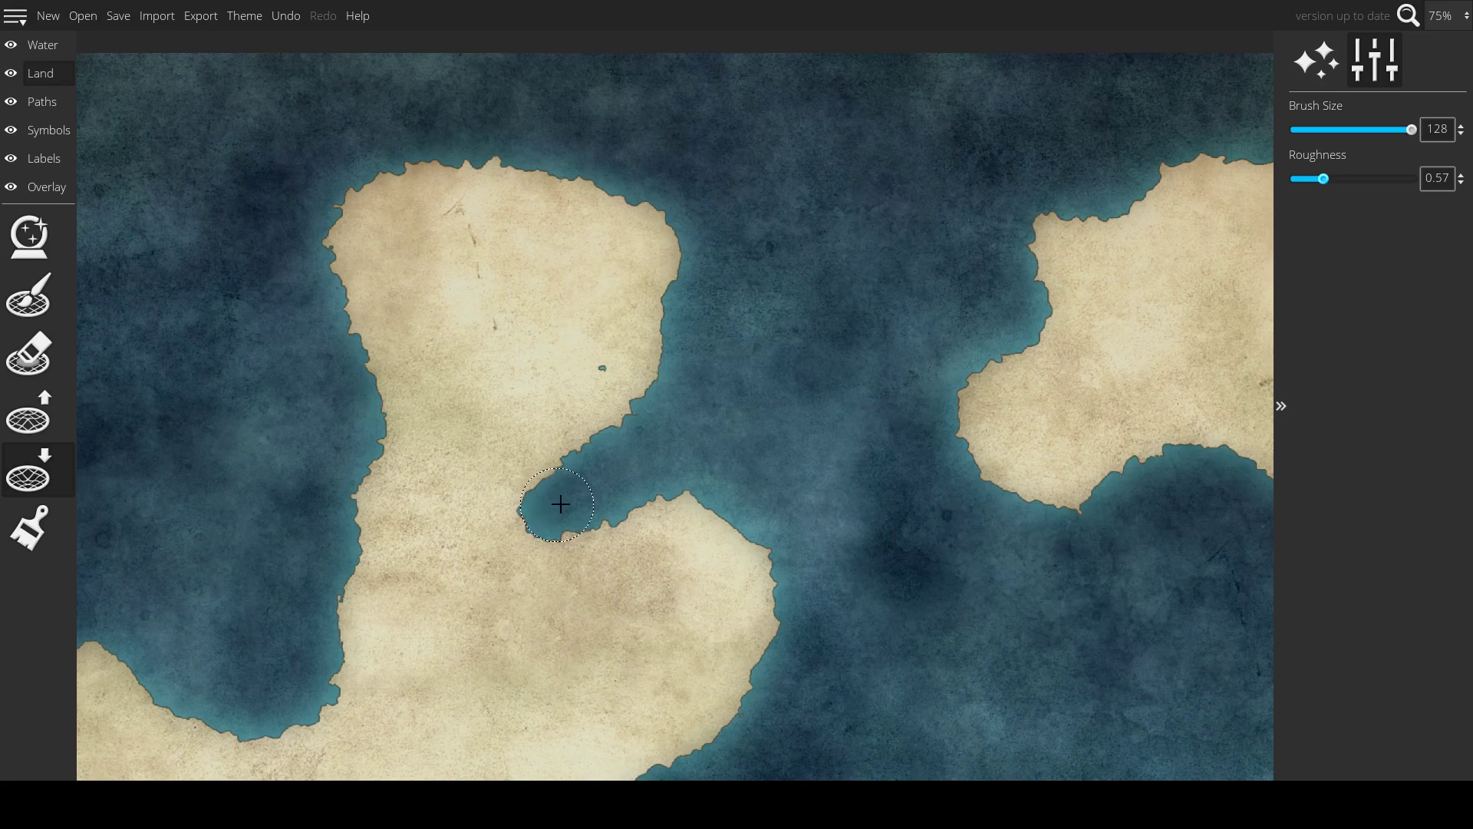
mouse_move(647, 468)
mouse_down()
mouse_move(743, 577)
mouse_move(769, 643)
mouse_up()
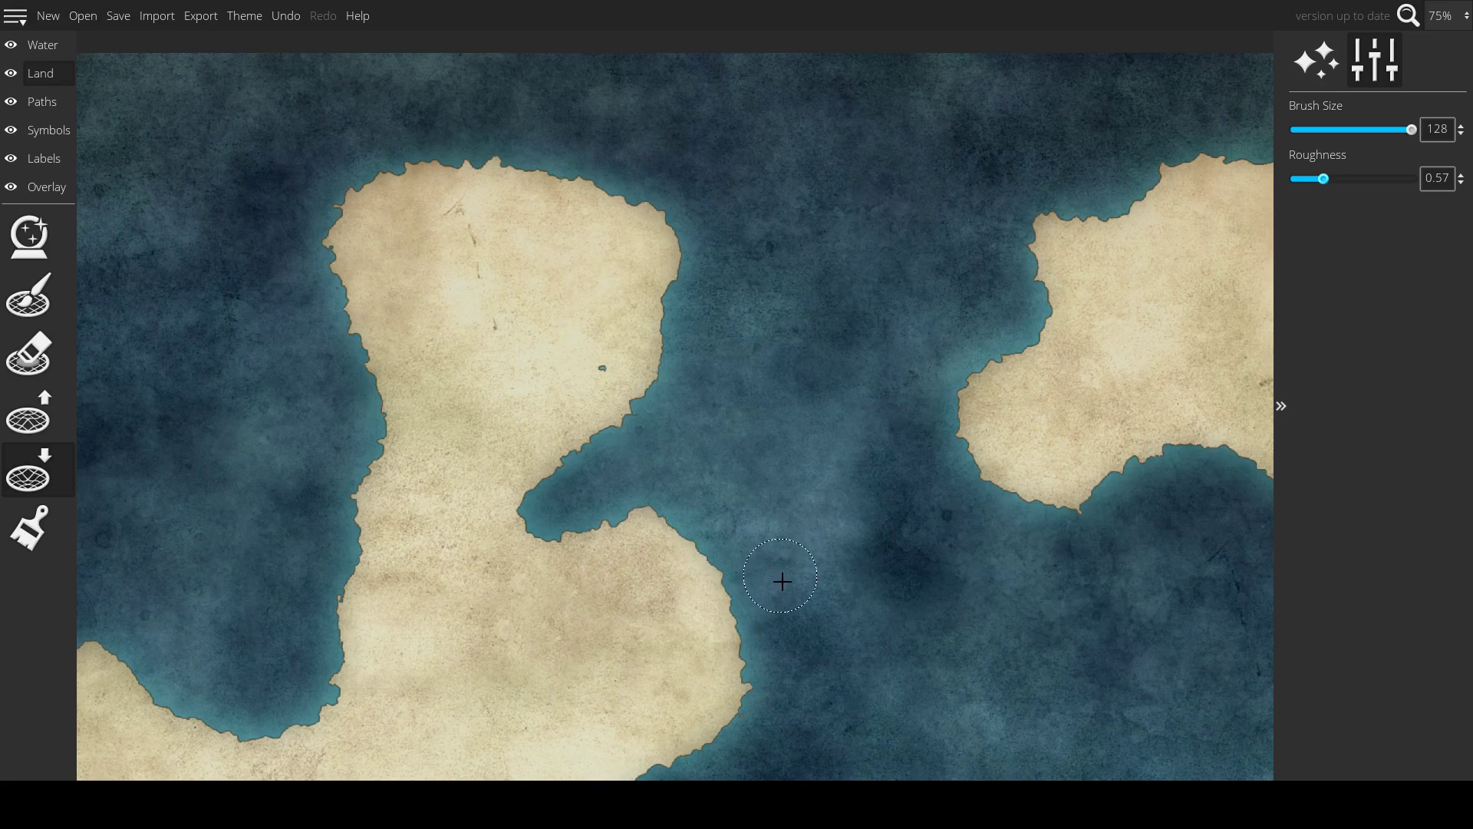
scroll(802, 433, down, 3)
scroll(794, 451, up, 2)
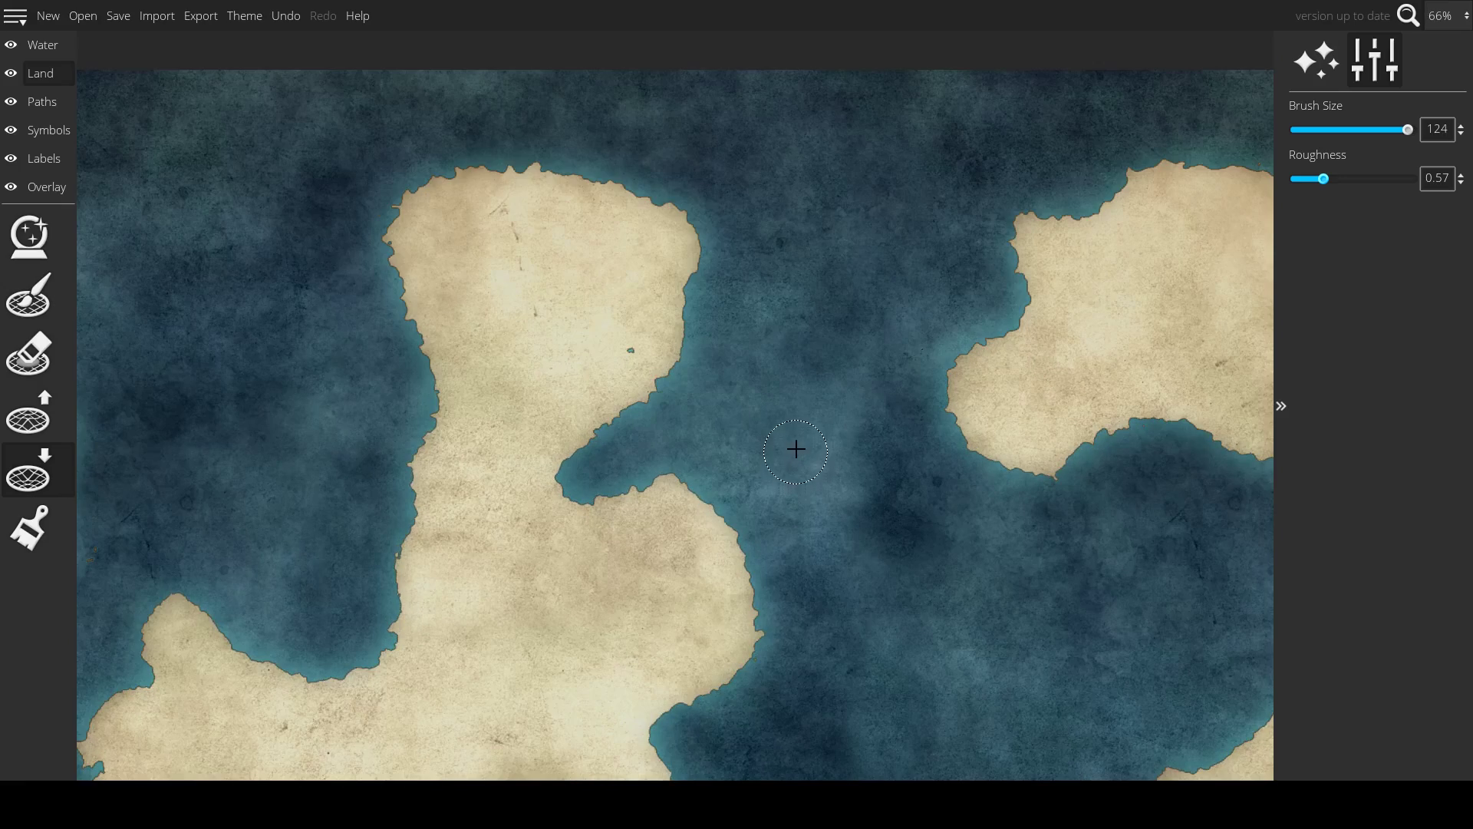
scroll(797, 447, up, 1)
drag(797, 446, 617, 385)
scroll(633, 377, down, 3)
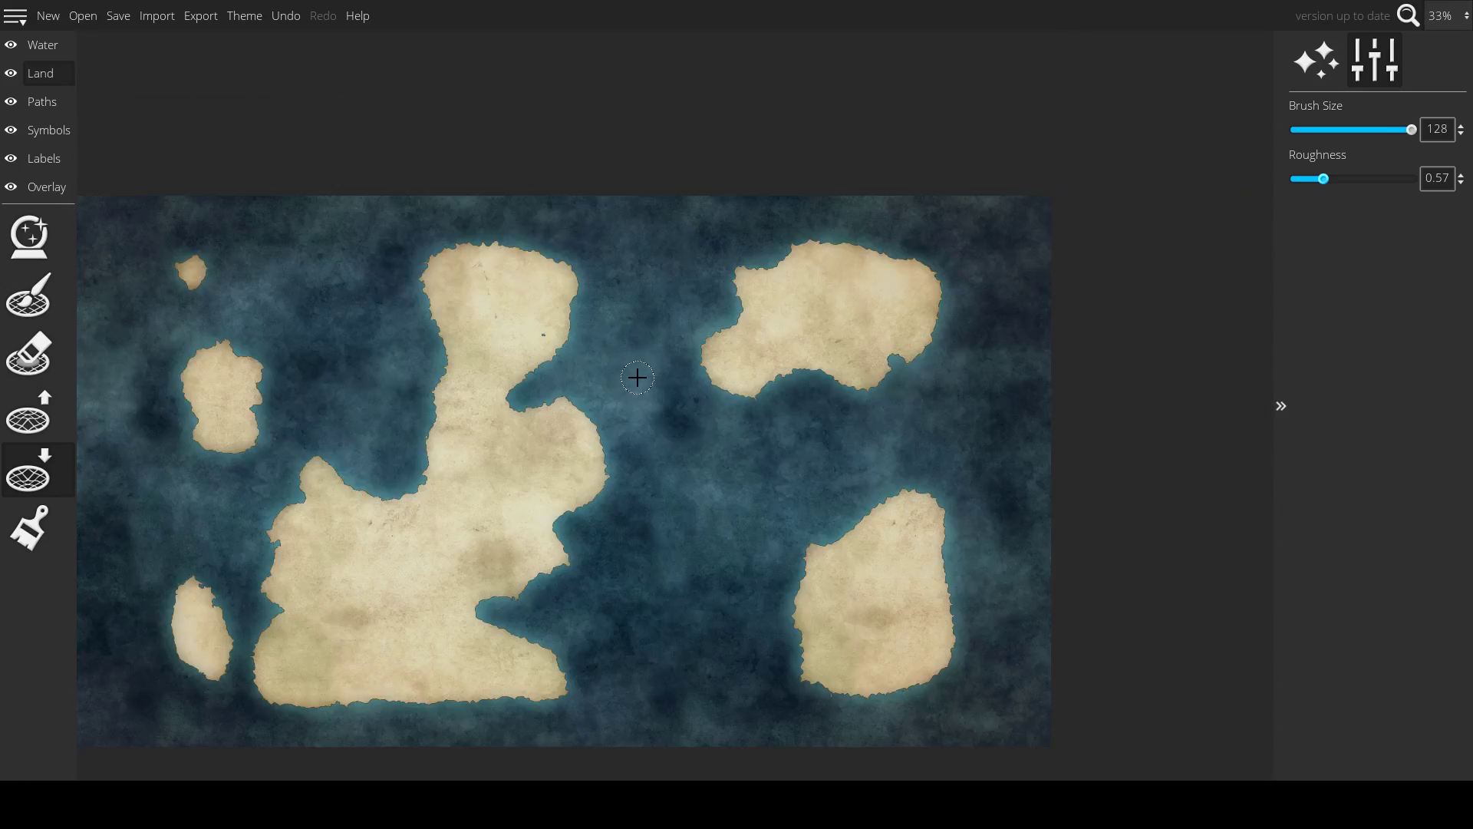
scroll(641, 376, up, 3)
drag(677, 556, 824, 306)
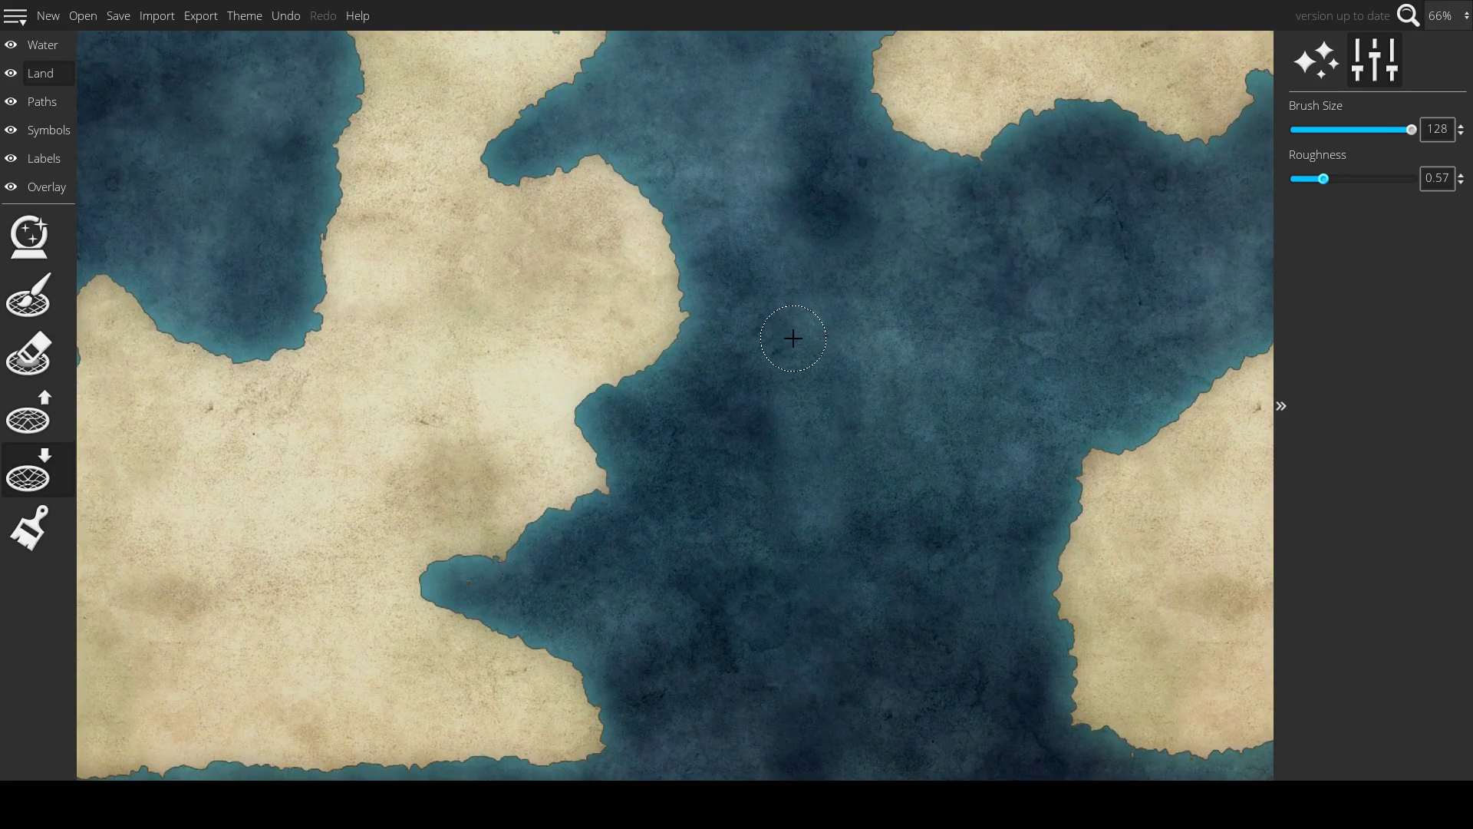
scroll(792, 337, down, 3)
scroll(794, 337, up, 2)
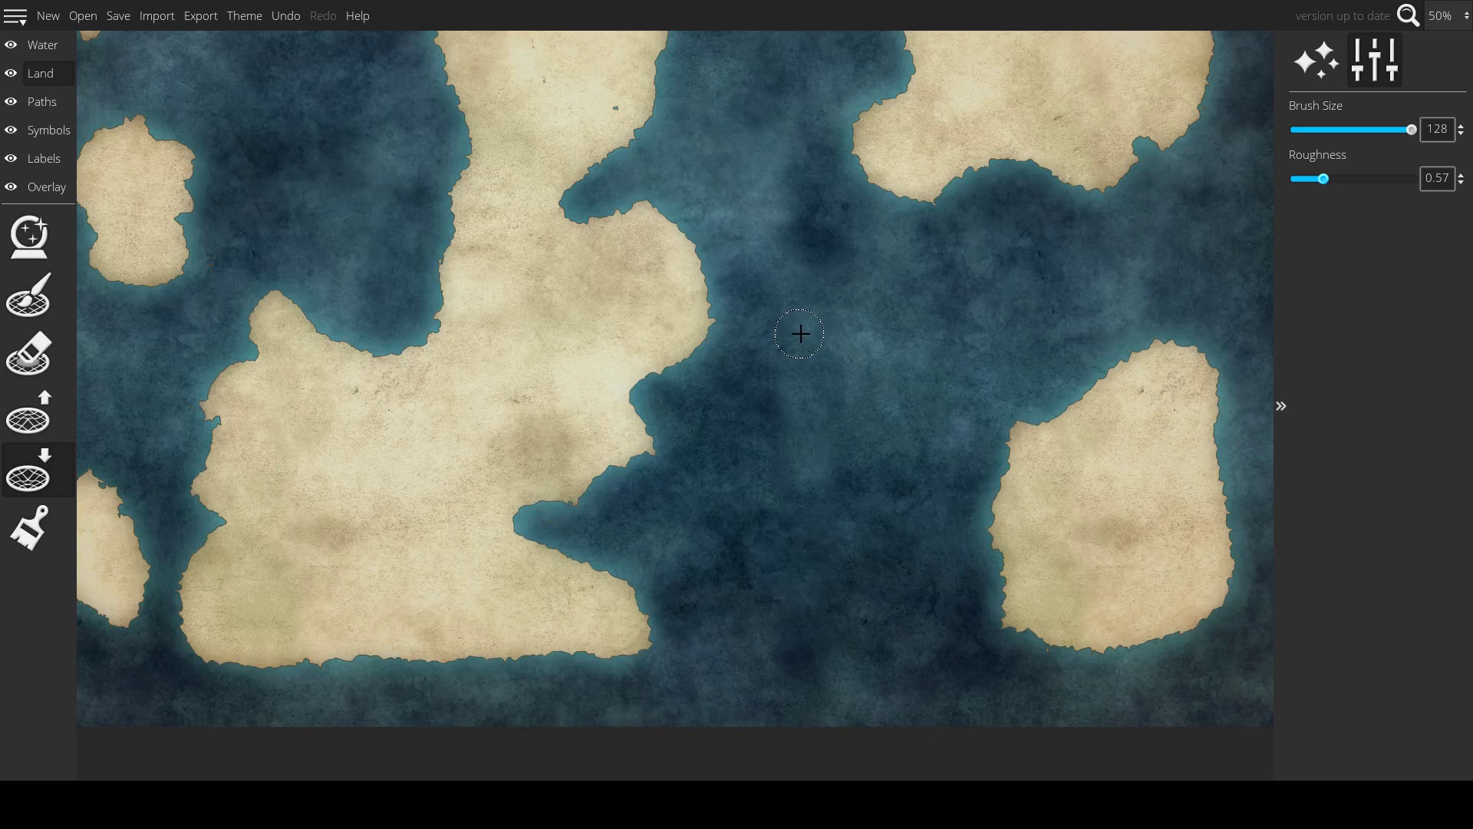
scroll(803, 332, up, 2)
scroll(803, 332, down, 1)
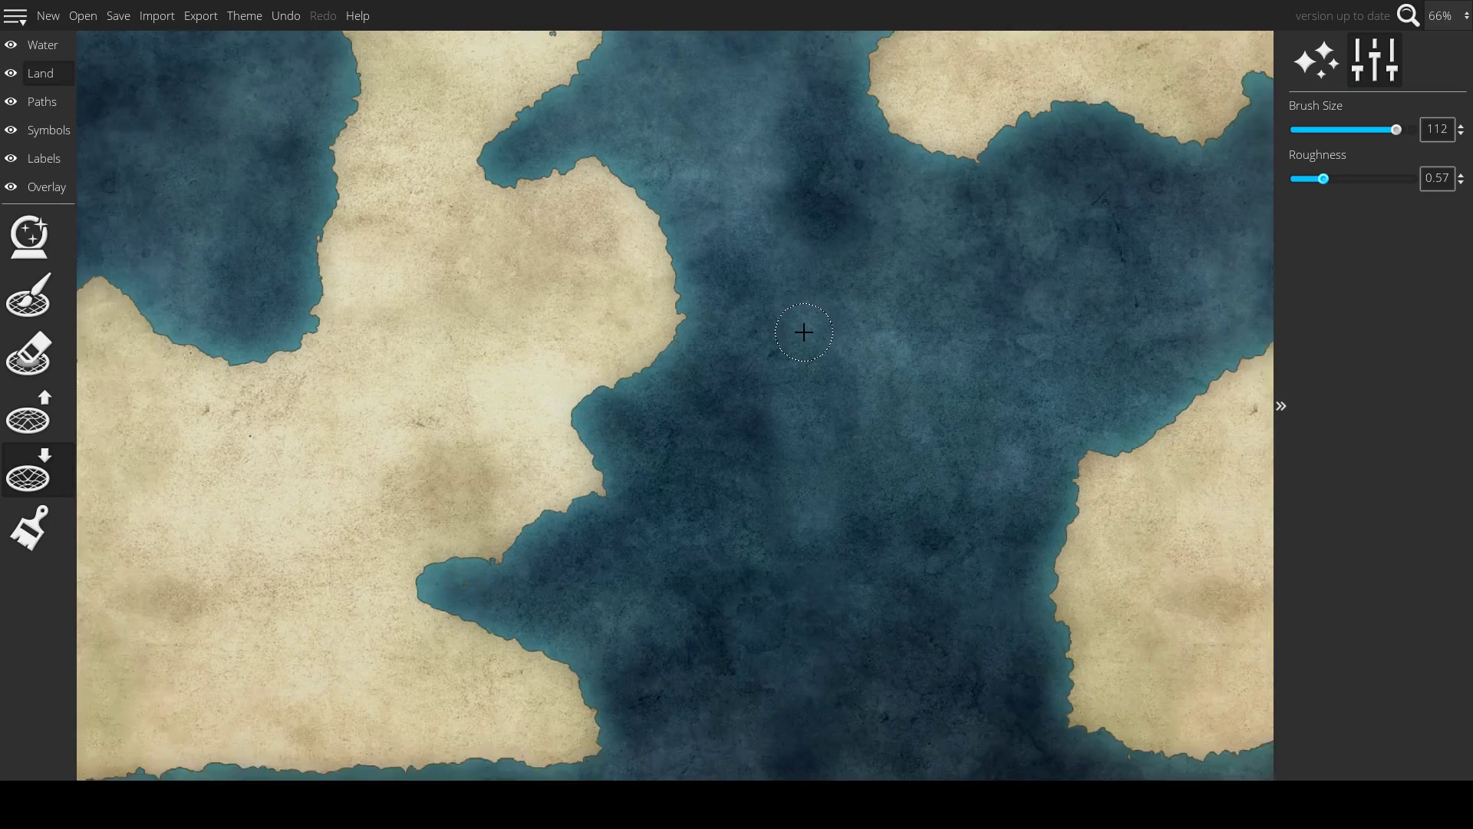
scroll(803, 332, down, 3)
scroll(804, 332, up, 3)
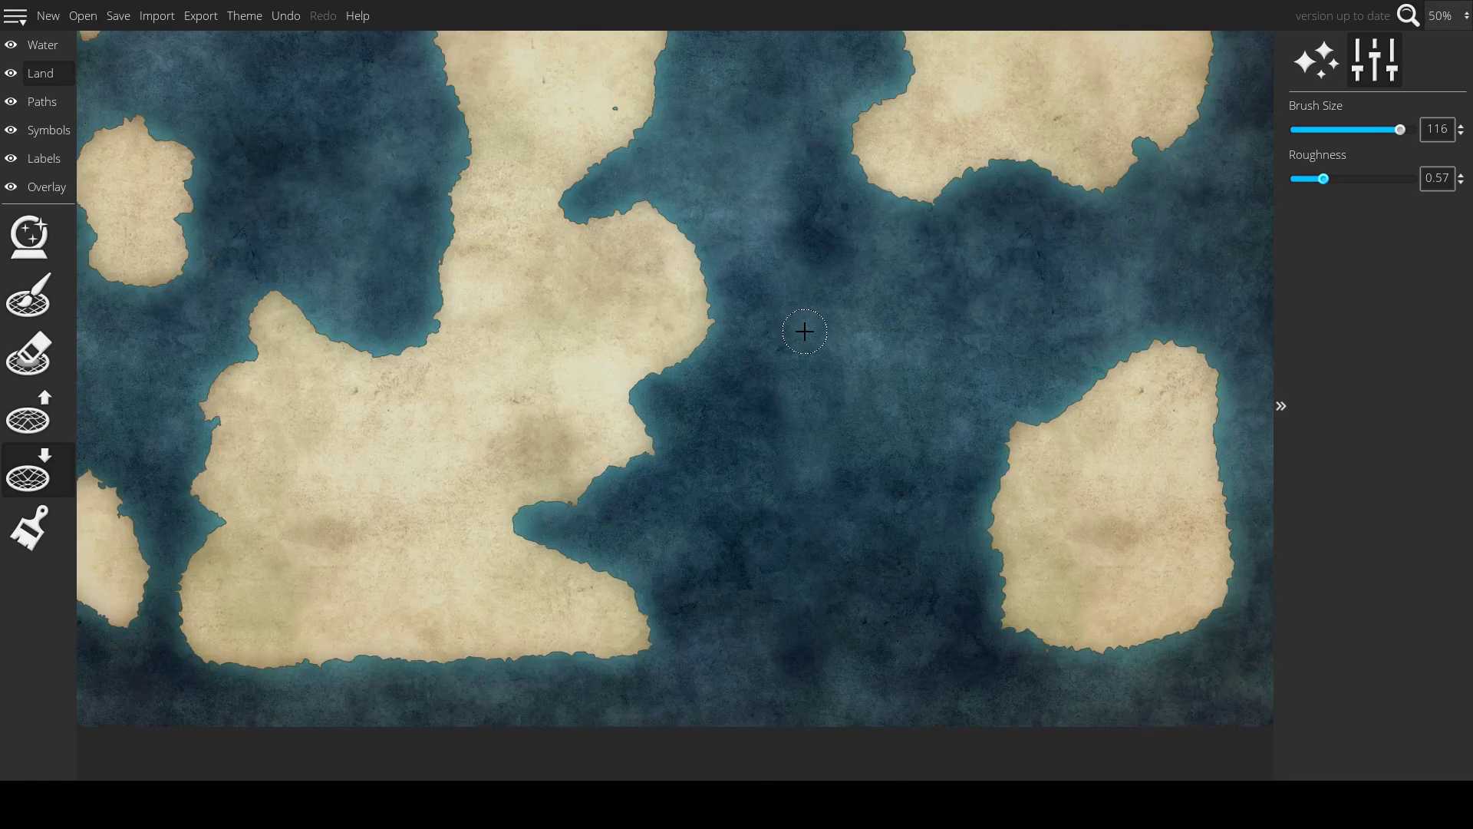
scroll(804, 331, down, 2)
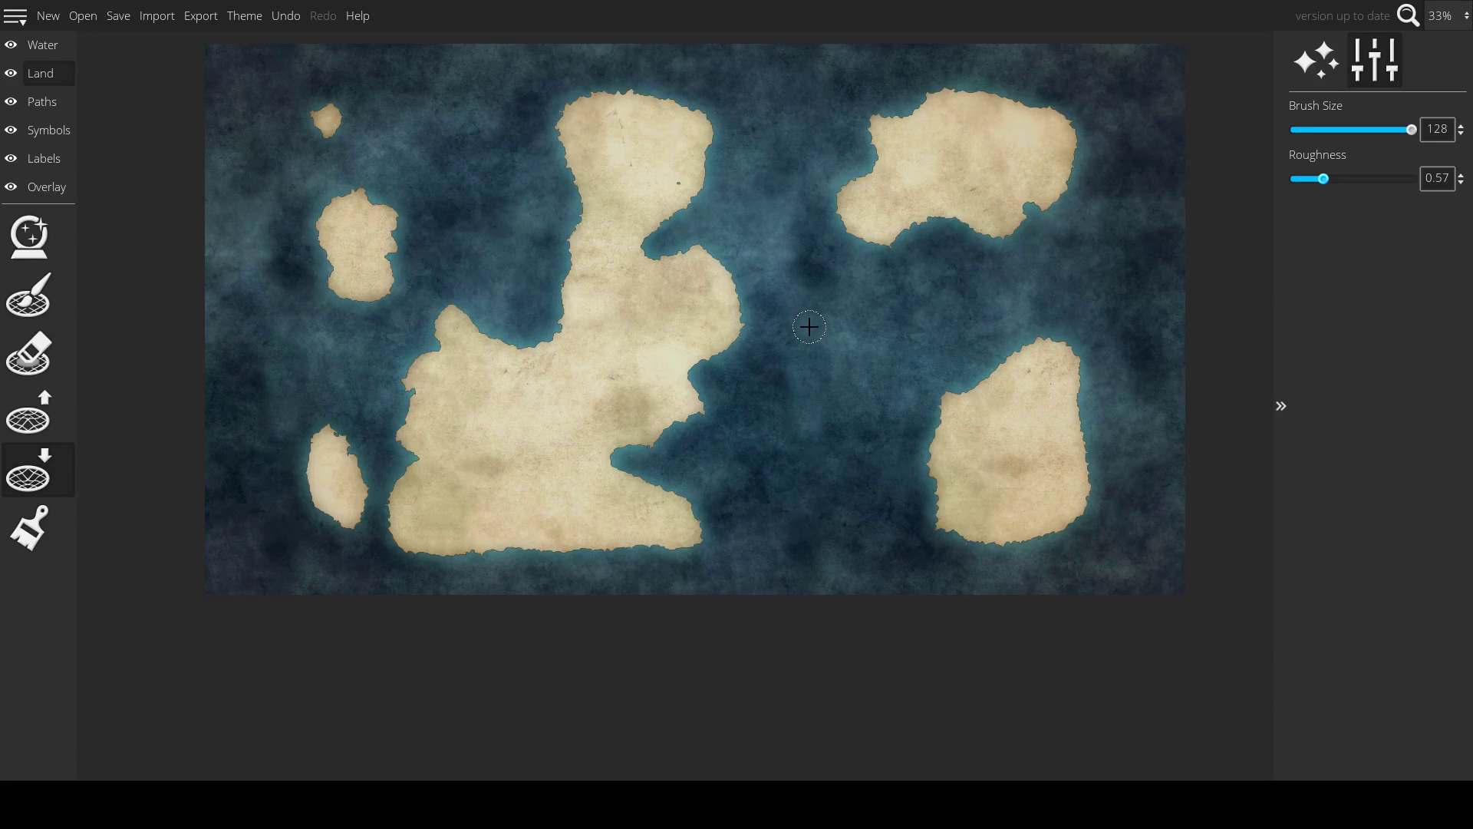
scroll(810, 327, down, 1)
scroll(809, 326, up, 4)
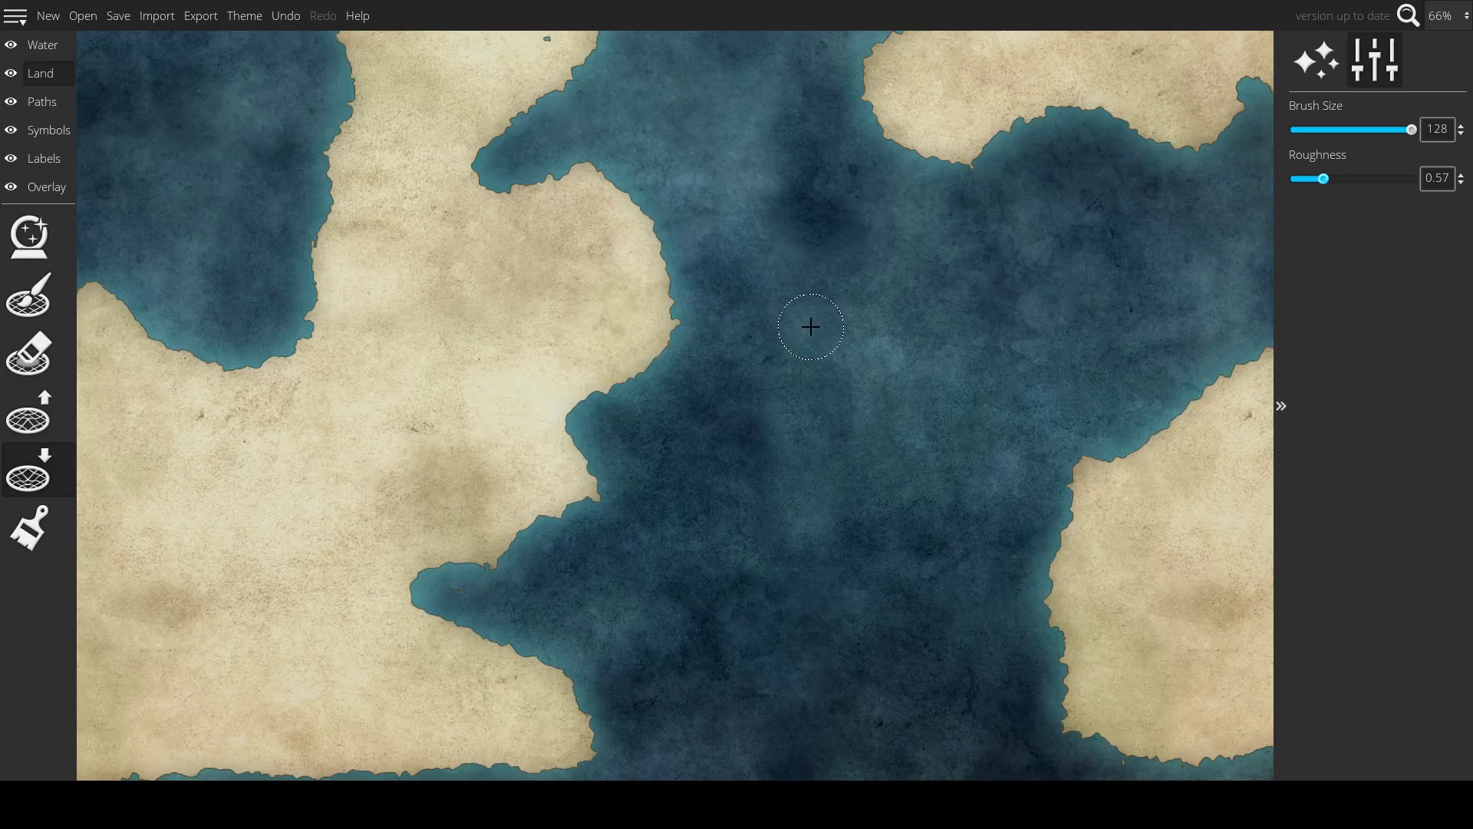
scroll(811, 326, down, 5)
scroll(811, 327, up, 2)
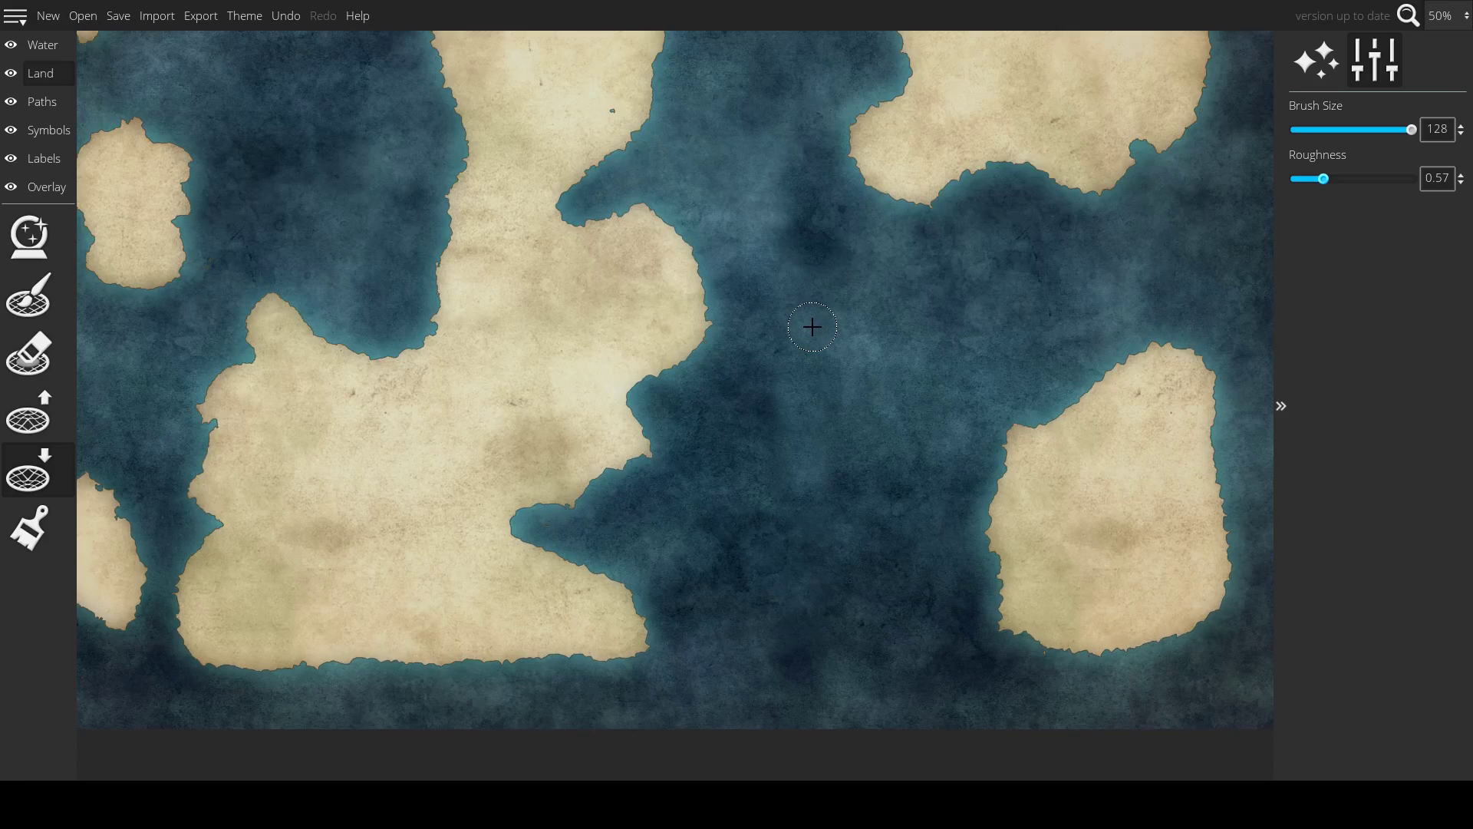
scroll(815, 323, up, 4)
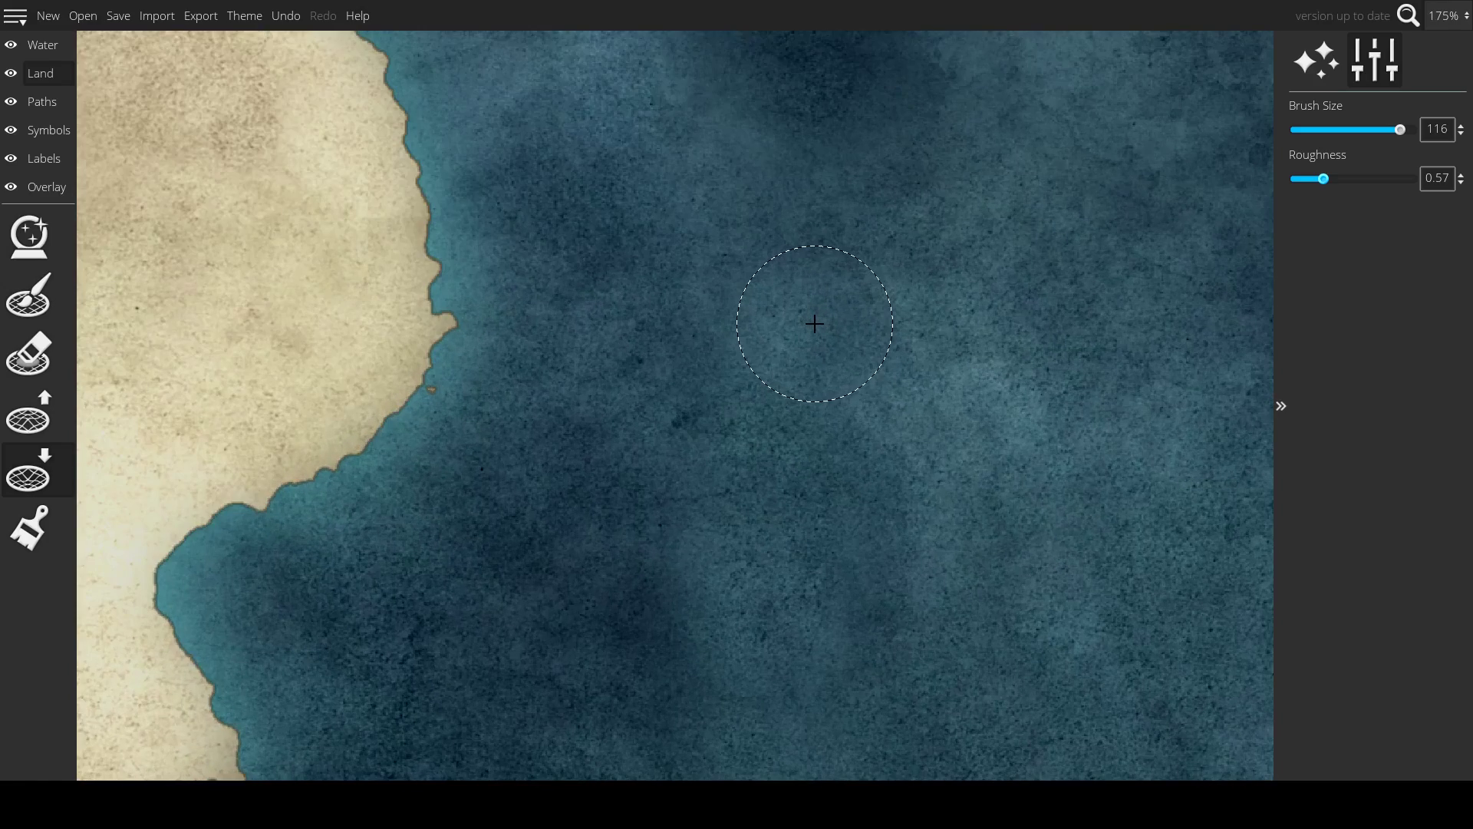
scroll(815, 323, down, 3)
scroll(815, 323, down, 3)
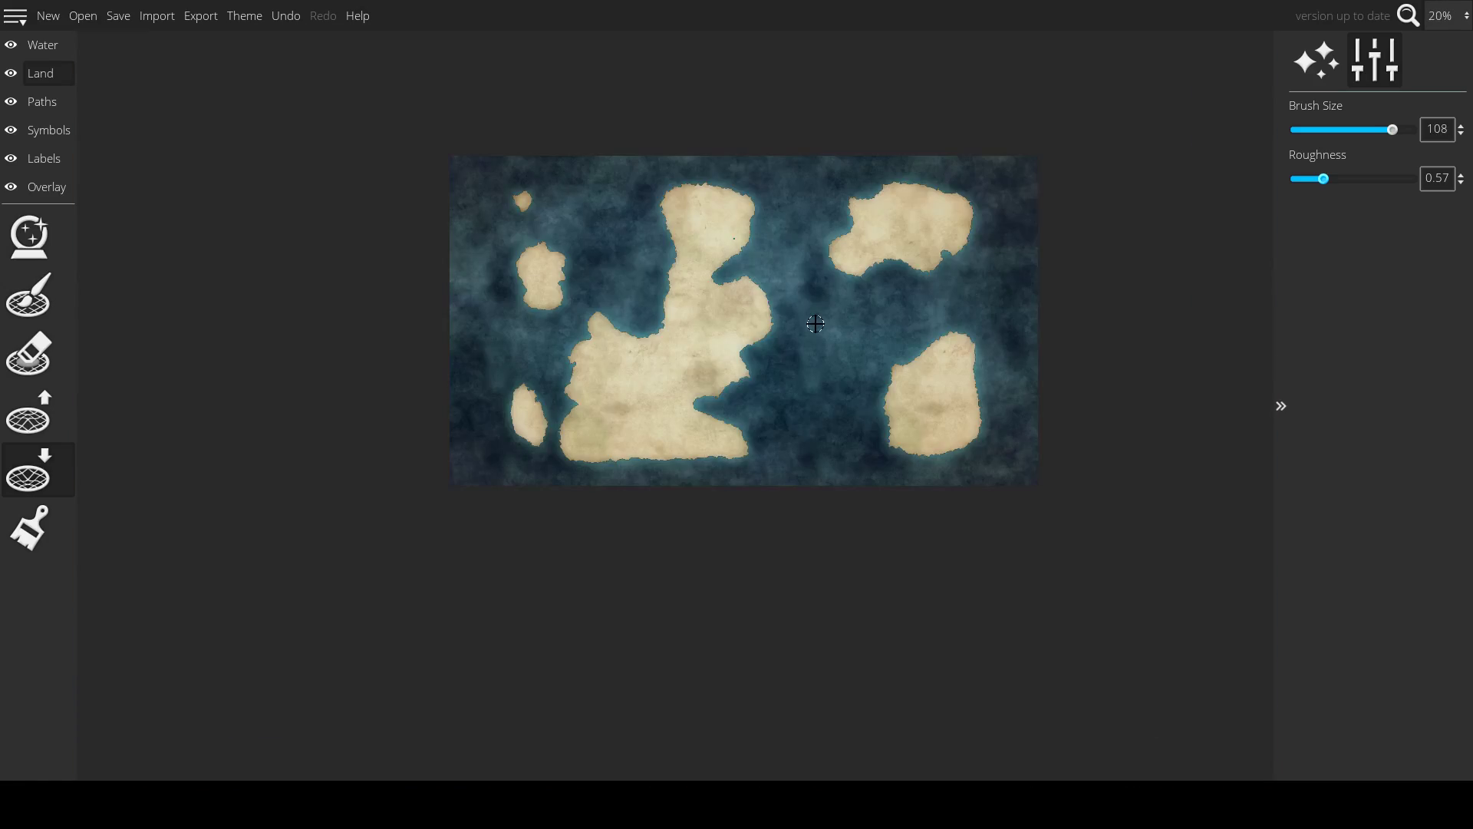
scroll(822, 317, up, 3)
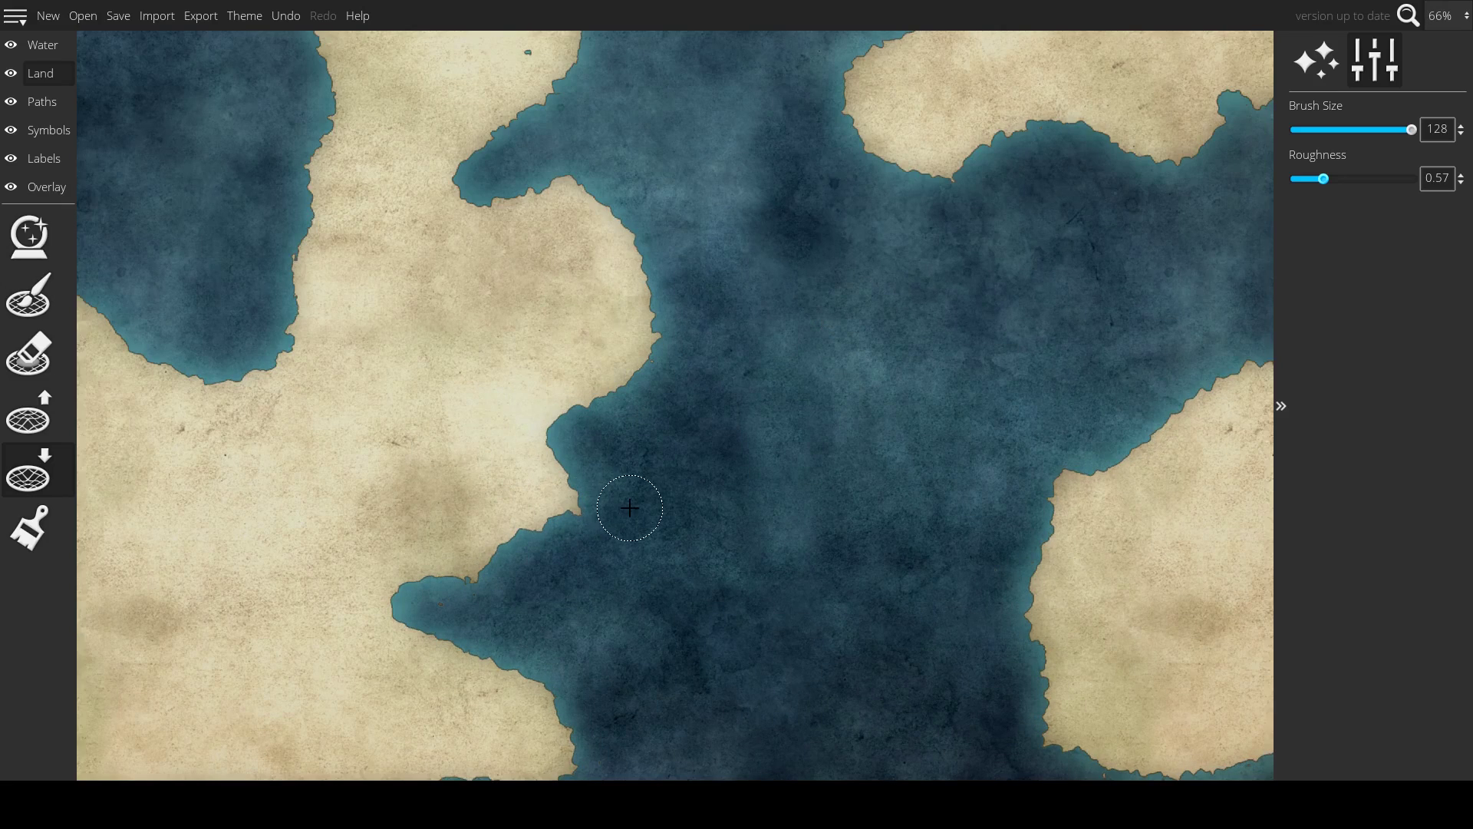
- Lower the land along the southwestern island's eastern and southern coast with brush size 128, making the island smaller
mouse_move(630, 507)
mouse_down()
mouse_move(905, 444)
mouse_move(954, 401)
mouse_up()
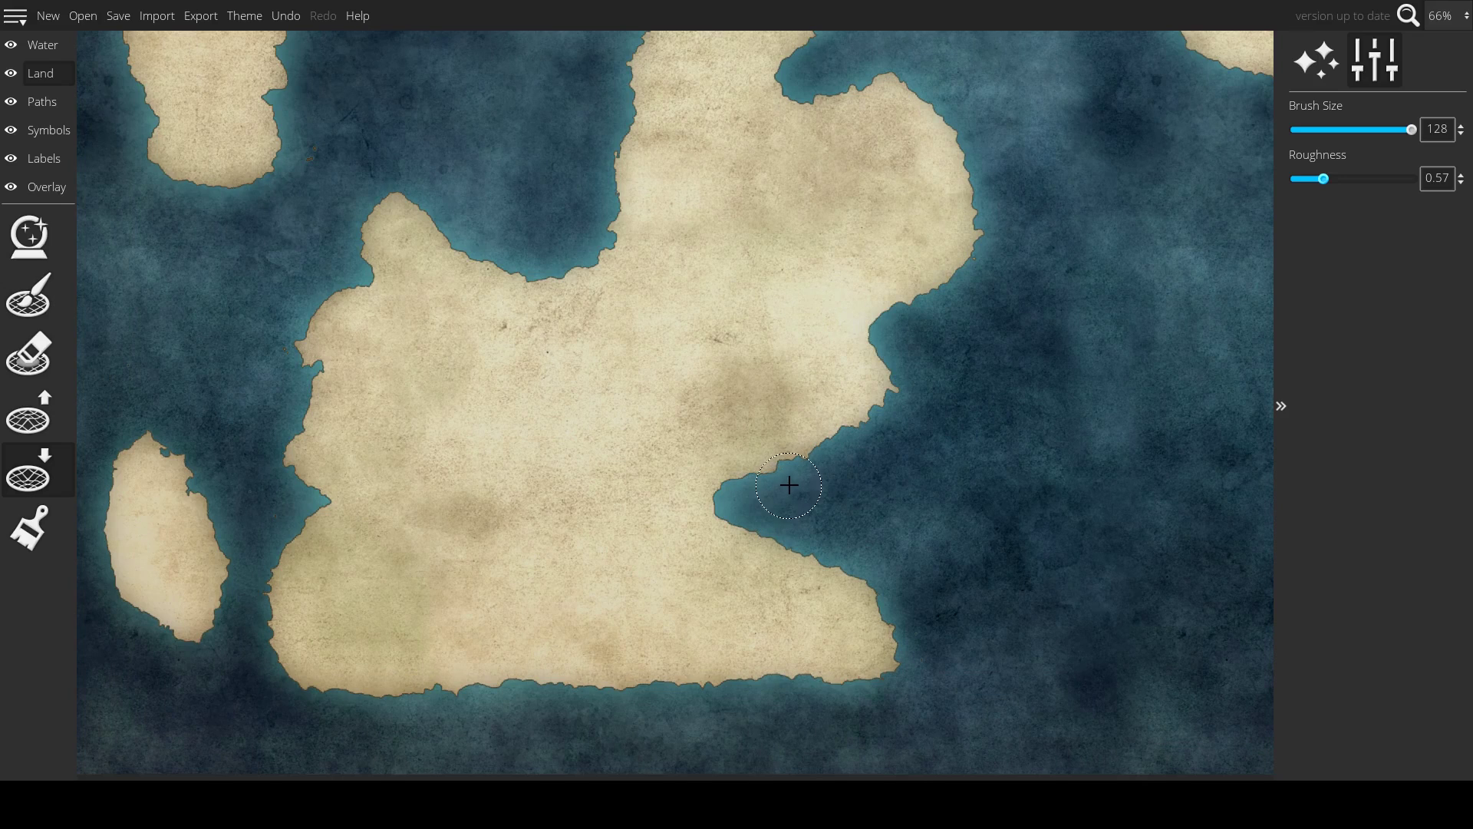
scroll(776, 466, down, 4)
scroll(438, 327, up, 3)
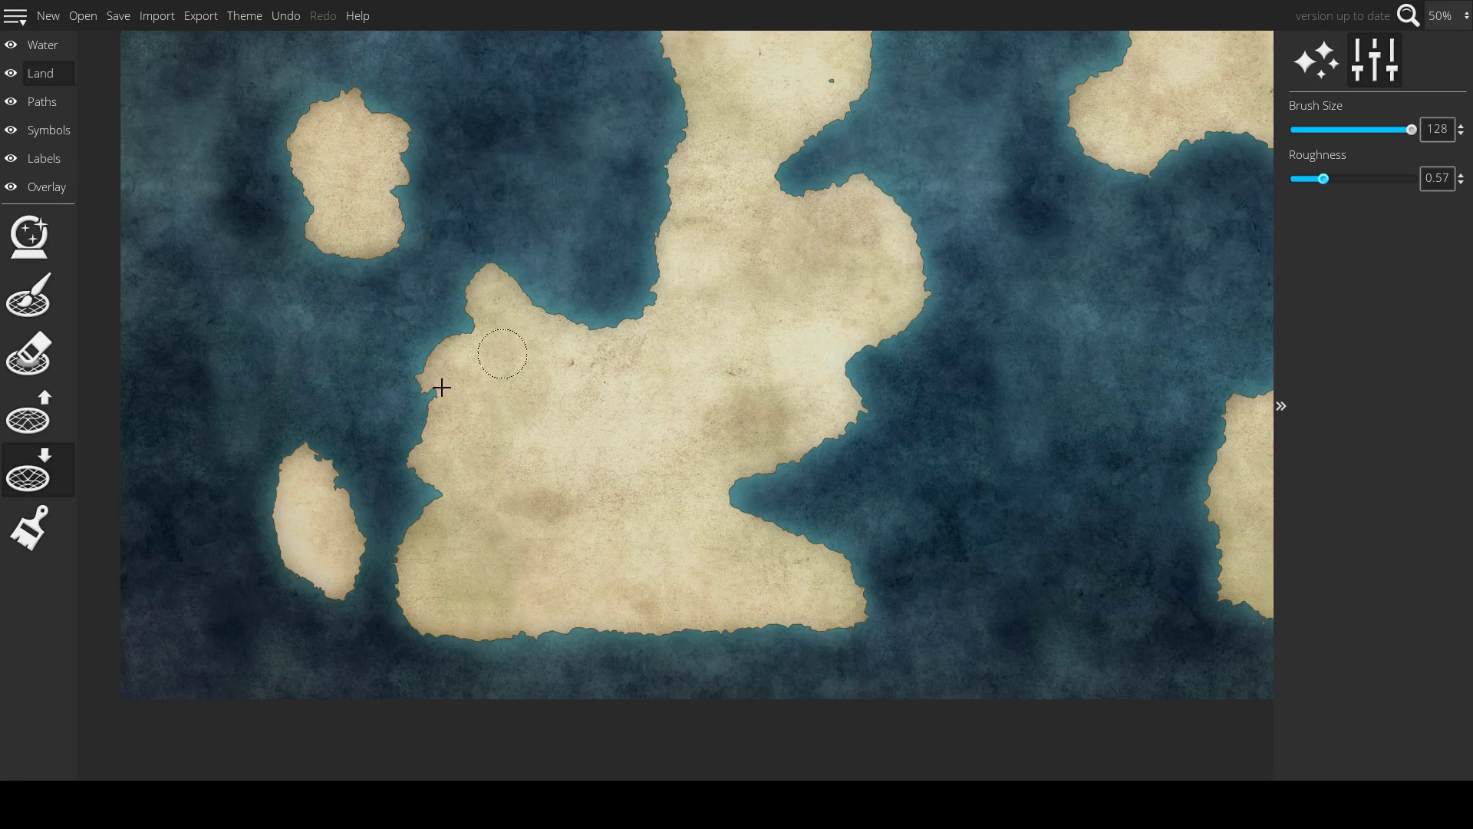
mouse_move(373, 486)
mouse_down()
mouse_move(343, 599)
mouse_move(280, 612)
mouse_up()
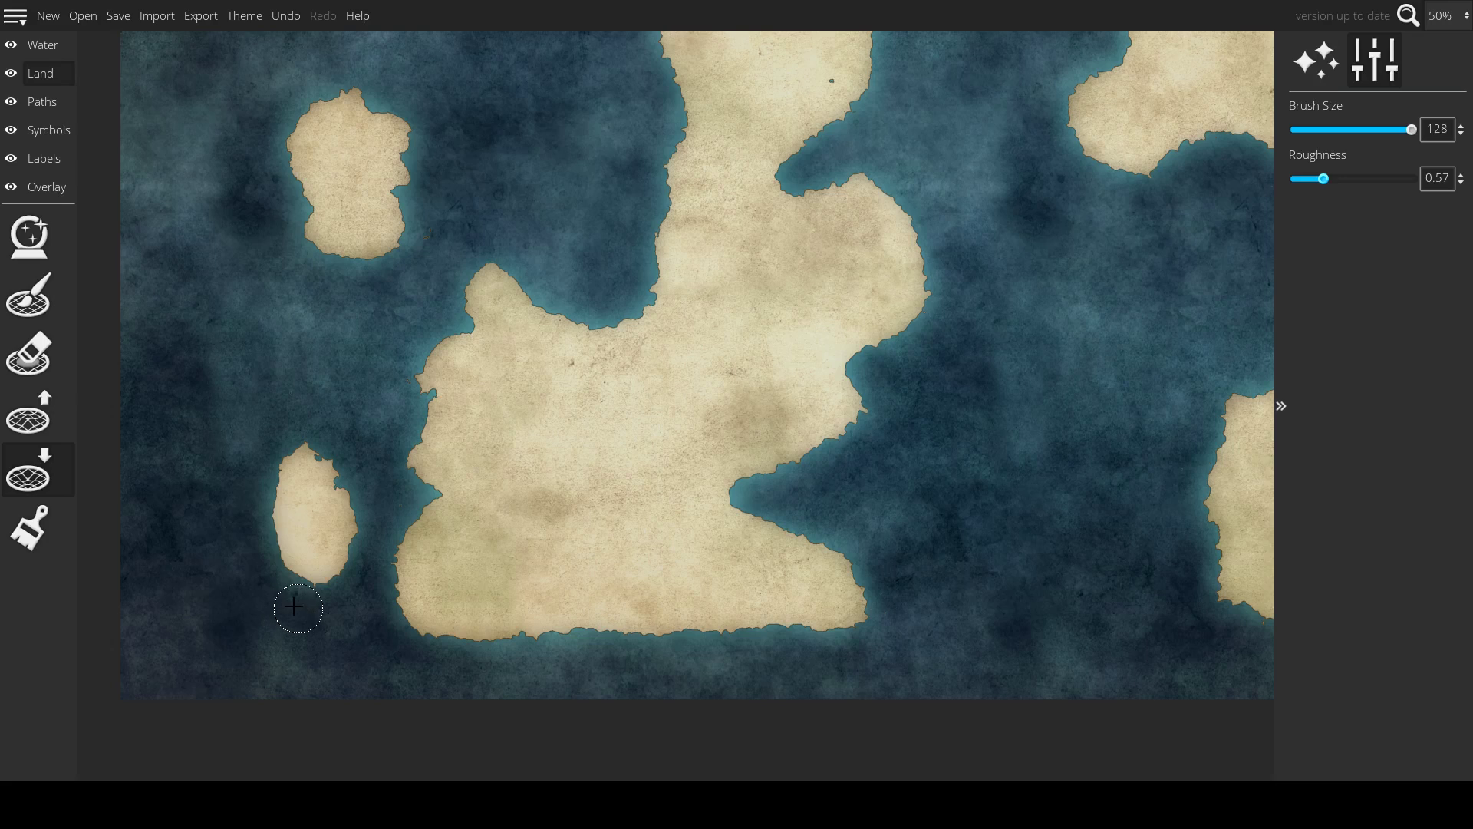
scroll(311, 618, down, 1)
scroll(311, 618, up, 2)
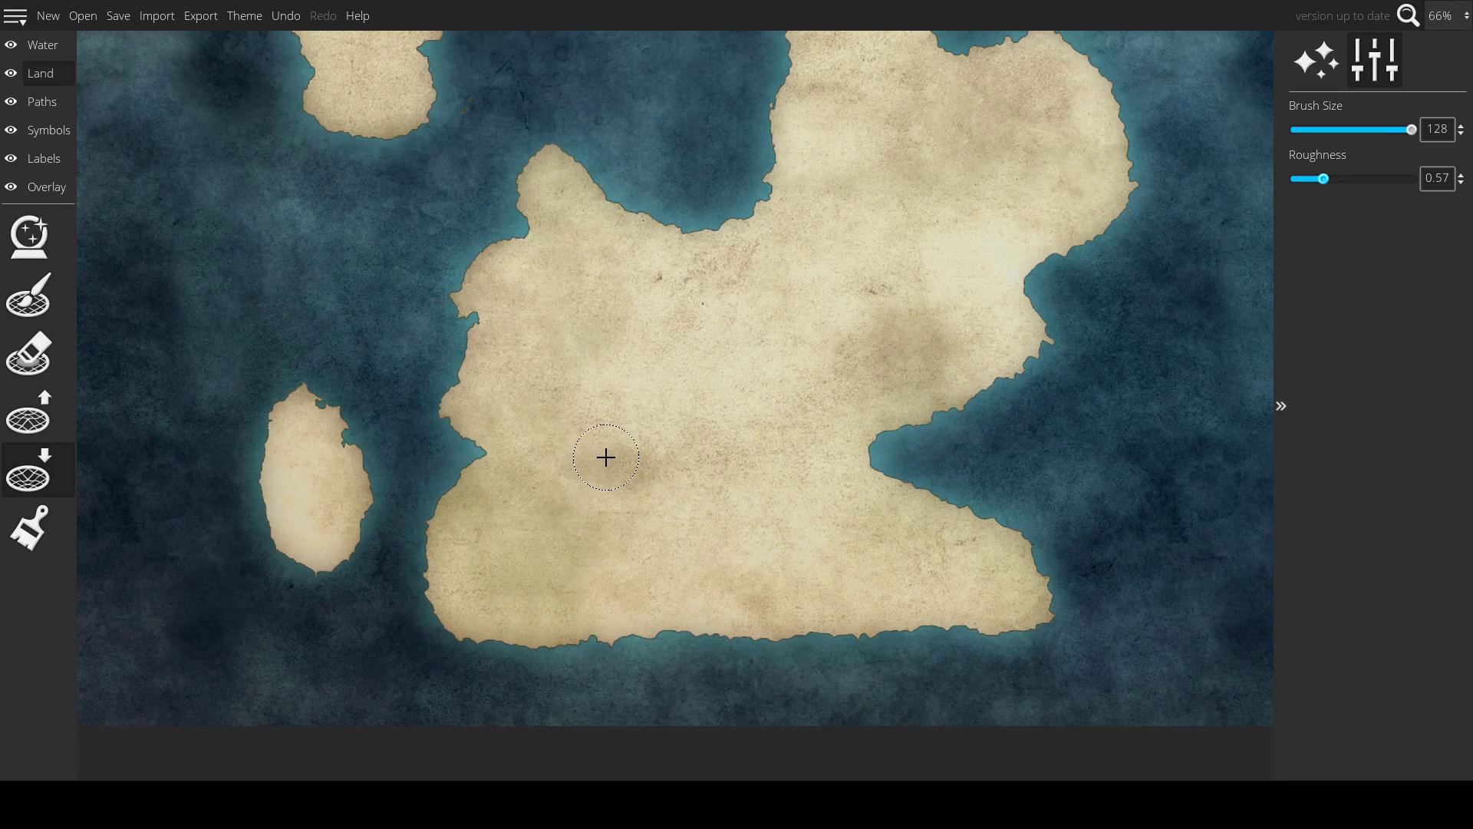
drag(606, 457, 470, 693)
drag(421, 329, 442, 506)
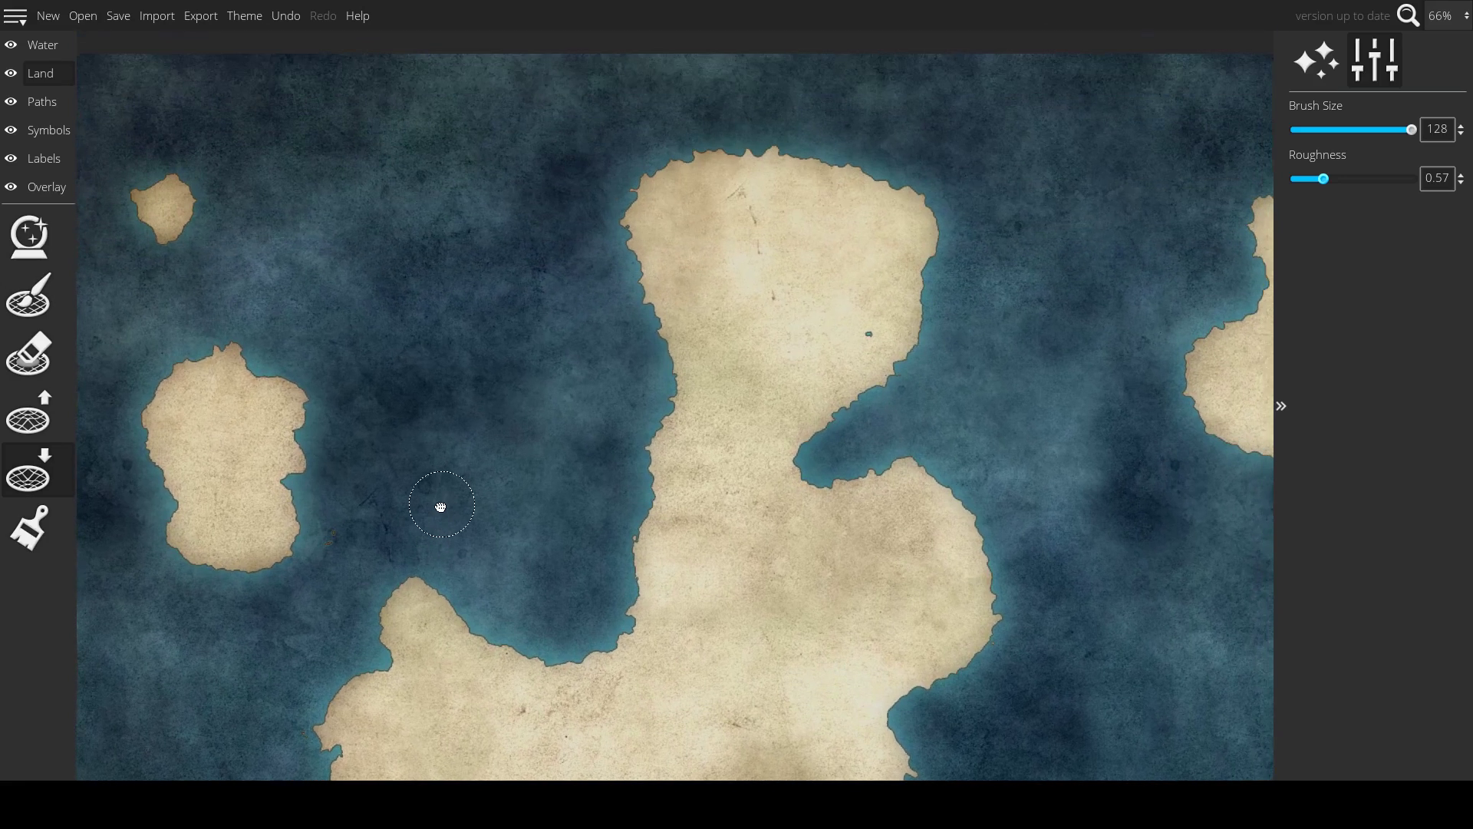
scroll(441, 507, down, 1)
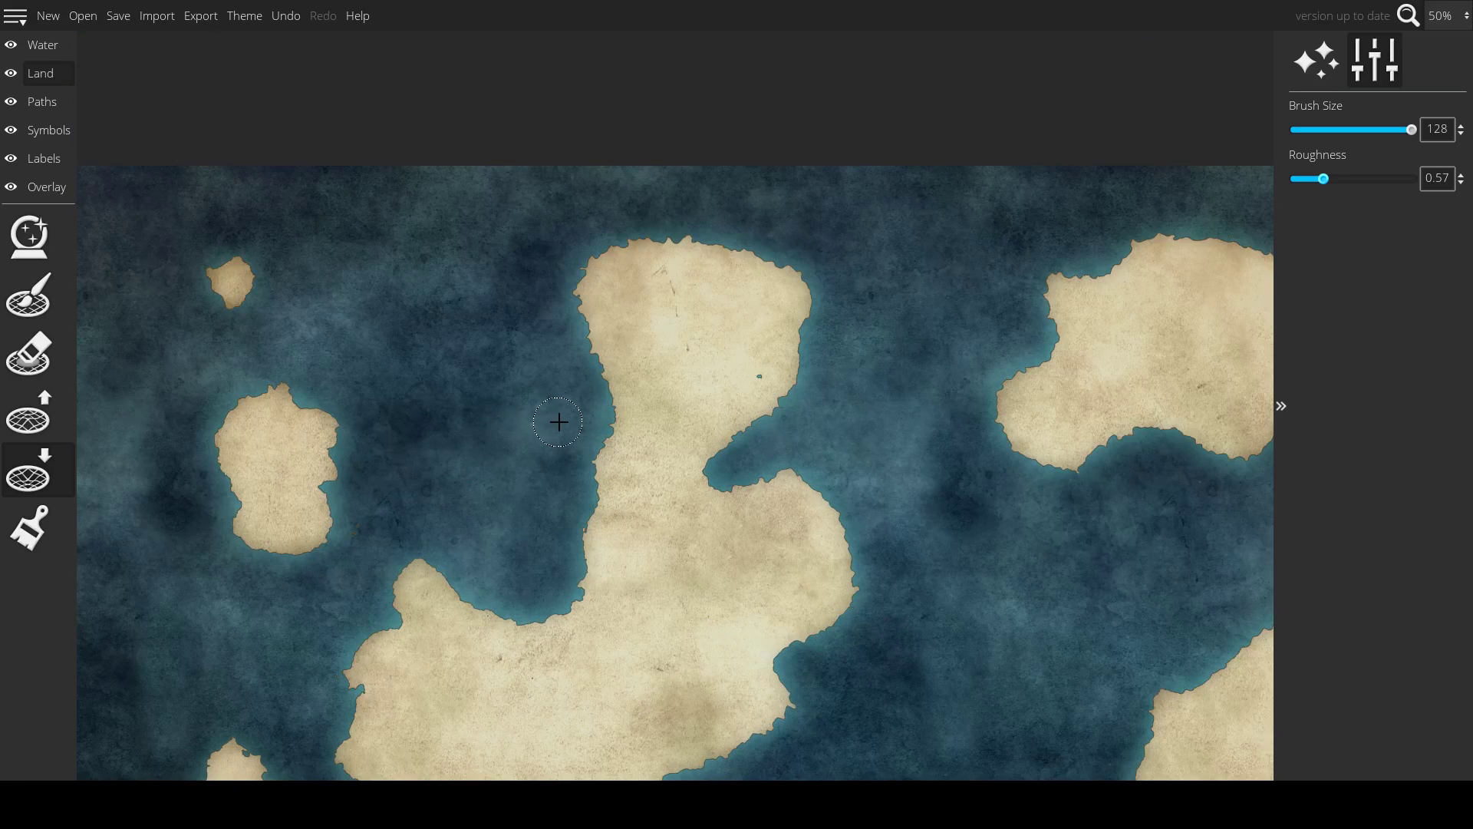
click(49, 259)
click(54, 289)
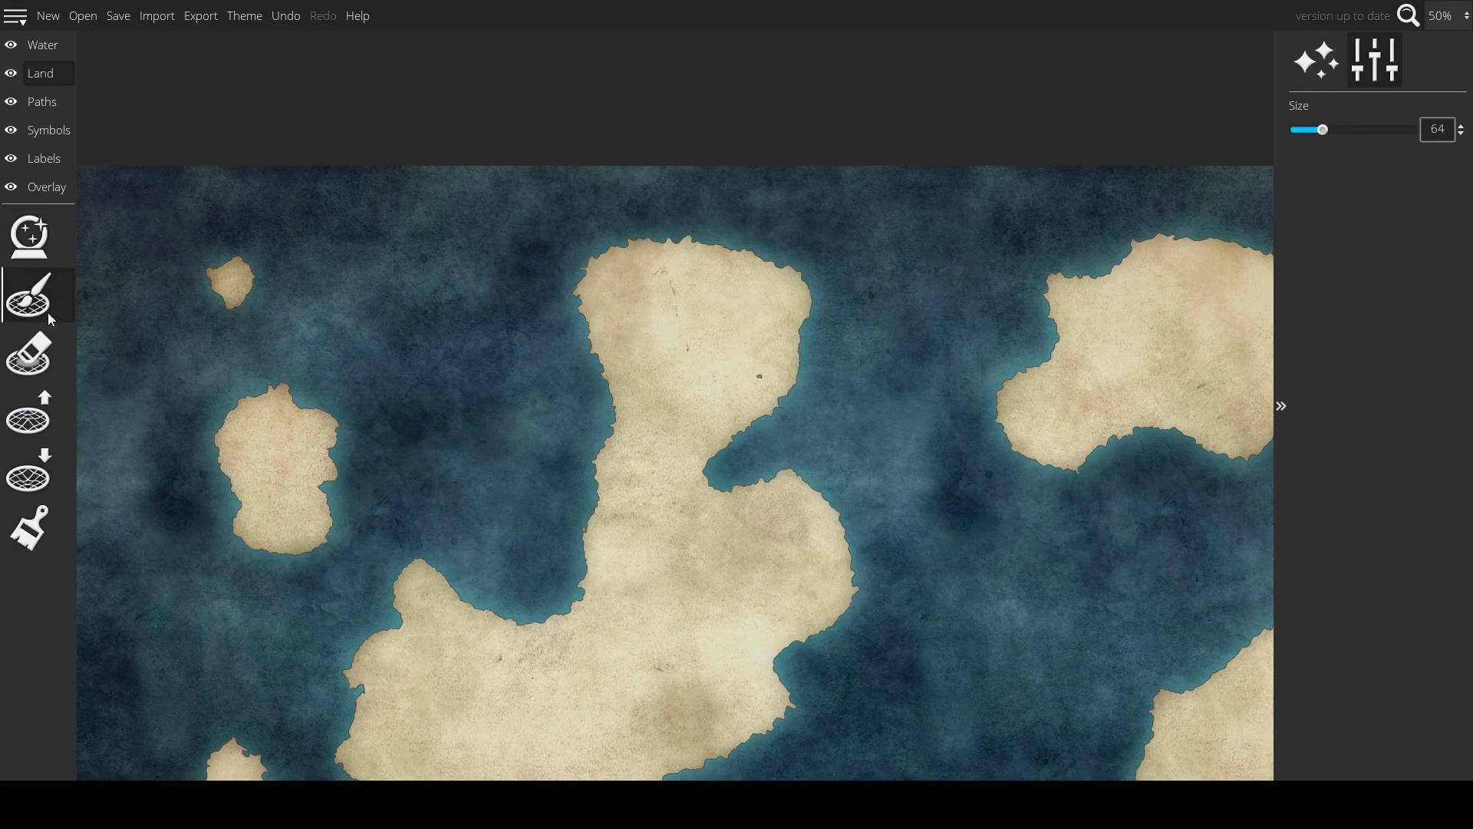
click(43, 342)
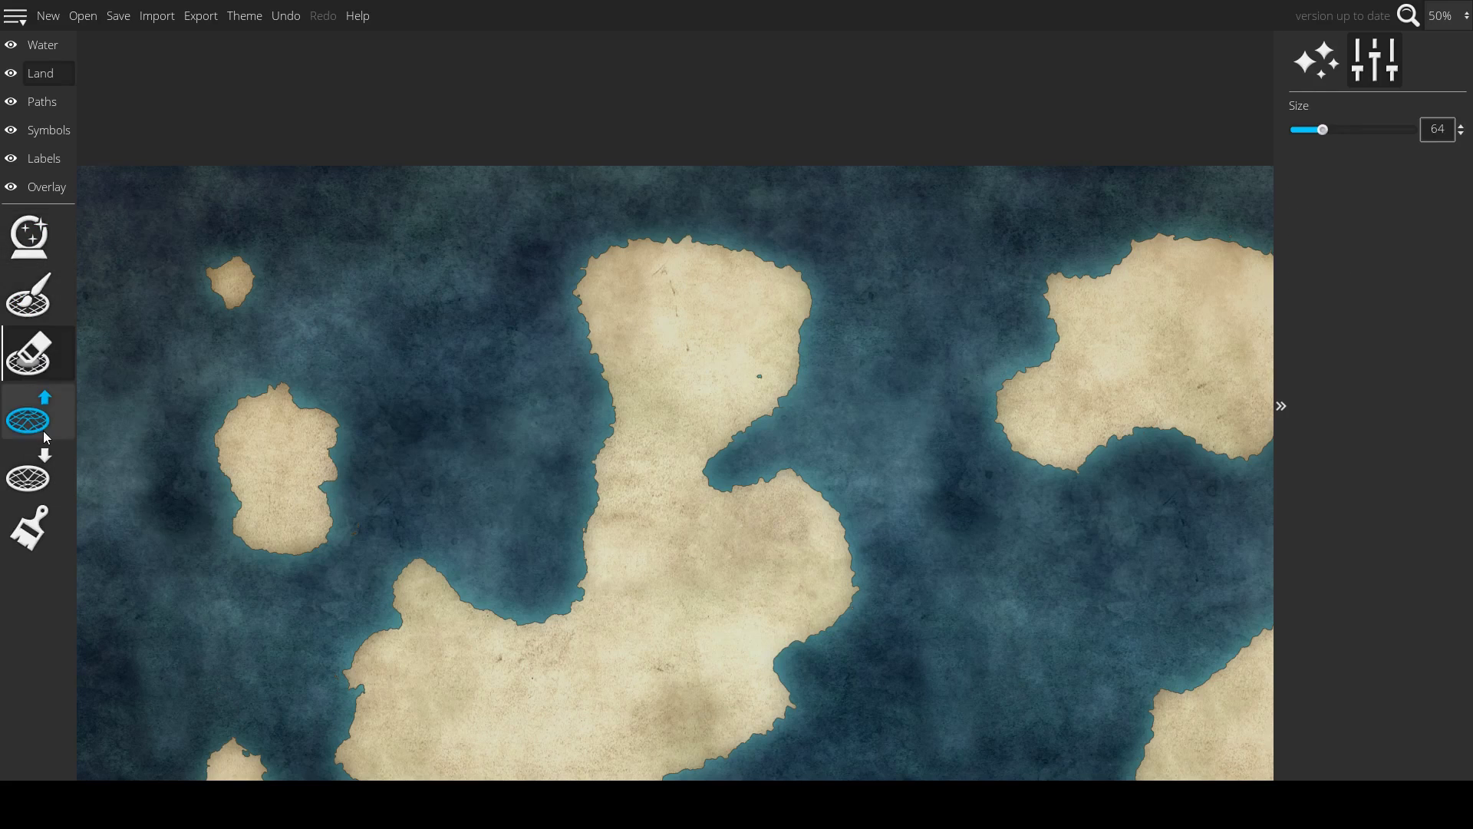
click(57, 104)
click(58, 81)
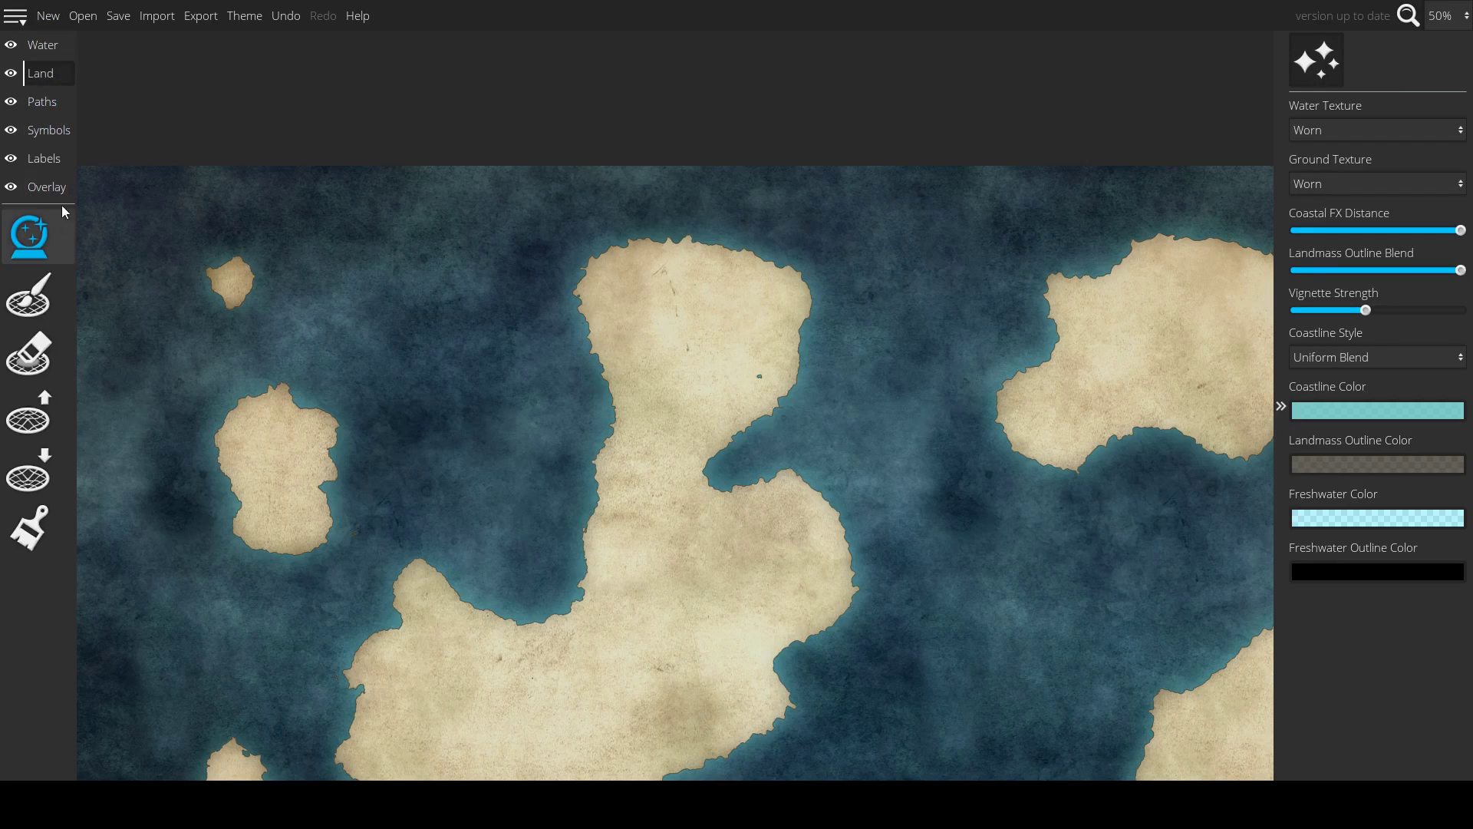
- Switch to placing mountain symbols, set the symbol scale to 65 and choose the broad, rugged snow-white mountain style
click(48, 126)
click(15, 405)
click(29, 353)
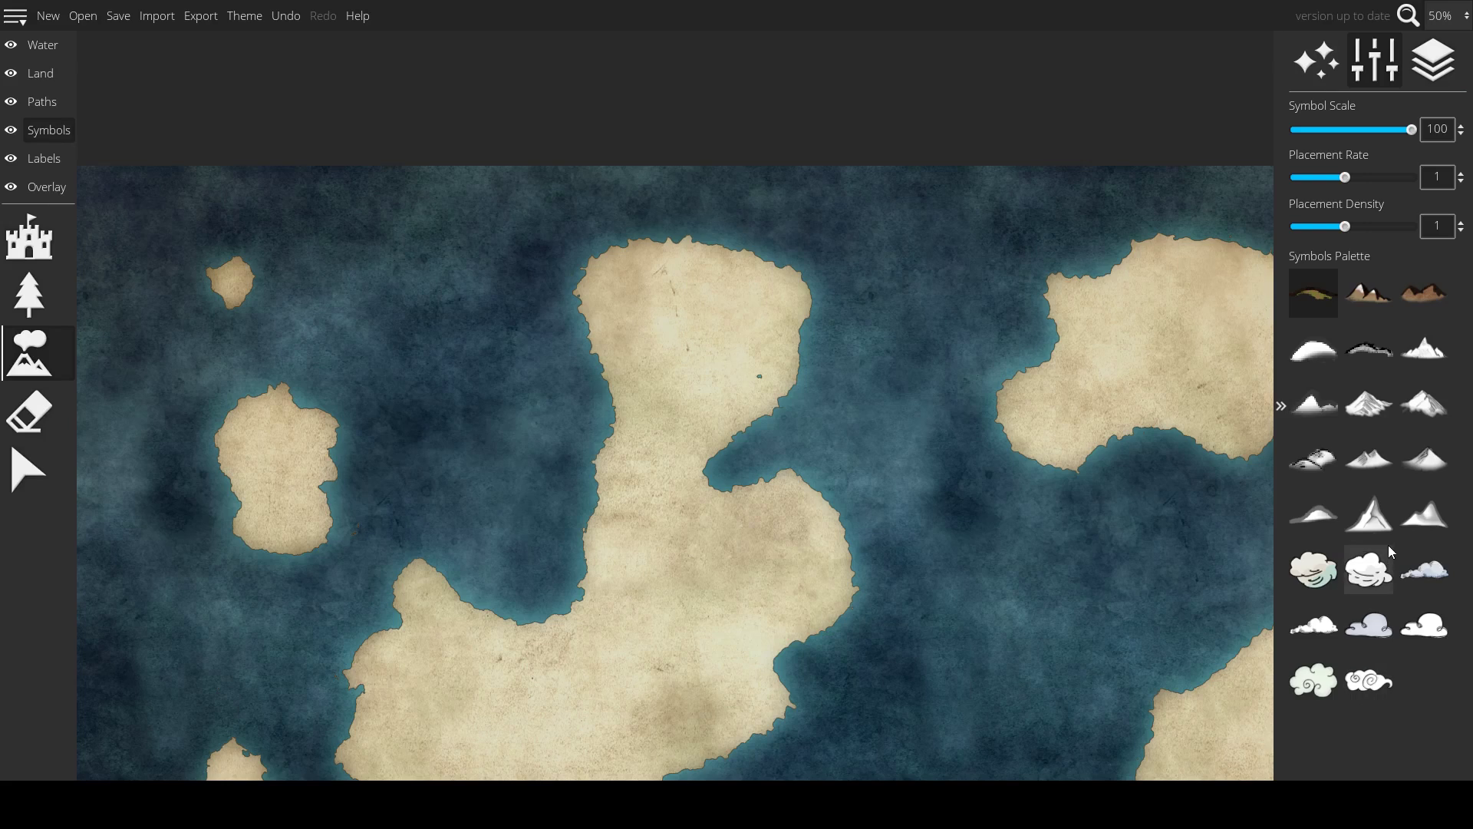
click(1376, 471)
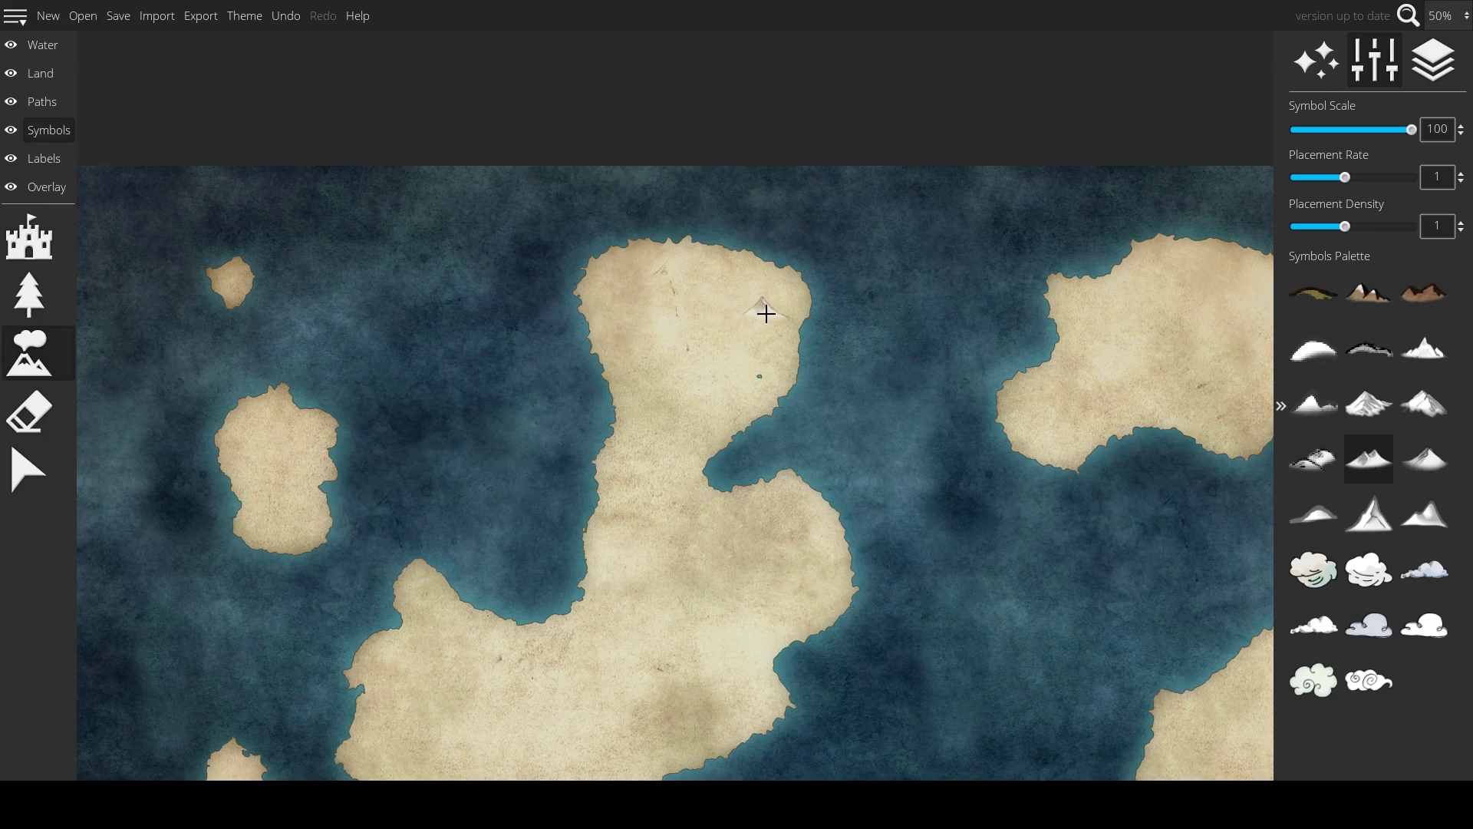
scroll(638, 289, up, 3)
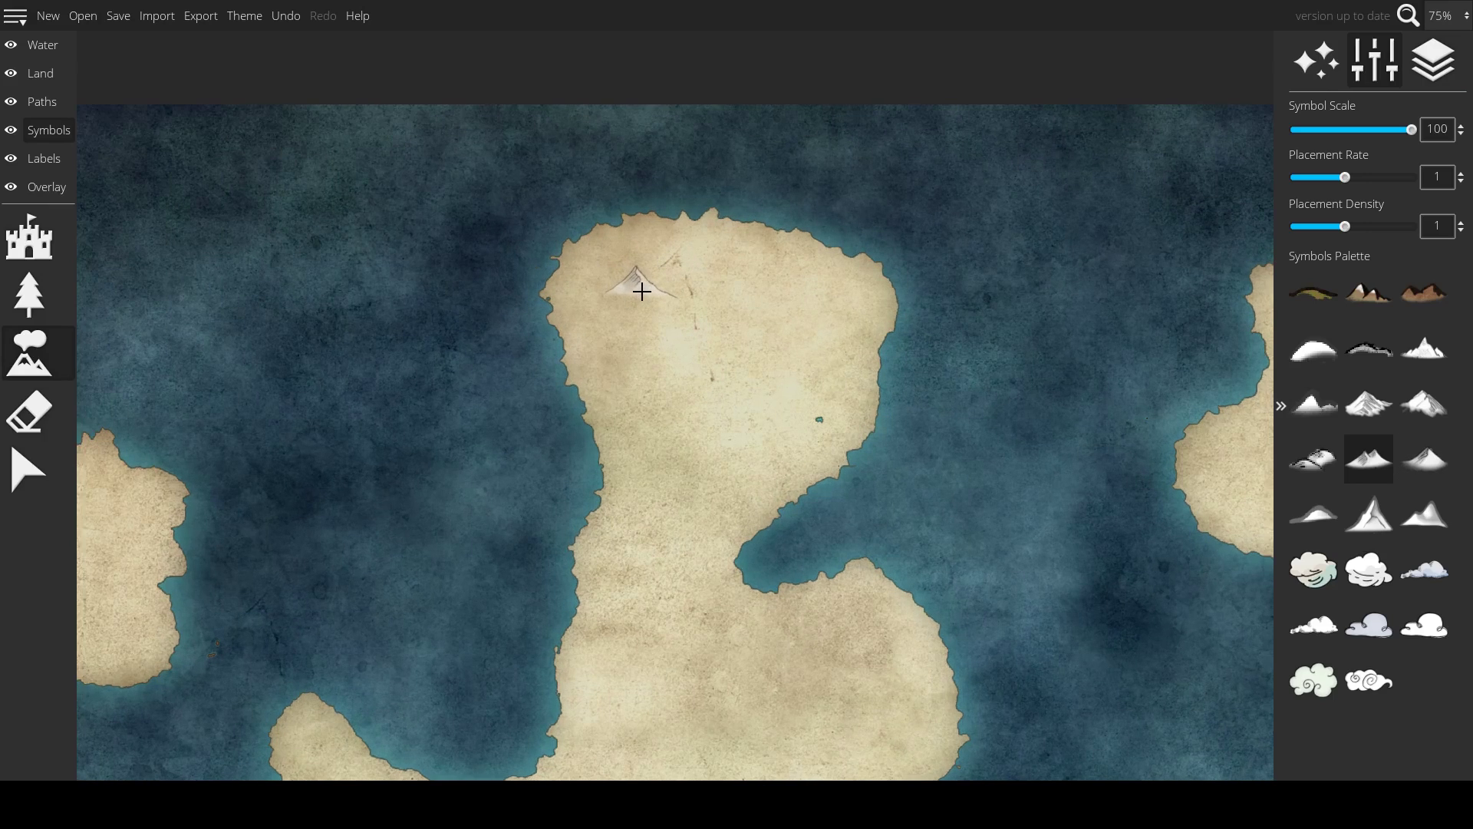
scroll(644, 292, down, 5)
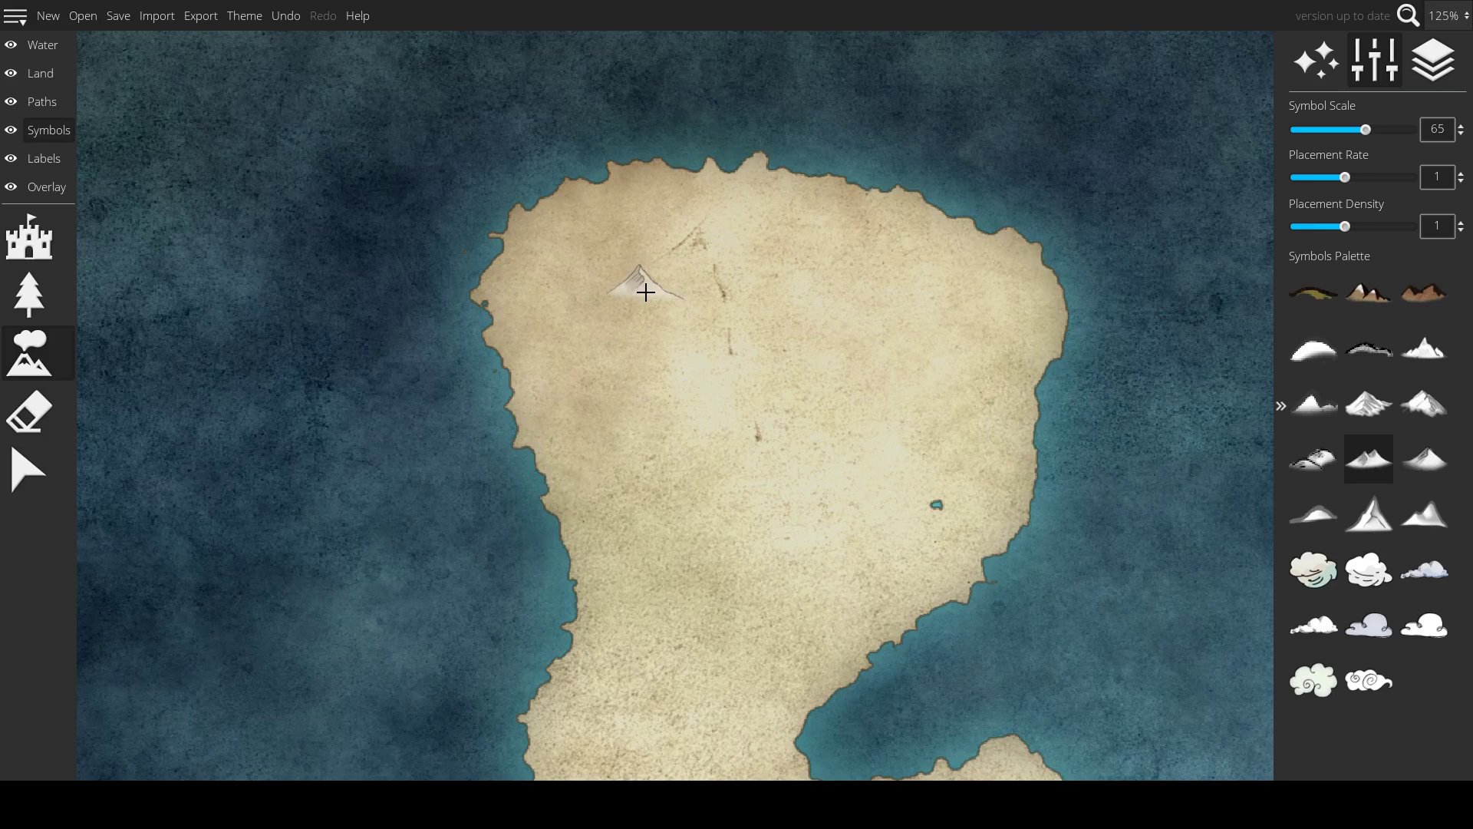
scroll(654, 288, down, 1)
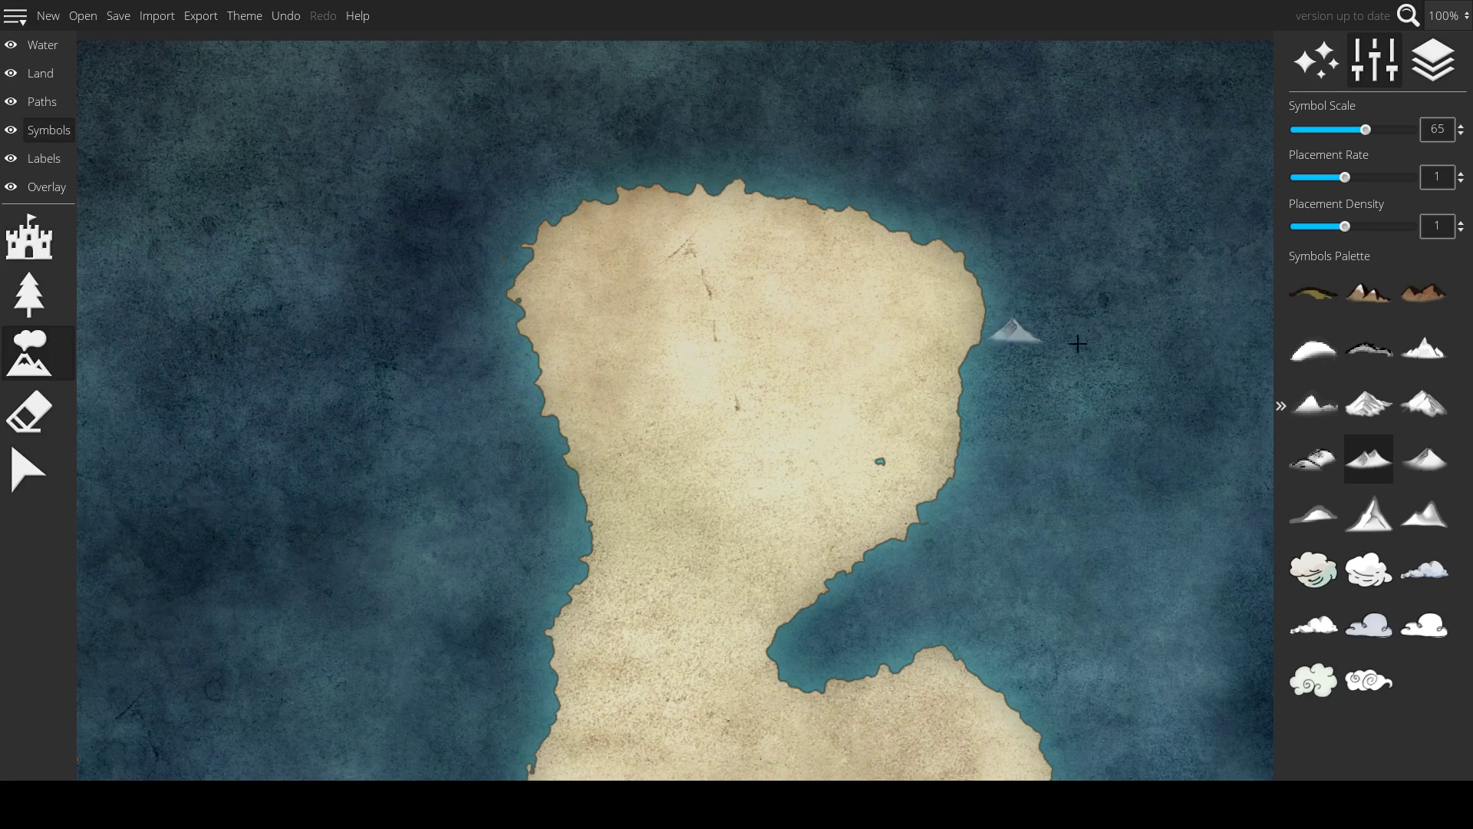
click(1384, 406)
click(1416, 403)
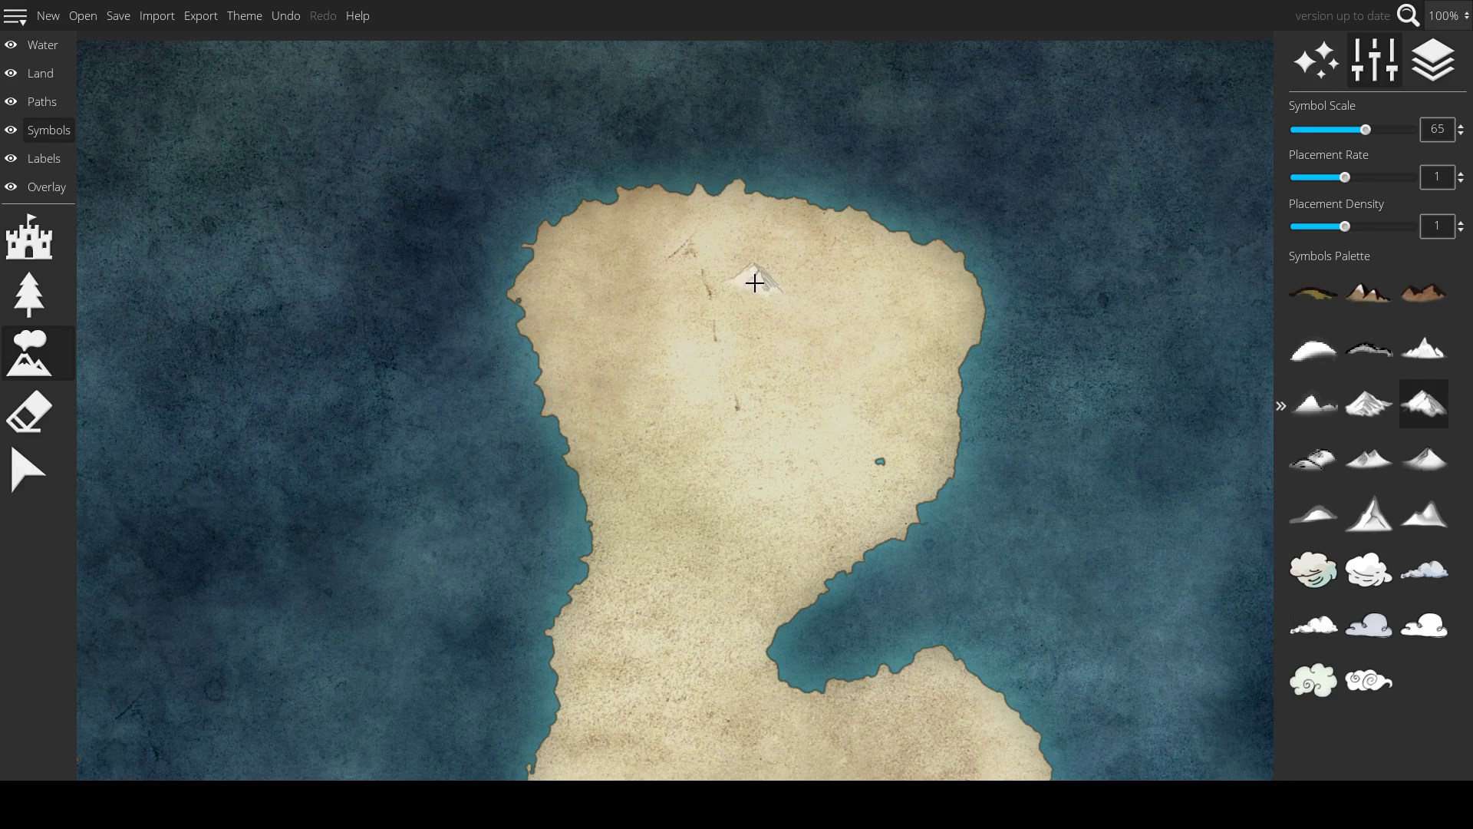
- Paint a dense mountain range from the large continent's northern coast southward through its northern peninsula, with a short eastern spur
scroll(710, 239, down, 2)
scroll(710, 238, up, 3)
mouse_move(704, 234)
mouse_down()
mouse_move(706, 317)
mouse_move(687, 315)
mouse_move(680, 368)
mouse_move(742, 263)
mouse_move(772, 373)
mouse_move(669, 226)
mouse_move(690, 273)
mouse_move(696, 214)
mouse_move(763, 243)
mouse_move(734, 219)
mouse_move(748, 281)
mouse_move(689, 244)
mouse_move(664, 254)
mouse_move(642, 208)
mouse_move(661, 204)
mouse_move(680, 238)
mouse_move(659, 245)
mouse_move(712, 358)
mouse_move(709, 448)
mouse_move(765, 391)
mouse_move(711, 569)
mouse_move(778, 459)
mouse_move(762, 532)
mouse_move(747, 555)
mouse_move(788, 428)
mouse_move(774, 355)
mouse_move(741, 295)
mouse_move(774, 413)
mouse_move(711, 574)
mouse_move(692, 461)
mouse_move(682, 568)
mouse_move(714, 522)
mouse_up()
scroll(728, 468, down, 2)
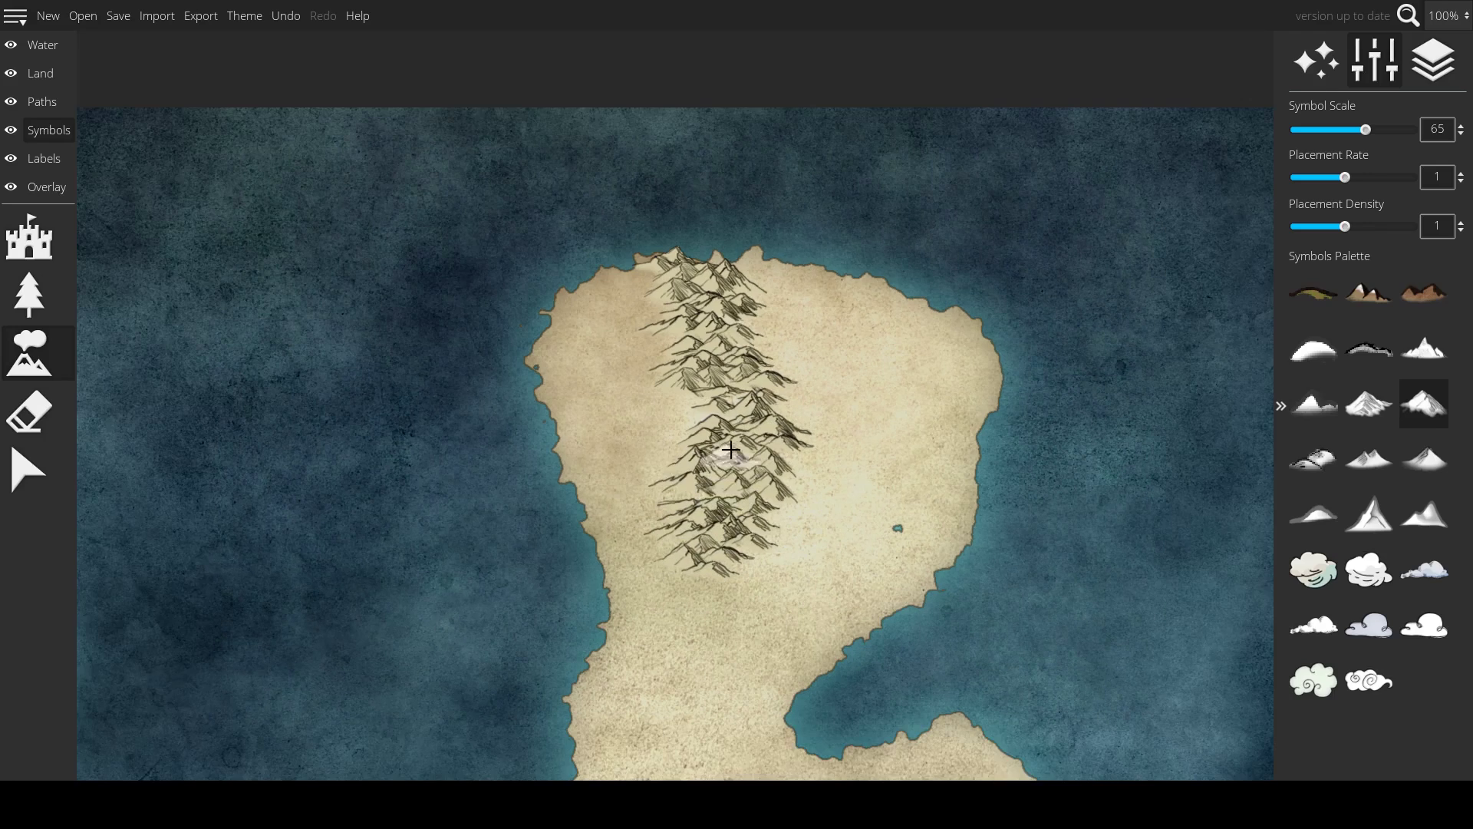
drag(765, 382, 796, 401)
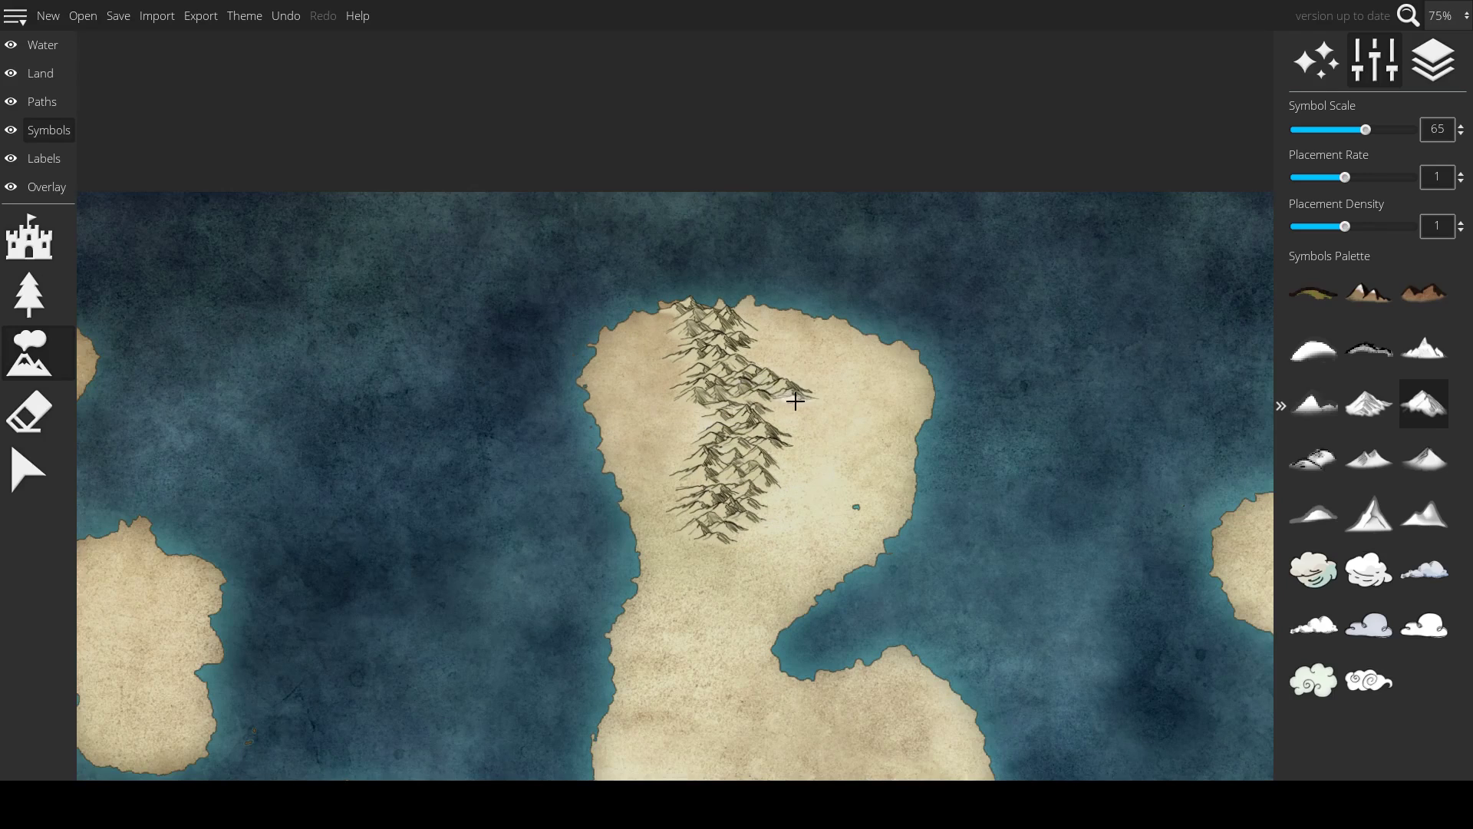
- Place four isolated mountains around the range on the northern peninsula, two to its west and two to its east
click(633, 361)
click(640, 406)
click(817, 417)
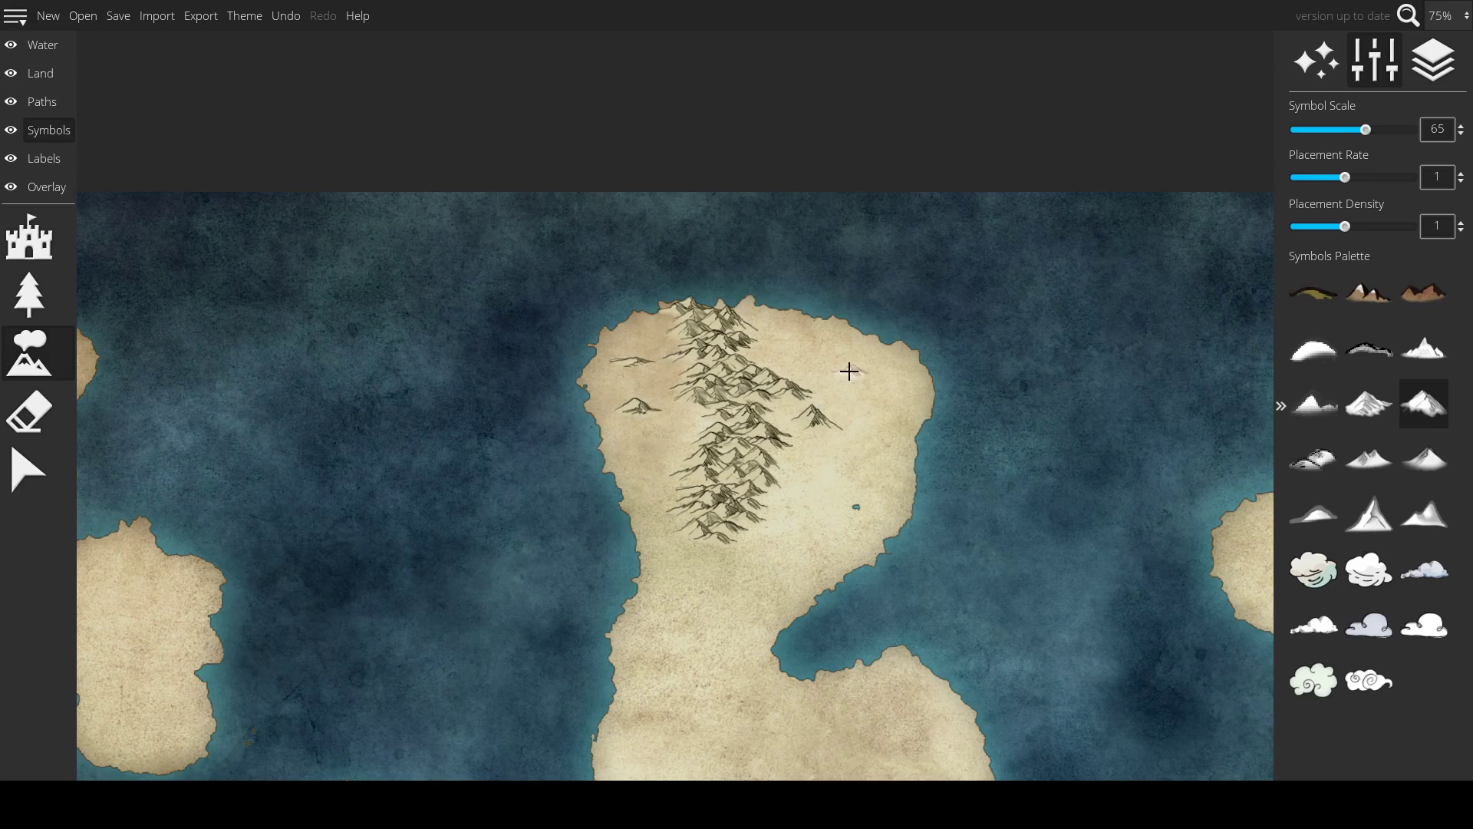
click(827, 347)
scroll(755, 484, up, 5)
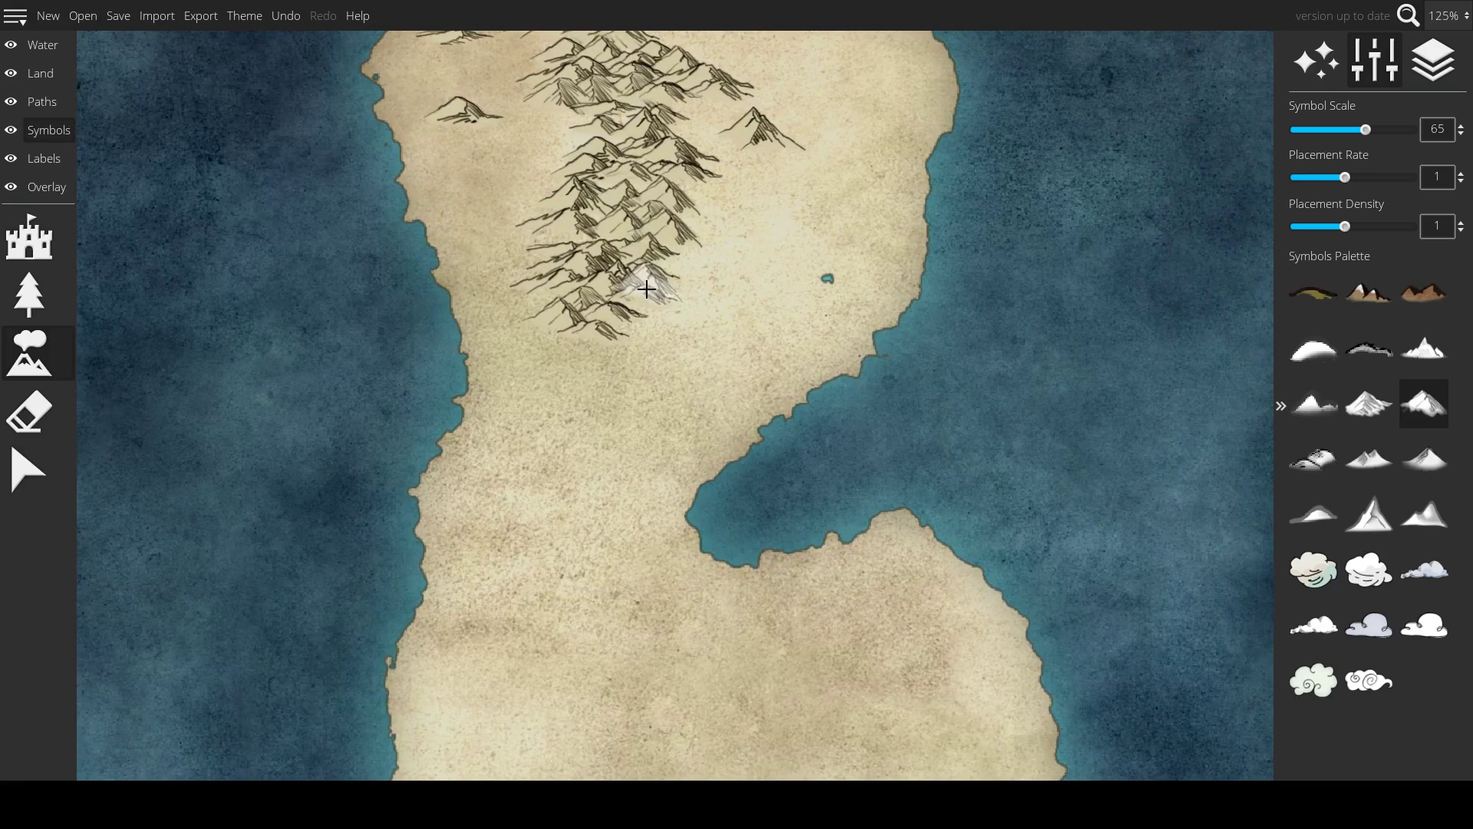
- Extend the northern peninsula's mountain range southward to a narrow tip, undoing the stroke that reaches the western coast and filling the eastern side
scroll(652, 280, down, 3)
scroll(599, 302, up, 1)
mouse_move(585, 297)
mouse_down()
mouse_move(546, 393)
mouse_move(588, 335)
mouse_move(616, 336)
mouse_move(615, 374)
mouse_move(606, 352)
mouse_move(553, 418)
mouse_move(575, 377)
mouse_move(508, 420)
mouse_up()
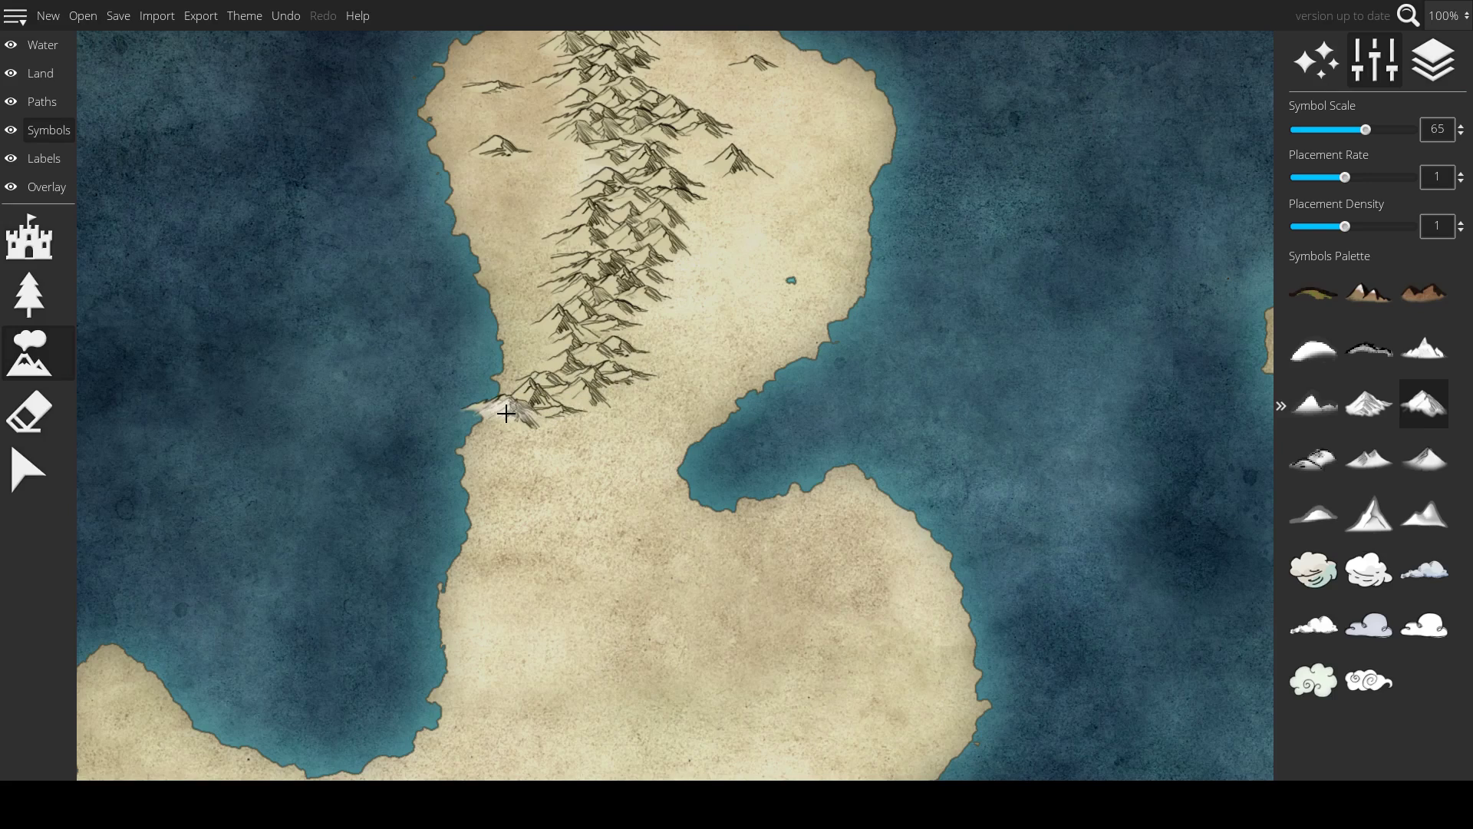
key(ctrl+z)
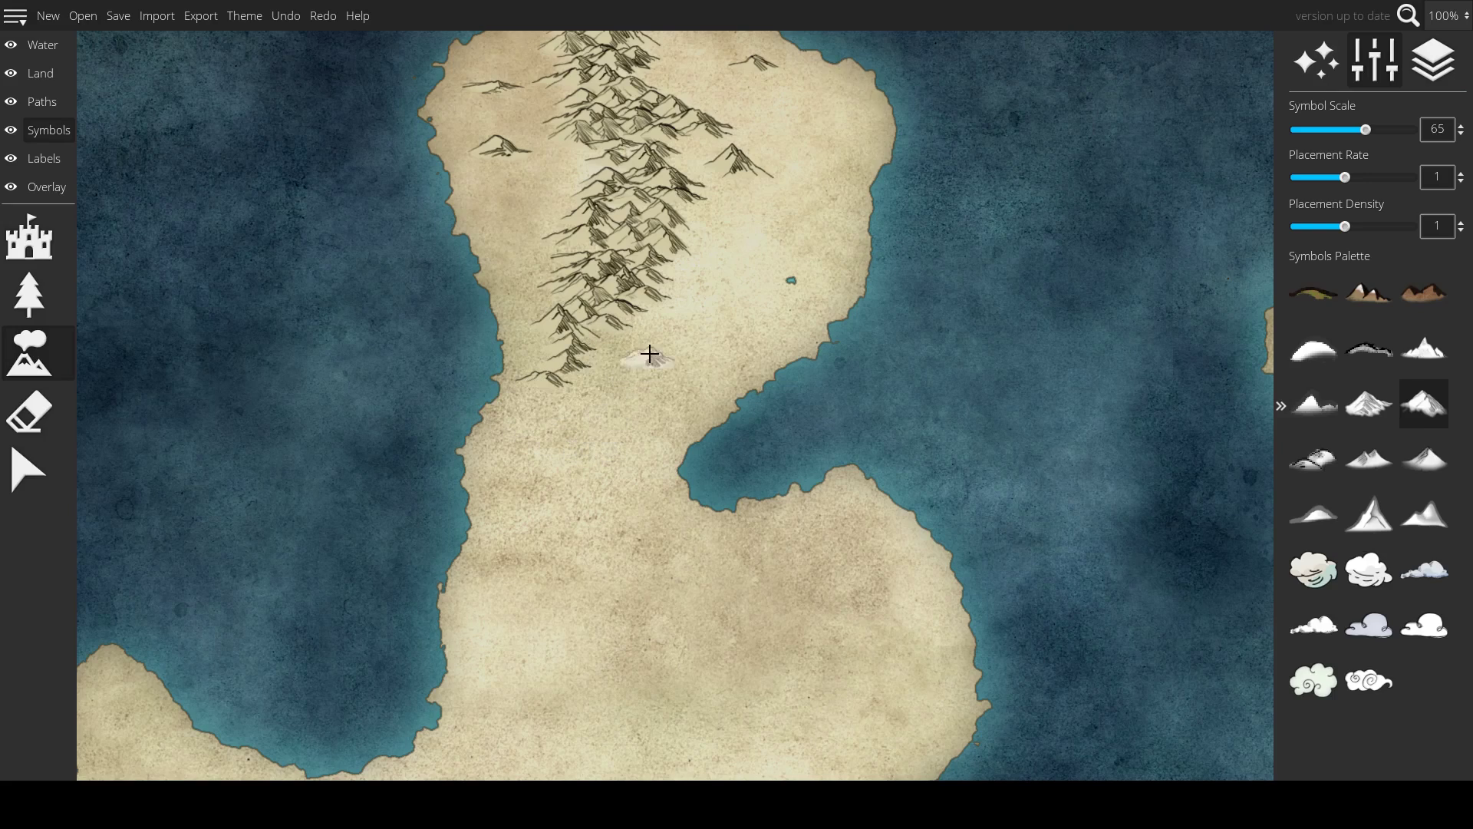
mouse_move(648, 352)
mouse_down()
mouse_move(634, 325)
mouse_move(586, 375)
mouse_up()
click(586, 376)
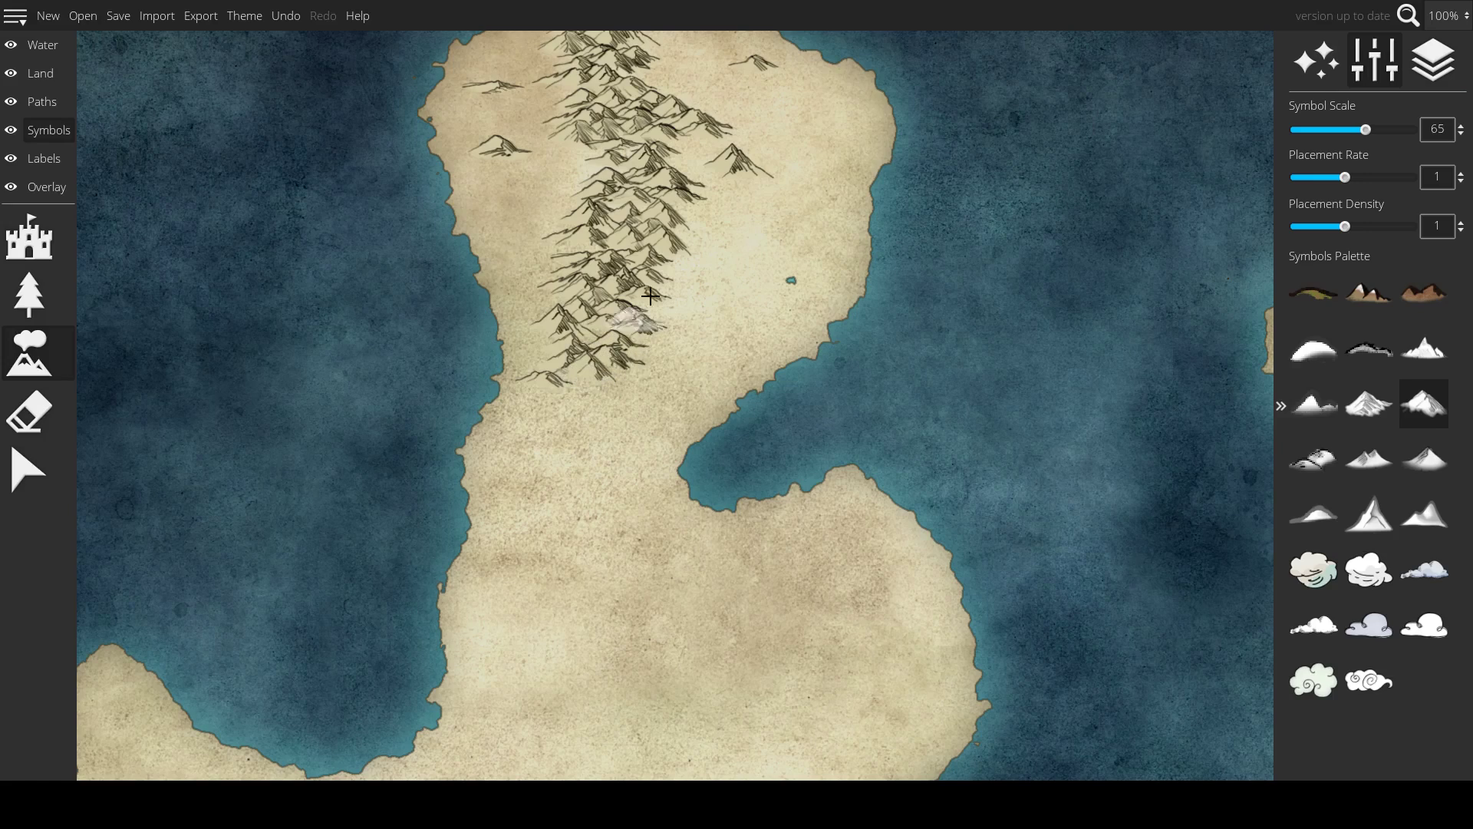
click(664, 298)
click(653, 323)
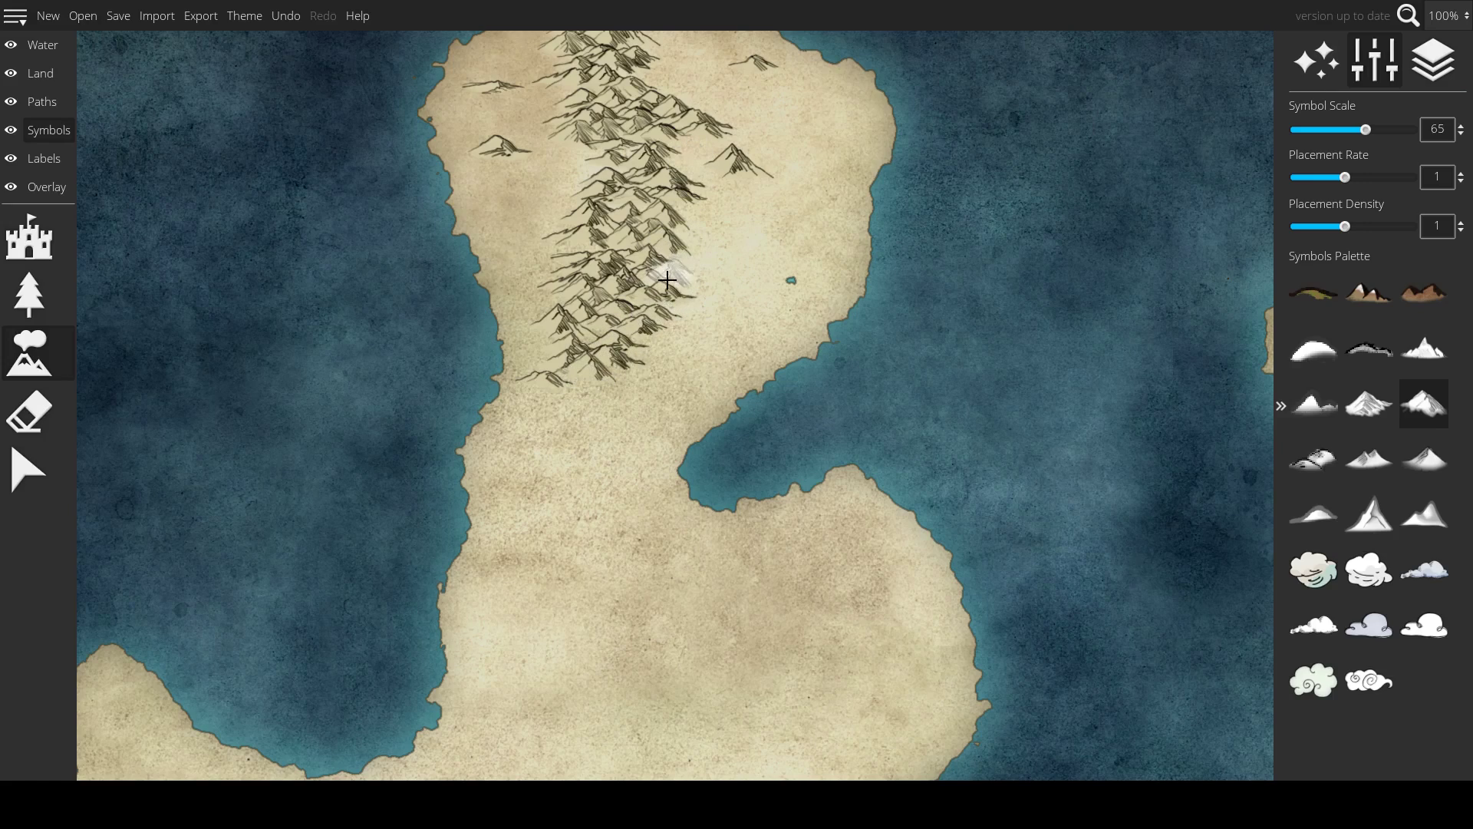
click(559, 373)
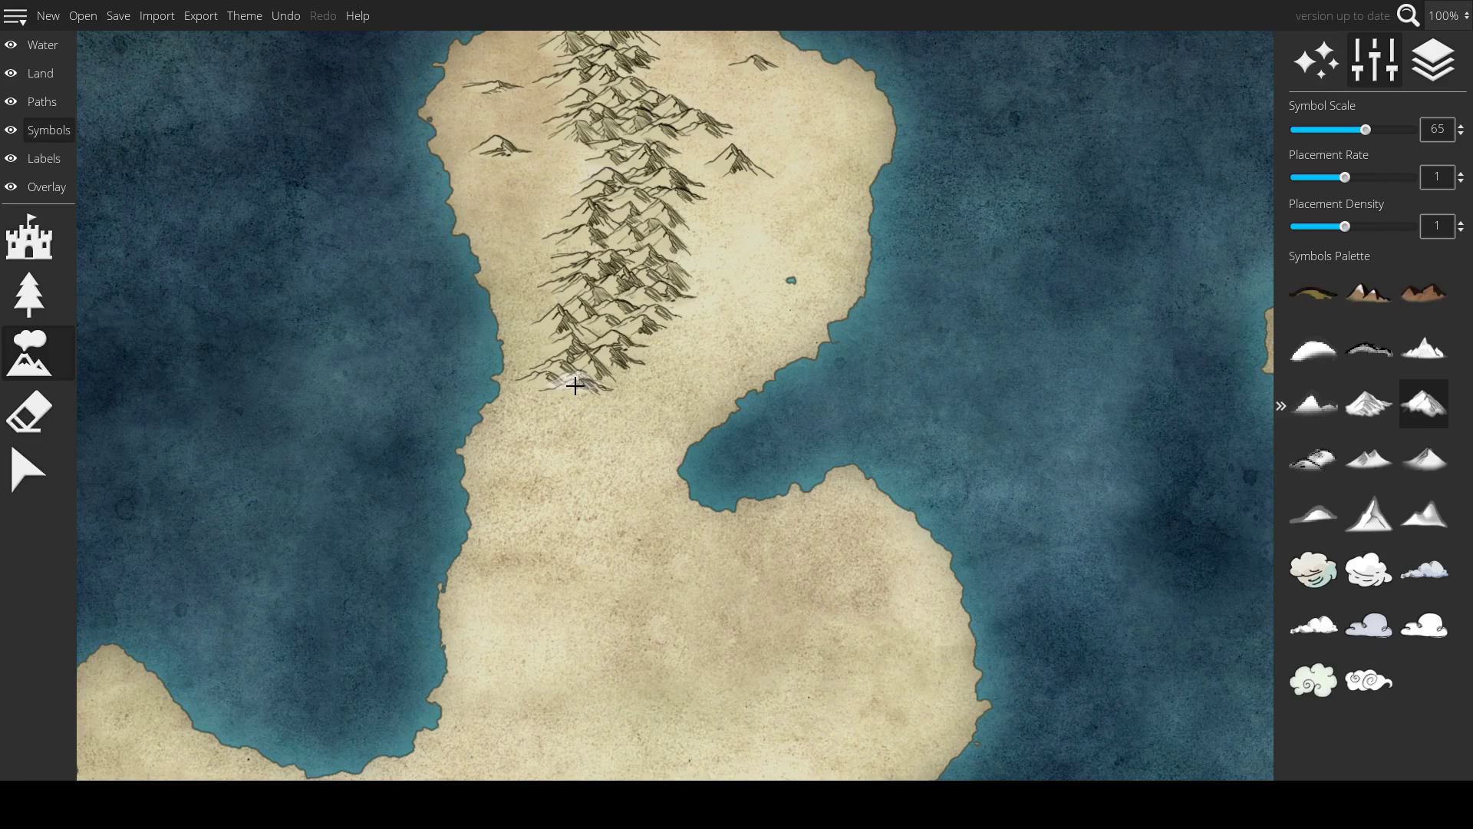
- Paint a dense mountain range from the northwestern bay's shore through the large continent's southern half, forking into one southeastern and two southern branches
click(566, 159)
drag(583, 191, 602, 338)
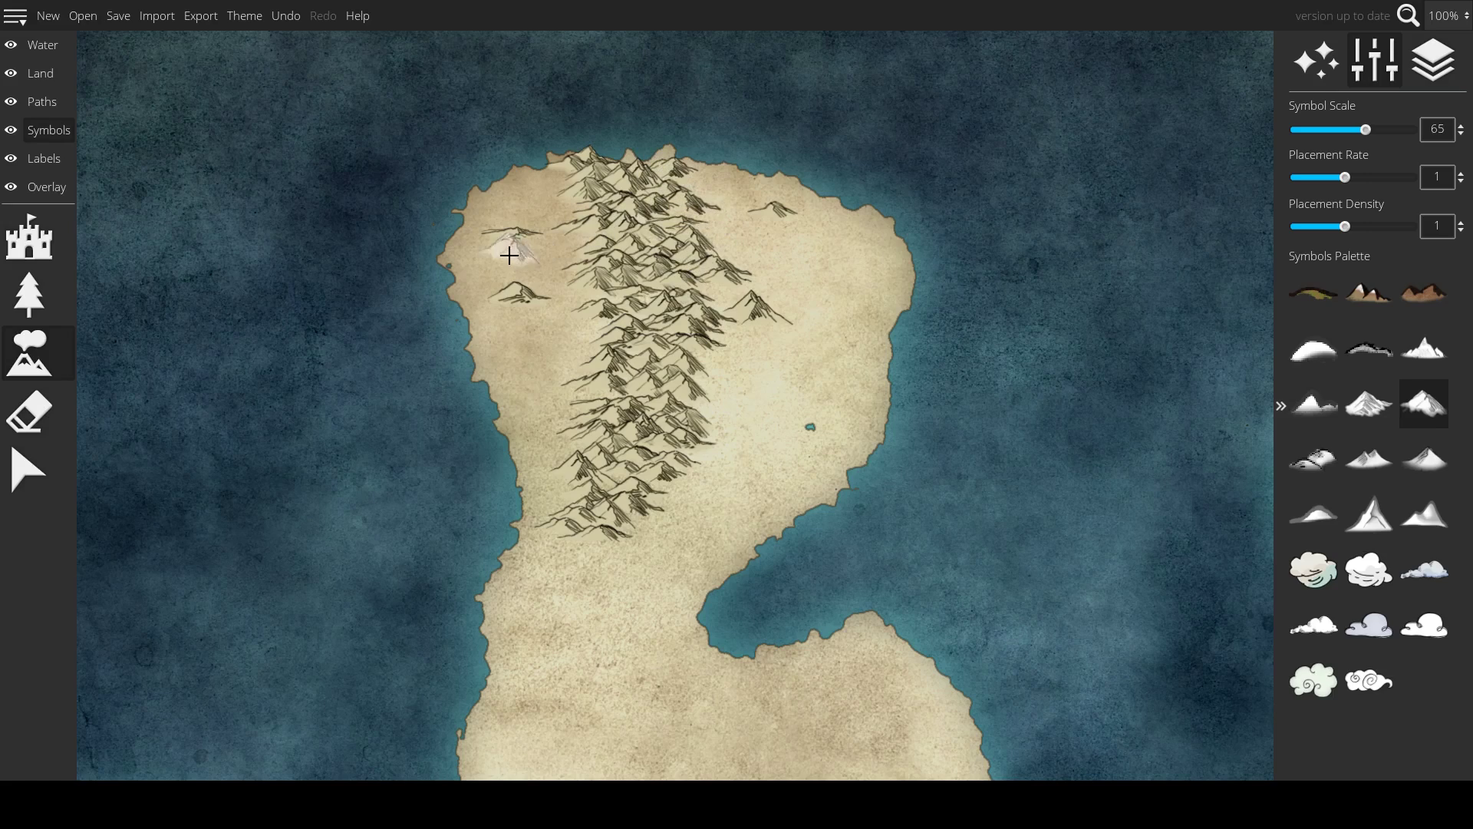
scroll(658, 288, down, 1)
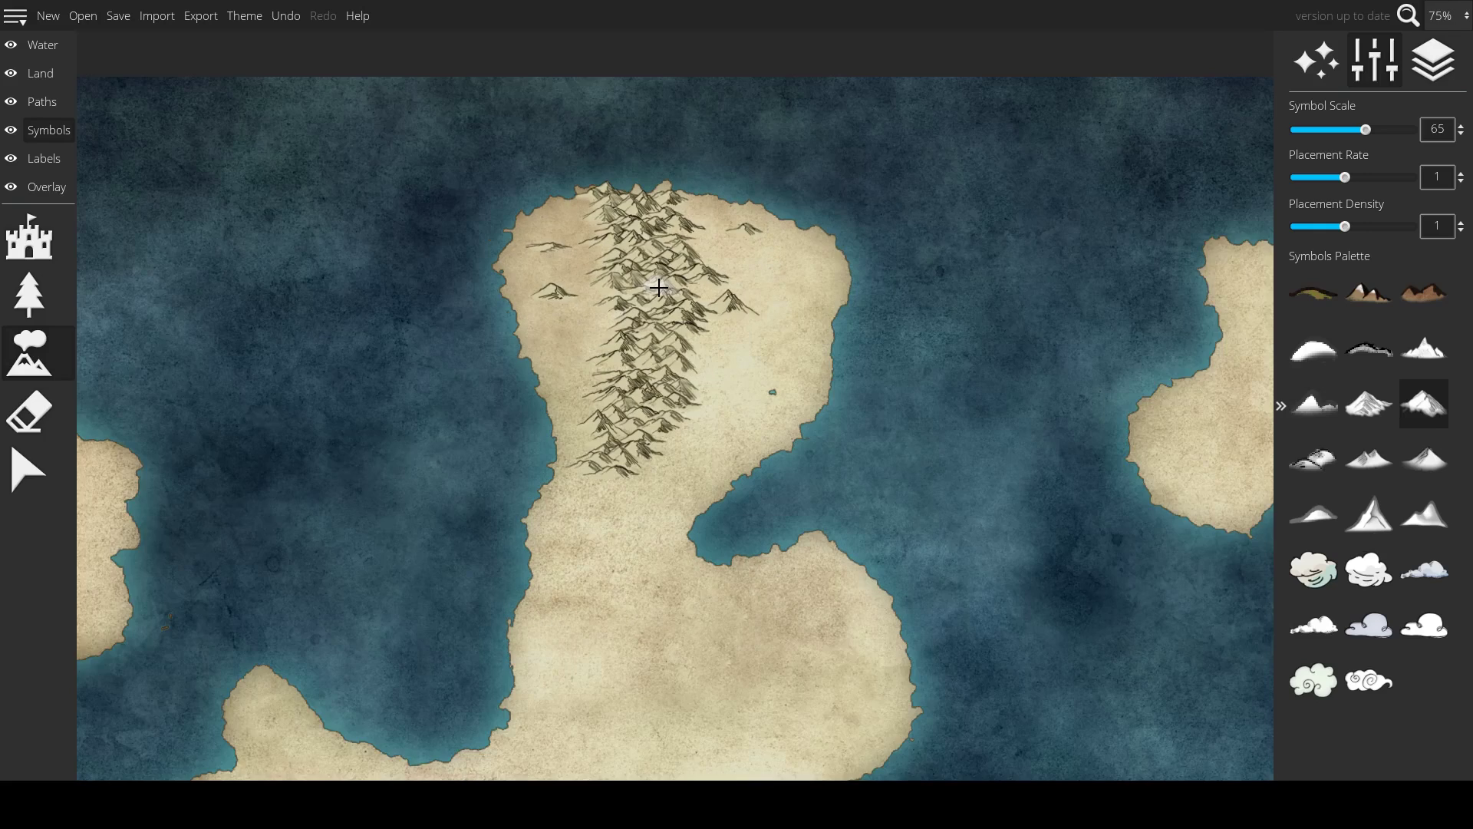
scroll(659, 287, up, 1)
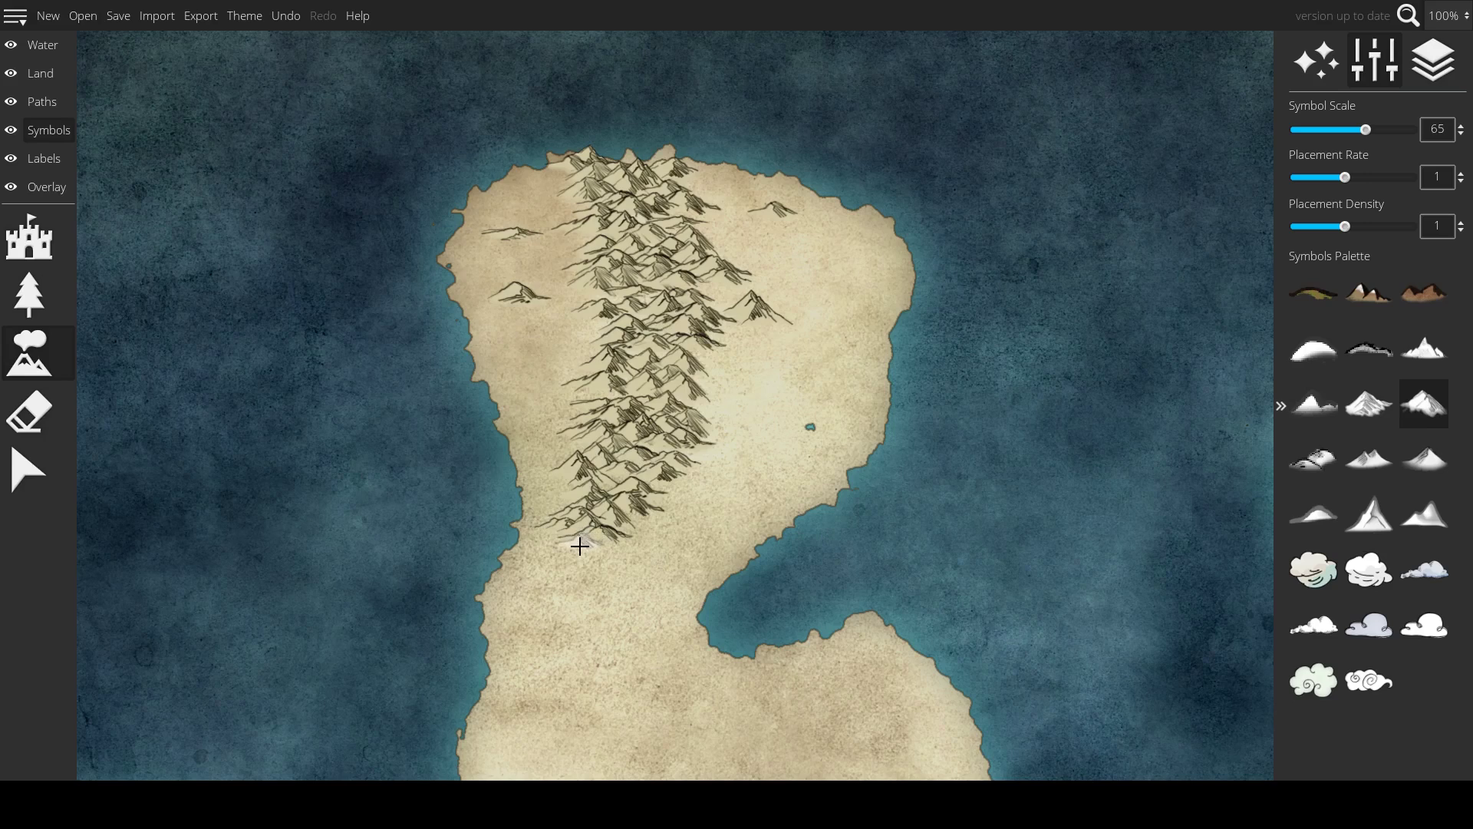
scroll(579, 546, down, 1)
drag(578, 536, 649, 288)
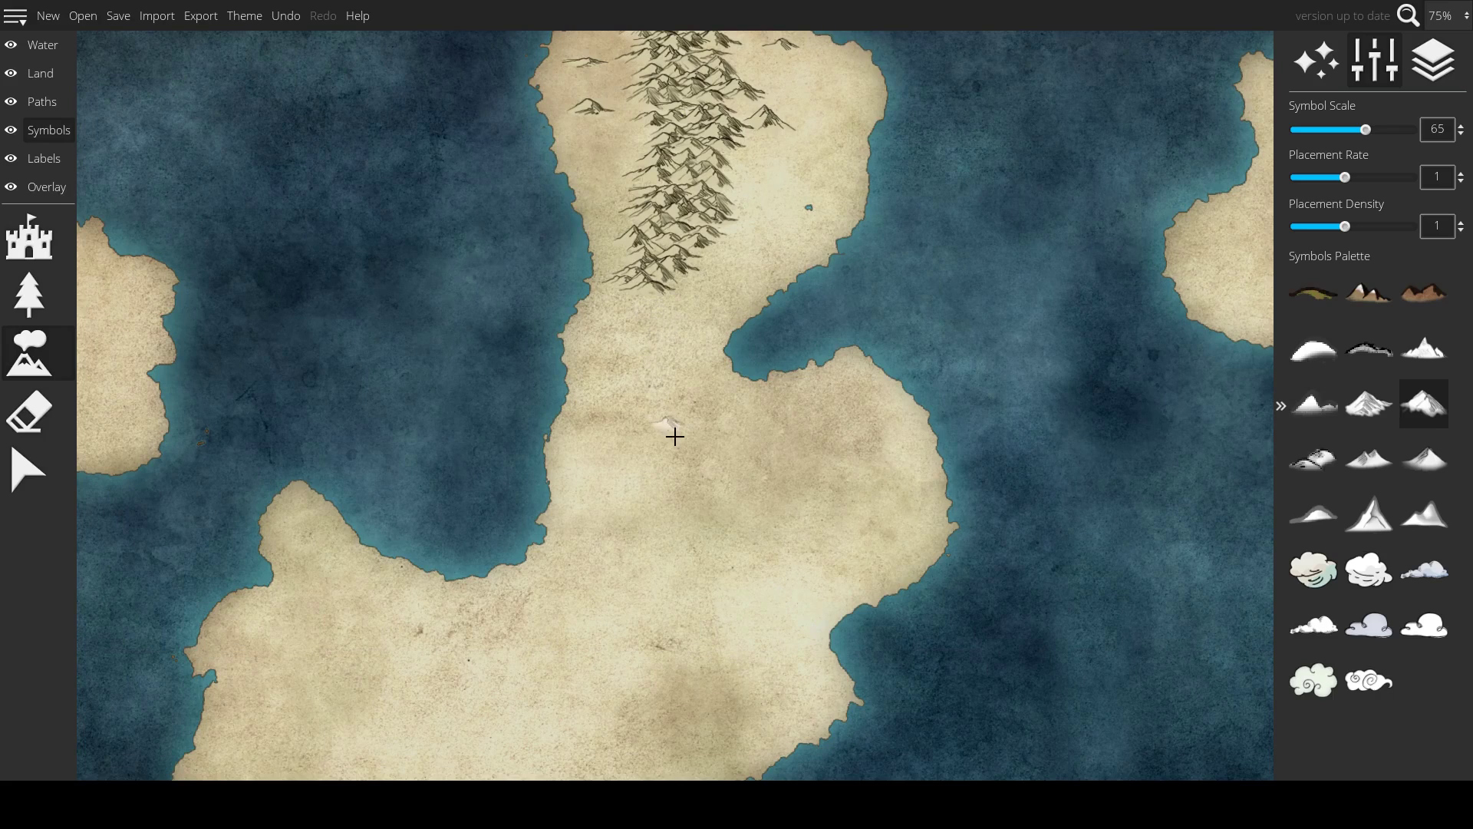
drag(646, 478, 619, 260)
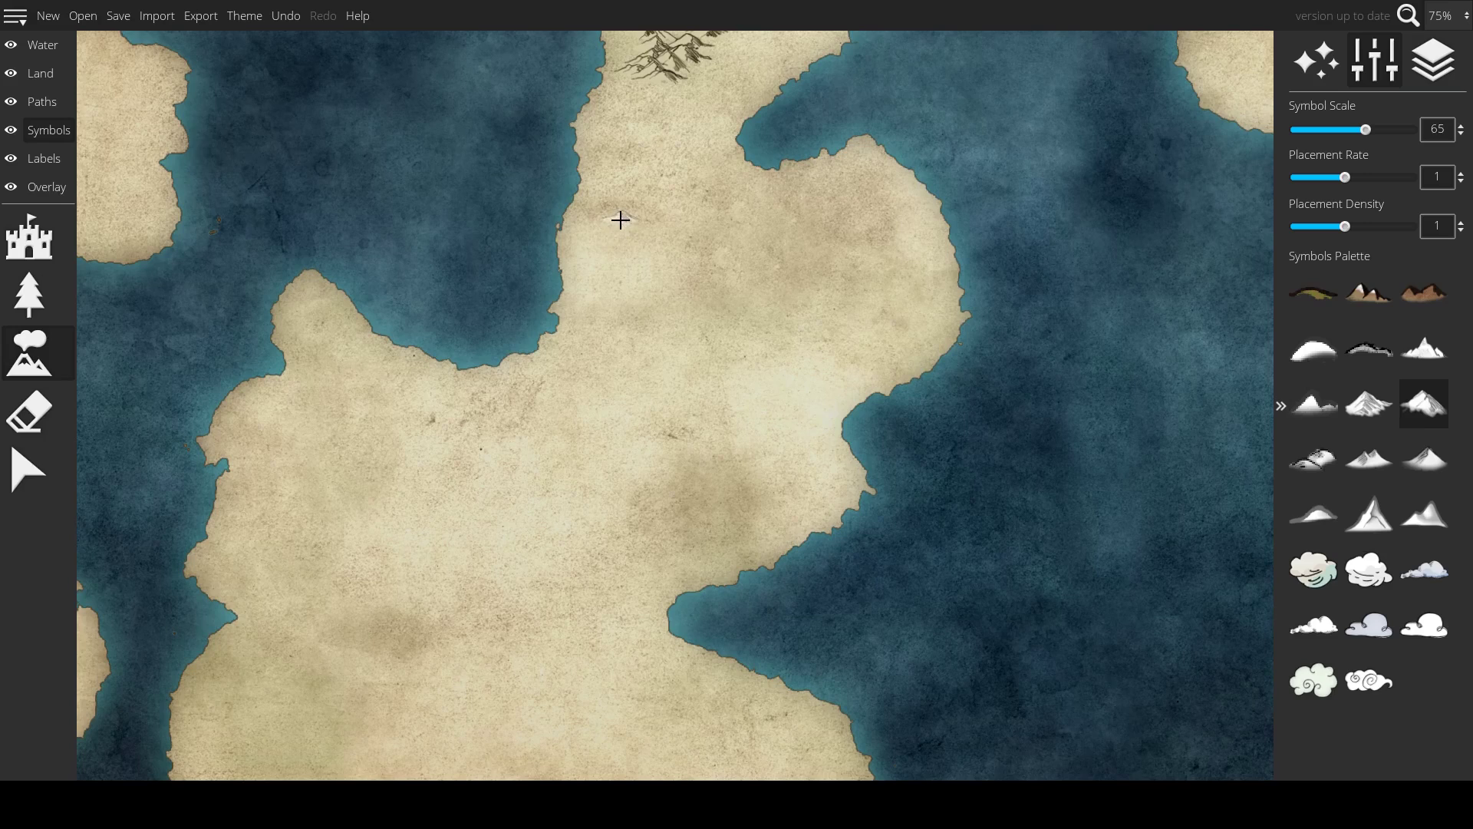
drag(721, 416, 794, 438)
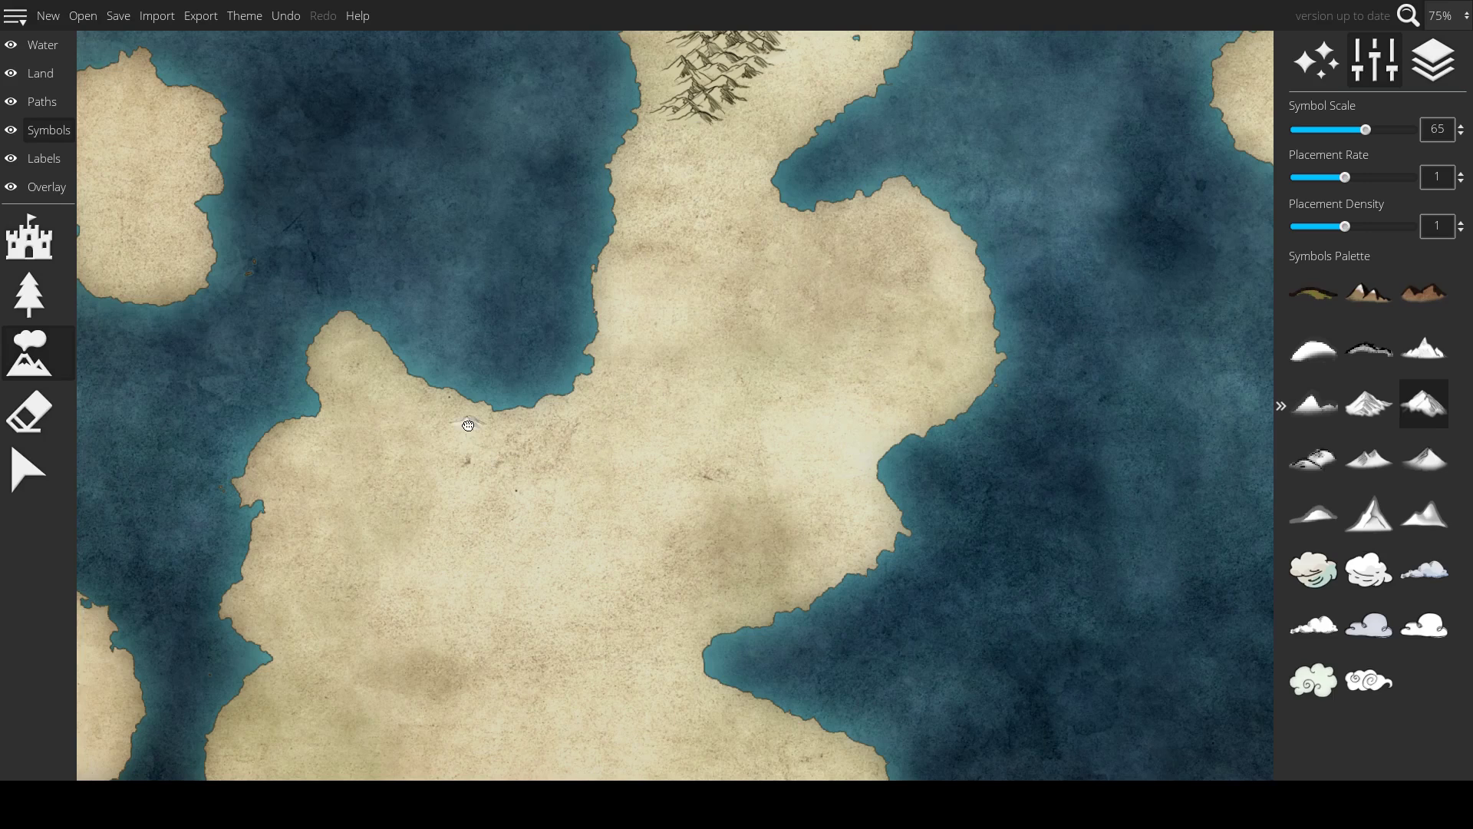
mouse_move(468, 425)
mouse_down()
mouse_move(518, 324)
mouse_move(590, 289)
mouse_move(568, 370)
mouse_move(581, 327)
mouse_move(594, 416)
mouse_move(598, 295)
mouse_move(634, 481)
mouse_move(606, 424)
mouse_move(613, 463)
mouse_move(685, 544)
mouse_move(692, 527)
mouse_move(645, 502)
mouse_move(594, 432)
mouse_move(642, 513)
mouse_move(619, 505)
mouse_move(567, 427)
mouse_move(548, 284)
mouse_move(565, 289)
mouse_move(526, 260)
mouse_move(618, 363)
mouse_move(642, 462)
mouse_move(714, 537)
mouse_up()
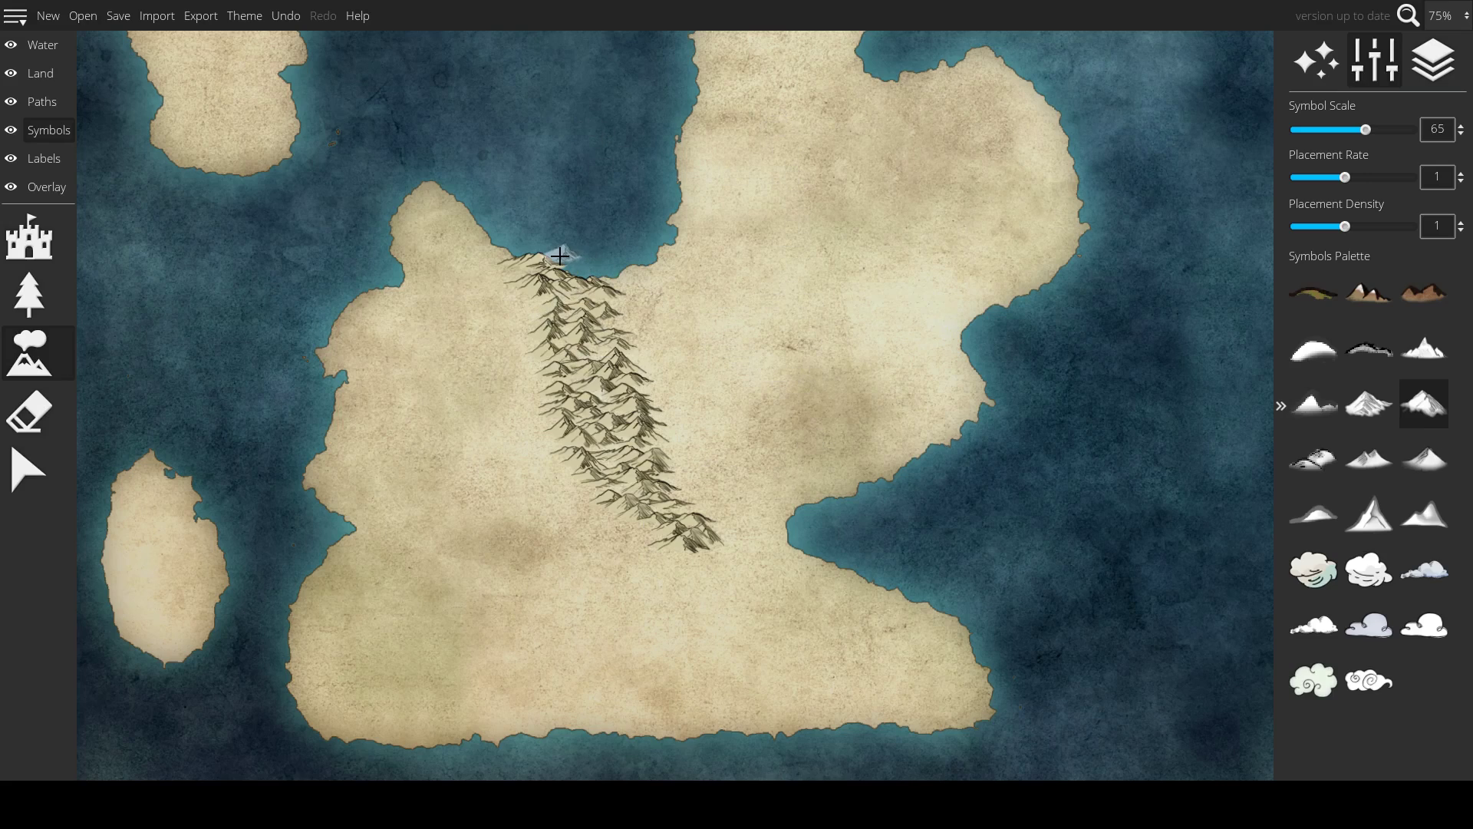
mouse_move(686, 543)
mouse_down()
mouse_move(771, 575)
mouse_move(698, 532)
mouse_move(666, 479)
mouse_move(748, 556)
mouse_move(610, 506)
mouse_move(687, 617)
mouse_move(614, 519)
mouse_move(622, 570)
mouse_move(682, 642)
mouse_move(591, 480)
mouse_move(575, 583)
mouse_move(598, 649)
mouse_move(558, 596)
mouse_move(574, 523)
mouse_move(559, 590)
mouse_move(592, 652)
mouse_up()
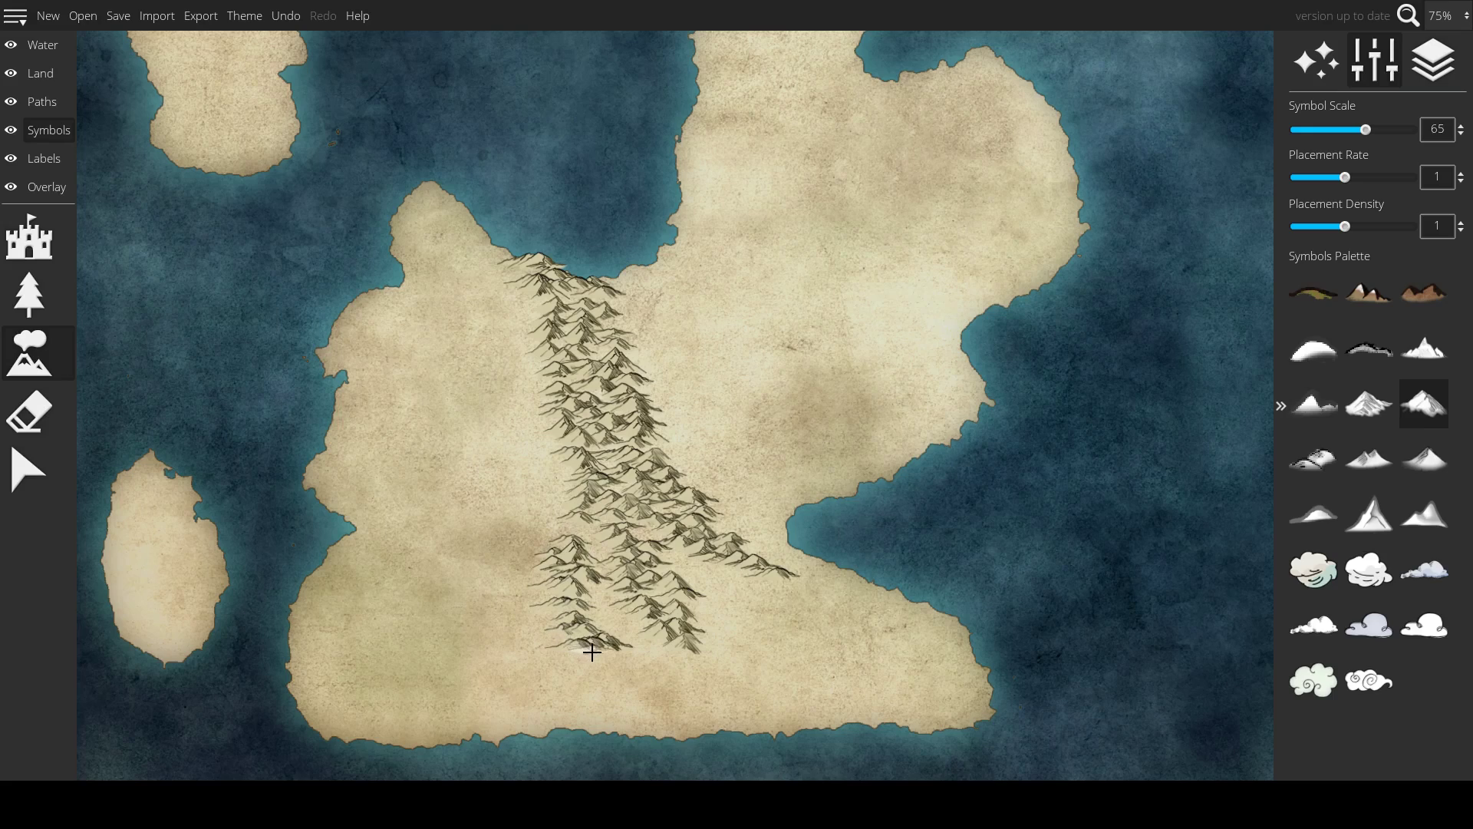
- Thicken the southern range along its western flank up to the northern coast and undo the last two strokes
mouse_move(544, 567)
mouse_down()
mouse_move(567, 511)
mouse_move(557, 437)
mouse_move(551, 489)
mouse_move(476, 493)
mouse_move(588, 456)
mouse_move(493, 476)
mouse_move(474, 525)
mouse_move(550, 482)
mouse_move(565, 493)
mouse_move(528, 293)
mouse_up()
key(ctrl+z)
key(ctrl+z)
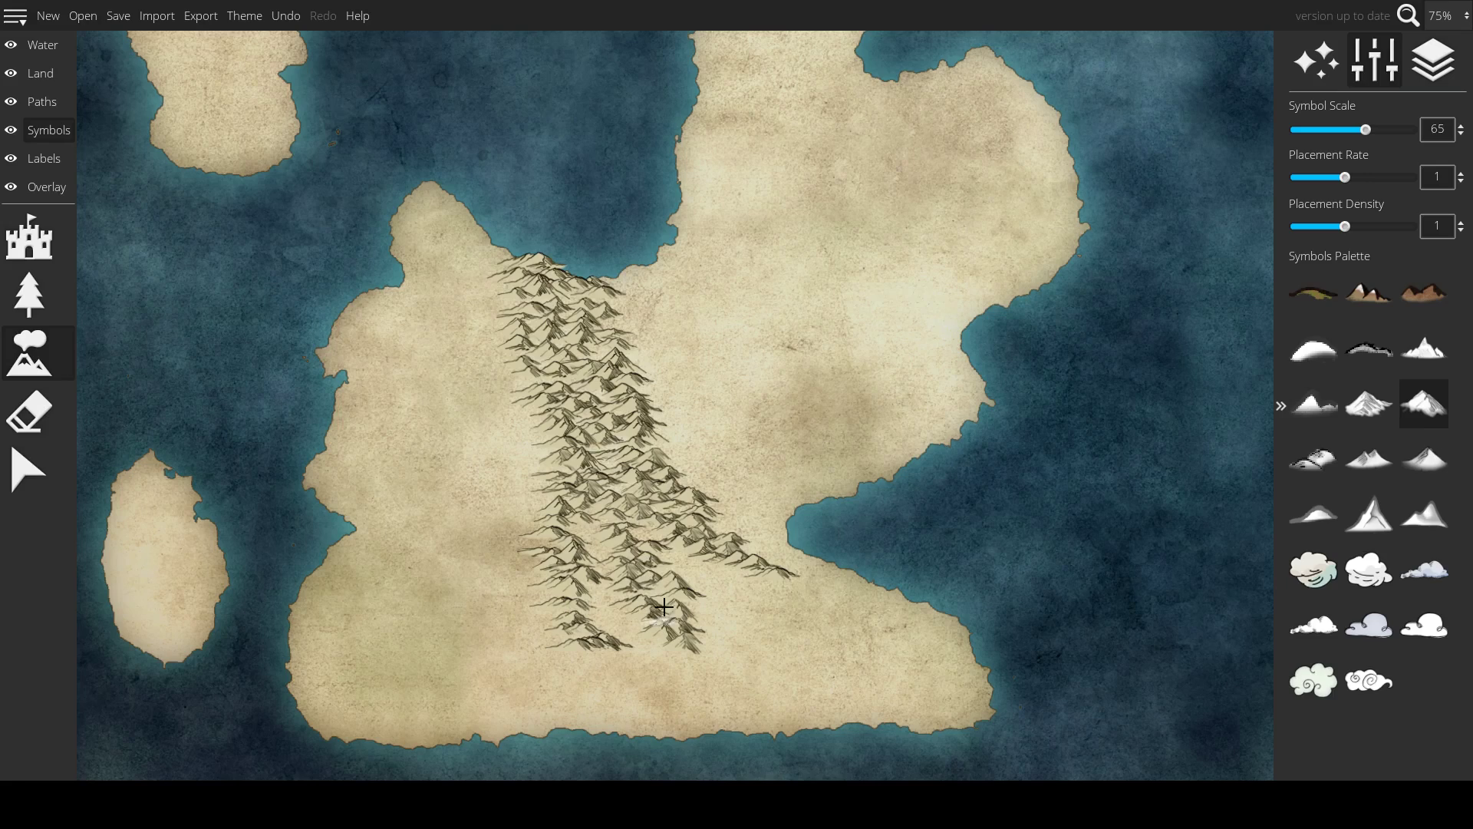
- Scatter isolated mountains around the southern range: five to its west, four to its east, one to its south and two to its southeast
click(800, 671)
click(801, 628)
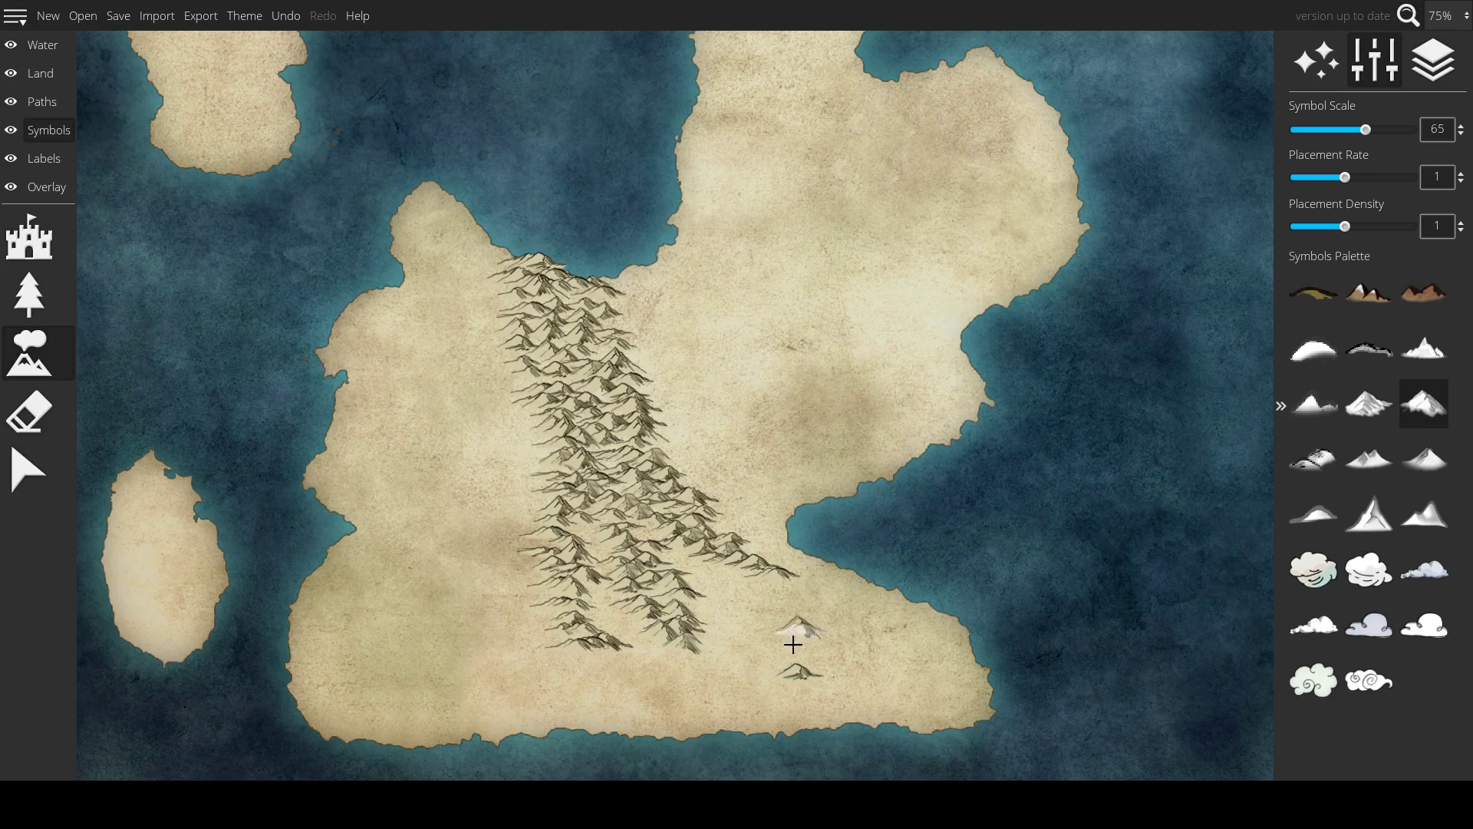
click(655, 689)
click(477, 589)
click(482, 484)
click(484, 377)
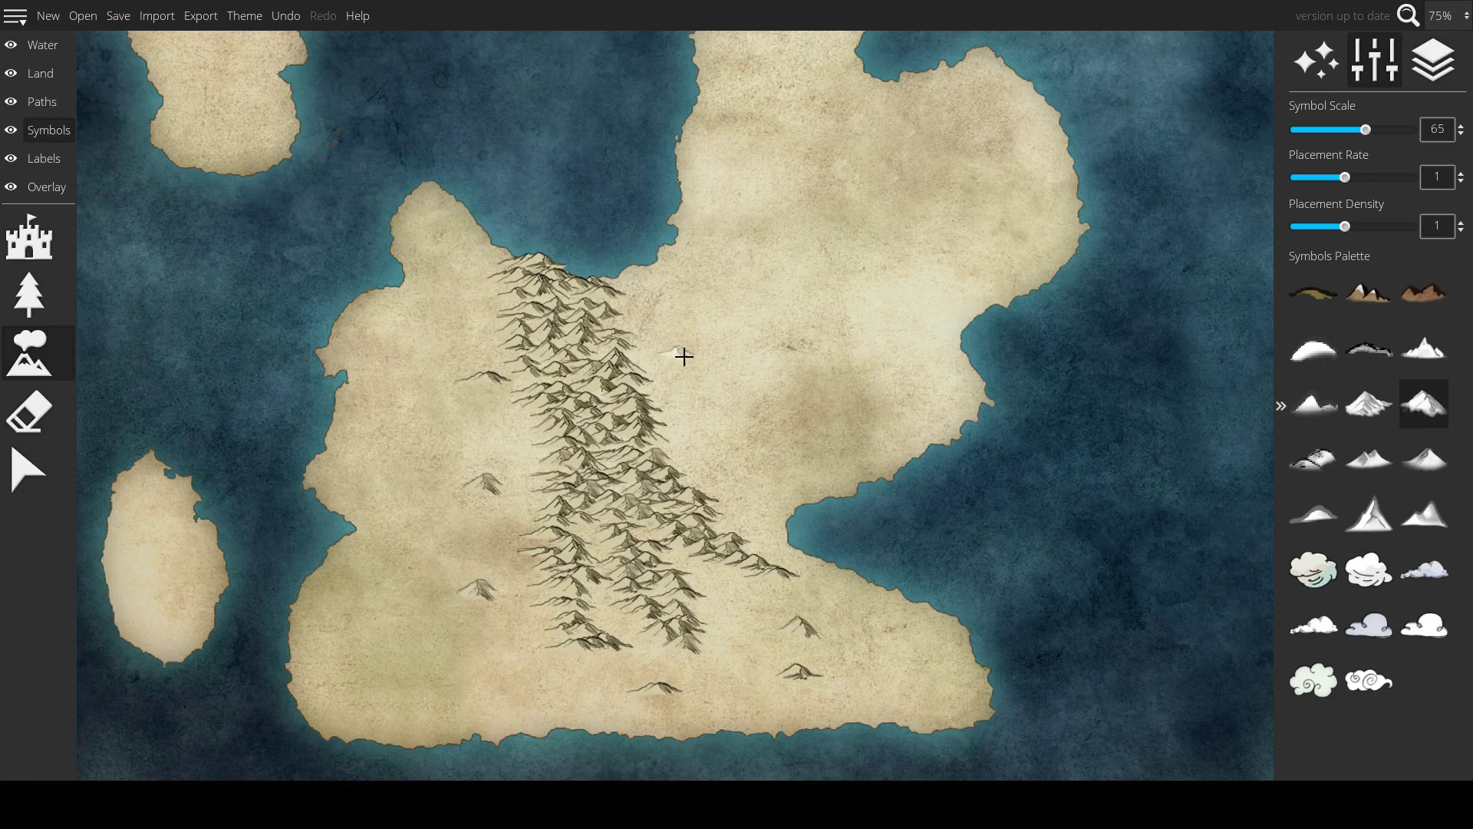
click(694, 406)
click(679, 352)
click(715, 468)
click(464, 422)
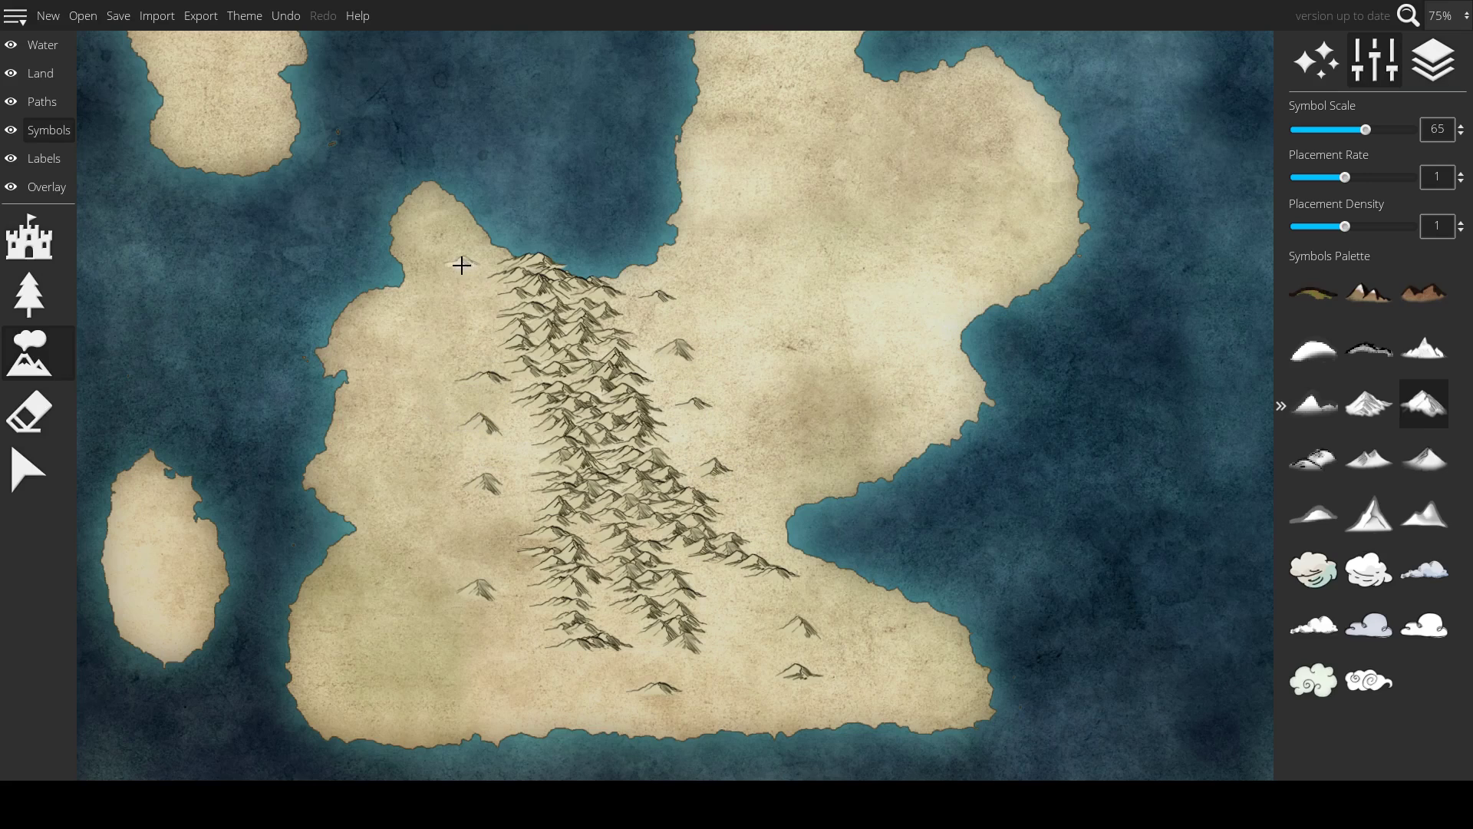
scroll(629, 445, down, 5)
scroll(537, 460, up, 6)
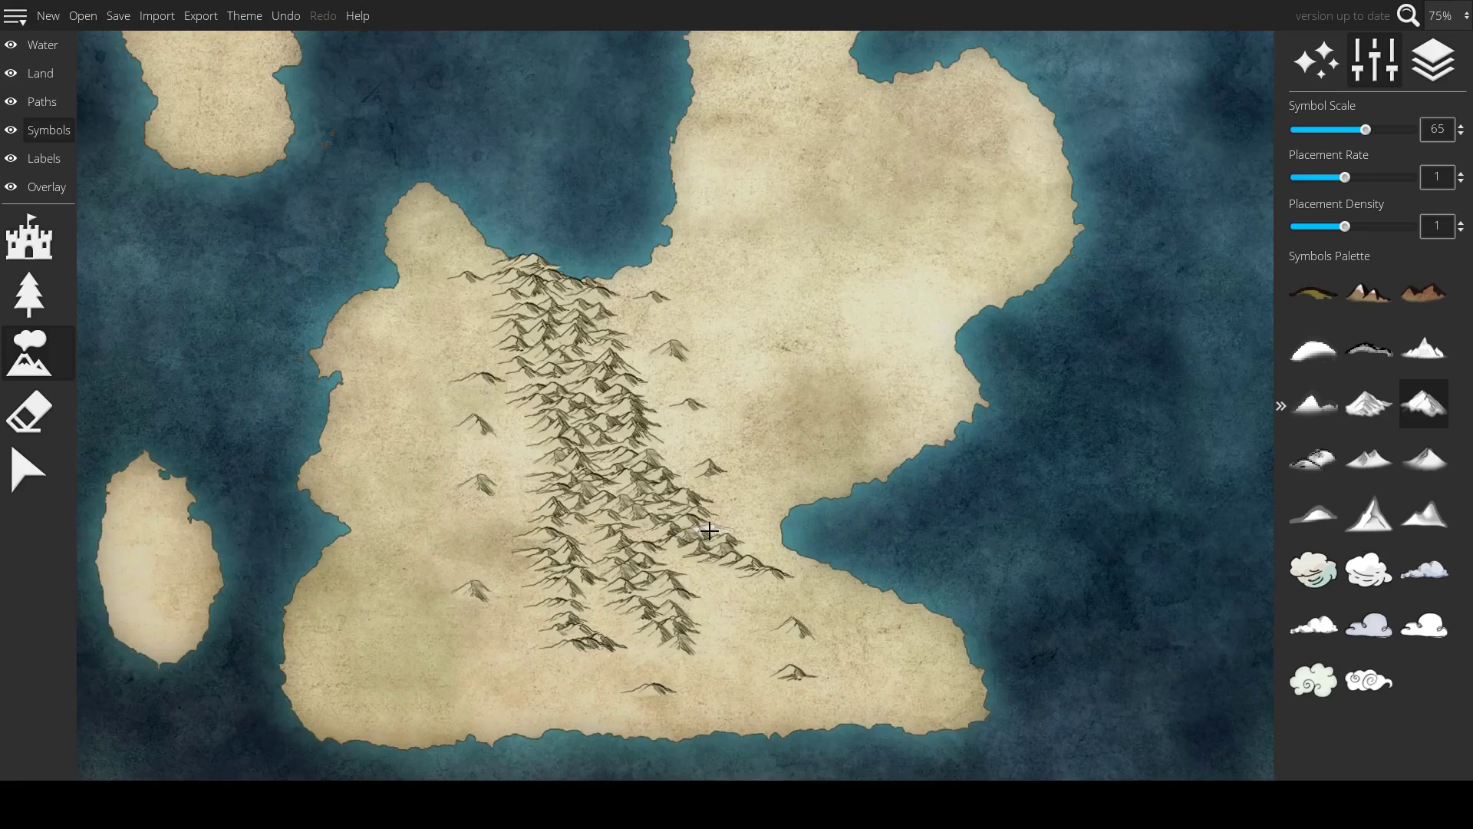
- Cover the northern half of the island northwest of the southern range with densely packed mountains at symbol scale 65, undoing the first attempt
scroll(480, 453, down, 2)
scroll(499, 468, down, 4)
scroll(612, 389, up, 4)
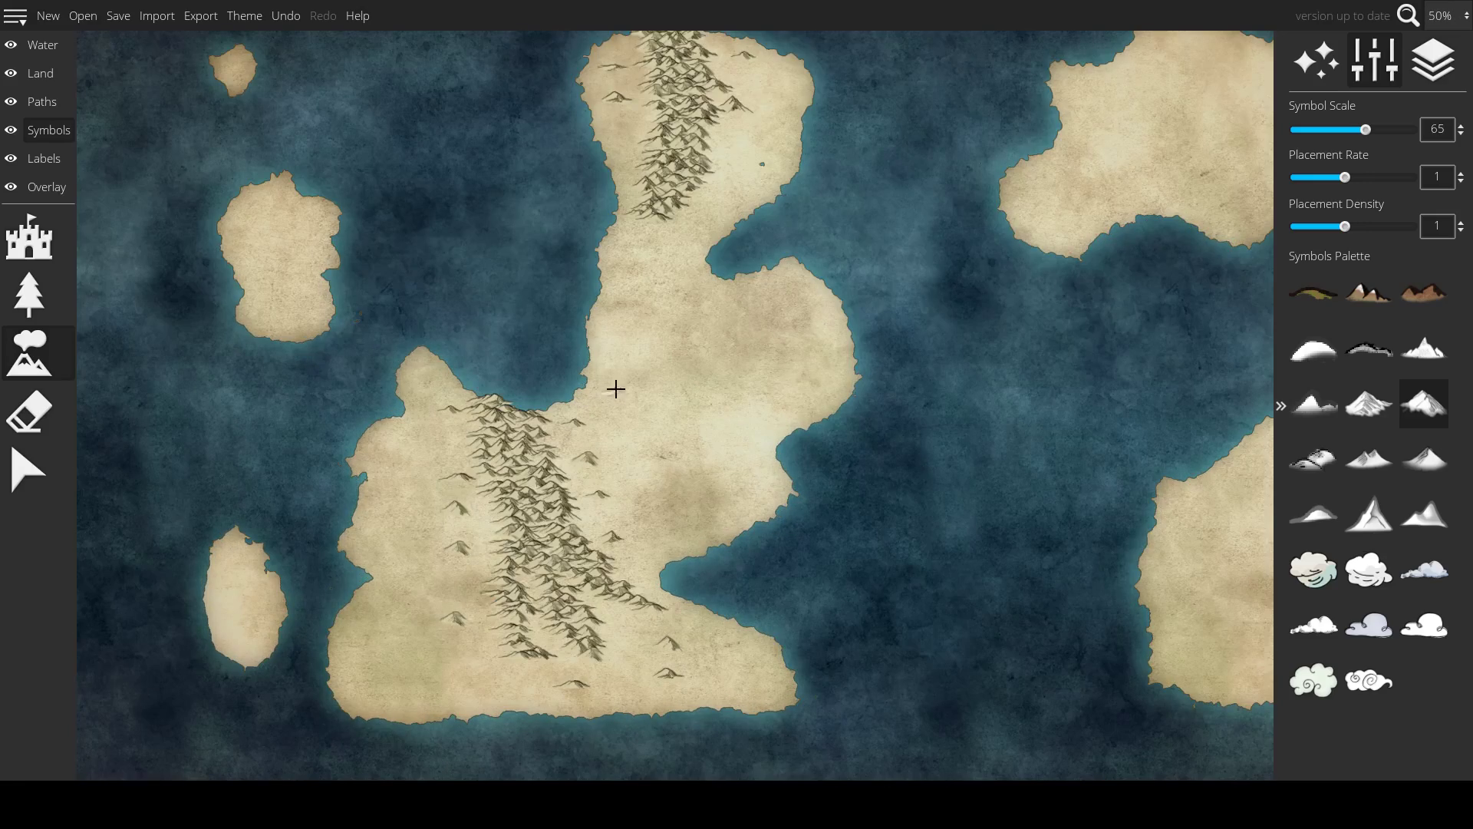
scroll(755, 418, down, 2)
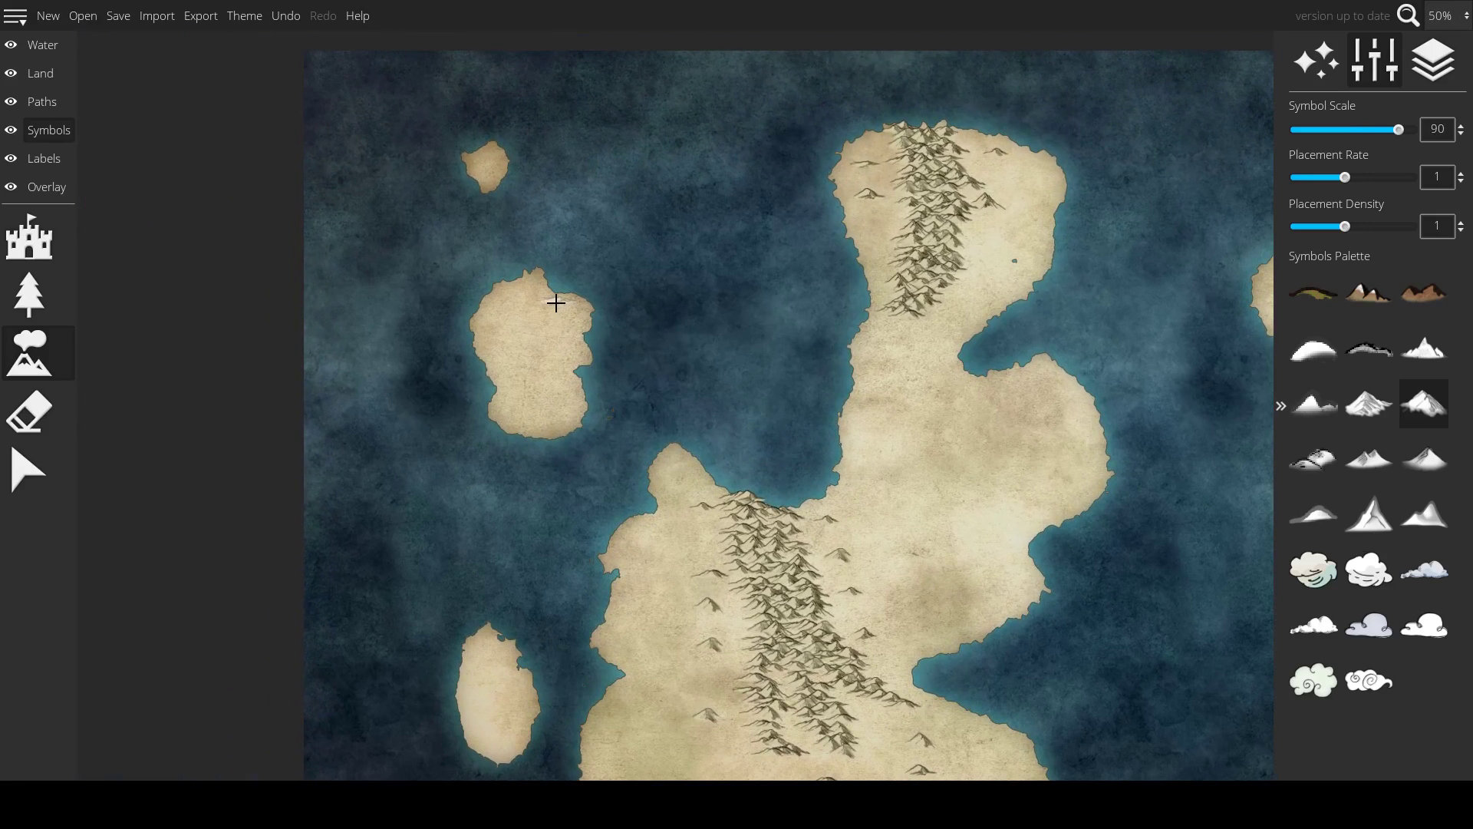
drag(638, 304, 777, 254)
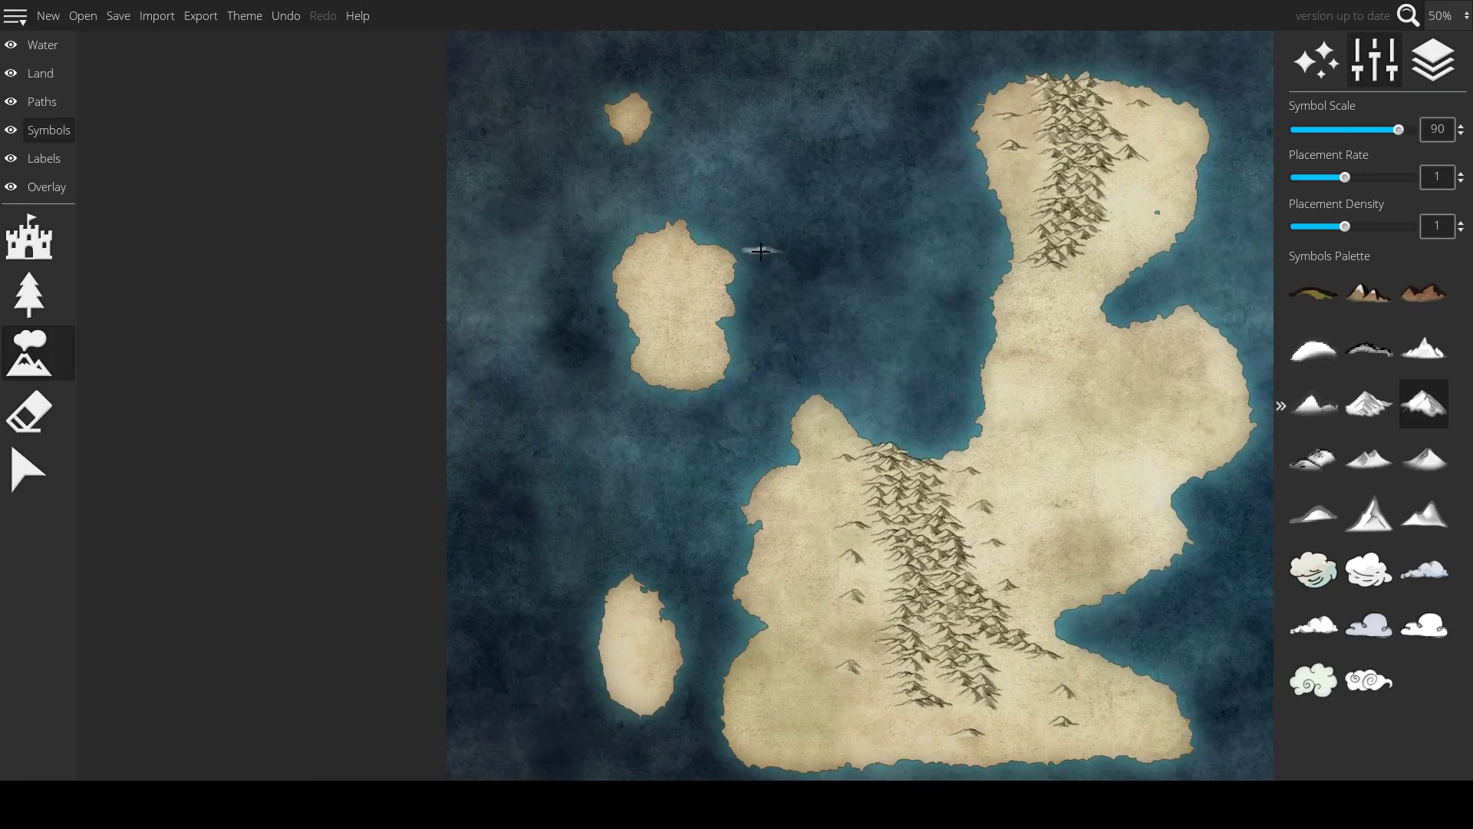
scroll(720, 250, up, 2)
scroll(666, 249, down, 1)
key(bracketleft)
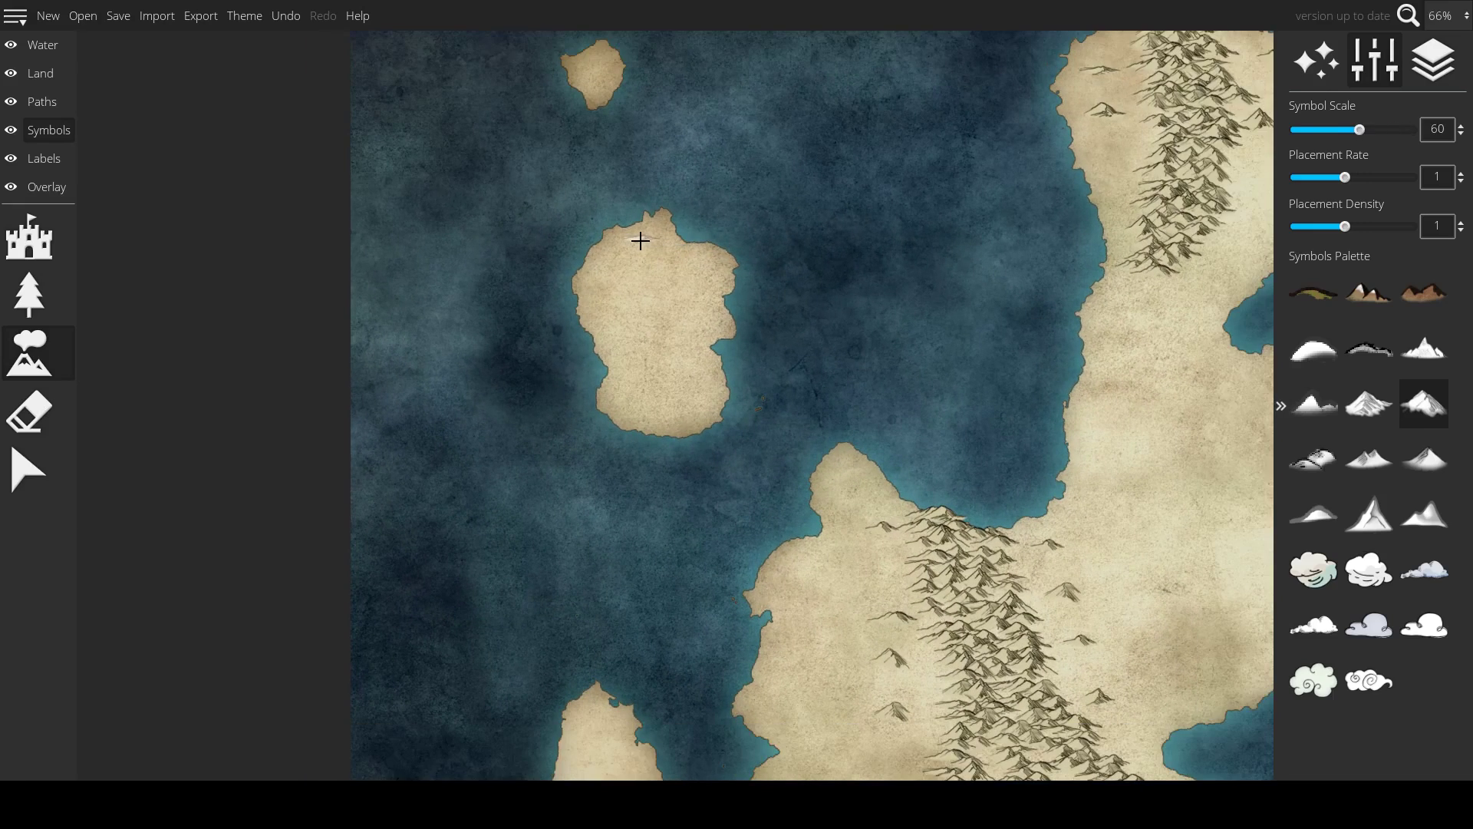
mouse_move(641, 243)
mouse_down()
mouse_move(719, 269)
mouse_move(666, 270)
mouse_move(709, 286)
mouse_move(704, 301)
mouse_move(612, 245)
mouse_move(592, 313)
mouse_move(592, 269)
mouse_move(586, 282)
mouse_move(663, 294)
mouse_move(632, 241)
mouse_up()
key(ctrl+z)
key(ctrl+z)
click(641, 238)
mouse_move(663, 228)
mouse_down()
mouse_move(709, 264)
mouse_move(614, 258)
mouse_move(599, 286)
mouse_move(648, 300)
mouse_move(589, 290)
mouse_move(597, 310)
mouse_move(682, 293)
mouse_up()
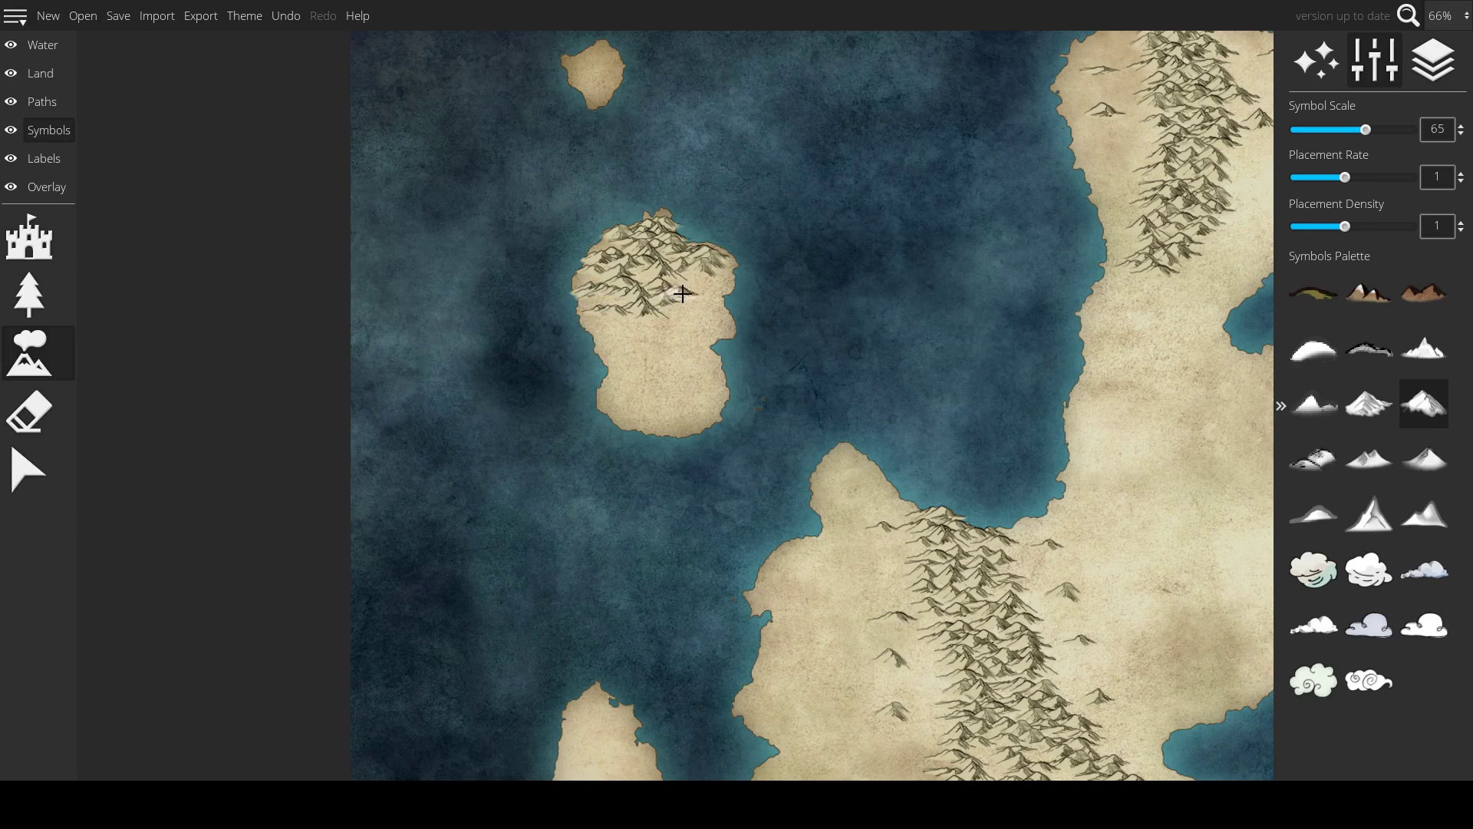
- Paint a short cluster of mountains near the northwestern shore of the small southwestern island
drag(679, 359, 683, 94)
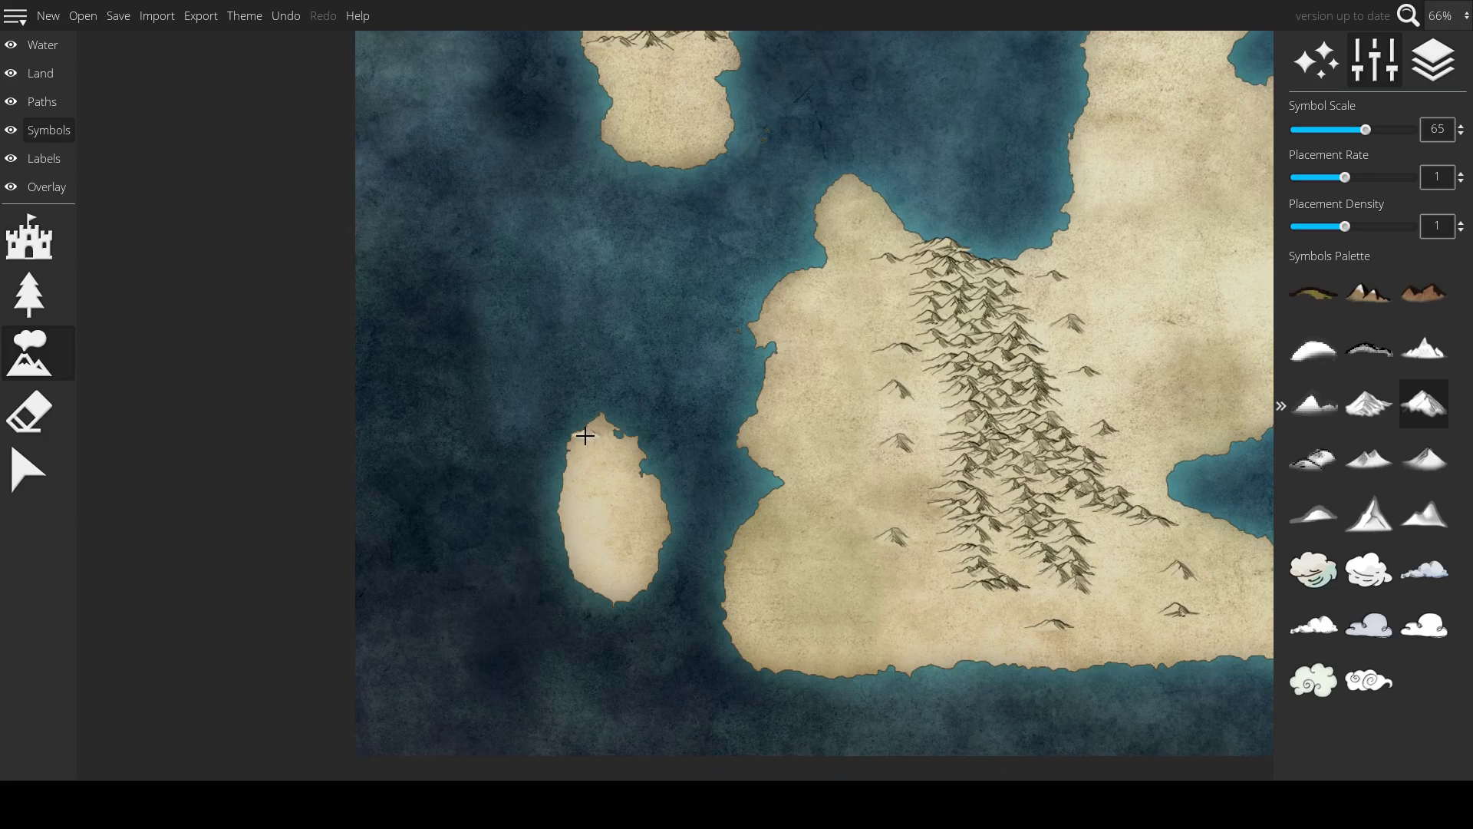
drag(591, 470, 602, 476)
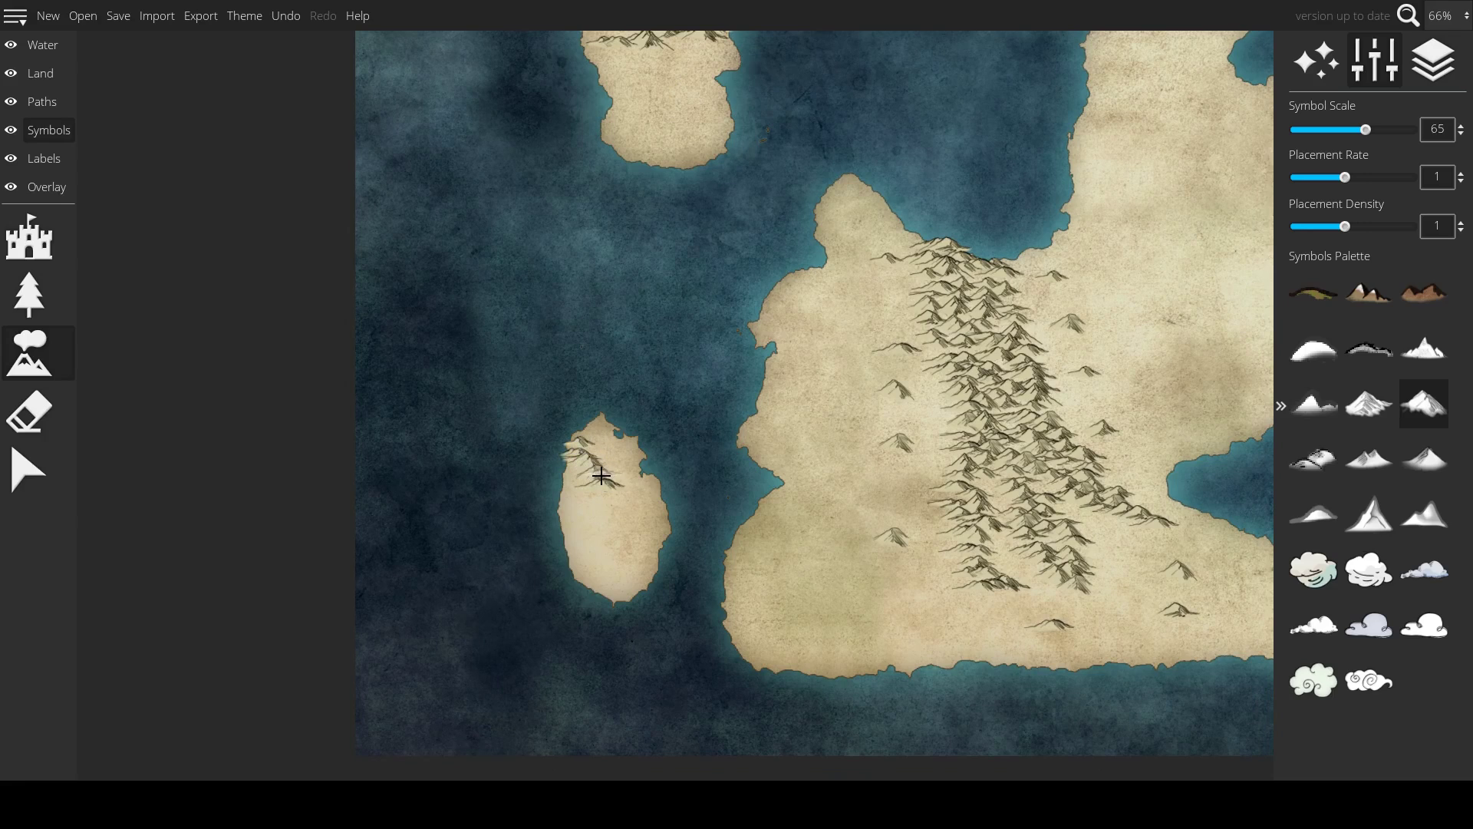
scroll(727, 544, down, 3)
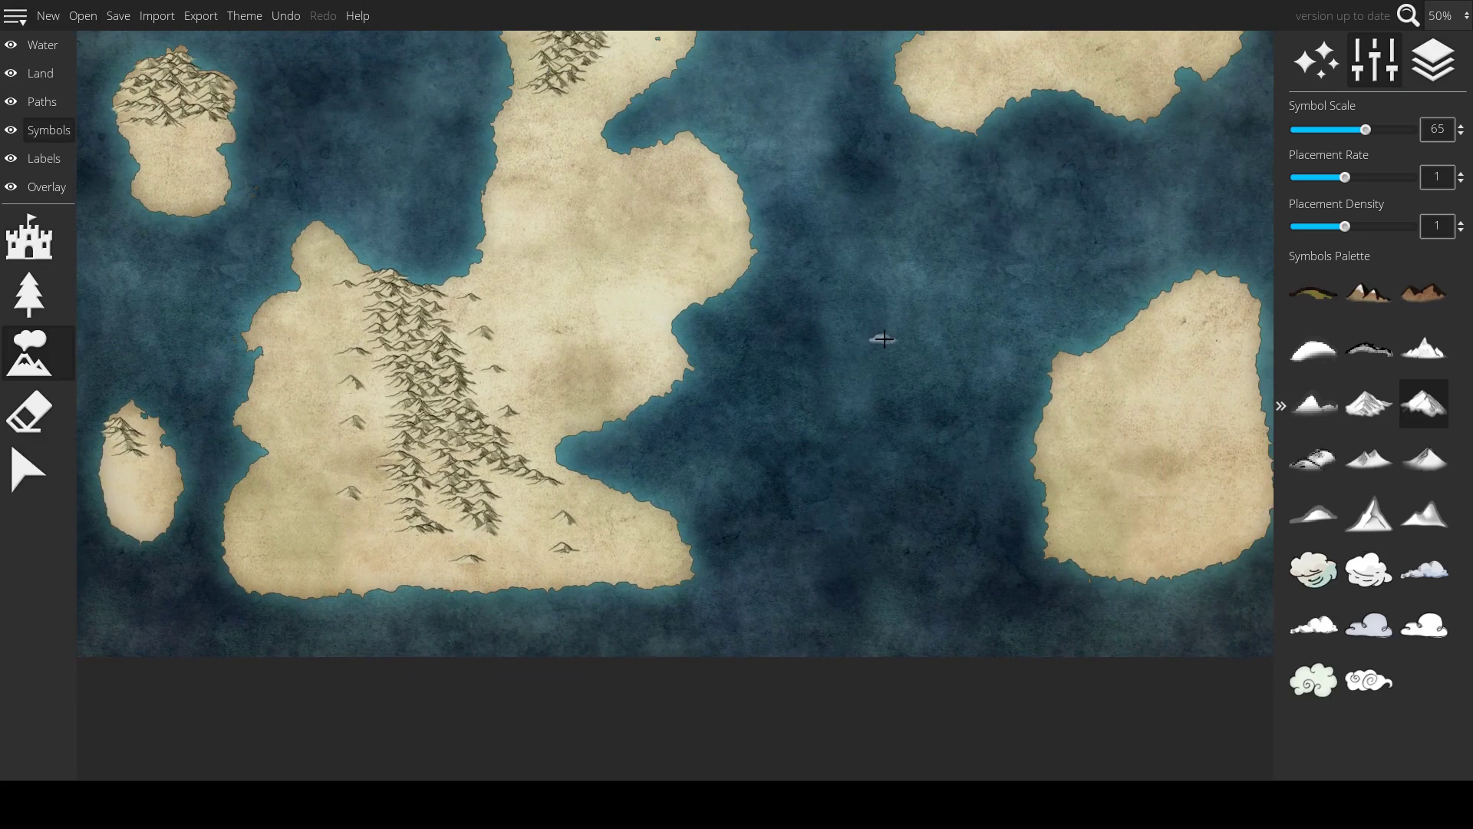
- Paint a dense mountain range from the northeastern landmass's northern coast toward its southeastern interior
drag(884, 339, 755, 523)
drag(745, 374, 551, 519)
scroll(711, 361, up, 1)
mouse_move(771, 206)
mouse_down()
mouse_move(799, 269)
mouse_move(785, 203)
mouse_move(779, 257)
mouse_move(760, 222)
mouse_move(802, 287)
mouse_move(814, 266)
mouse_move(795, 197)
mouse_move(818, 270)
mouse_move(864, 338)
mouse_move(765, 261)
mouse_move(729, 210)
mouse_up()
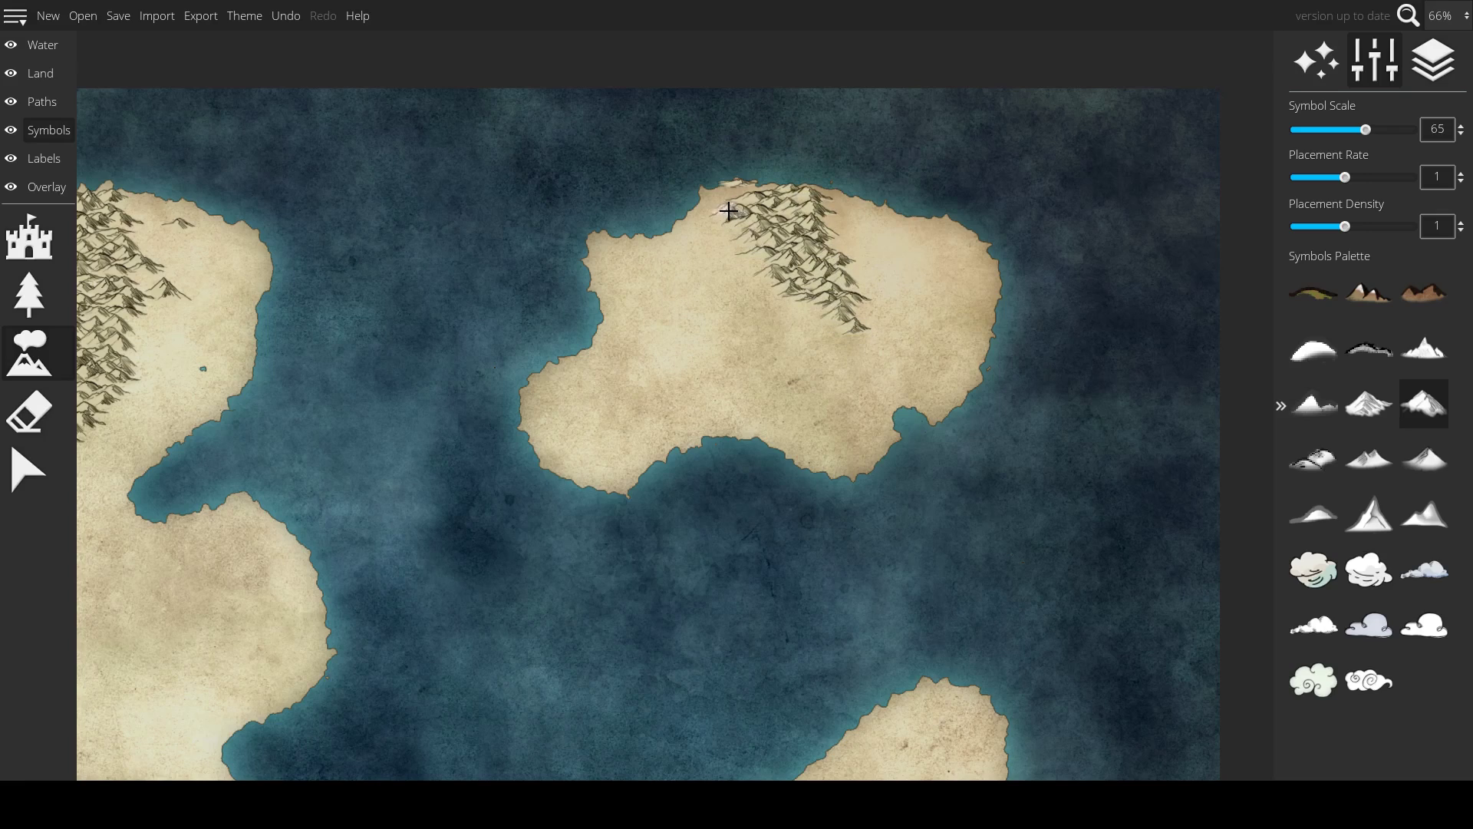
mouse_move(775, 264)
mouse_down()
mouse_move(865, 354)
mouse_move(821, 326)
mouse_move(835, 369)
mouse_move(822, 329)
mouse_move(848, 364)
mouse_move(858, 313)
mouse_move(895, 340)
mouse_move(835, 357)
mouse_up()
- Paint a curved mountain range on the southeastern landmass, bending inland from its northeastern shore and back to the eastern coast
scroll(799, 385, down, 8)
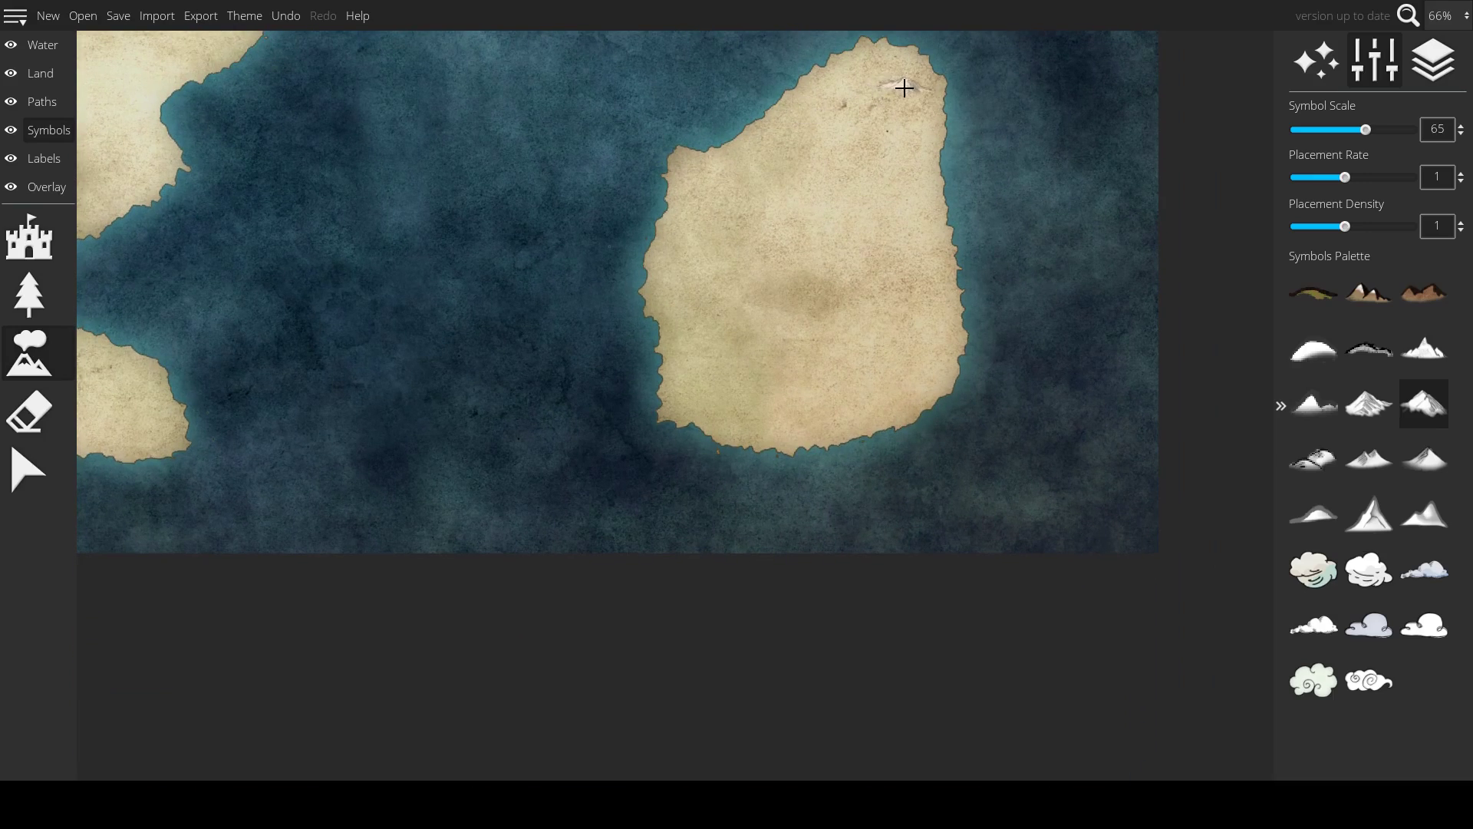
mouse_move(920, 83)
mouse_down()
mouse_move(852, 174)
mouse_move(883, 253)
mouse_up()
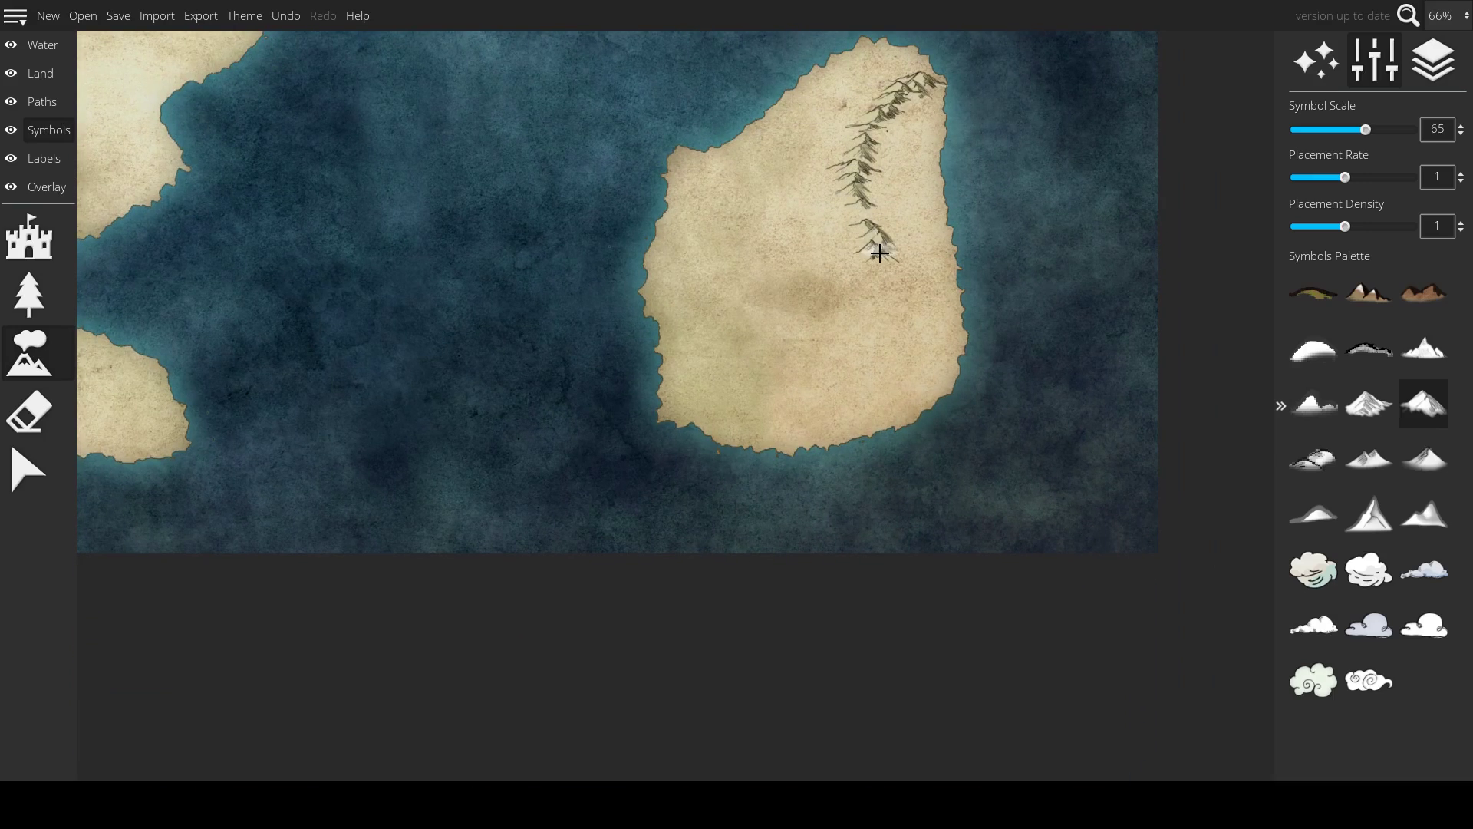
mouse_move(860, 145)
mouse_down()
mouse_move(868, 251)
mouse_move(947, 294)
mouse_move(870, 209)
mouse_move(925, 280)
mouse_move(946, 283)
mouse_move(896, 283)
mouse_move(845, 231)
mouse_move(839, 159)
mouse_up()
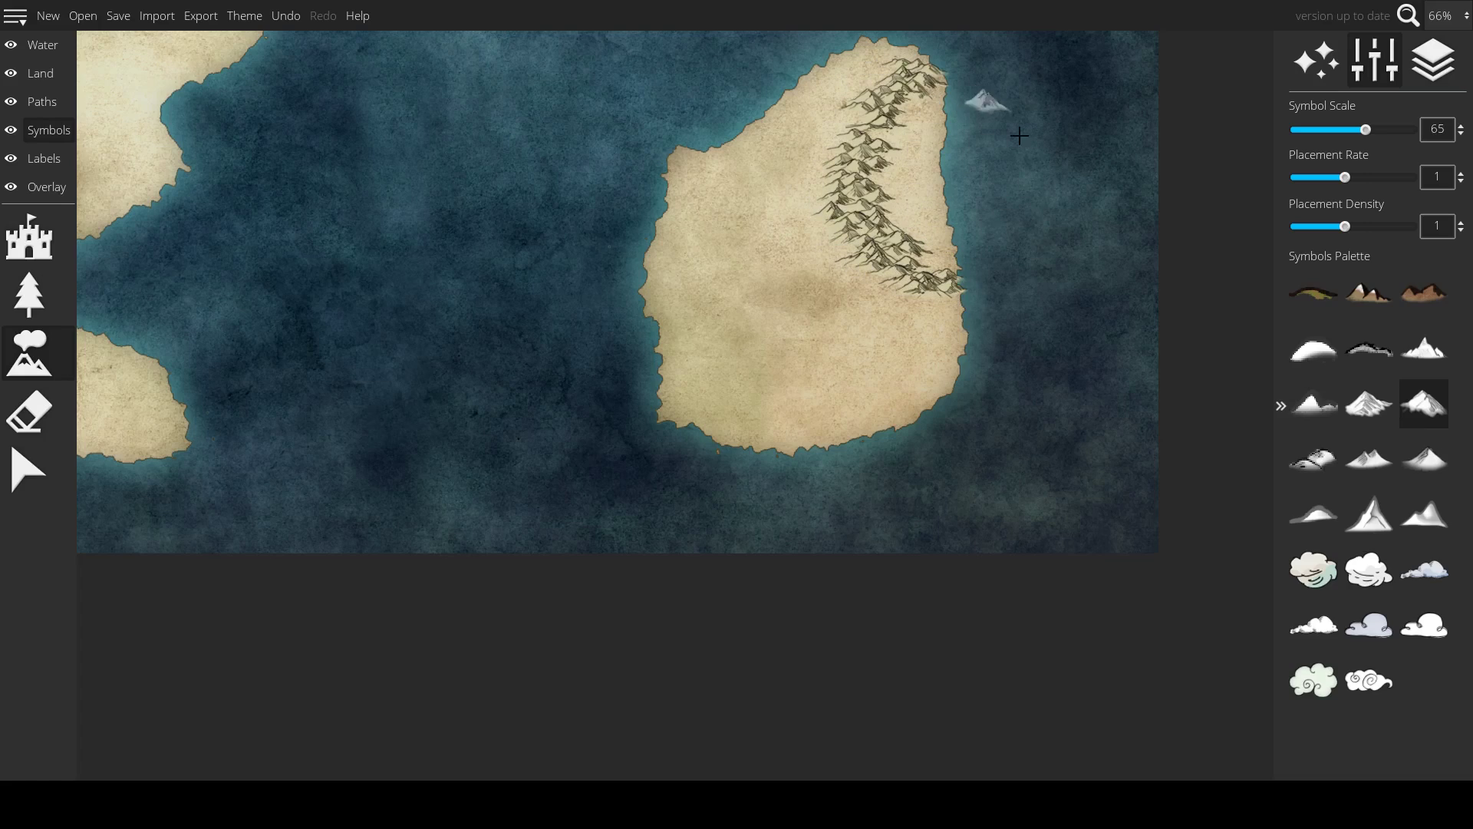
mouse_move(845, 240)
mouse_down()
mouse_move(839, 279)
mouse_move(858, 303)
mouse_move(877, 310)
mouse_move(841, 272)
mouse_move(883, 300)
mouse_move(821, 253)
mouse_move(803, 265)
mouse_move(815, 331)
mouse_move(931, 338)
mouse_up()
- Place isolated mountains around the southeastern landmass's range, three to its west and two to its south
click(777, 214)
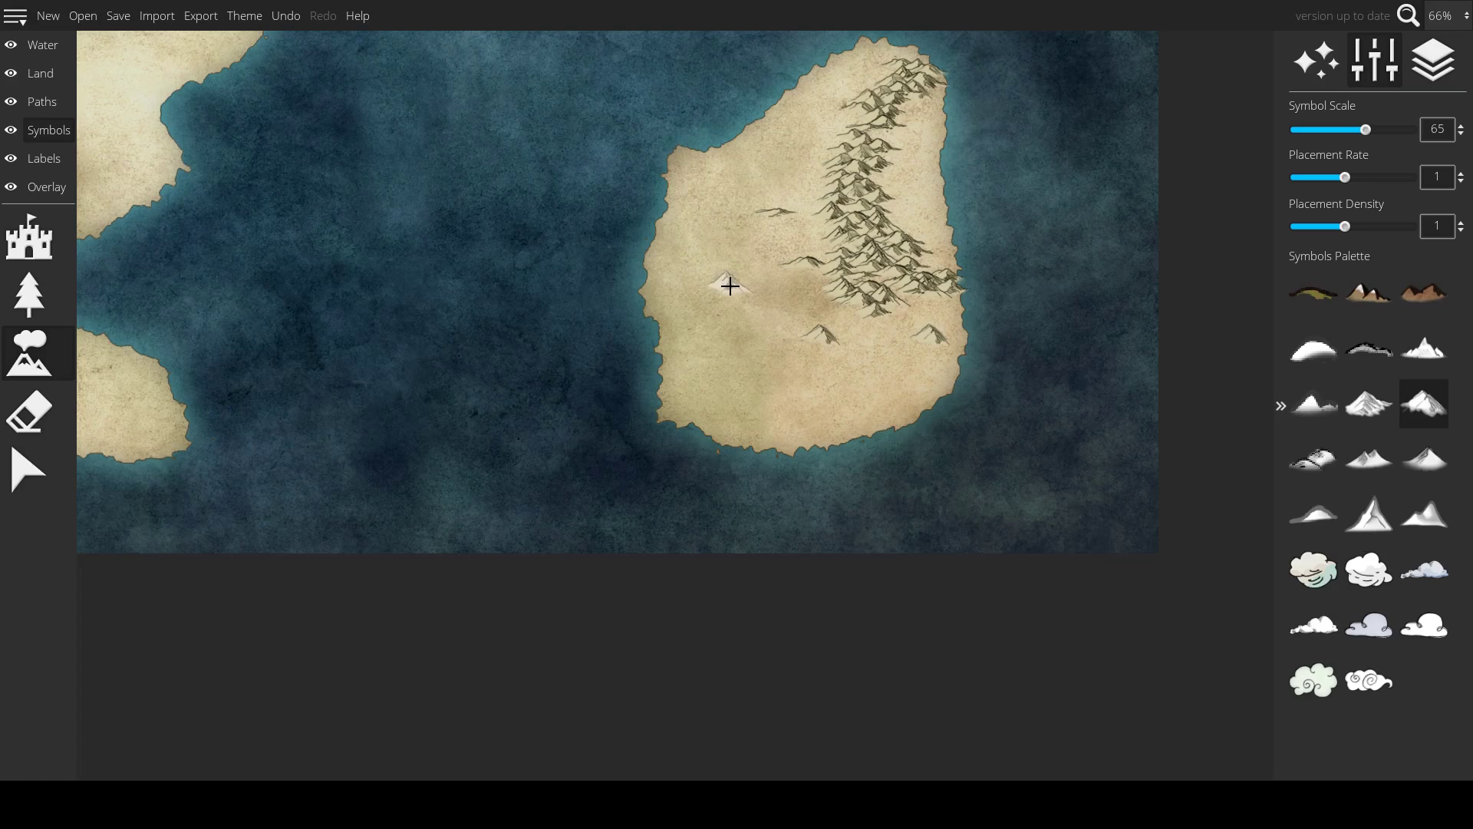
scroll(730, 285, down, 2)
scroll(731, 285, up, 2)
click(801, 142)
scroll(645, 300, down, 2)
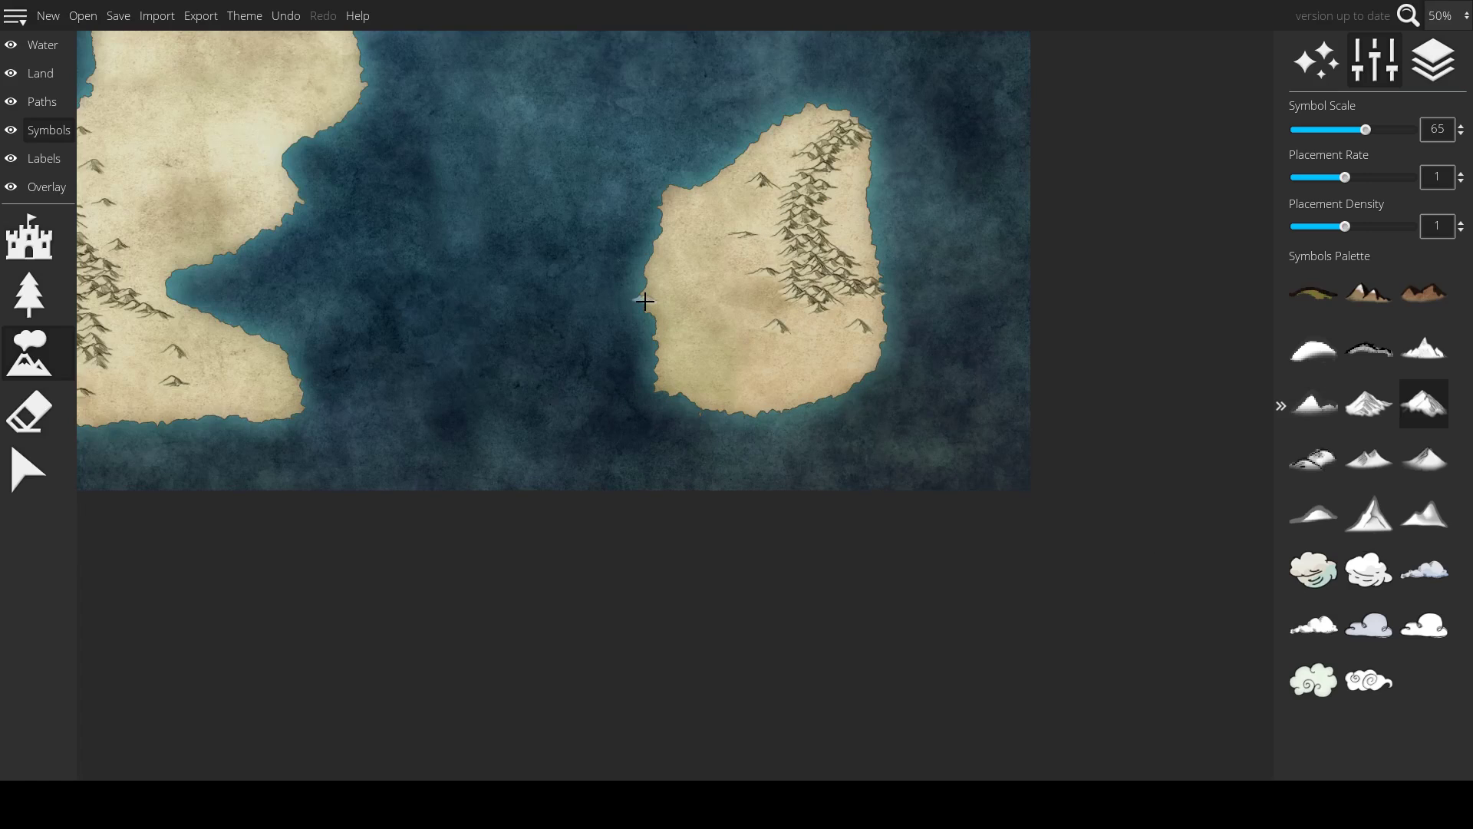
- Scatter small groups and single mountains across the large continent's central area, between its northern and southern ranges
scroll(808, 286, up, 2)
drag(618, 283, 1088, 427)
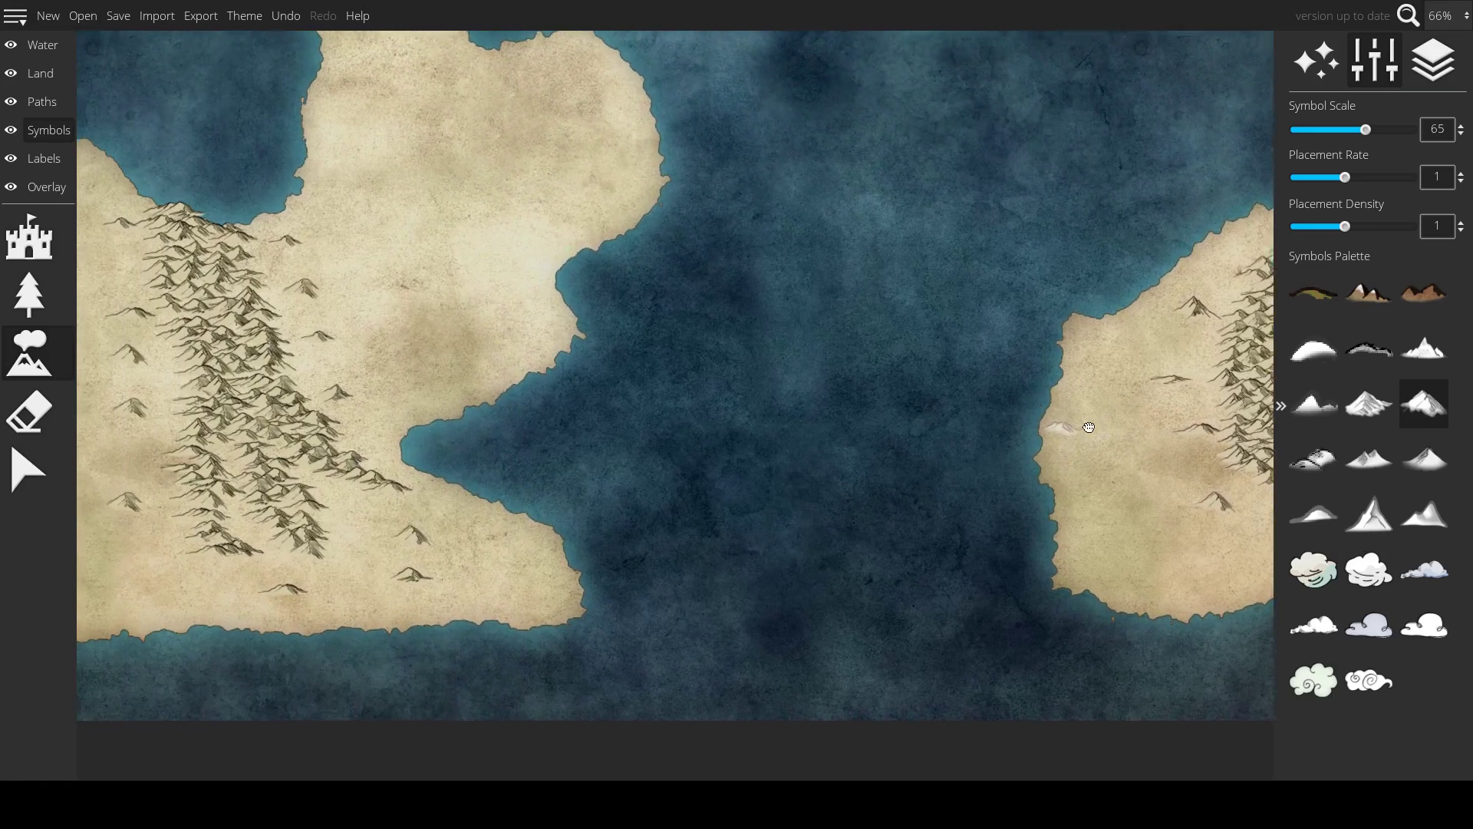
scroll(464, 339, down, 4)
scroll(481, 325, up, 2)
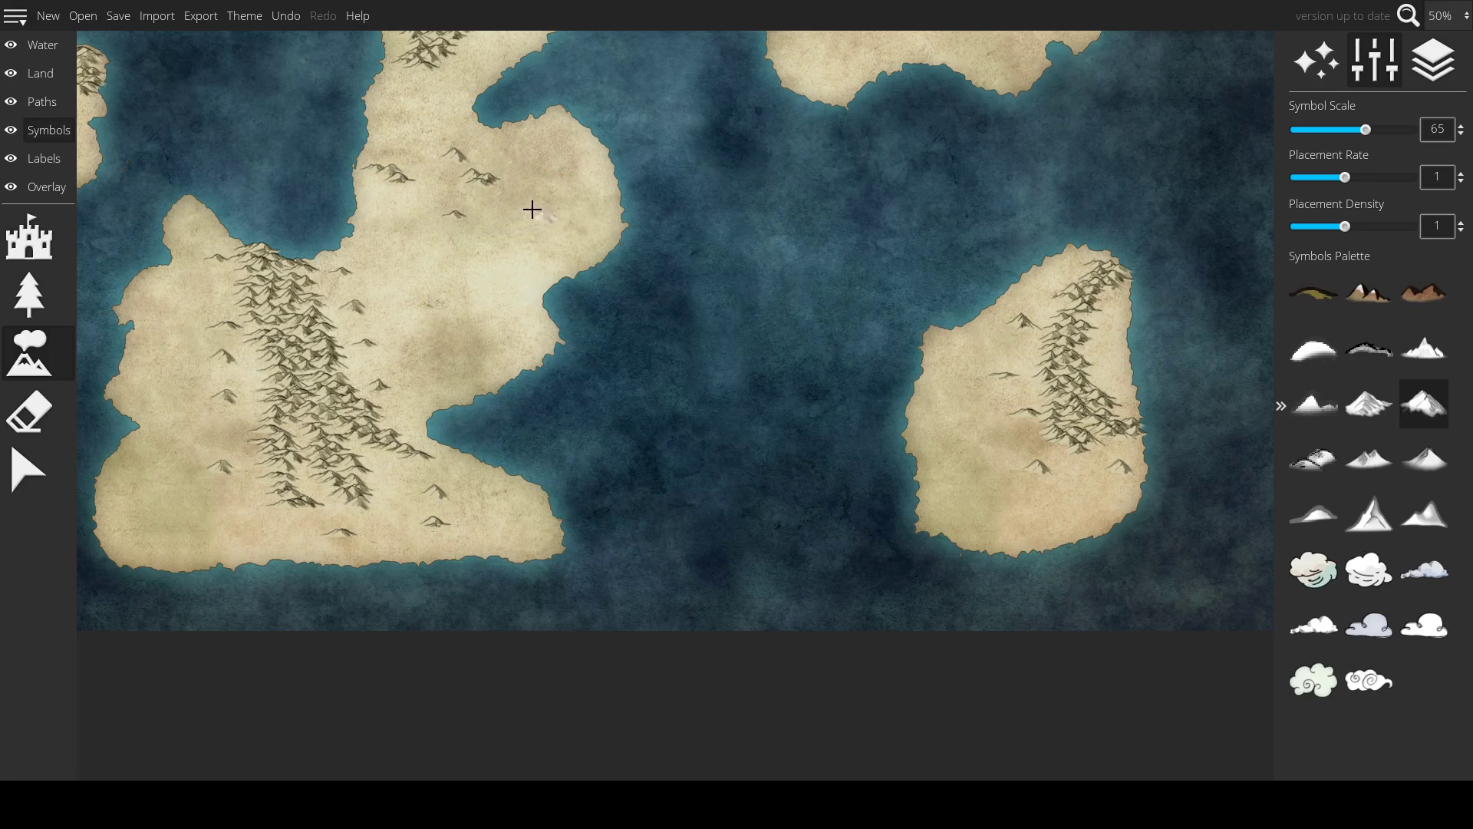
drag(653, 440, 891, 648)
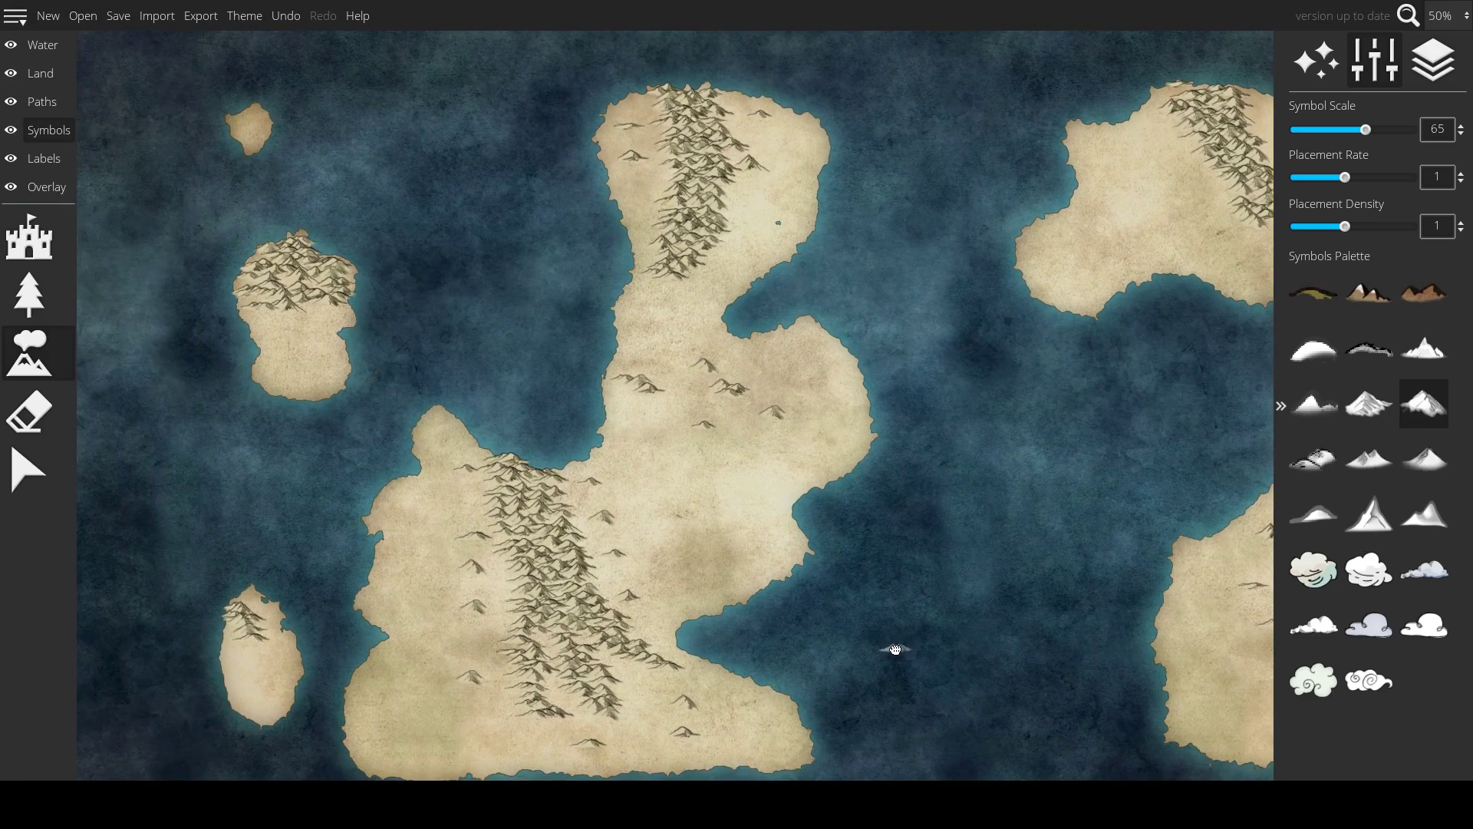
- Line the large continent's northern mountain range with small hill symbols and scatter a few more hills to its east and west
click(1313, 459)
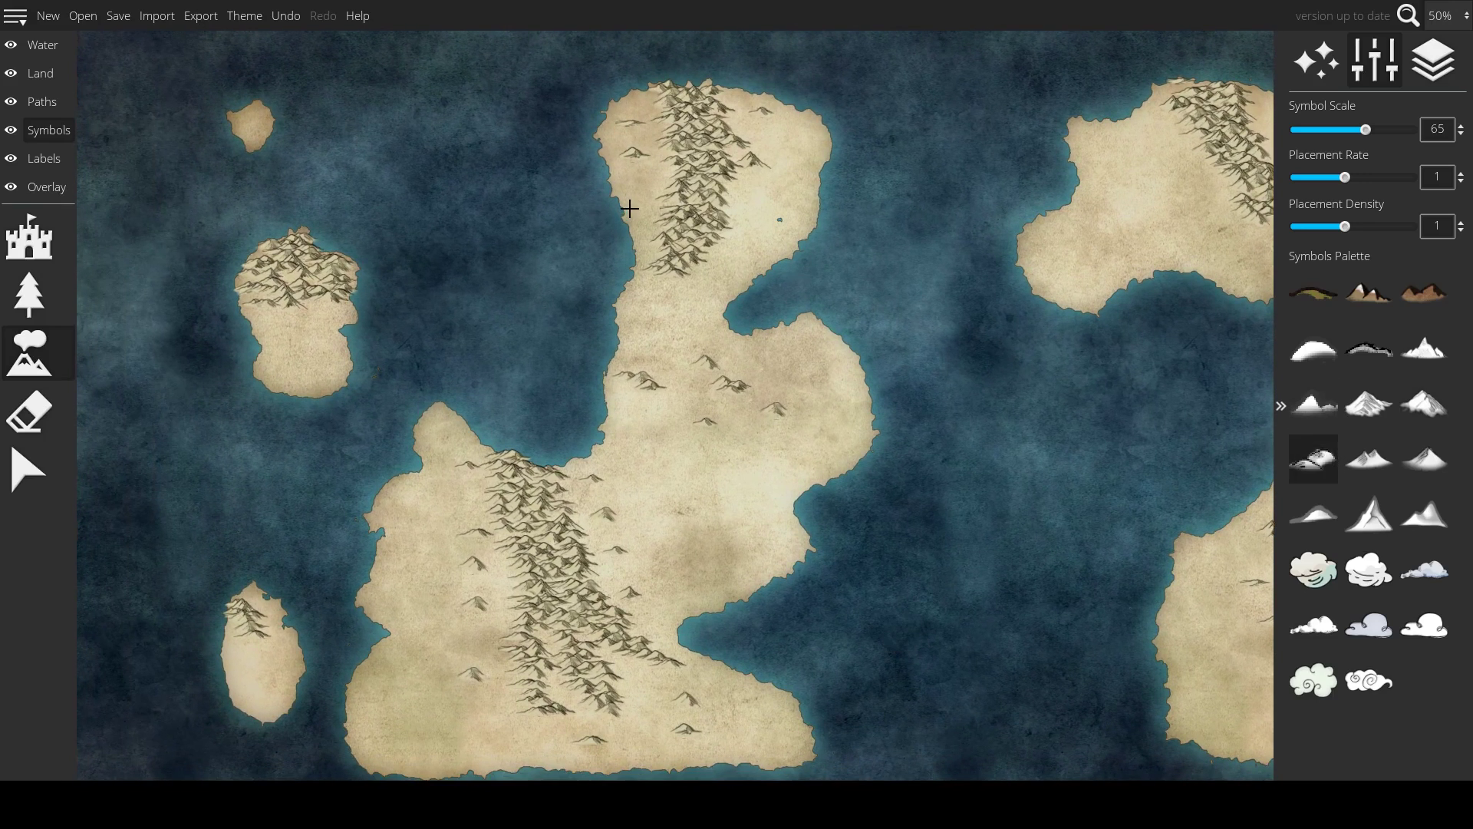
scroll(629, 208, up, 3)
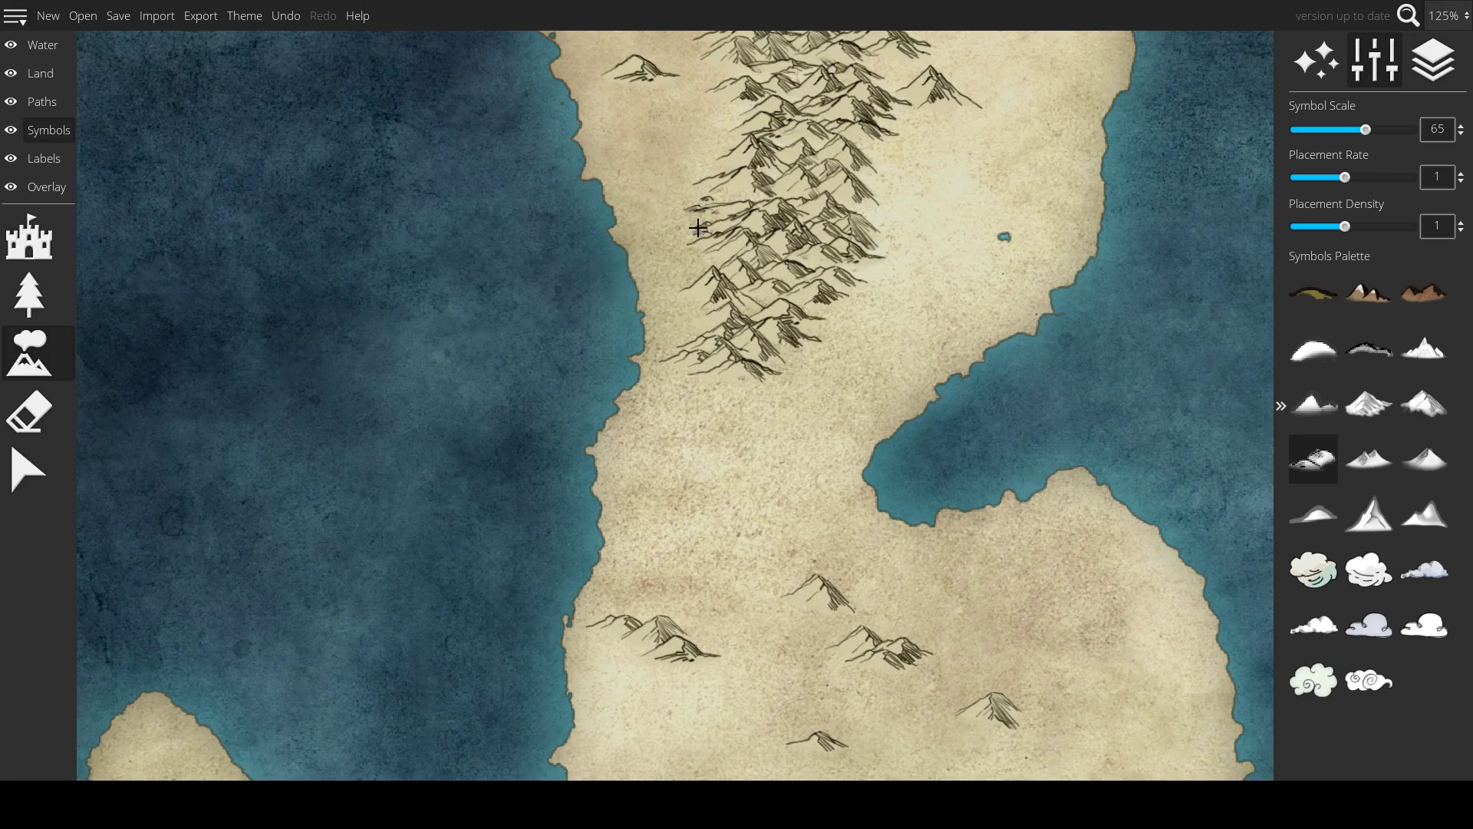
mouse_move(705, 317)
mouse_down()
mouse_move(687, 285)
mouse_move(687, 339)
mouse_move(785, 368)
mouse_move(771, 378)
mouse_move(815, 329)
mouse_move(793, 376)
mouse_move(874, 254)
mouse_move(875, 163)
mouse_move(928, 126)
mouse_move(896, 116)
mouse_move(889, 70)
mouse_move(897, 87)
mouse_move(828, 261)
mouse_move(825, 244)
mouse_move(855, 240)
mouse_move(821, 228)
mouse_move(862, 228)
mouse_move(902, 257)
mouse_move(811, 146)
mouse_move(827, 182)
mouse_move(782, 98)
mouse_move(847, 209)
mouse_move(871, 185)
mouse_move(851, 136)
mouse_move(925, 140)
mouse_move(874, 131)
mouse_move(880, 158)
mouse_move(980, 239)
mouse_move(963, 349)
mouse_up()
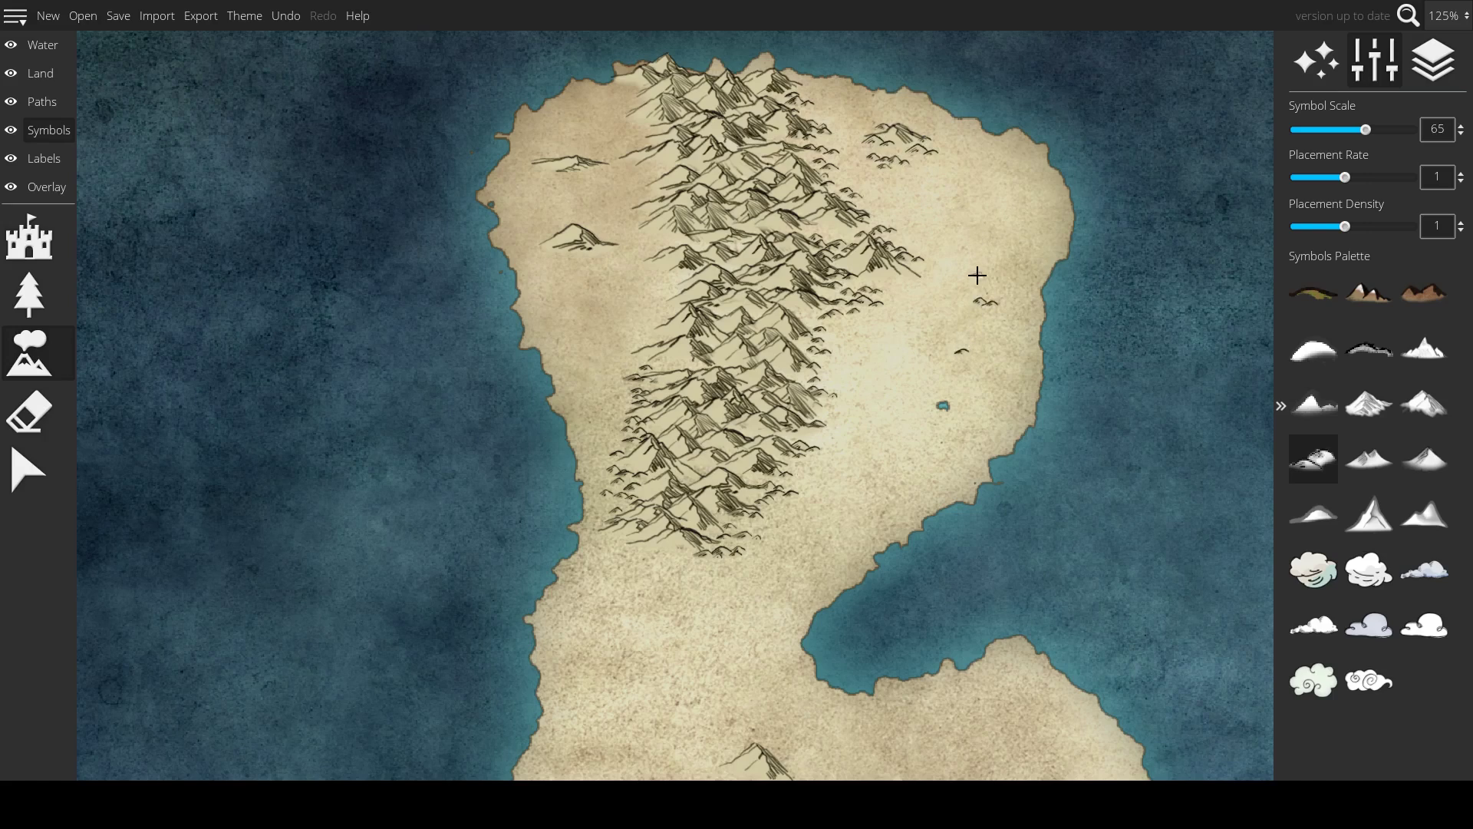
mouse_move(977, 275)
mouse_down()
mouse_move(1016, 304)
mouse_move(998, 371)
mouse_move(893, 453)
mouse_move(884, 351)
mouse_up()
mouse_move(599, 296)
mouse_down()
mouse_move(622, 359)
mouse_move(650, 338)
mouse_move(652, 375)
mouse_move(659, 271)
mouse_move(678, 302)
mouse_move(648, 229)
mouse_move(645, 161)
mouse_move(647, 200)
mouse_move(621, 155)
mouse_move(628, 127)
mouse_move(635, 178)
mouse_move(614, 115)
mouse_move(625, 90)
mouse_move(621, 139)
mouse_move(566, 133)
mouse_move(601, 204)
mouse_move(544, 204)
mouse_move(585, 335)
mouse_up()
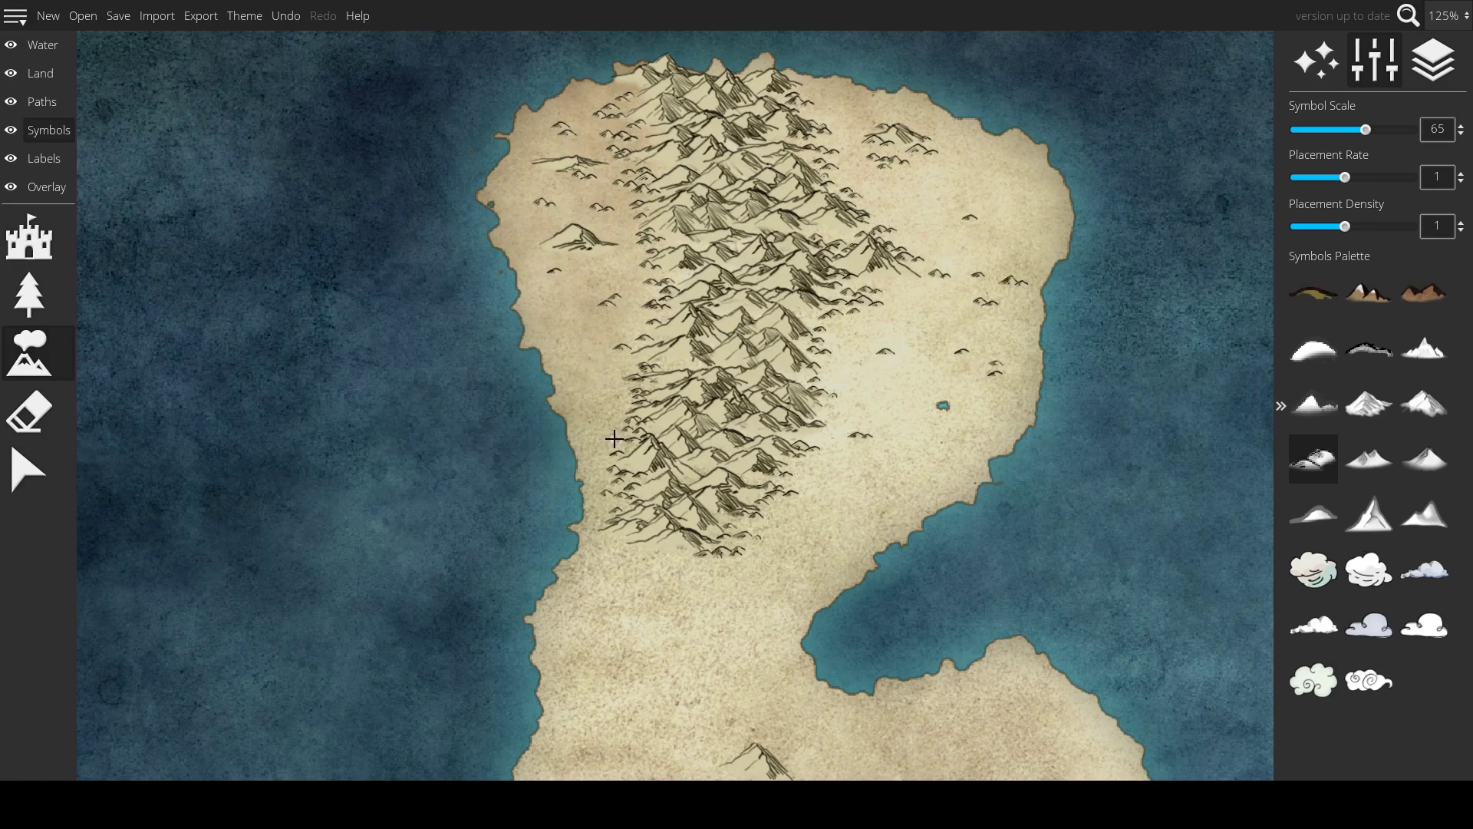
- Scatter small hills across the large continent's narrow neck, just south of the northern mountain range
scroll(611, 439, down, 1)
drag(631, 531, 601, 304)
click(550, 334)
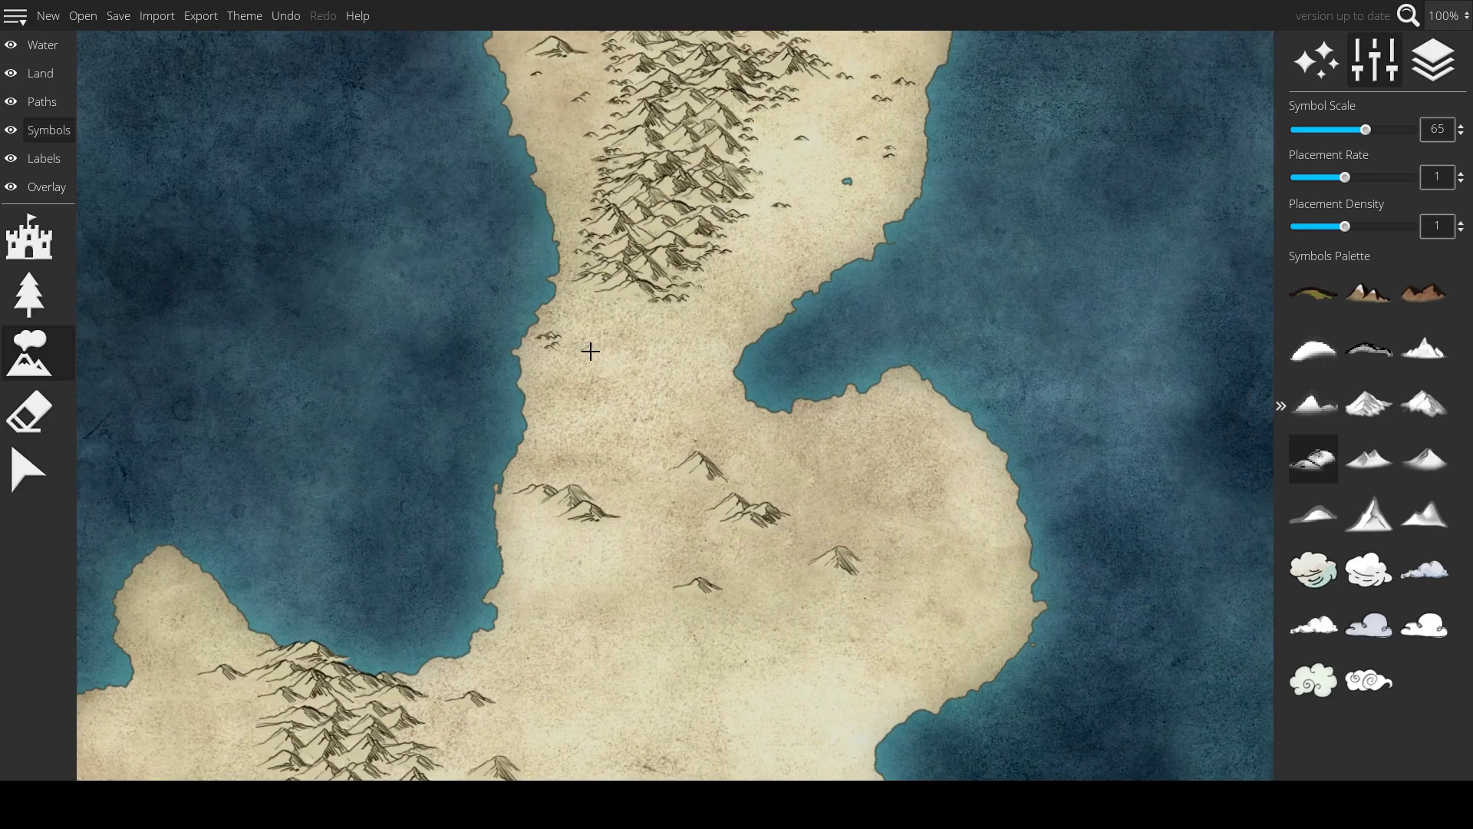
click(623, 380)
click(682, 357)
click(633, 327)
click(716, 396)
click(743, 283)
- Surround the scattered central mountains of the large continent with small hills and add a few single hills nearby
click(649, 464)
mouse_move(729, 499)
mouse_down()
mouse_move(690, 485)
mouse_move(731, 505)
mouse_move(707, 454)
mouse_up()
click(742, 496)
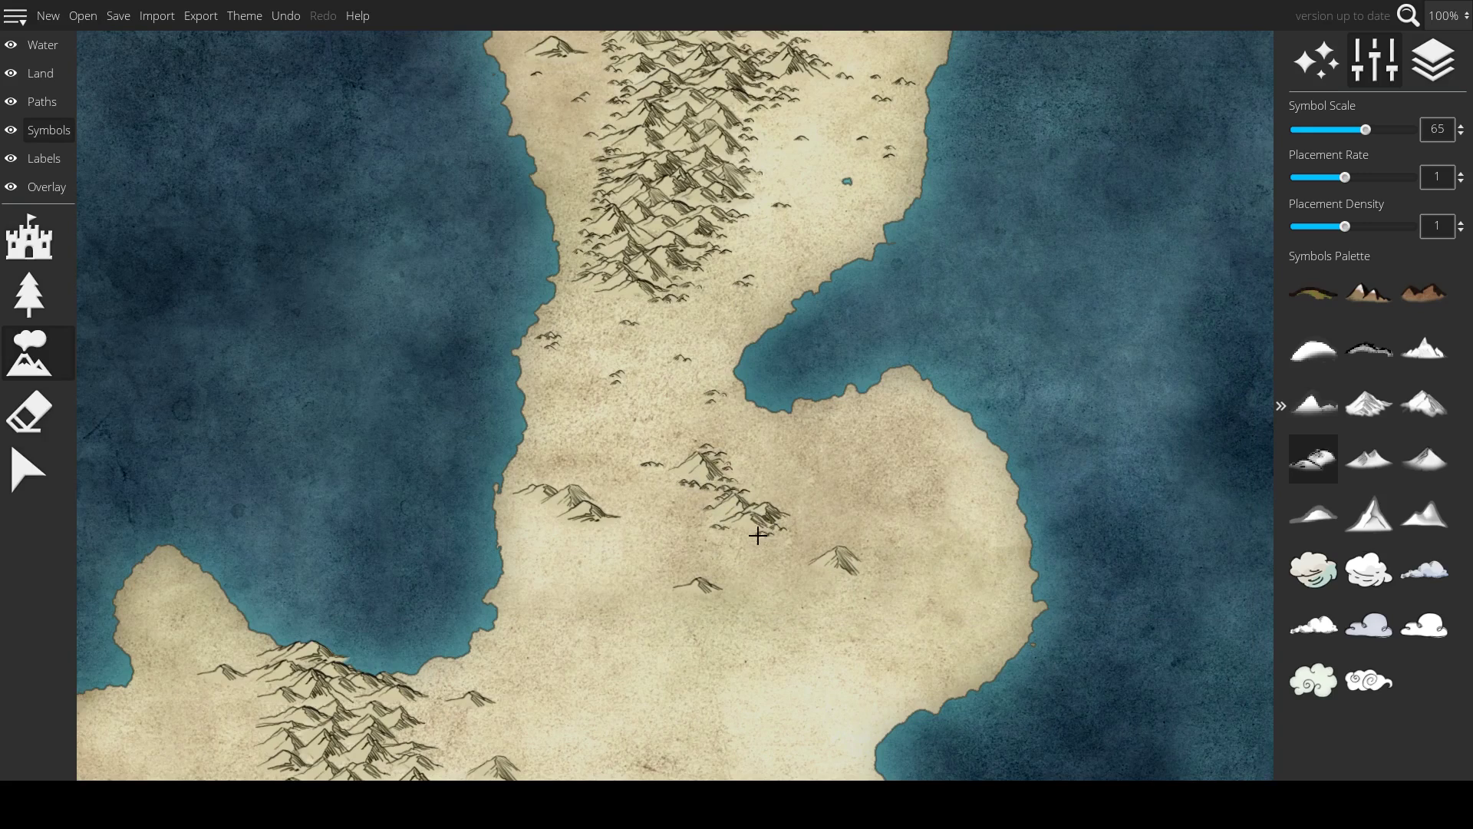
mouse_move(758, 534)
mouse_down()
mouse_move(828, 564)
mouse_move(807, 556)
mouse_move(829, 542)
mouse_move(846, 577)
mouse_up()
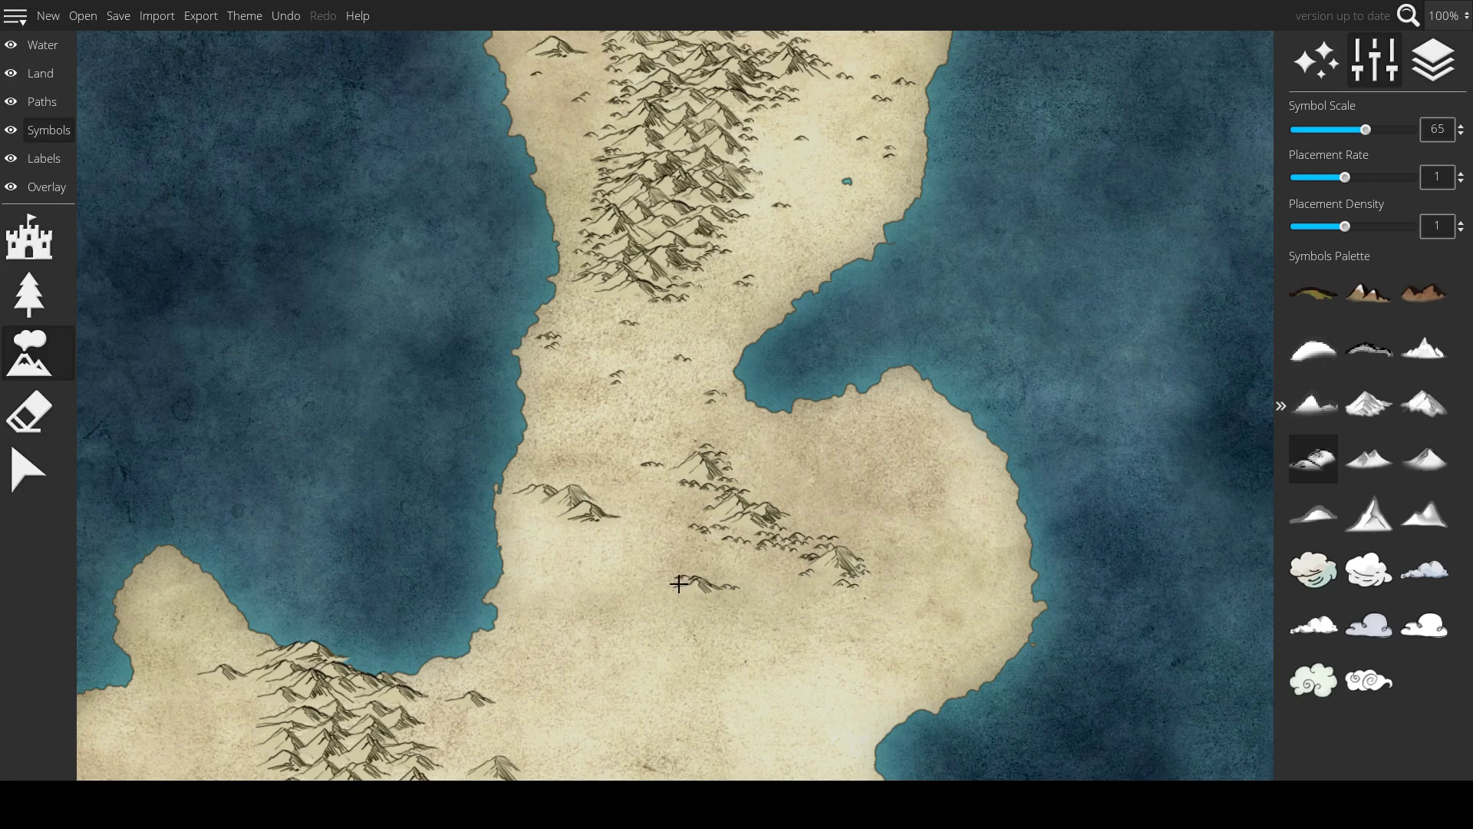
drag(679, 584, 716, 596)
mouse_move(612, 532)
mouse_down()
mouse_move(537, 516)
mouse_move(511, 497)
mouse_move(516, 482)
mouse_move(619, 500)
mouse_up()
click(577, 429)
click(915, 473)
click(926, 535)
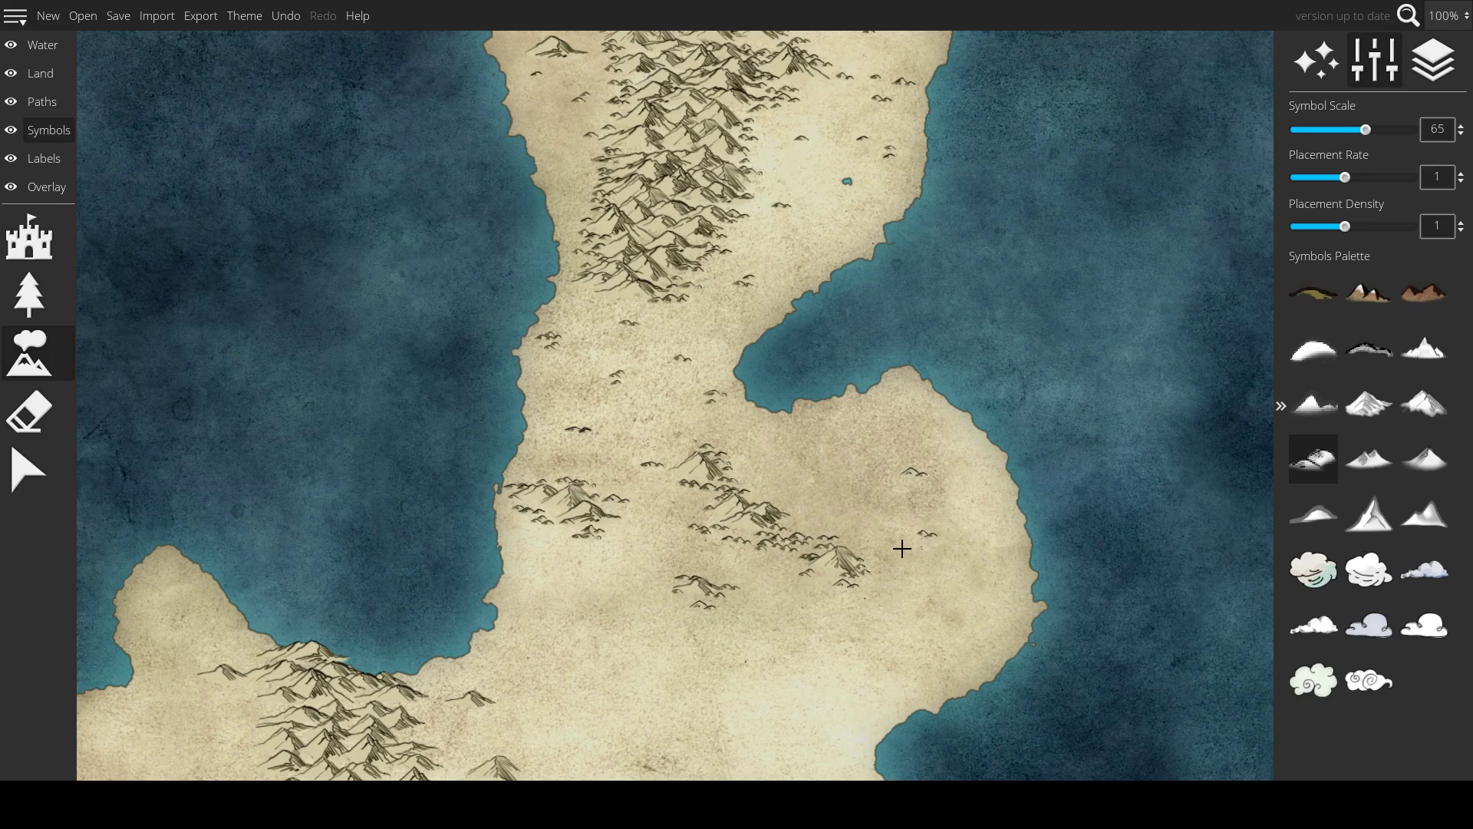
- Scatter small hills across the large continent's open plain, between the southern mountain range and the eastern coast
drag(877, 620, 675, 335)
click(597, 400)
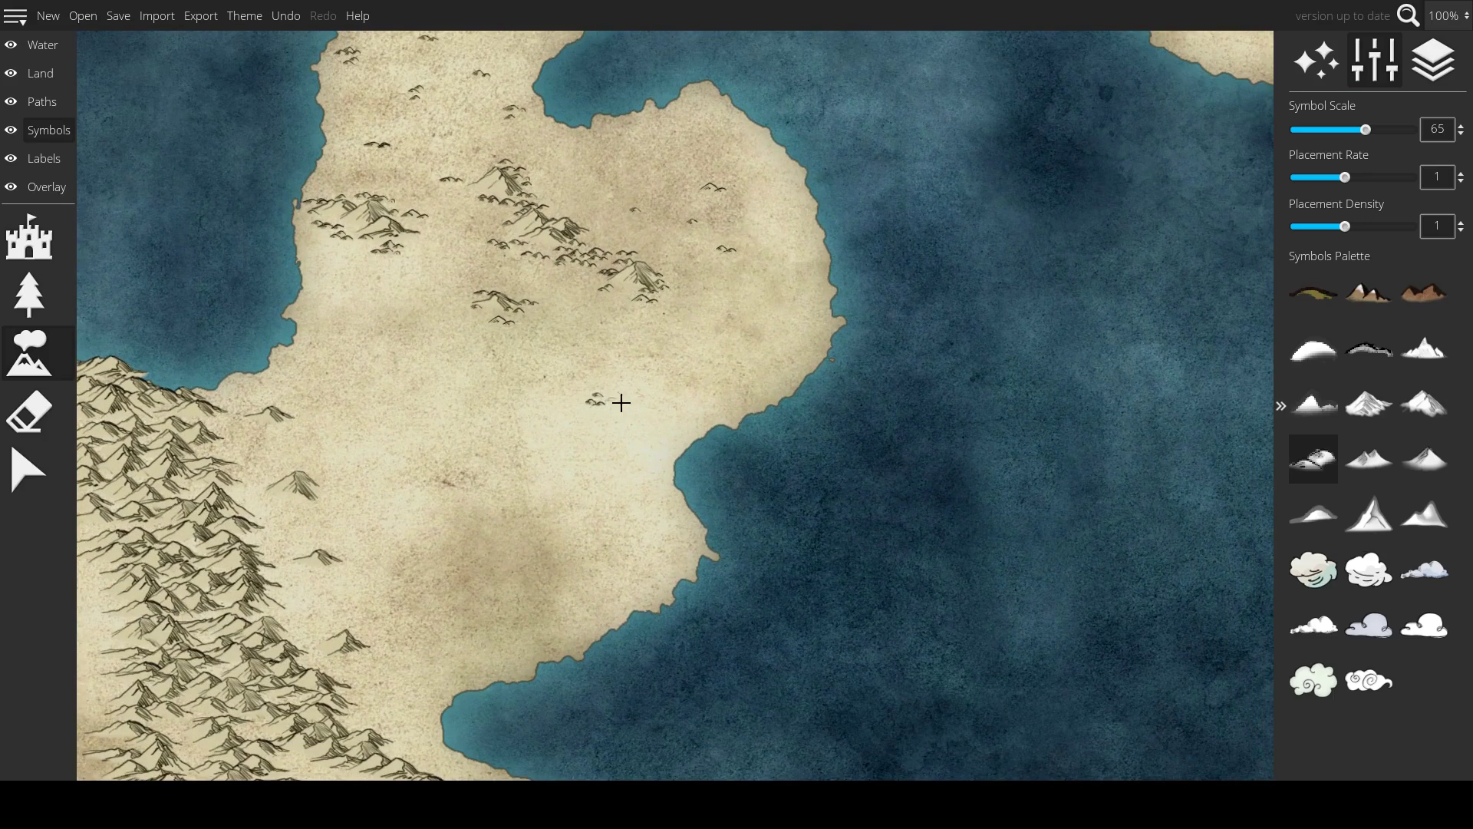
click(637, 409)
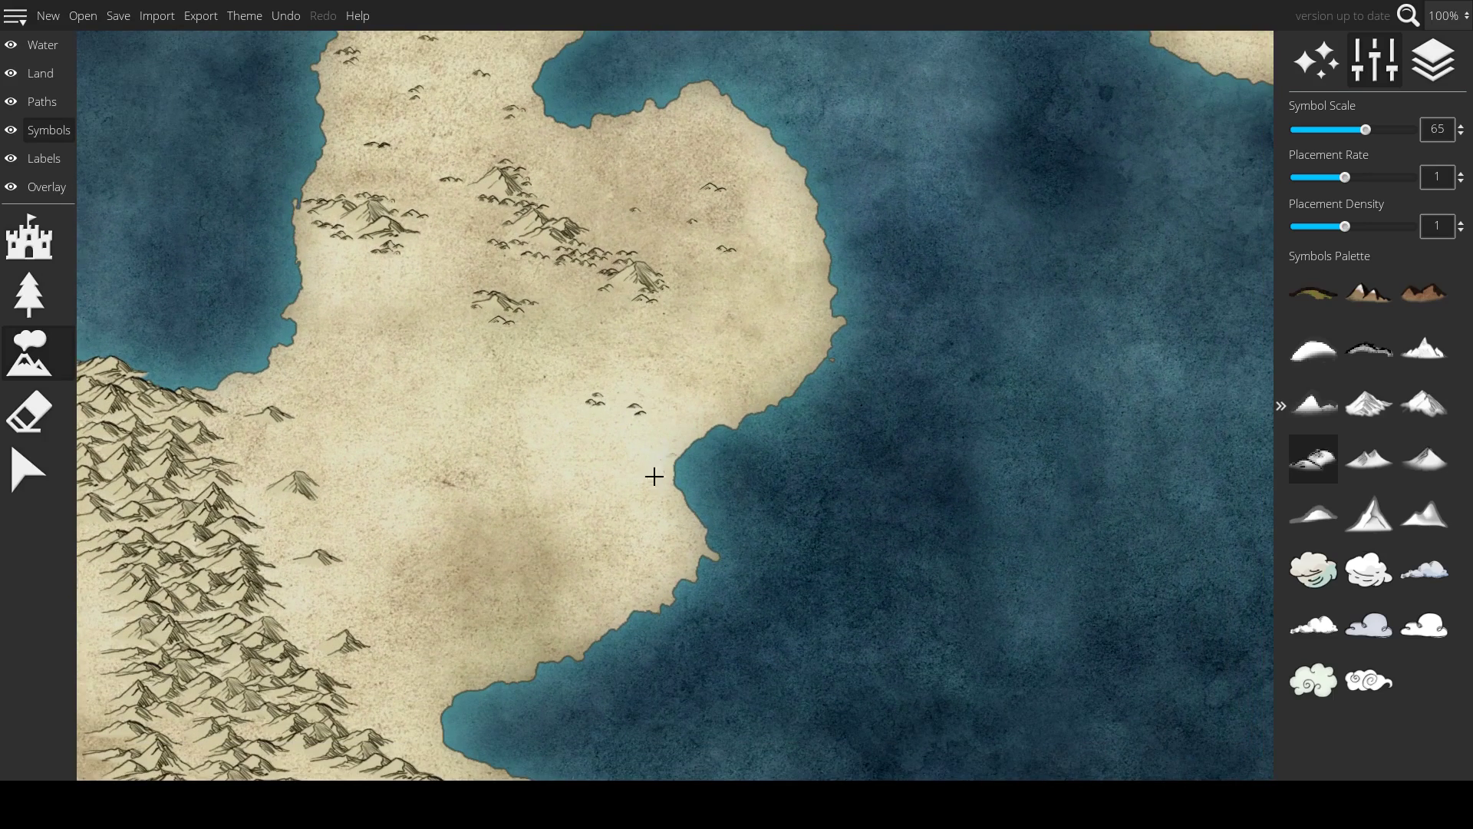
click(413, 581)
click(460, 594)
click(435, 494)
click(388, 428)
click(432, 452)
click(460, 386)
click(347, 372)
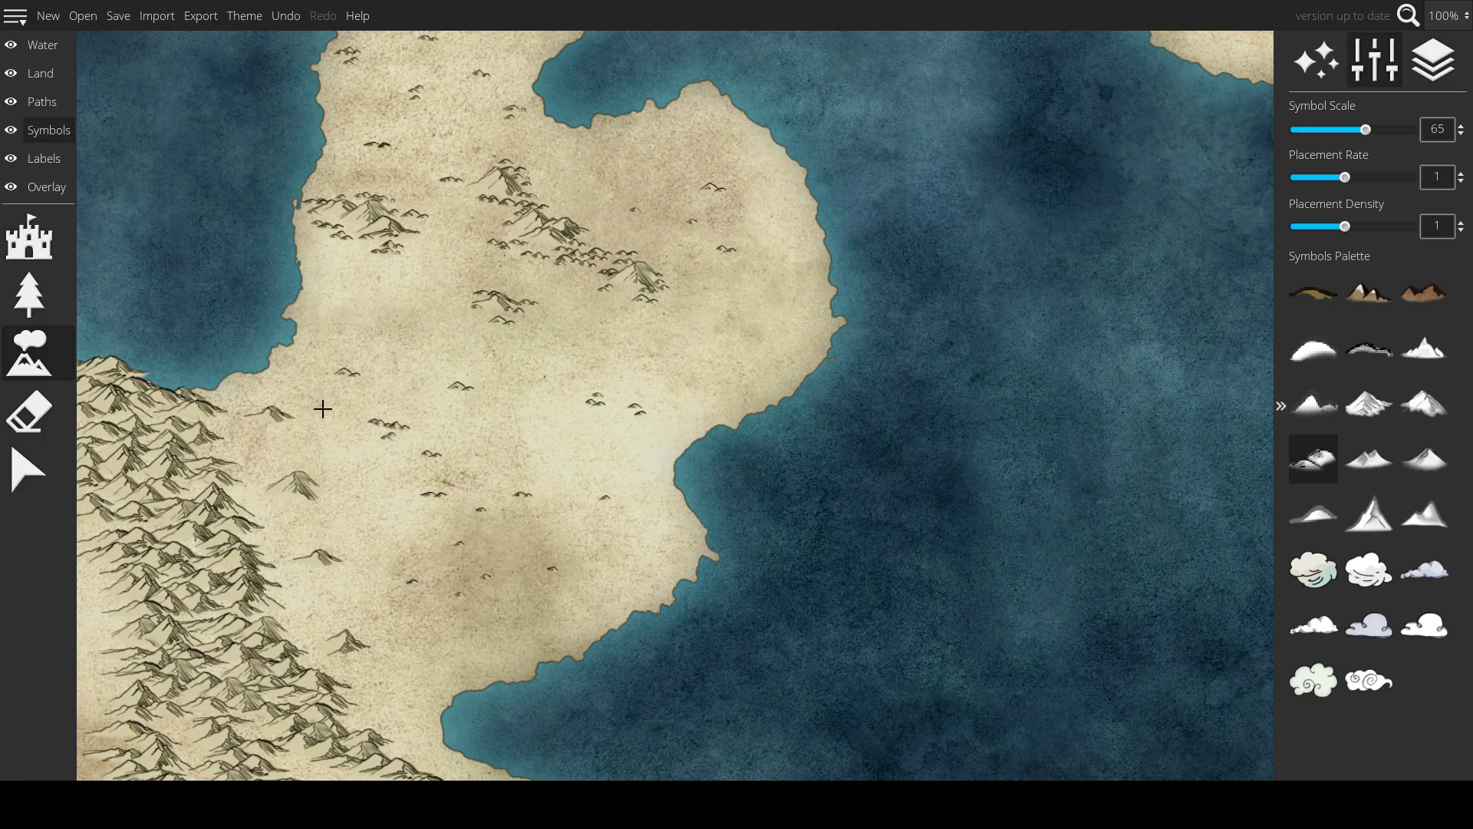
- Paint foothills along the eastern edge of the large continent's southern range, from its northern end to its southeastern spur
mouse_move(248, 405)
mouse_down()
mouse_move(274, 424)
mouse_move(210, 415)
mouse_move(226, 470)
mouse_move(240, 452)
mouse_move(257, 518)
mouse_move(187, 486)
mouse_move(192, 441)
mouse_move(273, 546)
mouse_move(294, 513)
mouse_move(278, 505)
mouse_move(316, 504)
mouse_up()
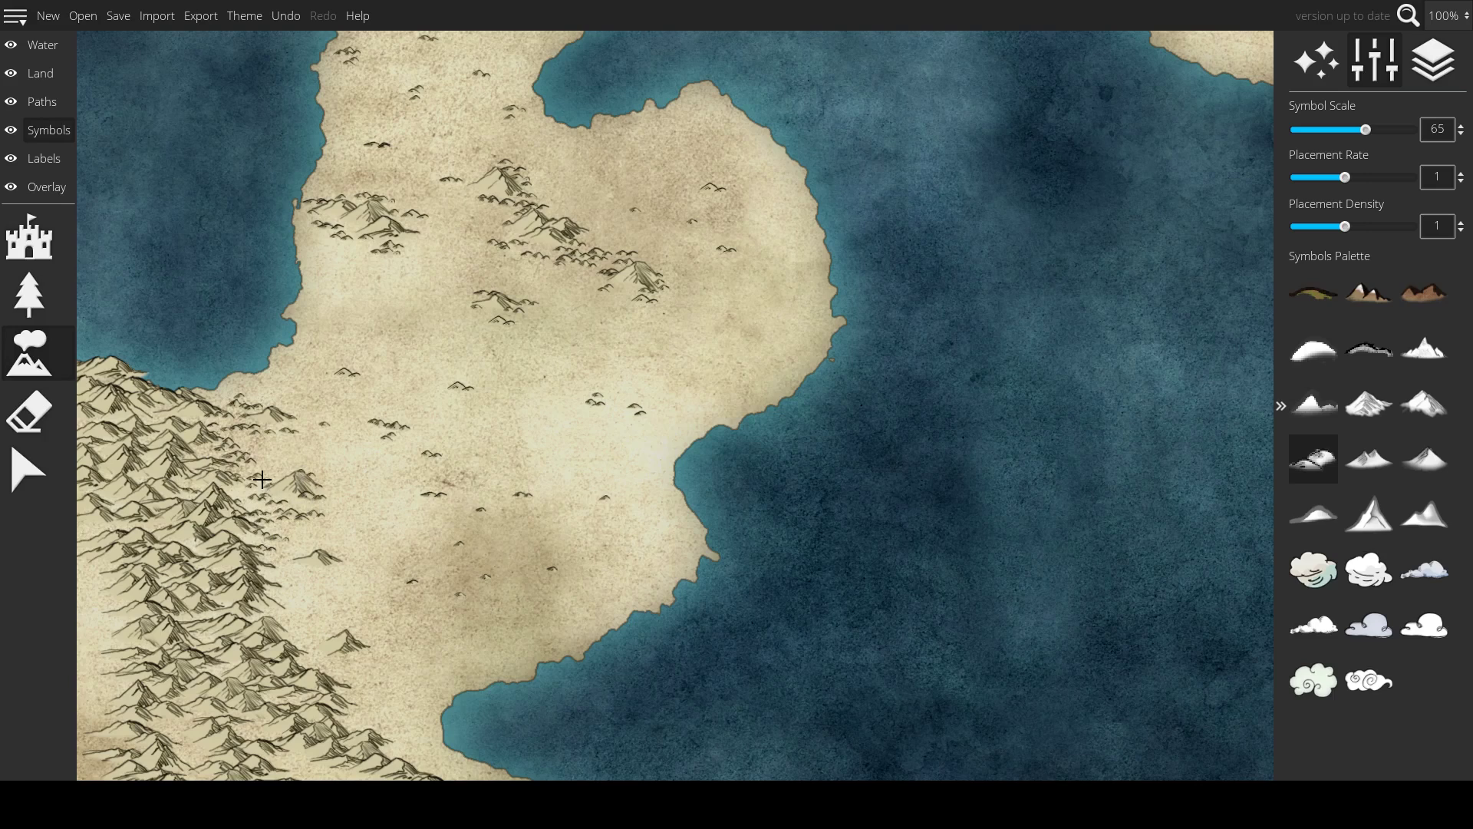
scroll(281, 558, down, 3)
mouse_move(300, 392)
mouse_down()
mouse_move(298, 463)
mouse_move(315, 495)
mouse_move(308, 471)
mouse_move(338, 524)
mouse_move(360, 541)
mouse_move(316, 482)
mouse_move(425, 597)
mouse_move(400, 594)
mouse_move(459, 612)
mouse_move(389, 563)
mouse_up()
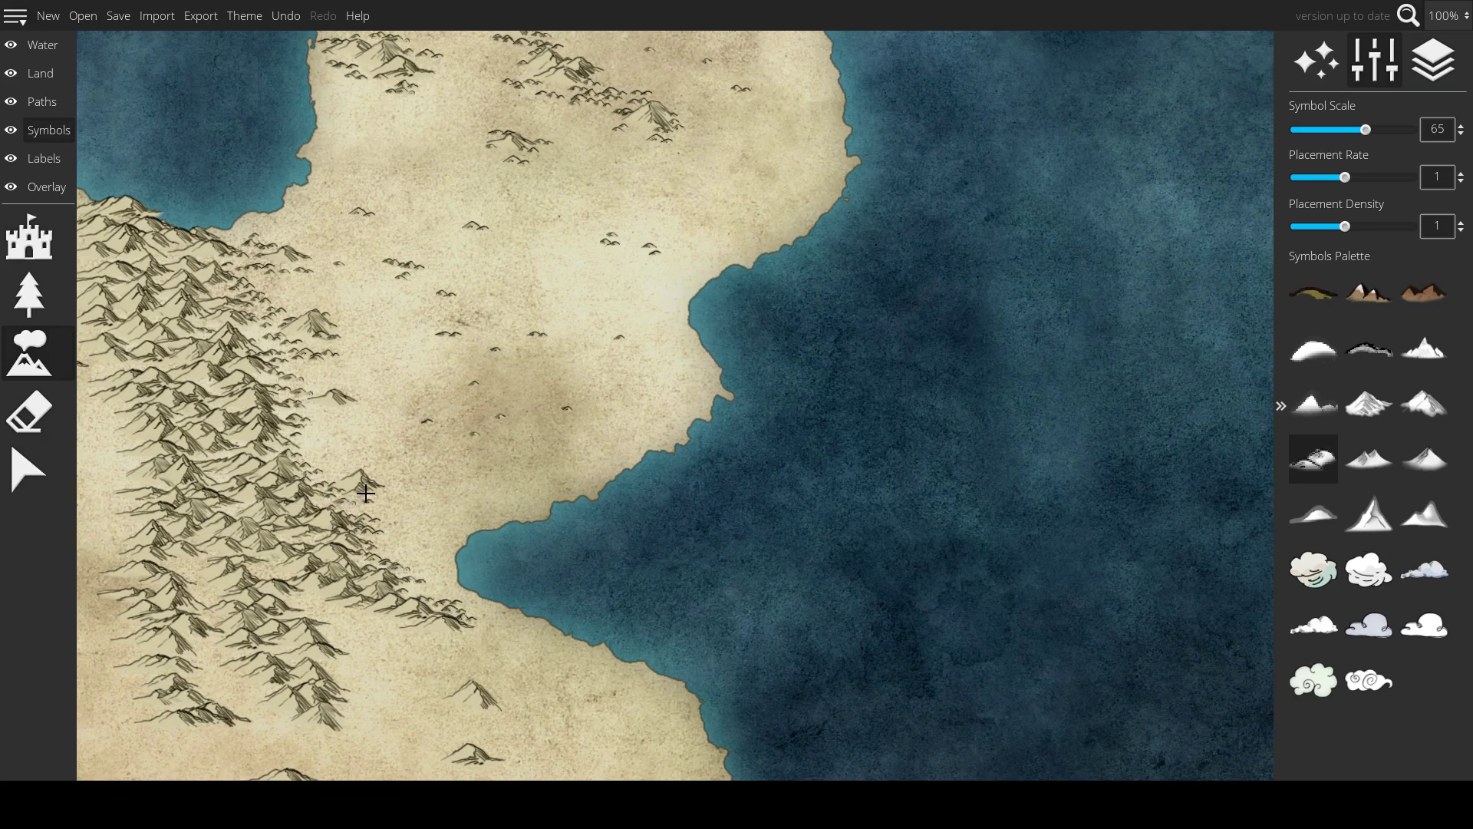
mouse_move(366, 494)
mouse_down()
mouse_move(318, 469)
mouse_move(343, 479)
mouse_move(318, 407)
mouse_move(360, 418)
mouse_move(308, 392)
mouse_move(351, 394)
mouse_move(324, 469)
mouse_up()
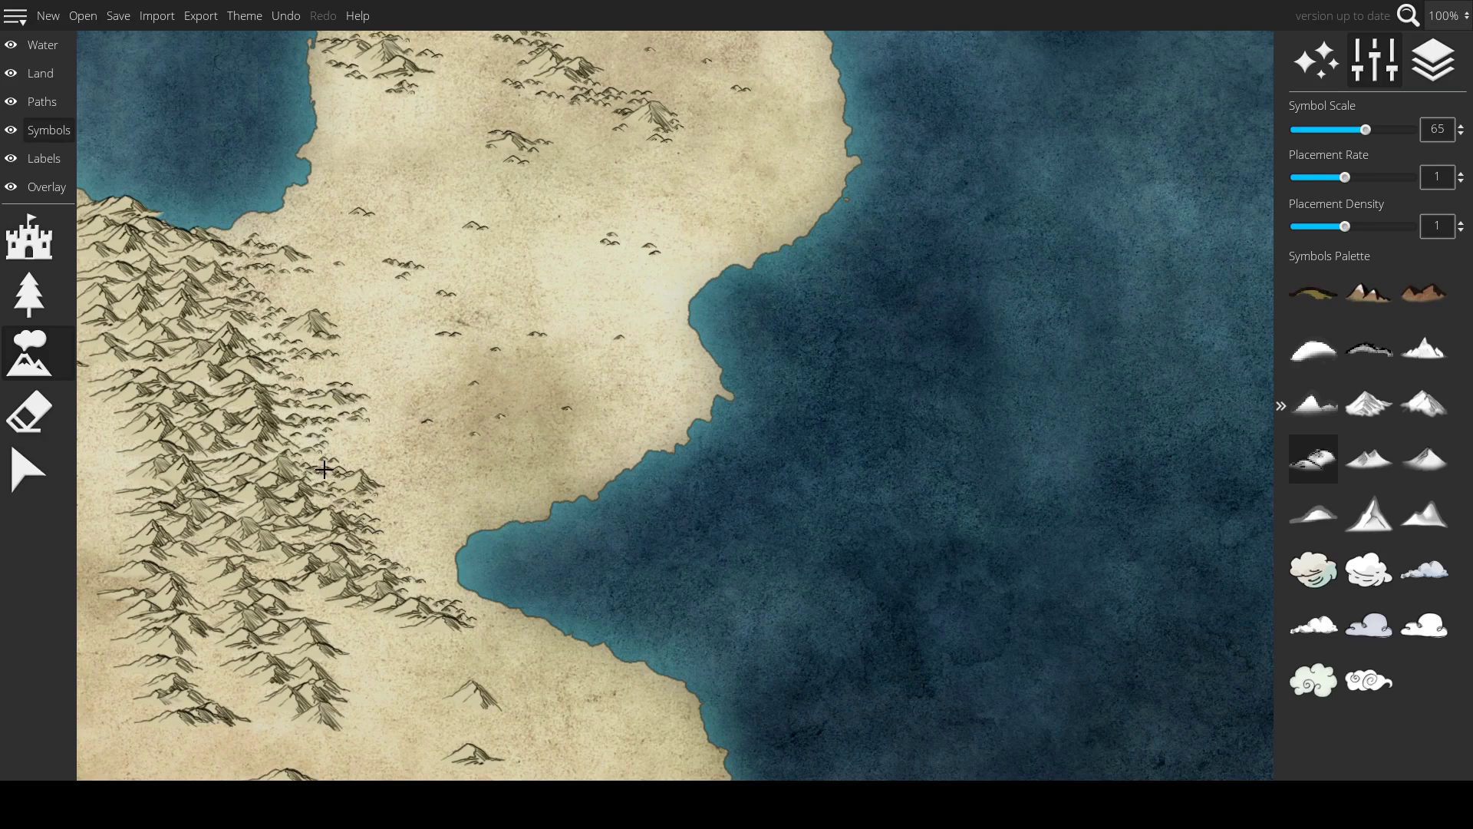
drag(388, 560, 370, 295)
mouse_move(302, 351)
mouse_down()
mouse_move(354, 386)
mouse_move(316, 405)
mouse_move(335, 454)
mouse_move(320, 351)
mouse_move(415, 382)
mouse_move(342, 354)
mouse_move(369, 379)
mouse_move(436, 376)
mouse_up()
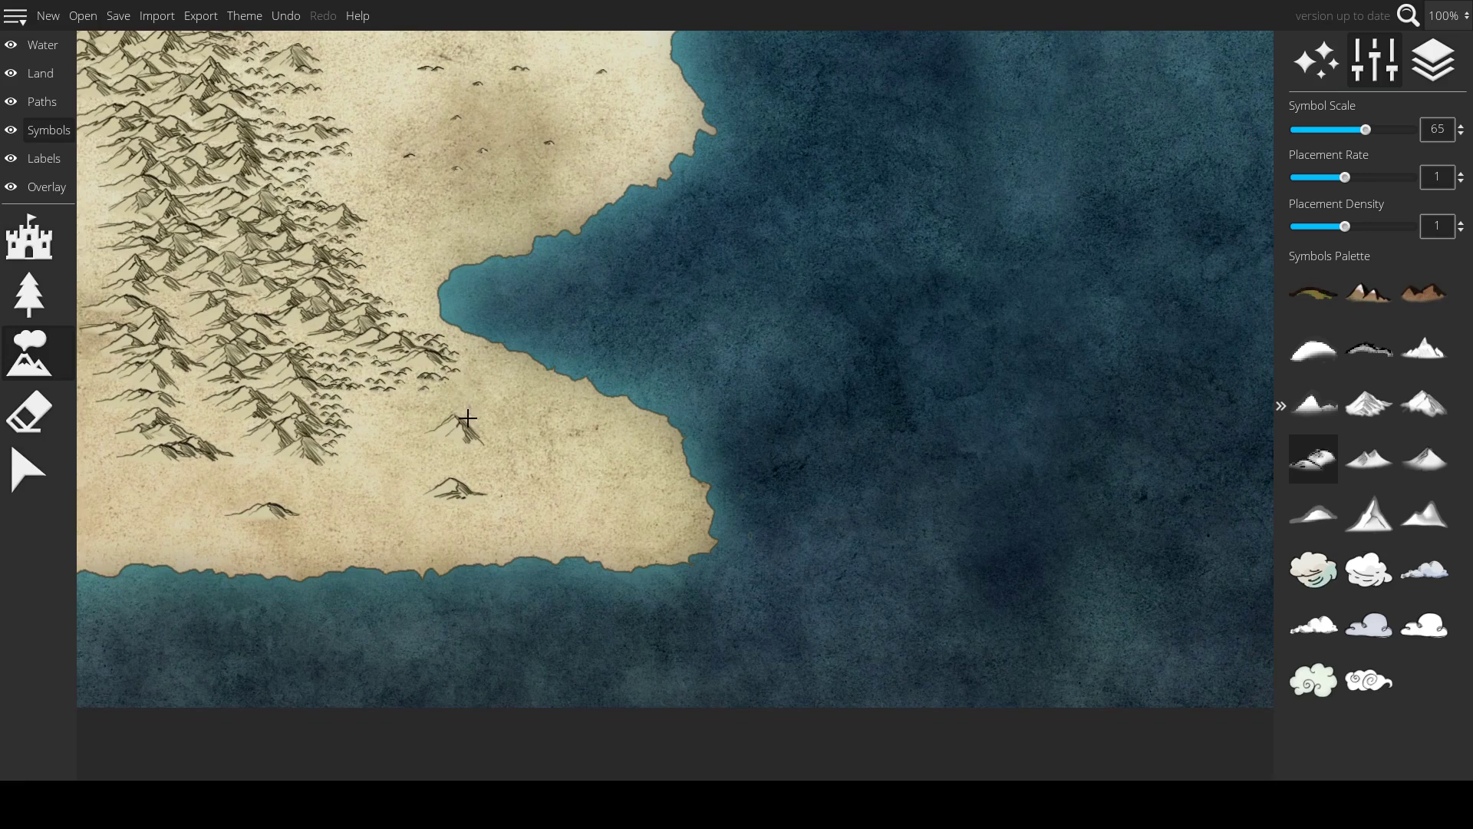
- Surround the isolated mountains south and southeast of the large continent's southern range with hills
mouse_move(440, 435)
mouse_down()
mouse_move(473, 447)
mouse_move(472, 435)
mouse_move(480, 456)
mouse_move(432, 420)
mouse_move(463, 412)
mouse_move(440, 421)
mouse_move(476, 505)
mouse_move(437, 481)
mouse_up()
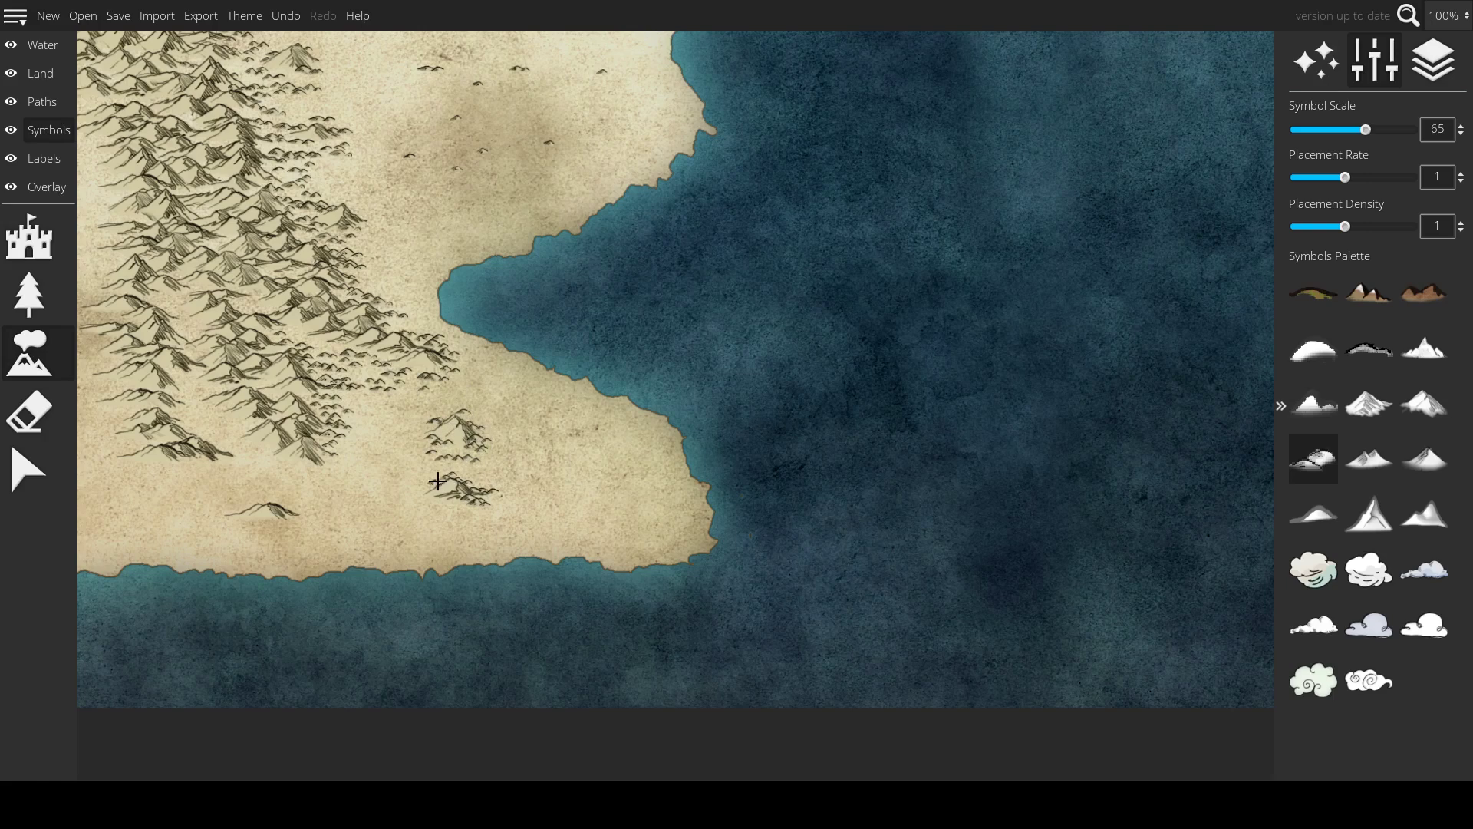
drag(330, 477, 534, 406)
mouse_move(460, 446)
mouse_down()
mouse_move(494, 435)
mouse_move(491, 448)
mouse_move(468, 392)
mouse_move(388, 322)
mouse_move(431, 342)
mouse_move(433, 369)
mouse_move(379, 310)
mouse_up()
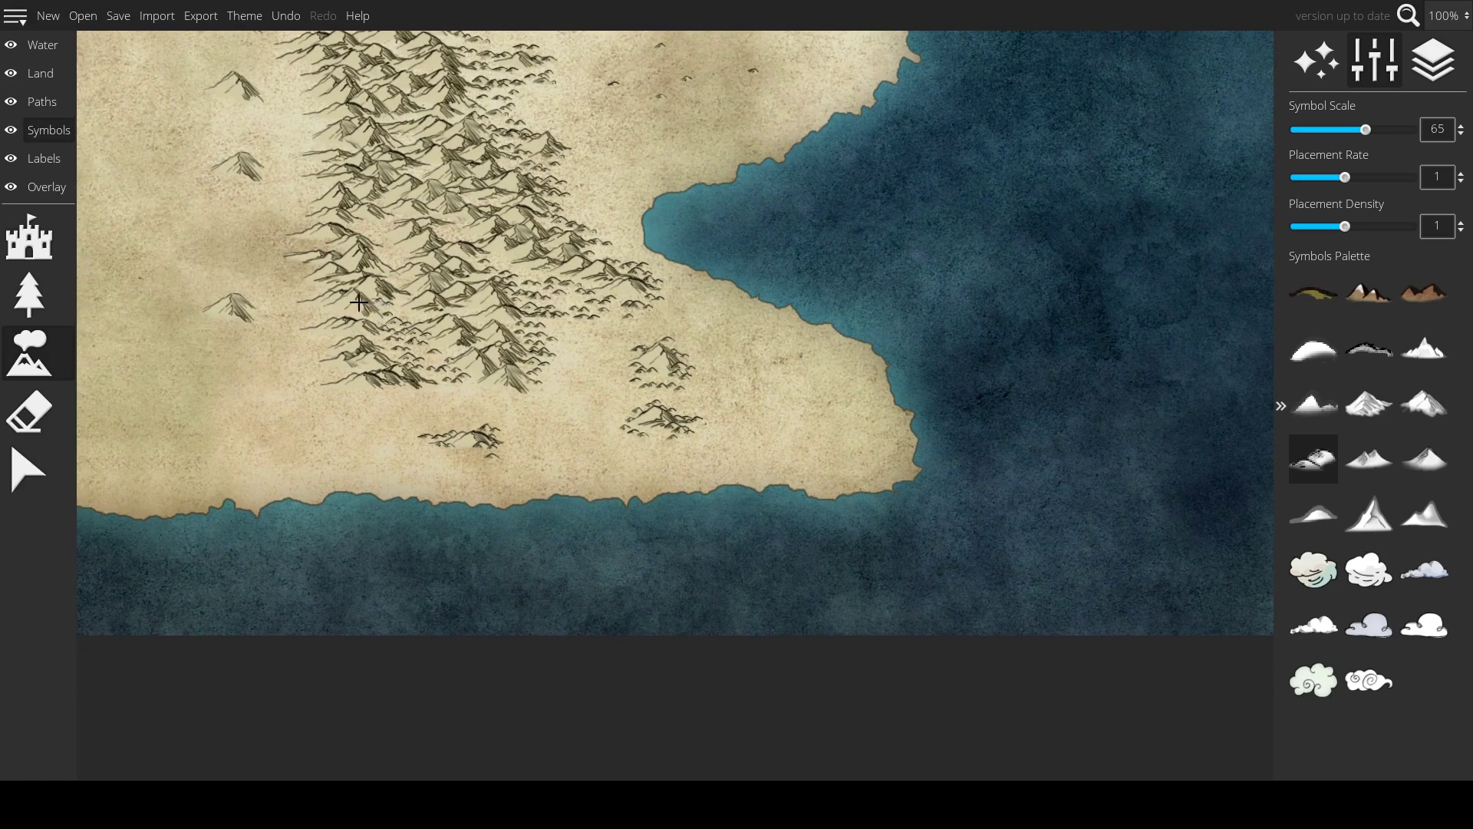
- Line the southern end and western edge of the large continent's southern range with small hills
mouse_move(383, 387)
mouse_down()
mouse_move(492, 408)
mouse_move(440, 417)
mouse_up()
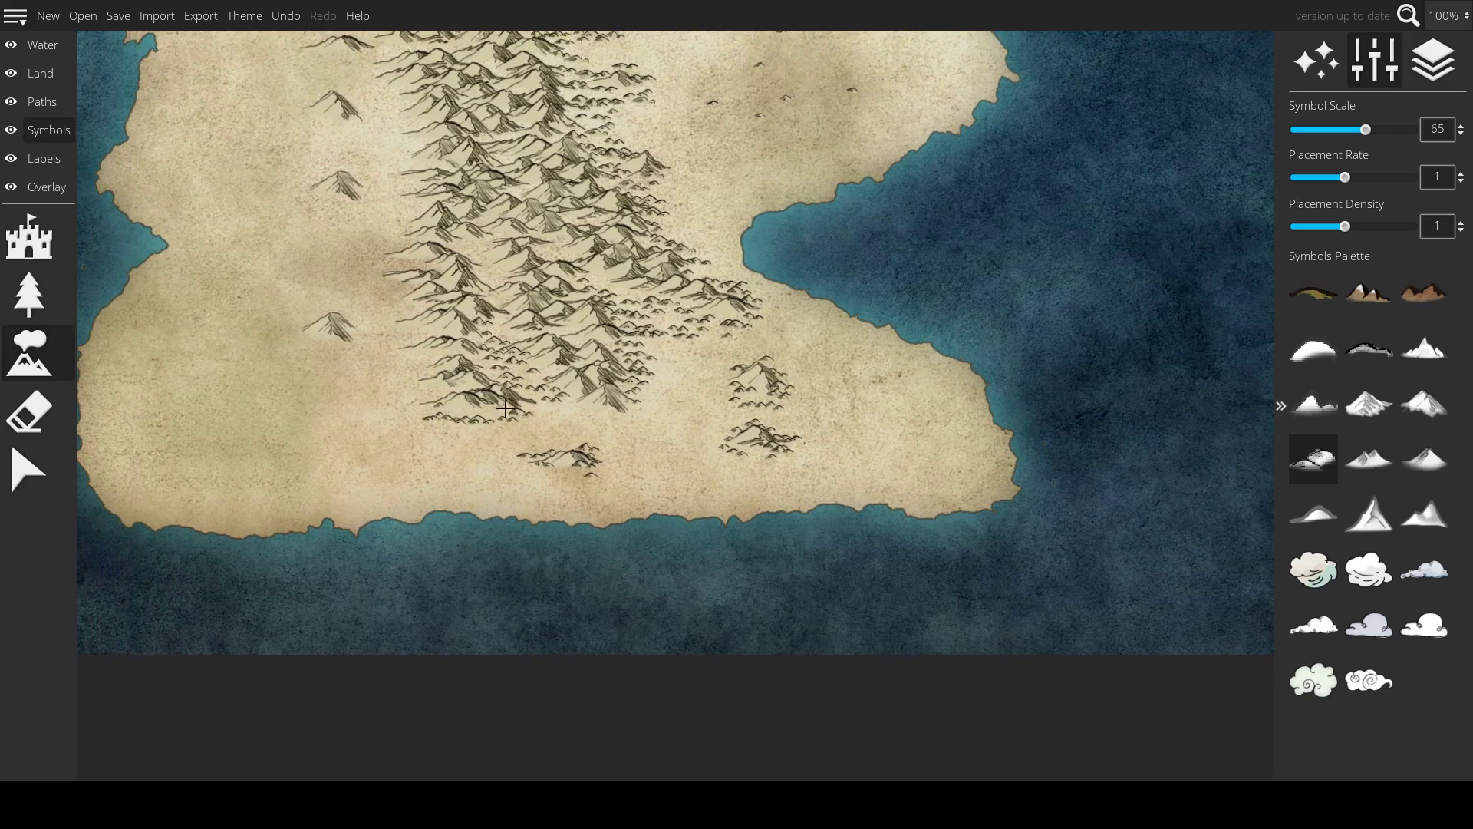
mouse_move(556, 419)
mouse_down()
mouse_move(615, 411)
mouse_move(546, 399)
mouse_up()
mouse_move(455, 394)
mouse_down()
mouse_move(579, 472)
mouse_move(541, 486)
mouse_move(509, 422)
mouse_move(511, 386)
mouse_move(536, 453)
mouse_move(516, 429)
mouse_move(513, 346)
mouse_move(540, 386)
mouse_move(539, 367)
mouse_move(549, 422)
mouse_move(531, 391)
mouse_move(540, 354)
mouse_move(524, 384)
mouse_move(521, 356)
mouse_move(534, 336)
mouse_move(537, 361)
mouse_move(559, 313)
mouse_move(561, 452)
mouse_move(528, 407)
mouse_move(549, 343)
mouse_move(531, 396)
mouse_move(526, 305)
mouse_move(543, 323)
mouse_move(513, 255)
mouse_up()
drag(509, 321, 536, 404)
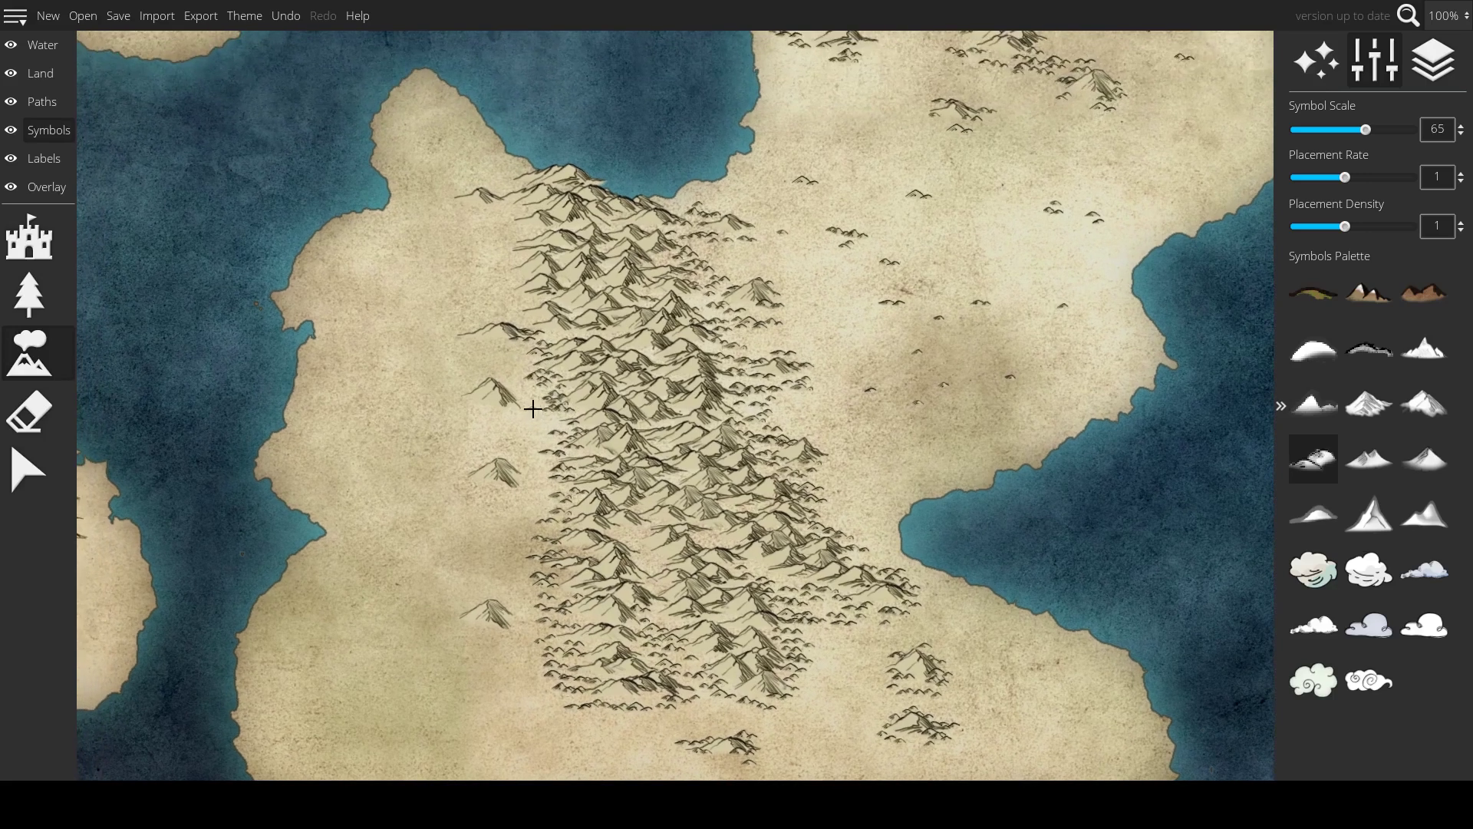
- Fill a broad band of foothills west of the southern range, around the isolated mountains on that side
mouse_move(508, 230)
mouse_down()
mouse_move(512, 180)
mouse_move(466, 193)
mouse_move(517, 225)
mouse_move(502, 228)
mouse_move(502, 315)
mouse_move(521, 339)
mouse_move(468, 332)
mouse_move(526, 354)
mouse_move(517, 418)
mouse_move(473, 397)
mouse_move(511, 388)
mouse_move(530, 410)
mouse_move(519, 386)
mouse_move(567, 445)
mouse_move(511, 416)
mouse_move(525, 484)
mouse_move(568, 493)
mouse_move(513, 469)
mouse_move(550, 497)
mouse_move(484, 488)
mouse_move(506, 489)
mouse_move(469, 468)
mouse_move(528, 459)
mouse_move(533, 498)
mouse_move(478, 494)
mouse_move(542, 537)
mouse_move(503, 452)
mouse_move(462, 423)
mouse_move(482, 420)
mouse_move(530, 500)
mouse_move(522, 522)
mouse_move(507, 497)
mouse_move(473, 501)
mouse_move(527, 570)
mouse_move(506, 539)
mouse_up()
mouse_move(547, 624)
mouse_down()
mouse_move(471, 601)
mouse_move(466, 618)
mouse_move(560, 643)
mouse_move(516, 645)
mouse_move(583, 681)
mouse_up()
mouse_move(482, 631)
mouse_down()
mouse_move(477, 592)
mouse_move(534, 591)
mouse_up()
mouse_move(407, 495)
mouse_down()
mouse_move(443, 580)
mouse_move(437, 613)
mouse_up()
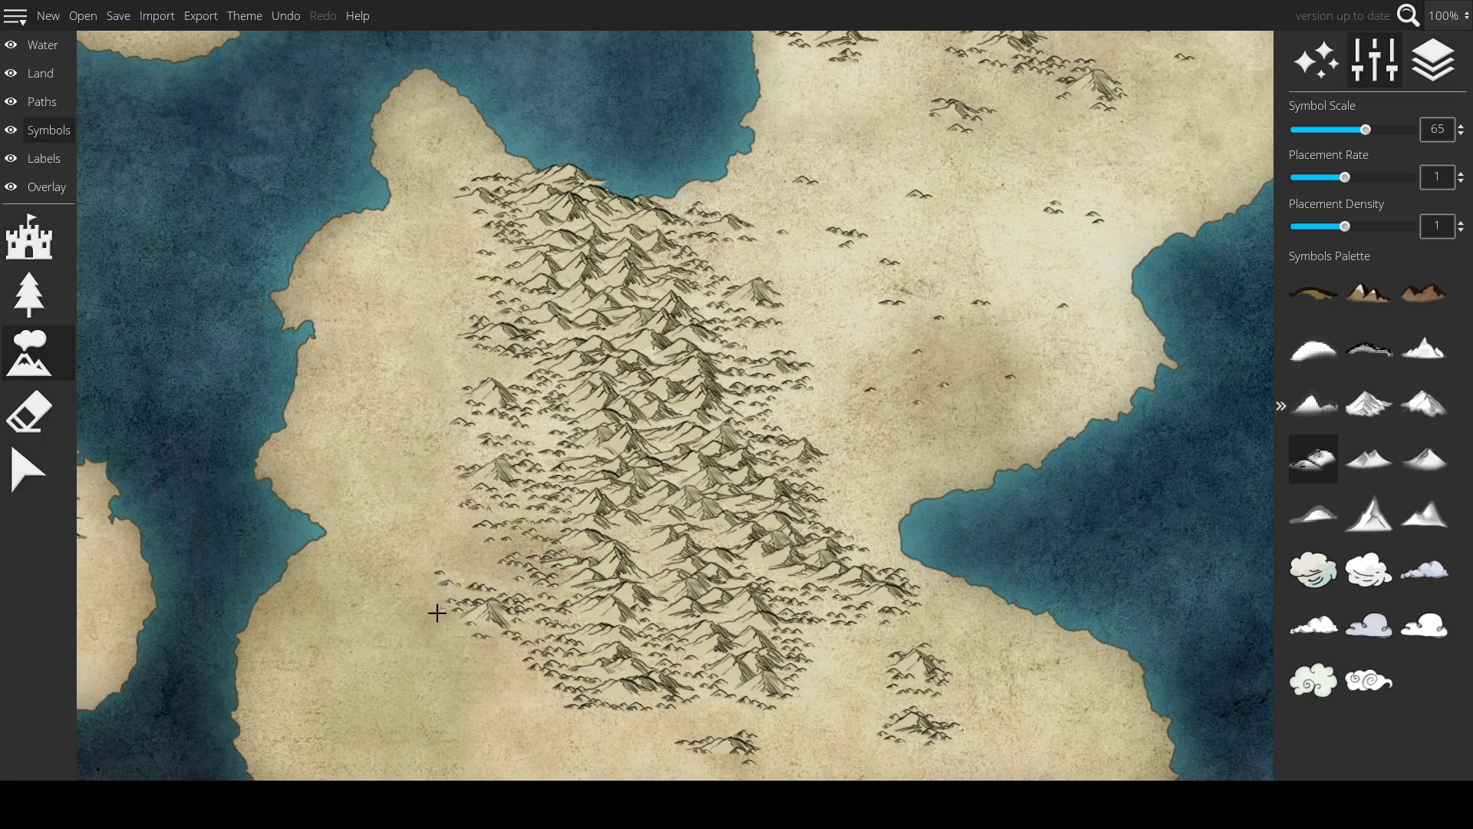
- Scatter single and paired hills across the large continent's western side and along its southwestern lowlands
drag(331, 629, 396, 517)
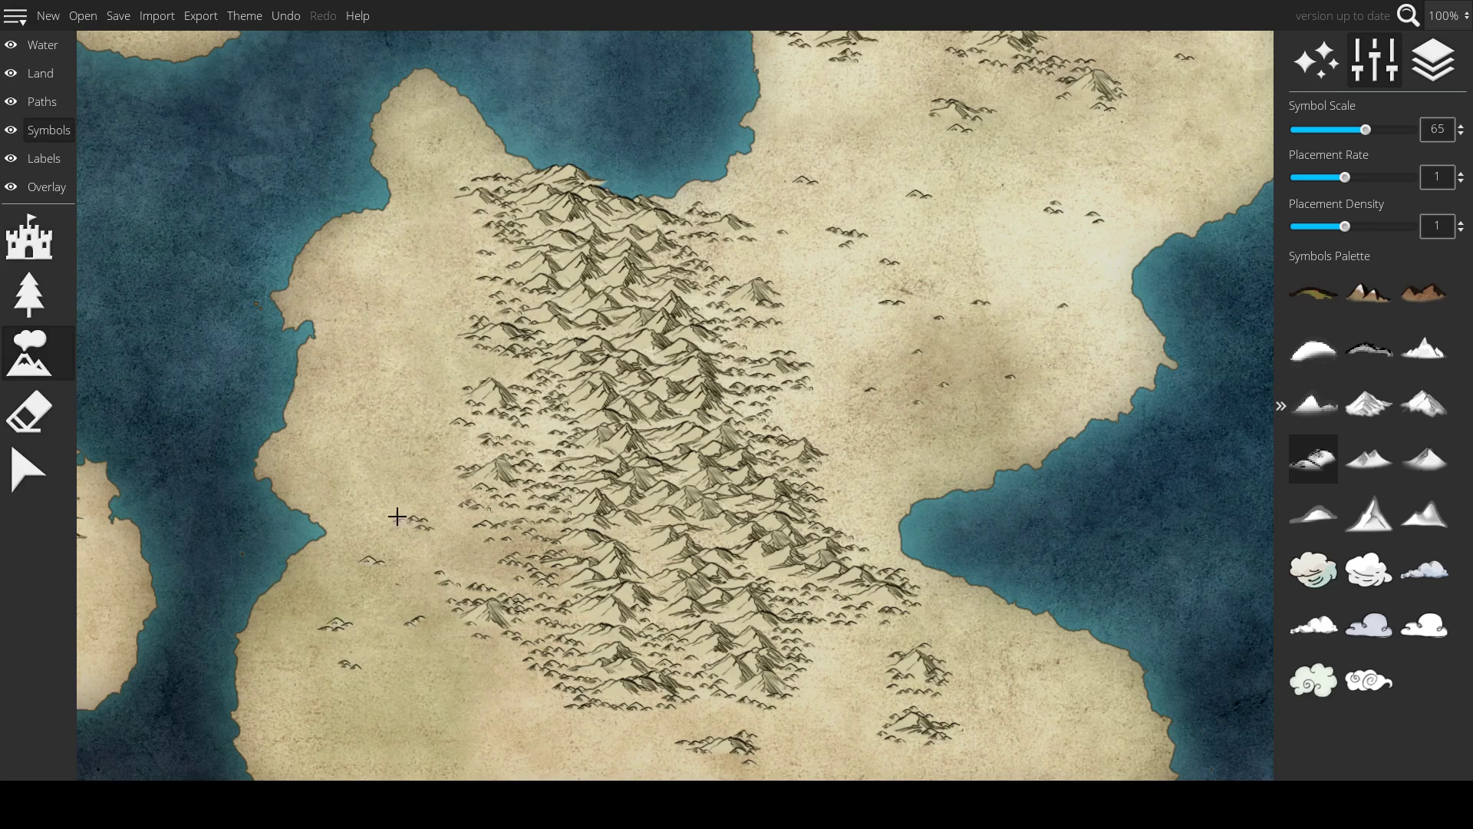
mouse_move(364, 467)
mouse_down()
mouse_move(417, 477)
mouse_move(439, 402)
mouse_move(405, 400)
mouse_move(361, 307)
mouse_move(418, 326)
mouse_up()
drag(409, 263, 422, 234)
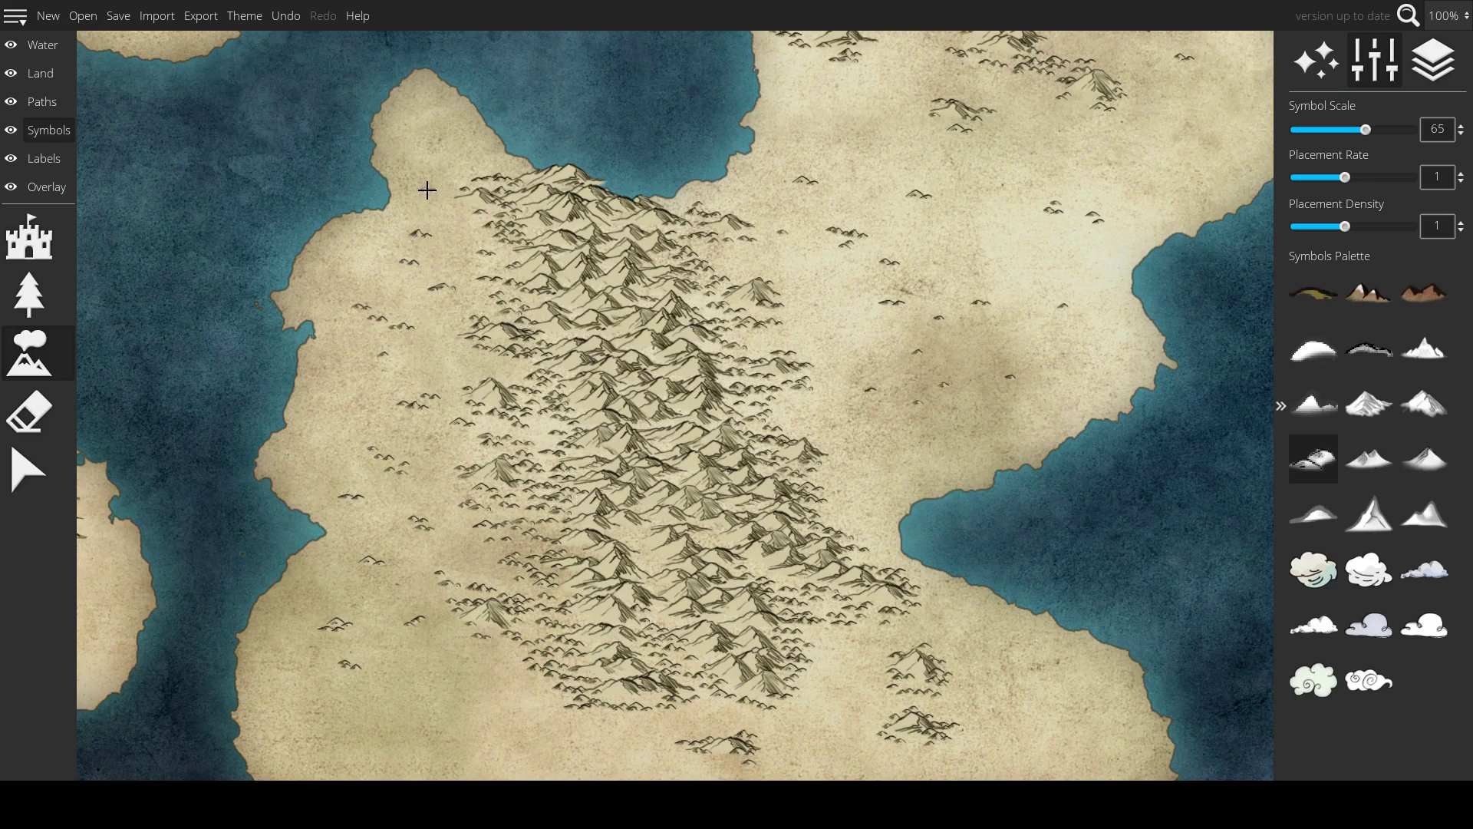
drag(475, 453, 568, 125)
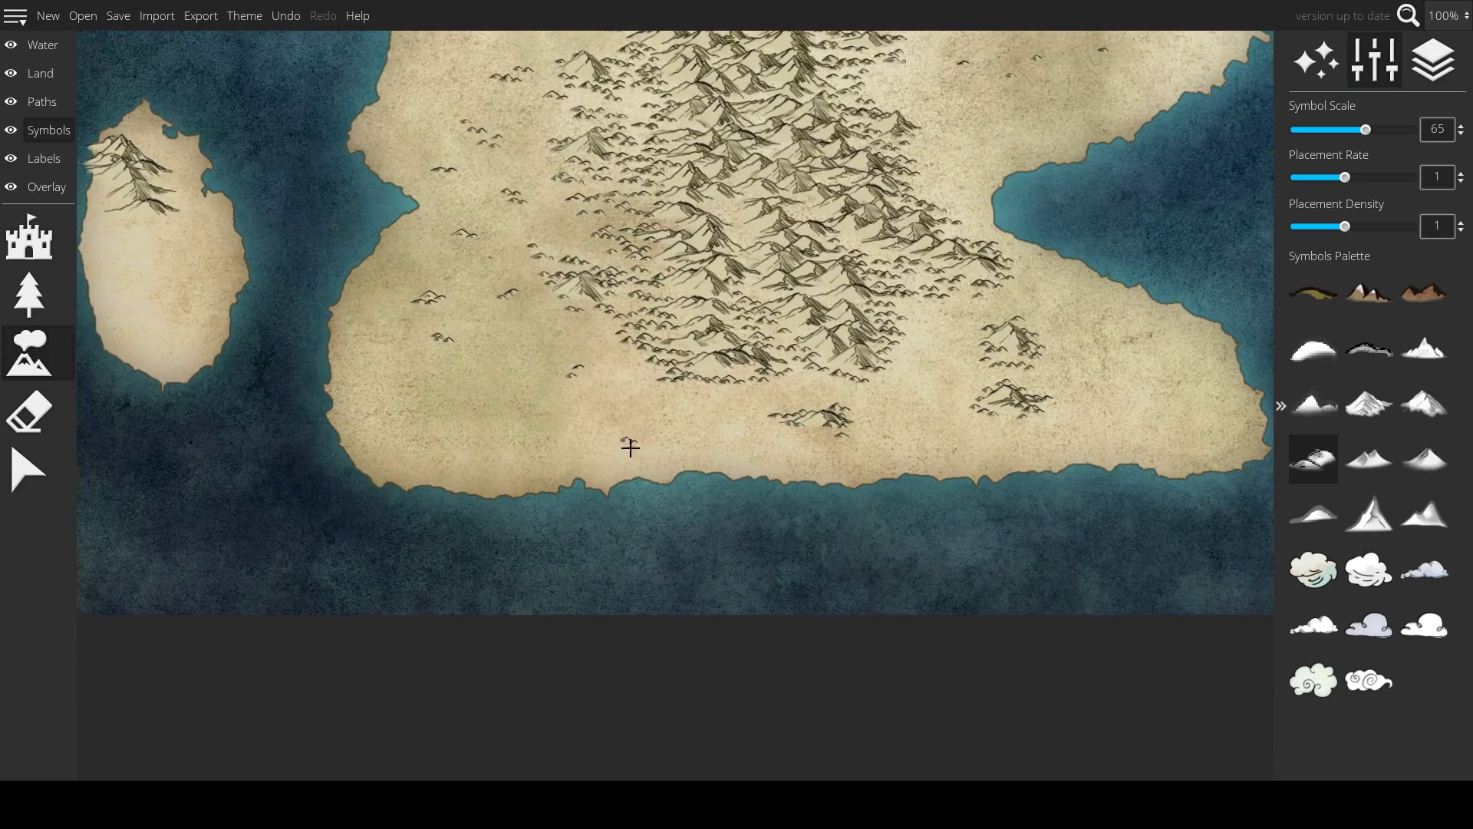
mouse_move(630, 447)
mouse_down()
mouse_move(654, 470)
mouse_move(471, 422)
mouse_move(490, 409)
mouse_move(479, 369)
mouse_move(374, 416)
mouse_up()
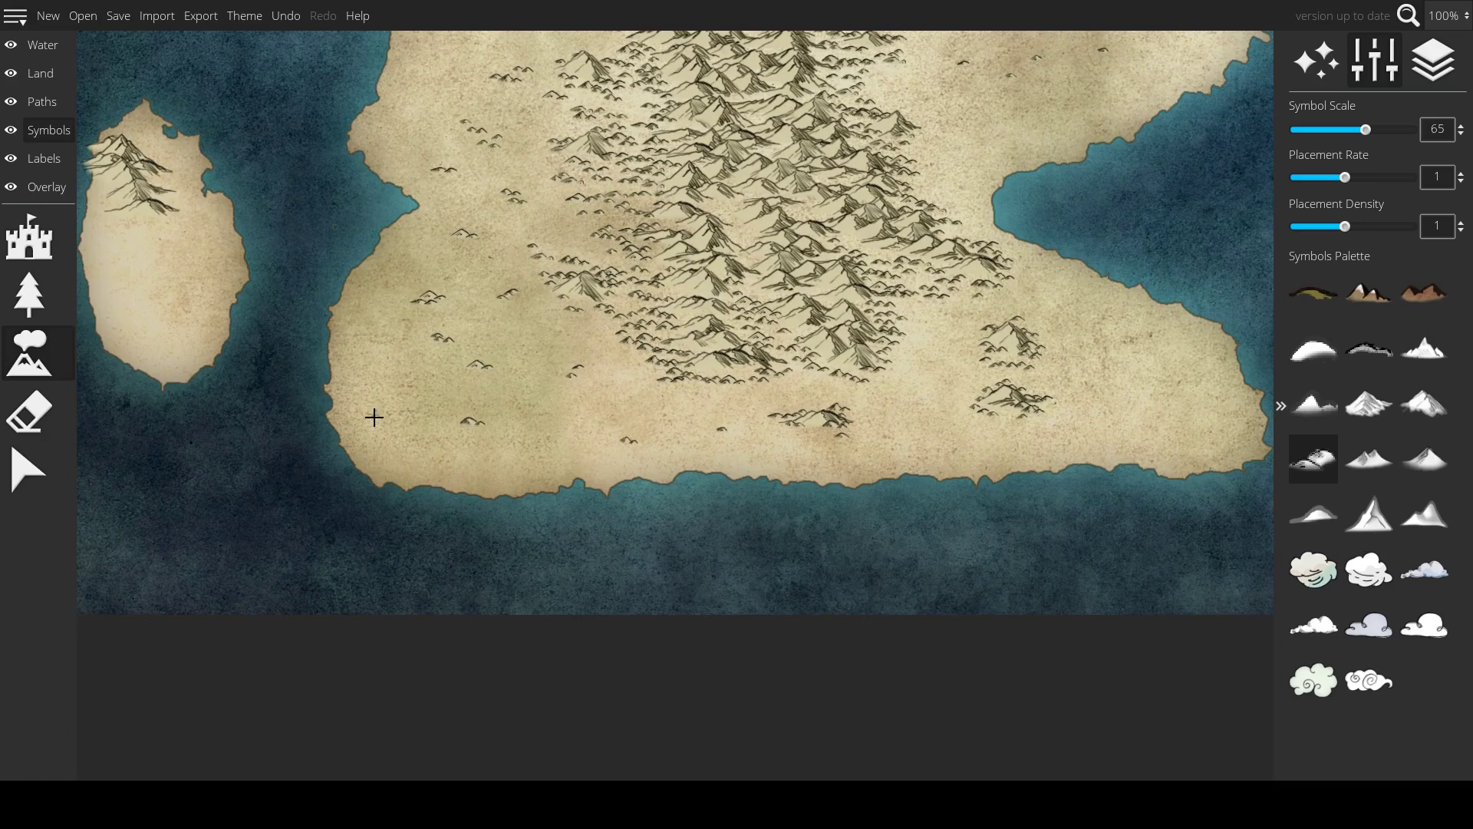
click(442, 460)
- Set the symbol scale to 60, place a few hills on the southwestern island, and undo the last stray placement
scroll(430, 500, down, 1)
drag(430, 500, 610, 578)
mouse_move(310, 222)
mouse_down()
mouse_move(347, 282)
mouse_move(298, 284)
mouse_move(273, 257)
mouse_up()
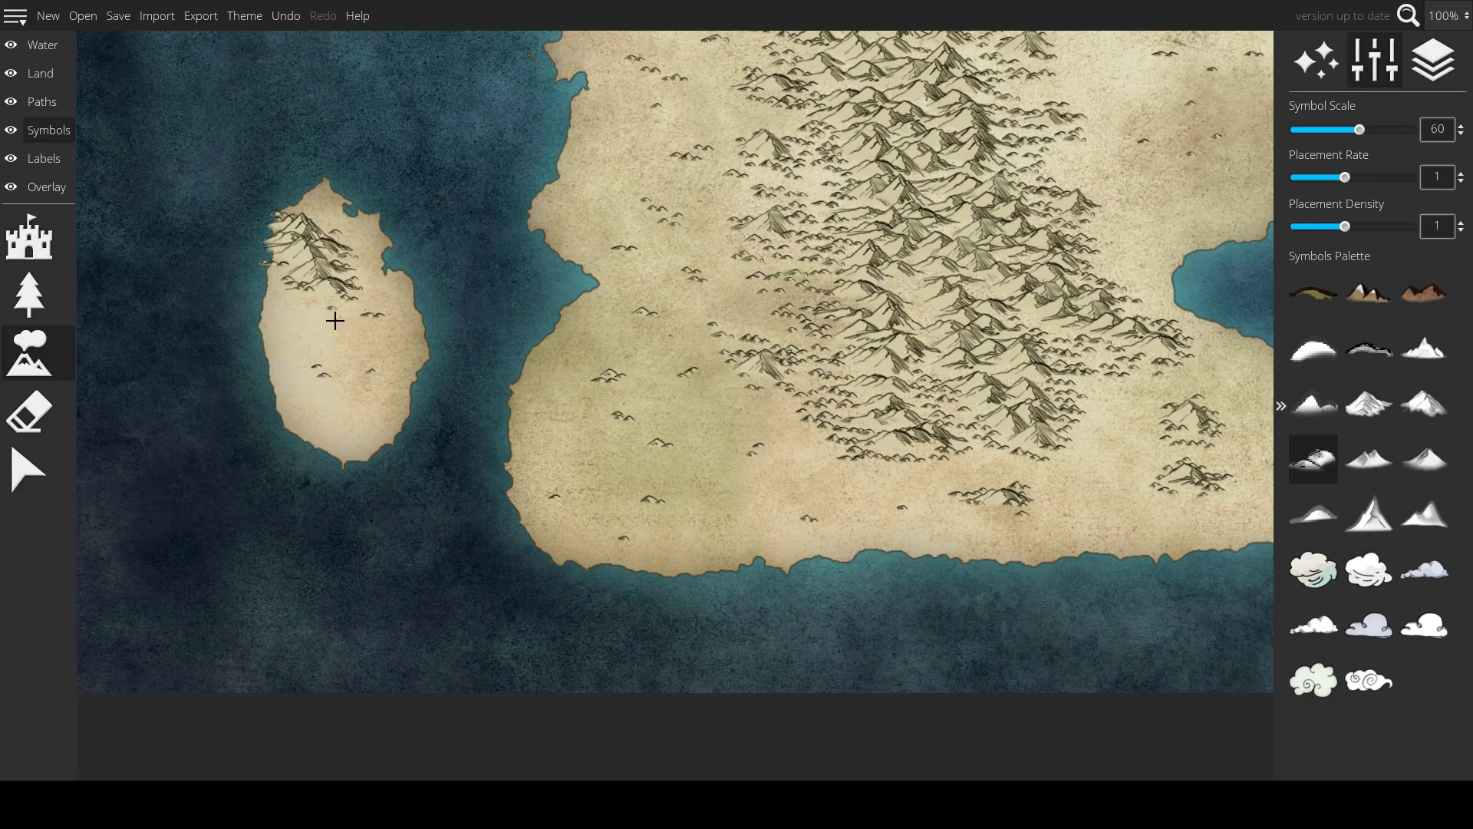
drag(334, 185, 463, 440)
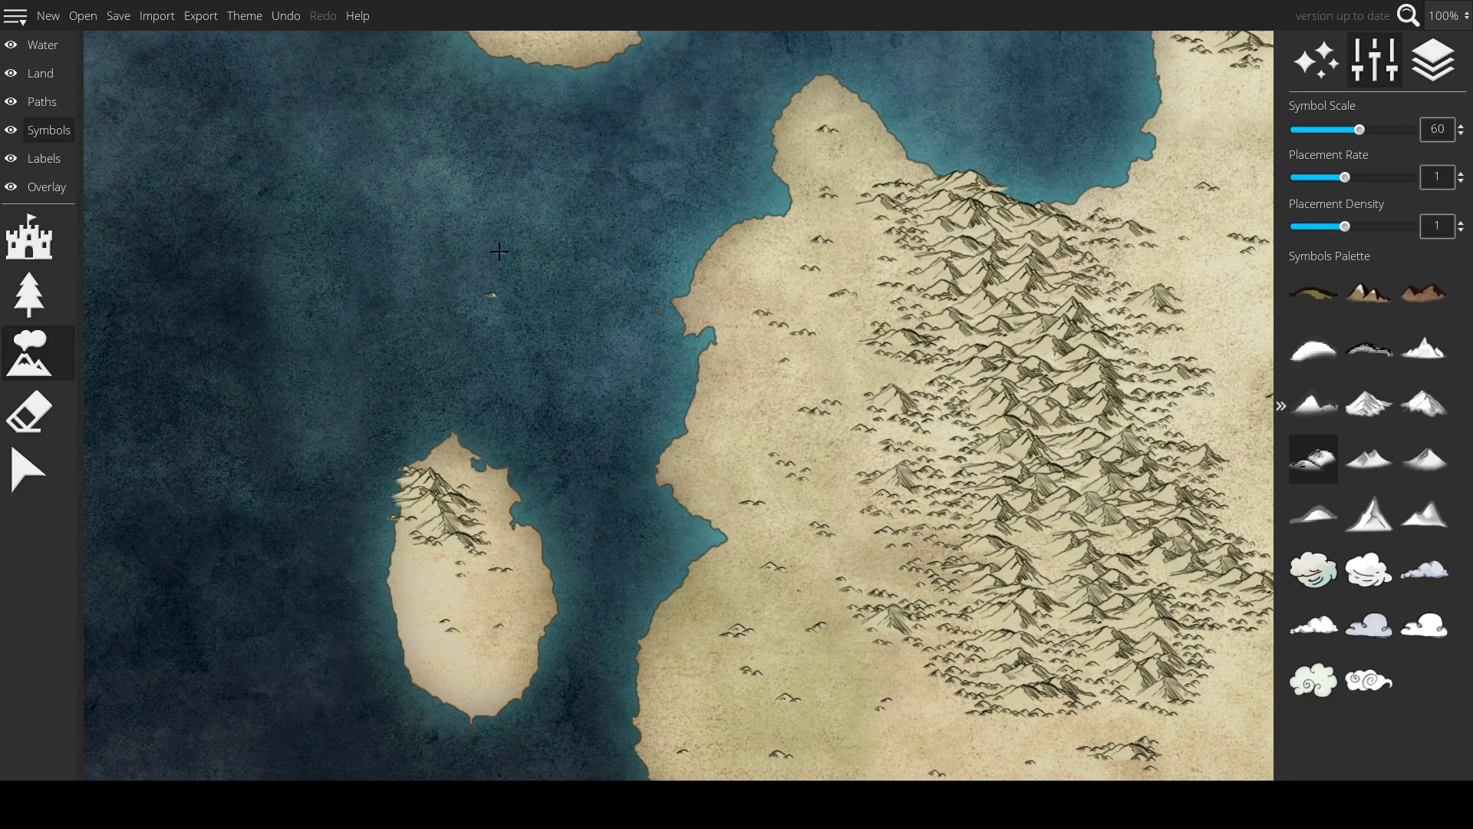
key(ctrl+z)
- Add foothills below the mountains on the northwestern island and a few hills in its southern part
drag(510, 250, 503, 697)
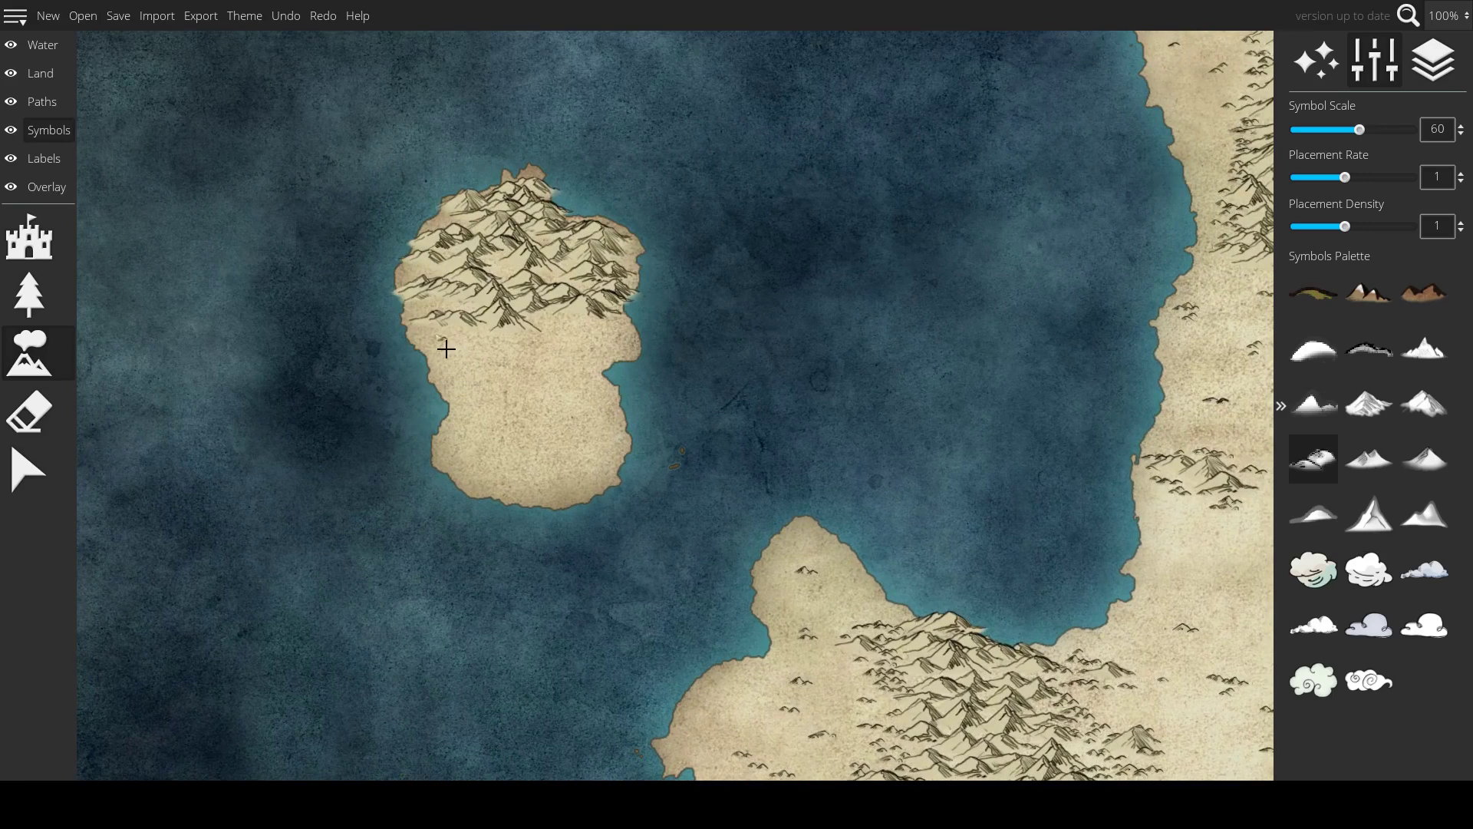
mouse_move(446, 349)
mouse_down()
mouse_move(468, 330)
mouse_move(436, 305)
mouse_up()
mouse_move(541, 328)
mouse_down()
mouse_move(605, 329)
mouse_move(499, 344)
mouse_up()
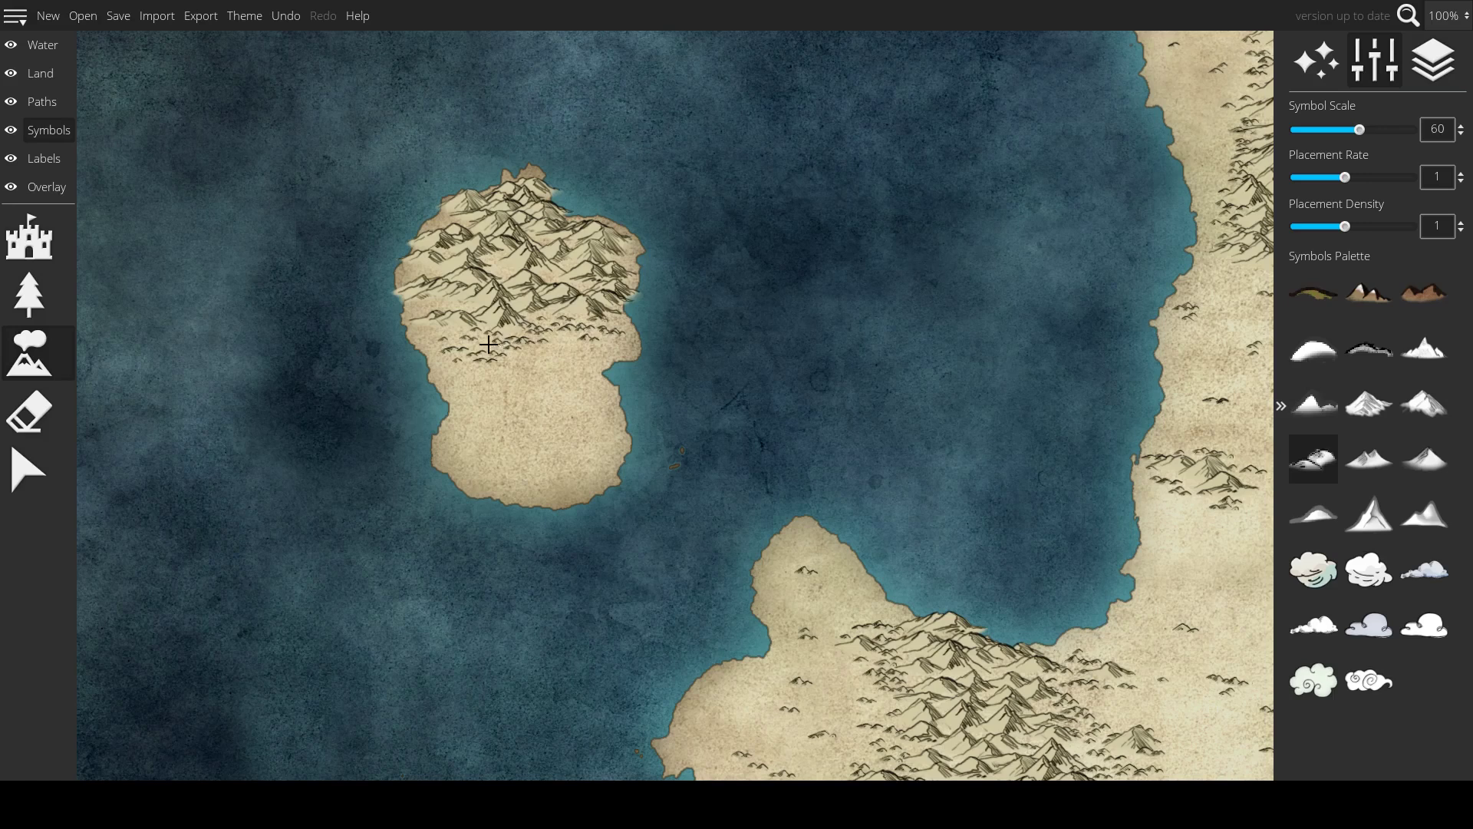
mouse_move(553, 421)
mouse_down()
mouse_move(494, 461)
mouse_move(581, 432)
mouse_up()
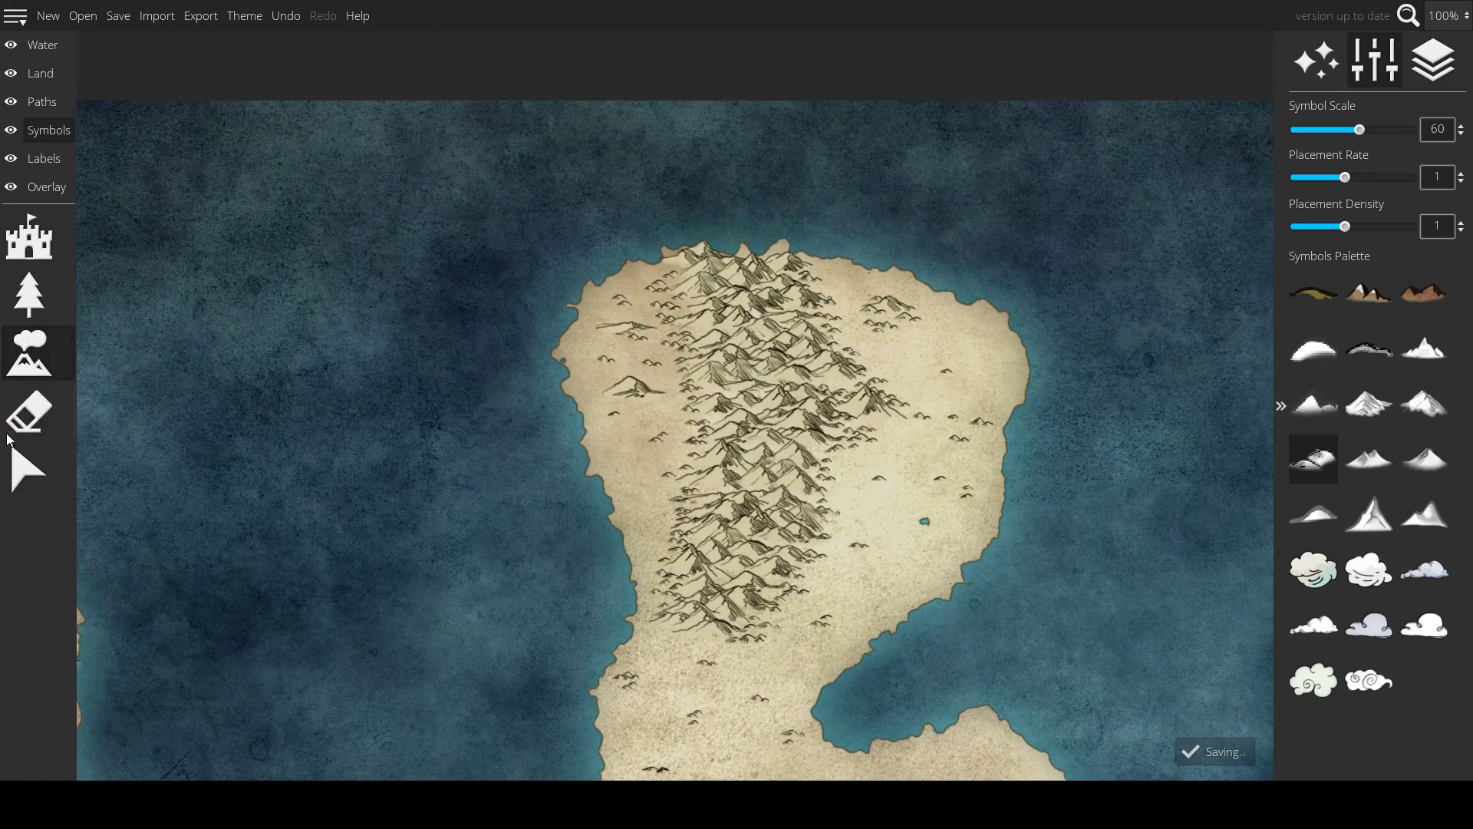
- Line both sides and the southern end of the northeastern landmass's mountain range with small hills
drag(887, 383, 636, 353)
drag(1011, 426, 322, 247)
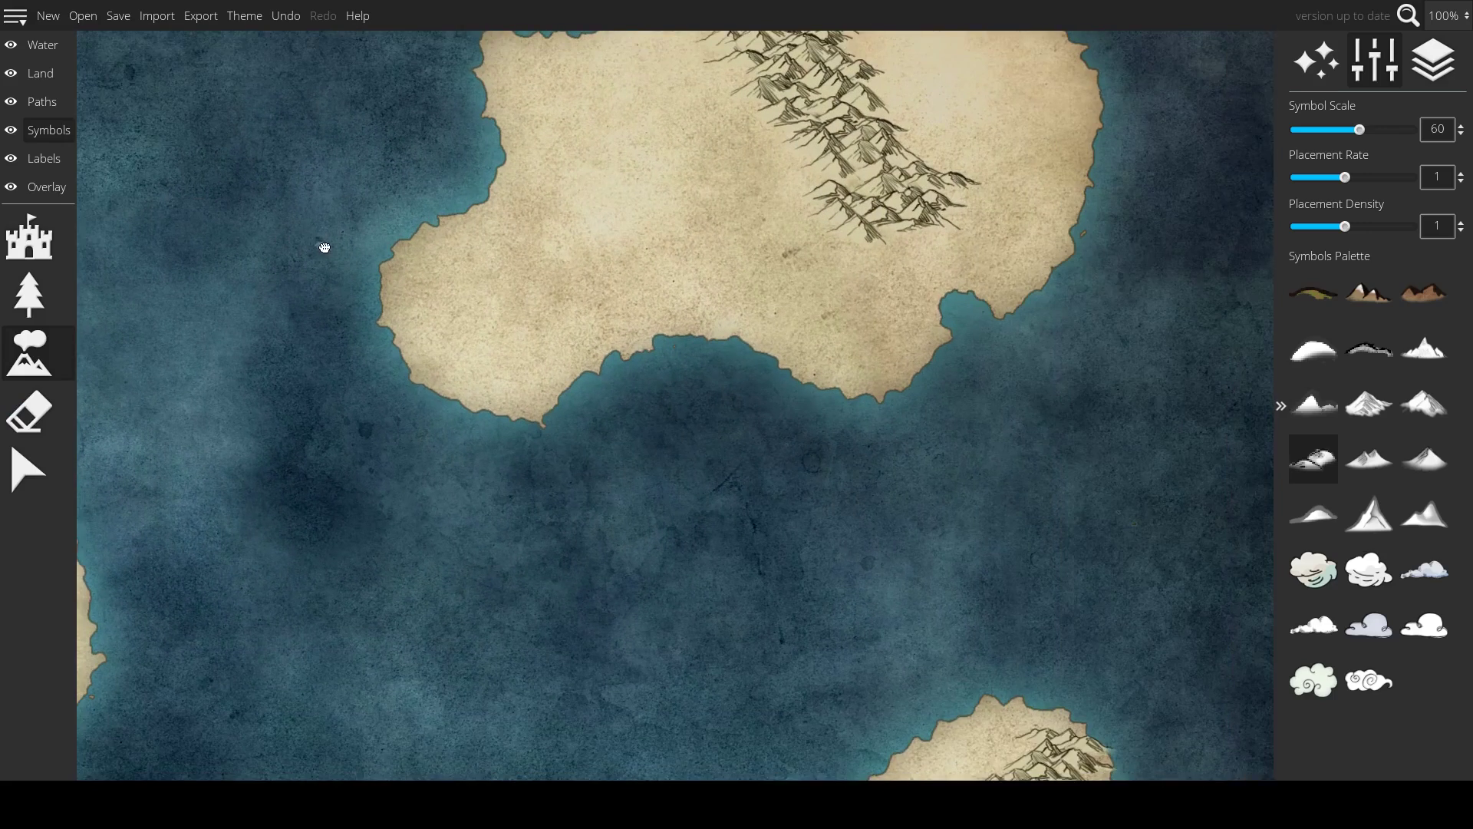
drag(811, 214, 641, 384)
drag(531, 190, 576, 266)
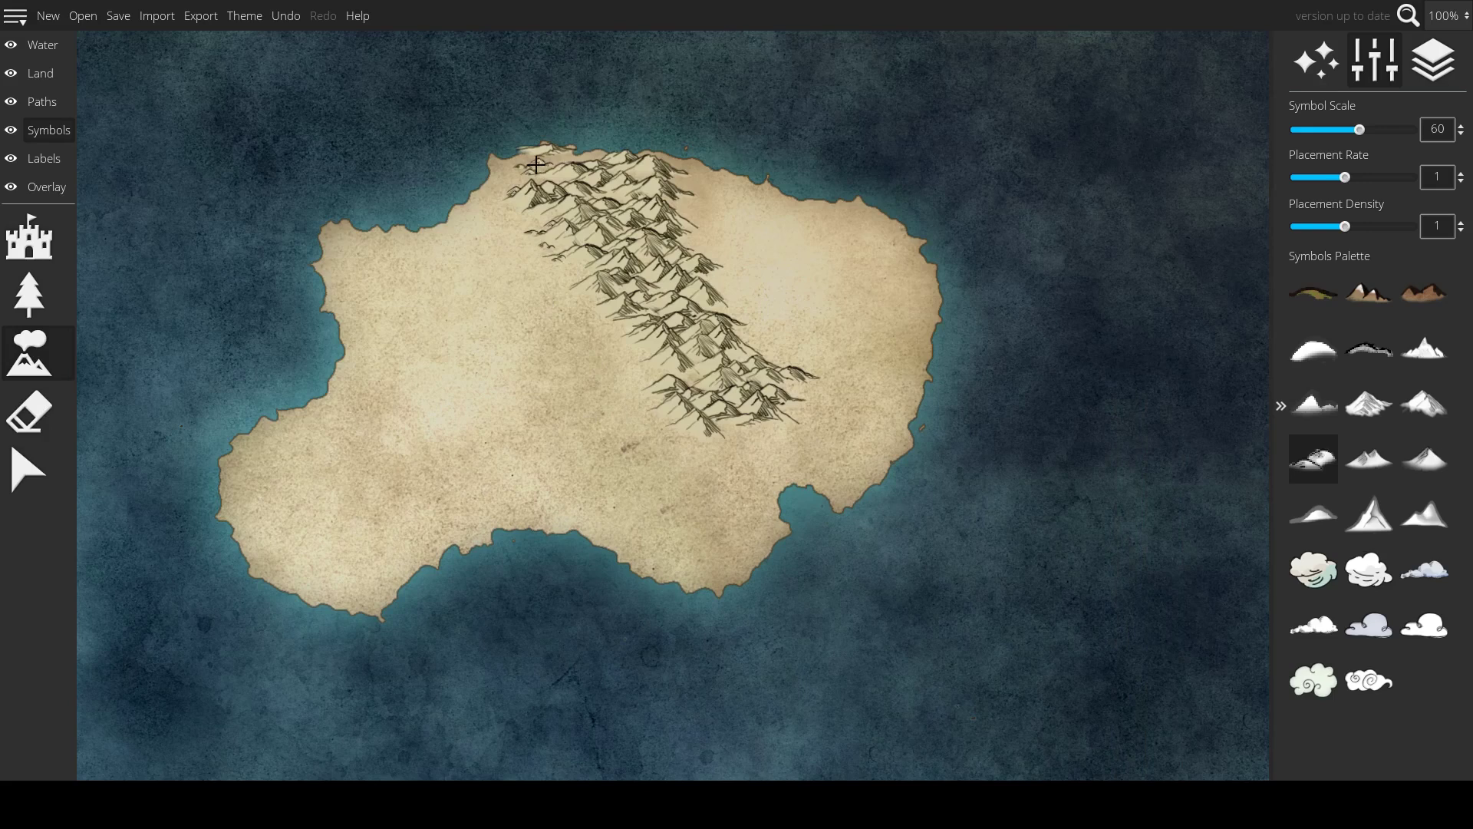
mouse_move(548, 232)
mouse_down()
mouse_move(541, 262)
mouse_move(645, 363)
mouse_move(652, 408)
mouse_move(683, 436)
mouse_move(807, 419)
mouse_move(746, 422)
mouse_move(810, 383)
mouse_move(750, 336)
mouse_move(683, 186)
mouse_move(790, 411)
mouse_move(661, 444)
mouse_move(690, 481)
mouse_up()
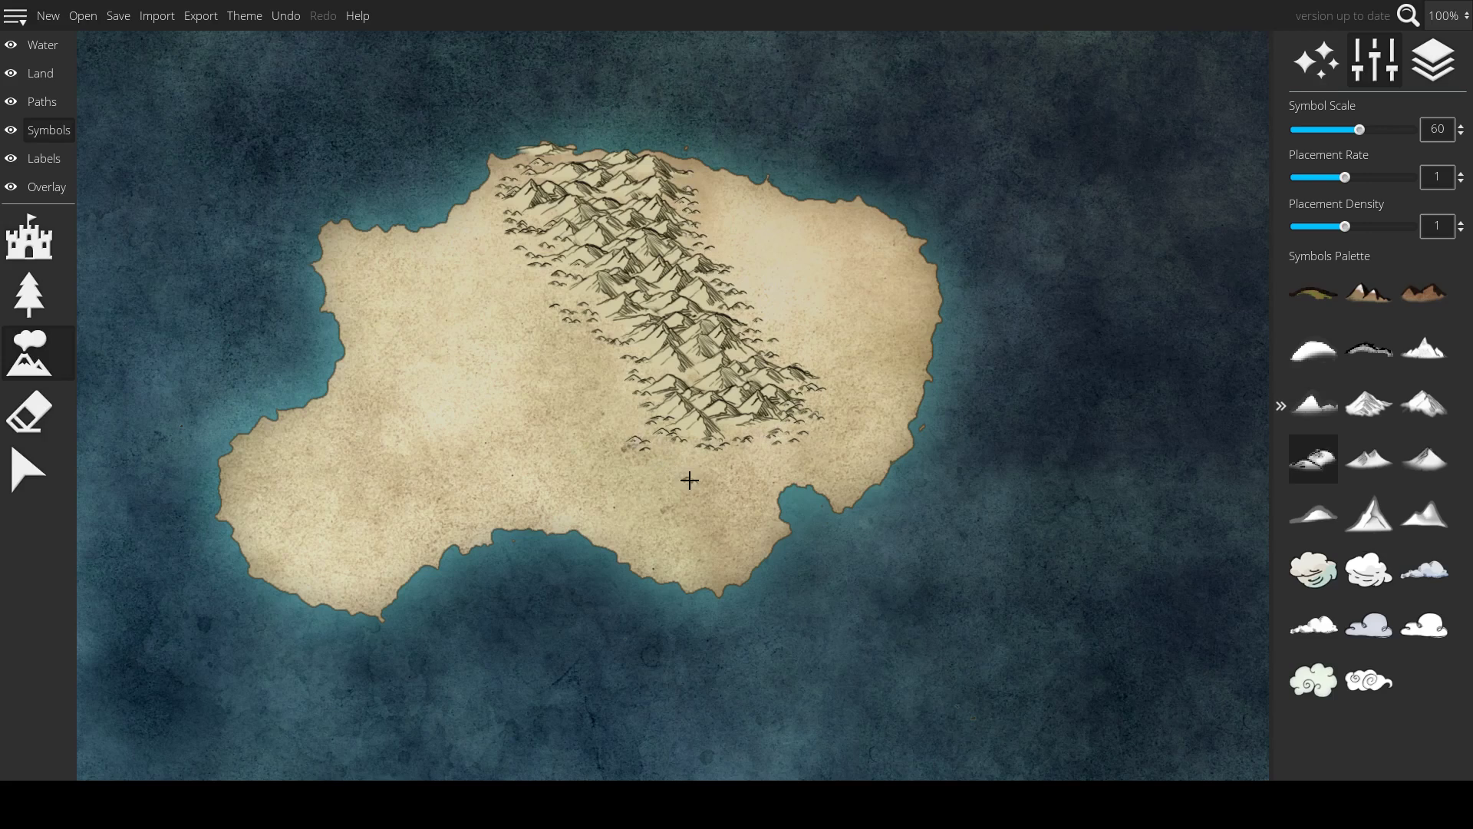
- Scatter small hills across the northeastern landmass's plains to the west, south and east of its range
drag(583, 427, 524, 370)
drag(526, 312, 675, 324)
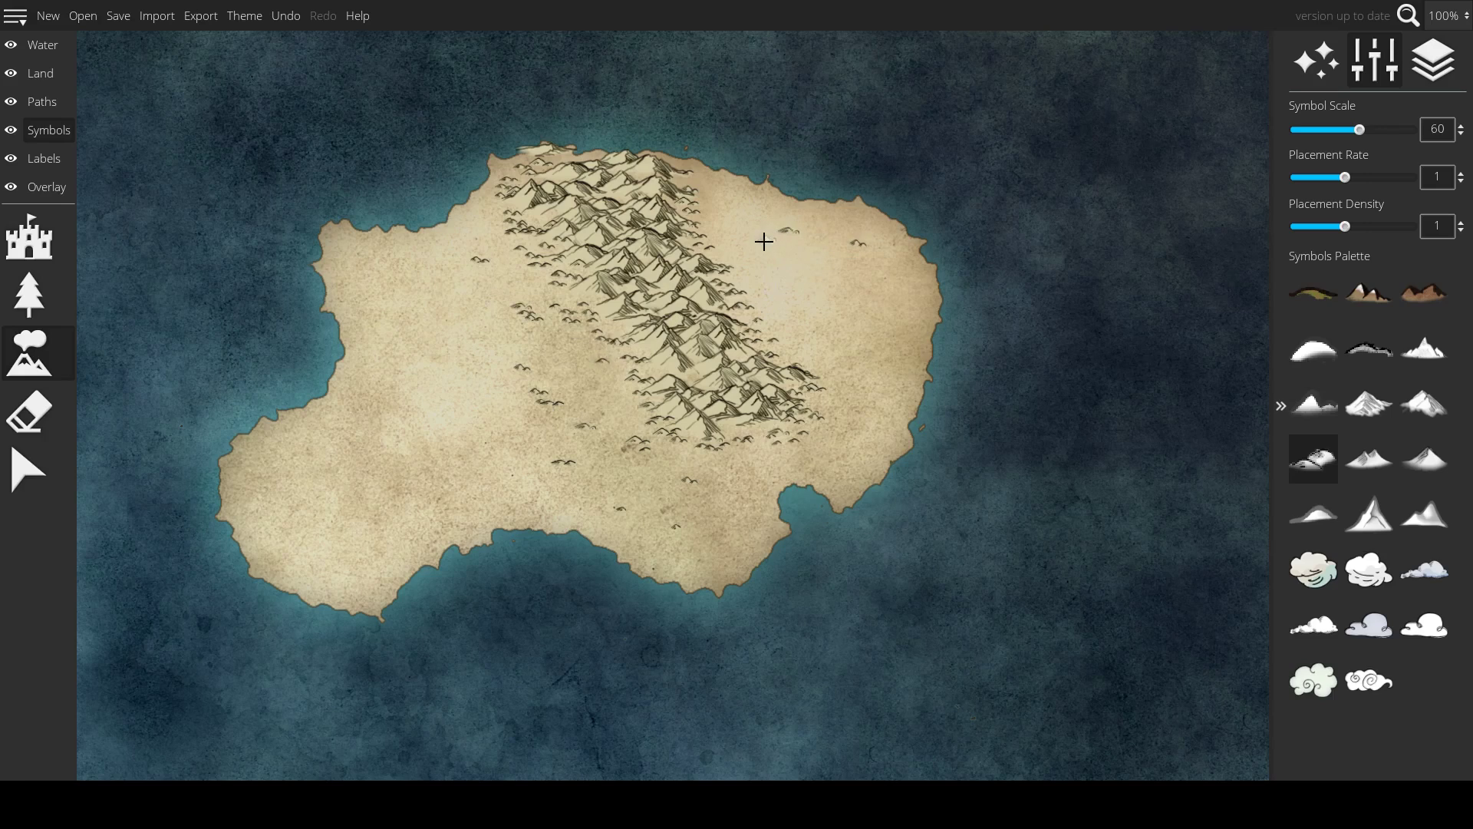
drag(764, 242, 838, 338)
mouse_move(353, 512)
mouse_down()
mouse_move(413, 523)
mouse_move(458, 465)
mouse_up()
- Line the eastern and western sides of the southeastern landmass's mountain range with small foothills
mouse_move(600, 520)
mouse_down()
mouse_move(470, 330)
mouse_move(366, 134)
mouse_up()
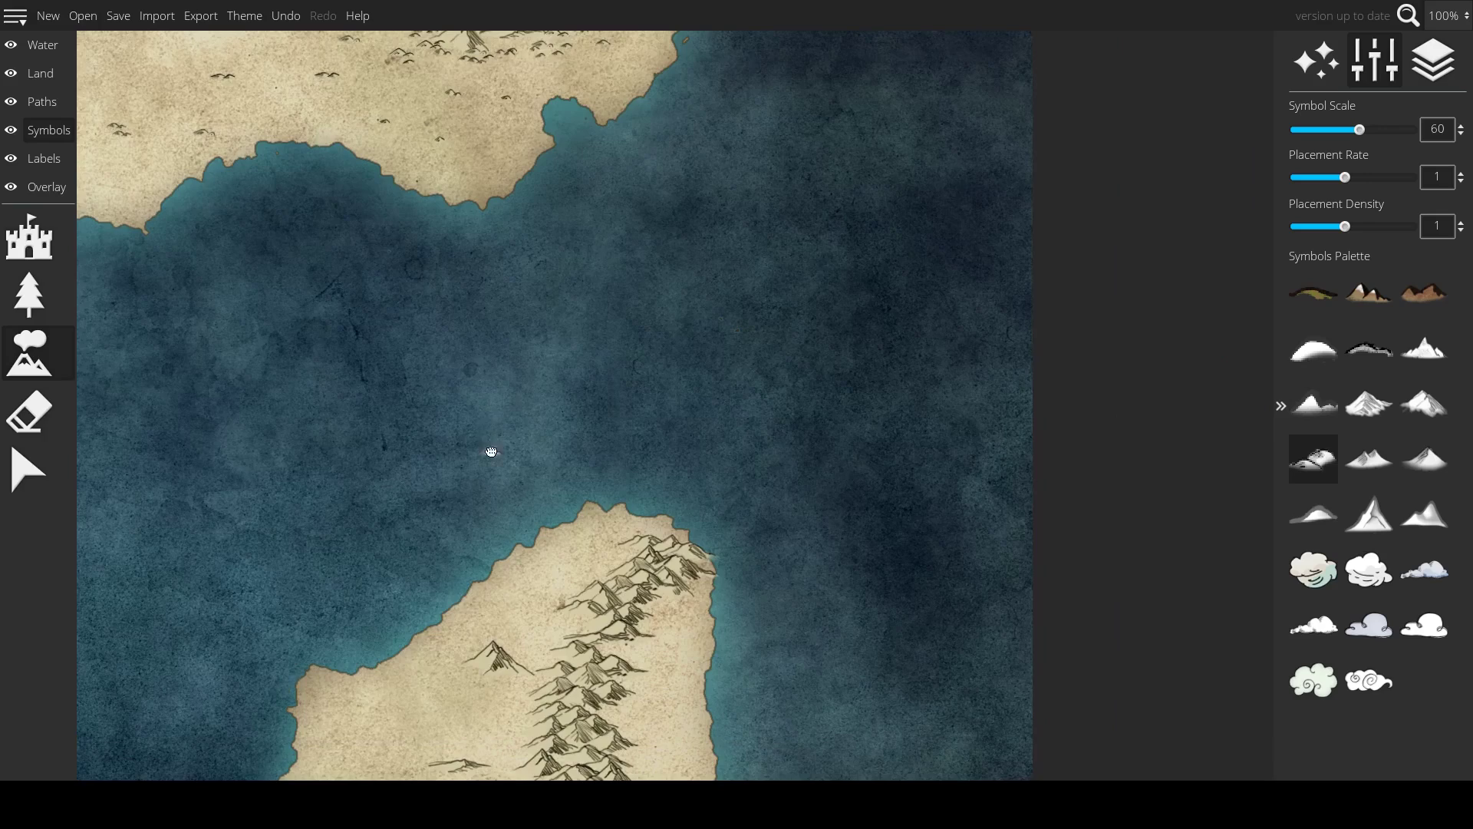
drag(491, 452, 613, 53)
mouse_move(753, 131)
mouse_down()
mouse_move(777, 150)
mouse_move(672, 235)
mouse_move(765, 260)
mouse_move(827, 191)
mouse_move(731, 365)
mouse_move(780, 374)
mouse_move(822, 439)
mouse_move(810, 441)
mouse_up()
drag(785, 346, 811, 339)
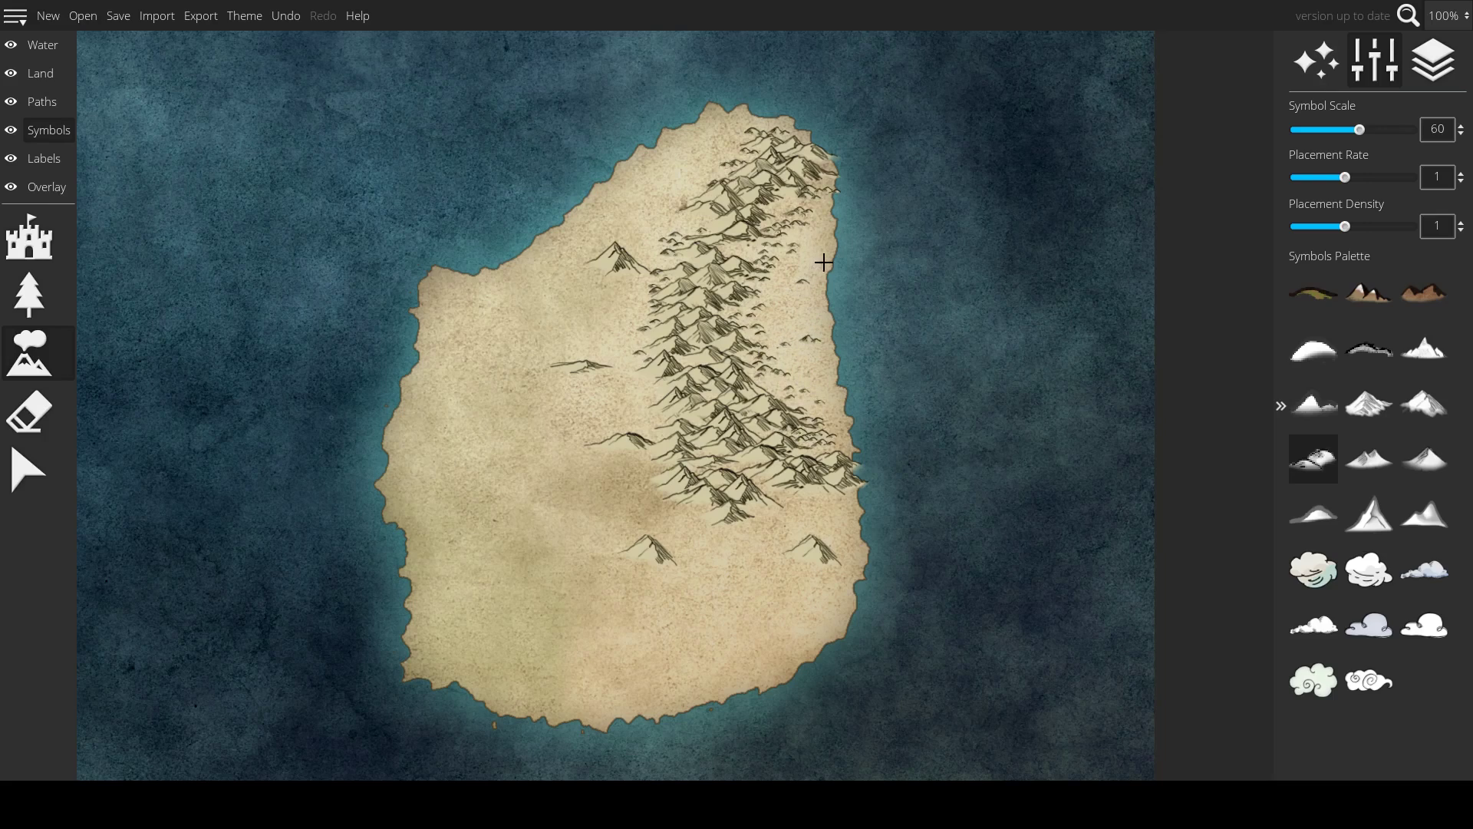
mouse_move(649, 264)
mouse_down()
mouse_move(596, 276)
mouse_move(647, 297)
mouse_move(646, 417)
mouse_up()
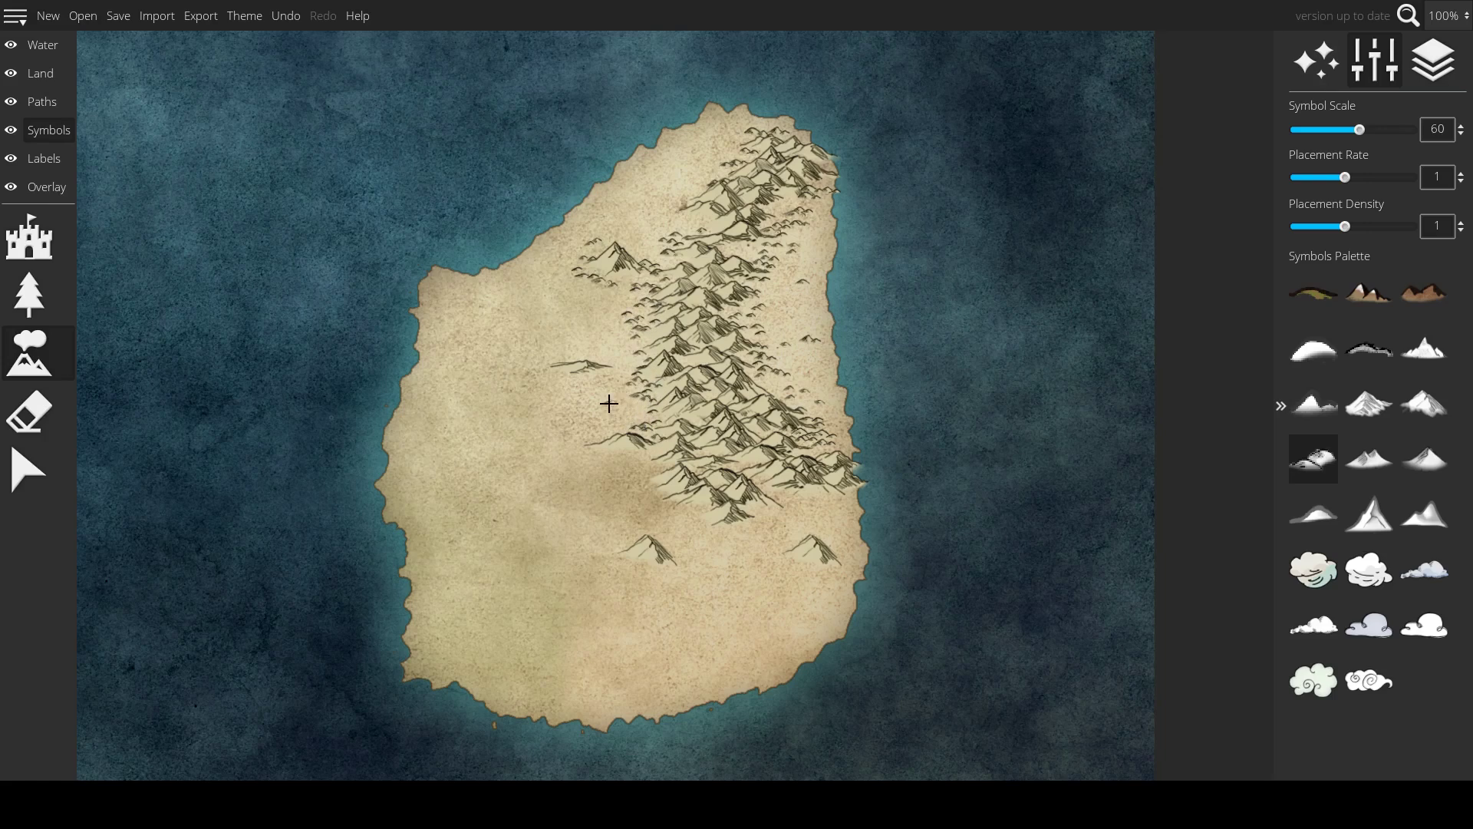
- Surround the isolated mountains west and south of the southeastern landmass's range with small hills
mouse_move(530, 363)
mouse_down()
mouse_move(597, 436)
mouse_move(651, 460)
mouse_move(650, 494)
mouse_move(789, 516)
mouse_move(769, 524)
mouse_move(802, 503)
mouse_move(842, 533)
mouse_move(846, 567)
mouse_move(652, 537)
mouse_move(628, 564)
mouse_move(625, 488)
mouse_up()
click(525, 367)
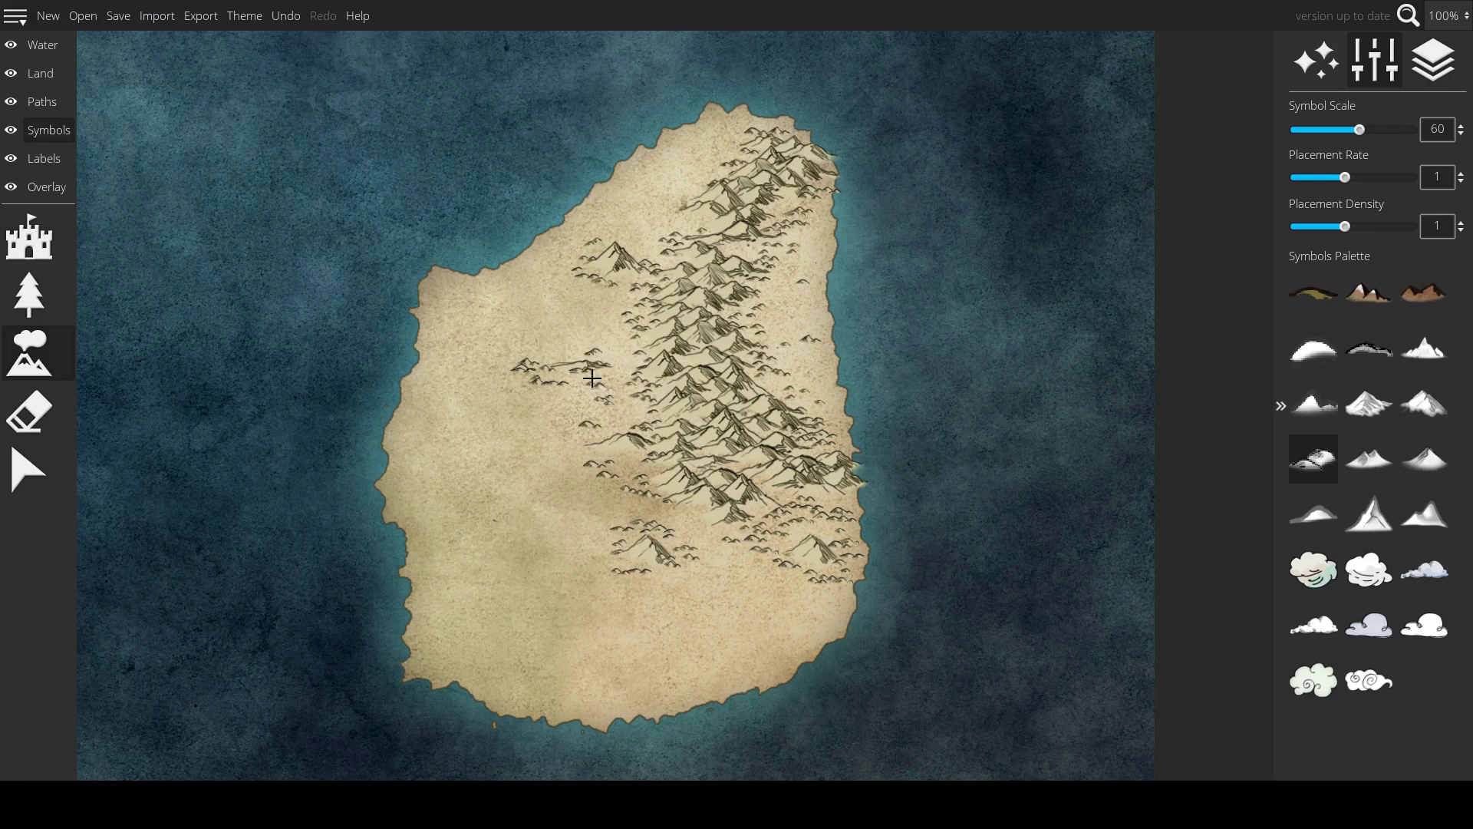
click(548, 357)
click(566, 356)
click(576, 361)
click(580, 376)
click(564, 379)
- Examine the list of available map themes and close it without applying another theme
drag(840, 493, 895, 452)
scroll(624, 417, down, 5)
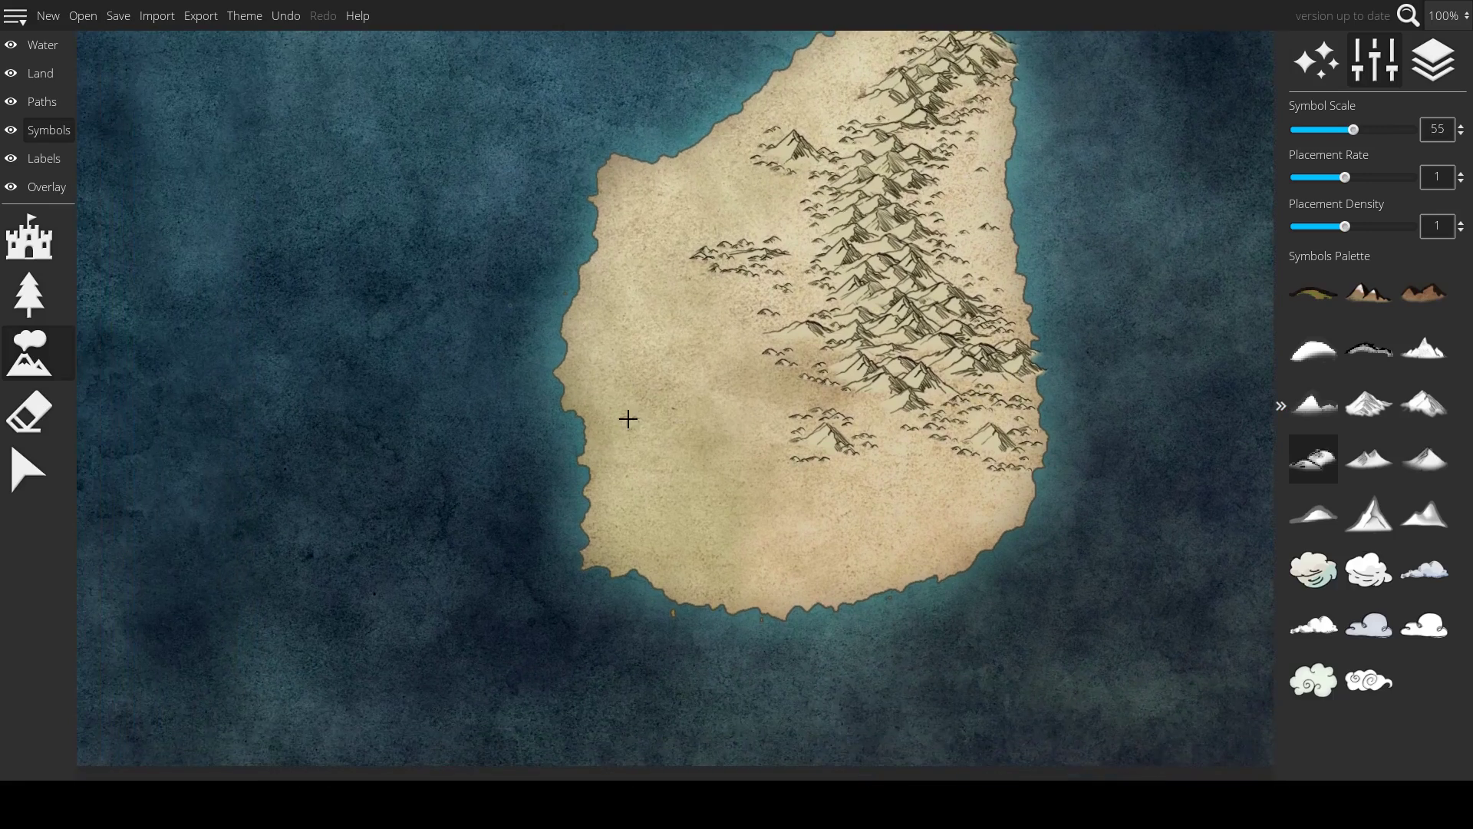
scroll(598, 422, up, 2)
scroll(571, 435, up, 2)
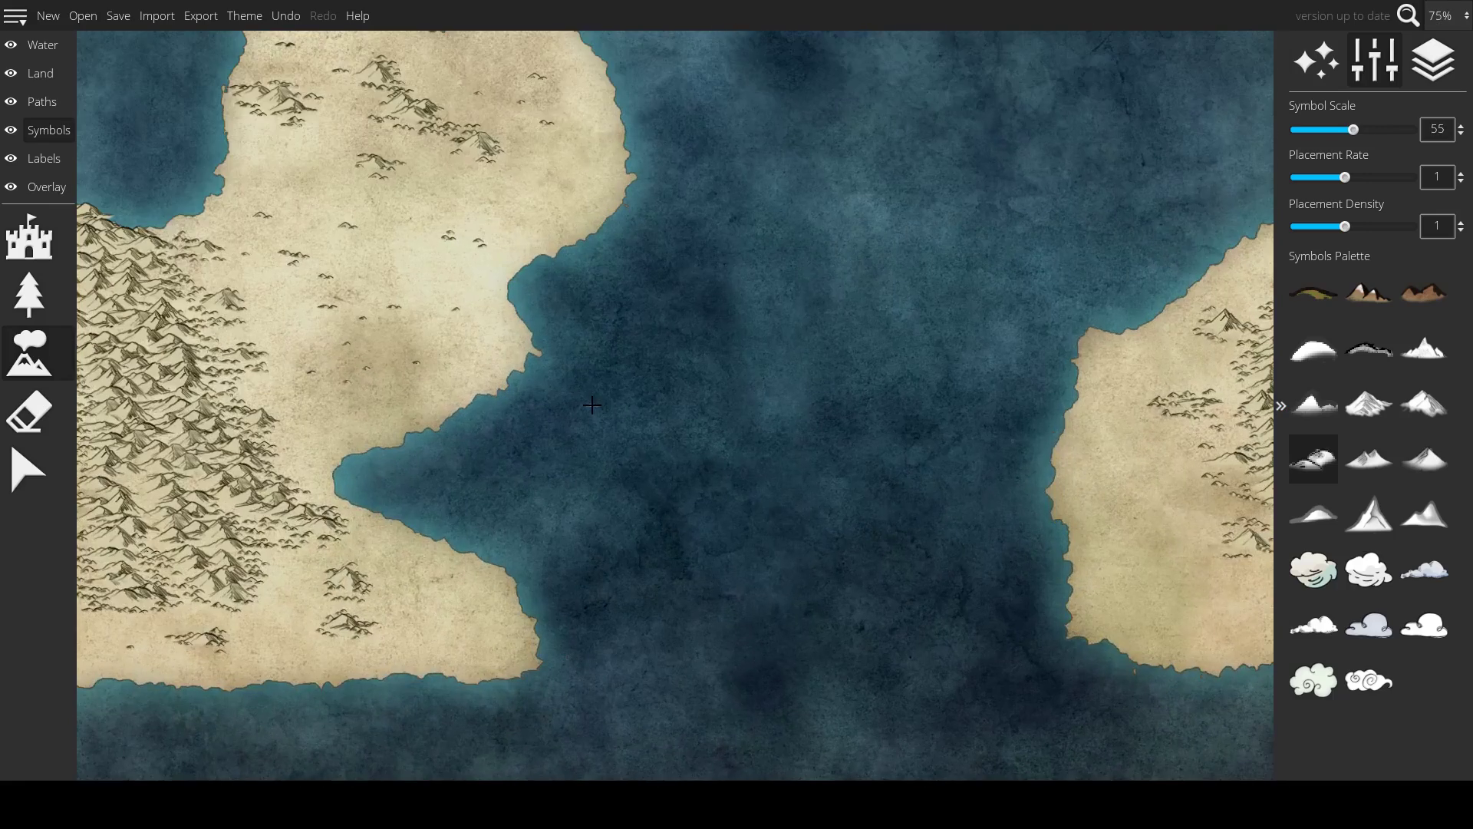
scroll(737, 396, up, 2)
drag(732, 393, 615, 384)
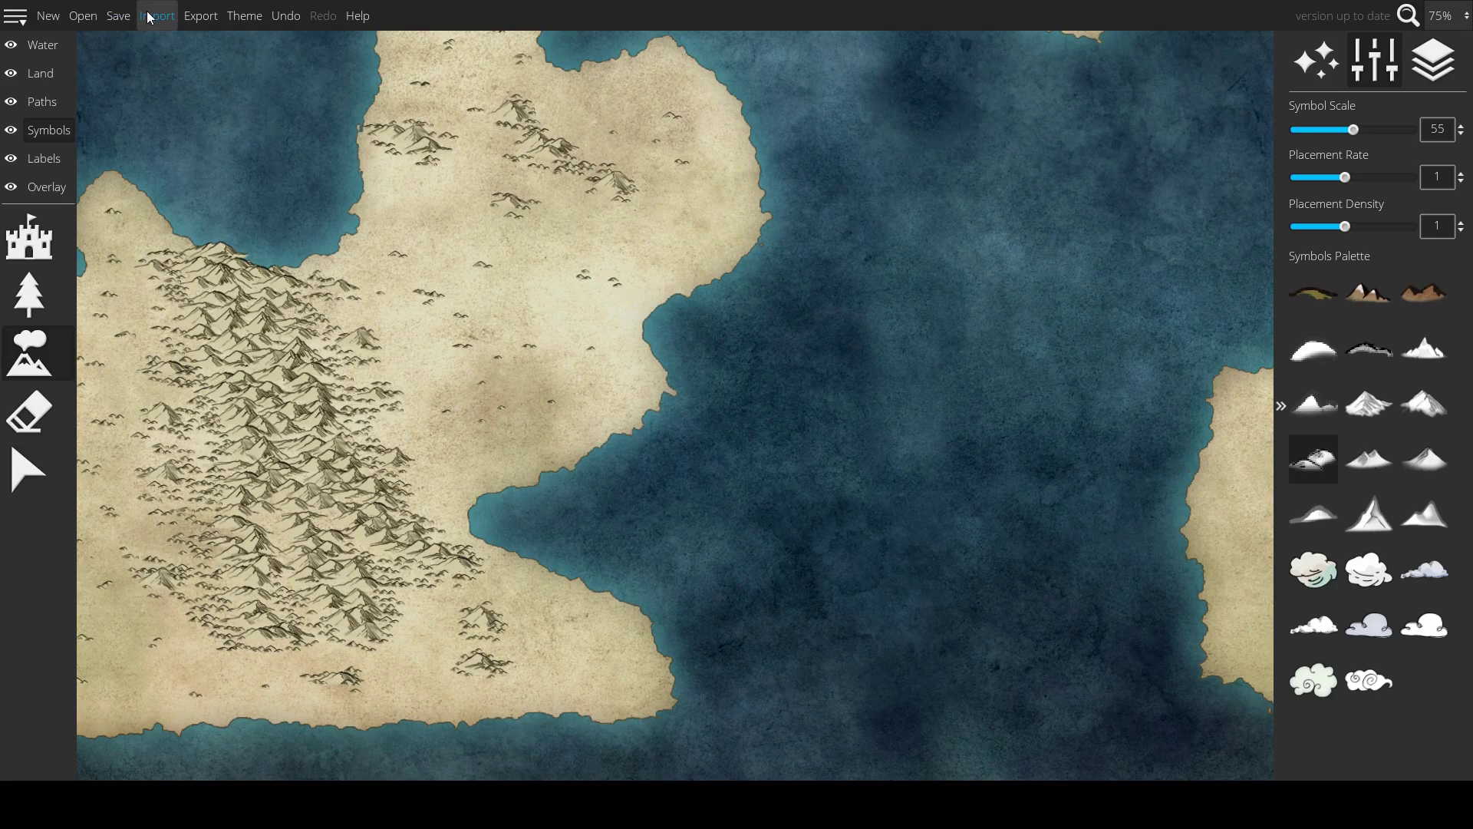
click(244, 15)
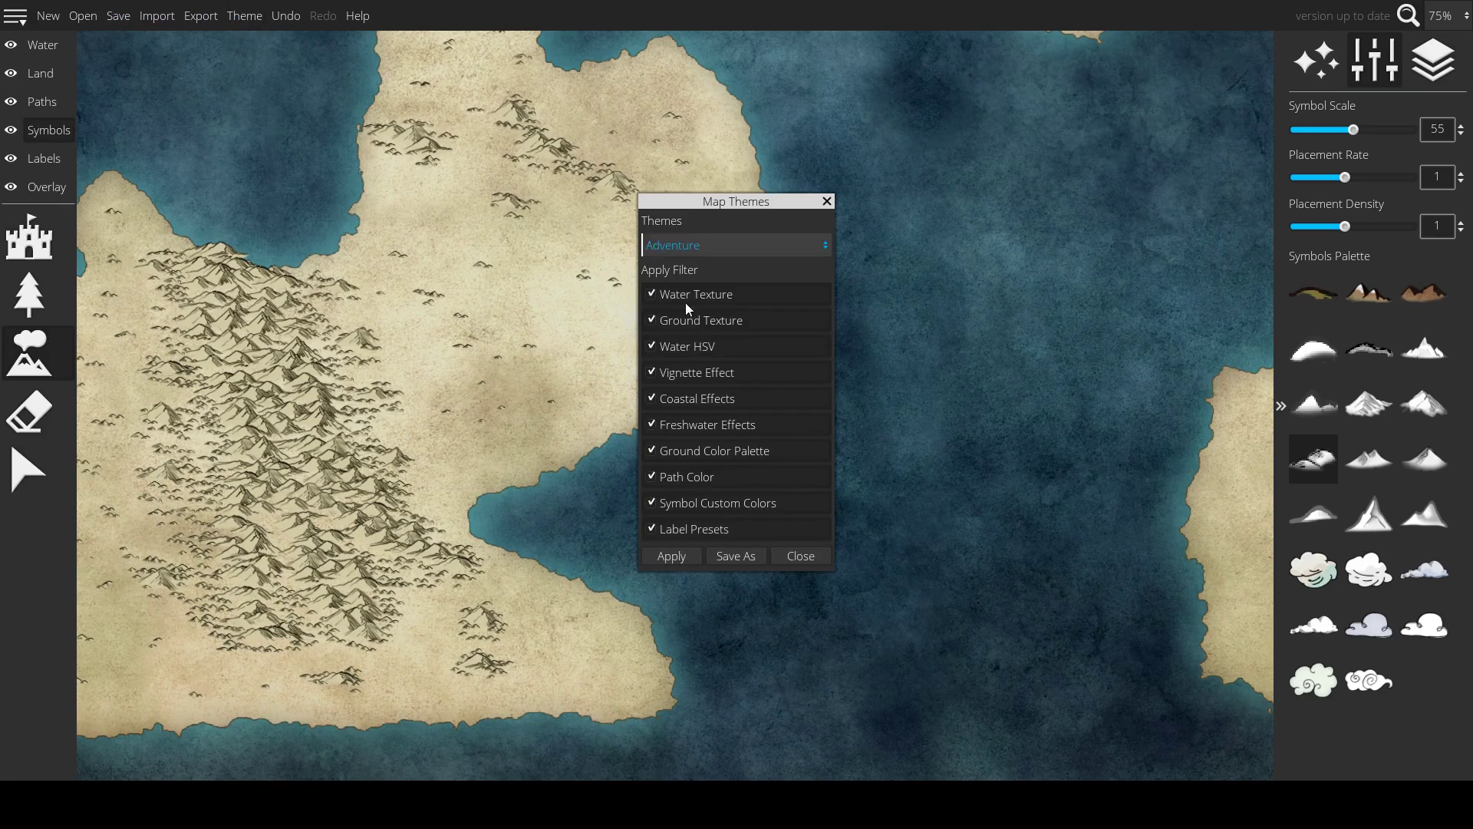
click(725, 253)
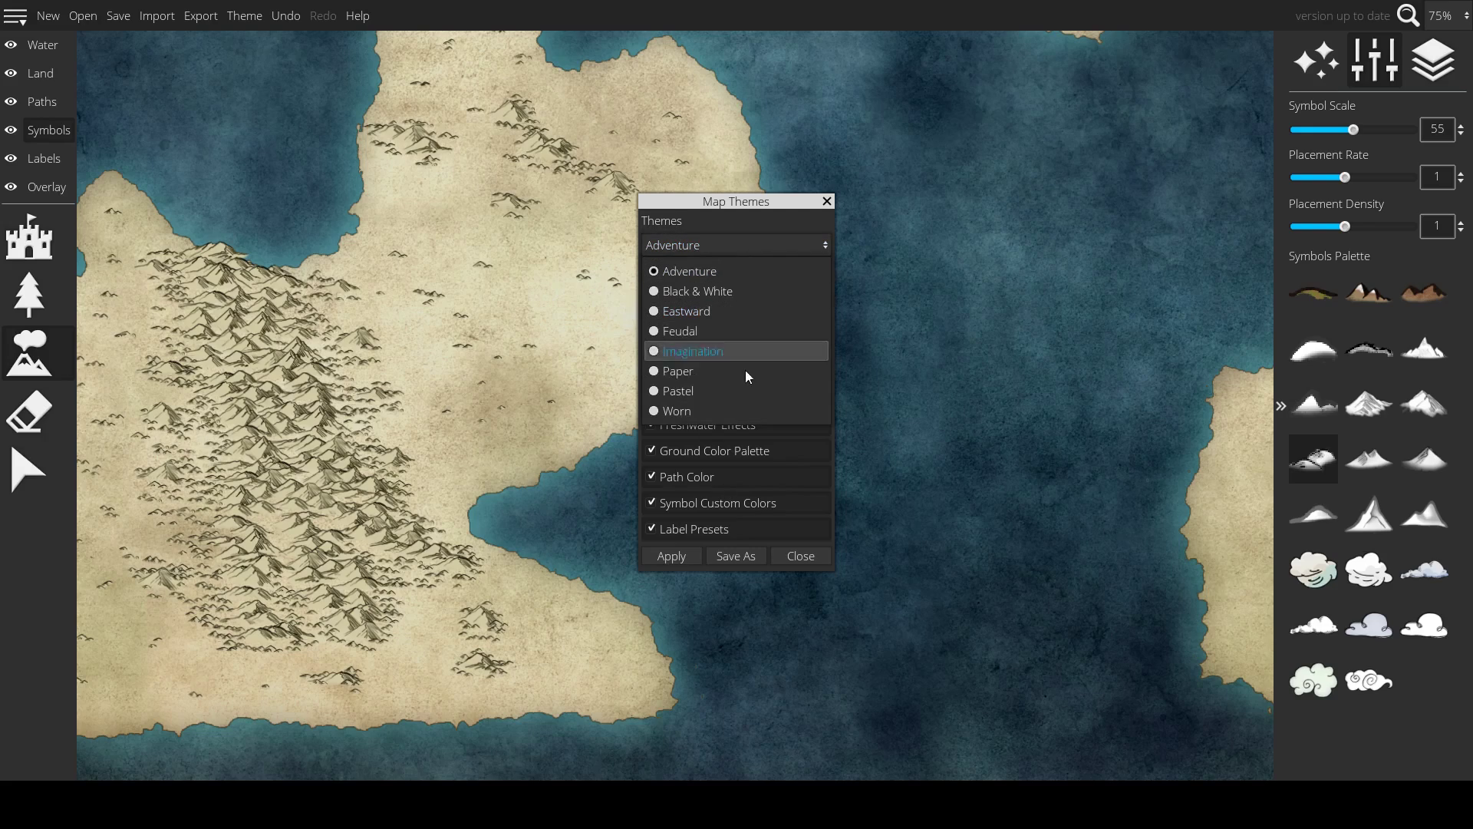
click(842, 214)
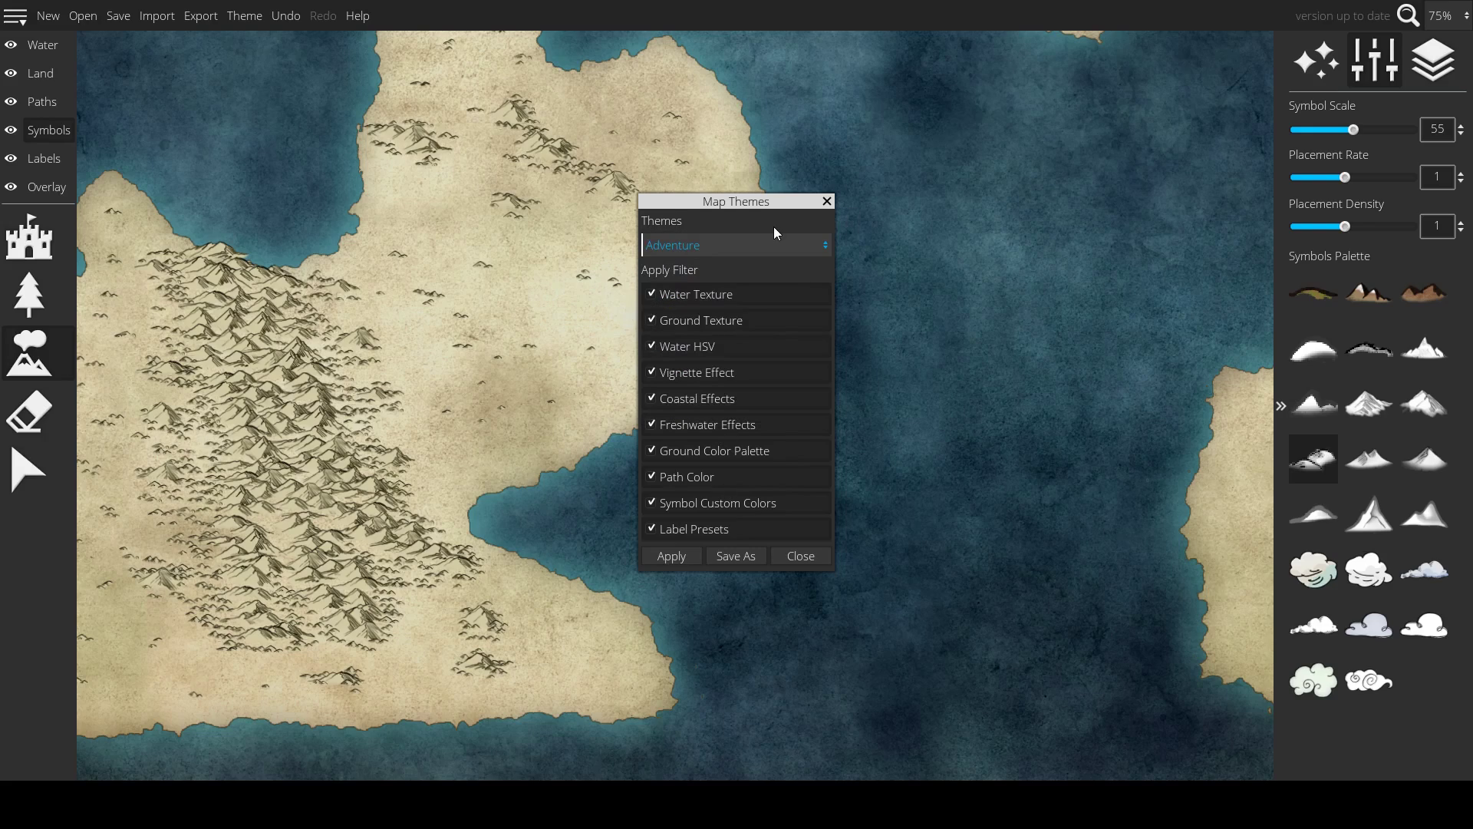
click(777, 244)
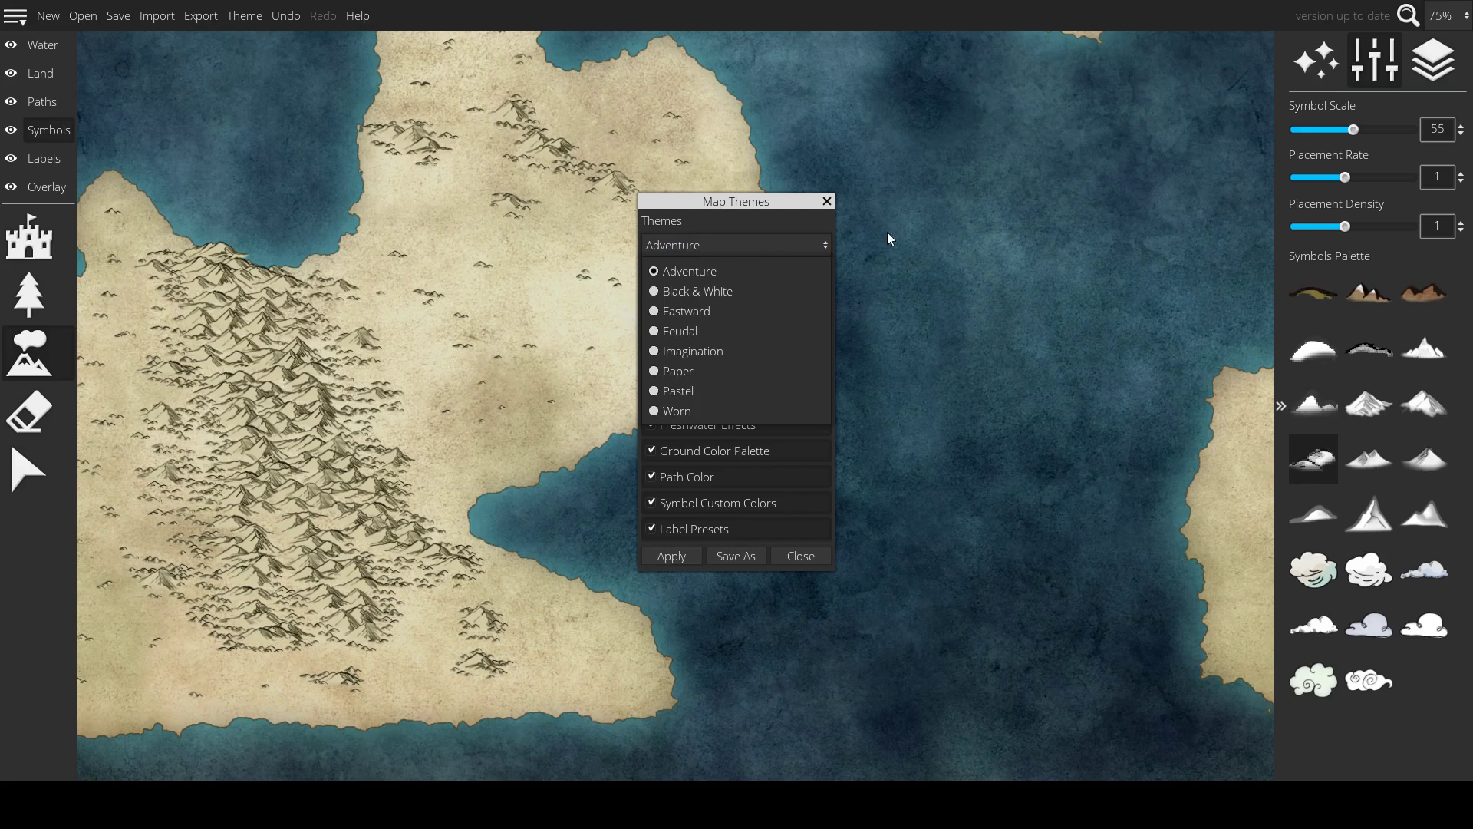
click(830, 201)
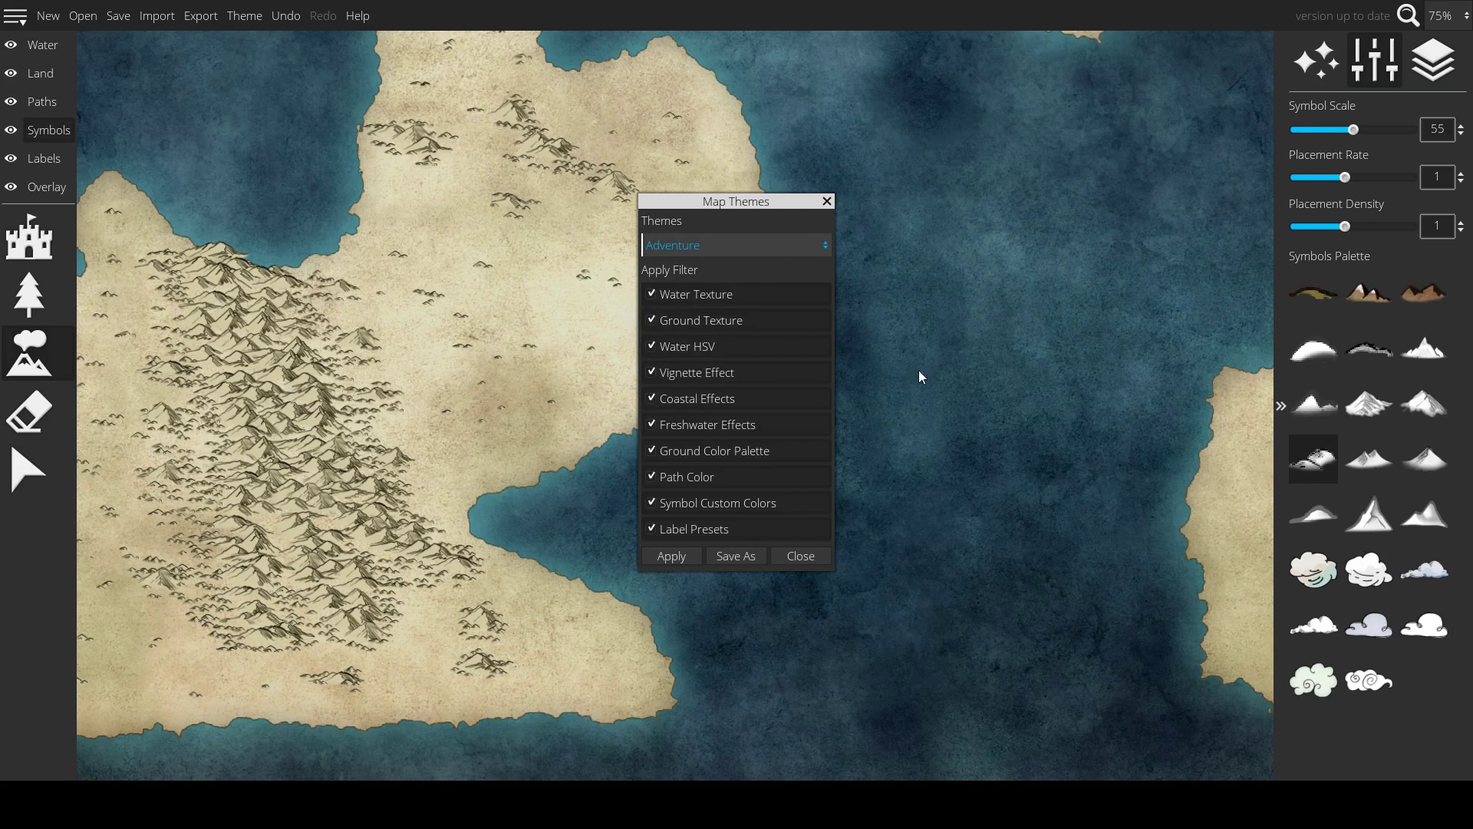
click(827, 203)
- Place two small hills beside the isolated mountains in the western continent's southeastern corner
drag(487, 332, 871, 164)
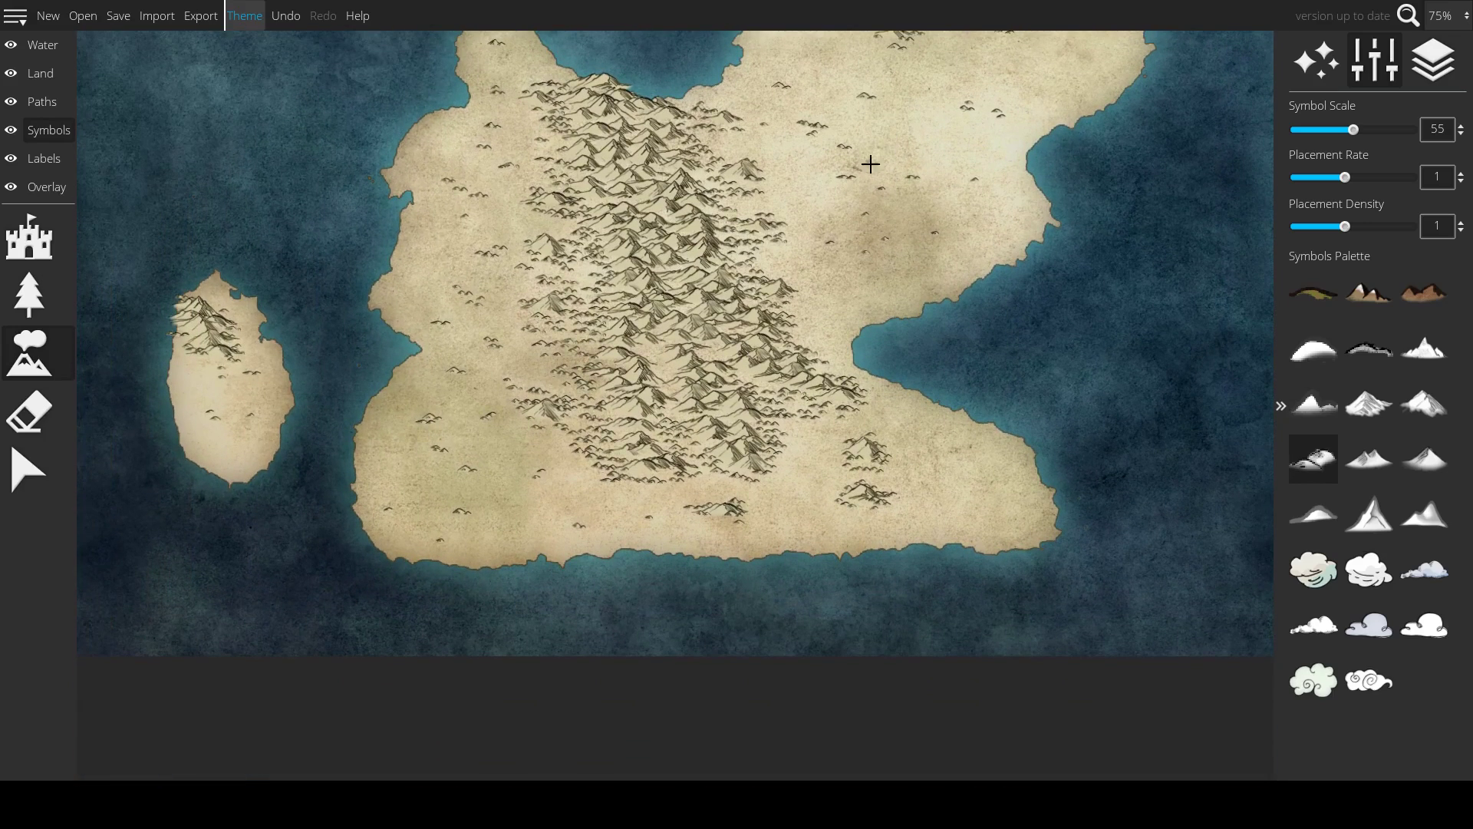
click(919, 478)
click(960, 519)
drag(842, 306, 814, 547)
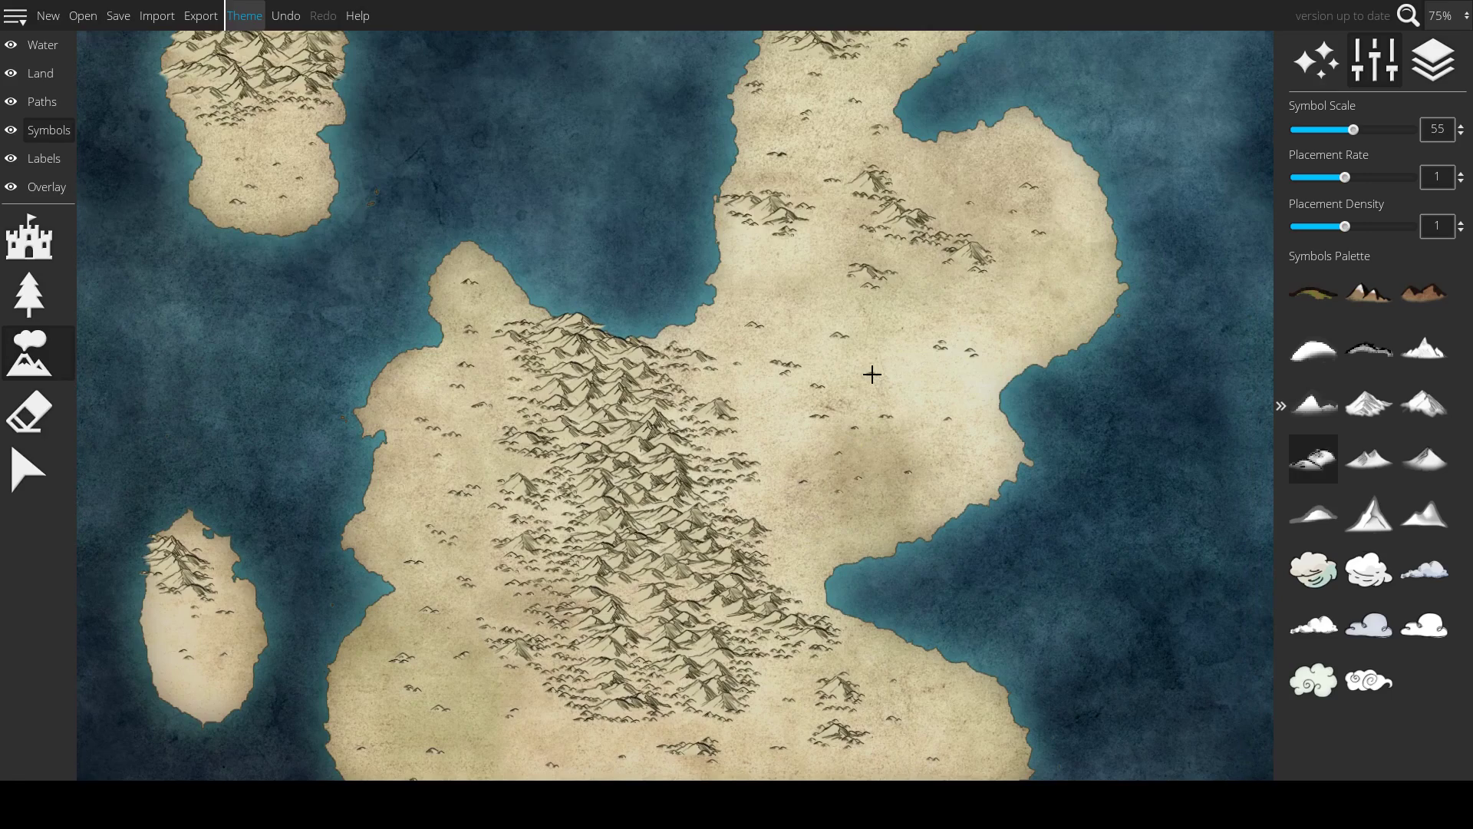
- Examine the mountain and hill coverage across the western continent and the neighbouring landmasses
drag(427, 362, 750, 405)
drag(1202, 409, 630, 306)
scroll(859, 175, down, 10)
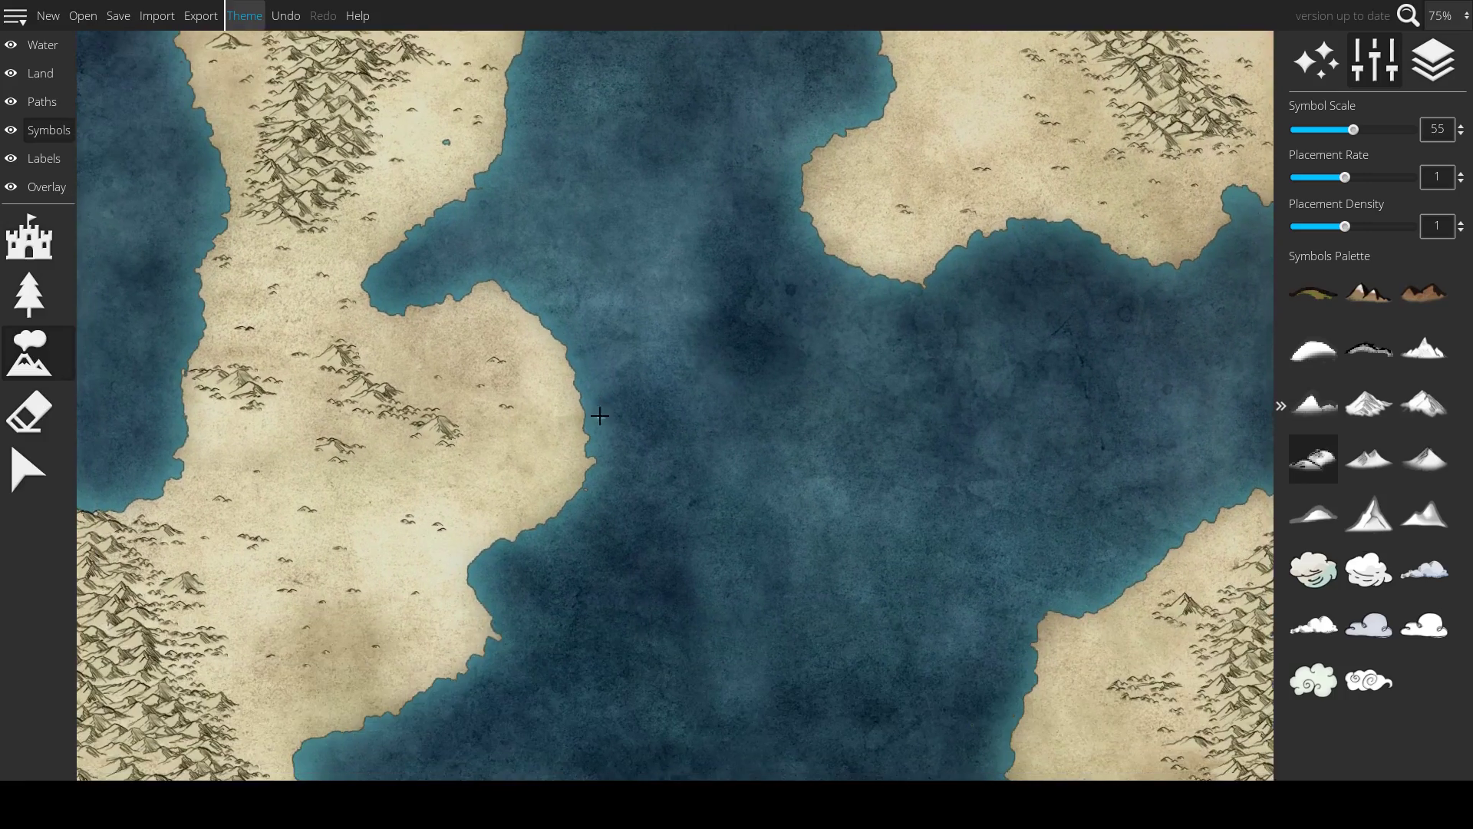
scroll(710, 366, up, 10)
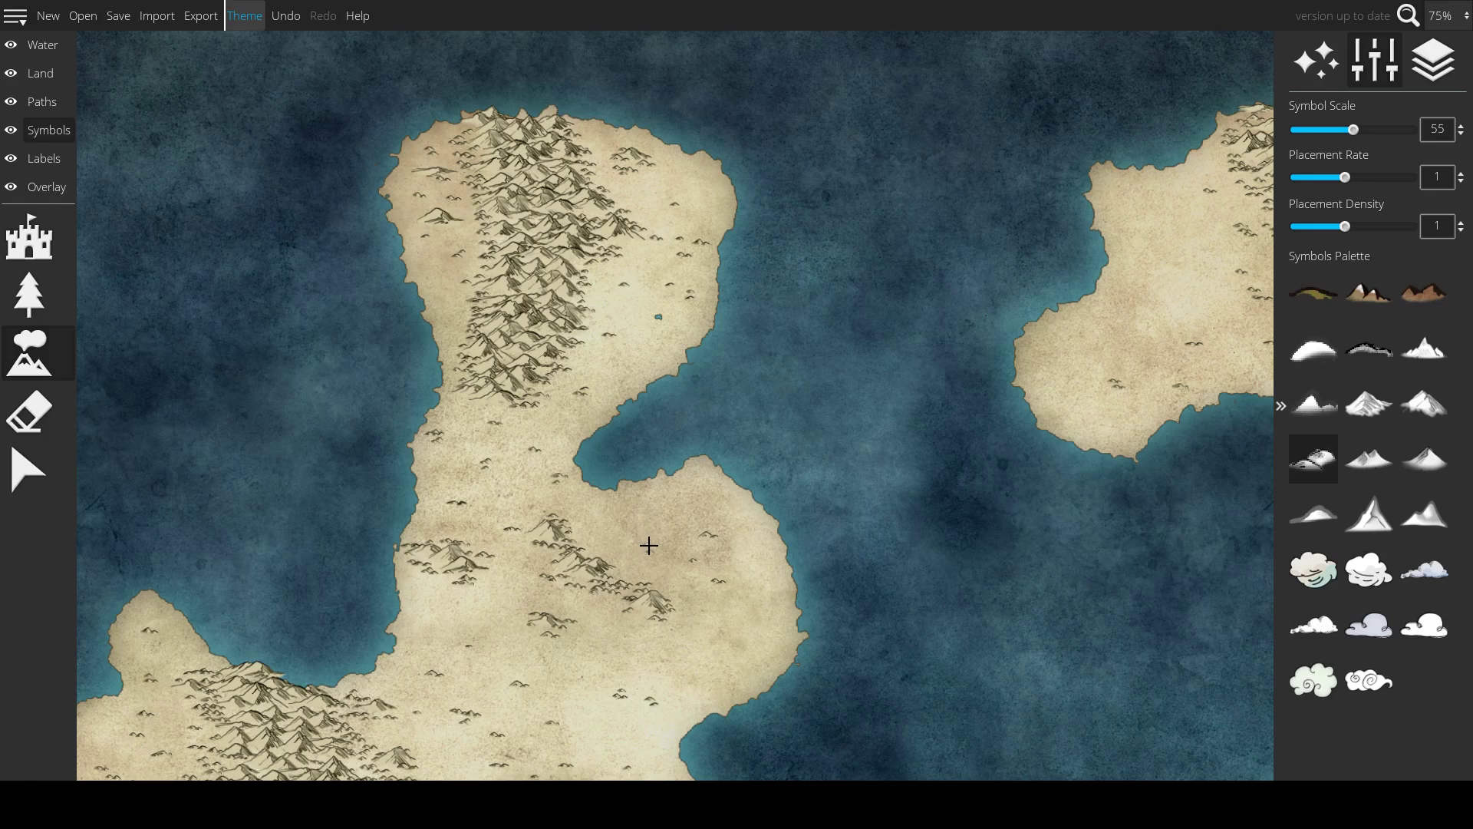
scroll(649, 545, down, 2)
scroll(649, 546, down, 3)
scroll(649, 546, up, 1)
scroll(704, 748, up, 1)
drag(708, 696, 939, 365)
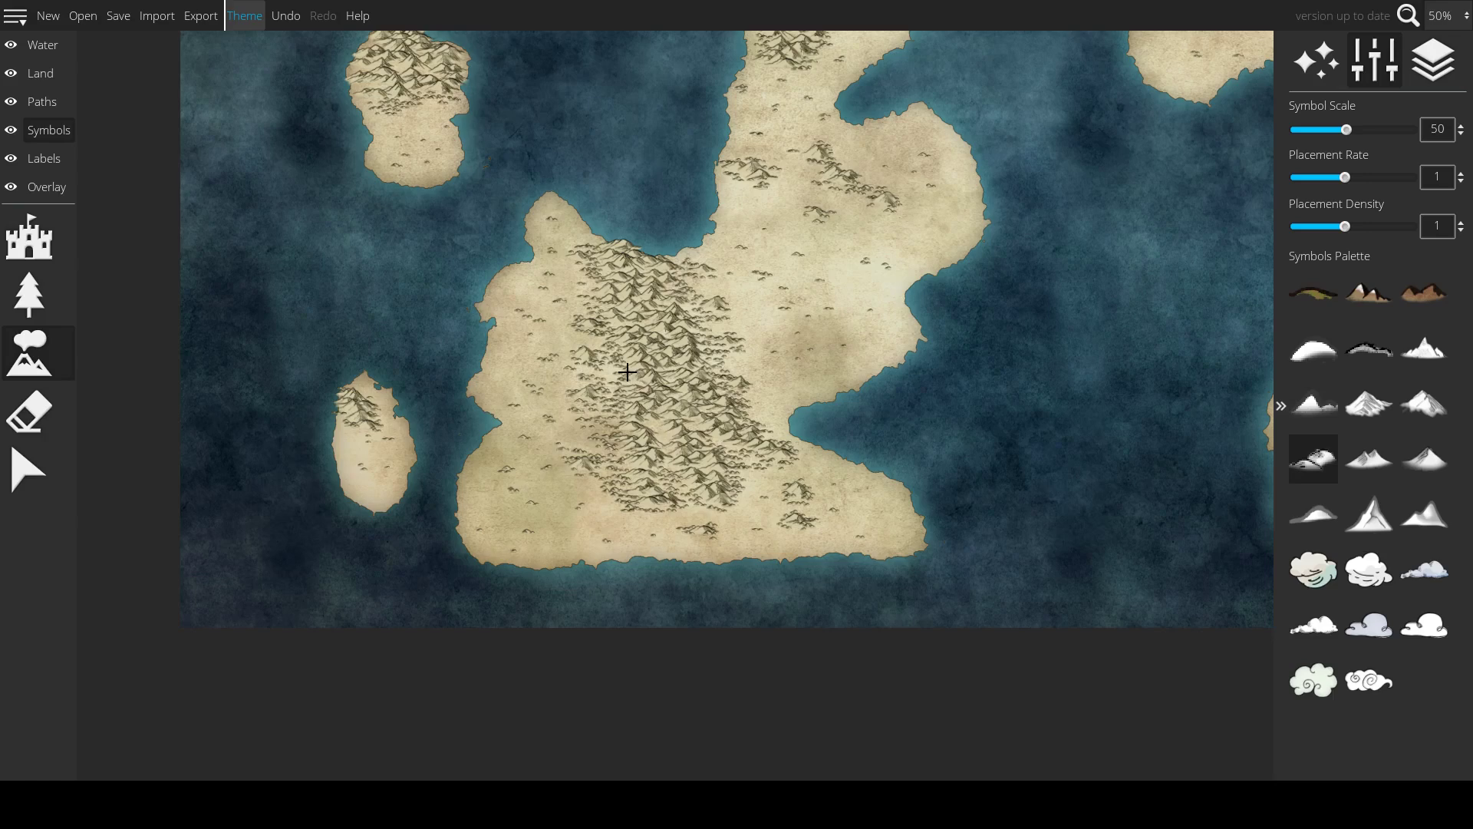
scroll(627, 369, up, 2)
scroll(628, 370, down, 1)
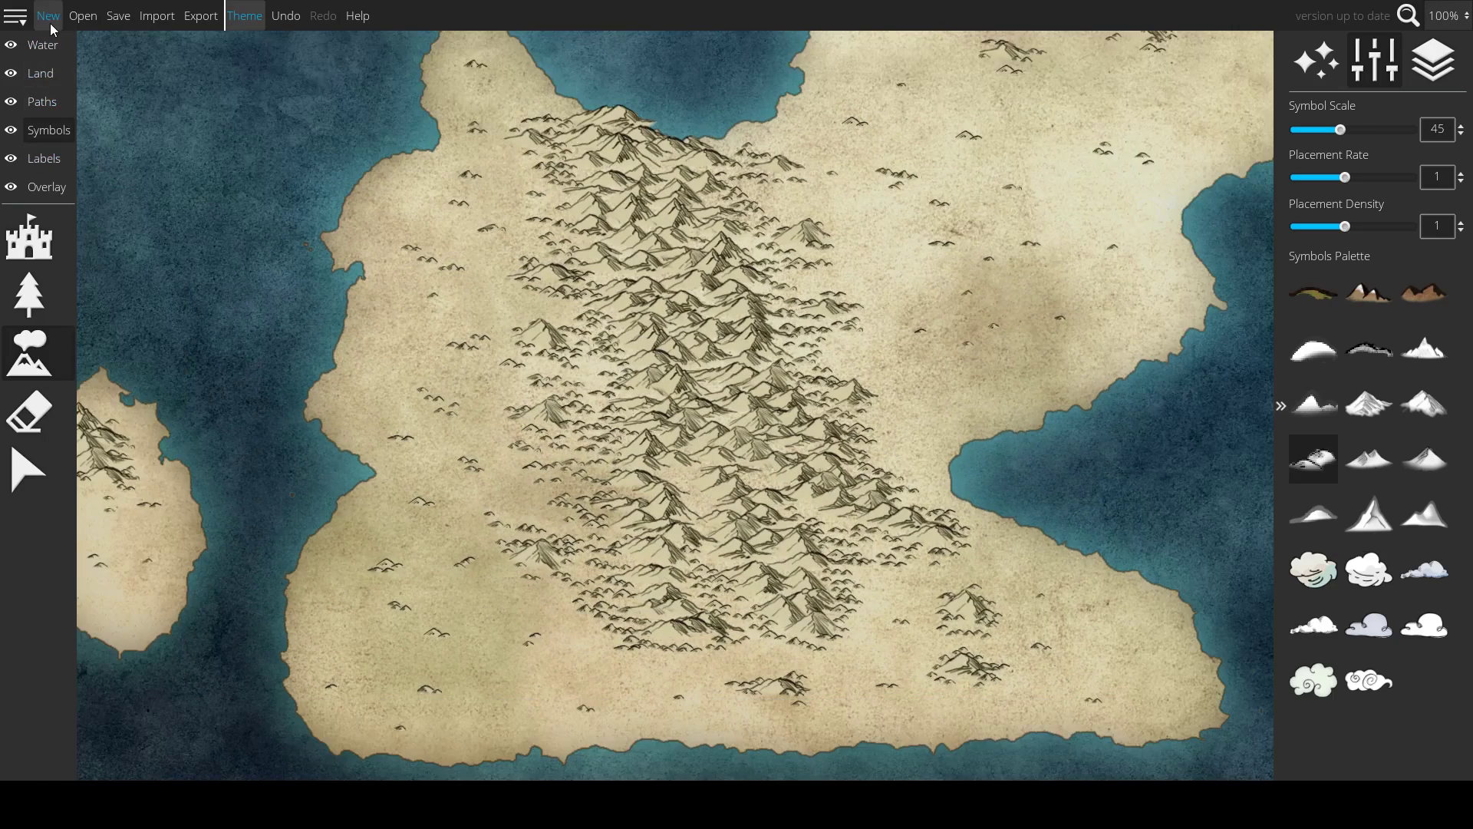
- Switch to the water layer's river tool, reduce the river width to 2 and set the roughness to 3
click(40, 45)
click(47, 395)
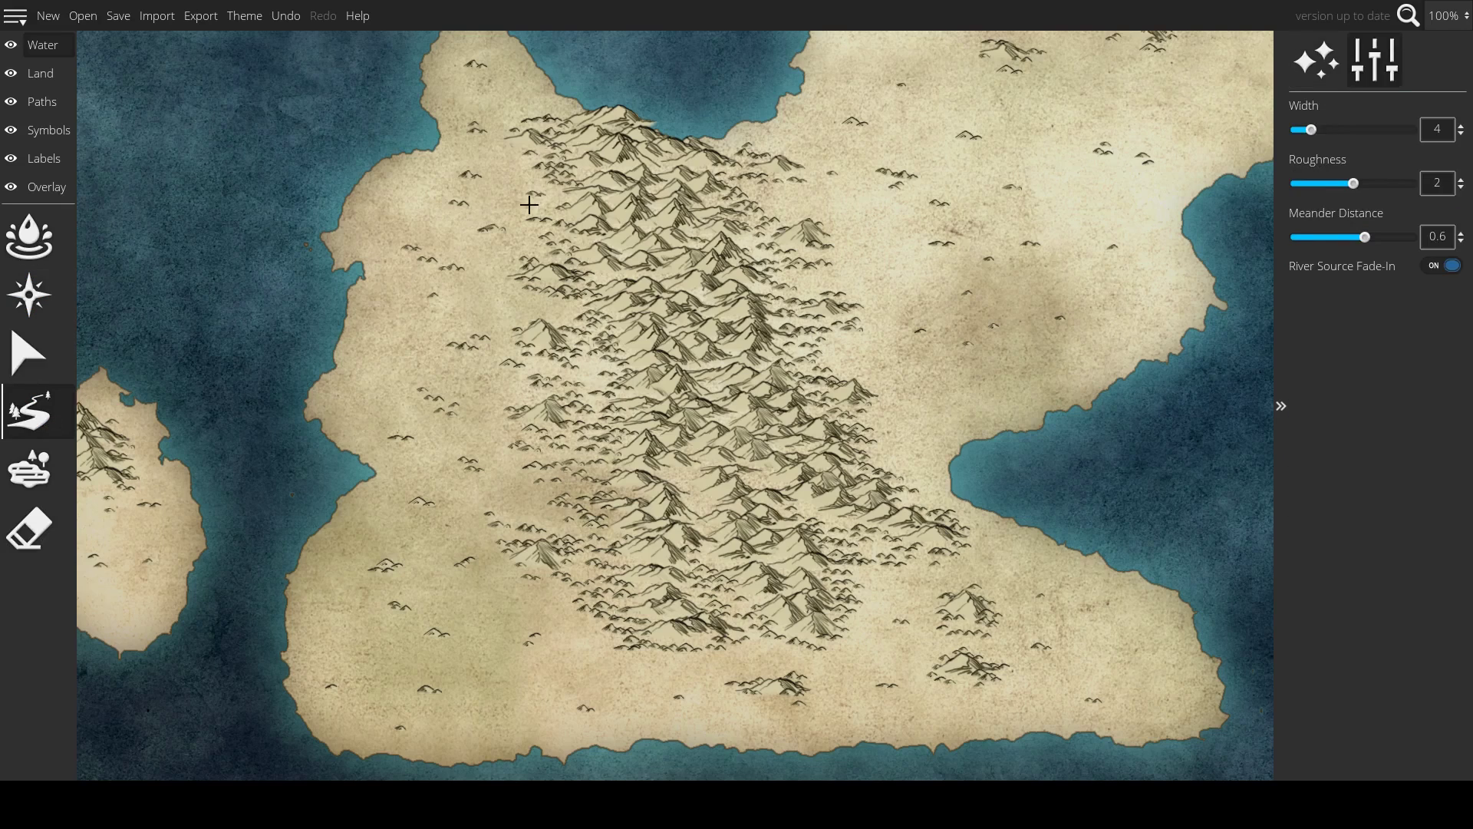
mouse_move(879, 304)
mouse_down()
mouse_move(855, 347)
mouse_move(477, 396)
mouse_move(572, 417)
mouse_move(717, 408)
mouse_move(688, 417)
mouse_move(470, 395)
mouse_move(509, 412)
mouse_move(492, 415)
mouse_move(1102, 283)
mouse_move(615, 417)
mouse_move(543, 418)
mouse_move(574, 404)
mouse_up()
scroll(696, 386, up, 4)
scroll(614, 417, down, 3)
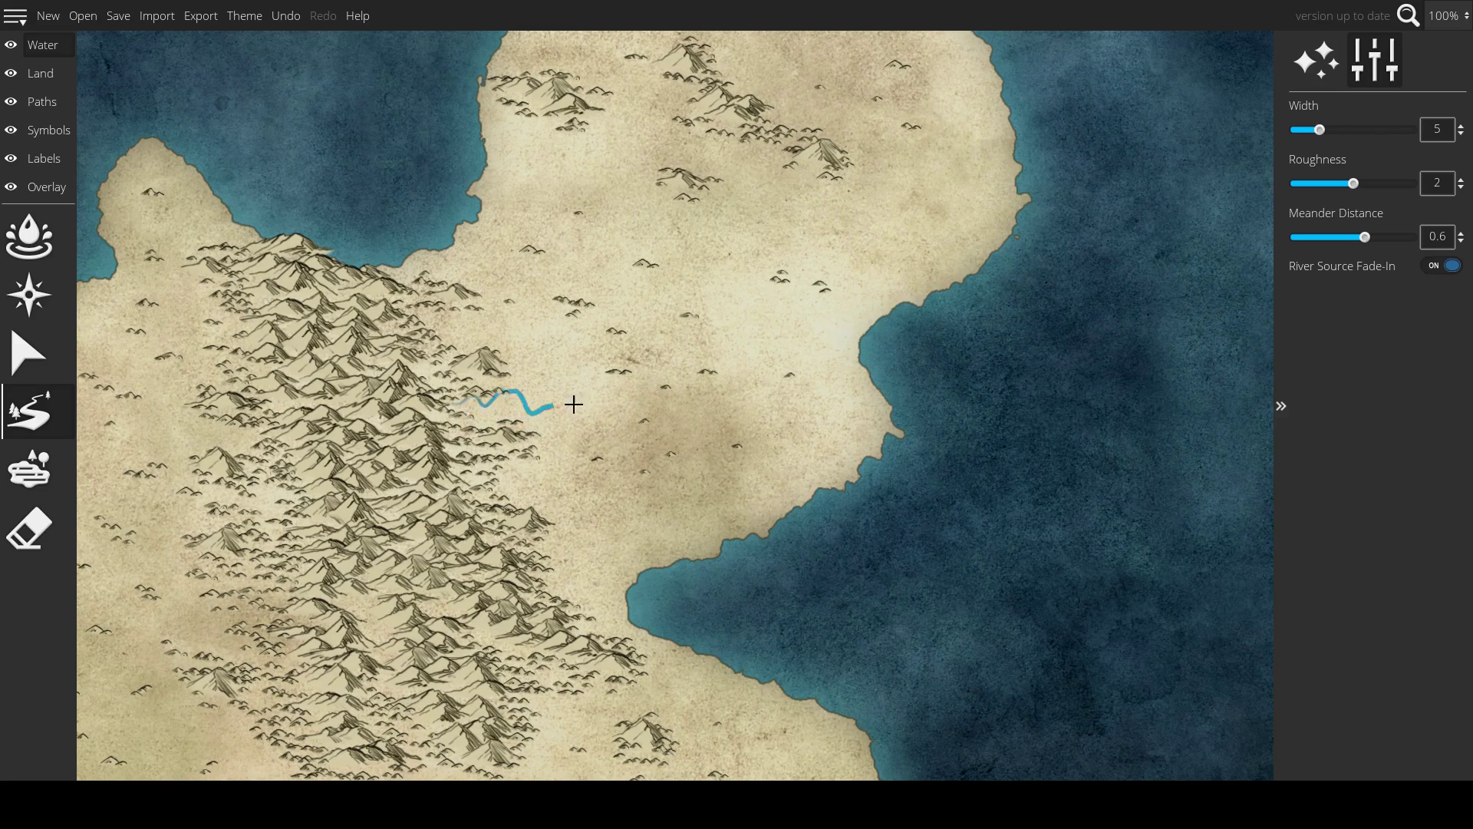
scroll(574, 404, down, 3)
drag(1355, 184, 1414, 190)
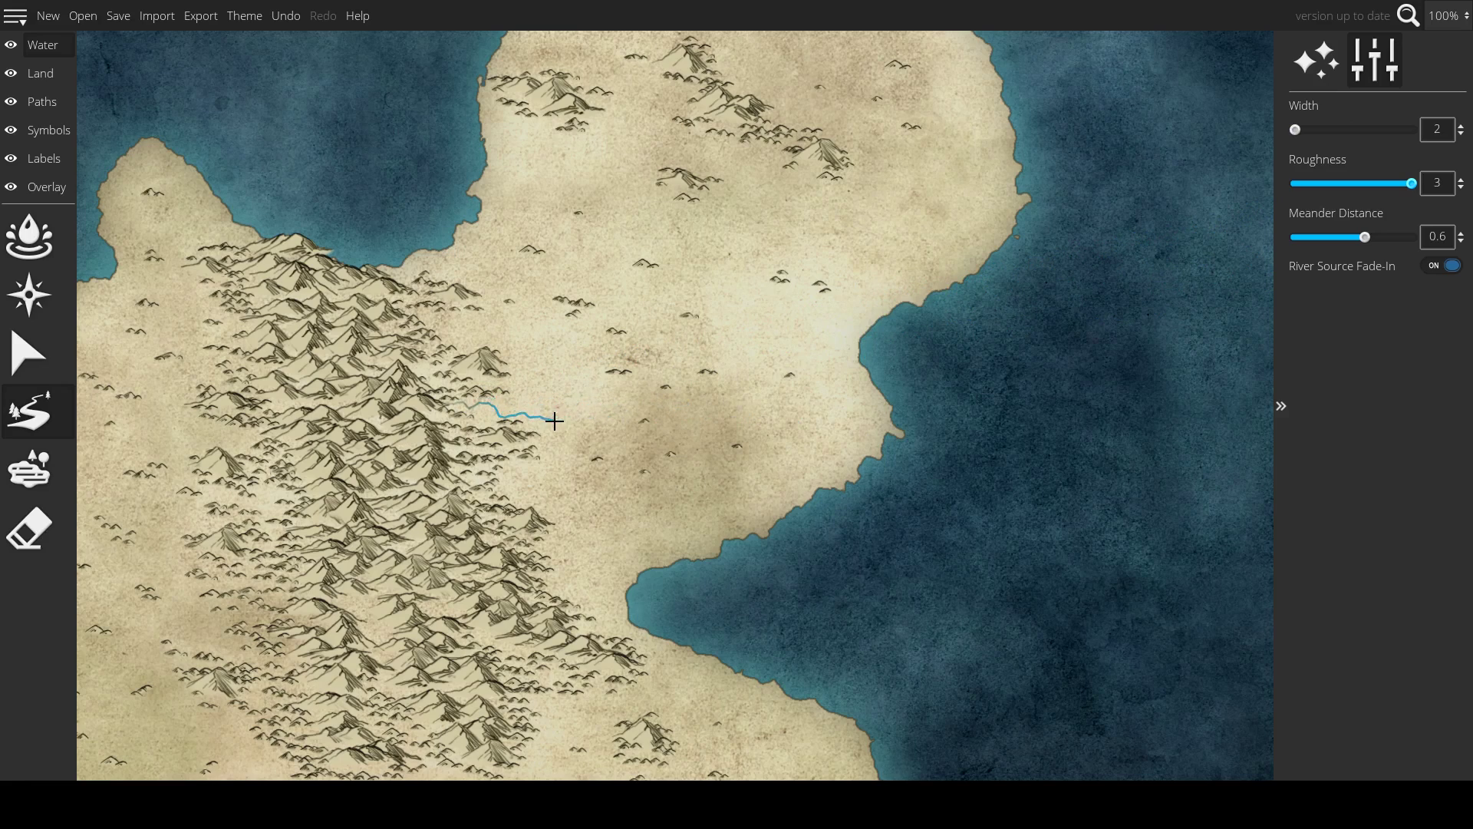
- Try a meander distance of 1, set it to 0.5 with width 4, and toggle River Source Fade-In off and on
drag(1365, 238, 1418, 250)
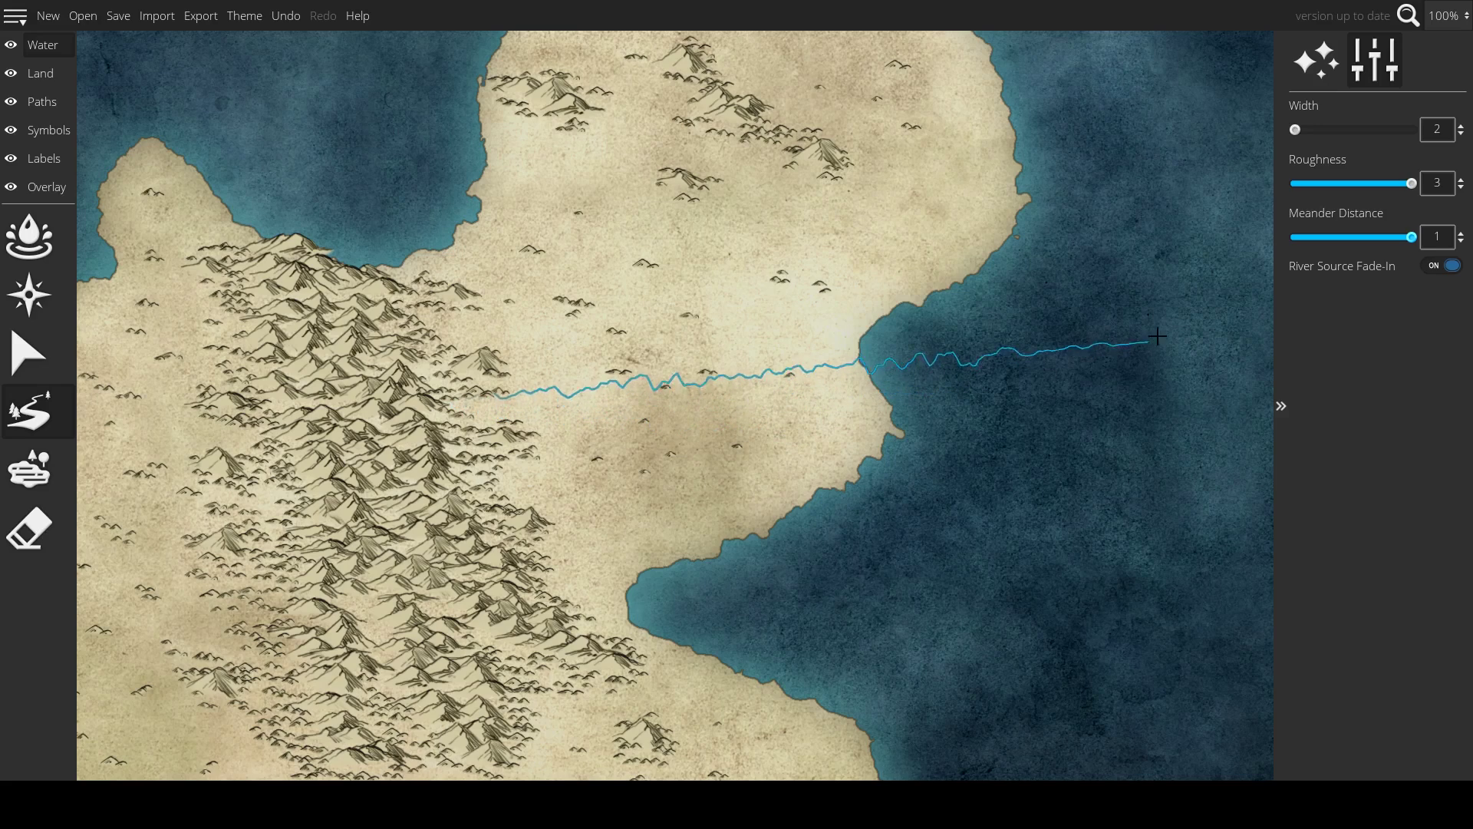
drag(1412, 238, 1355, 247)
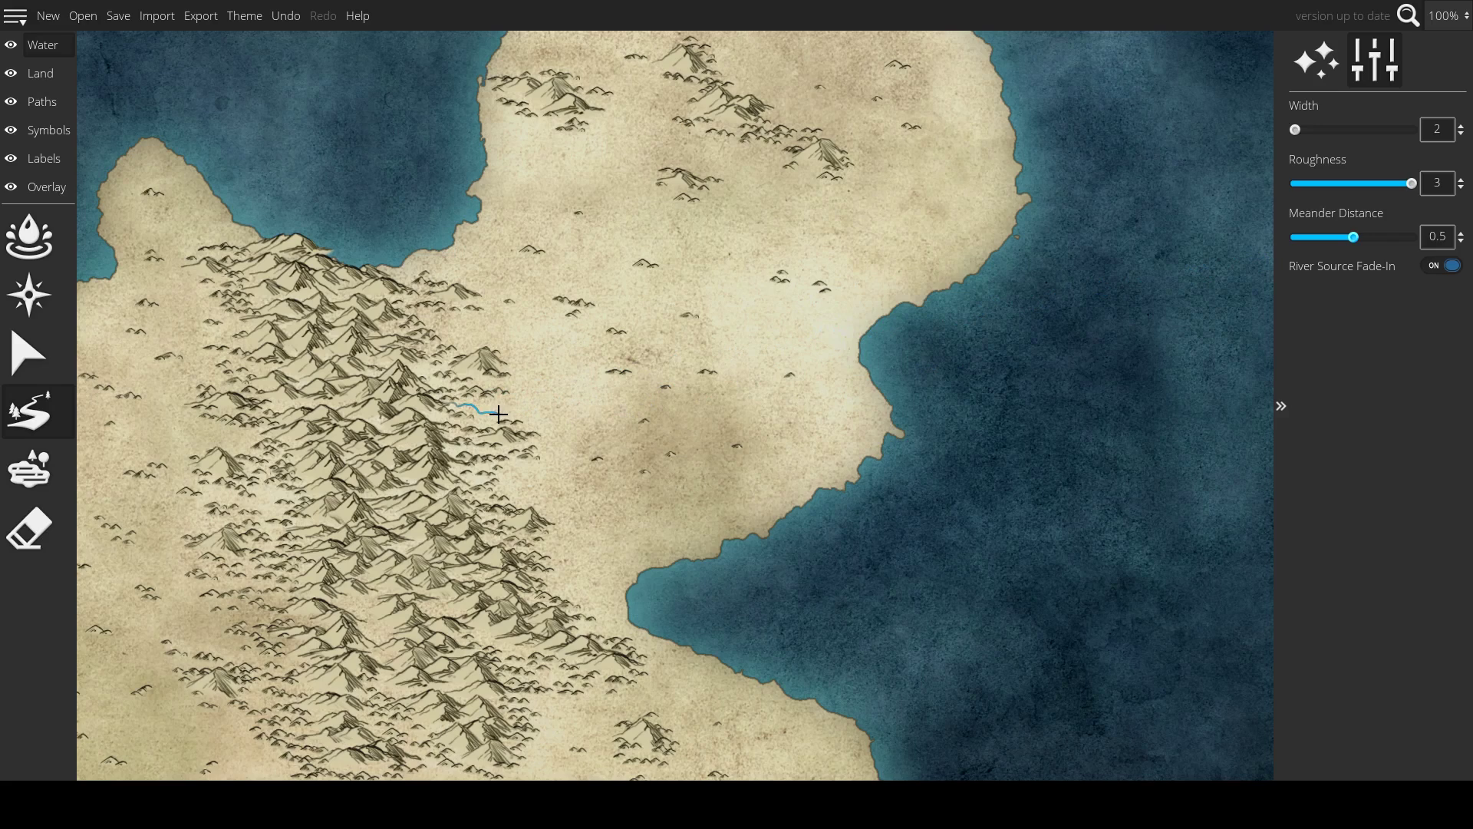
scroll(500, 414, up, 2)
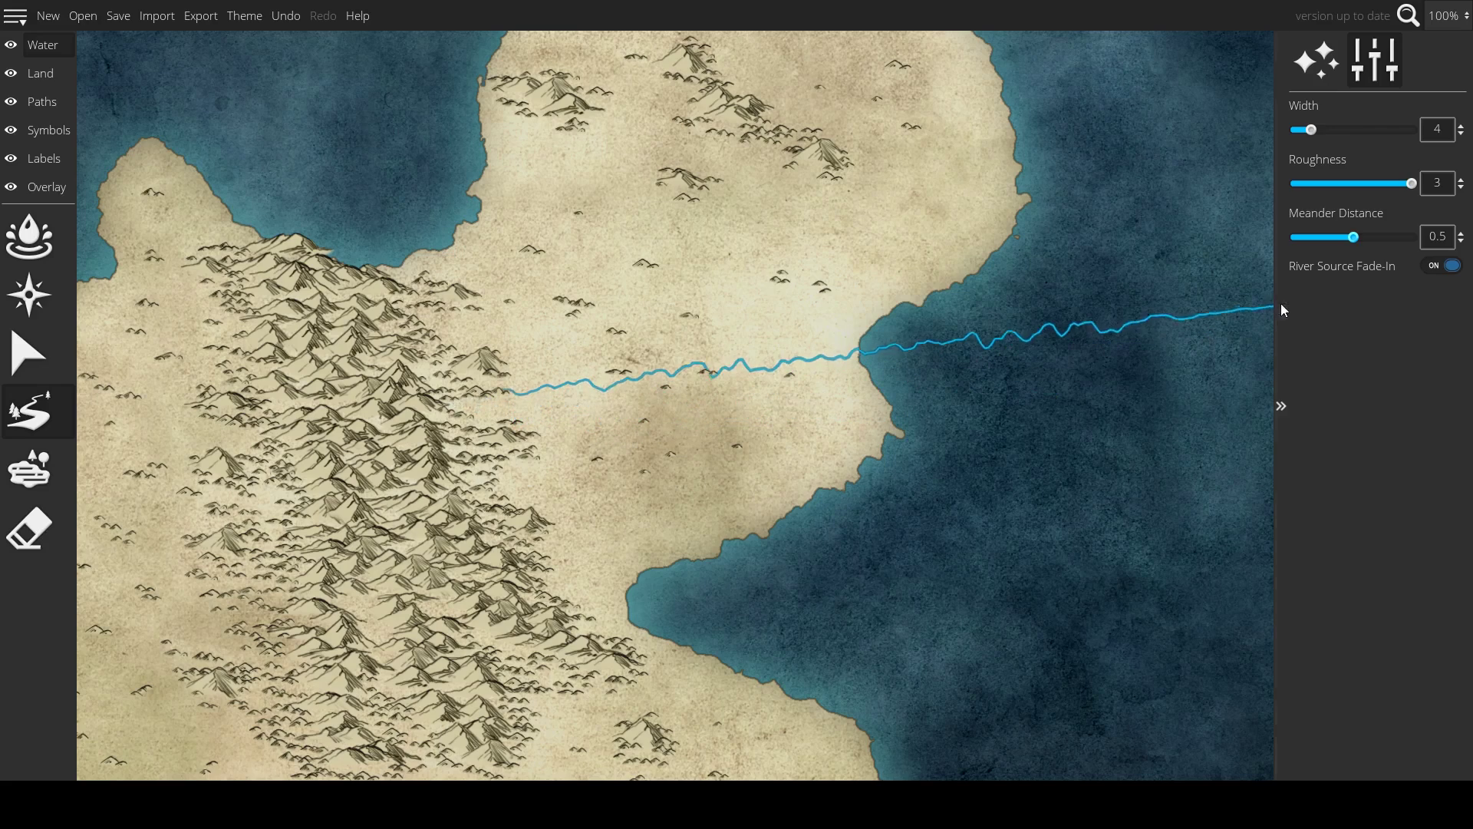
click(1451, 267)
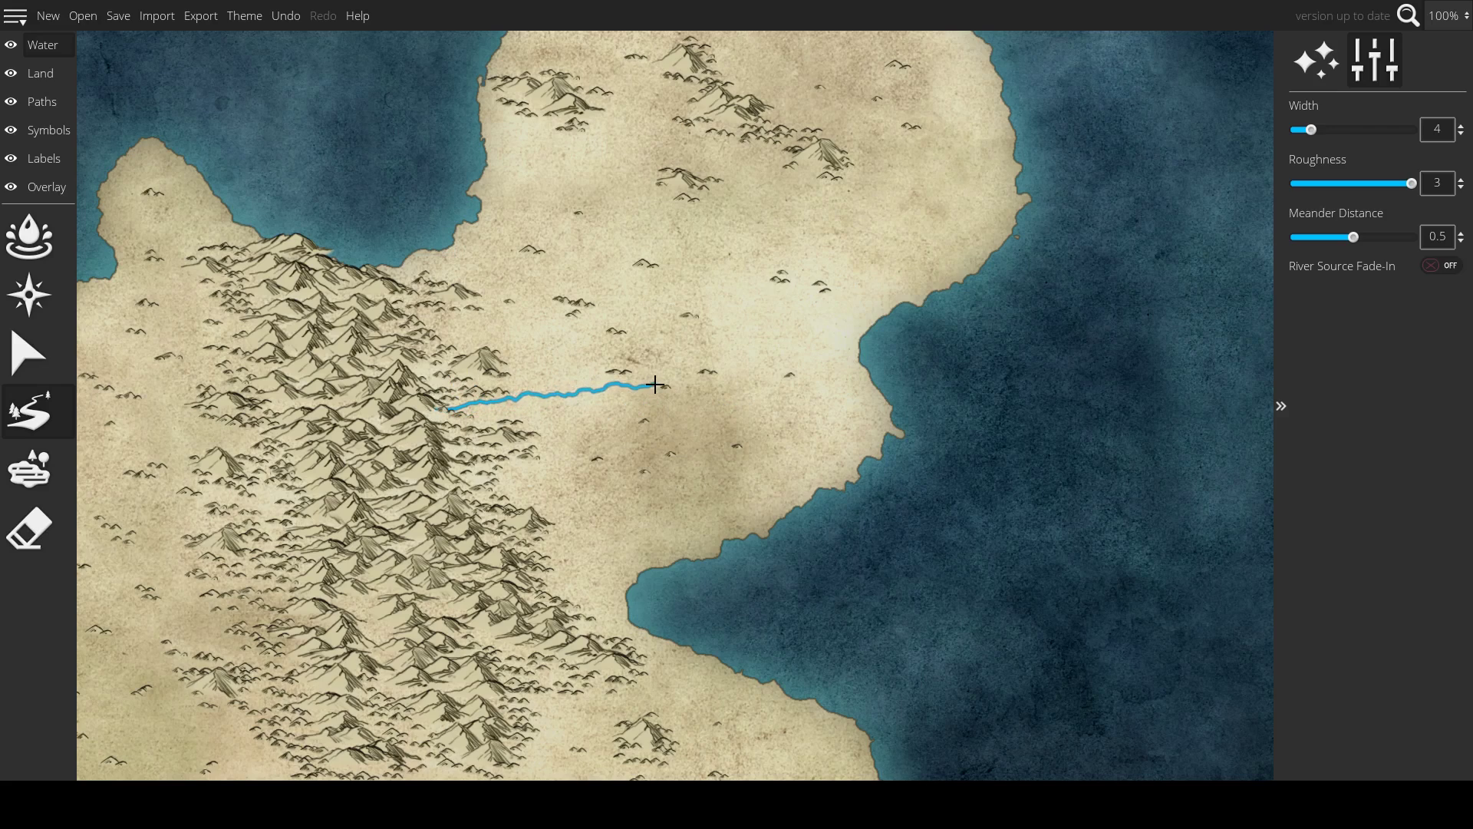
click(1448, 268)
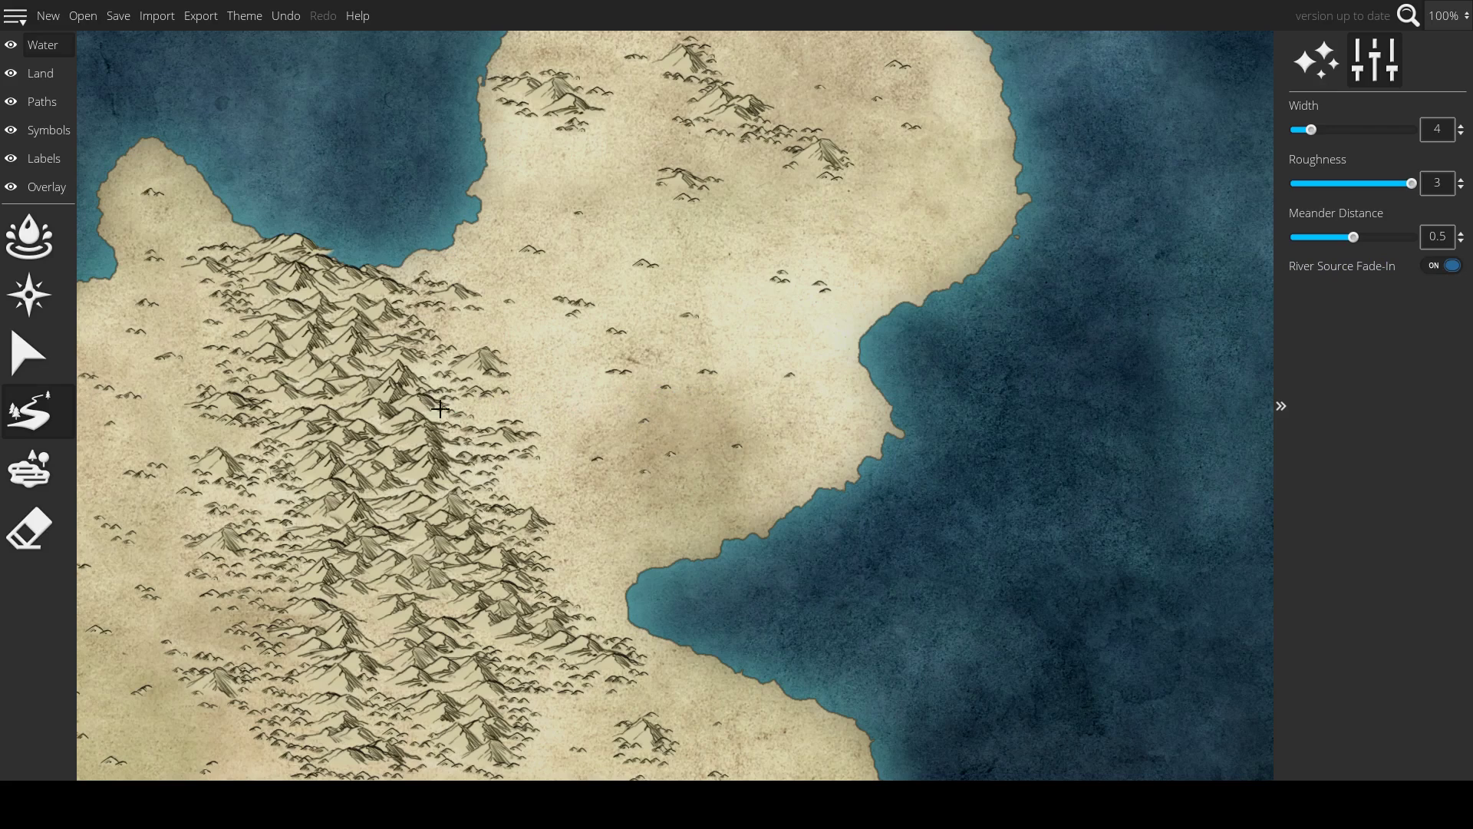
- Draw a river from the western continent's range southeast to the bay, with two tributaries from the mountains joining it
mouse_move(445, 407)
mouse_down()
mouse_move(574, 416)
mouse_move(611, 441)
mouse_move(709, 428)
mouse_move(743, 539)
mouse_move(781, 569)
mouse_move(851, 556)
mouse_up()
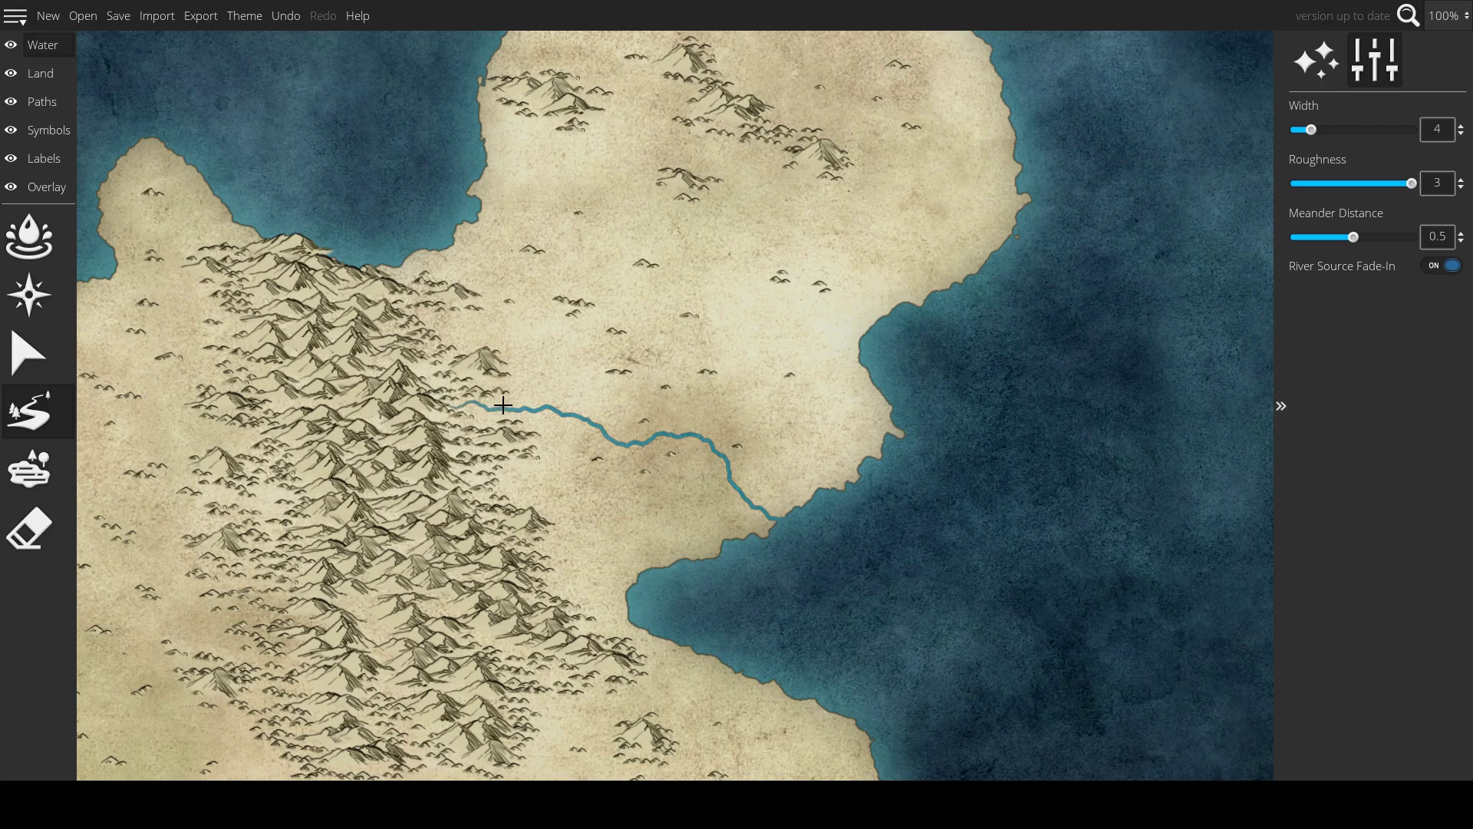
mouse_move(421, 311)
mouse_down()
mouse_move(544, 344)
mouse_move(554, 393)
mouse_move(639, 438)
mouse_up()
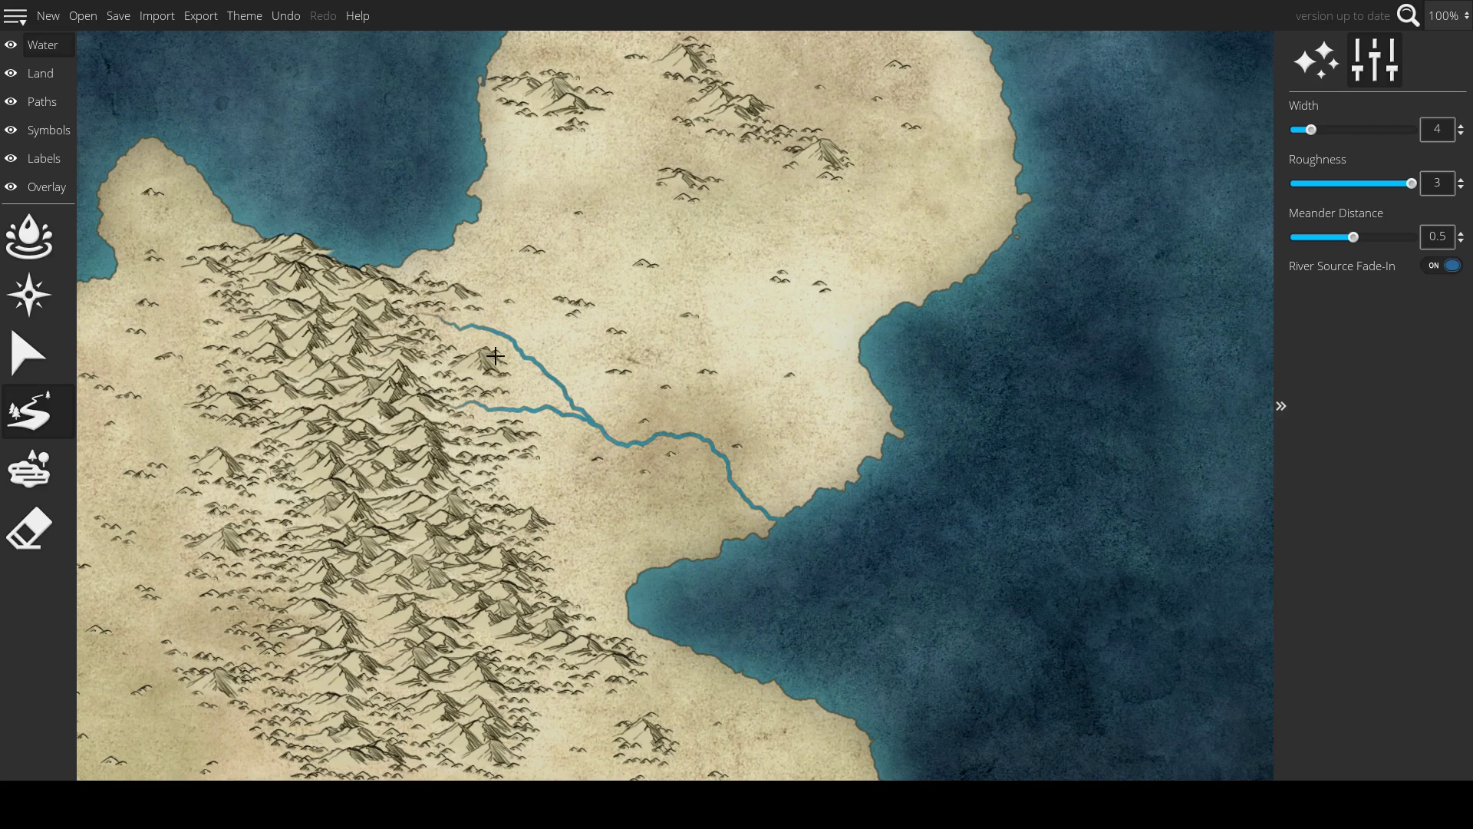
mouse_move(525, 508)
mouse_down()
mouse_move(549, 443)
mouse_move(663, 438)
mouse_up()
- Turn off River Source Fade-In and draw three short branches forming a delta at the river's mouth
drag(596, 509, 519, 501)
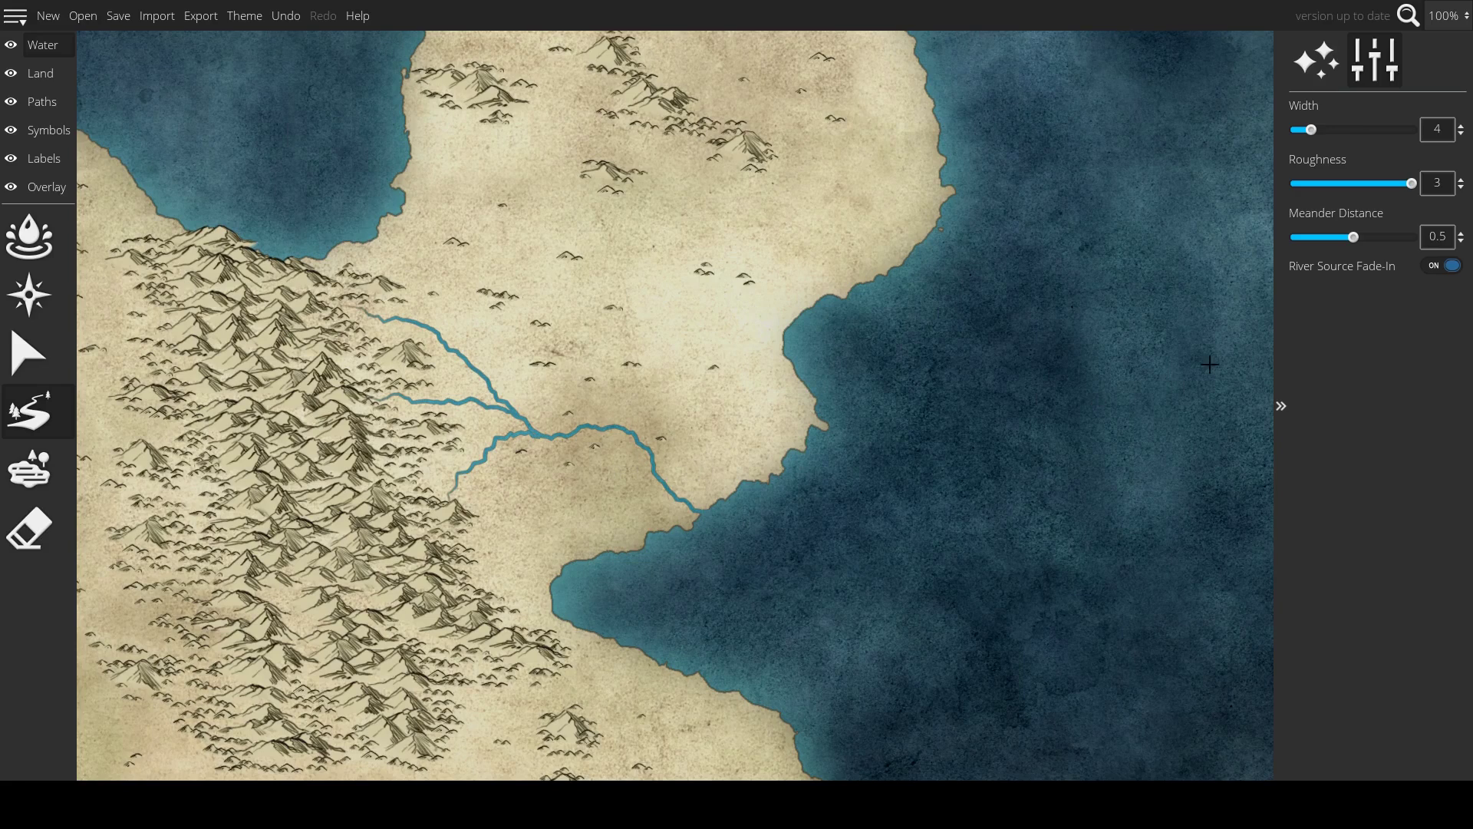
click(1460, 280)
click(1454, 267)
scroll(775, 554, up, 3)
scroll(601, 476, up, 2)
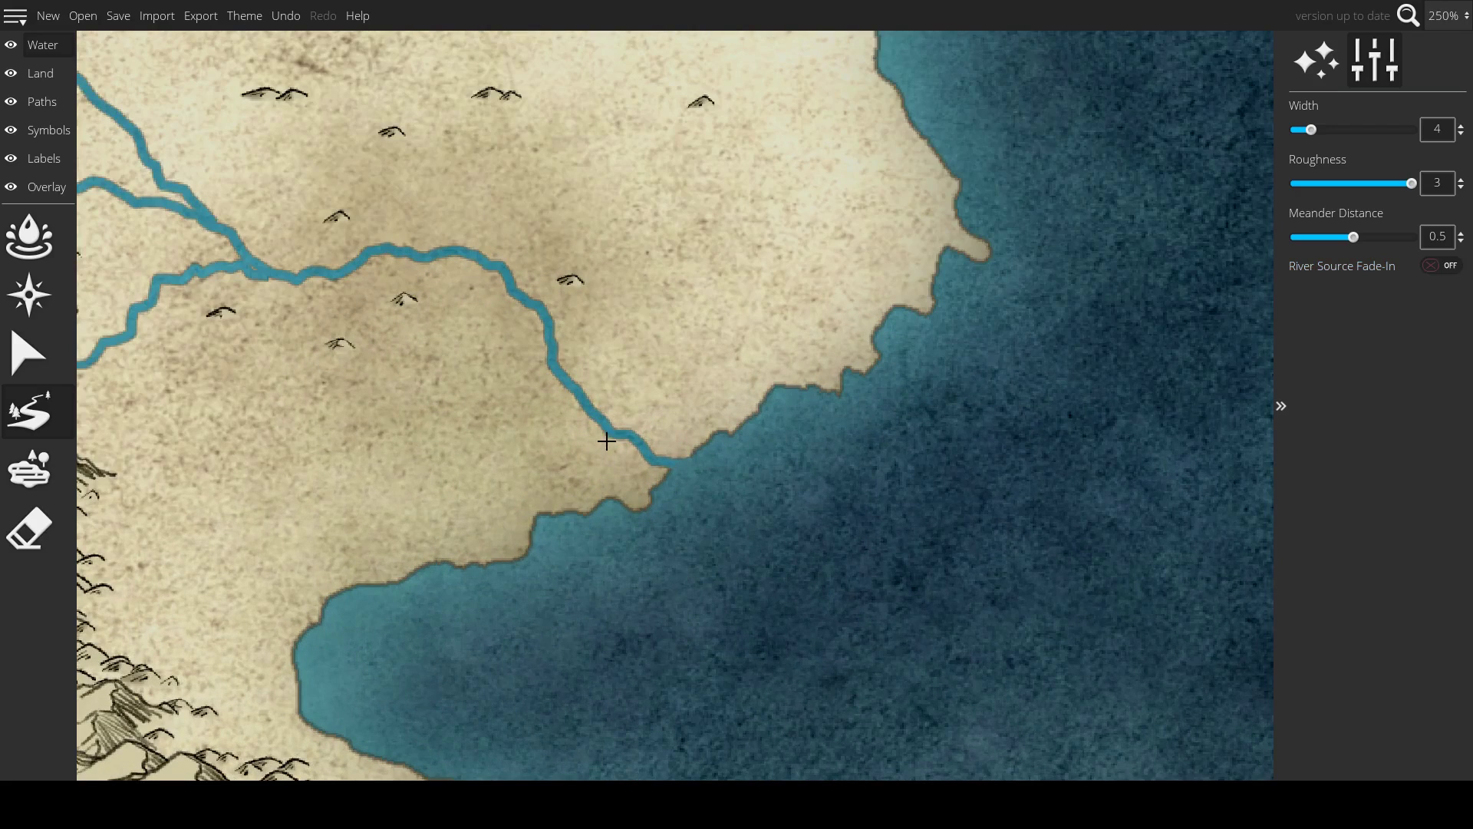
mouse_move(606, 441)
mouse_down()
mouse_move(630, 511)
mouse_move(697, 542)
mouse_up()
mouse_move(621, 428)
mouse_down()
mouse_move(671, 446)
mouse_move(752, 436)
mouse_up()
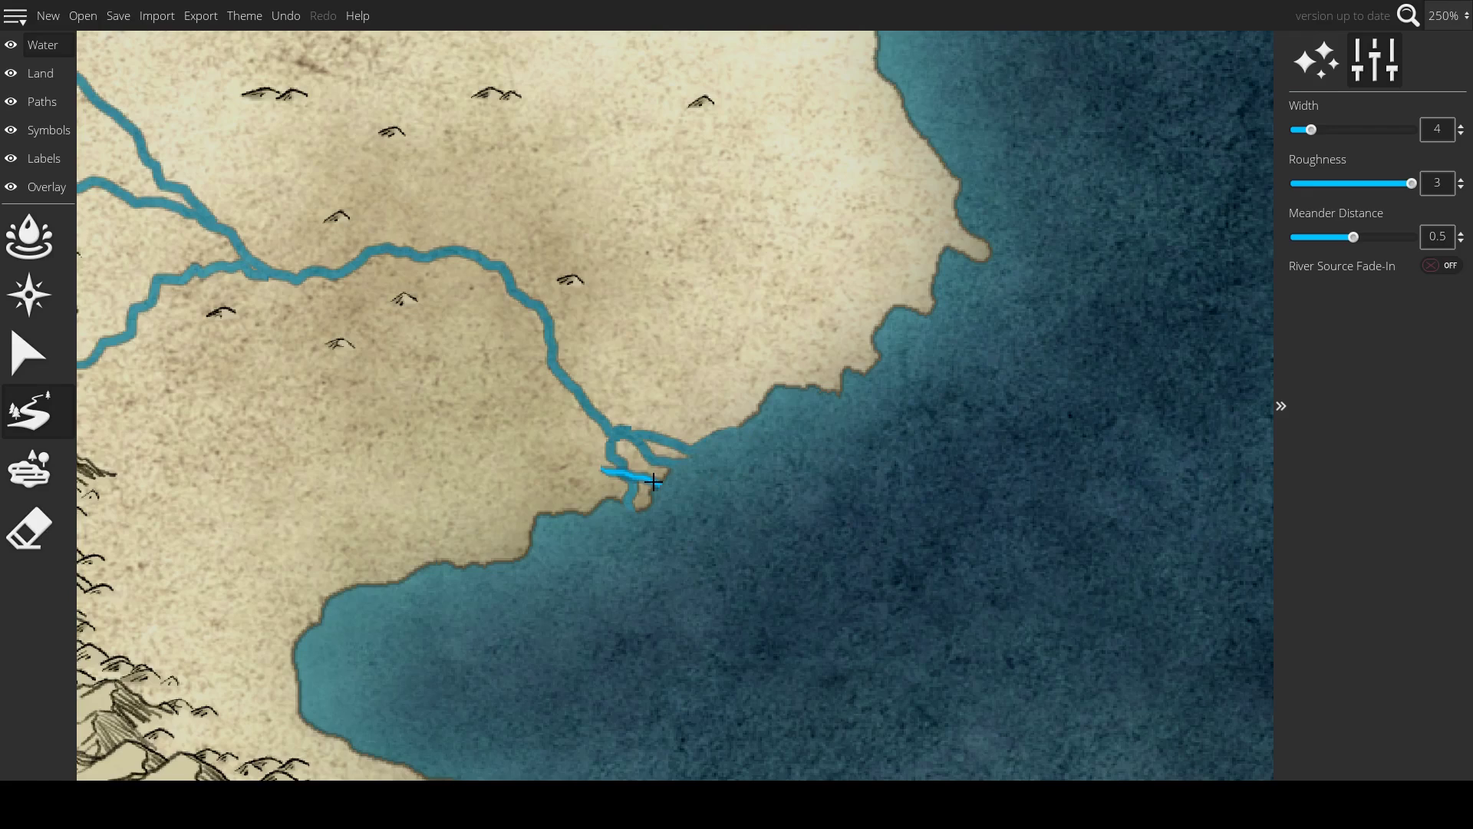
mouse_move(630, 470)
mouse_down()
mouse_move(685, 486)
mouse_move(668, 463)
mouse_move(764, 542)
mouse_move(743, 519)
mouse_up()
- Turn River Source Fade-In on and draw a river from the range's southeastern foothills east to the bay's southern shore
scroll(762, 524, down, 1)
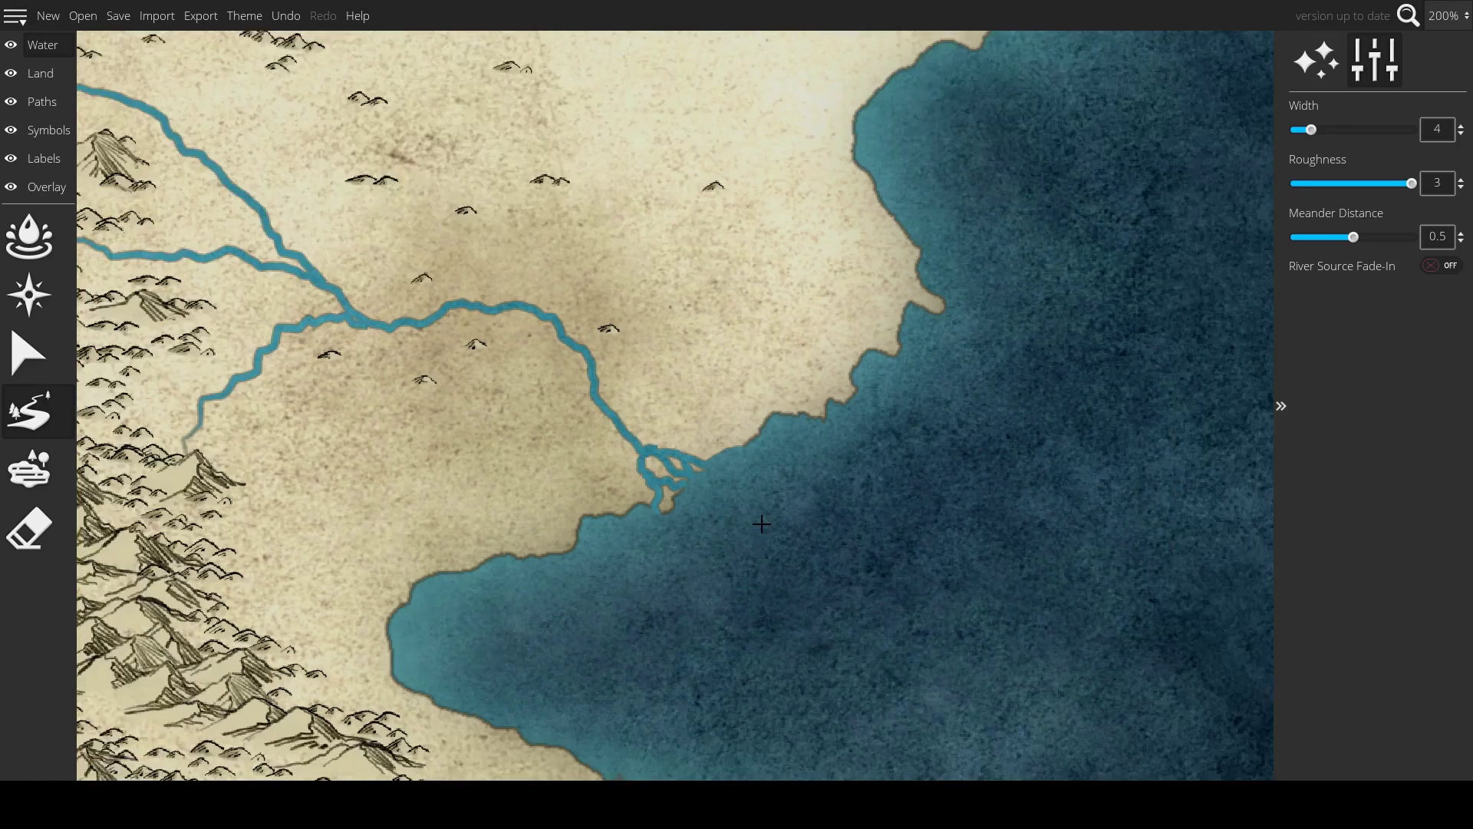
scroll(762, 524, down, 1)
scroll(683, 521, down, 1)
drag(560, 561, 723, 392)
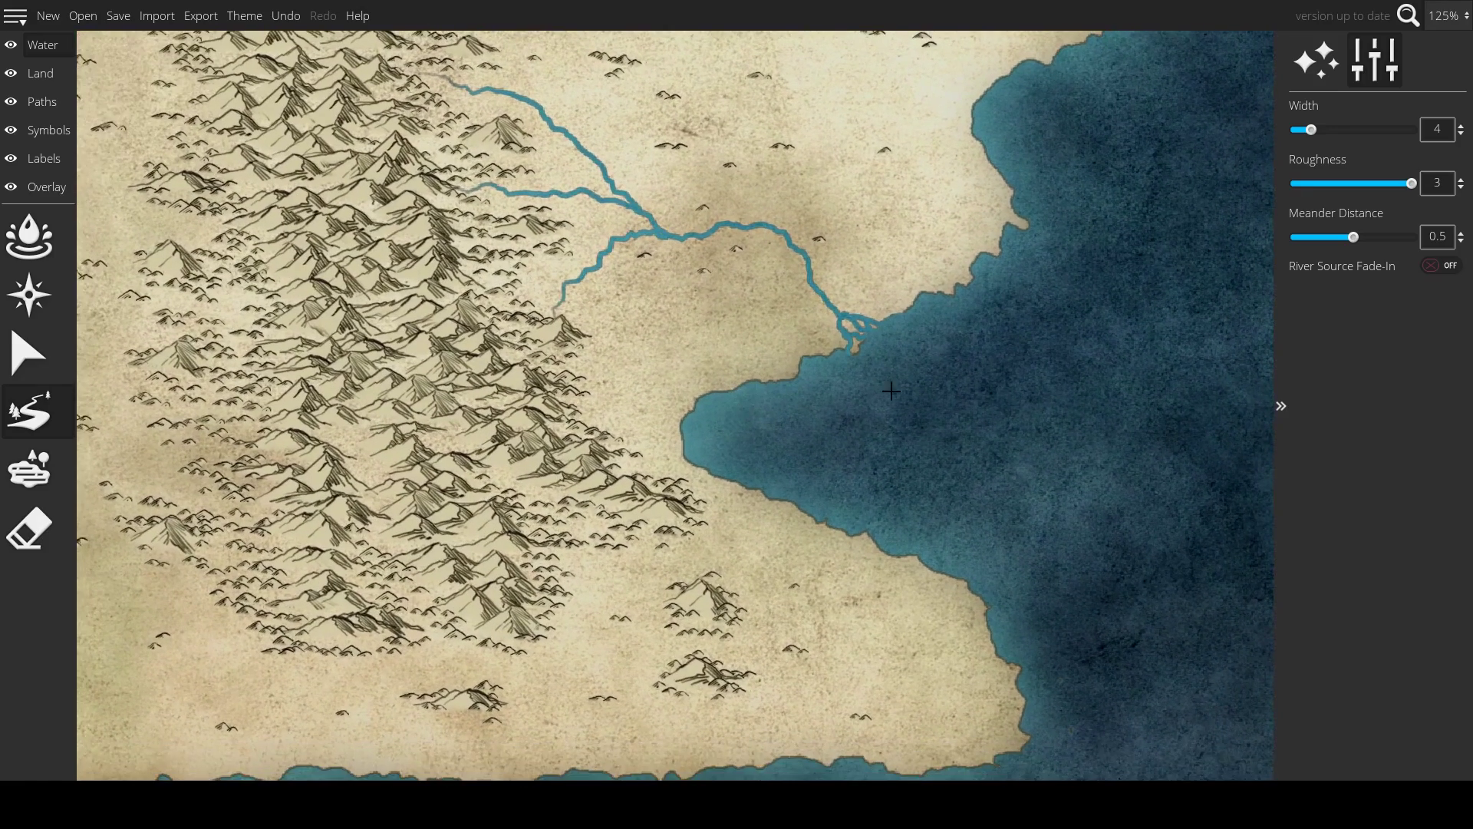
click(1443, 265)
mouse_move(613, 496)
mouse_down()
mouse_move(585, 555)
mouse_move(576, 536)
mouse_move(593, 540)
mouse_move(595, 571)
mouse_move(646, 590)
mouse_move(734, 543)
mouse_move(835, 553)
mouse_move(867, 581)
mouse_move(900, 575)
mouse_move(927, 551)
mouse_move(927, 509)
mouse_up()
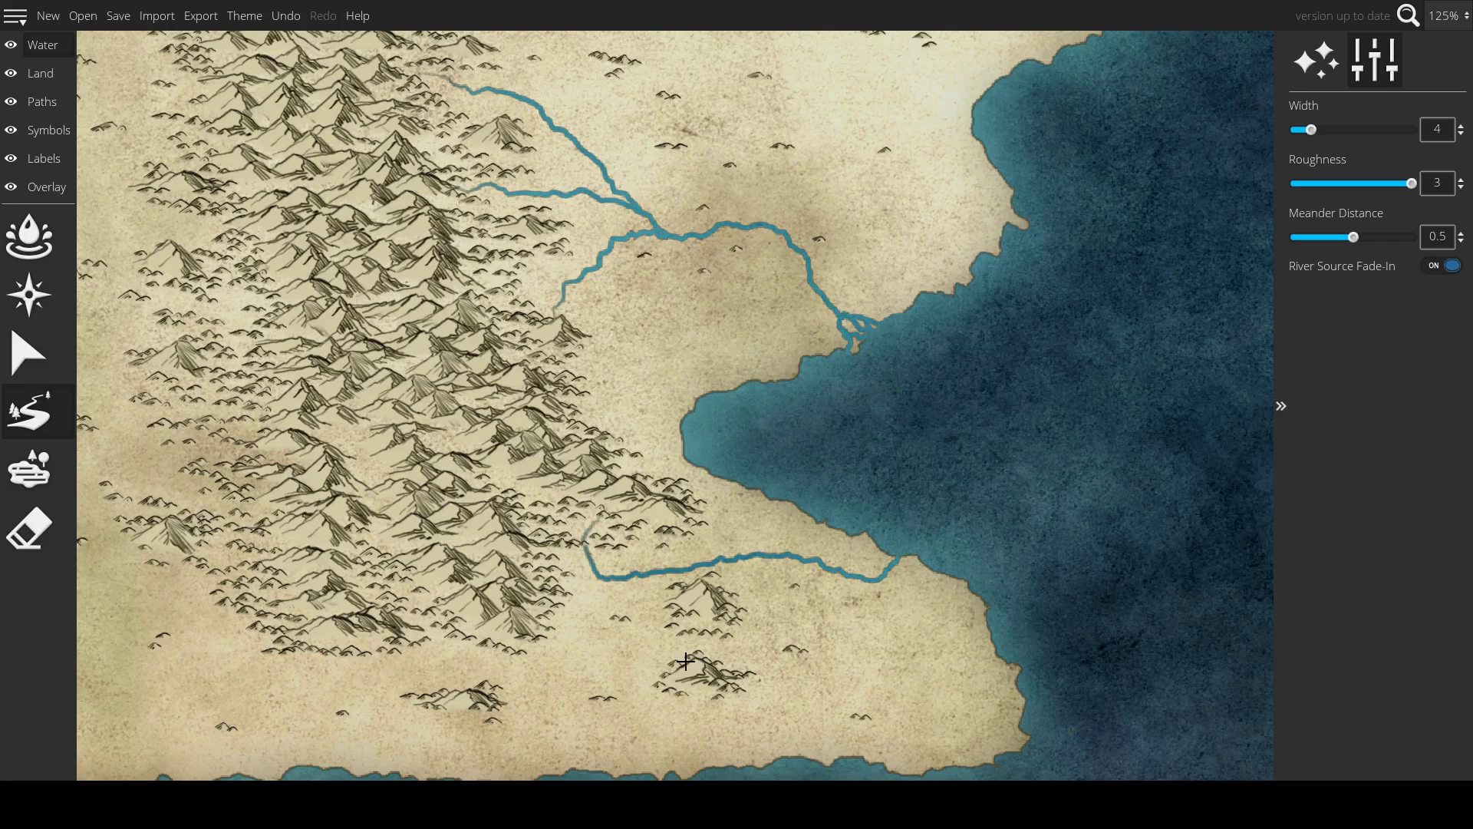
- Add three tributaries to the southern river, starting at the two isolated mountain groups and the range's southern end
mouse_move(686, 661)
mouse_down()
mouse_move(645, 633)
mouse_move(646, 572)
mouse_up()
drag(725, 602, 815, 564)
mouse_move(551, 645)
mouse_down()
mouse_move(586, 634)
mouse_move(562, 561)
mouse_move(570, 522)
mouse_move(584, 538)
mouse_move(654, 481)
mouse_up()
scroll(612, 542, down, 3)
scroll(541, 544, up, 2)
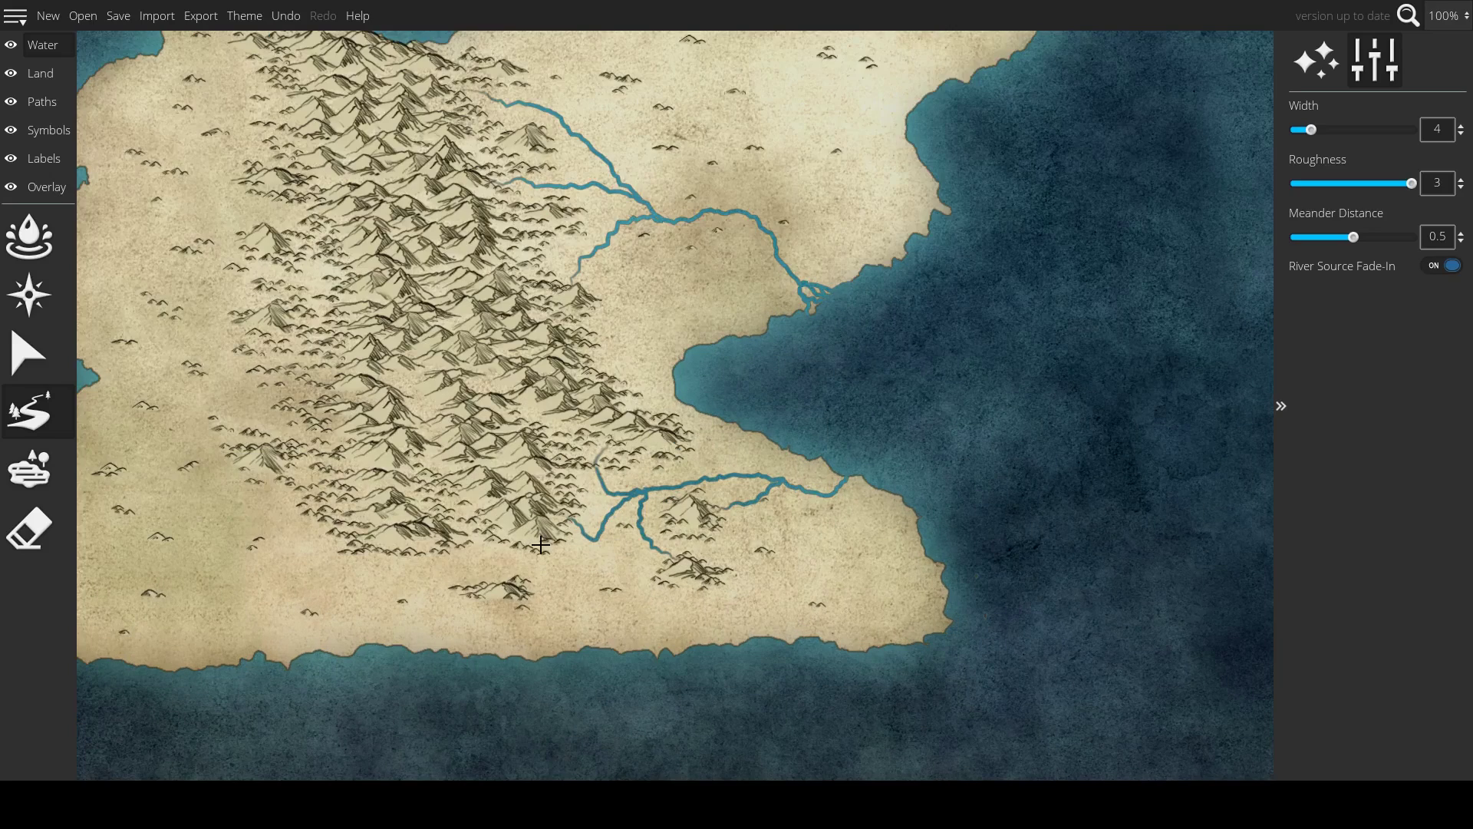
- Set the river width to 3 and draw a river from the western continent's southwestern foothills down to the southern coast
scroll(558, 548, down, 4)
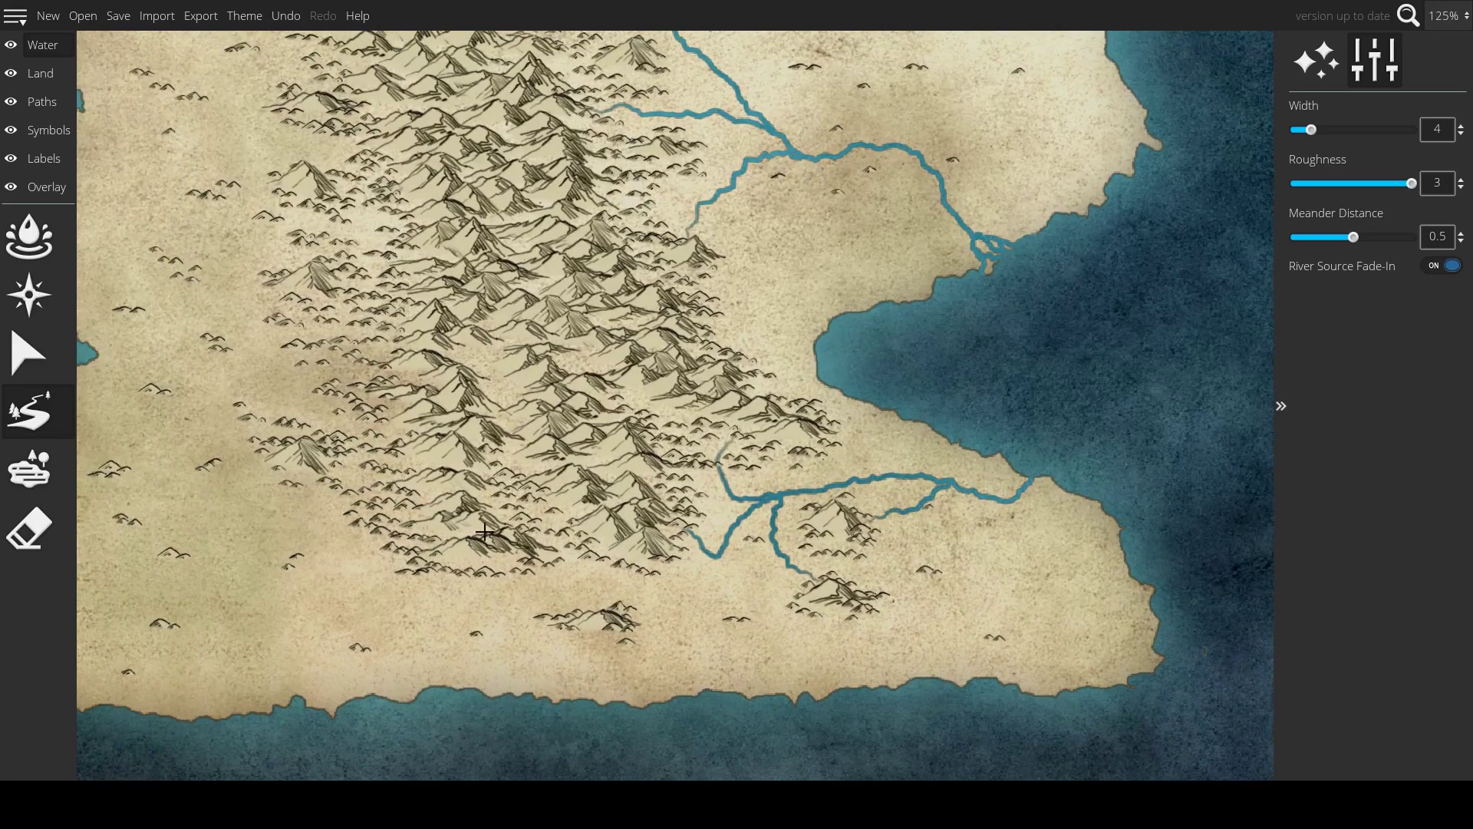
scroll(476, 527, up, 3)
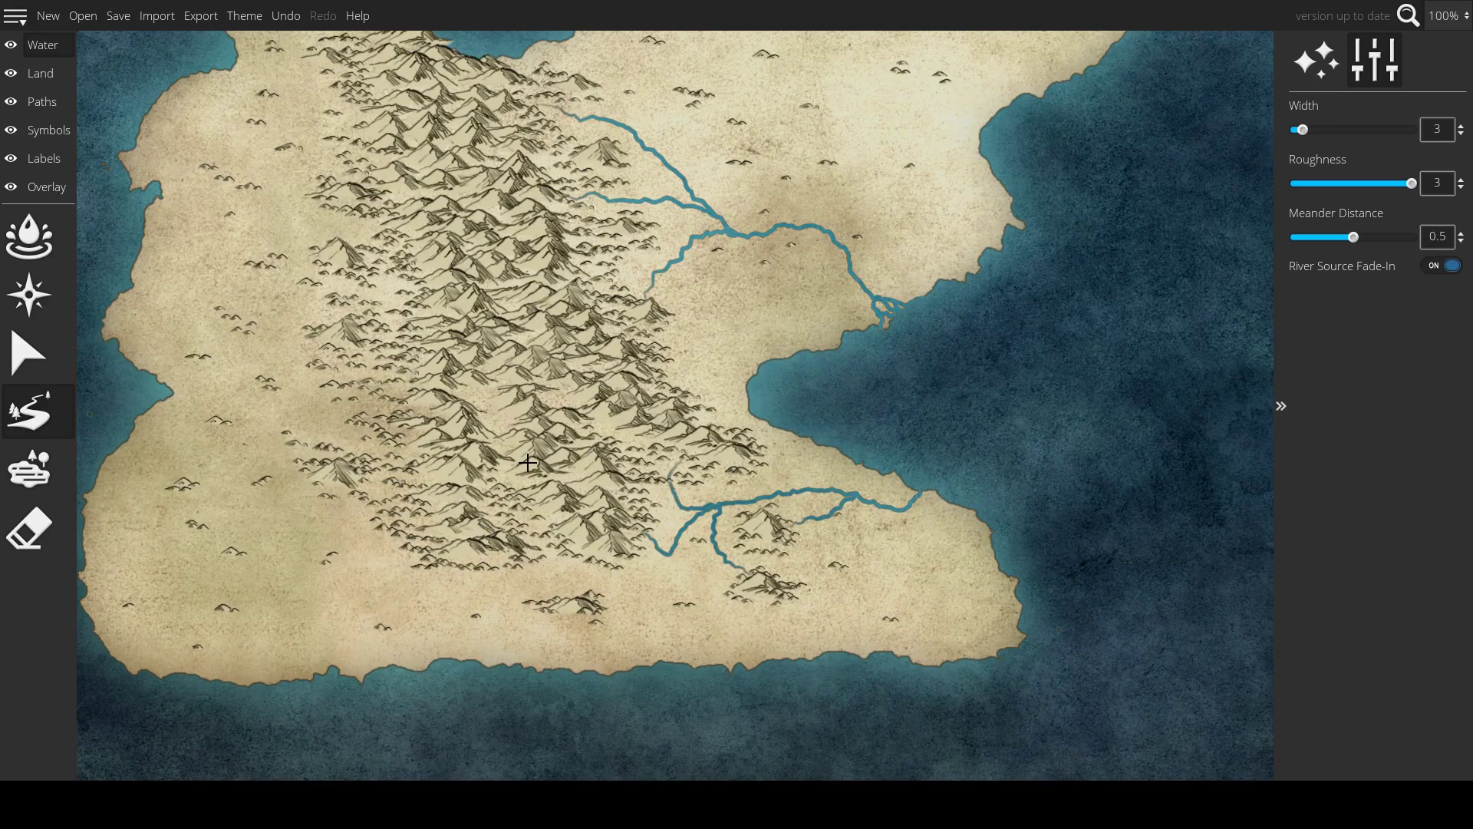
scroll(550, 462, down, 5)
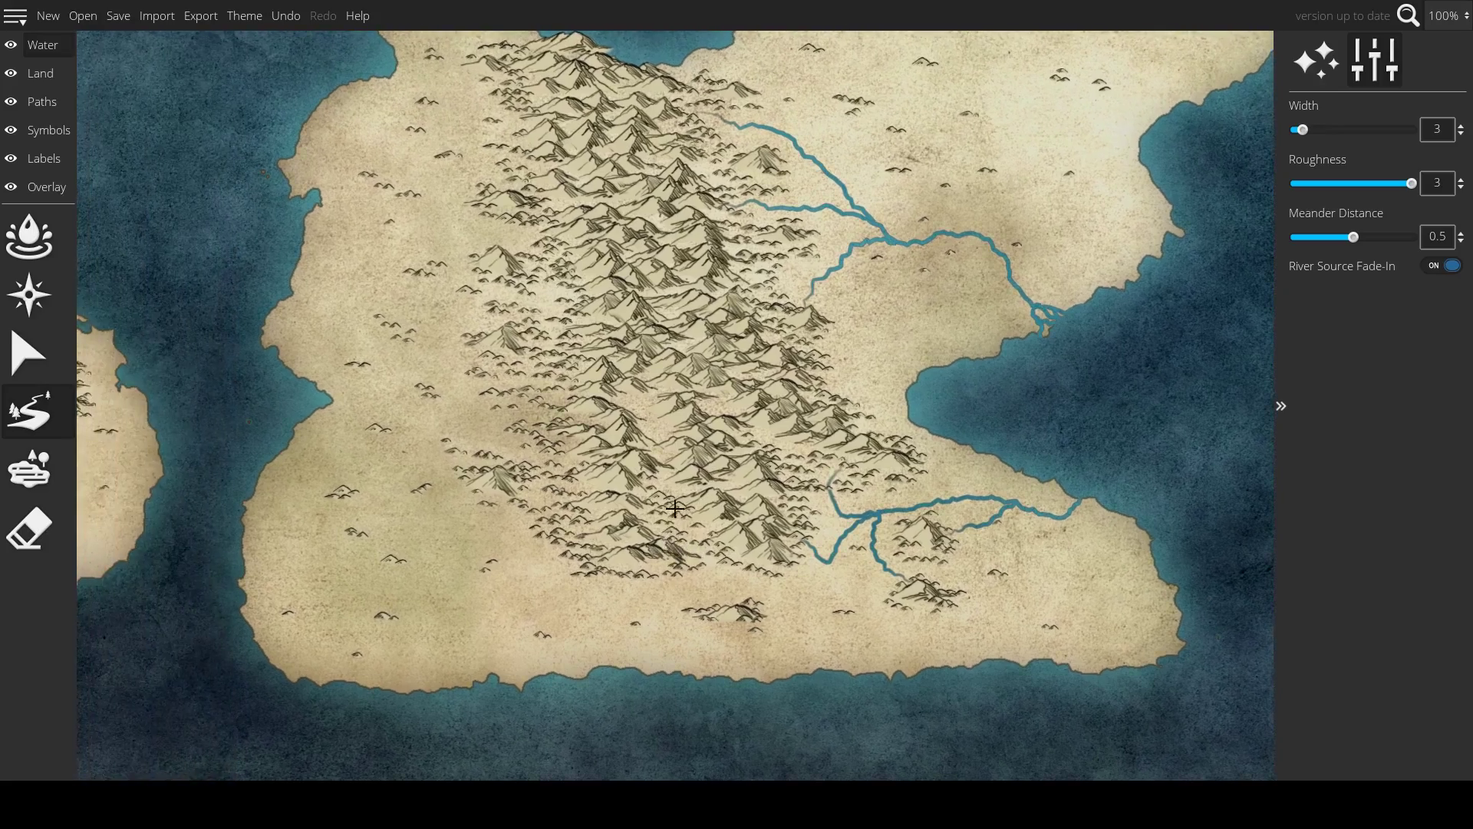
scroll(684, 476, up, 2)
scroll(692, 476, up, 3)
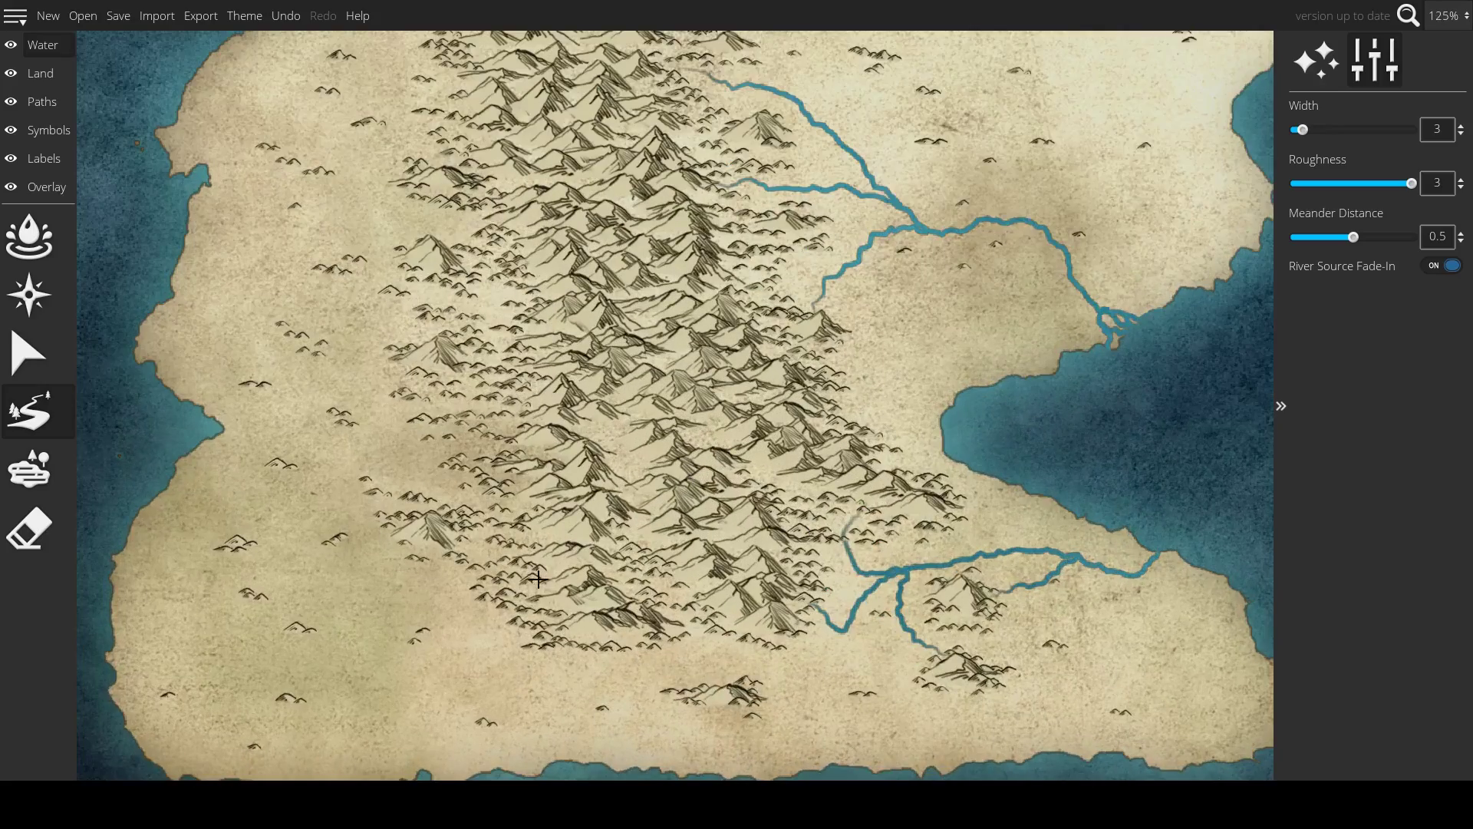
mouse_move(537, 579)
mouse_down()
mouse_move(685, 357)
mouse_move(617, 405)
mouse_move(636, 513)
mouse_move(552, 552)
mouse_move(573, 644)
mouse_move(631, 646)
mouse_up()
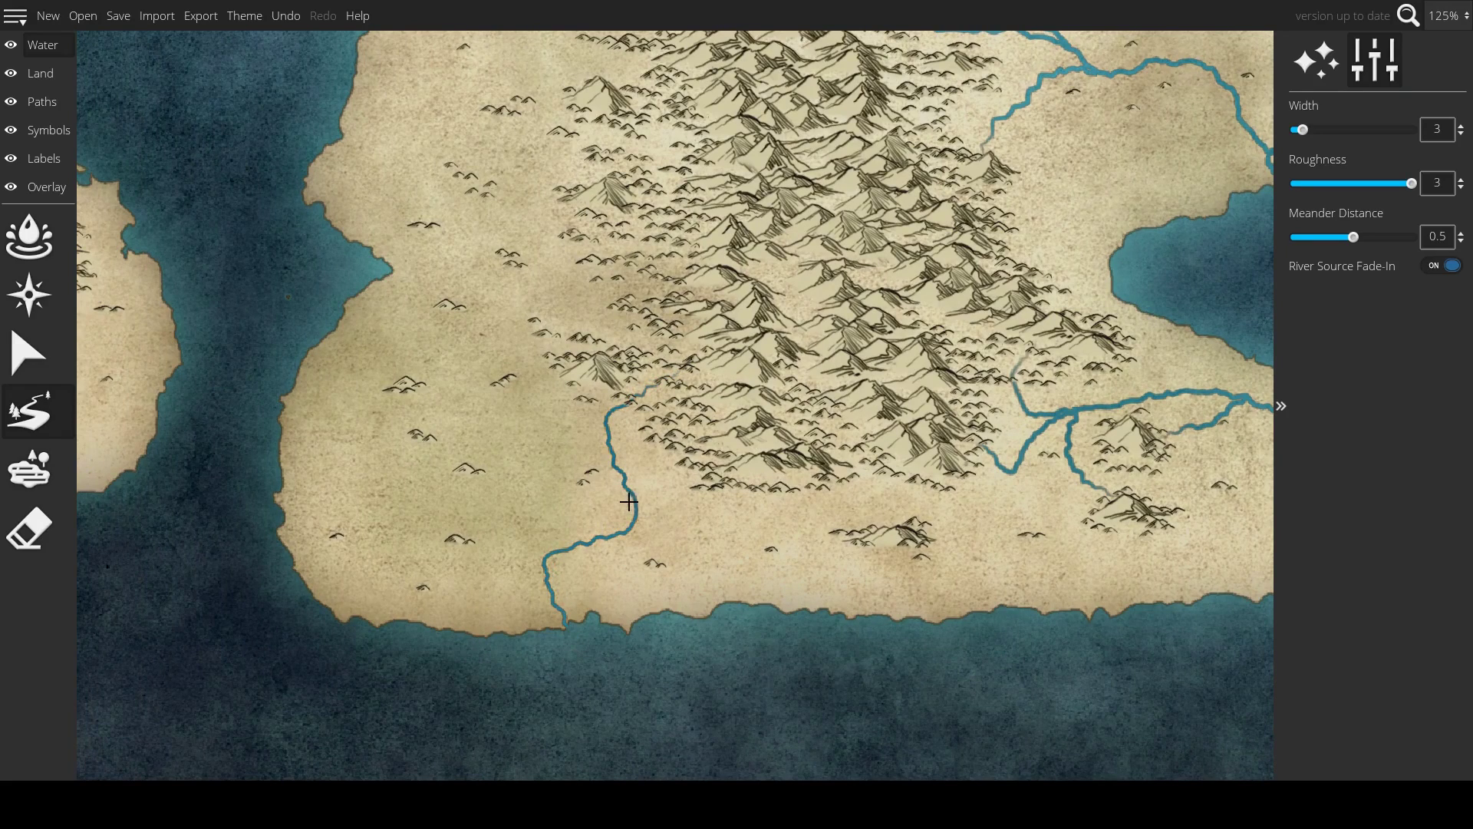
- Add three tributaries to the southwestern river, from the small western mountain group, the range's southern foothills and the lone hill to the west
mouse_move(594, 391)
mouse_down()
mouse_move(549, 417)
mouse_move(613, 460)
mouse_up()
mouse_move(702, 491)
mouse_down()
mouse_move(663, 480)
mouse_move(663, 523)
mouse_move(640, 548)
mouse_move(598, 571)
mouse_move(629, 555)
mouse_move(578, 545)
mouse_up()
drag(667, 583, 442, 693)
scroll(527, 670, down, 5)
scroll(540, 655, up, 5)
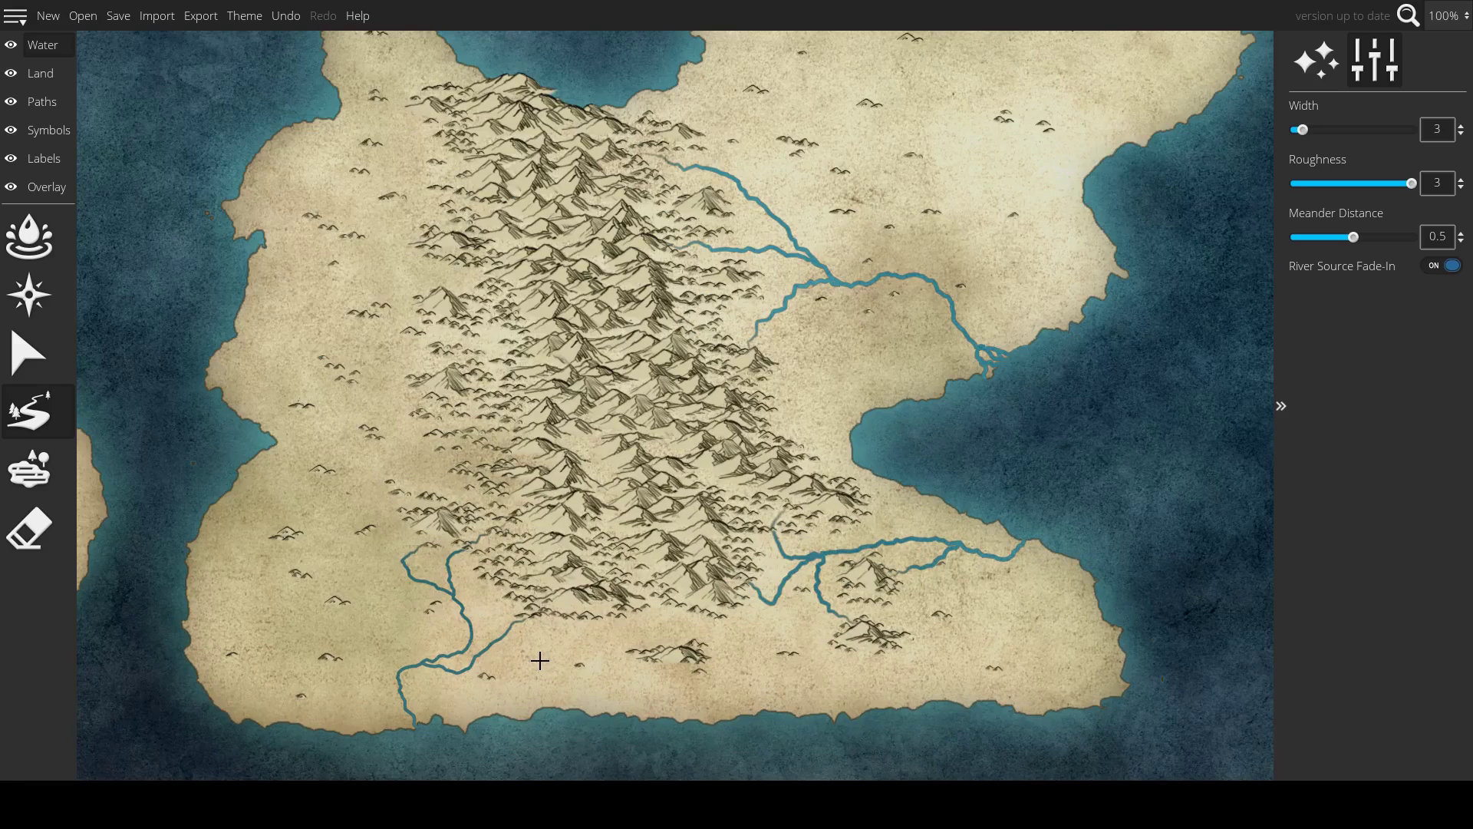
scroll(601, 552, up, 1)
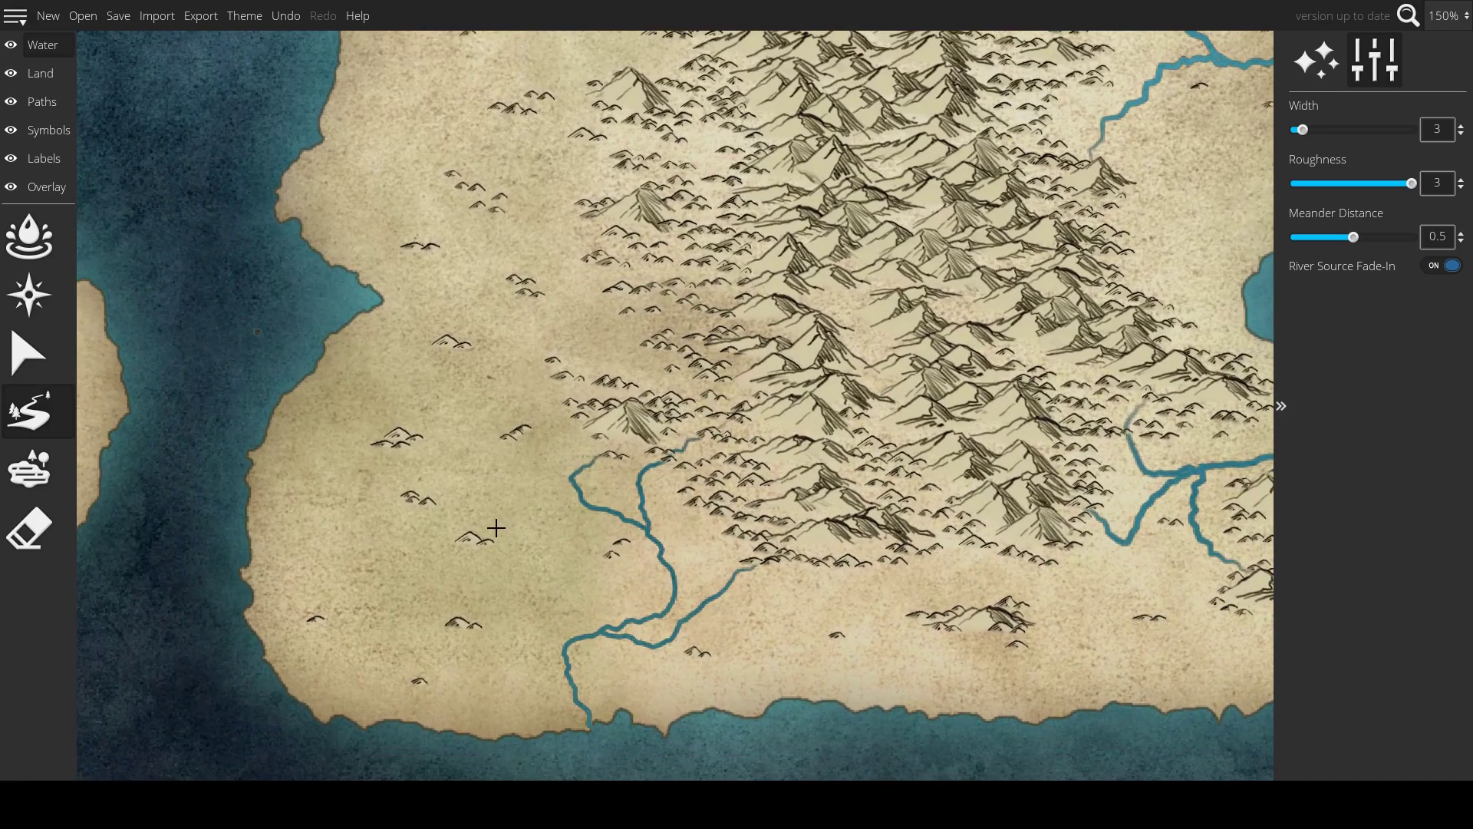
mouse_move(496, 527)
mouse_down()
mouse_move(508, 616)
mouse_move(568, 681)
mouse_up()
drag(579, 555, 474, 590)
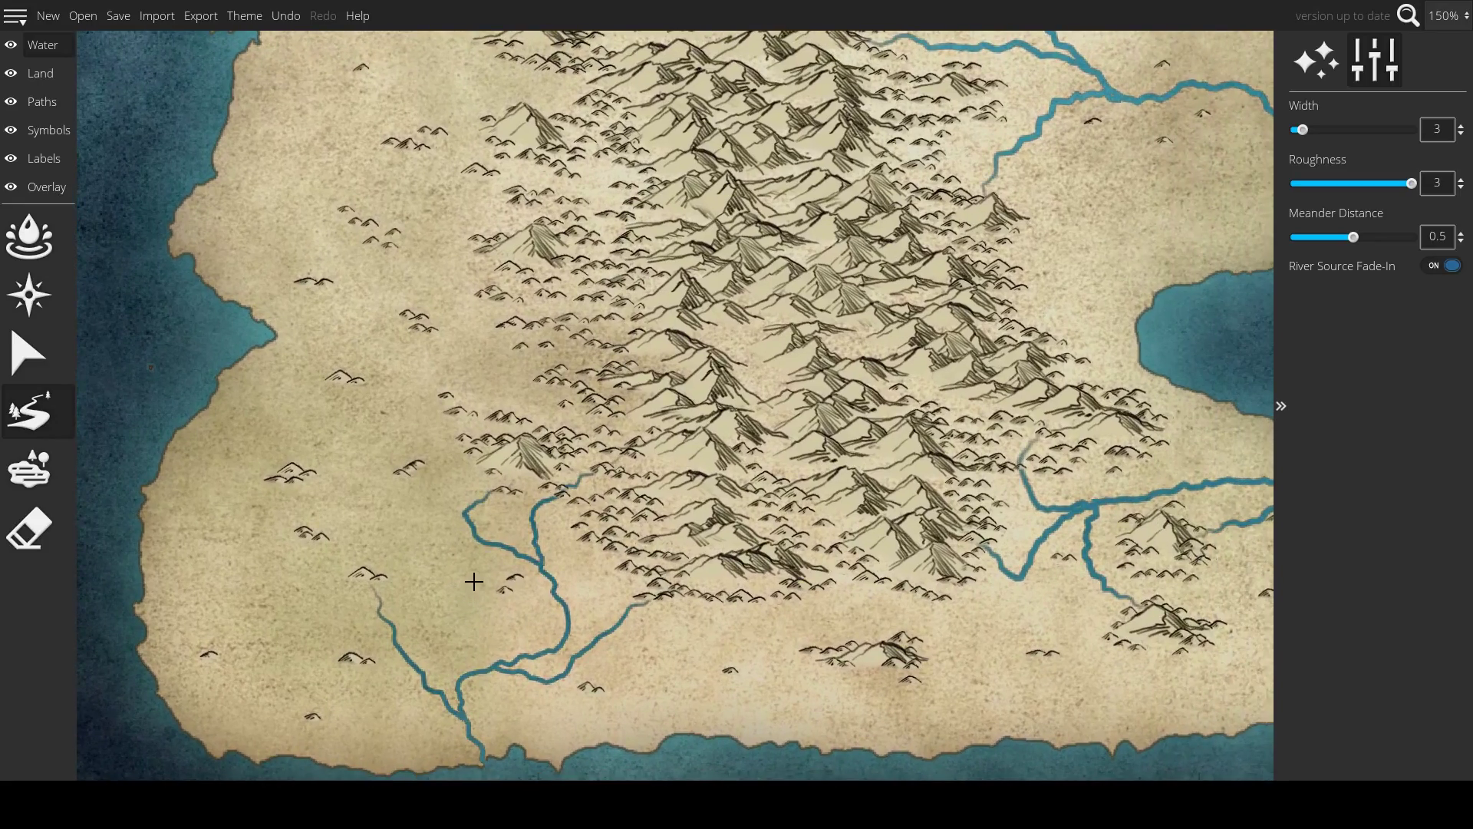
- Draw a river from the range's western foothills west to the pointed bay, with one tributary joining from the mountains farther north
scroll(473, 359, down, 1)
scroll(464, 375, up, 2)
drag(471, 387, 699, 551)
scroll(694, 438, down, 1)
scroll(695, 438, down, 1)
mouse_move(713, 311)
mouse_down()
mouse_move(660, 344)
mouse_move(680, 410)
mouse_move(666, 430)
mouse_move(562, 455)
mouse_move(491, 443)
mouse_up()
drag(717, 414, 677, 435)
drag(656, 334, 545, 345)
- Turn off River Source Fade-In and draw short branches forming a delta at the western river's mouth
mouse_move(410, 443)
mouse_down()
mouse_move(399, 487)
mouse_move(391, 476)
mouse_up()
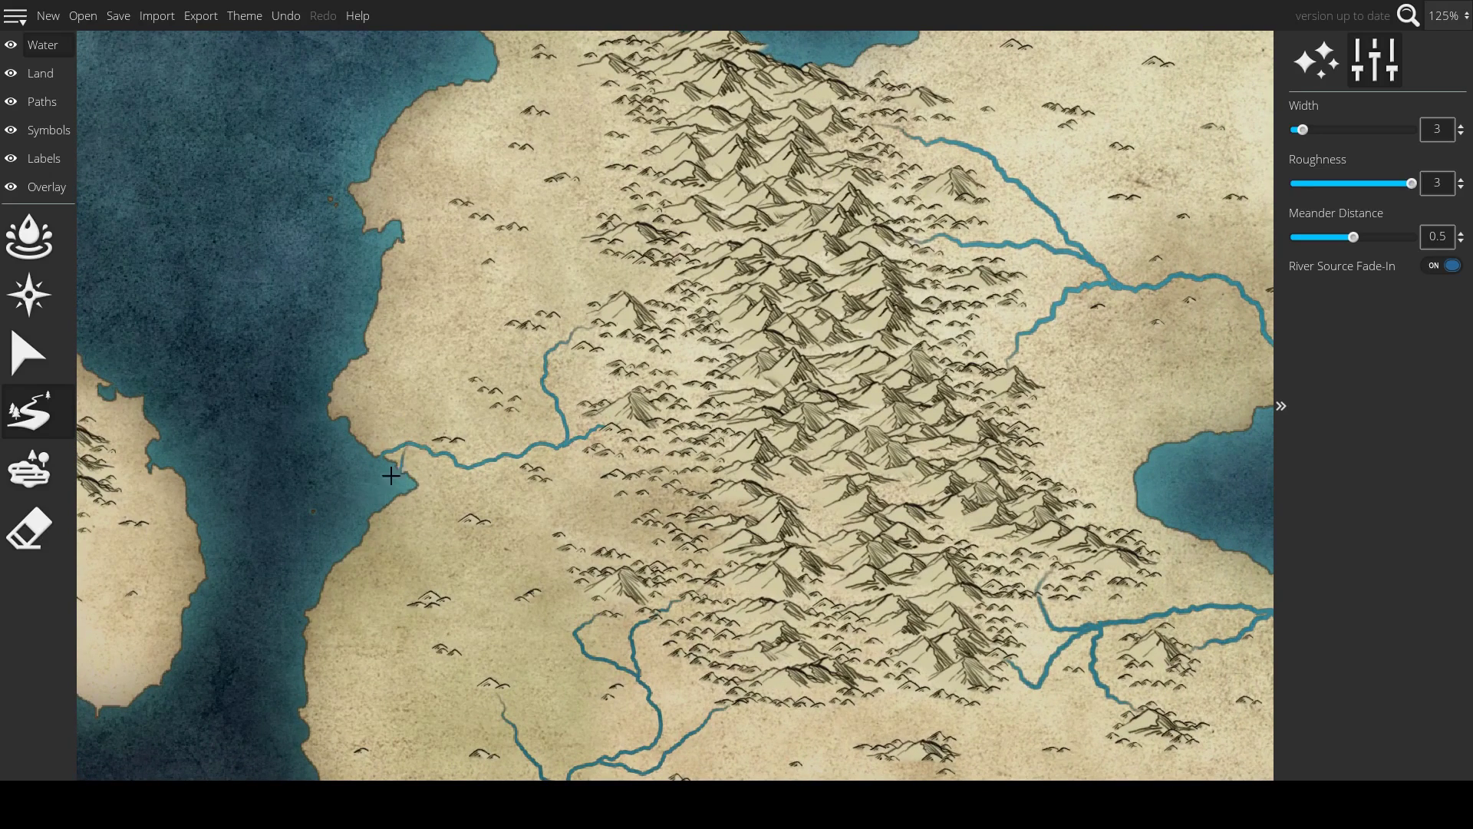
key(ctrl+z)
click(1445, 268)
mouse_move(414, 445)
mouse_down()
mouse_move(394, 485)
mouse_move(410, 442)
mouse_move(345, 435)
mouse_up()
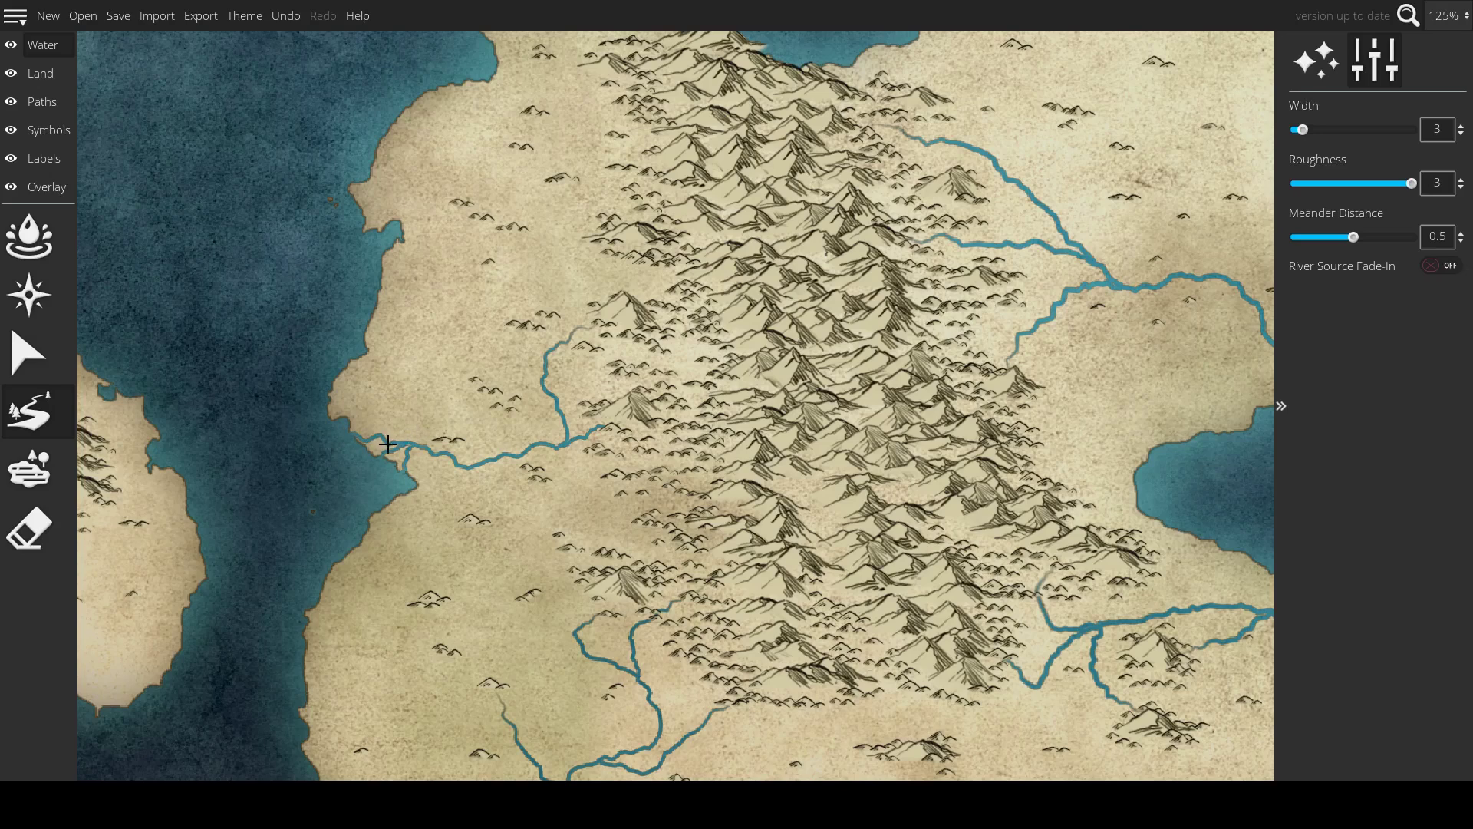
- Turn on River Source Fade-In and draw a river from the northwestern foothills to the west coast inlet, with two tributaries, the last at width 2
click(1436, 266)
drag(641, 408, 693, 565)
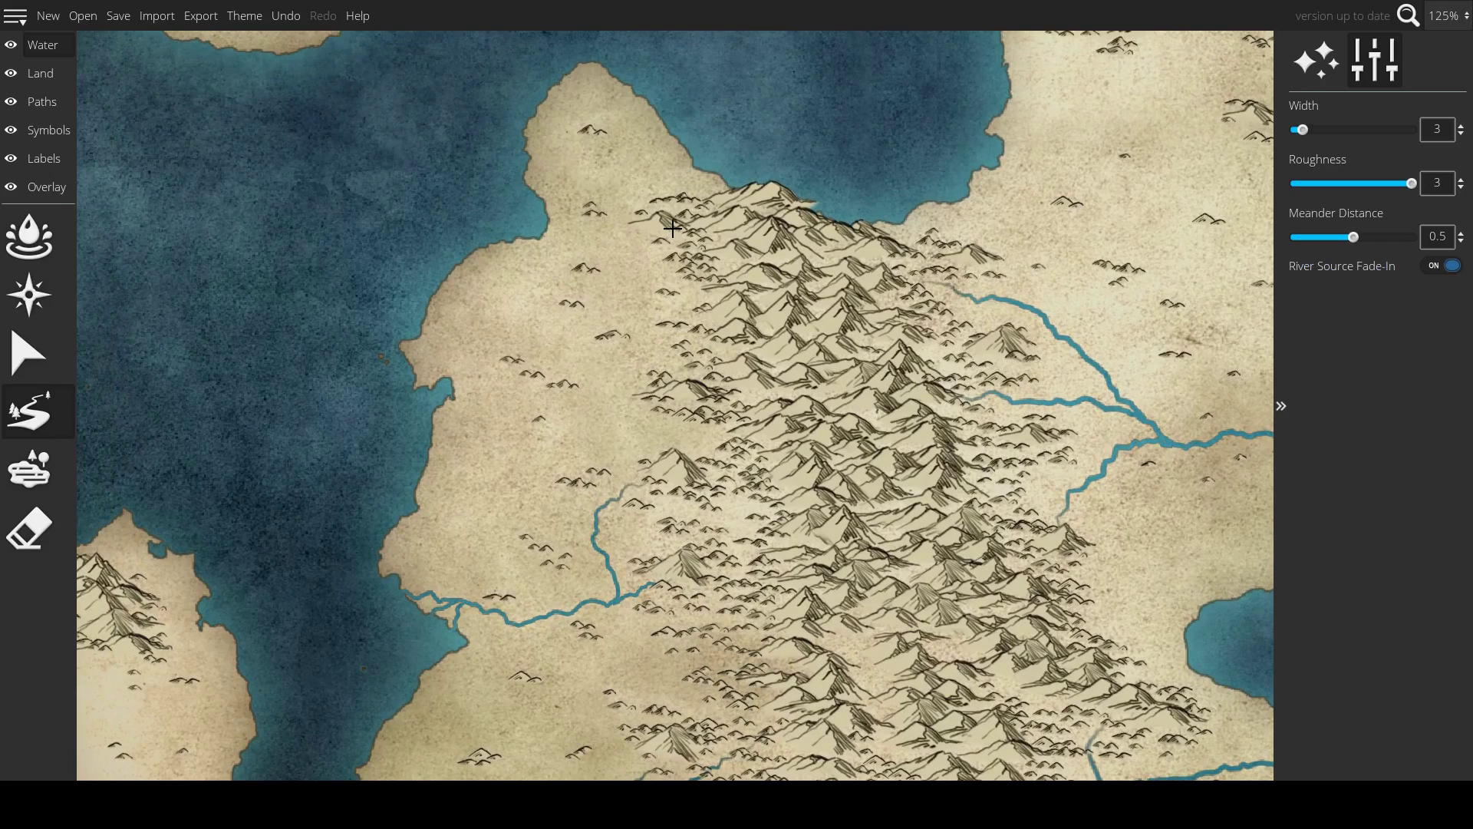
mouse_move(657, 239)
mouse_down()
mouse_move(575, 338)
mouse_move(574, 372)
mouse_move(597, 399)
mouse_move(570, 444)
mouse_move(497, 424)
mouse_move(451, 355)
mouse_move(438, 381)
mouse_move(463, 388)
mouse_move(444, 390)
mouse_up()
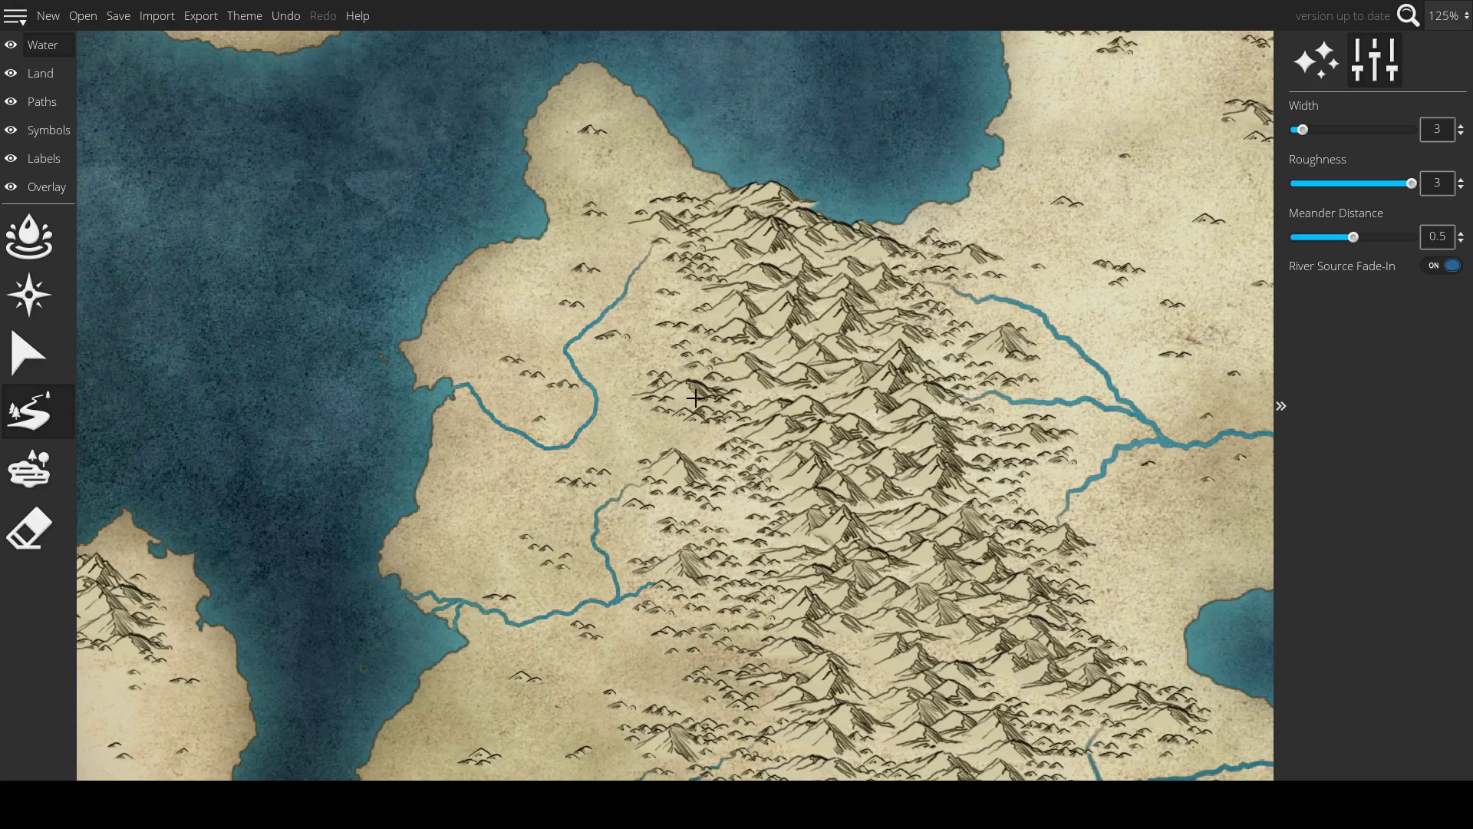
drag(679, 415, 571, 444)
scroll(665, 382, down, 1)
mouse_move(666, 381)
mouse_down()
mouse_move(622, 451)
mouse_move(559, 421)
mouse_move(566, 464)
mouse_move(550, 471)
mouse_up()
- Set the river width to 6 and draw a long river from the northern range's southern end south and east to the eastern coast
scroll(619, 434, down, 5)
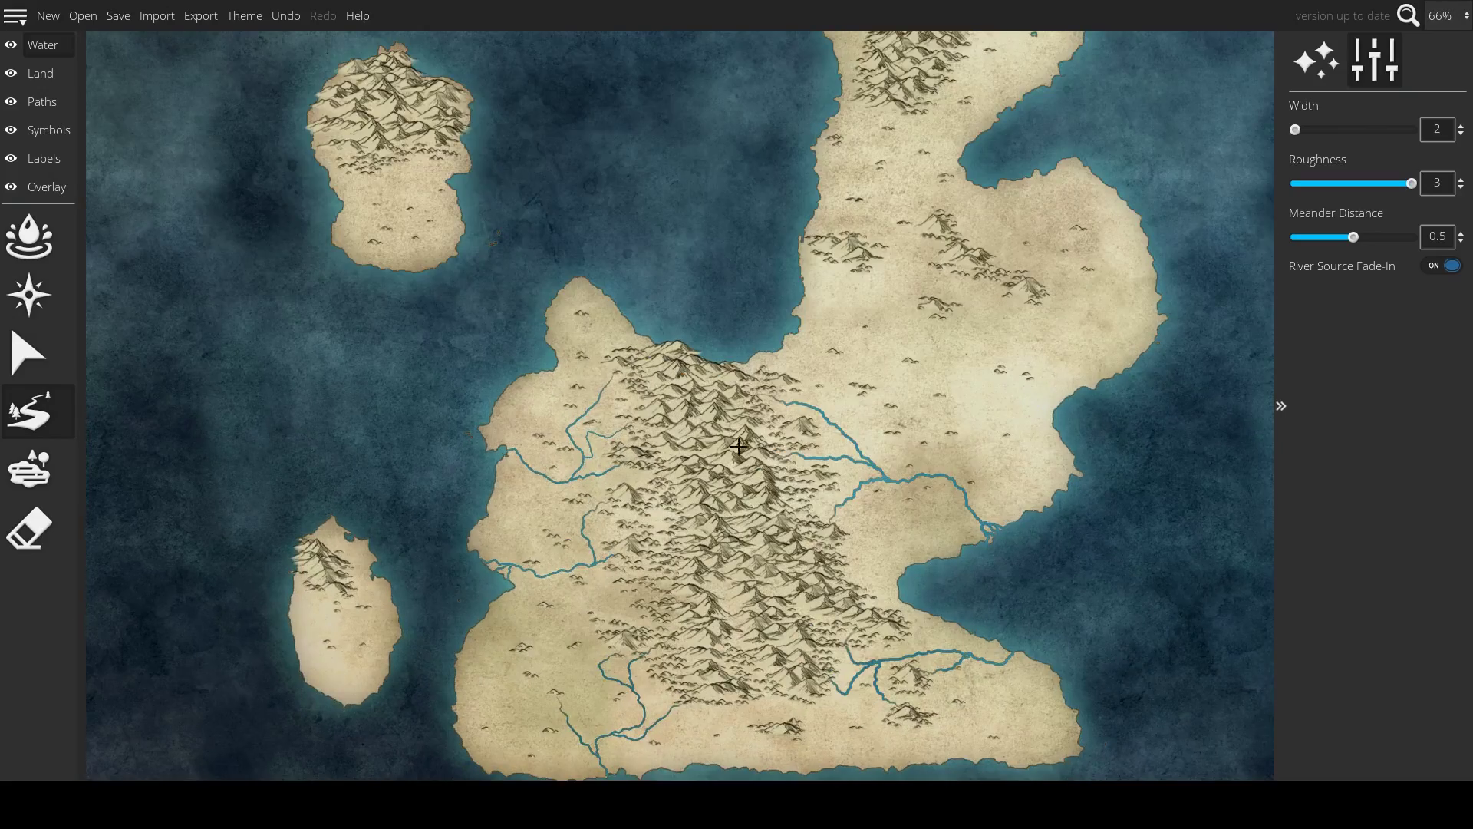
scroll(738, 446, up, 4)
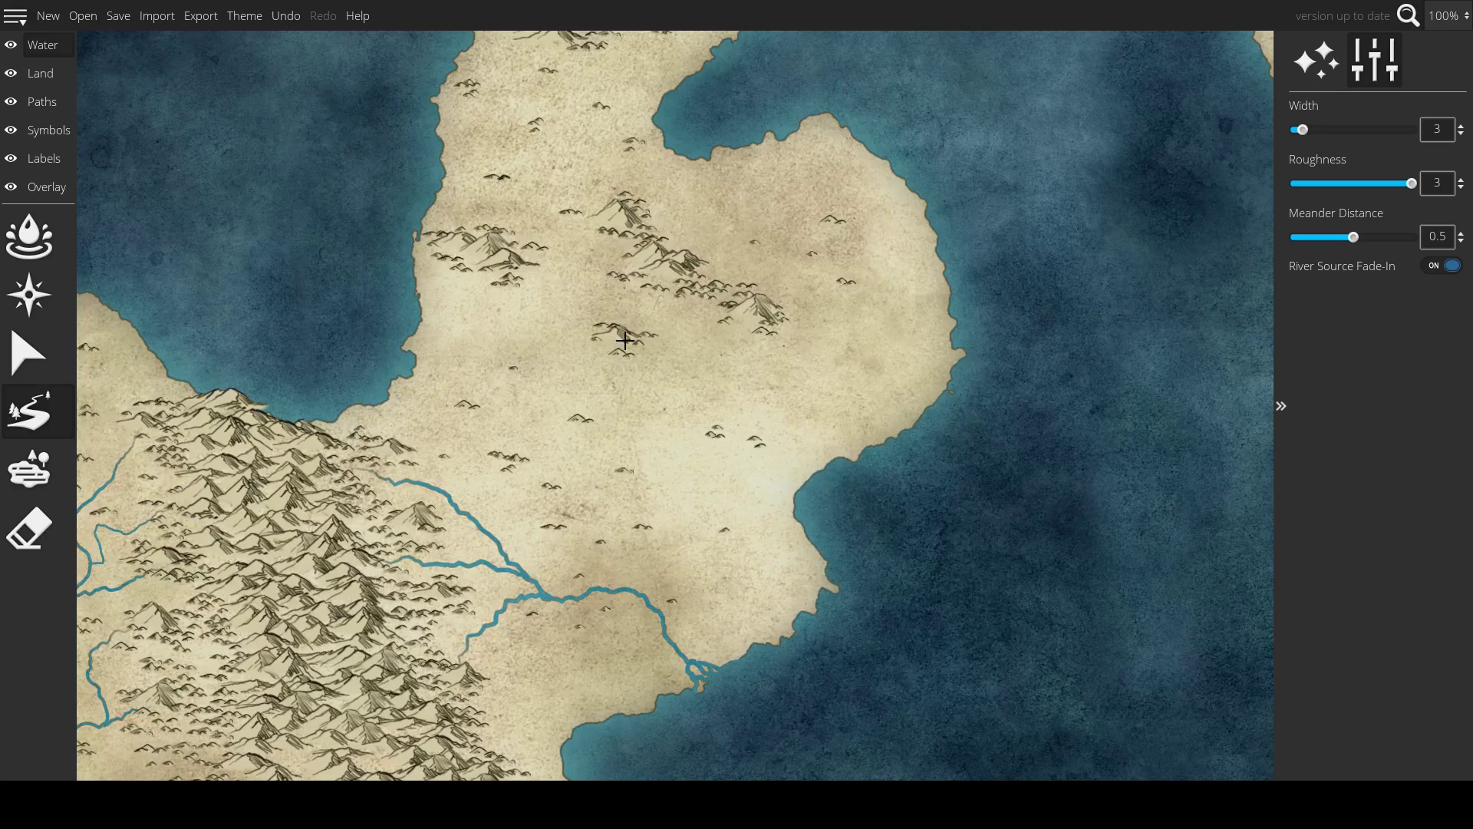
drag(598, 195, 601, 175)
drag(614, 253, 618, 397)
key(bracketright)
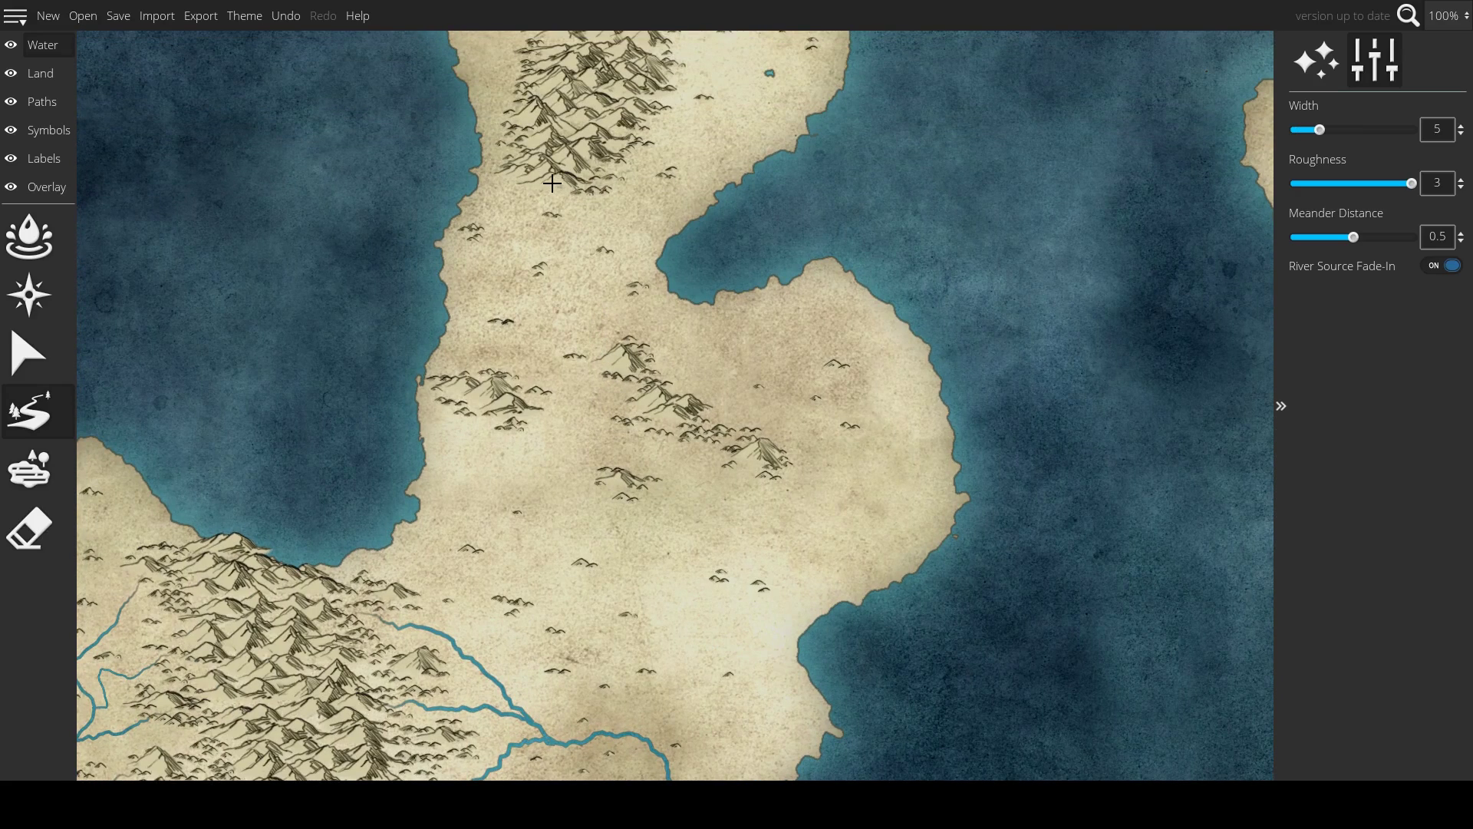
mouse_move(557, 174)
mouse_down()
mouse_move(513, 209)
mouse_move(572, 266)
mouse_move(574, 320)
mouse_move(538, 347)
mouse_move(581, 420)
mouse_move(563, 441)
mouse_move(573, 498)
mouse_move(639, 536)
mouse_move(736, 526)
mouse_move(828, 551)
mouse_move(864, 607)
mouse_move(903, 615)
mouse_up()
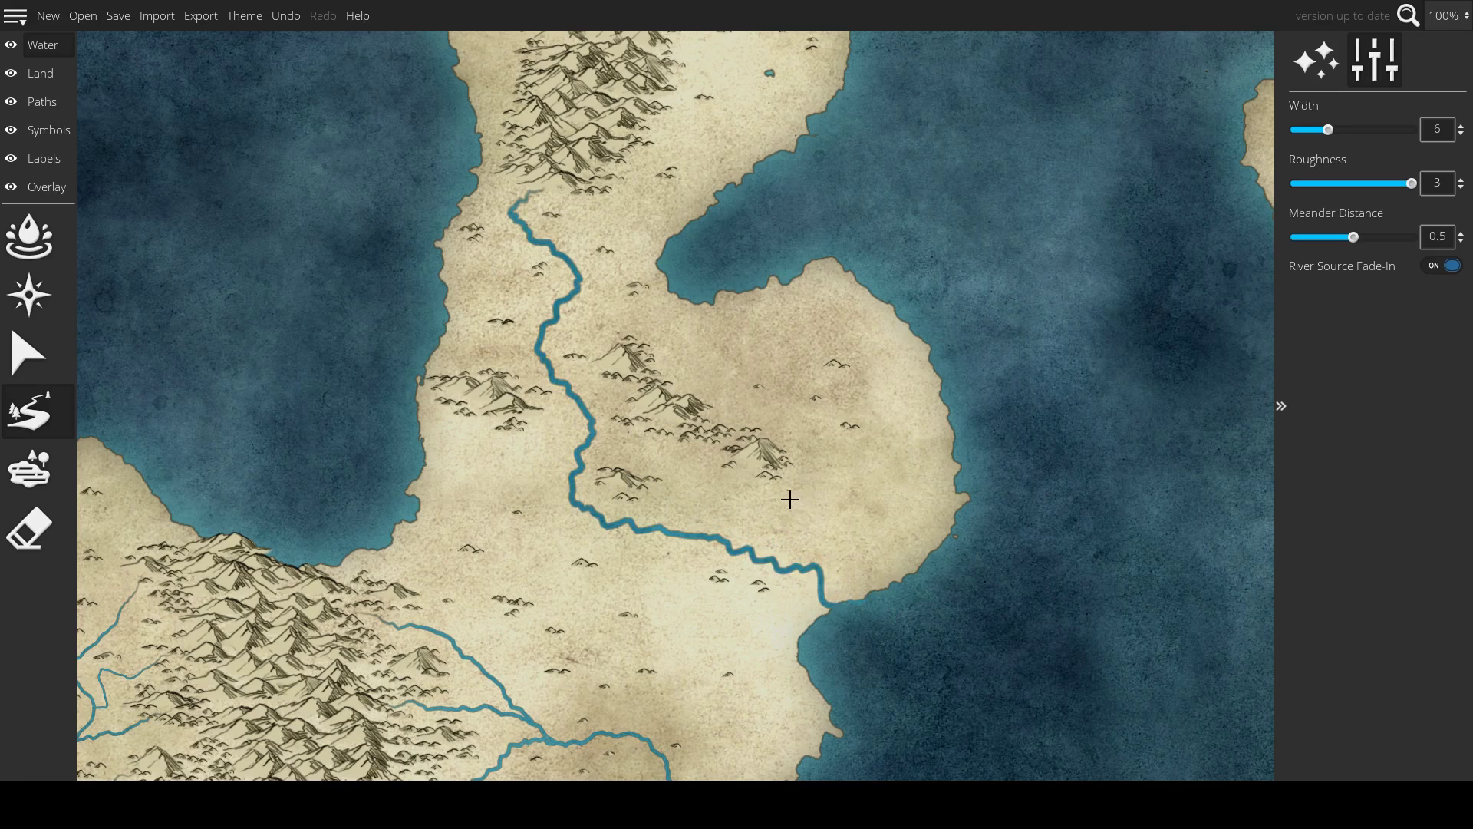
- Set the river width to 4 and add four tributaries to the long river from the small mountain groups beside it
drag(789, 500, 757, 312)
drag(617, 280, 716, 368)
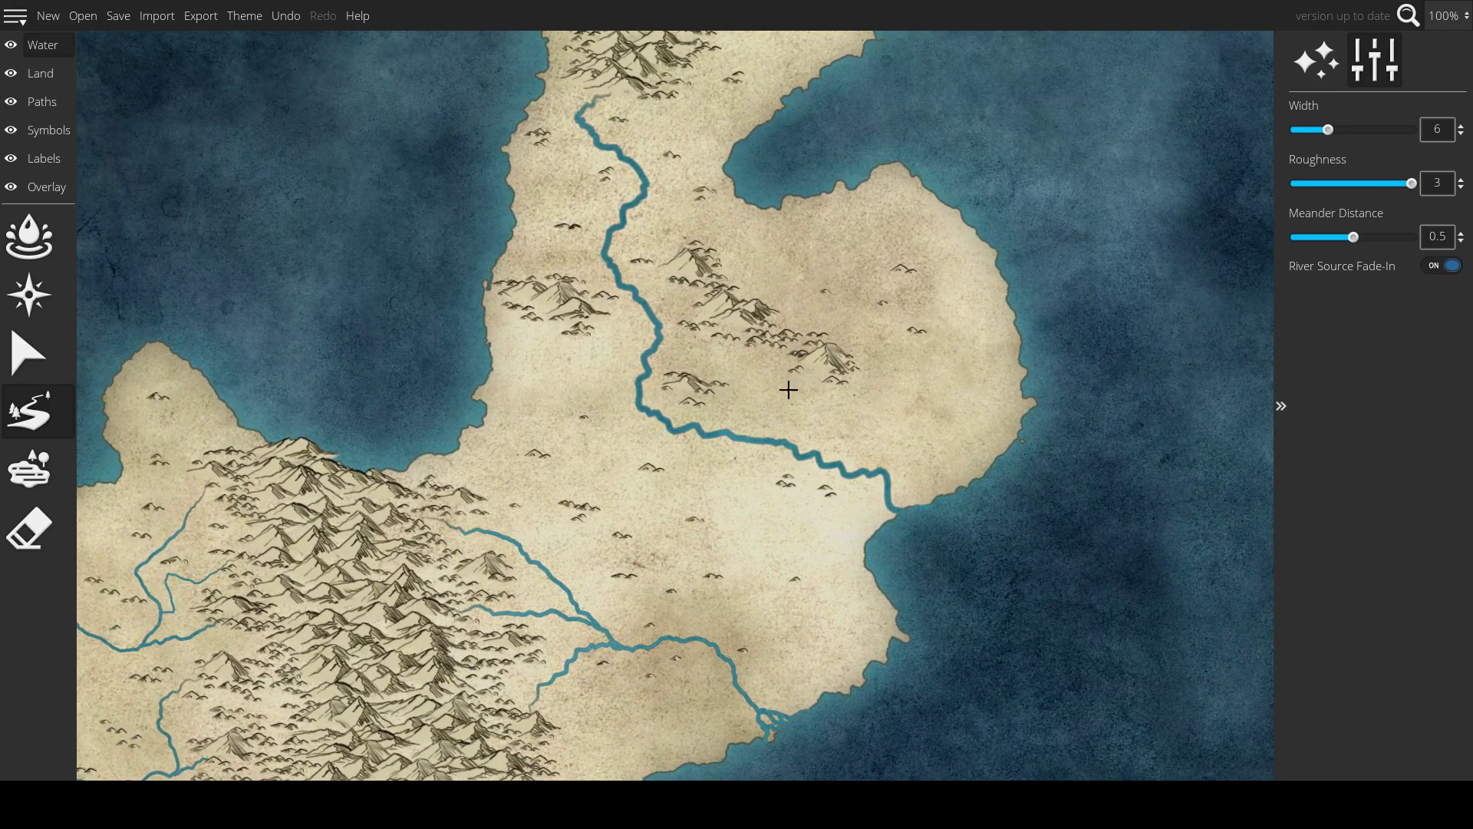
key(bracketleft)
key(bracketleft)
drag(596, 326, 638, 392)
mouse_move(689, 290)
mouse_down()
mouse_move(689, 329)
mouse_move(674, 313)
mouse_move(660, 329)
mouse_move(777, 440)
mouse_up()
mouse_move(690, 381)
mouse_down()
mouse_move(720, 432)
mouse_move(749, 437)
mouse_move(665, 424)
mouse_up()
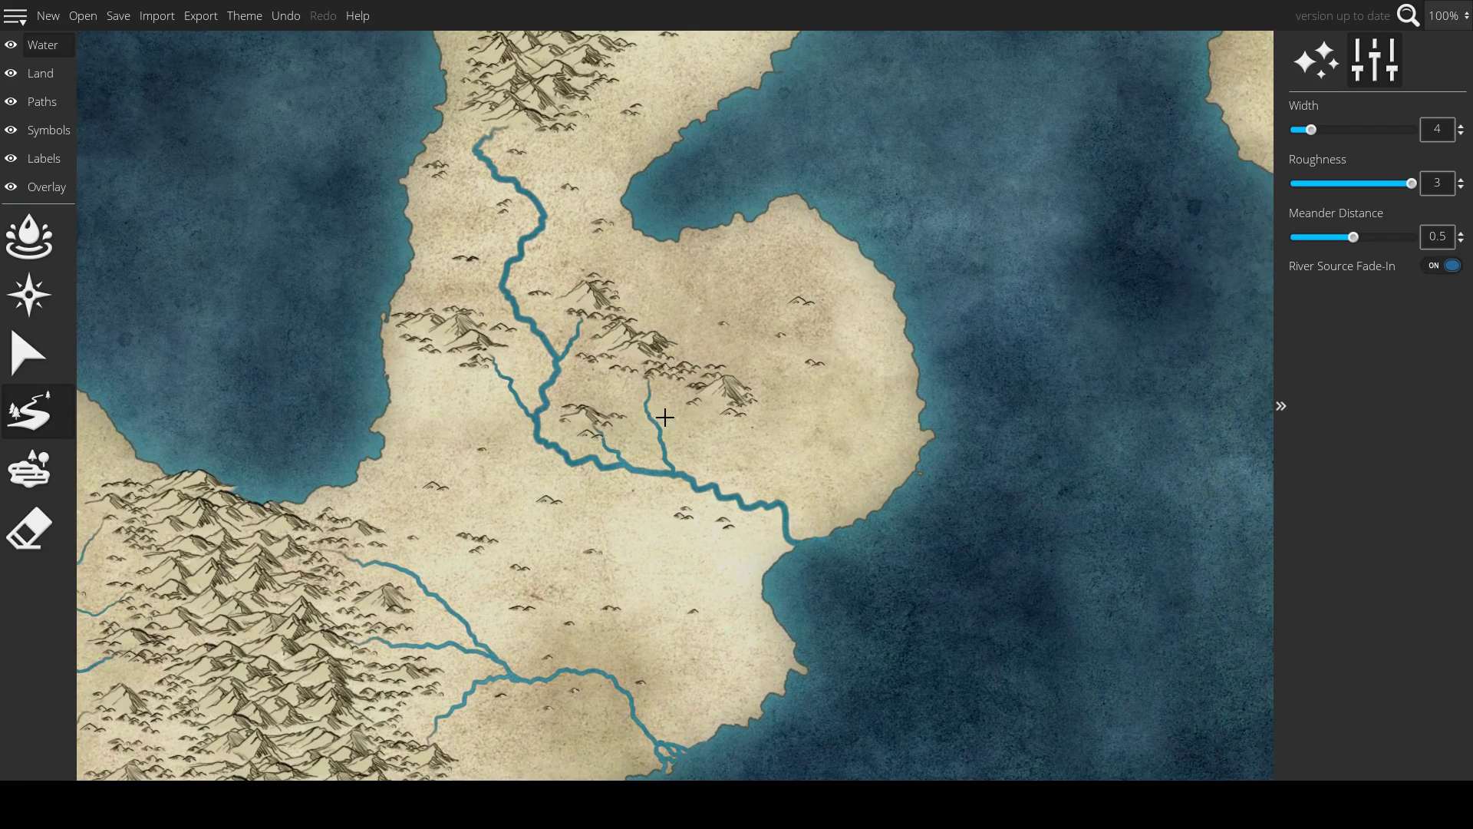
- Draw a width 4 river from the northern range's eastern side to the east coast, with two tributaries from the mountains joining it
scroll(665, 416, down, 5)
scroll(713, 283, up, 4)
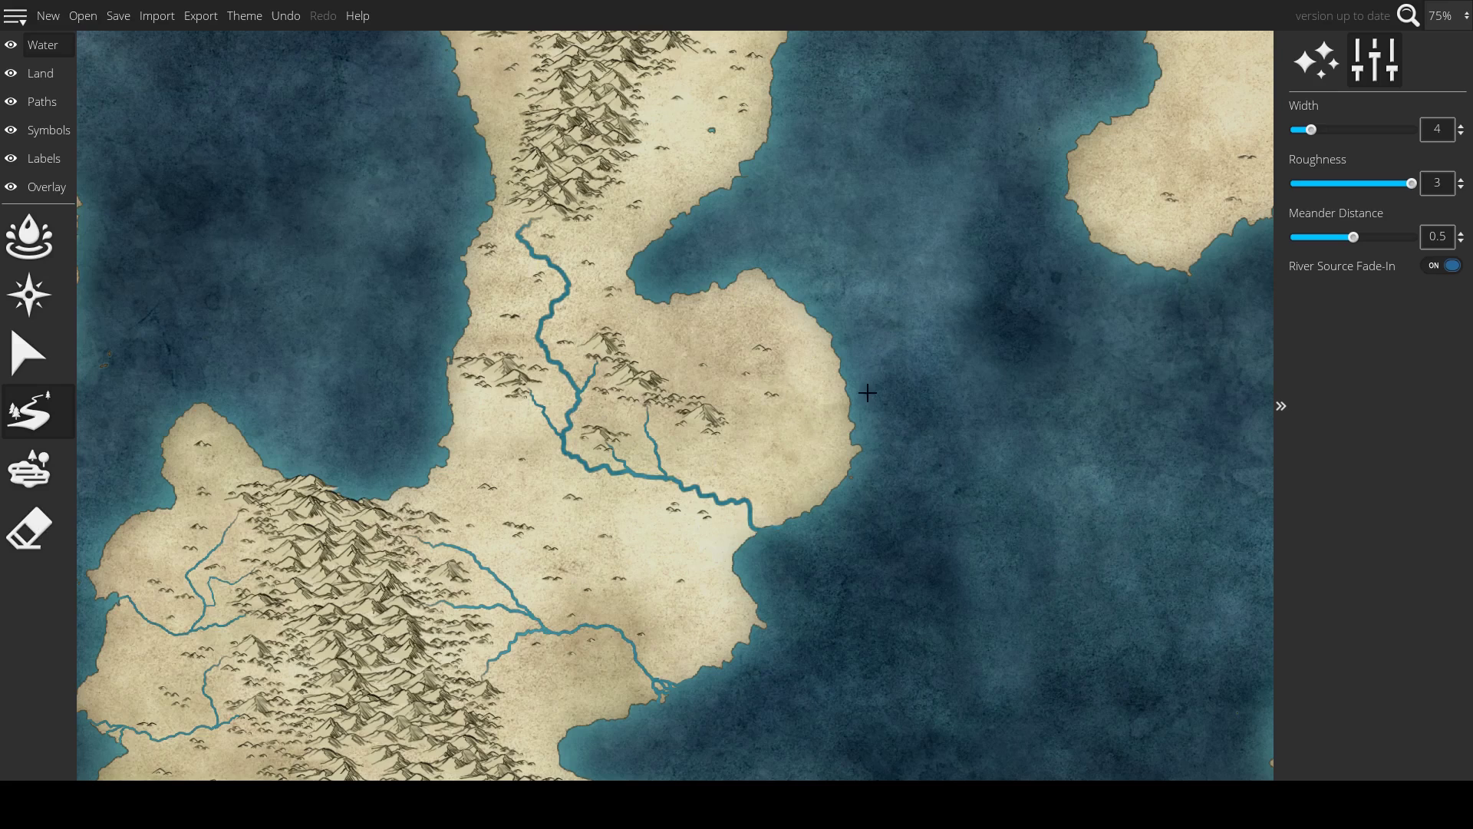
drag(794, 408, 902, 236)
drag(981, 400, 1055, 644)
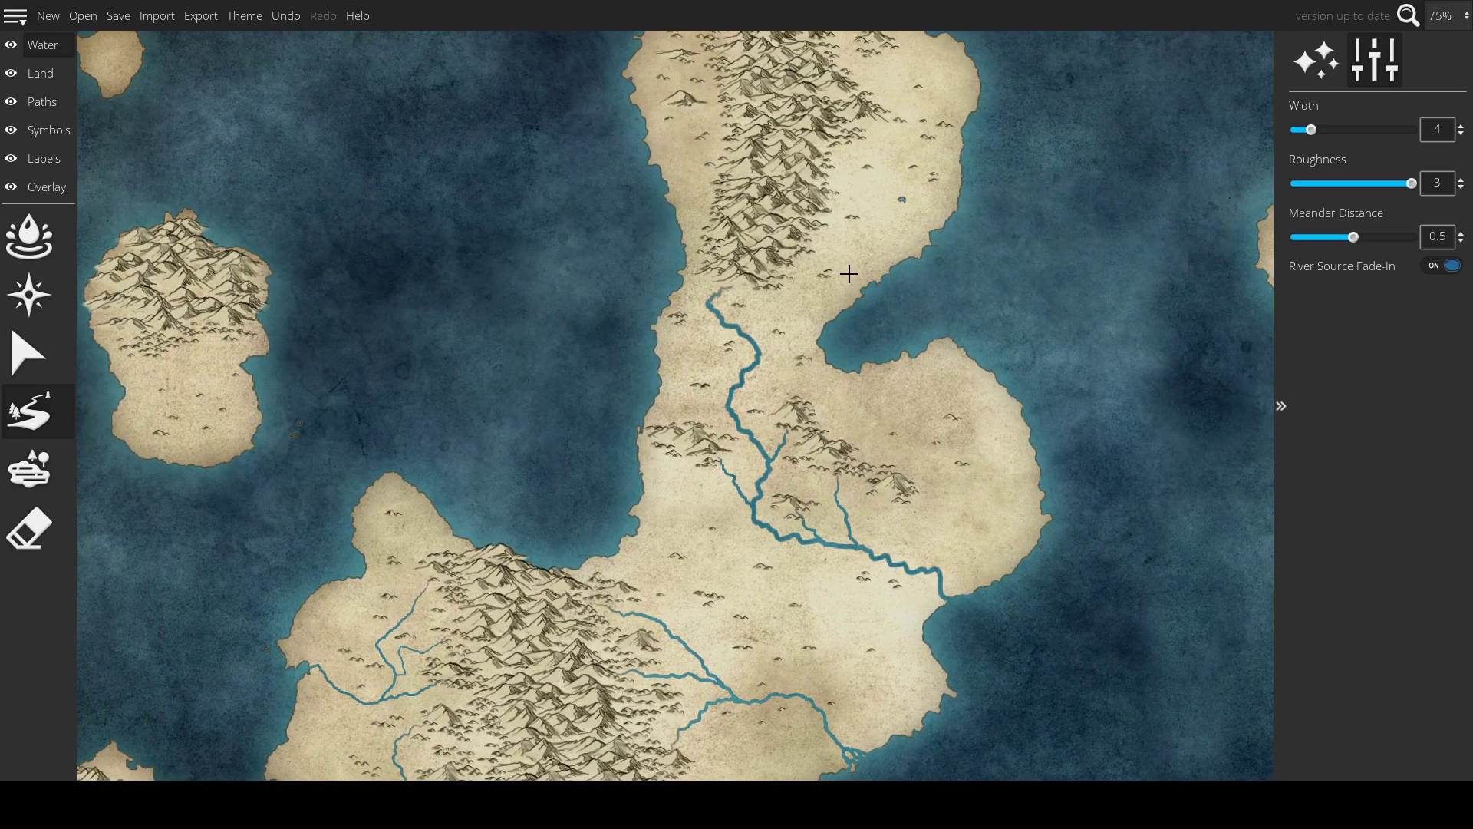
drag(815, 401, 731, 600)
scroll(808, 375, up, 2)
scroll(810, 375, down, 1)
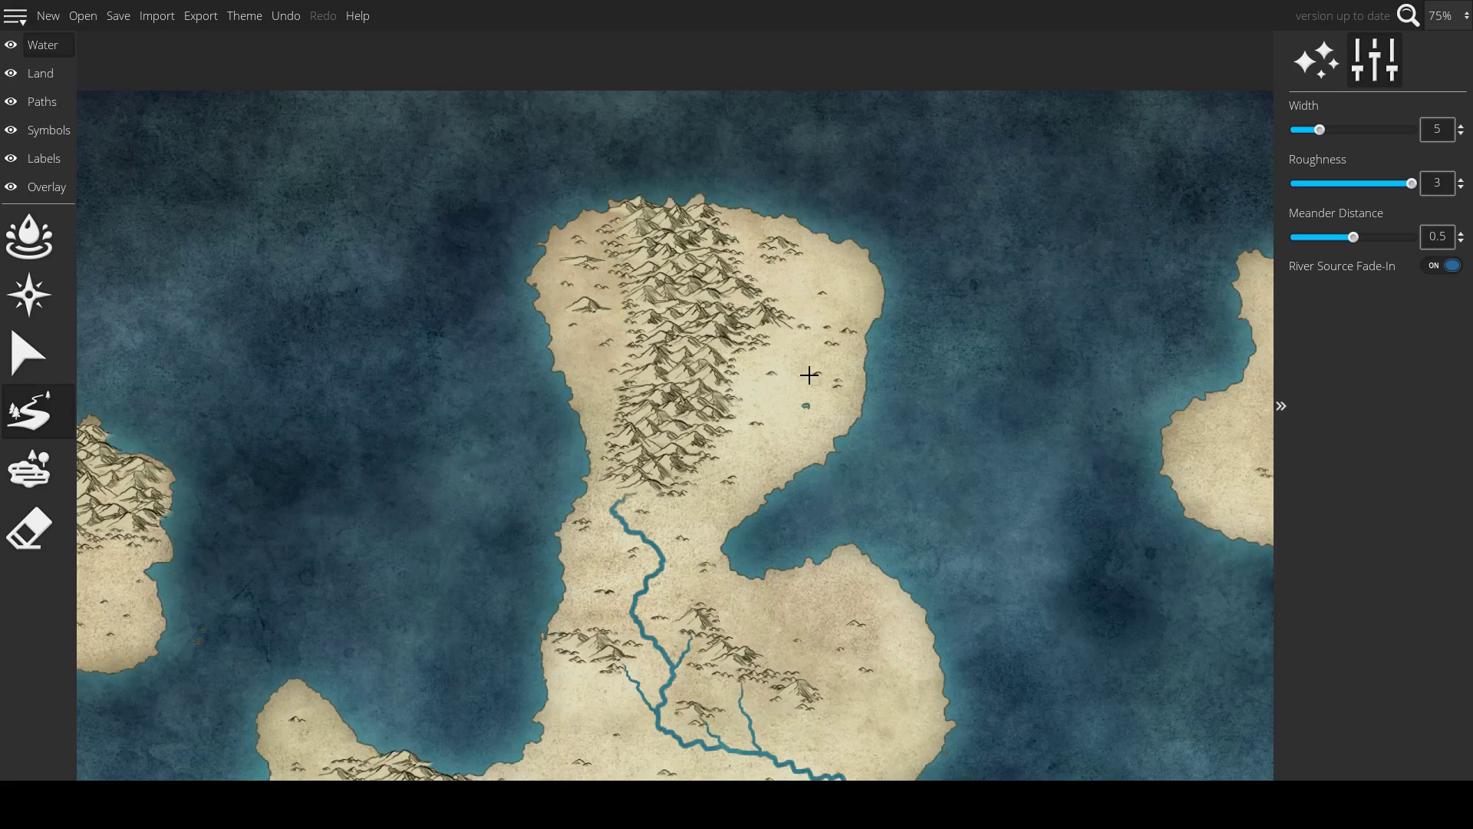
scroll(901, 360, down, 1)
scroll(901, 359, up, 2)
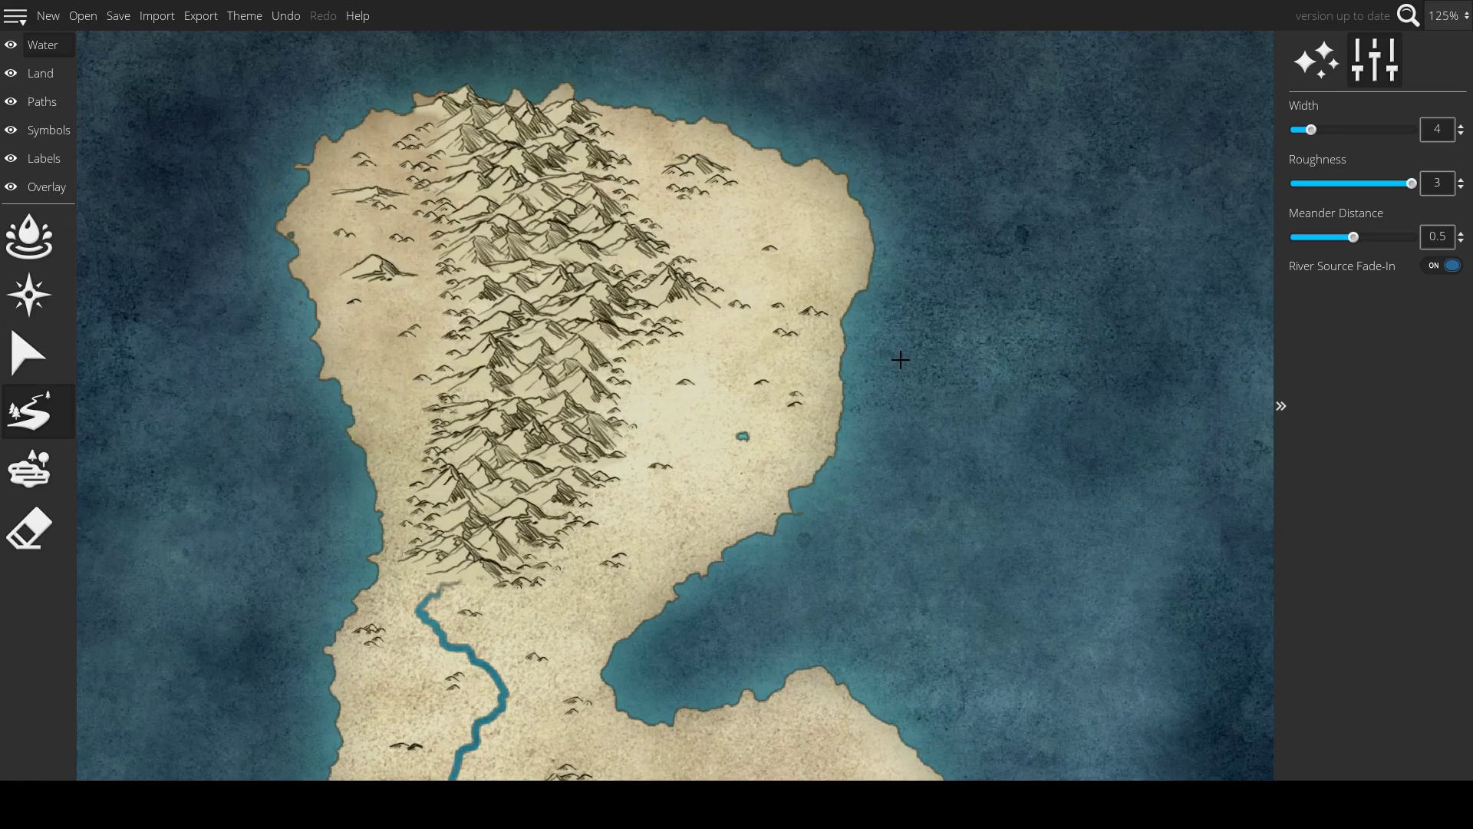
mouse_move(626, 349)
mouse_down()
mouse_move(677, 452)
mouse_move(780, 491)
mouse_move(855, 473)
mouse_up()
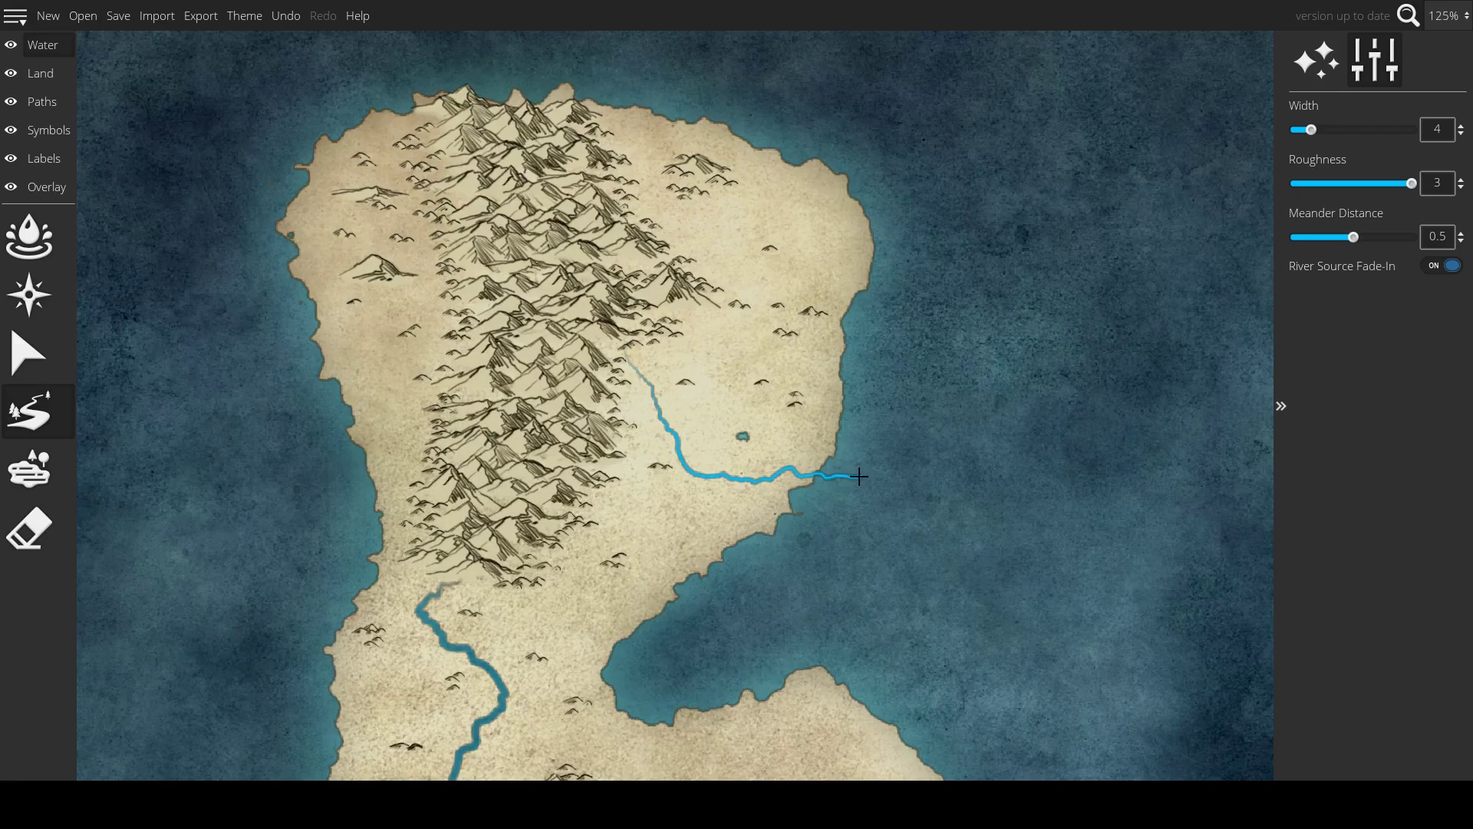
mouse_move(689, 311)
mouse_down()
mouse_move(745, 411)
mouse_move(737, 479)
mouse_up()
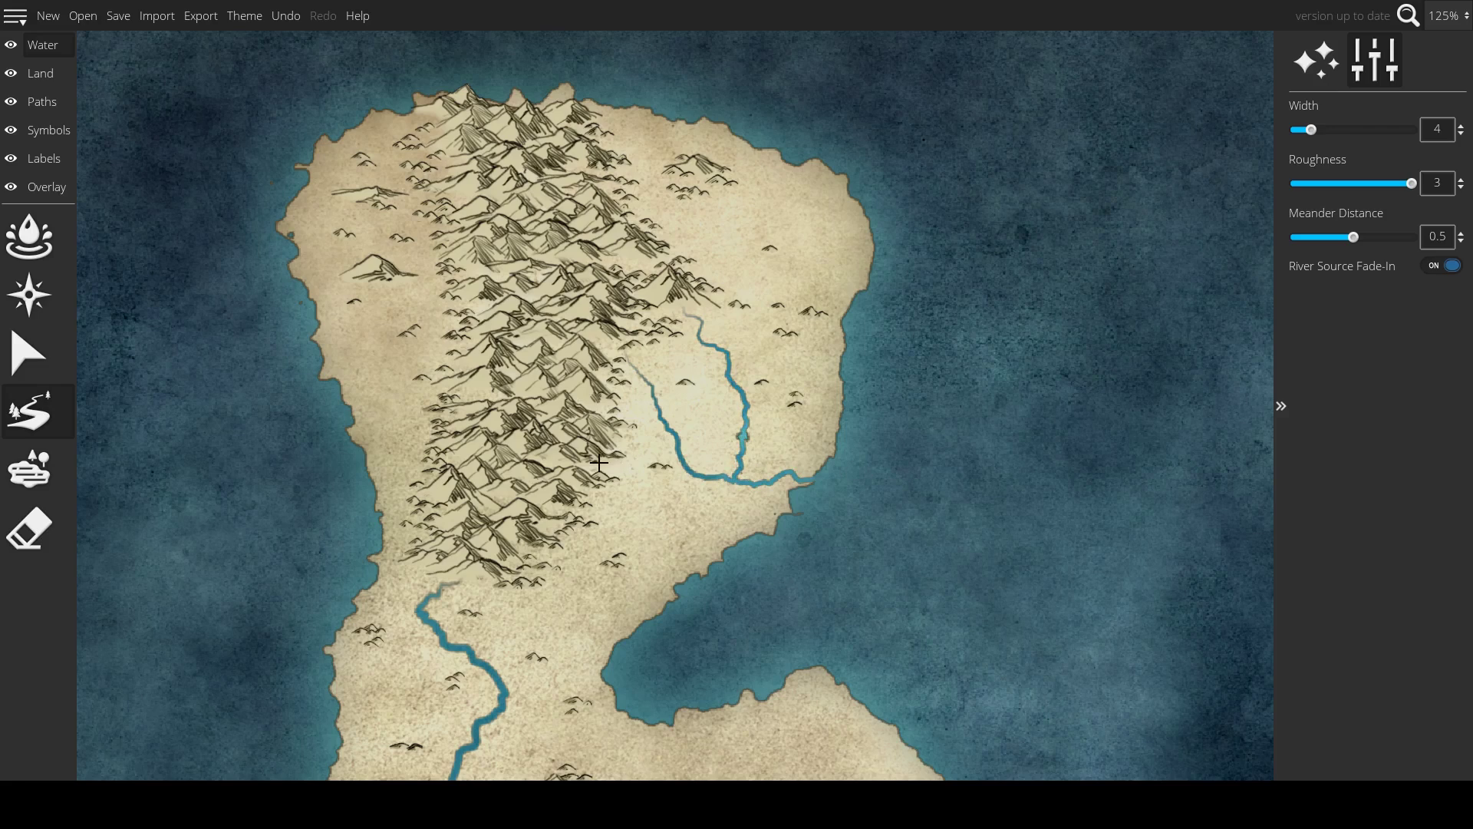
mouse_move(597, 455)
mouse_down()
mouse_move(668, 500)
mouse_move(735, 481)
mouse_up()
- Draw a river with one tributary from the northern range to the northeast coast, and short rivers from its western side to the west coast
mouse_move(628, 230)
mouse_down()
mouse_move(757, 223)
mouse_move(863, 181)
mouse_up()
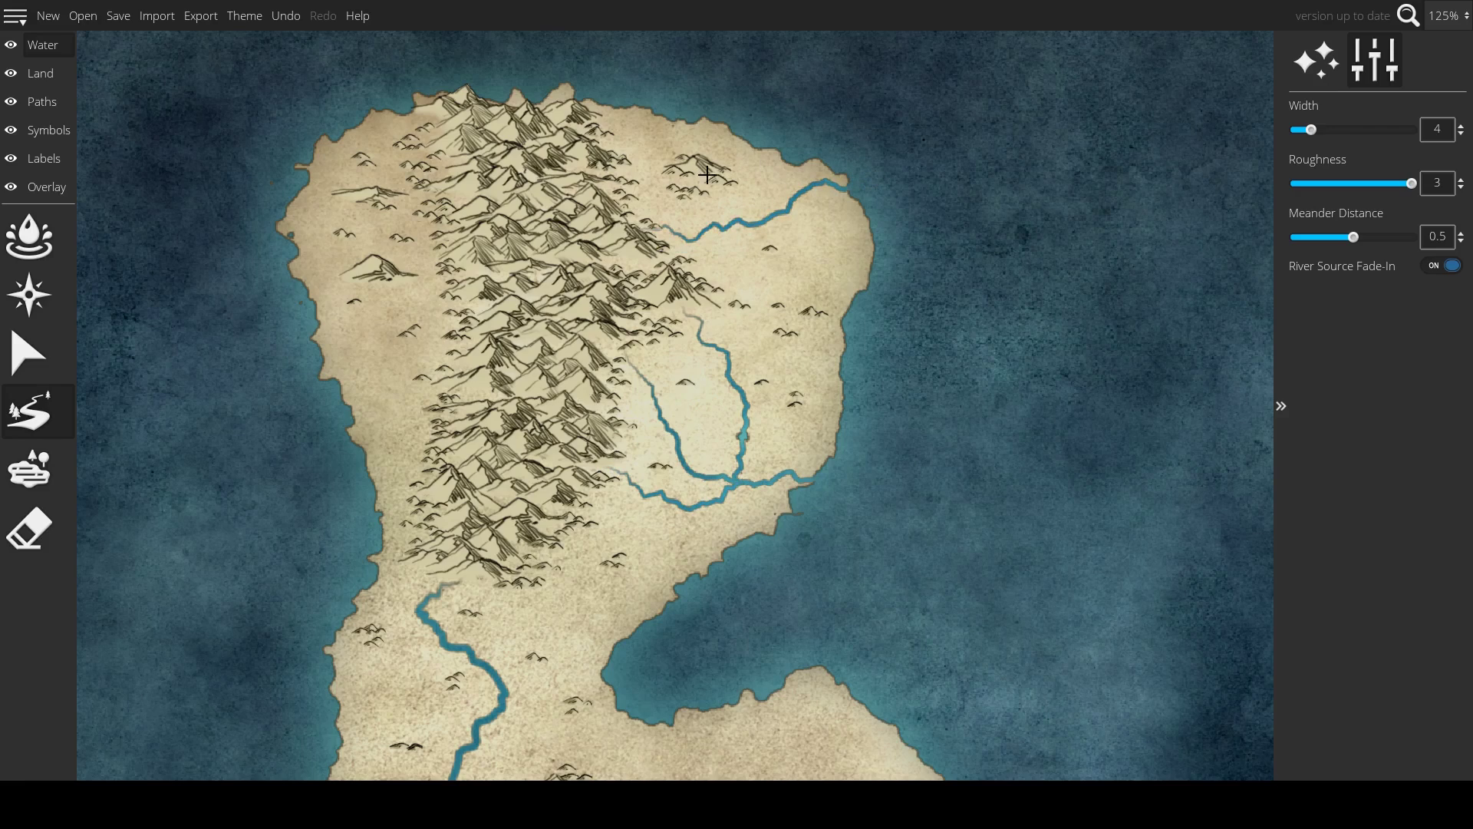
drag(707, 175, 836, 182)
mouse_move(456, 237)
mouse_down()
mouse_move(388, 218)
mouse_move(290, 236)
mouse_up()
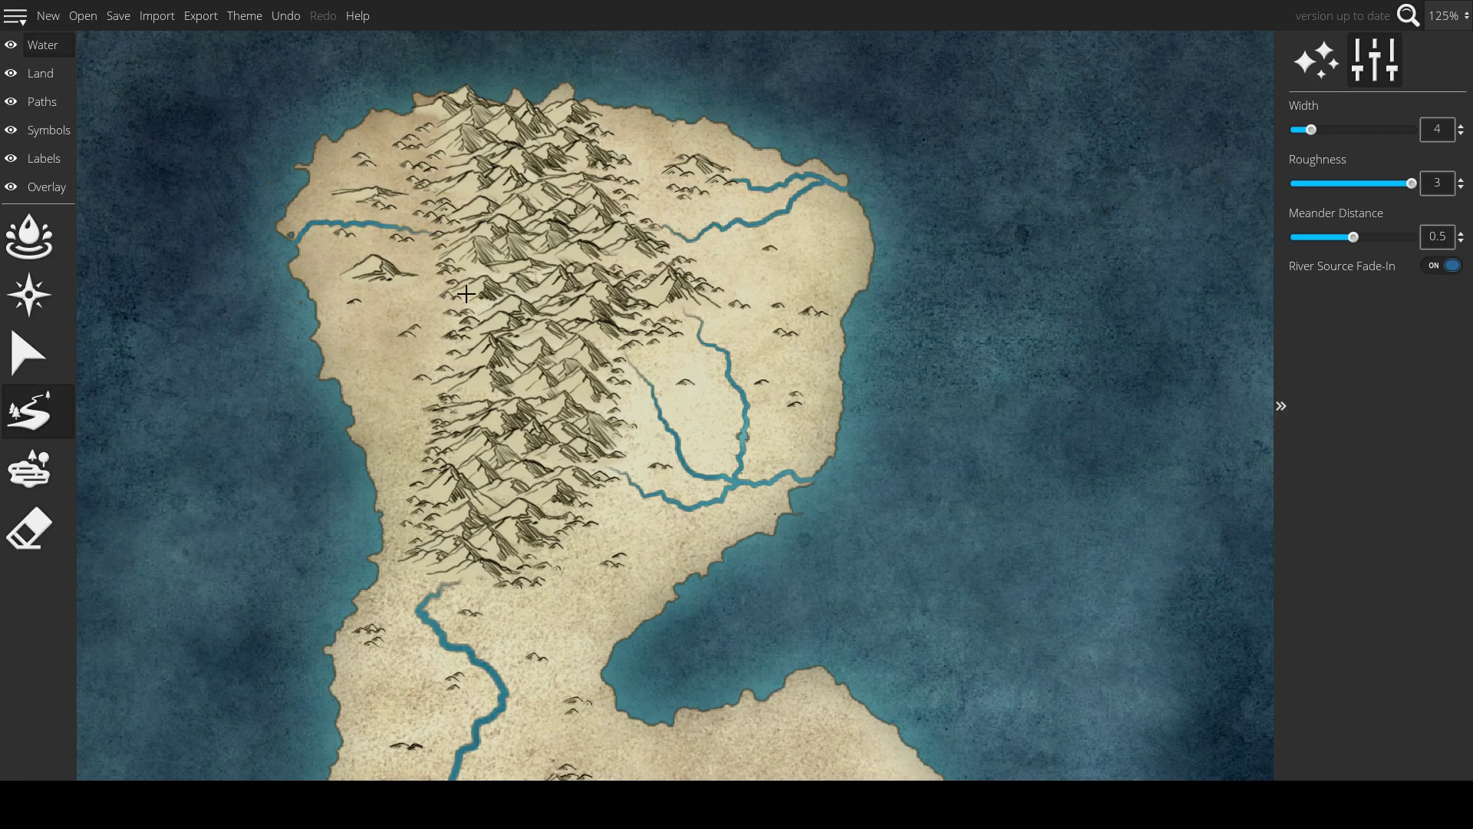
mouse_move(466, 294)
mouse_down()
mouse_move(299, 297)
mouse_move(328, 272)
mouse_move(328, 295)
mouse_up()
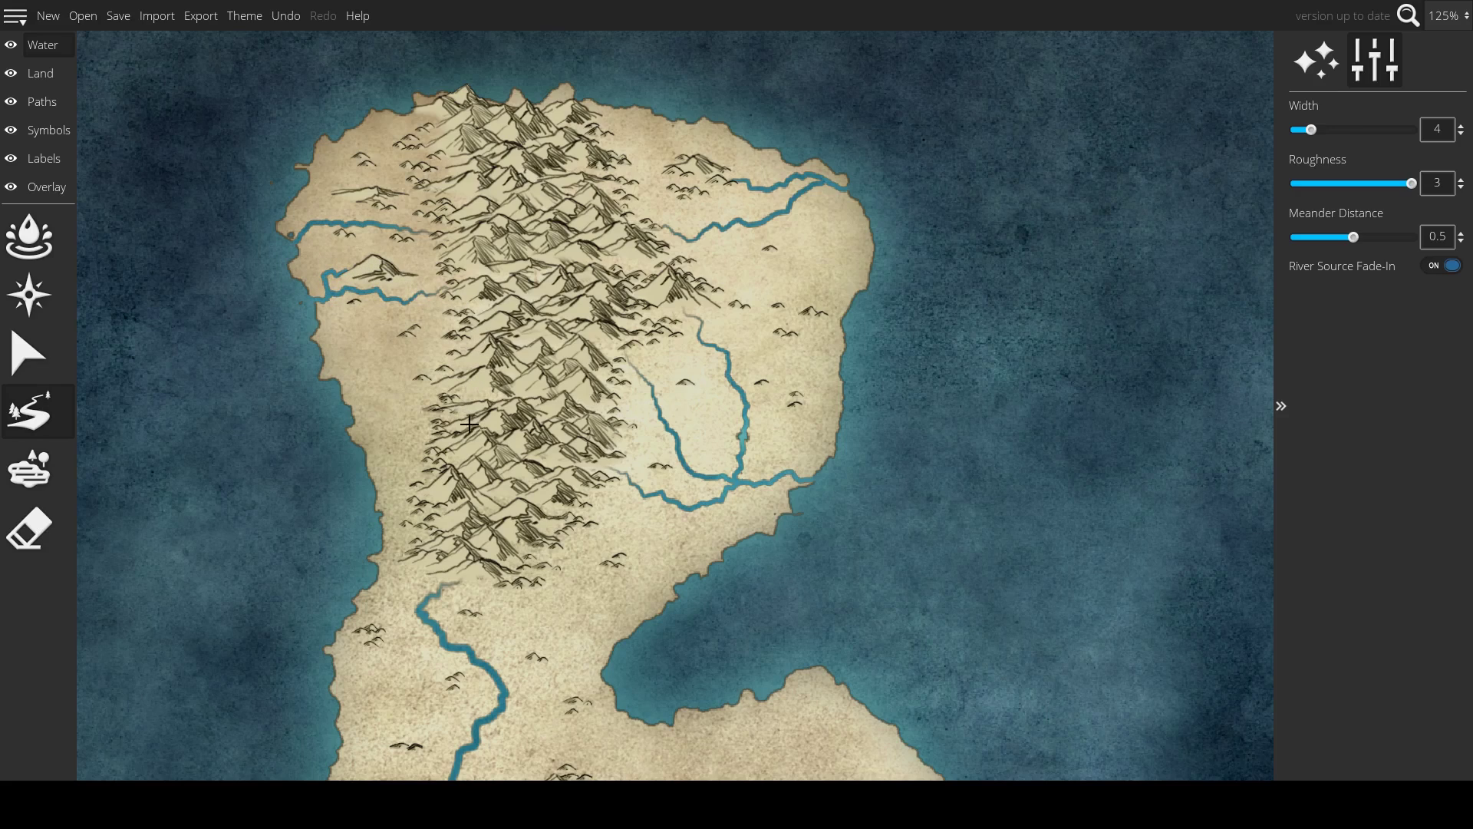
mouse_move(442, 398)
mouse_down()
mouse_move(412, 368)
mouse_move(309, 340)
mouse_up()
- Try a width 6 river with one tributary from the northwestern island's mountains to its southeast coast, and undo both
scroll(363, 354, down, 5)
scroll(435, 388, up, 2)
drag(434, 389, 782, 329)
drag(602, 477, 717, 368)
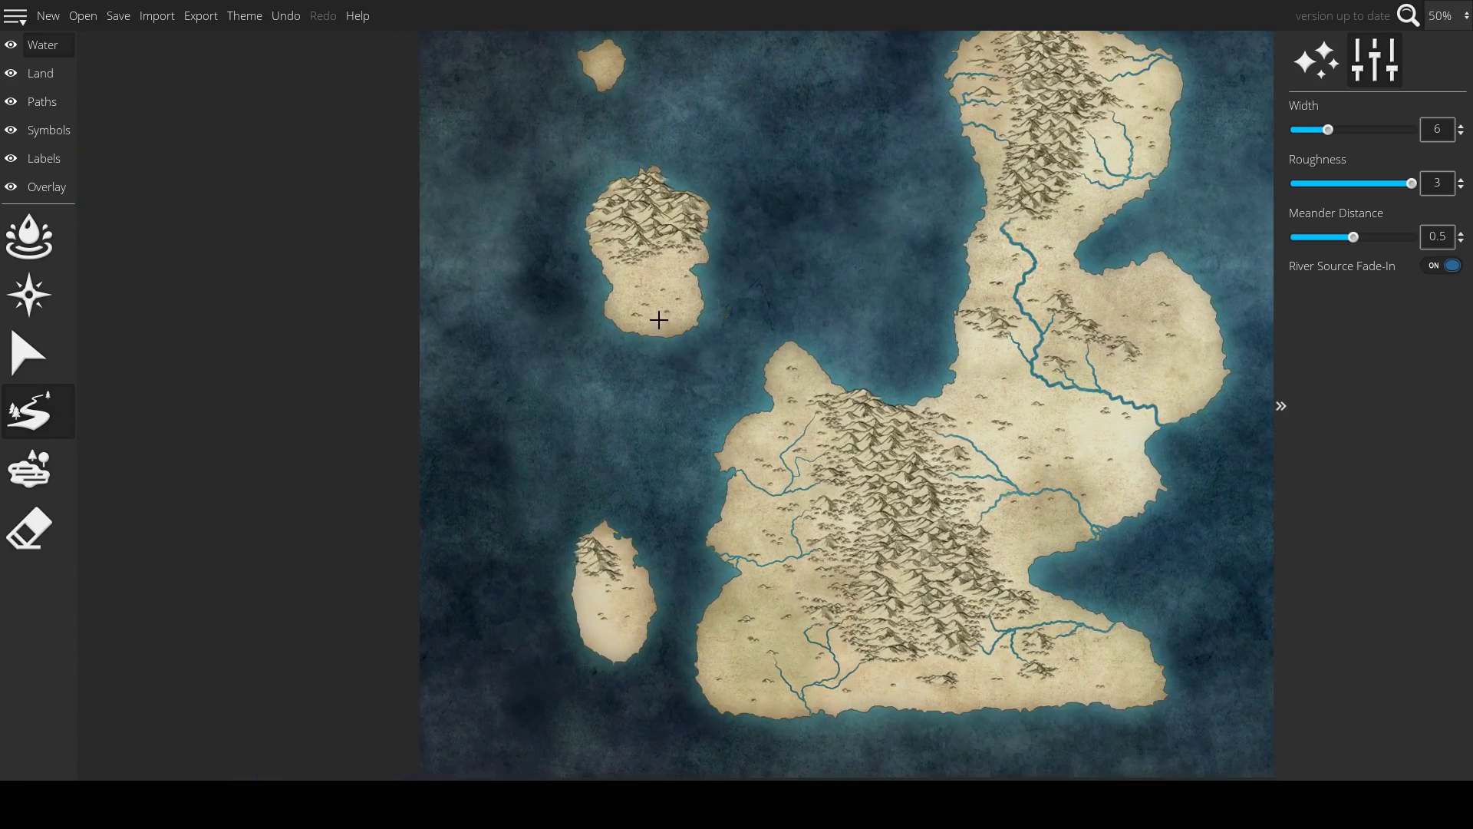
scroll(659, 319, up, 2)
scroll(587, 211, up, 2)
drag(641, 283, 508, 341)
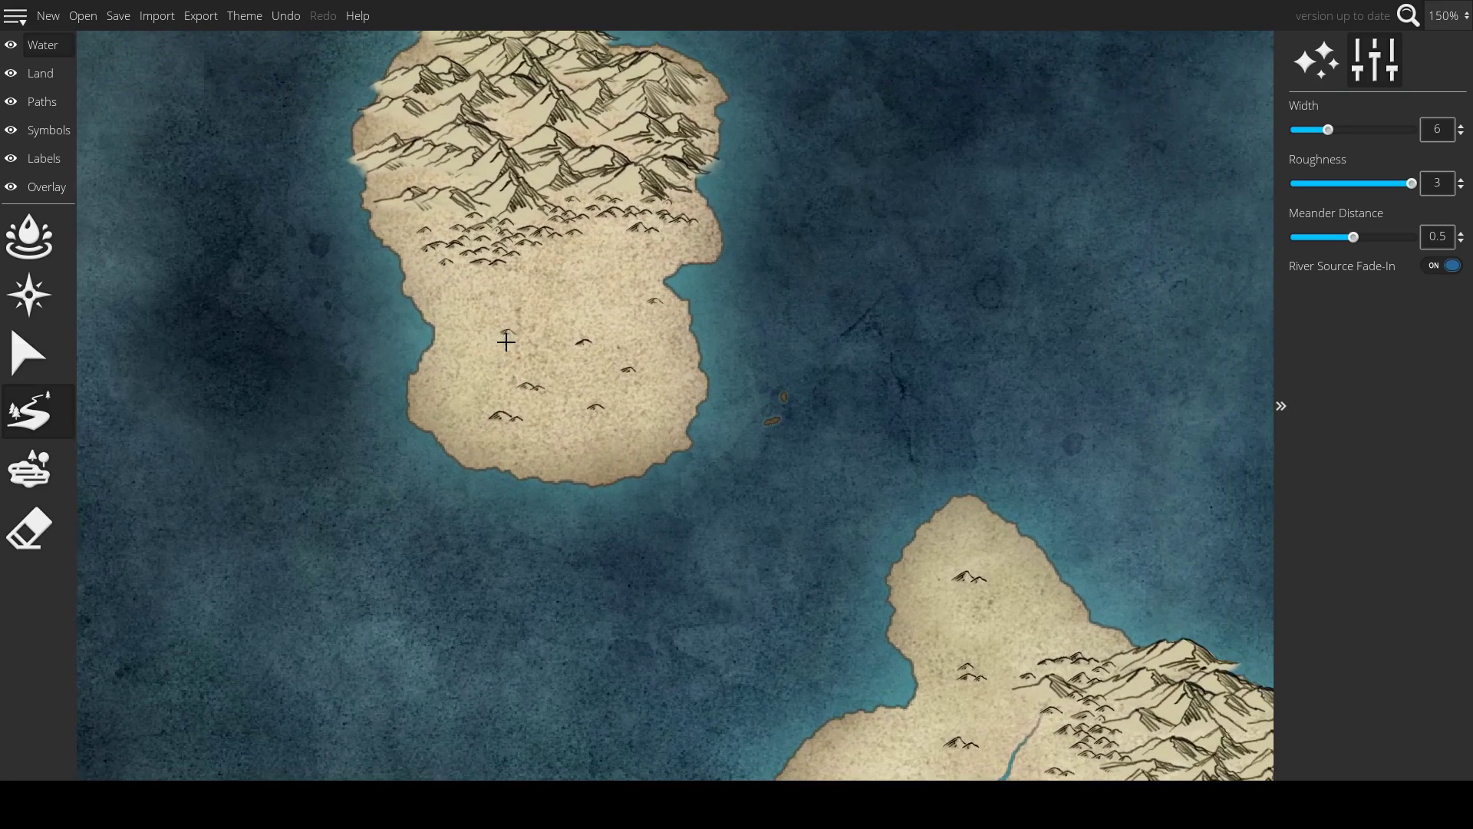
mouse_move(577, 214)
mouse_down()
mouse_move(626, 236)
mouse_move(614, 337)
mouse_move(650, 349)
mouse_up()
mouse_move(601, 357)
mouse_down()
mouse_move(589, 374)
mouse_move(637, 403)
mouse_move(690, 492)
mouse_up()
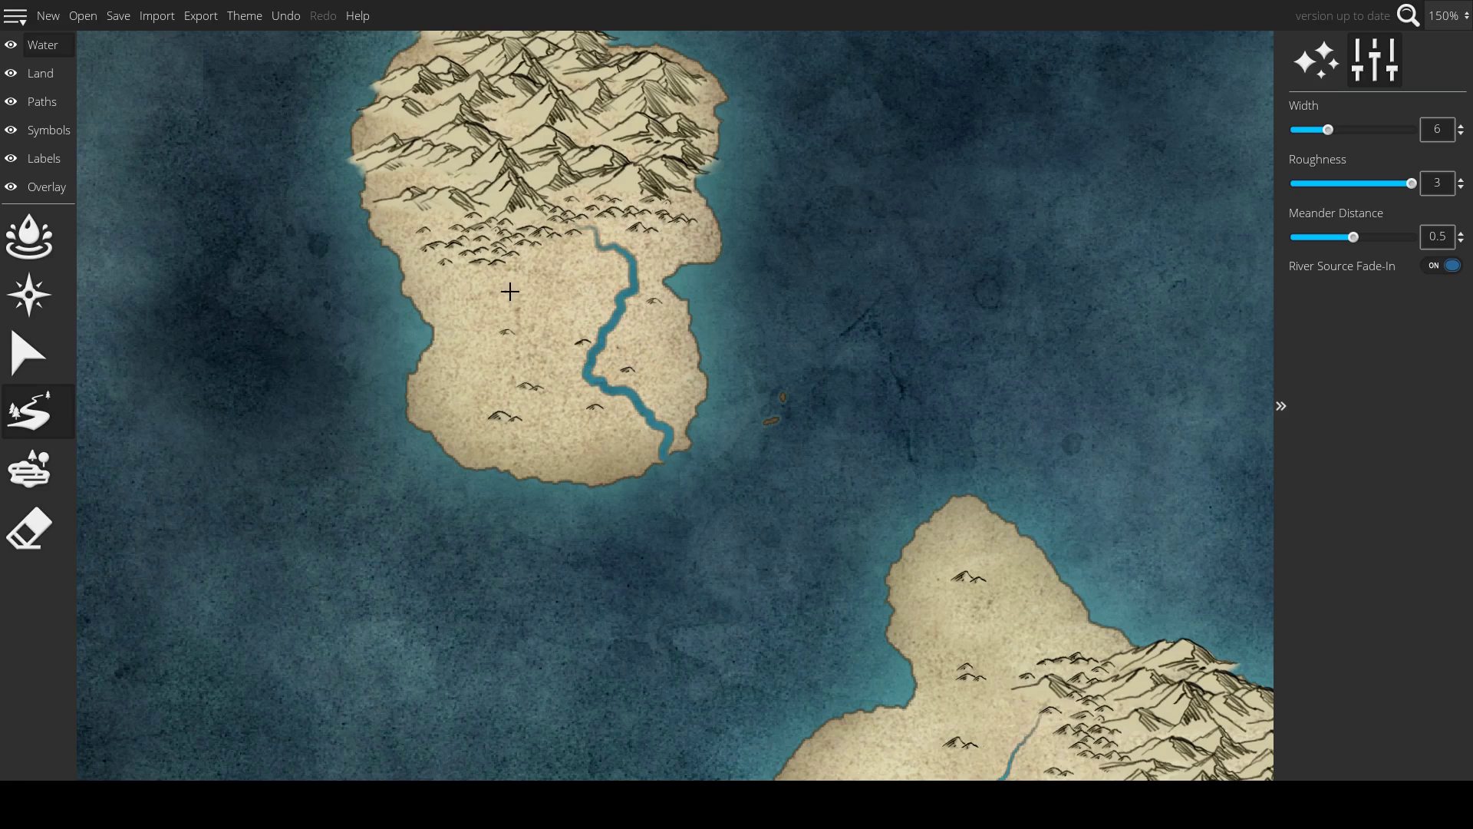
mouse_move(496, 255)
mouse_down()
mouse_move(601, 290)
mouse_move(600, 336)
mouse_up()
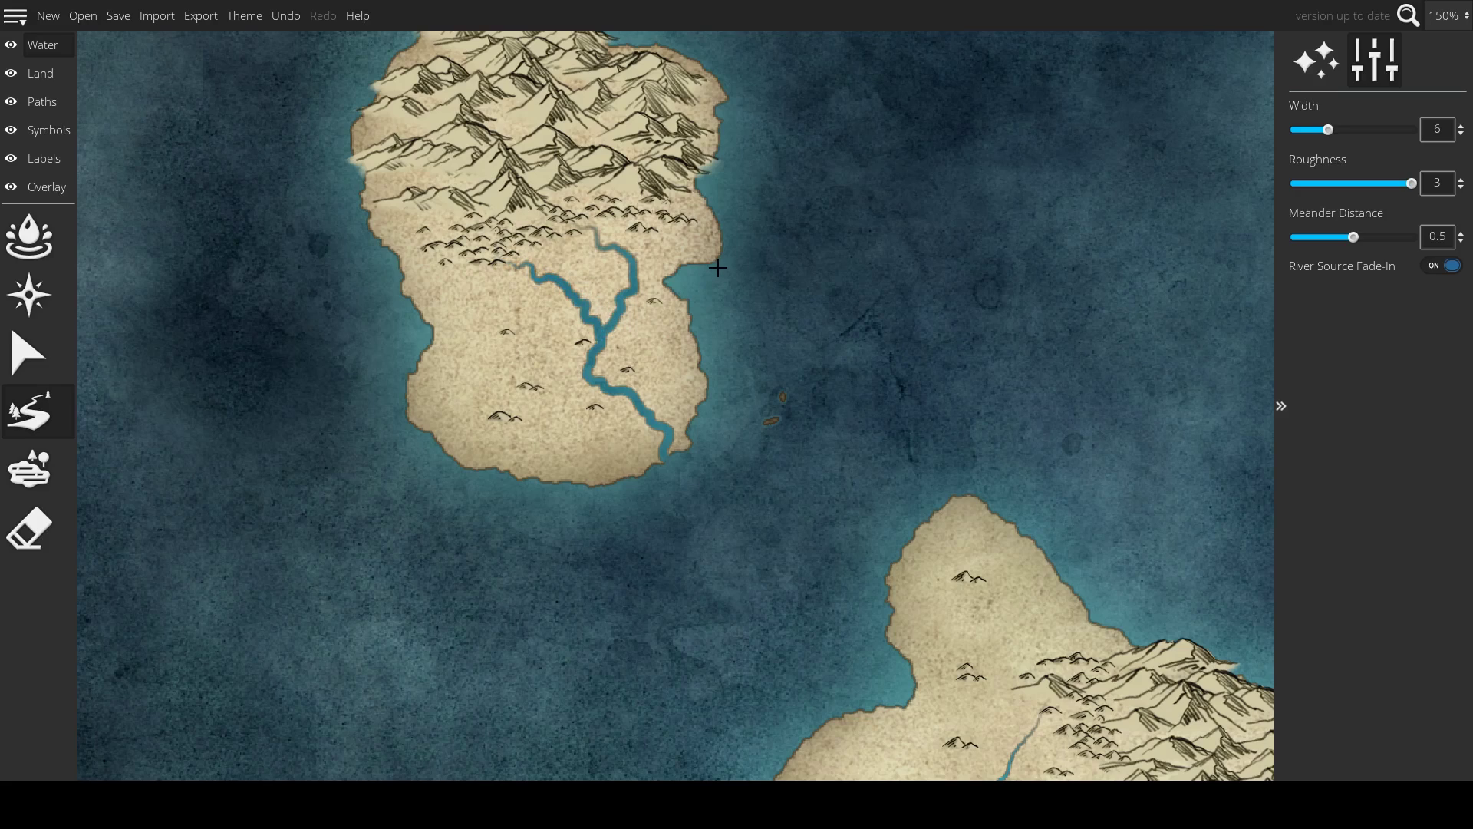
key(ctrl+z)
key(ctrl+z)
- Set the river width to 4 and draw a river with one tributary from the northwestern island's foothills to its southeast coast
scroll(963, 255, down, 1)
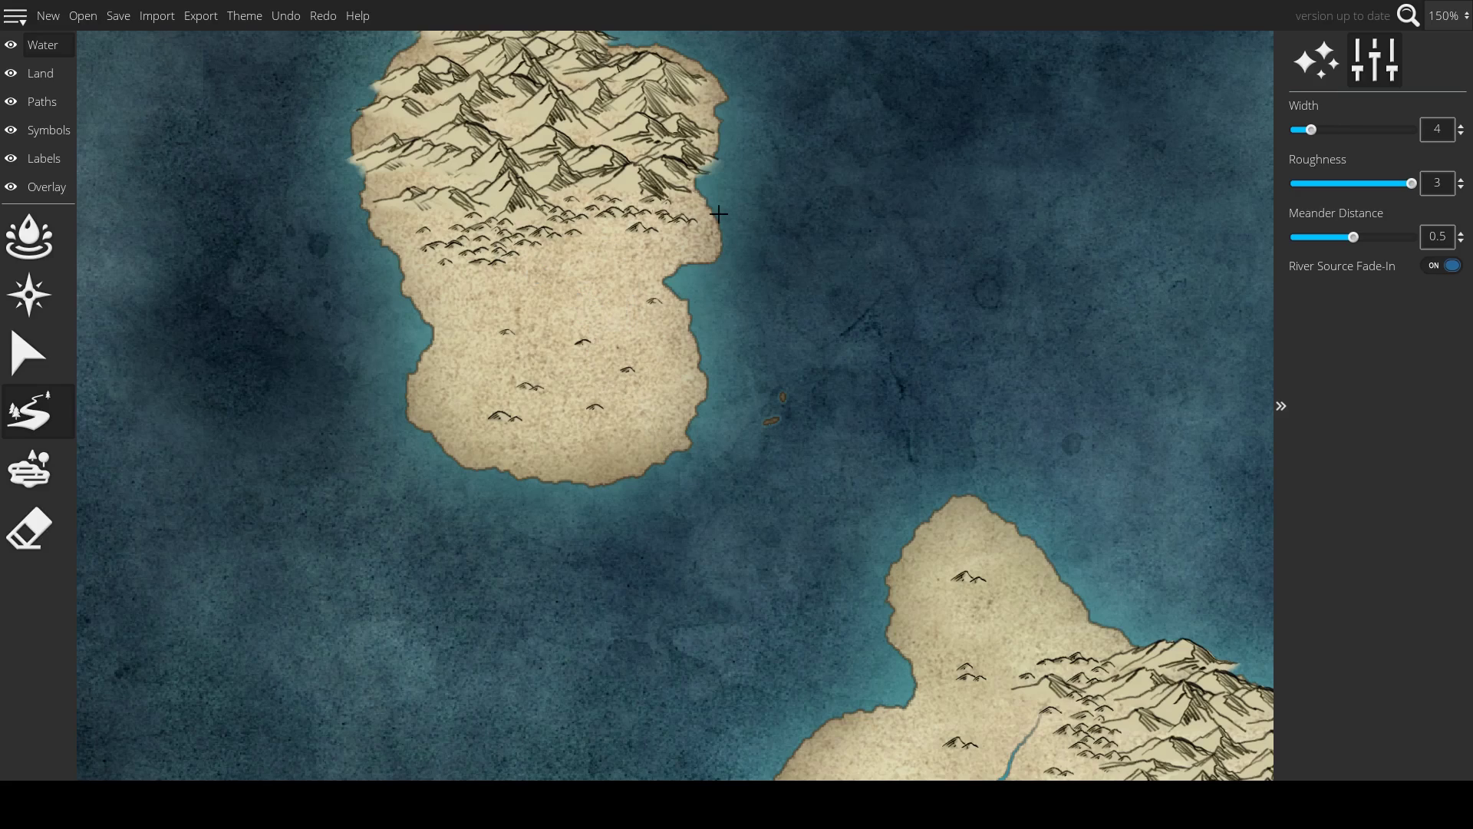
mouse_move(571, 182)
mouse_down()
mouse_move(599, 251)
mouse_move(592, 230)
mouse_move(652, 274)
mouse_move(628, 280)
mouse_move(630, 320)
mouse_move(592, 369)
mouse_move(704, 468)
mouse_move(695, 502)
mouse_up()
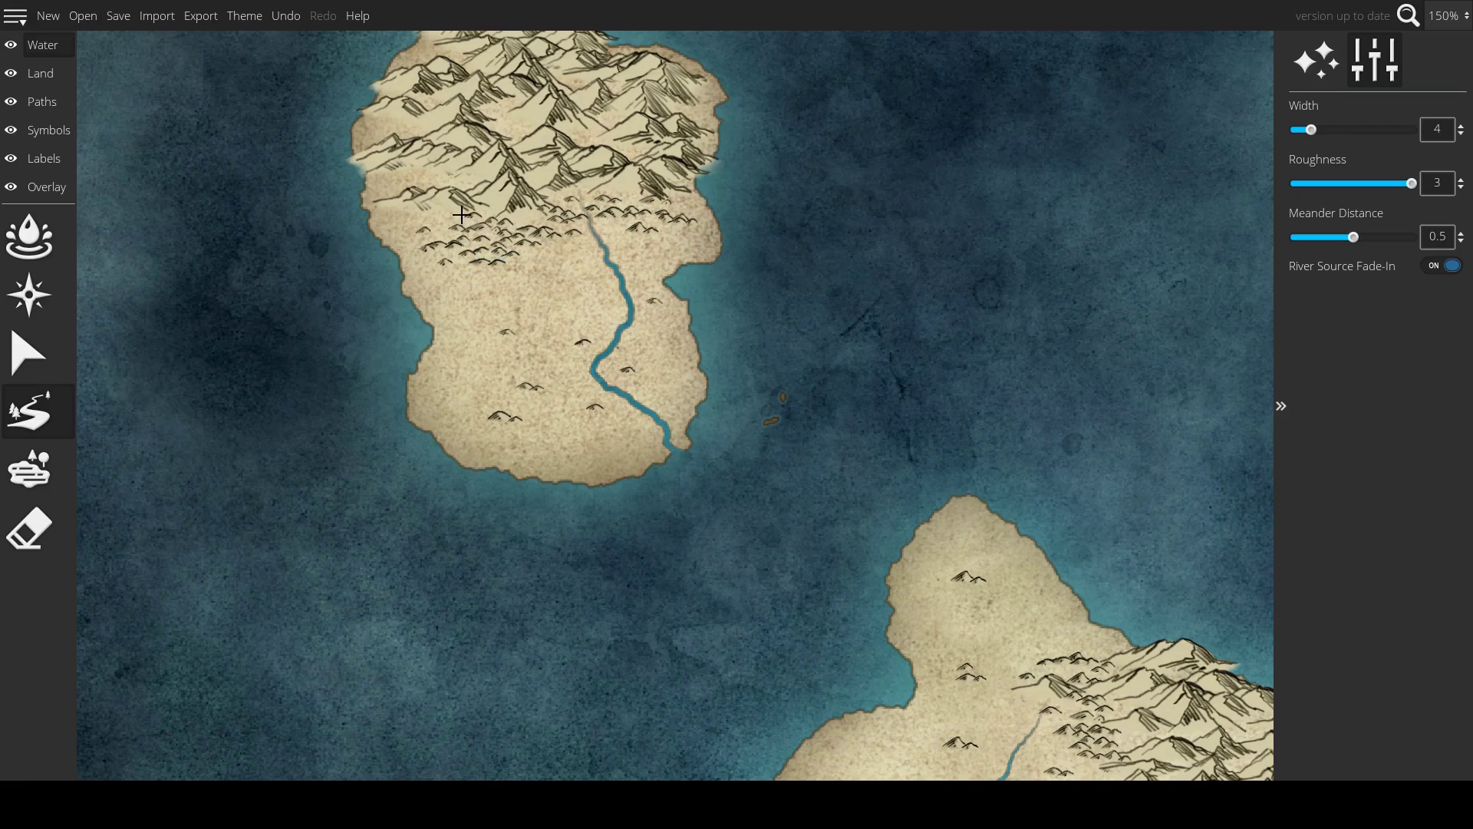
mouse_move(489, 230)
mouse_down()
mouse_move(537, 248)
mouse_move(561, 312)
mouse_move(544, 356)
mouse_move(571, 392)
mouse_move(625, 392)
mouse_up()
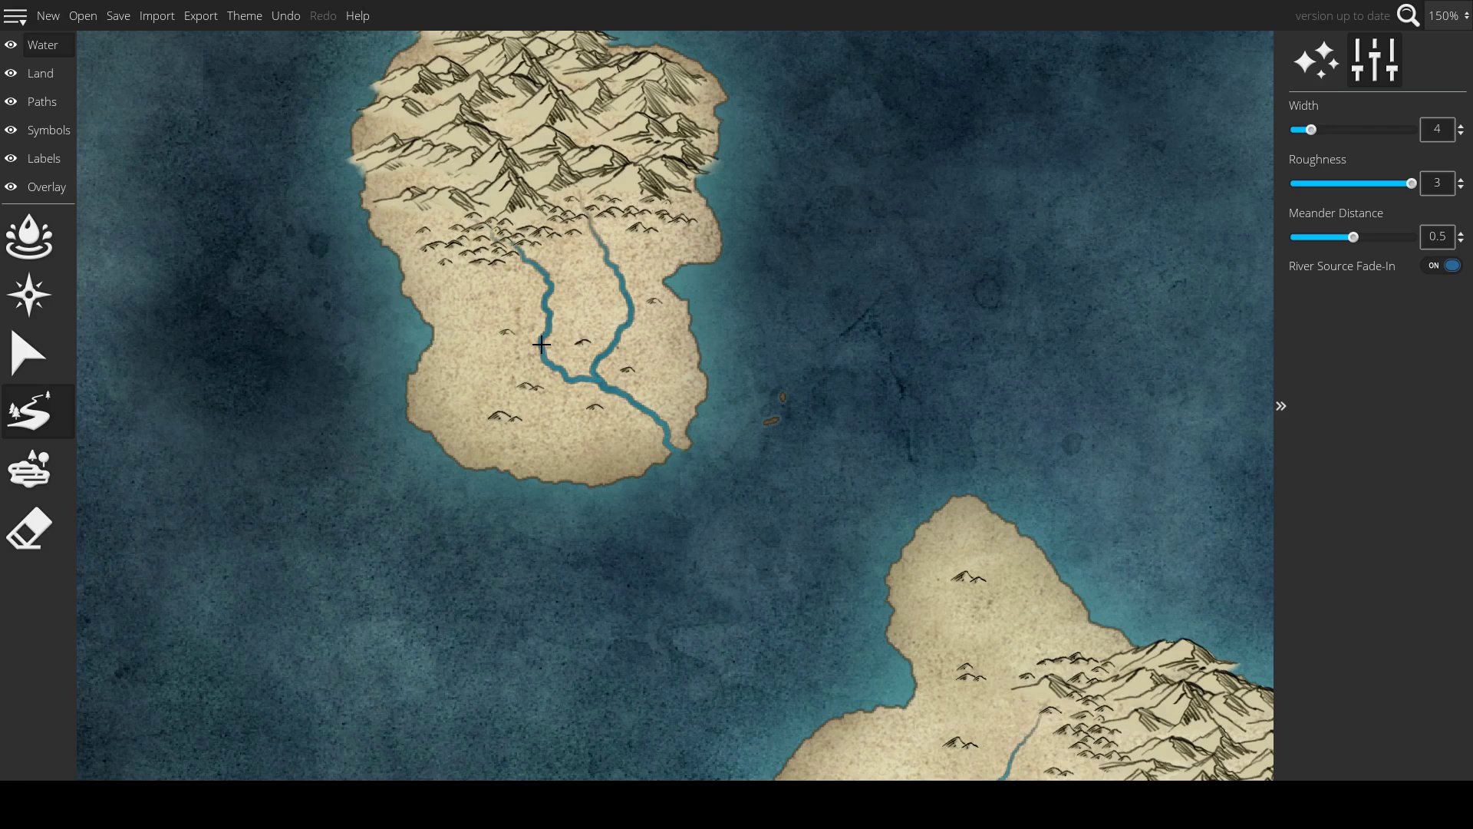
scroll(575, 379, down, 5)
scroll(576, 336, up, 3)
scroll(576, 352, down, 5)
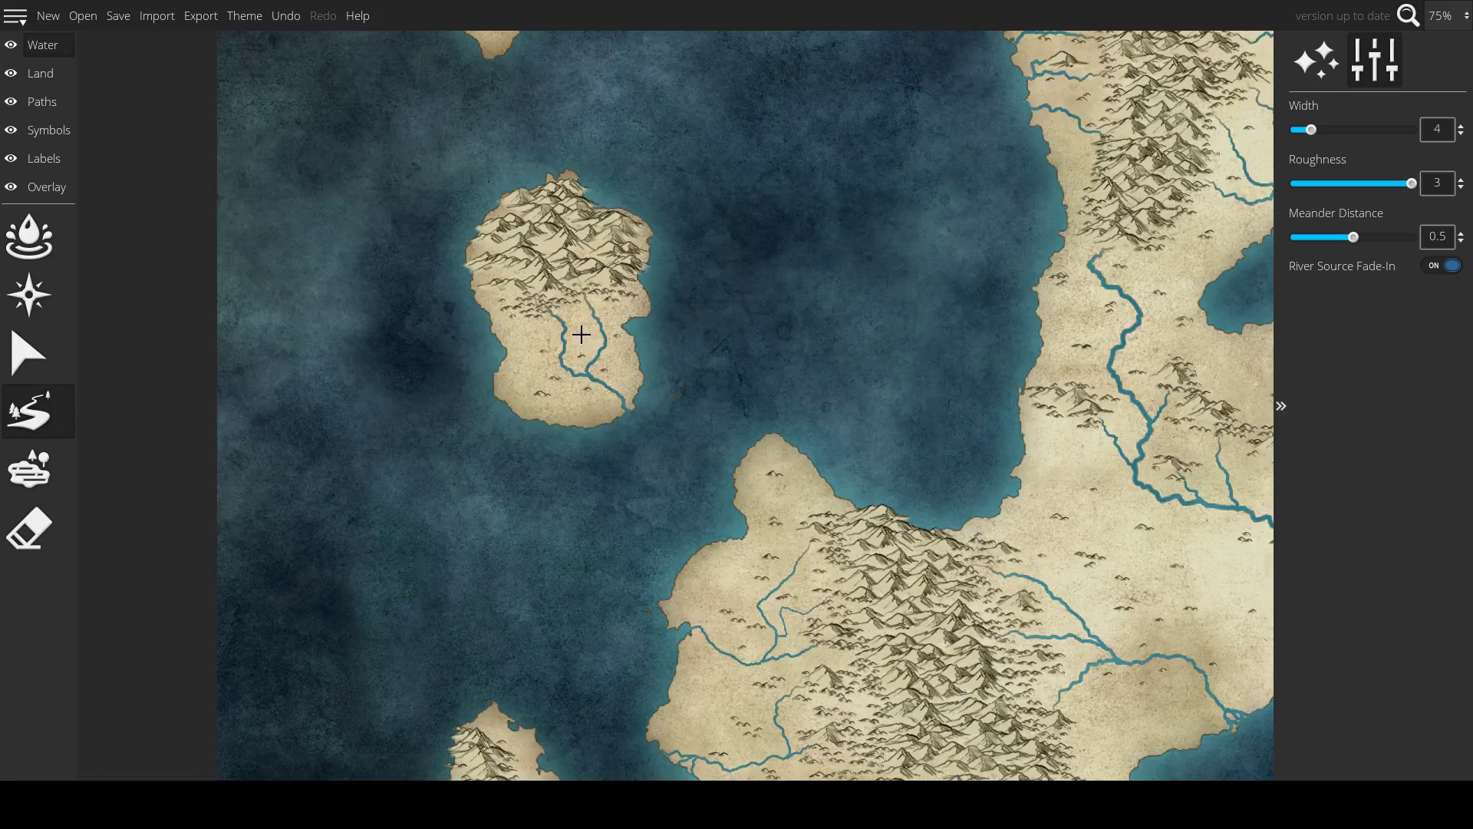
- Draw four short width 4 rivers from the southwestern island's mountains: one to the northeast coast, one to the northern cove and two to the west coast
scroll(586, 328, up, 2)
scroll(814, 273, up, 3)
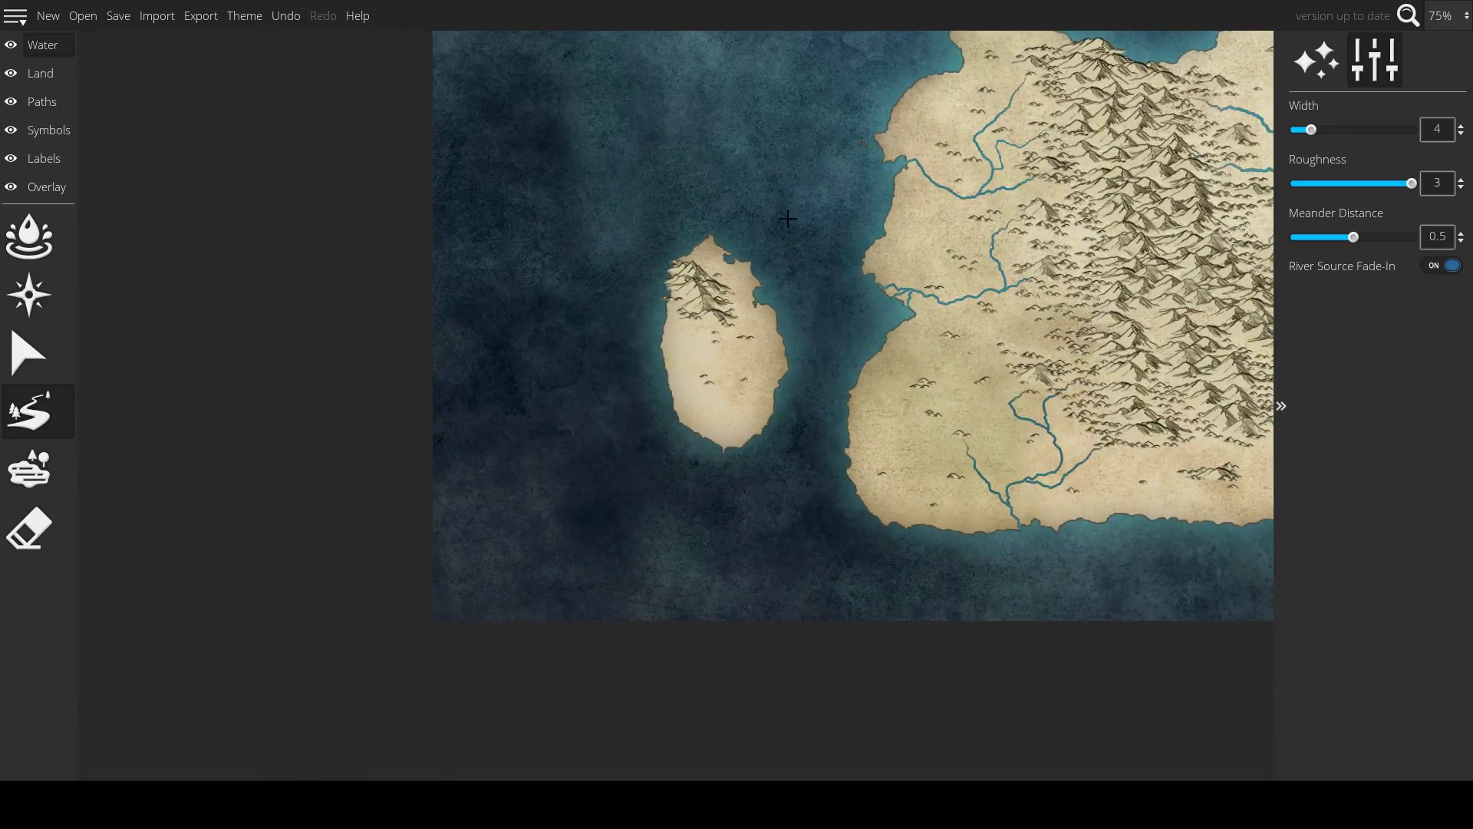
scroll(815, 273, up, 1)
mouse_move(634, 333)
mouse_down()
mouse_move(714, 296)
mouse_move(737, 303)
mouse_up()
mouse_move(600, 354)
mouse_down()
mouse_move(603, 424)
mouse_move(556, 446)
mouse_move(568, 521)
mouse_move(551, 545)
mouse_move(551, 526)
mouse_move(489, 513)
mouse_up()
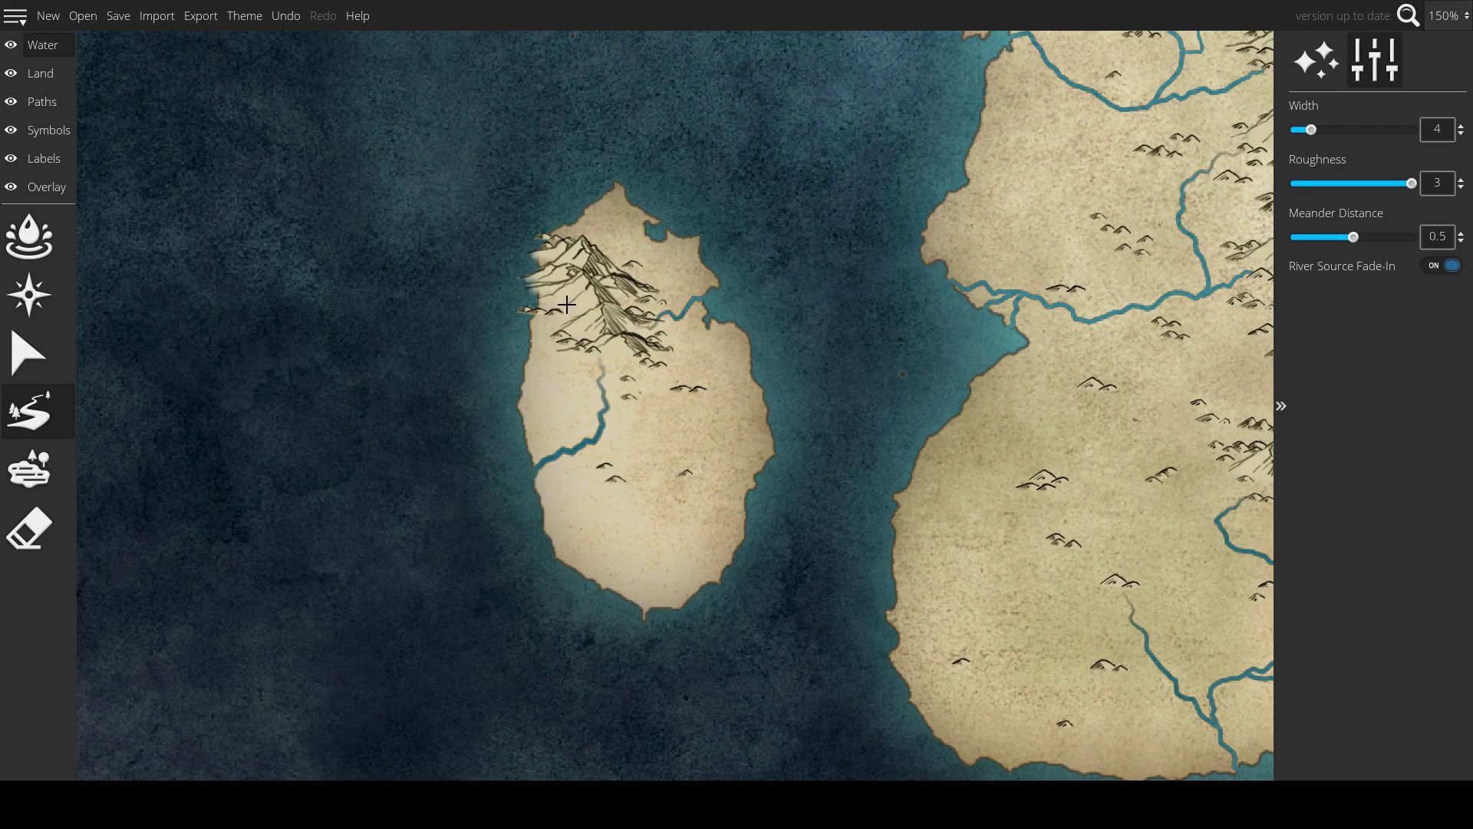
drag(567, 305, 533, 338)
mouse_move(607, 262)
mouse_down()
mouse_move(628, 219)
mouse_move(666, 219)
mouse_up()
scroll(742, 353, down, 3)
scroll(744, 352, up, 2)
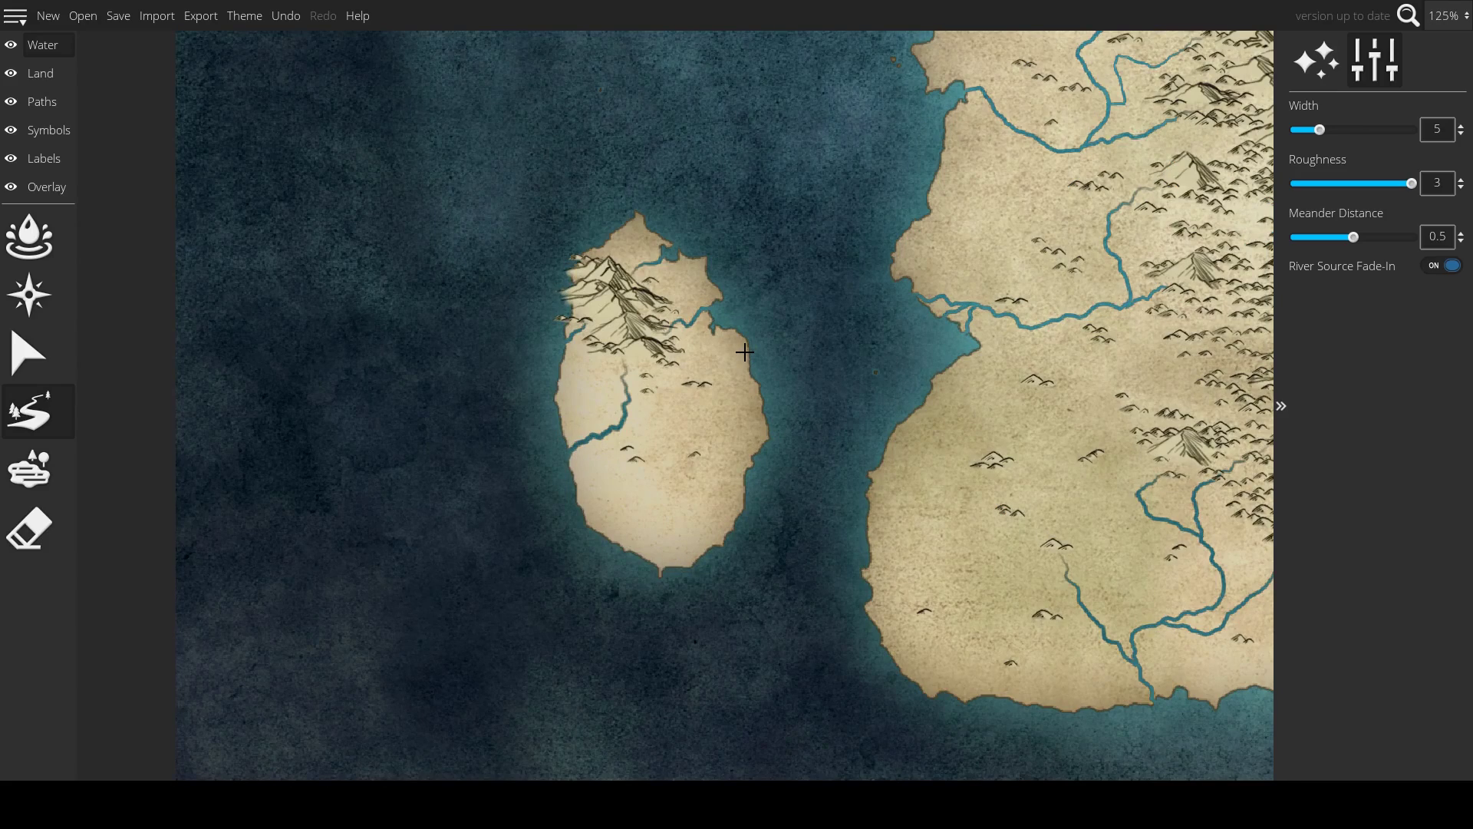
- Draw a width 4 river from the northeastern continent's mountain range to its south coast, with one tributary joining it from the range's southern foothills
scroll(745, 352, down, 3)
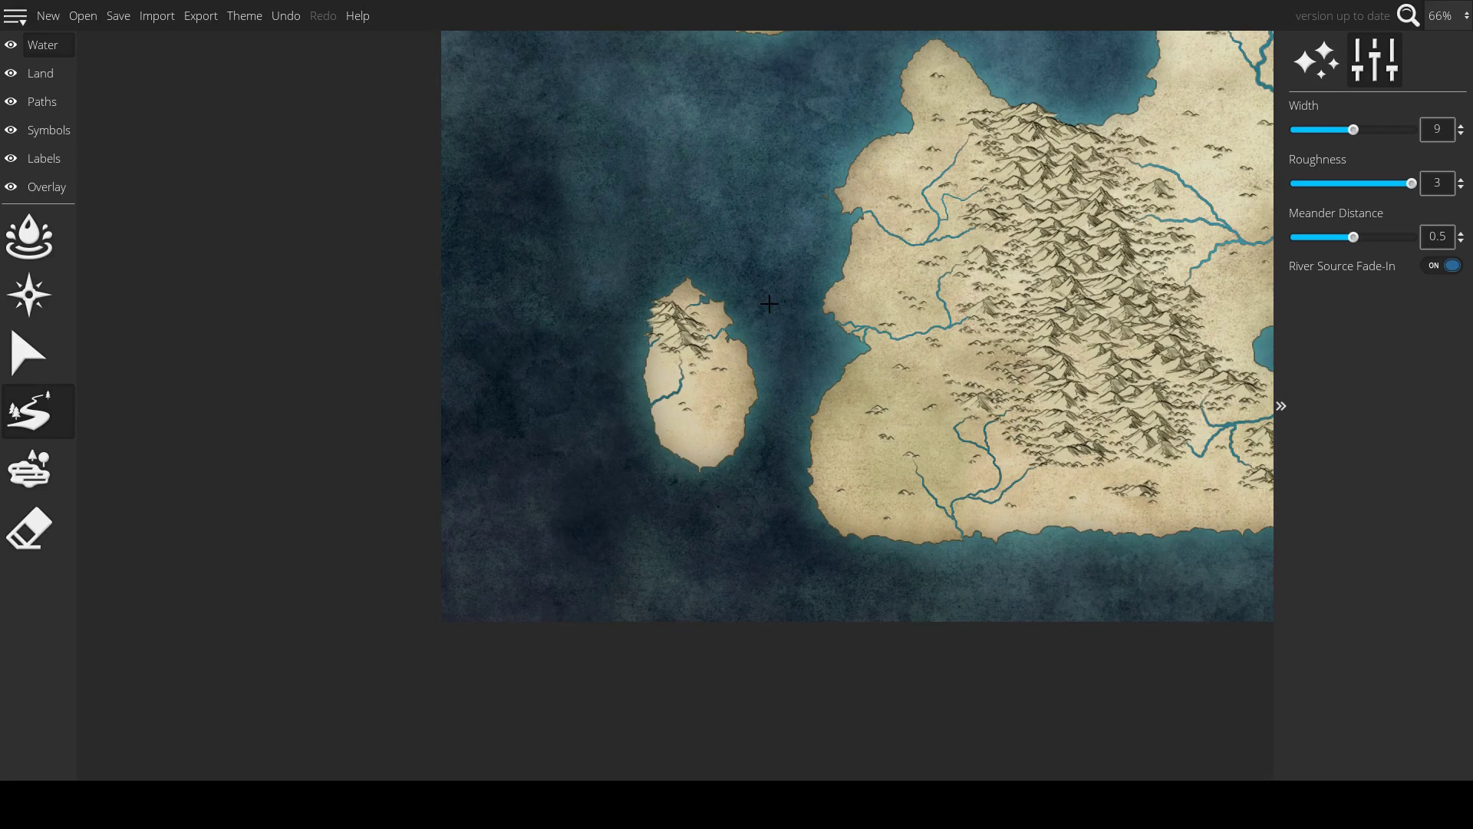
scroll(769, 303, up, 1)
drag(769, 304, 436, 418)
scroll(858, 396, down, 1)
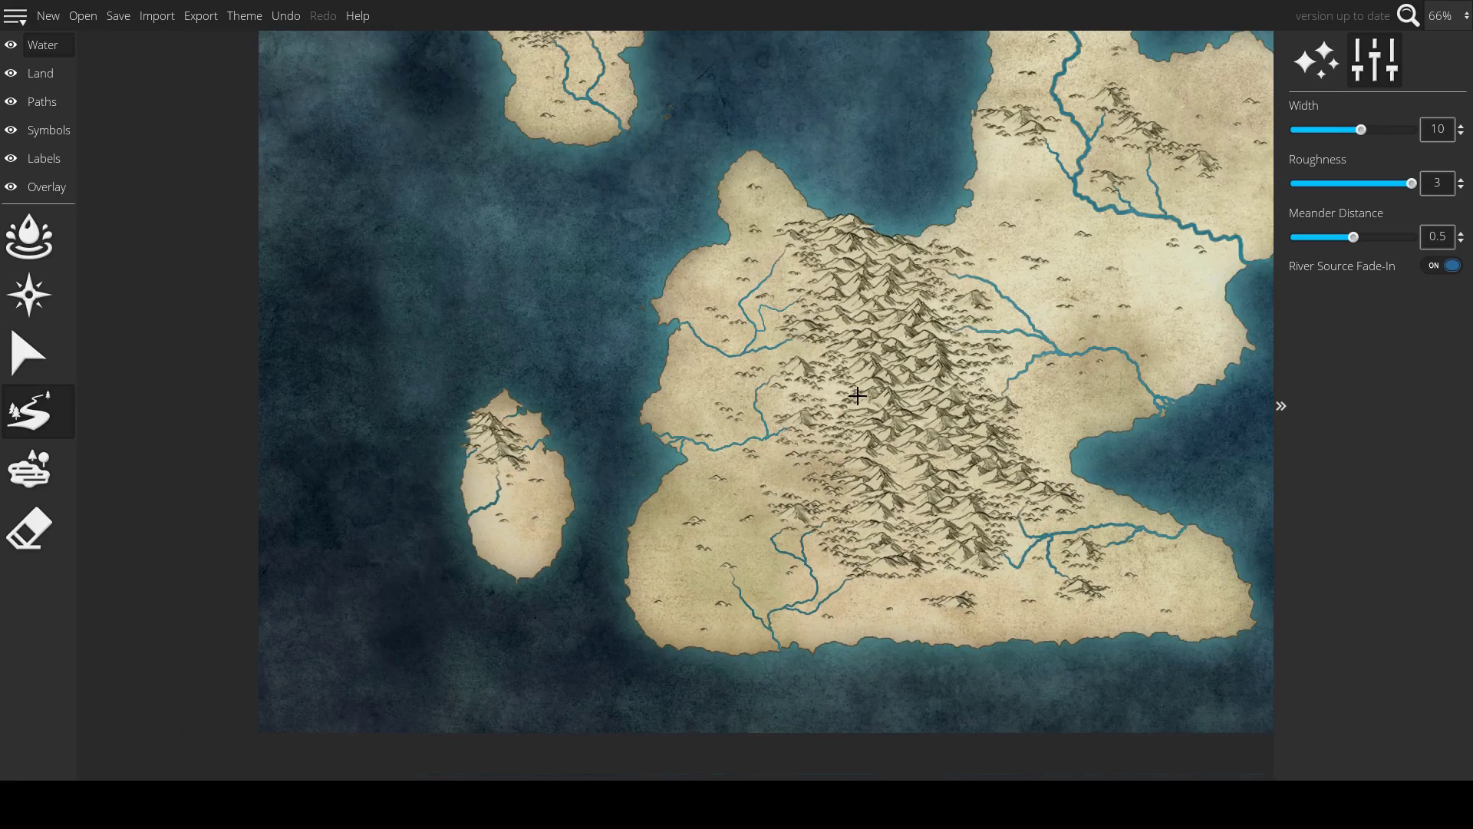
drag(927, 381, 925, 610)
scroll(942, 440, down, 1)
drag(891, 383, 438, 566)
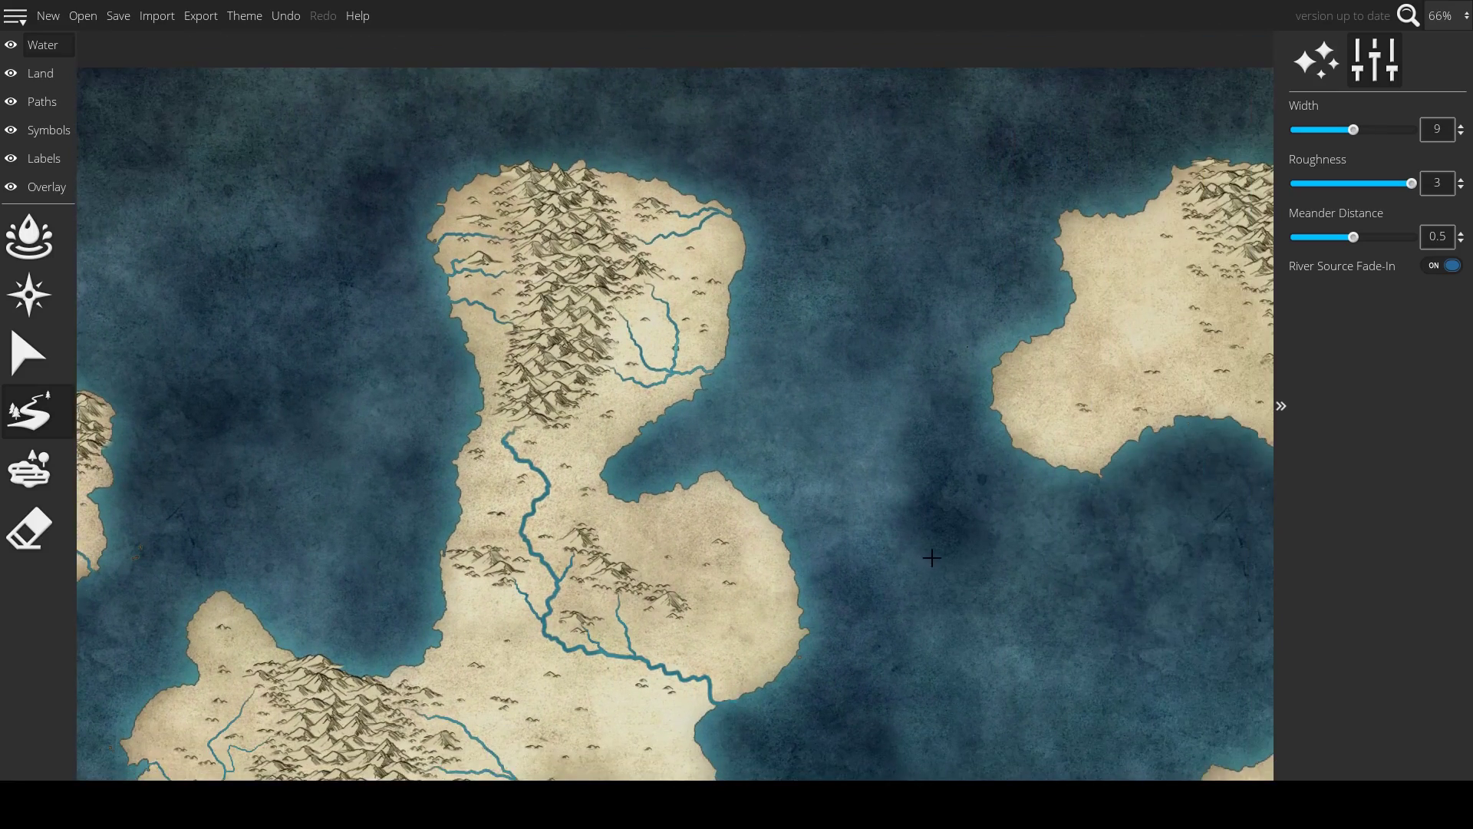
drag(931, 558, 507, 566)
scroll(881, 316, up, 3)
drag(882, 315, 814, 532)
scroll(826, 391, down, 6)
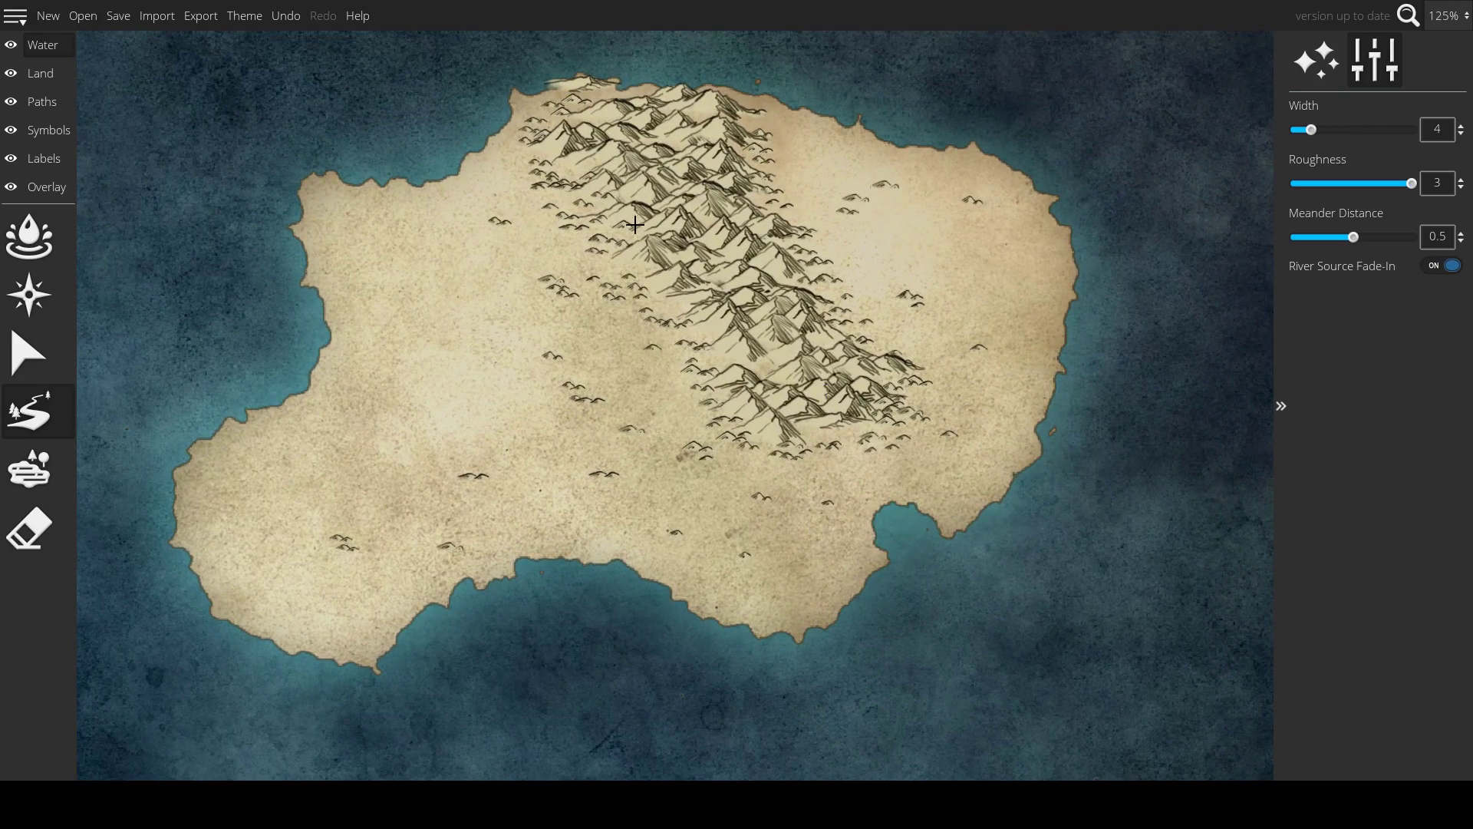
mouse_move(629, 257)
mouse_down()
mouse_move(571, 270)
mouse_move(626, 356)
mouse_move(630, 411)
mouse_move(603, 413)
mouse_move(600, 439)
mouse_move(653, 490)
mouse_move(598, 596)
mouse_move(617, 568)
mouse_up()
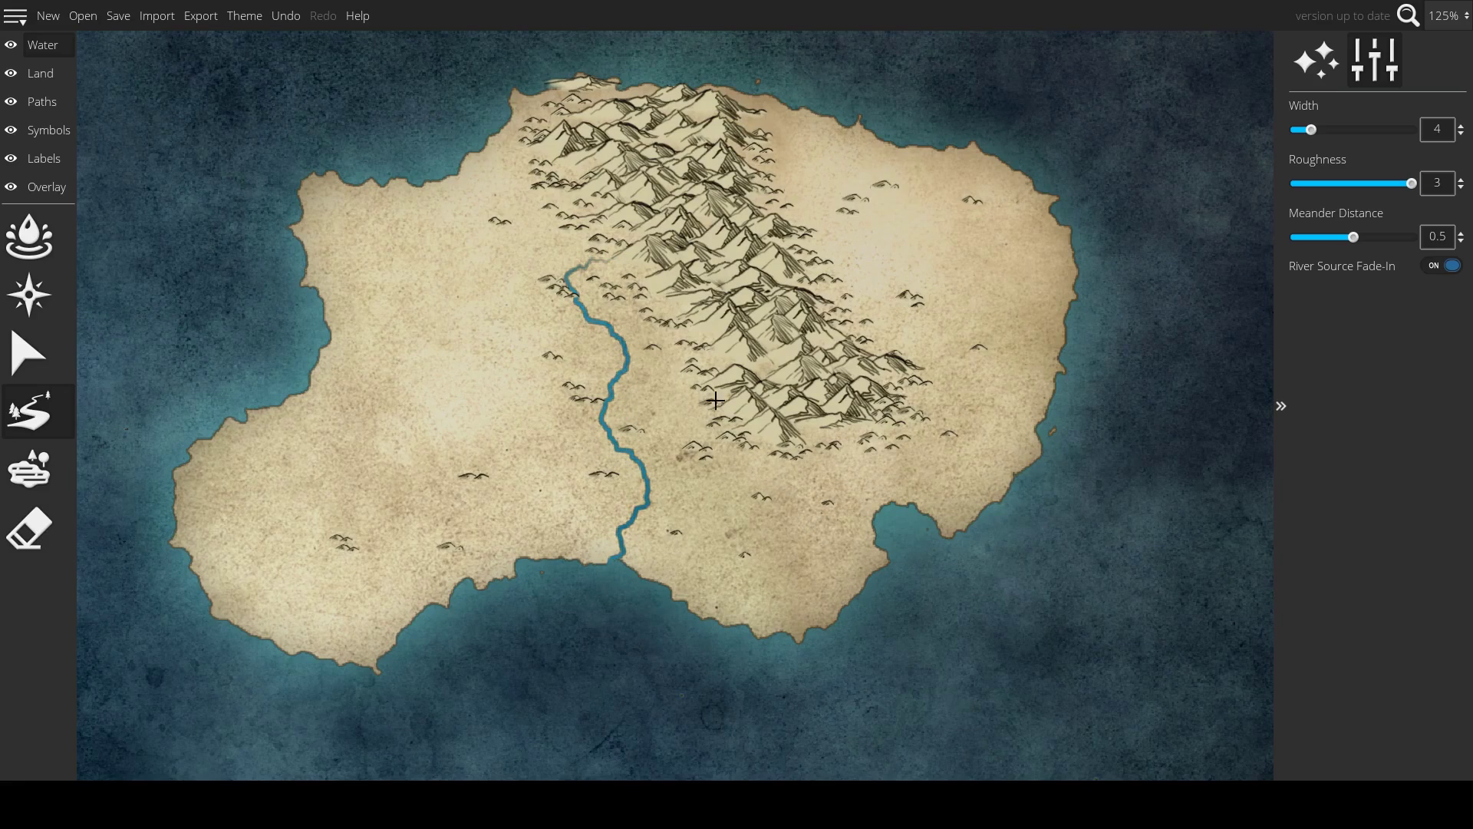
mouse_move(713, 351)
mouse_down()
mouse_move(680, 402)
mouse_move(641, 385)
mouse_move(603, 415)
mouse_up()
- Draw a river from the northeastern range's northwest side to the west coast, and one with a tributary from its eastern side to the east coast
mouse_move(533, 159)
mouse_down()
mouse_move(459, 186)
mouse_move(519, 209)
mouse_move(541, 259)
mouse_move(521, 280)
mouse_move(495, 296)
mouse_move(427, 245)
mouse_move(401, 354)
mouse_move(334, 343)
mouse_move(346, 354)
mouse_move(311, 354)
mouse_up()
mouse_move(763, 161)
mouse_down()
mouse_move(826, 175)
mouse_move(898, 156)
mouse_move(924, 186)
mouse_move(943, 264)
mouse_move(1086, 244)
mouse_up()
mouse_move(848, 359)
mouse_down()
mouse_move(895, 332)
mouse_move(869, 273)
mouse_move(954, 244)
mouse_up()
- Draw a short river with one tributary from the southern end of the northeastern range to the southeast bay
drag(1026, 344, 792, 293)
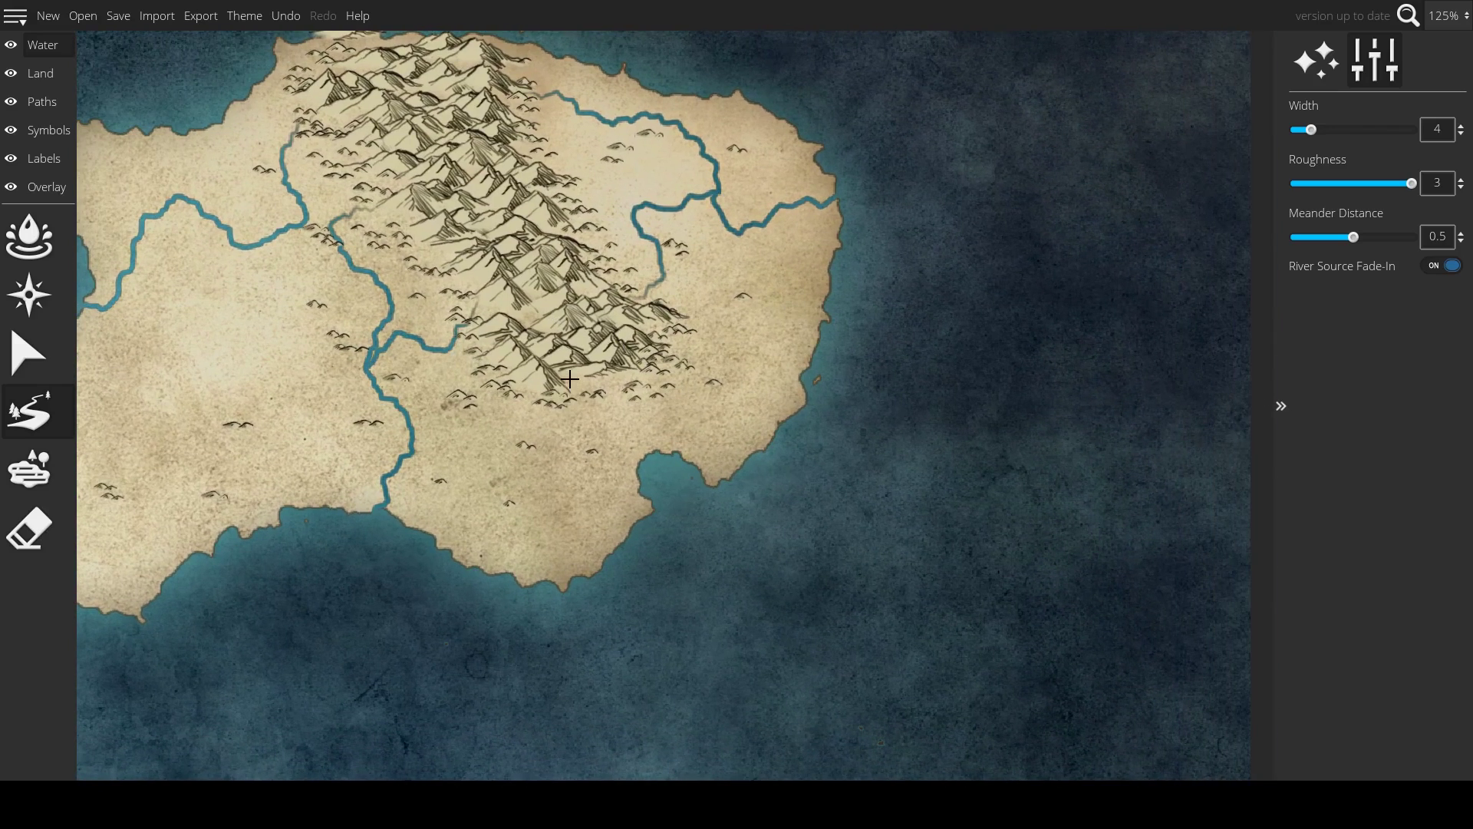
mouse_move(569, 378)
mouse_down()
mouse_move(641, 418)
mouse_move(656, 476)
mouse_up()
drag(623, 376, 622, 411)
- Draw a width 3 river with two tributaries from the southeastern continent's mountains to its east coast
drag(697, 503, 726, 362)
scroll(816, 401, down, 2)
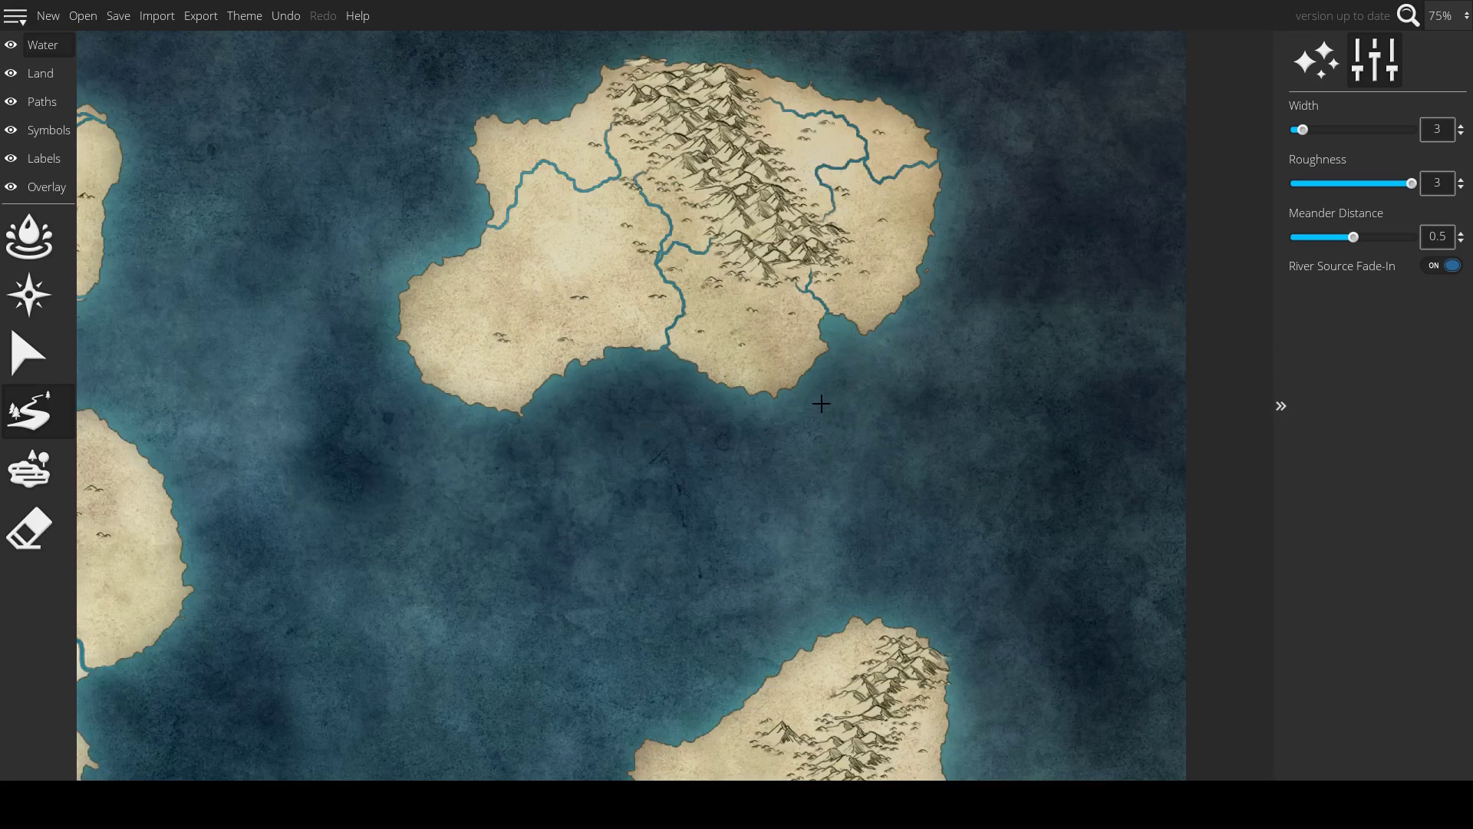
drag(858, 521, 606, 256)
scroll(667, 401, up, 2)
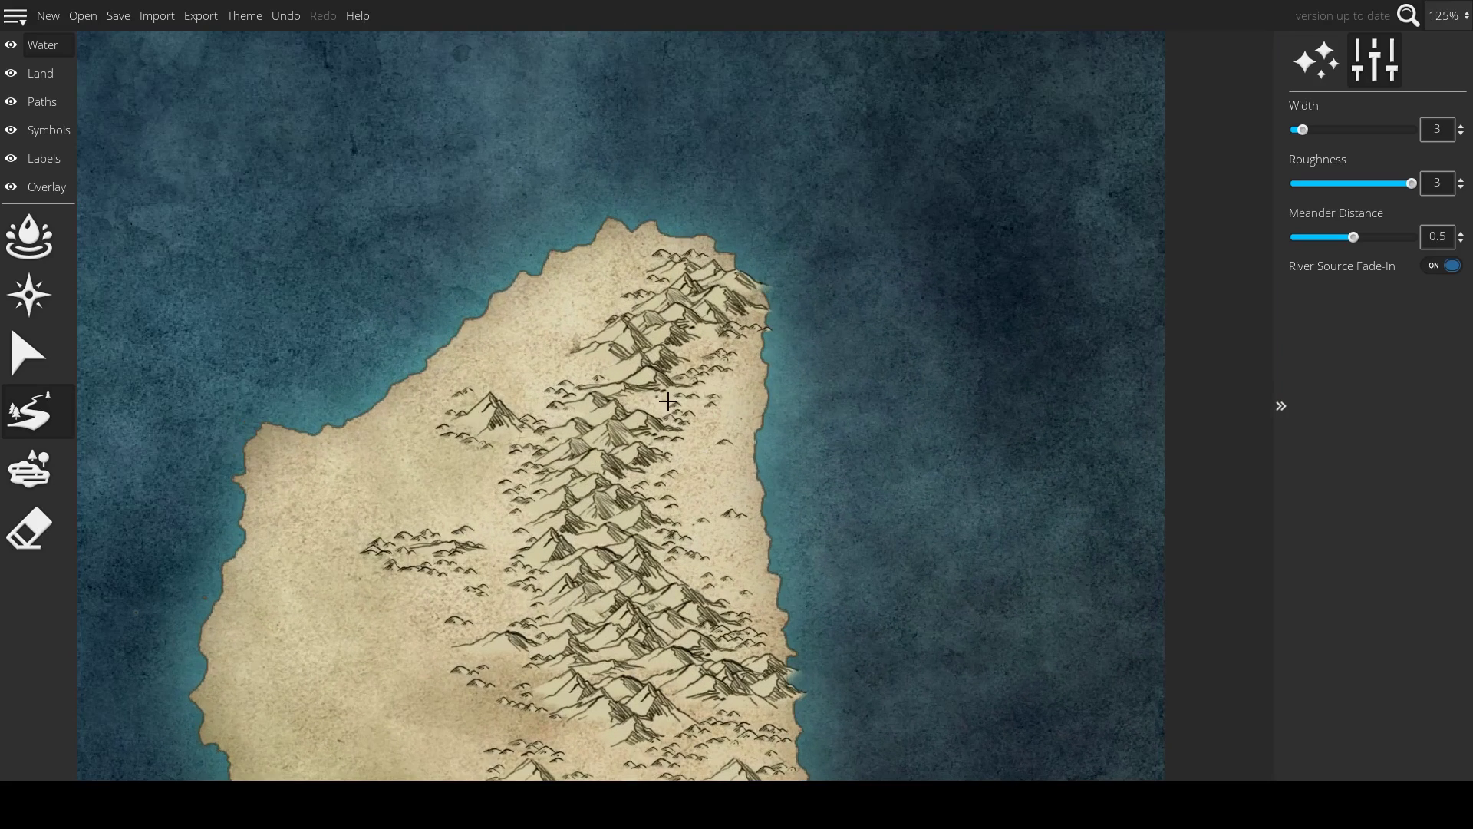
mouse_move(696, 342)
mouse_down()
mouse_move(742, 399)
mouse_move(725, 396)
mouse_move(735, 417)
mouse_move(712, 442)
mouse_move(709, 483)
mouse_move(788, 504)
mouse_up()
mouse_move(679, 587)
mouse_down()
mouse_move(717, 563)
mouse_move(708, 515)
mouse_move(734, 496)
mouse_up()
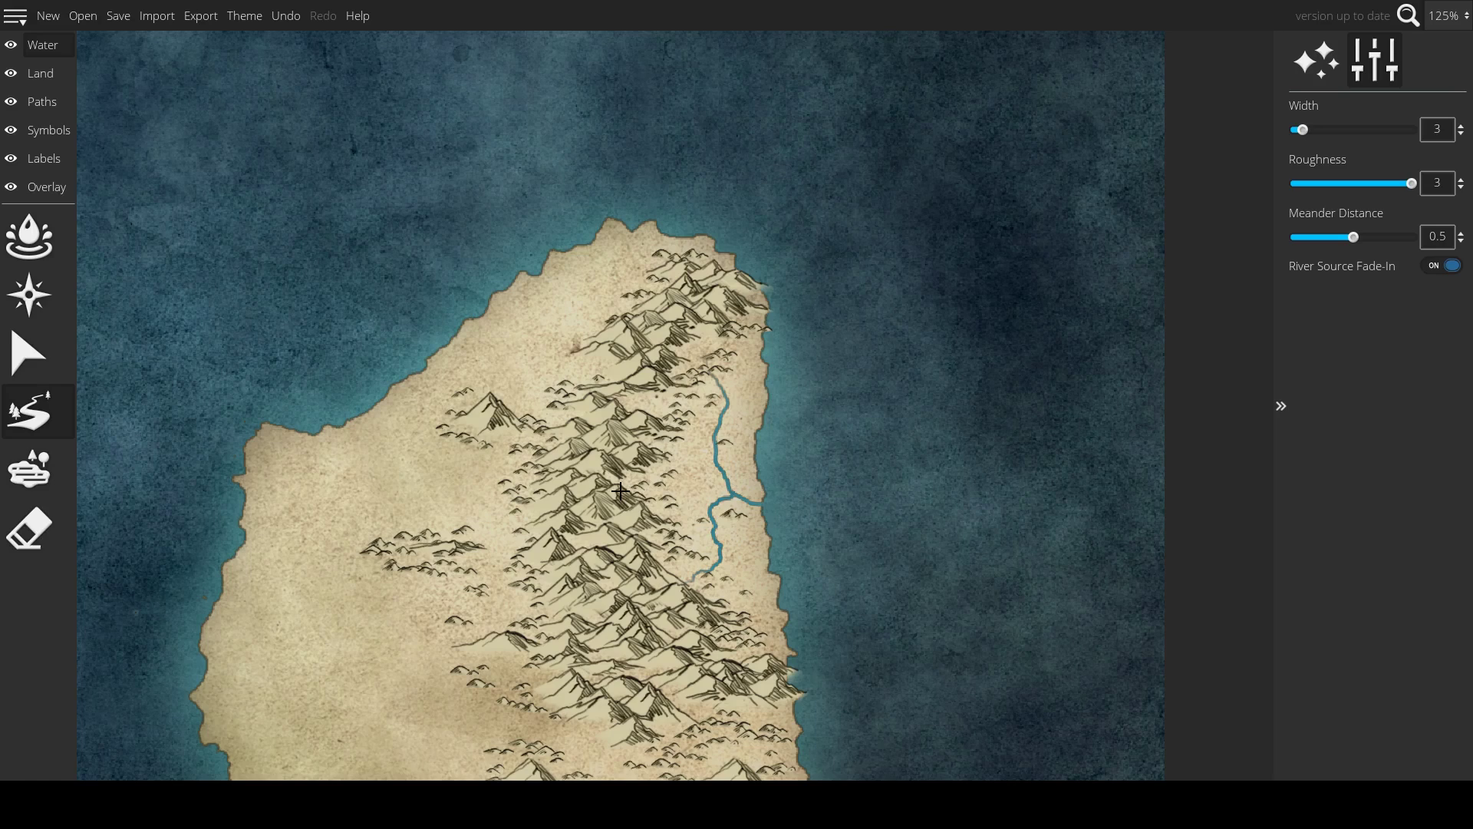
drag(620, 491, 732, 486)
- Set the river width to 4 and draw a river with two tributaries from the southeastern continent's western foothills to its west coast
mouse_move(778, 541)
mouse_down()
mouse_move(804, 512)
mouse_move(859, 265)
mouse_up()
scroll(846, 311, down, 1)
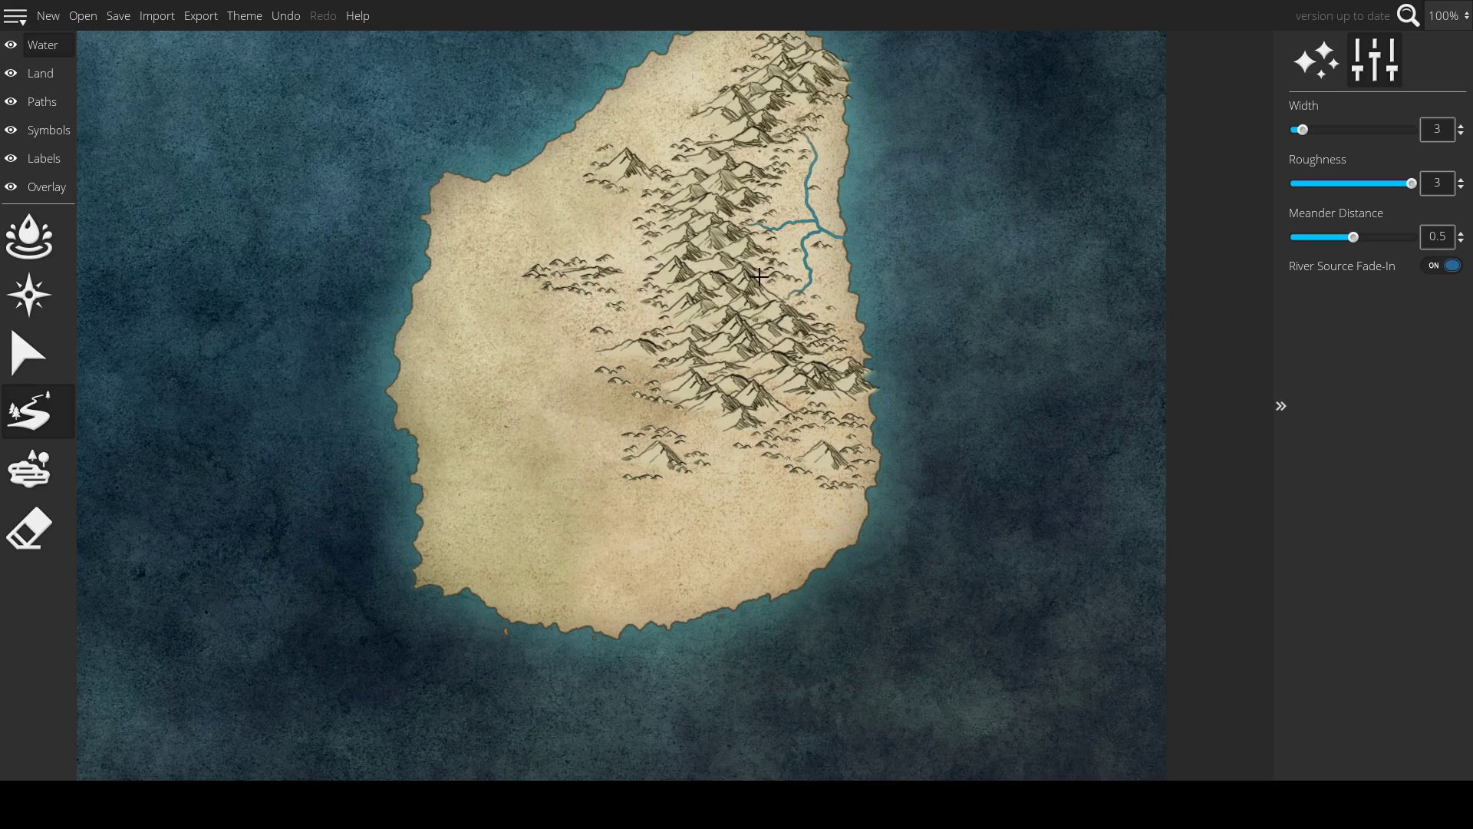
scroll(713, 280, up, 1)
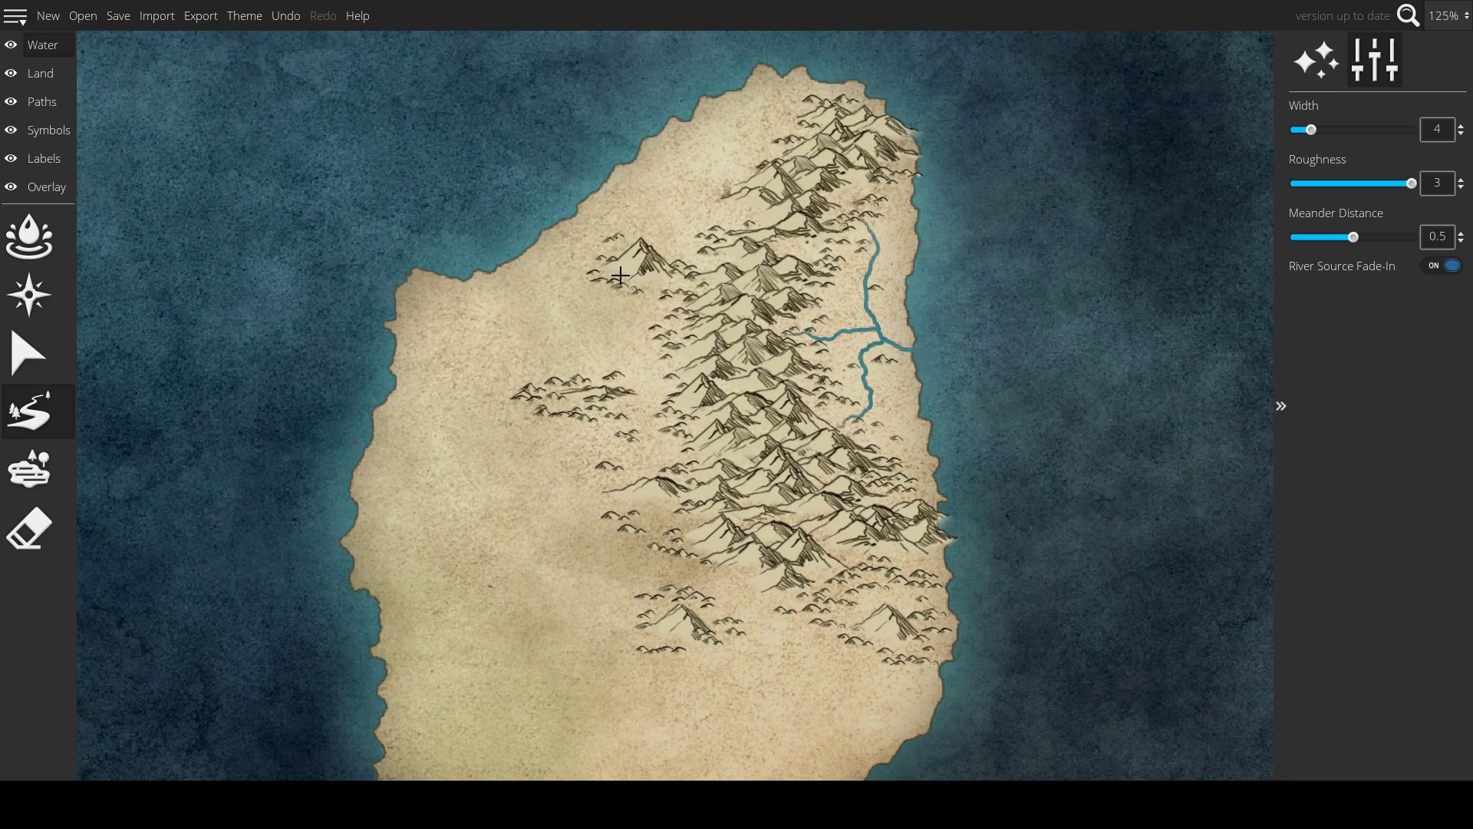
mouse_move(620, 276)
mouse_down()
mouse_move(652, 332)
mouse_move(562, 340)
mouse_move(500, 367)
mouse_move(490, 417)
mouse_move(419, 463)
mouse_move(359, 542)
mouse_move(313, 529)
mouse_up()
mouse_move(568, 417)
mouse_down()
mouse_move(566, 465)
mouse_move(441, 454)
mouse_up()
mouse_move(693, 390)
mouse_down()
mouse_move(627, 365)
mouse_move(530, 359)
mouse_up()
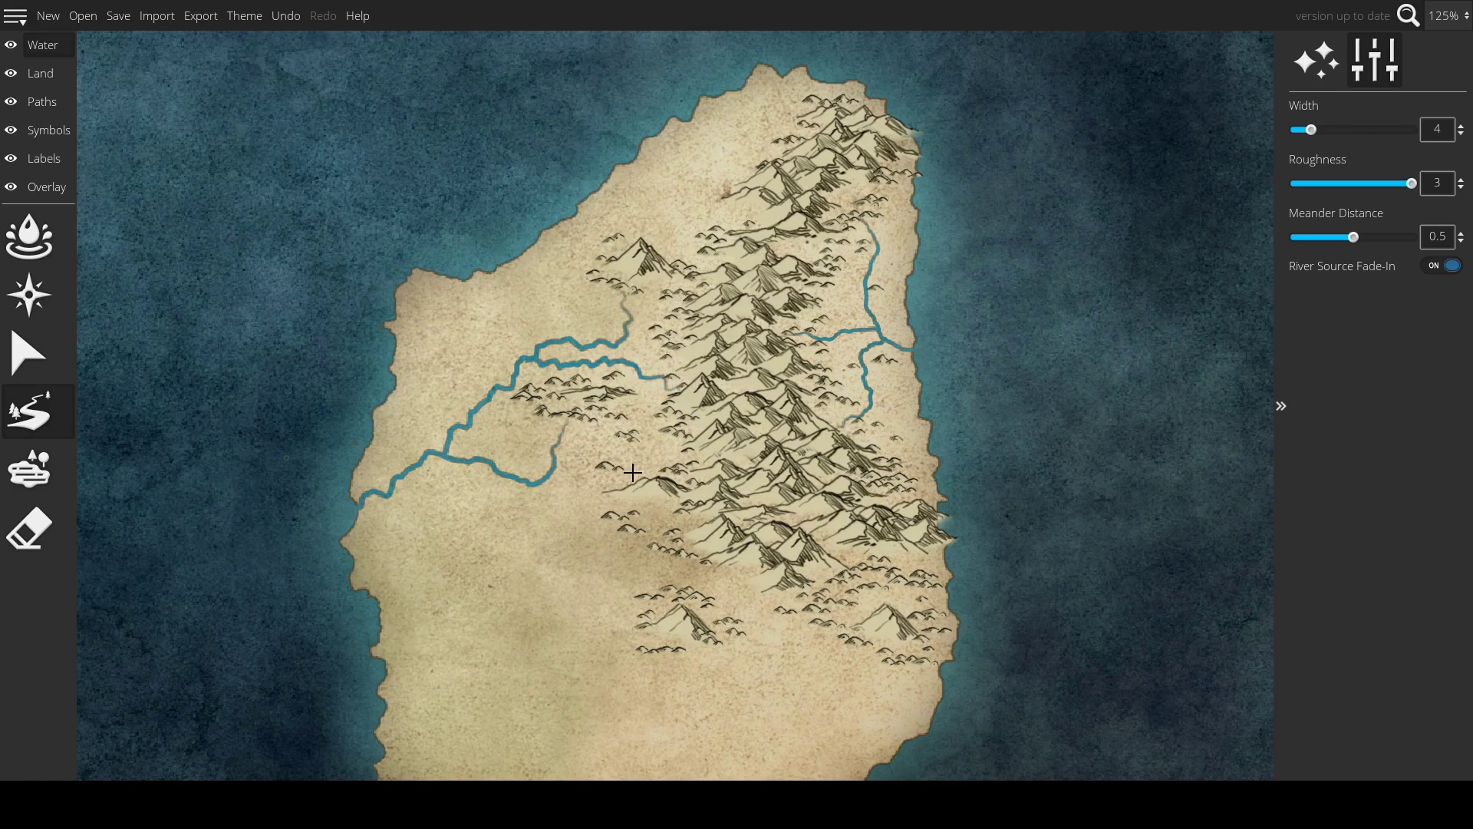
- Draw a river from the southeastern continent's southwestern foothills to its south coast, with three tributaries joining it near the mouth
mouse_move(649, 497)
mouse_down()
mouse_move(589, 289)
mouse_move(554, 378)
mouse_move(558, 483)
mouse_move(644, 579)
mouse_move(668, 634)
mouse_up()
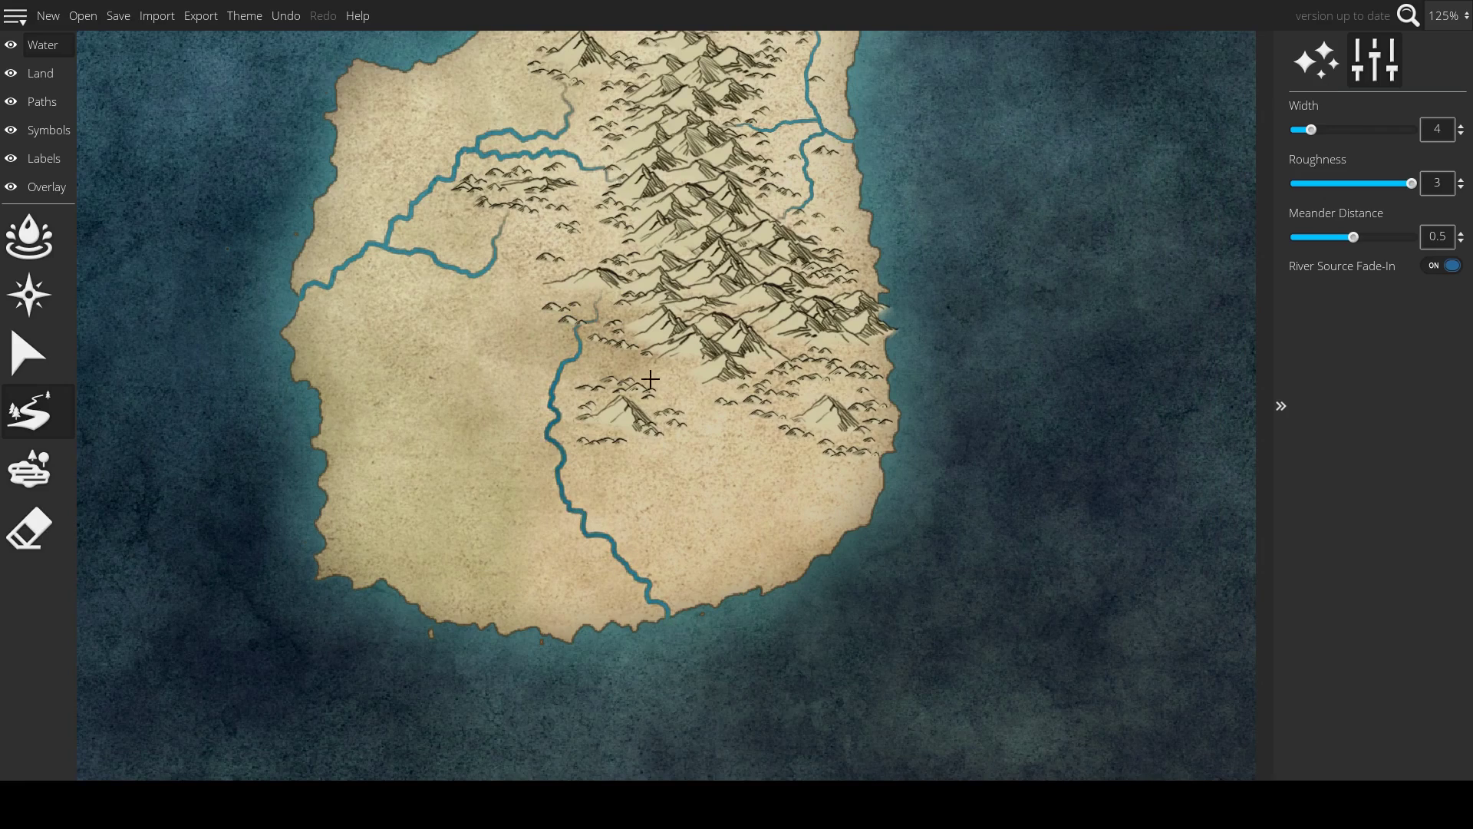
mouse_move(666, 354)
mouse_down()
mouse_move(723, 450)
mouse_move(638, 495)
mouse_move(649, 588)
mouse_up()
mouse_move(806, 441)
mouse_down()
mouse_move(752, 481)
mouse_move(701, 555)
mouse_move(650, 505)
mouse_move(646, 552)
mouse_up()
mouse_move(609, 442)
mouse_down()
mouse_move(623, 482)
mouse_move(612, 536)
mouse_up()
- Review the drawn rivers across the whole map and all its continents
scroll(693, 503, down, 10)
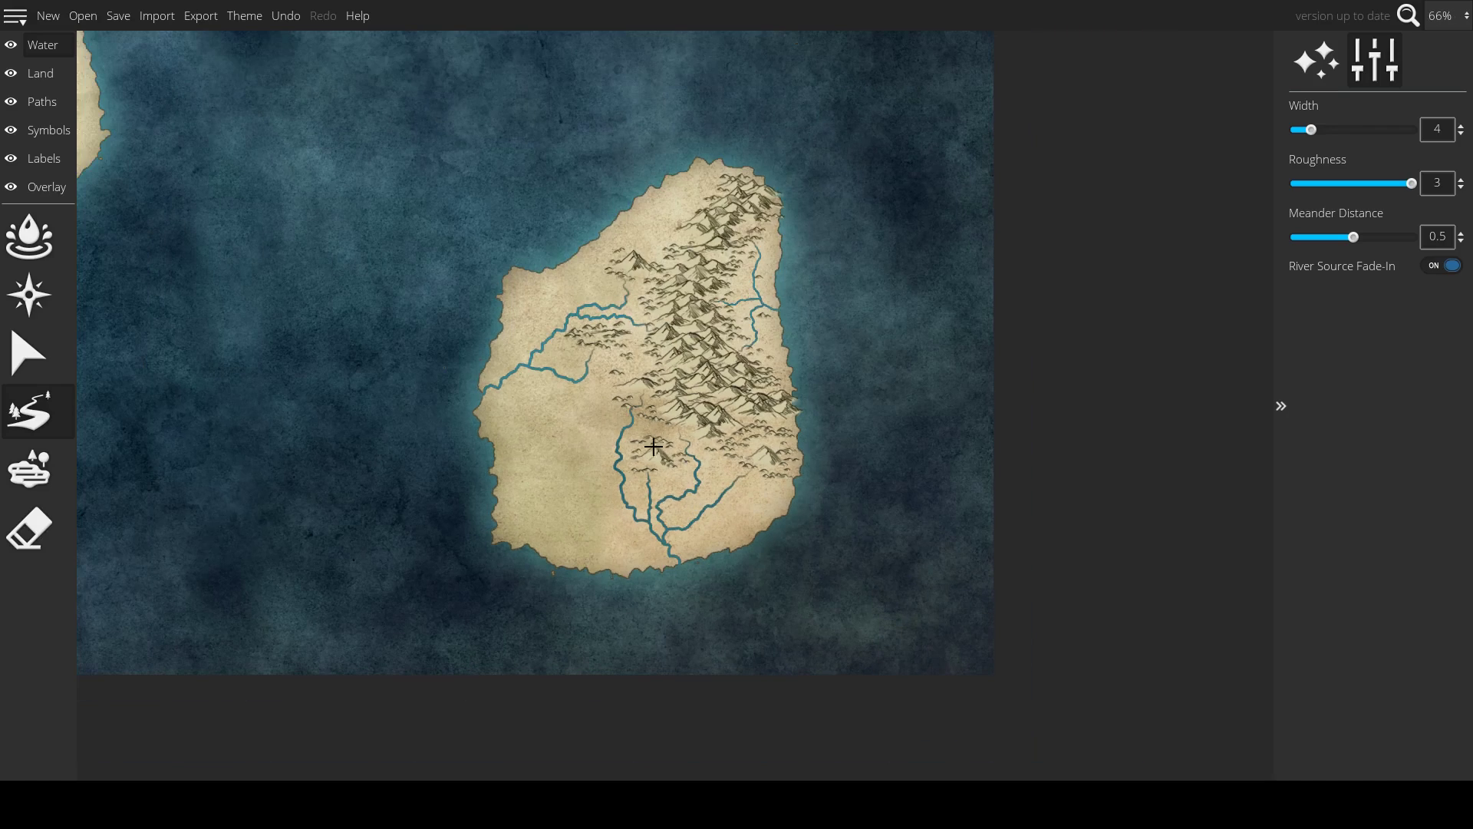
scroll(568, 343, up, 1)
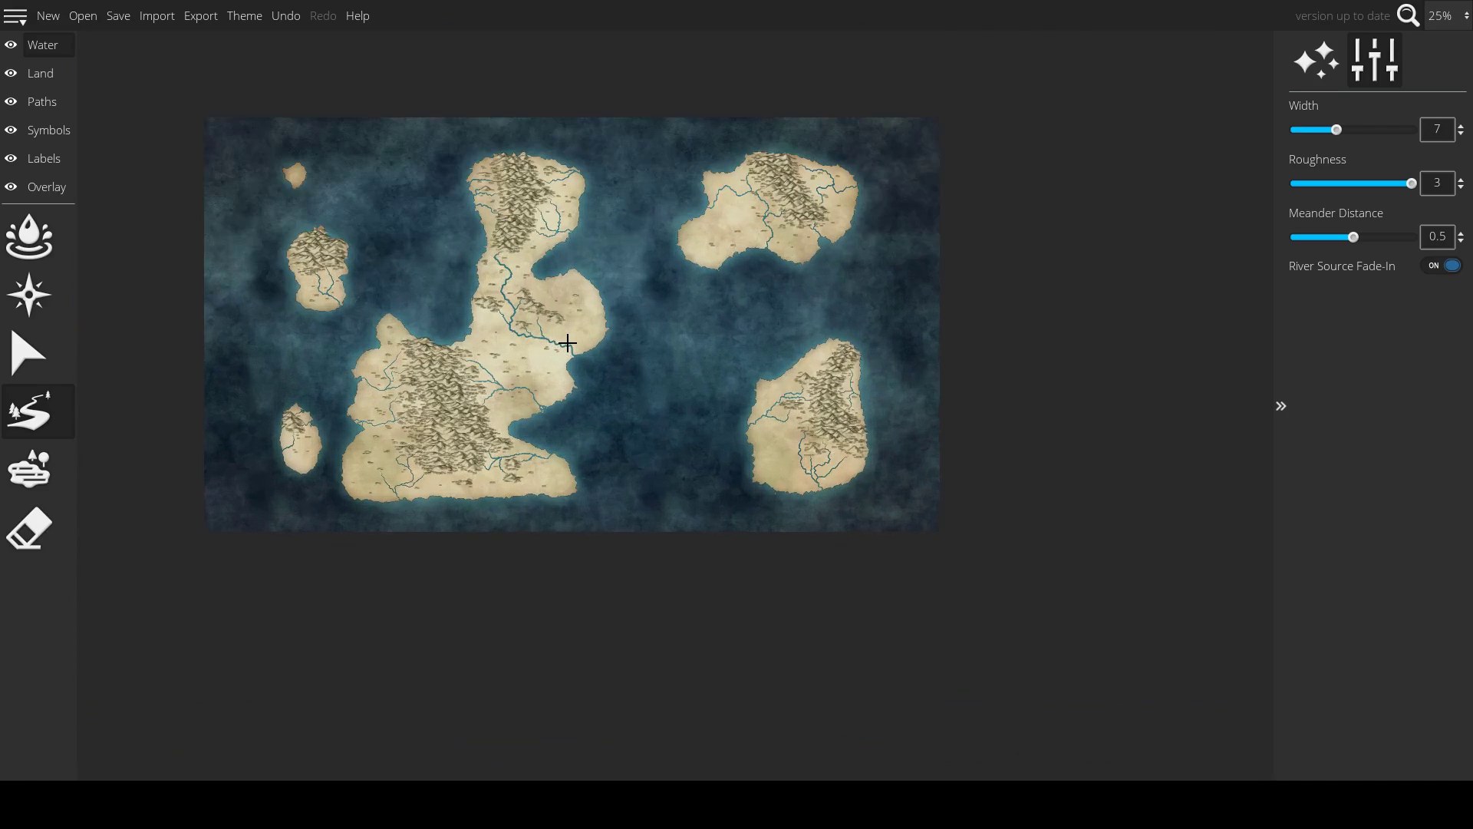
scroll(567, 342, up, 1)
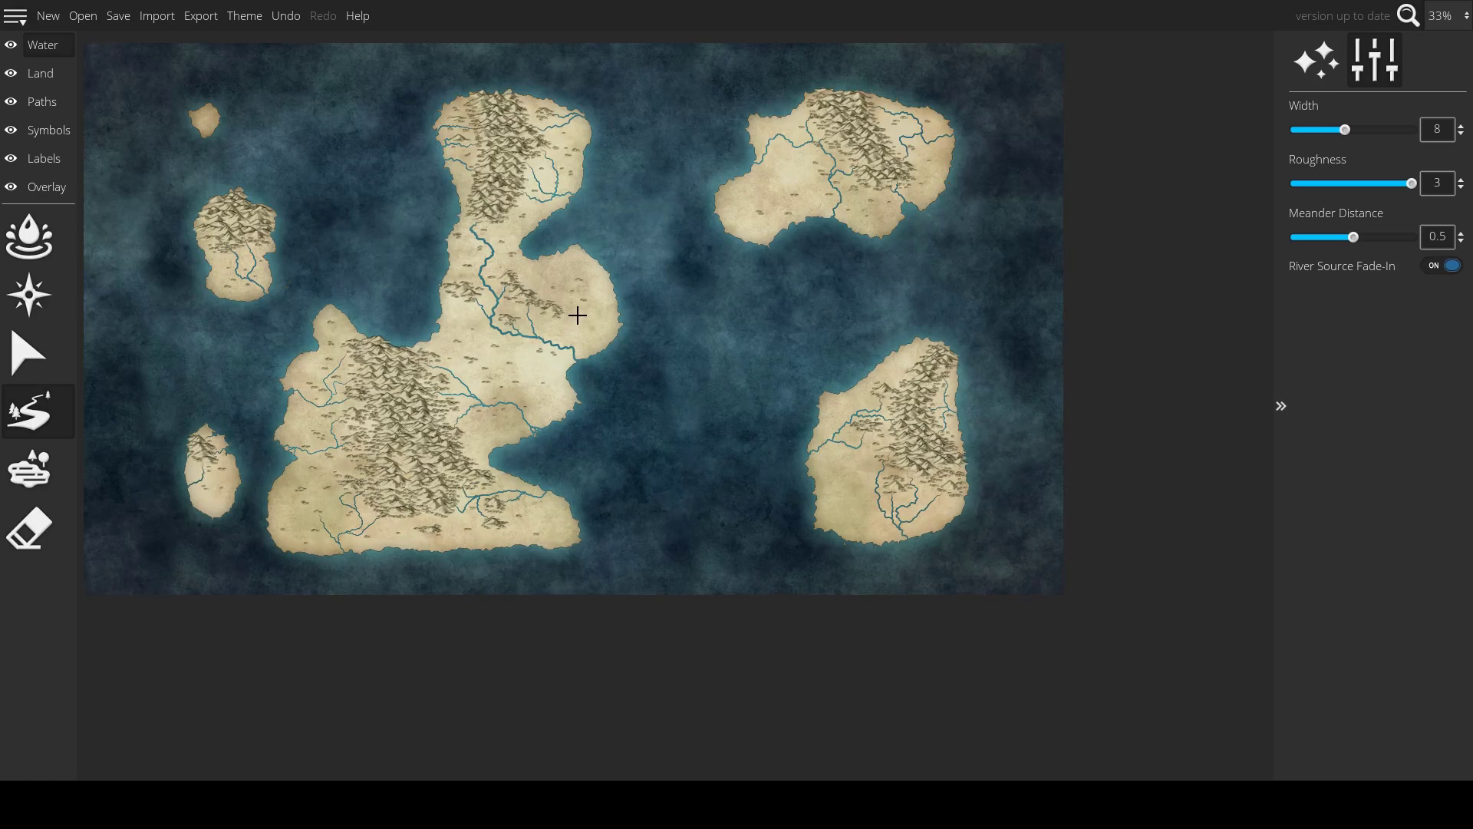
scroll(392, 265, up, 2)
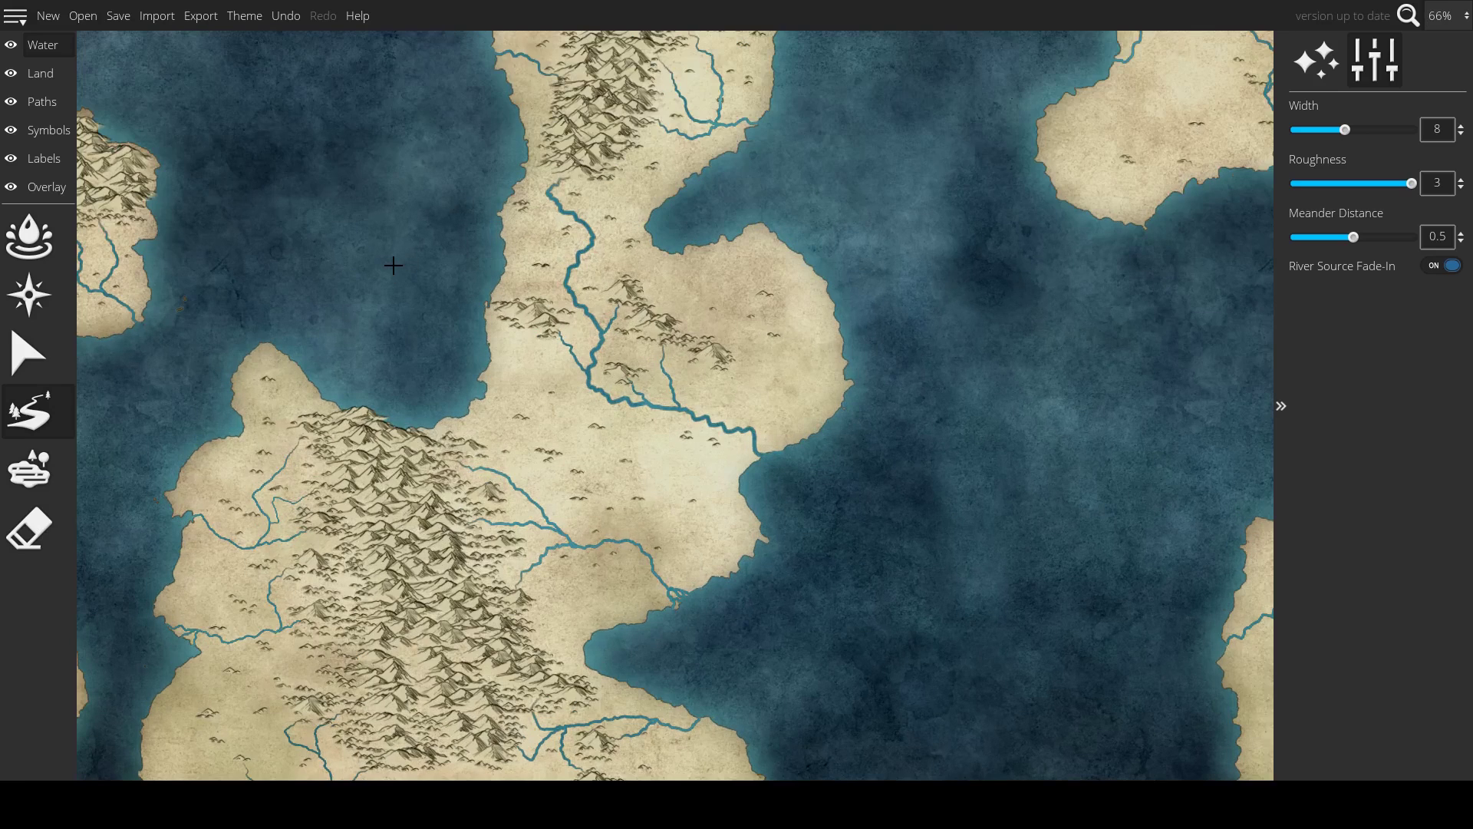
scroll(393, 265, down, 1)
drag(707, 352, 615, 551)
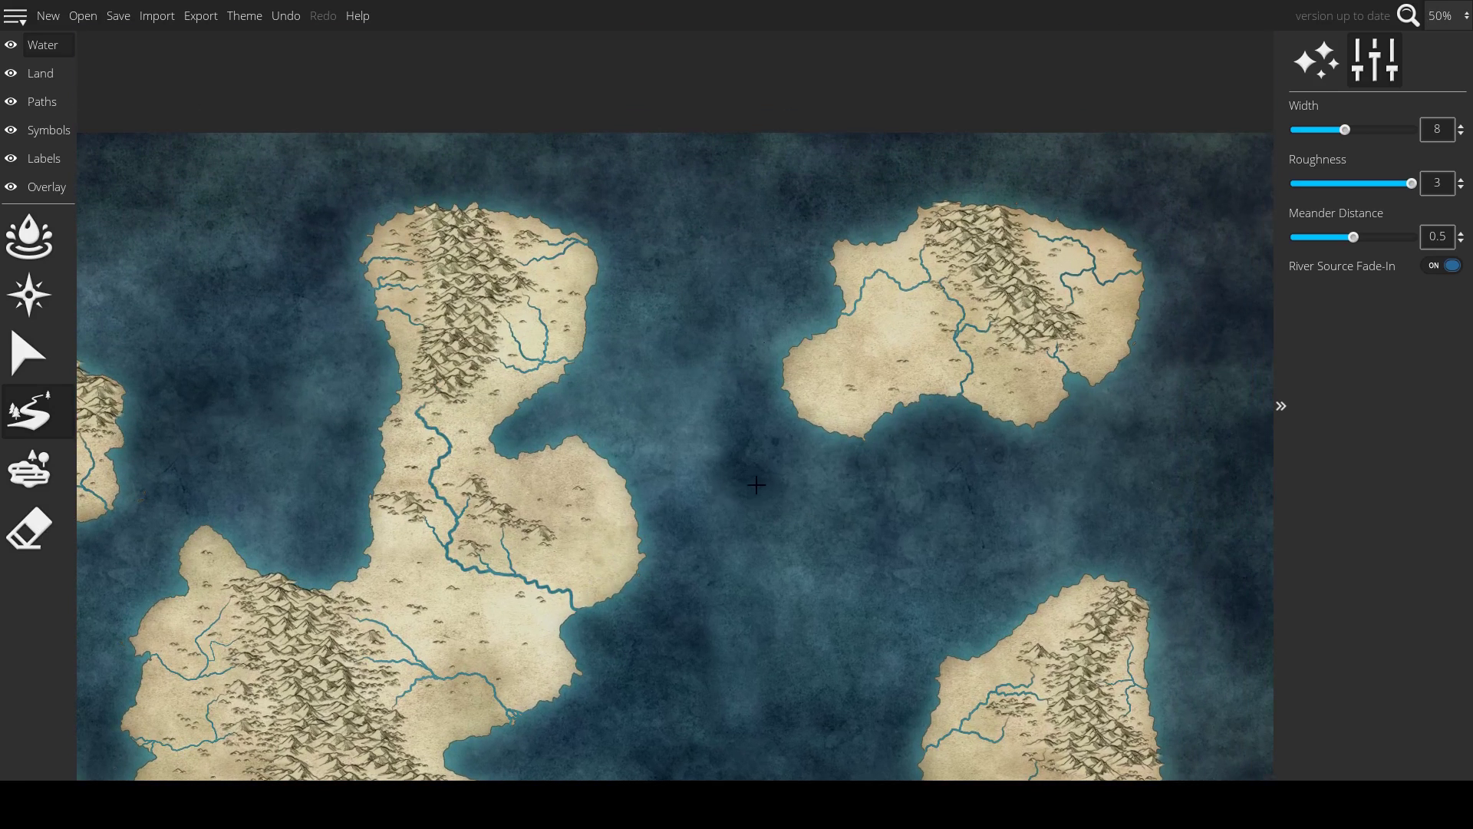
scroll(760, 475, up, 1)
scroll(777, 446, down, 3)
scroll(778, 447, up, 1)
scroll(777, 446, up, 1)
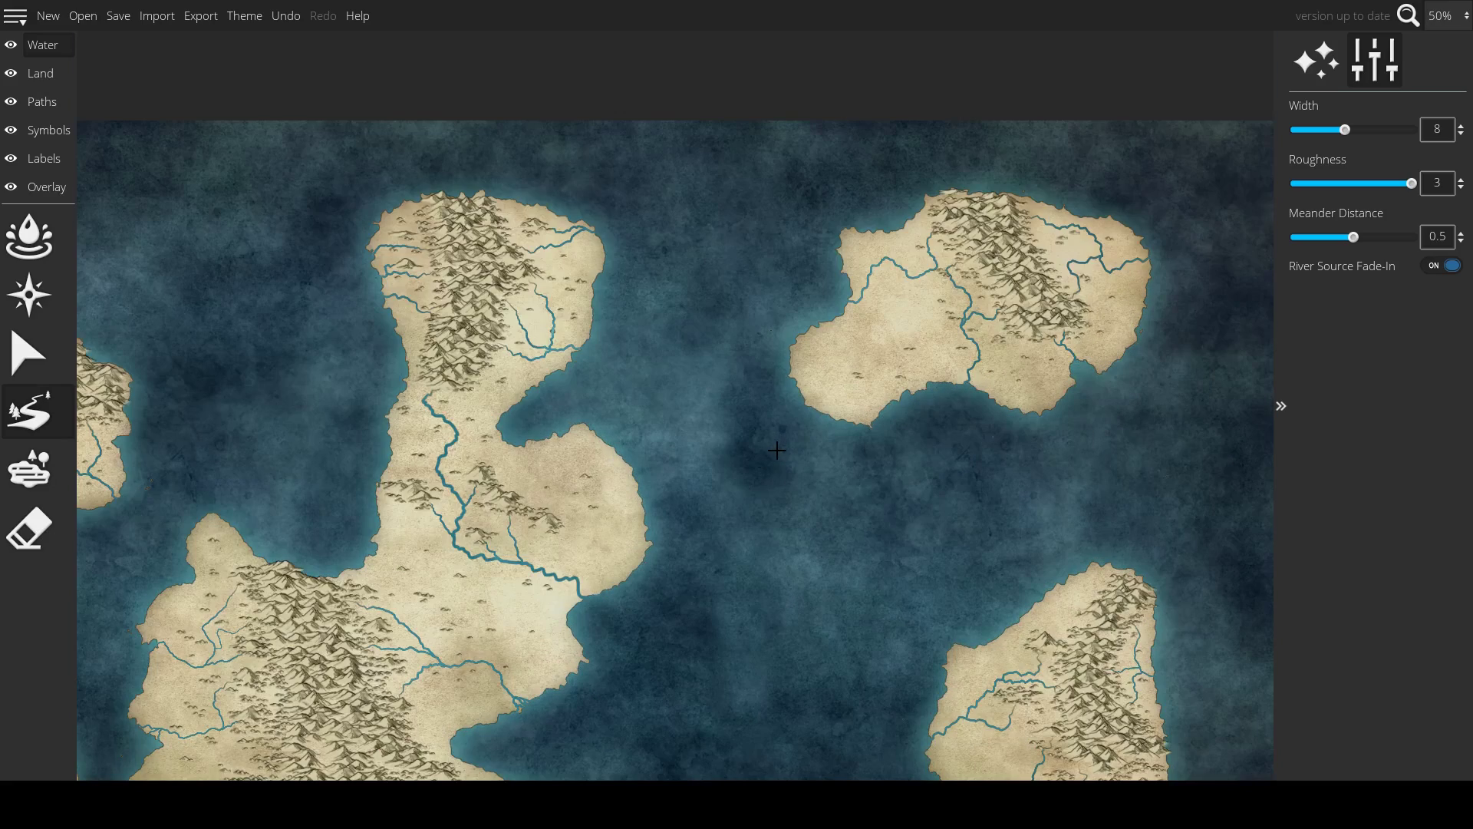
drag(706, 581, 760, 418)
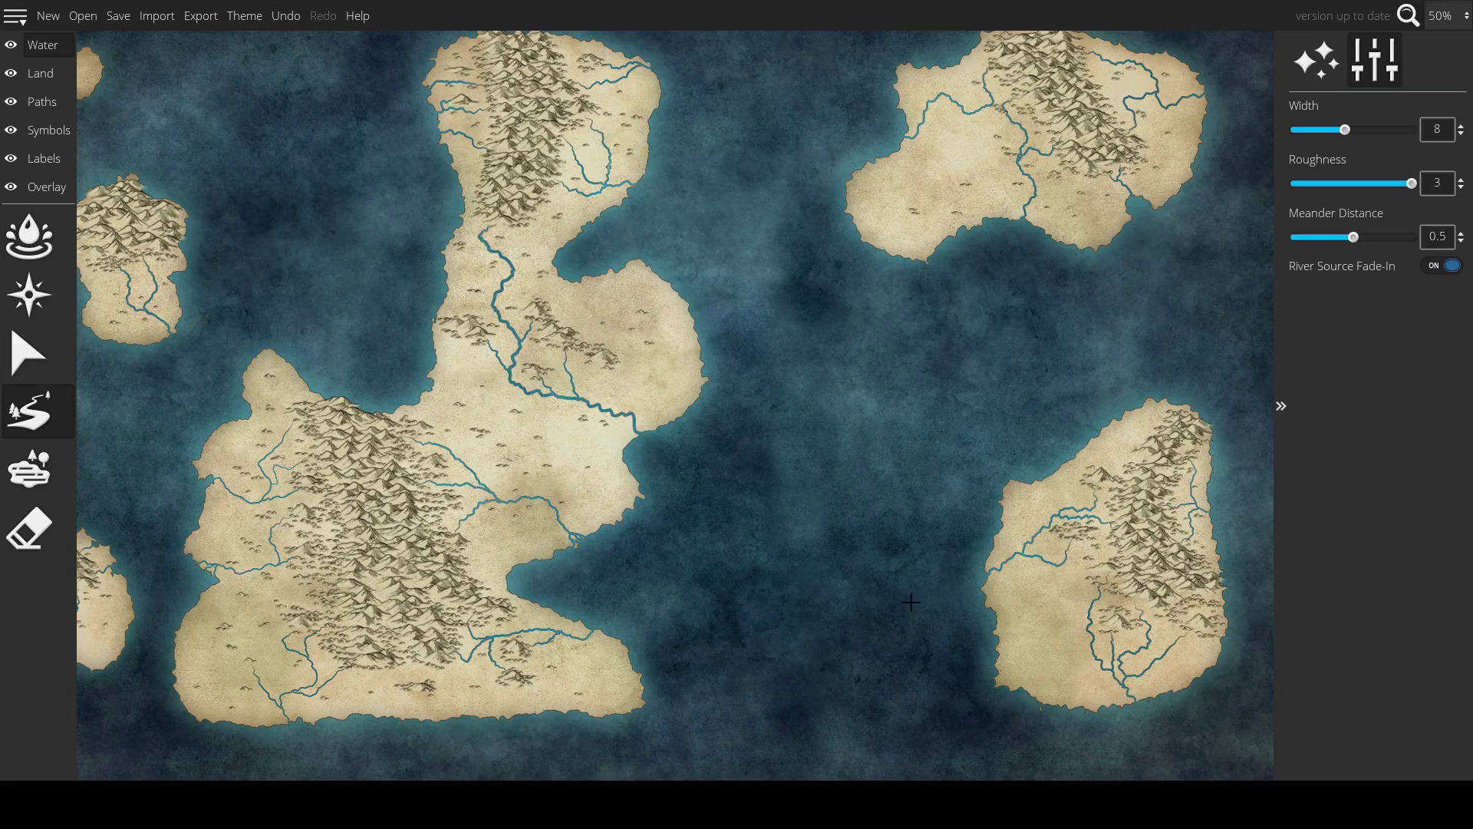
- Change the freshwater color of the rivers to semi-transparent white, hex 5effffff
key(])
click(66, 54)
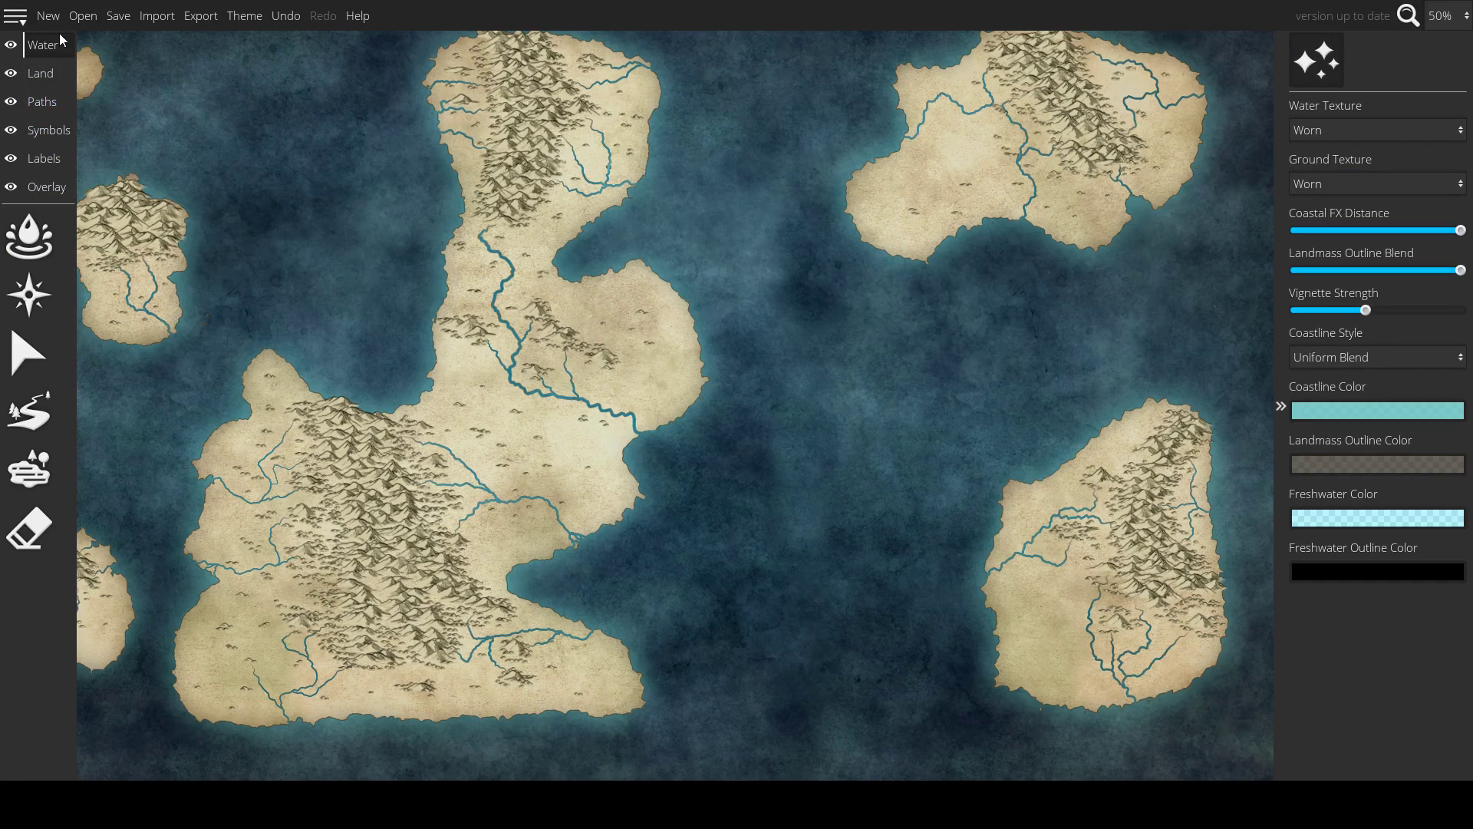
click(46, 244)
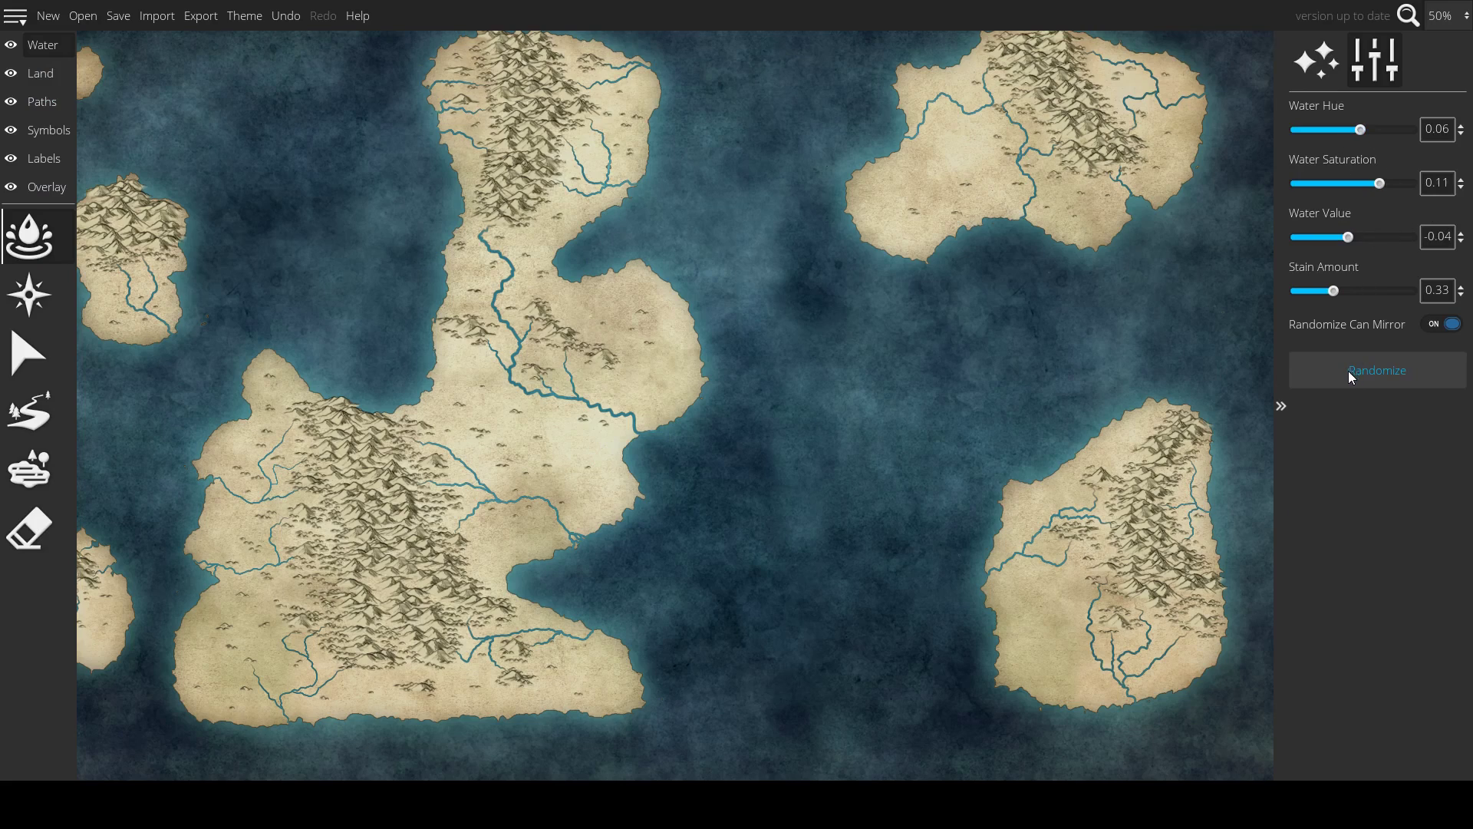
click(30, 406)
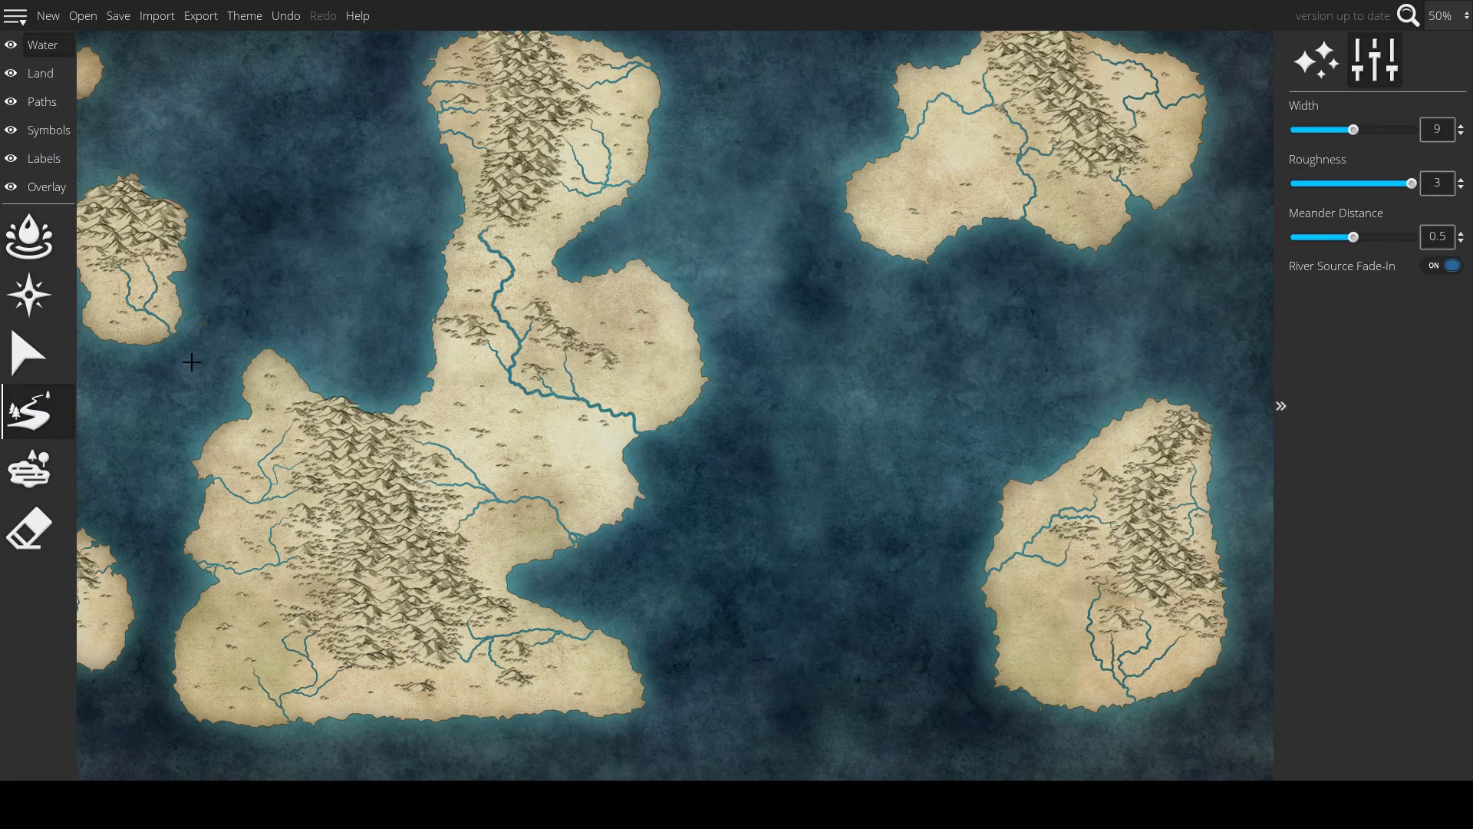
click(1316, 61)
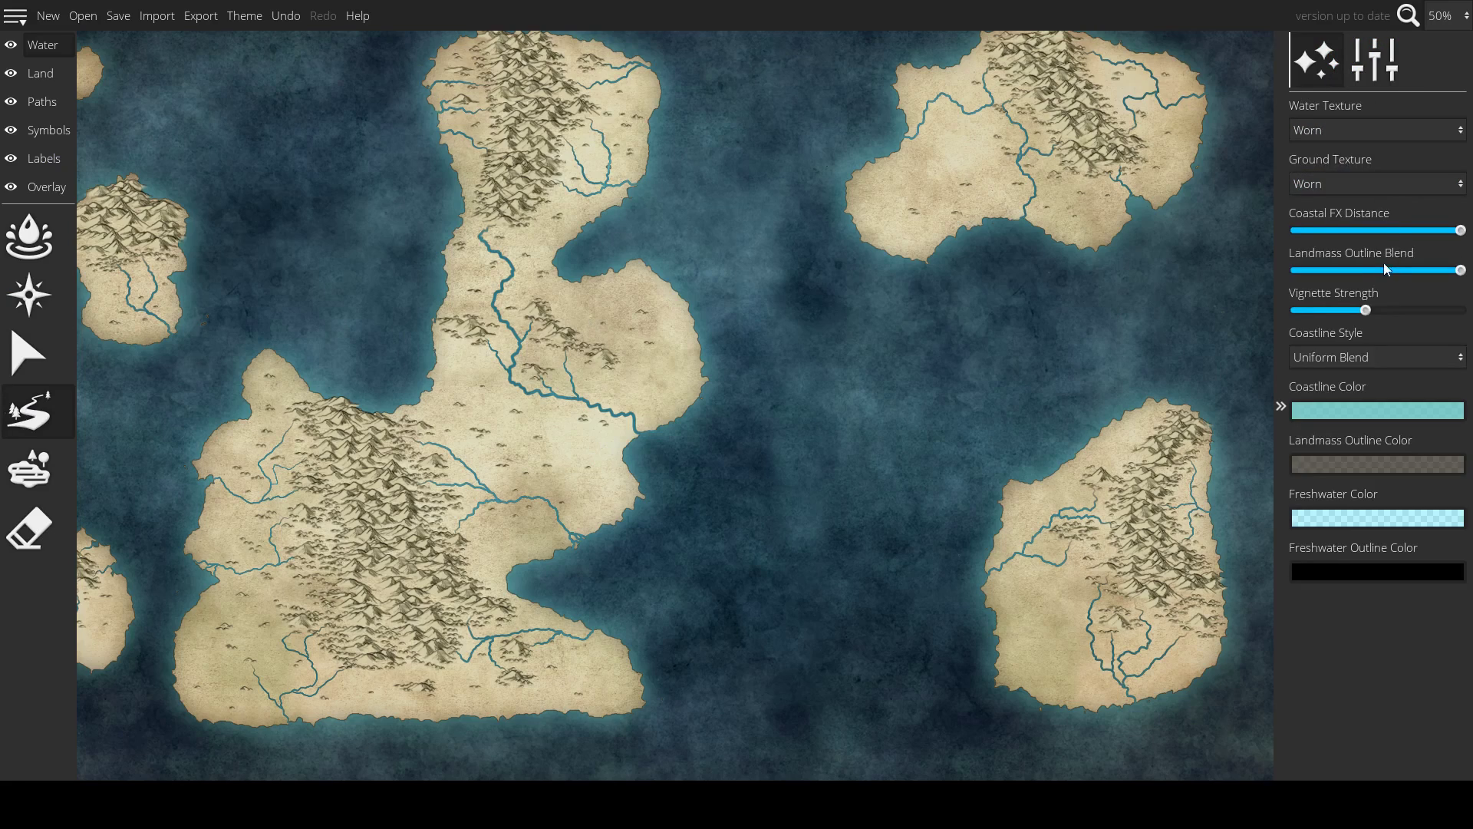
click(1374, 517)
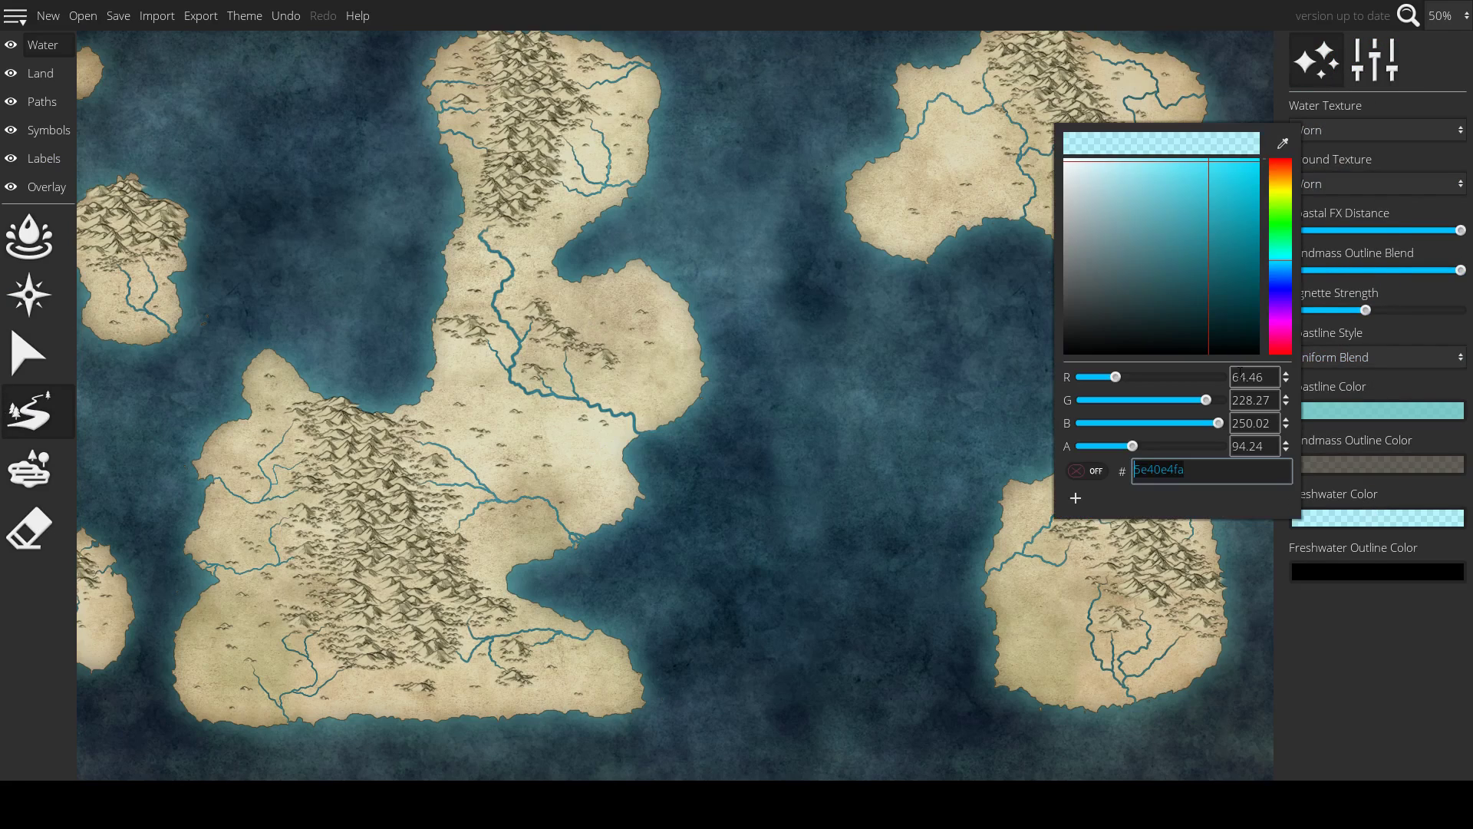
mouse_move(1208, 162)
mouse_down()
mouse_move(1259, 172)
mouse_move(1268, 159)
mouse_up()
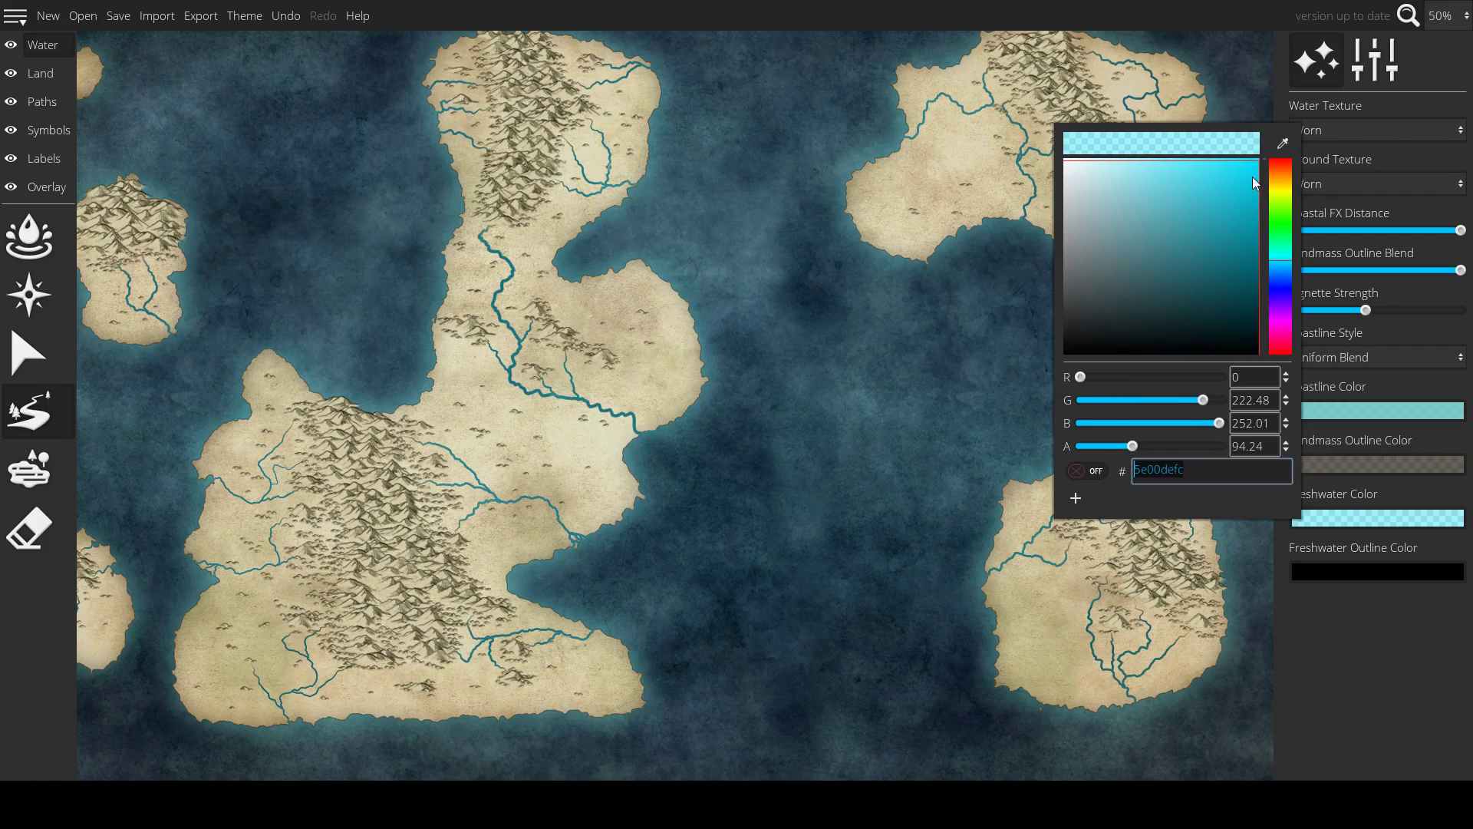
mouse_move(1182, 167)
mouse_down()
mouse_move(1189, 185)
mouse_move(1078, 171)
mouse_move(1090, 164)
mouse_move(1168, 287)
mouse_move(1186, 345)
mouse_move(1251, 307)
mouse_move(1067, 157)
mouse_move(1305, 329)
mouse_move(1280, 406)
mouse_move(1051, 338)
mouse_move(1106, 319)
mouse_move(1153, 254)
mouse_move(1054, 158)
mouse_up()
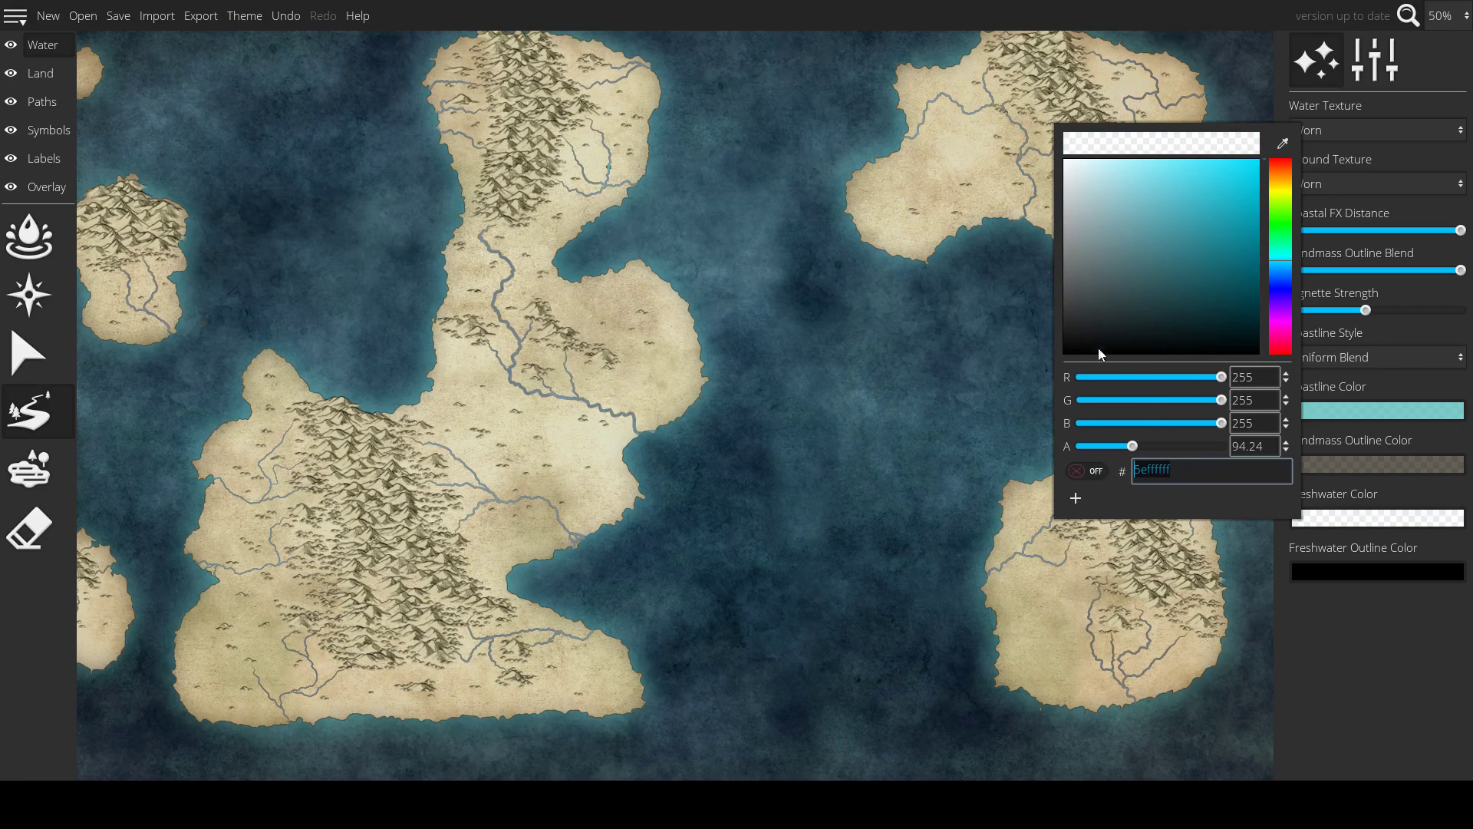
click(916, 453)
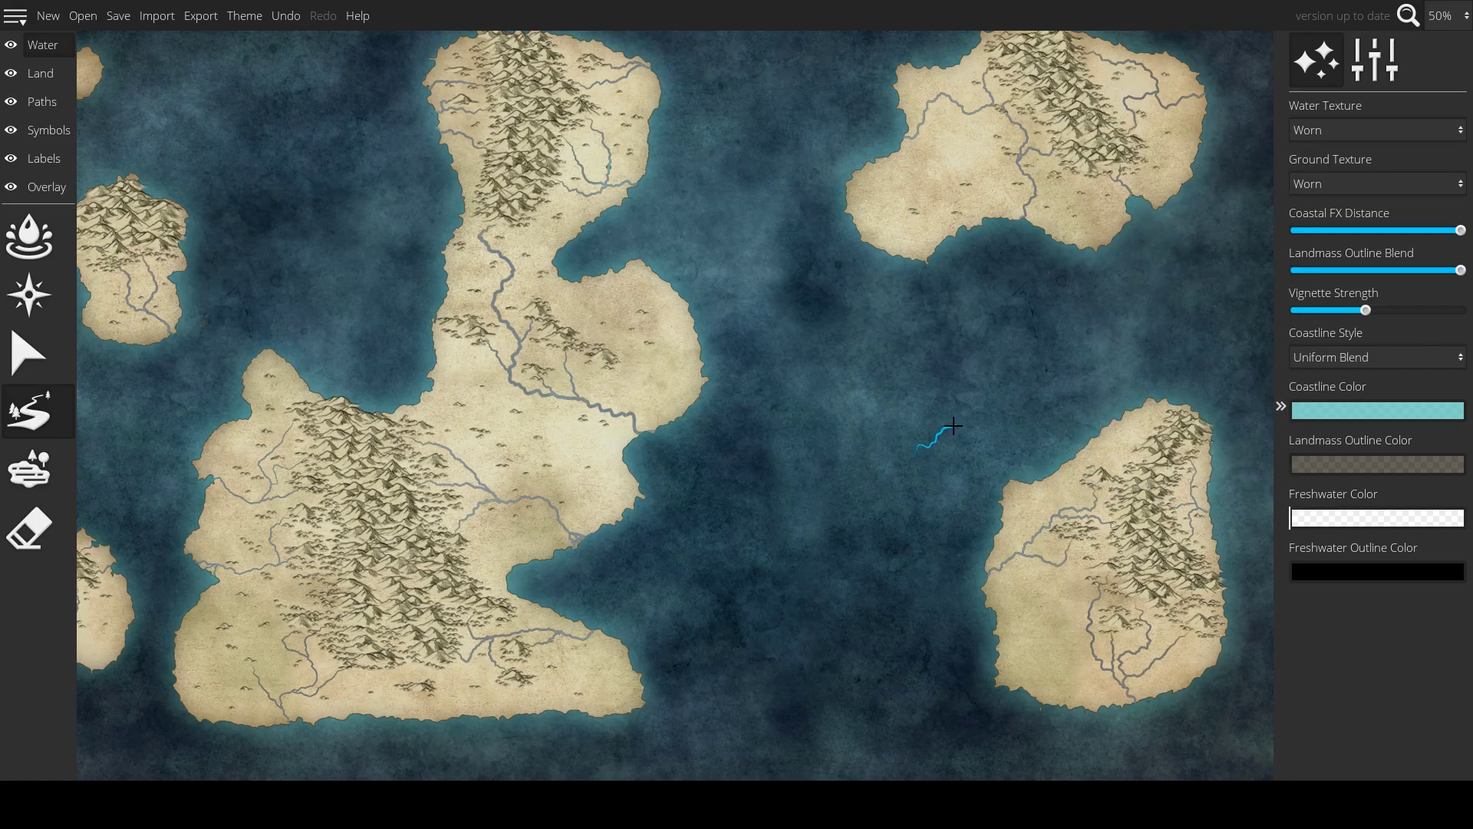
click(1307, 569)
click(1307, 570)
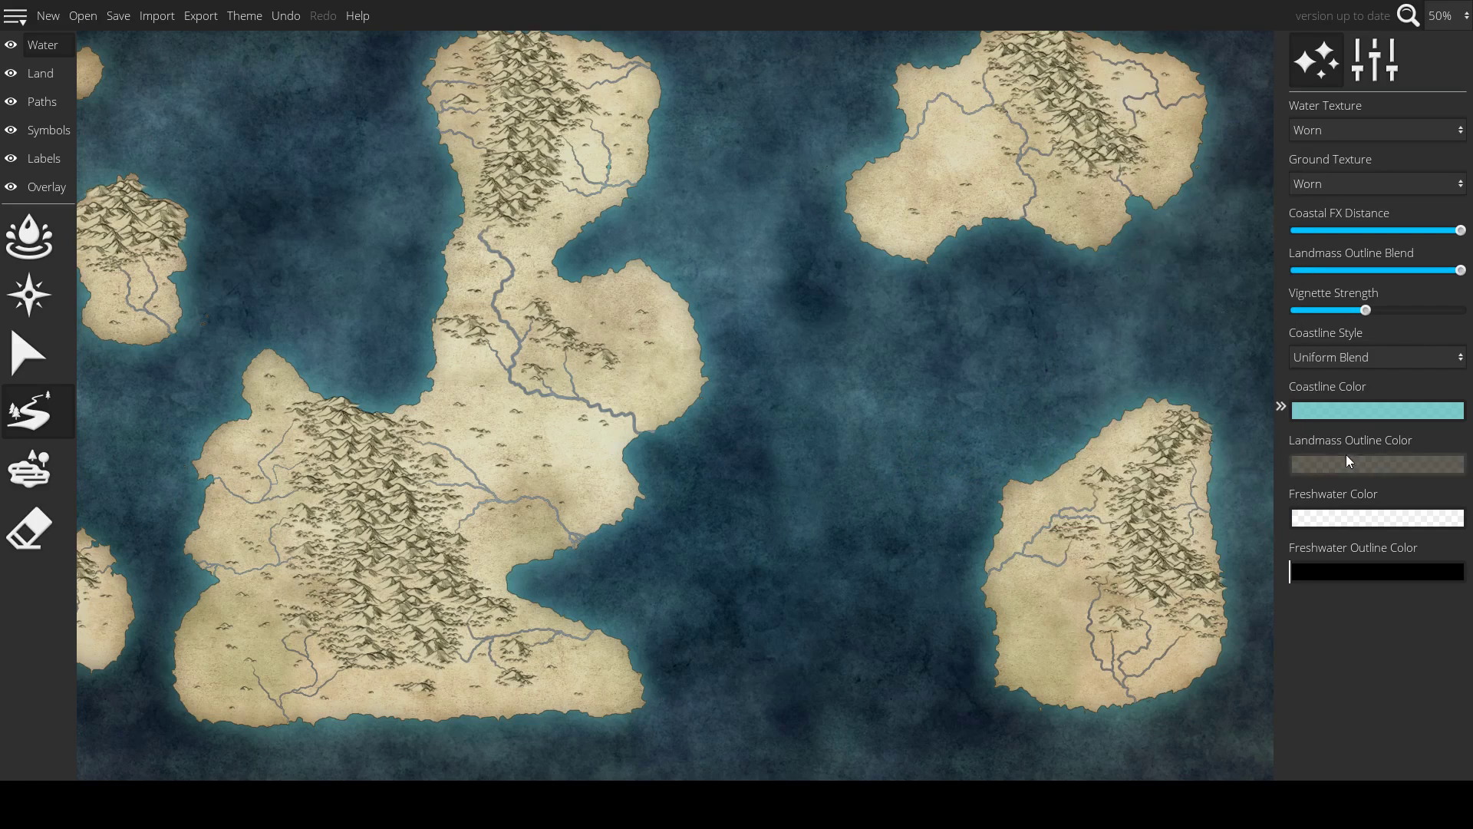
click(1347, 411)
click(1348, 411)
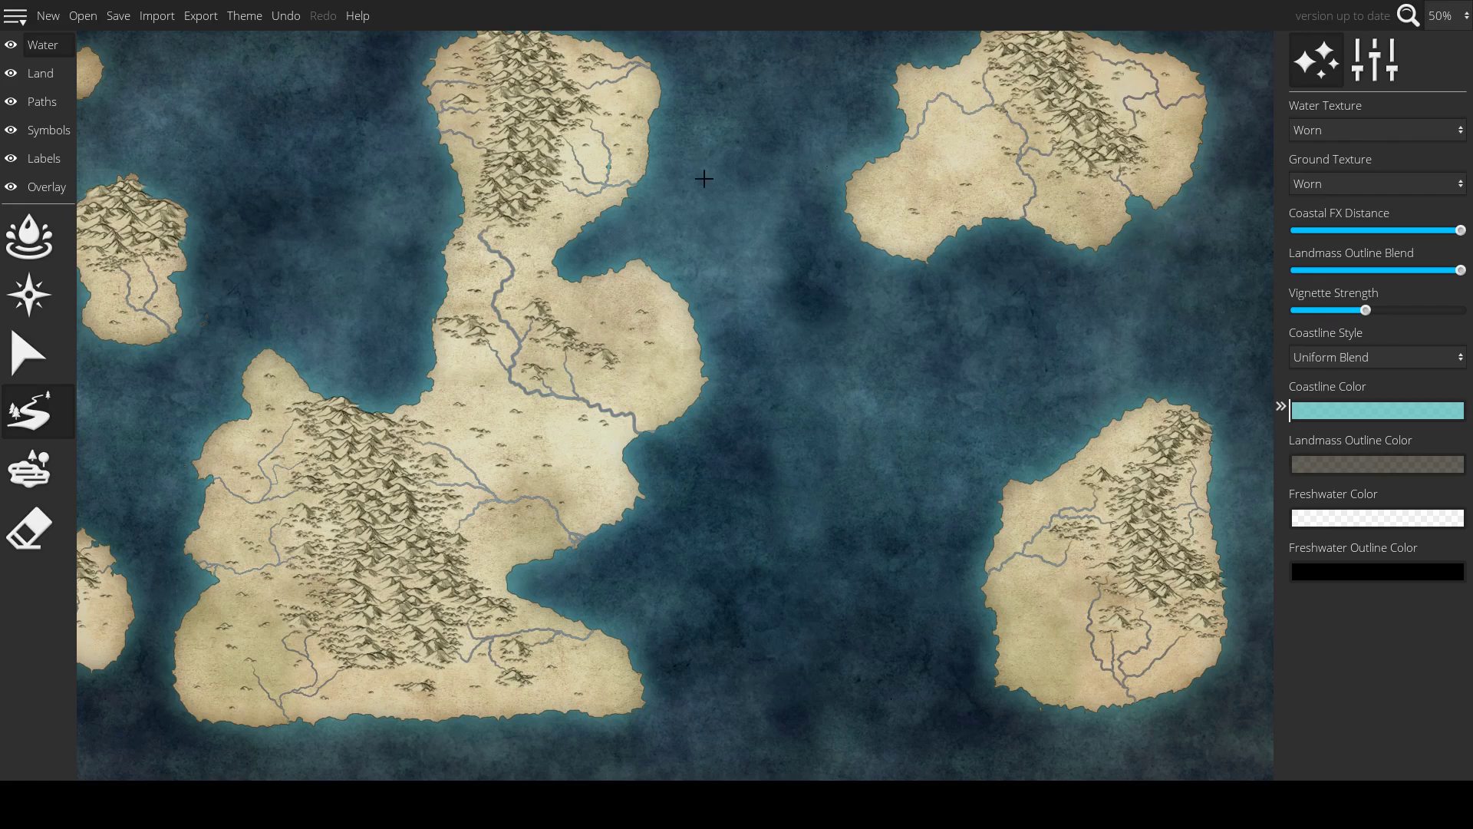
- Set the water hue to 0.07, the water saturation to 0.24 and the water value to -0.02
click(28, 253)
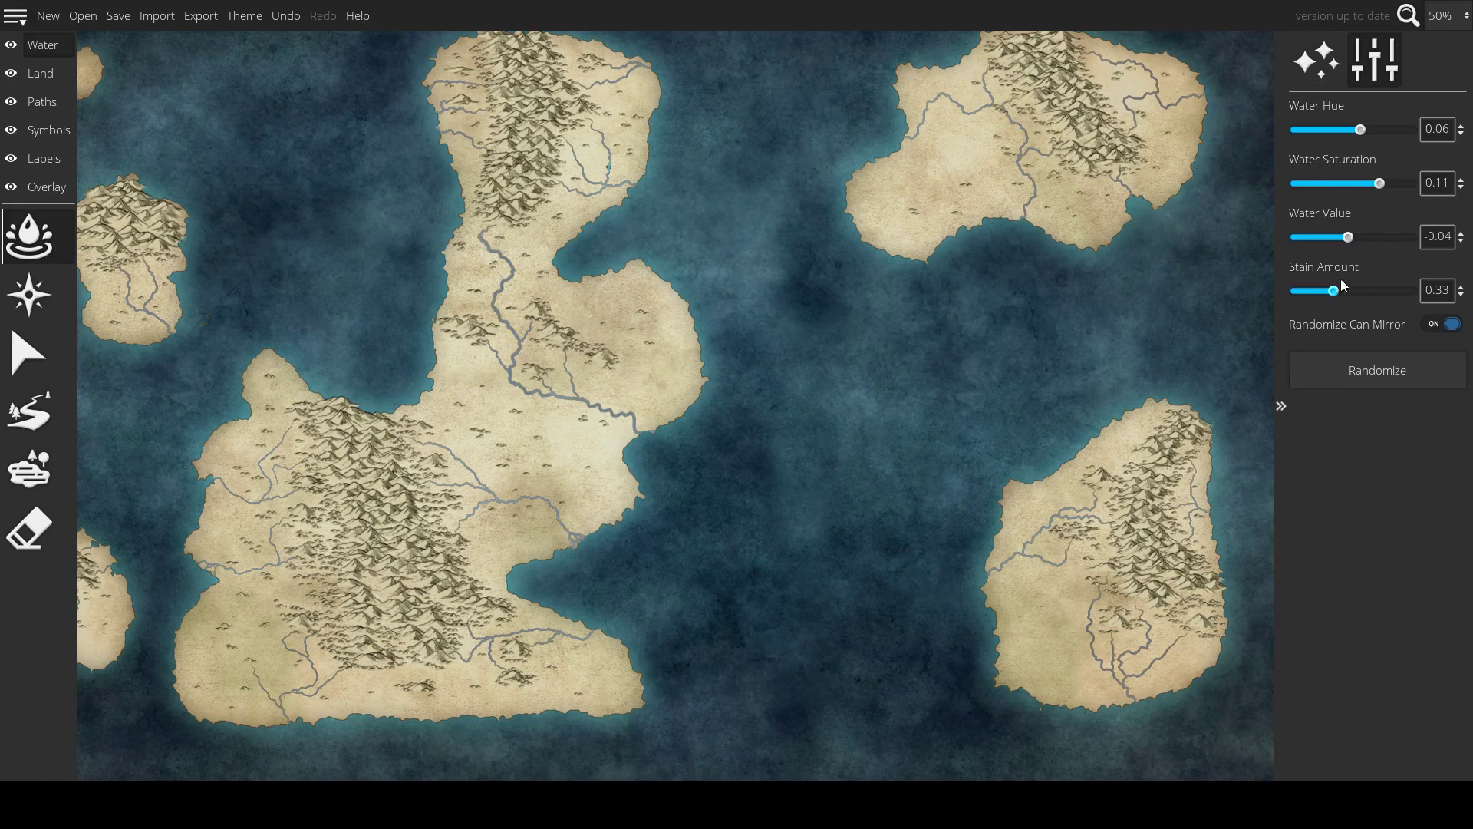
click(1319, 63)
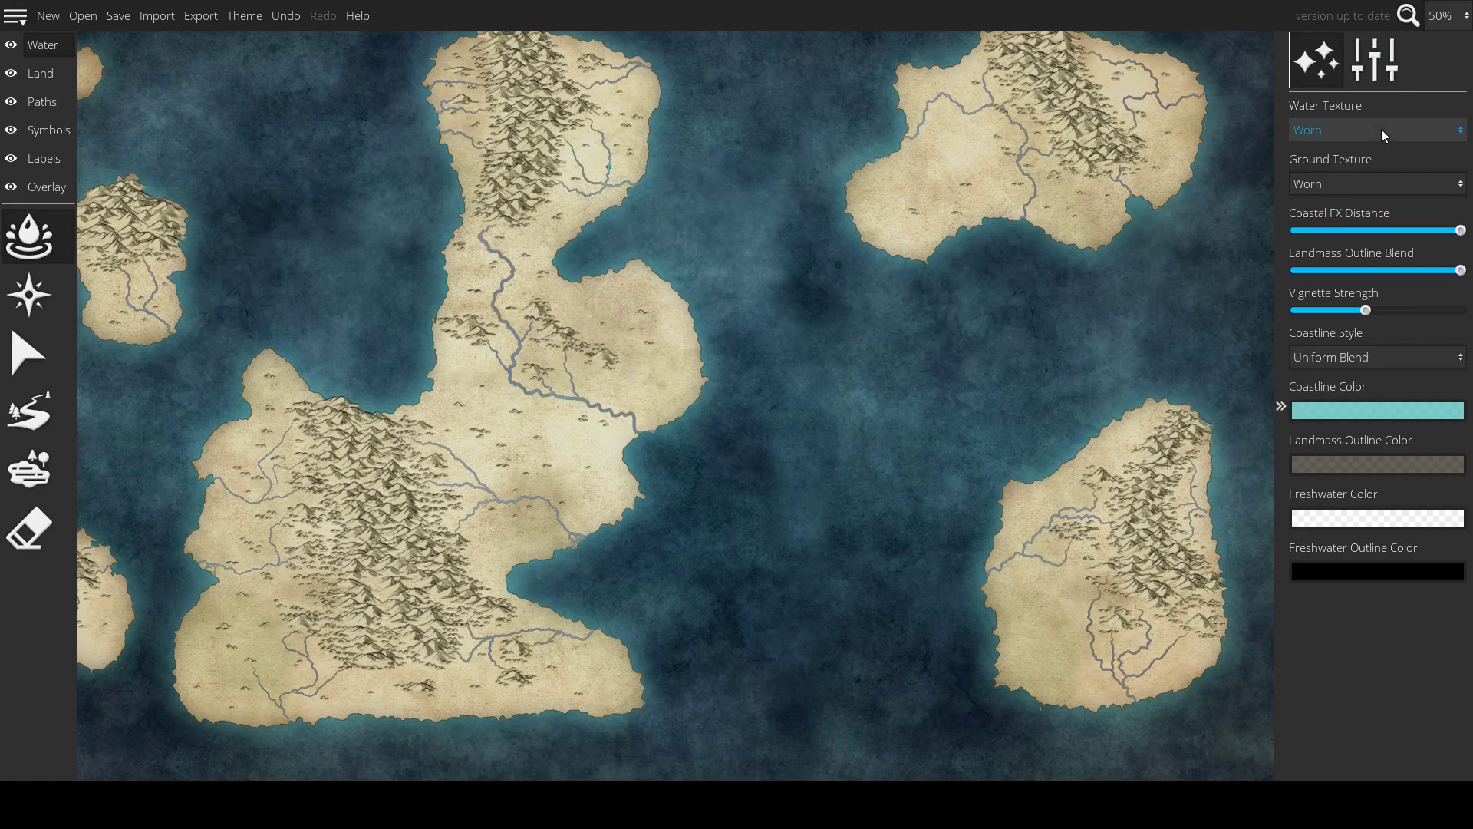
click(1361, 74)
drag(1360, 132, 1412, 183)
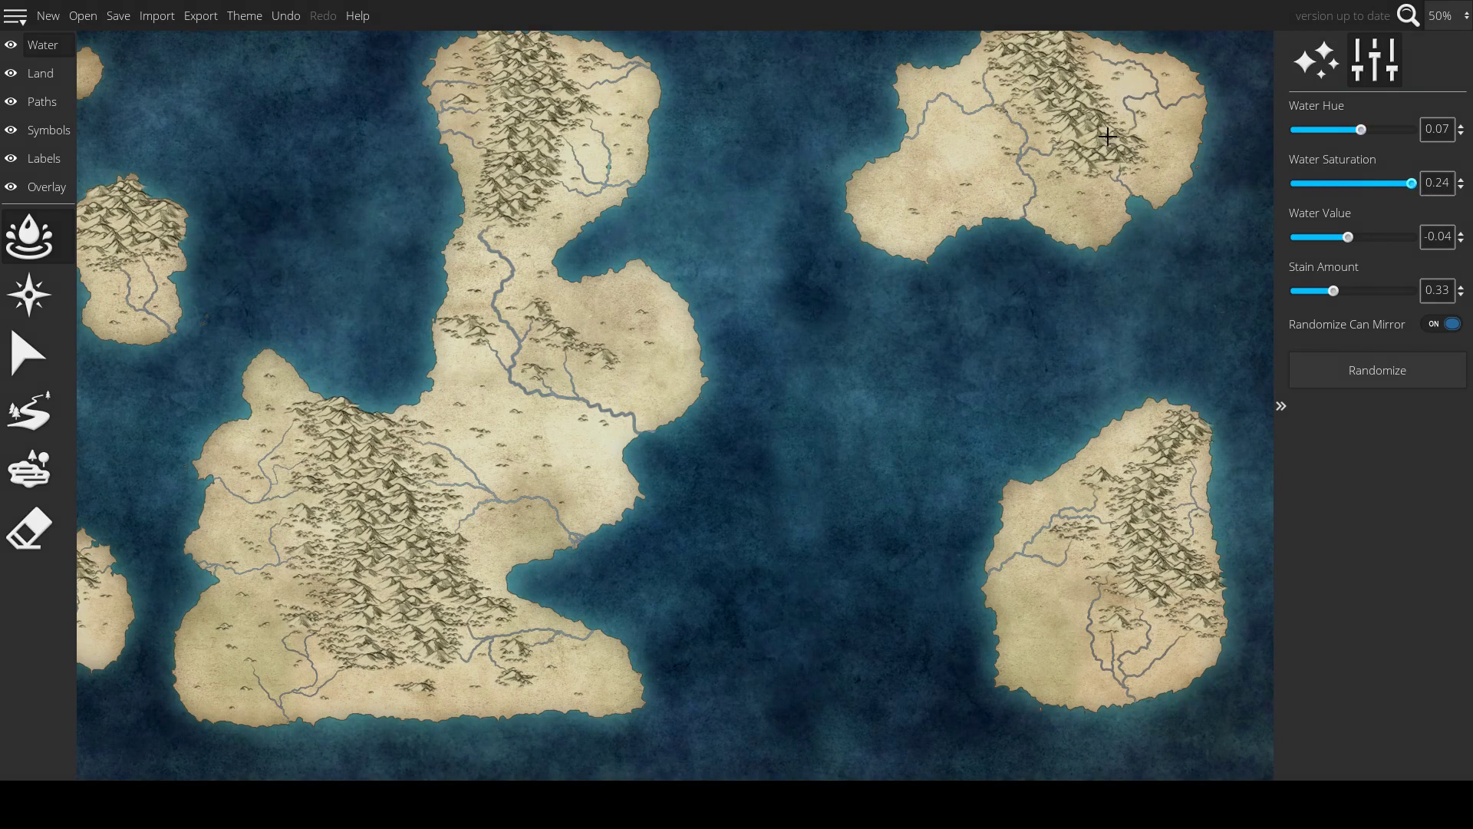
mouse_move(1350, 242)
mouse_down()
mouse_move(1393, 243)
mouse_move(1316, 255)
mouse_move(1348, 263)
mouse_up()
click(1317, 60)
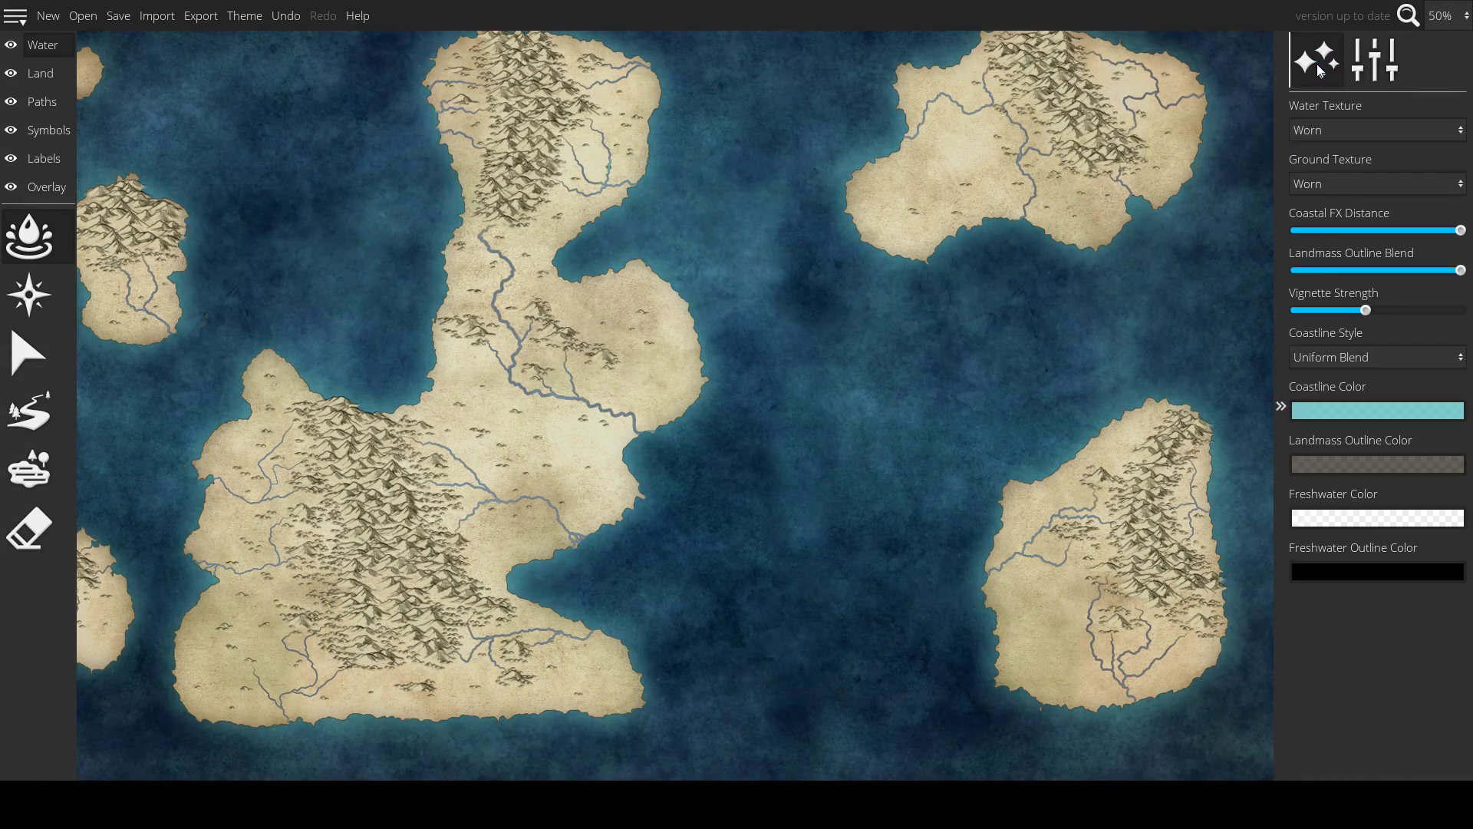
click(1367, 520)
drag(1191, 198, 1063, 154)
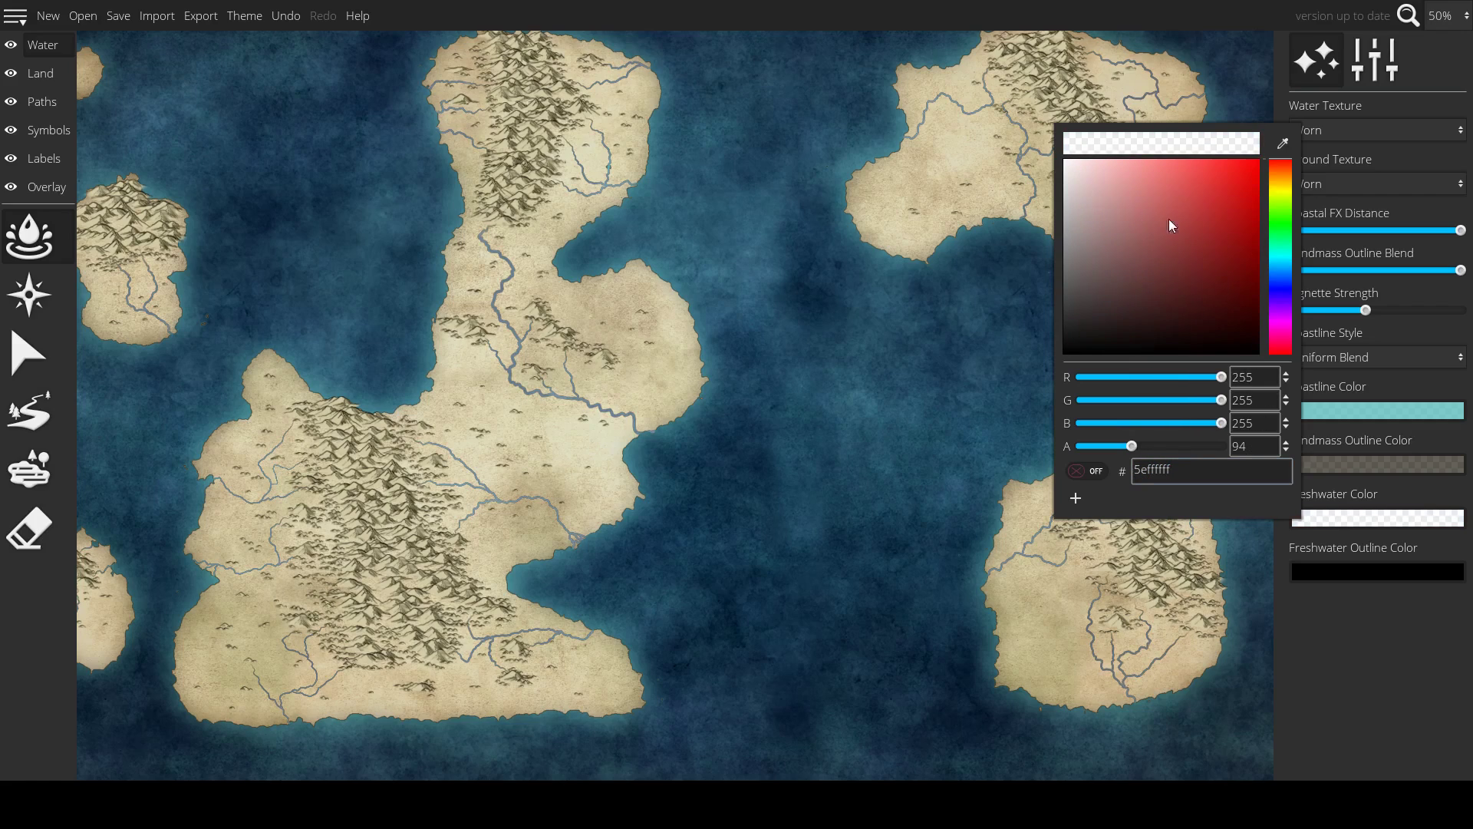
click(1358, 597)
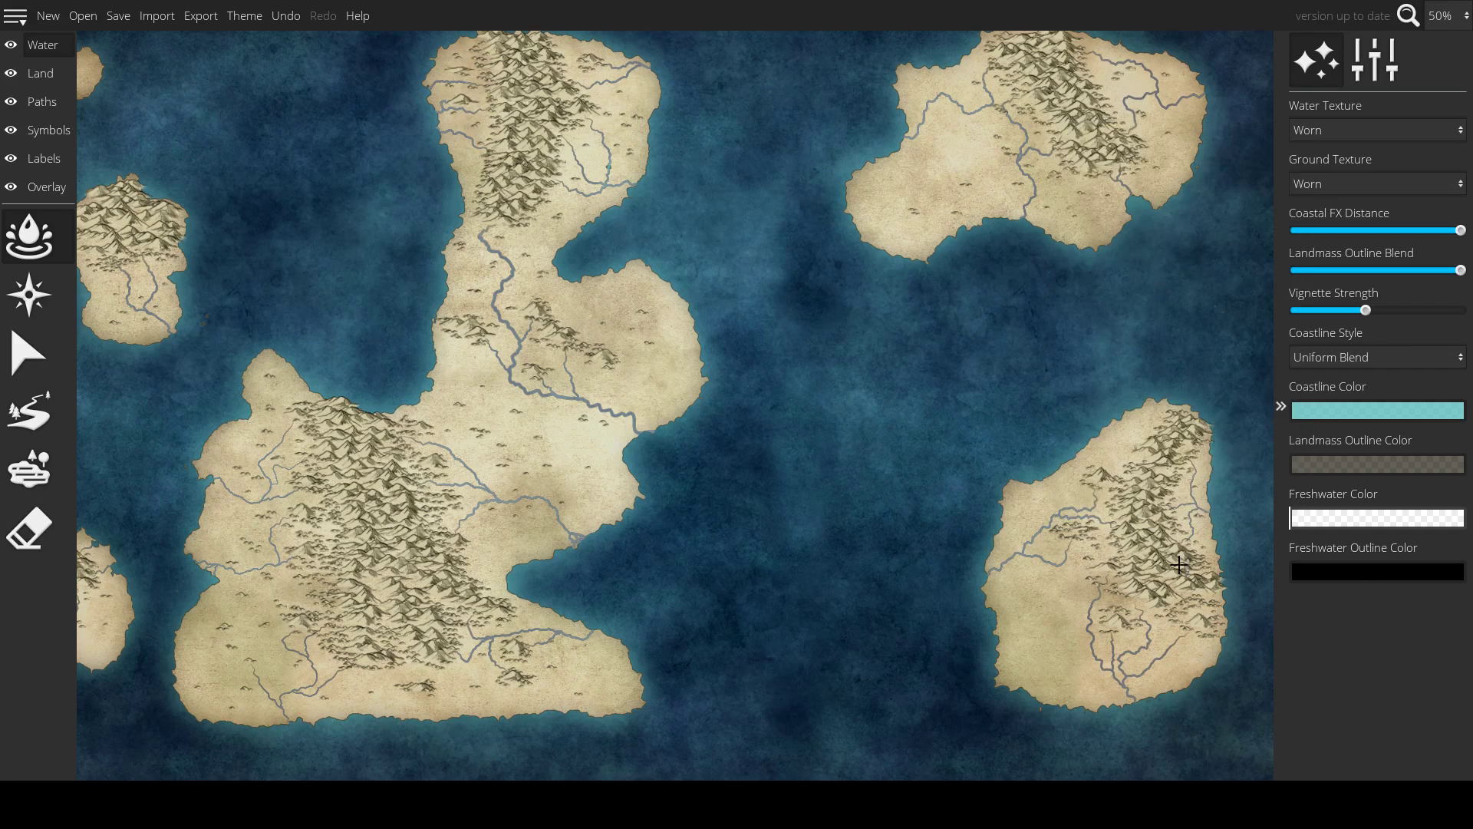
- Fine-tune the water value to make the sea slightly brighter
click(1374, 75)
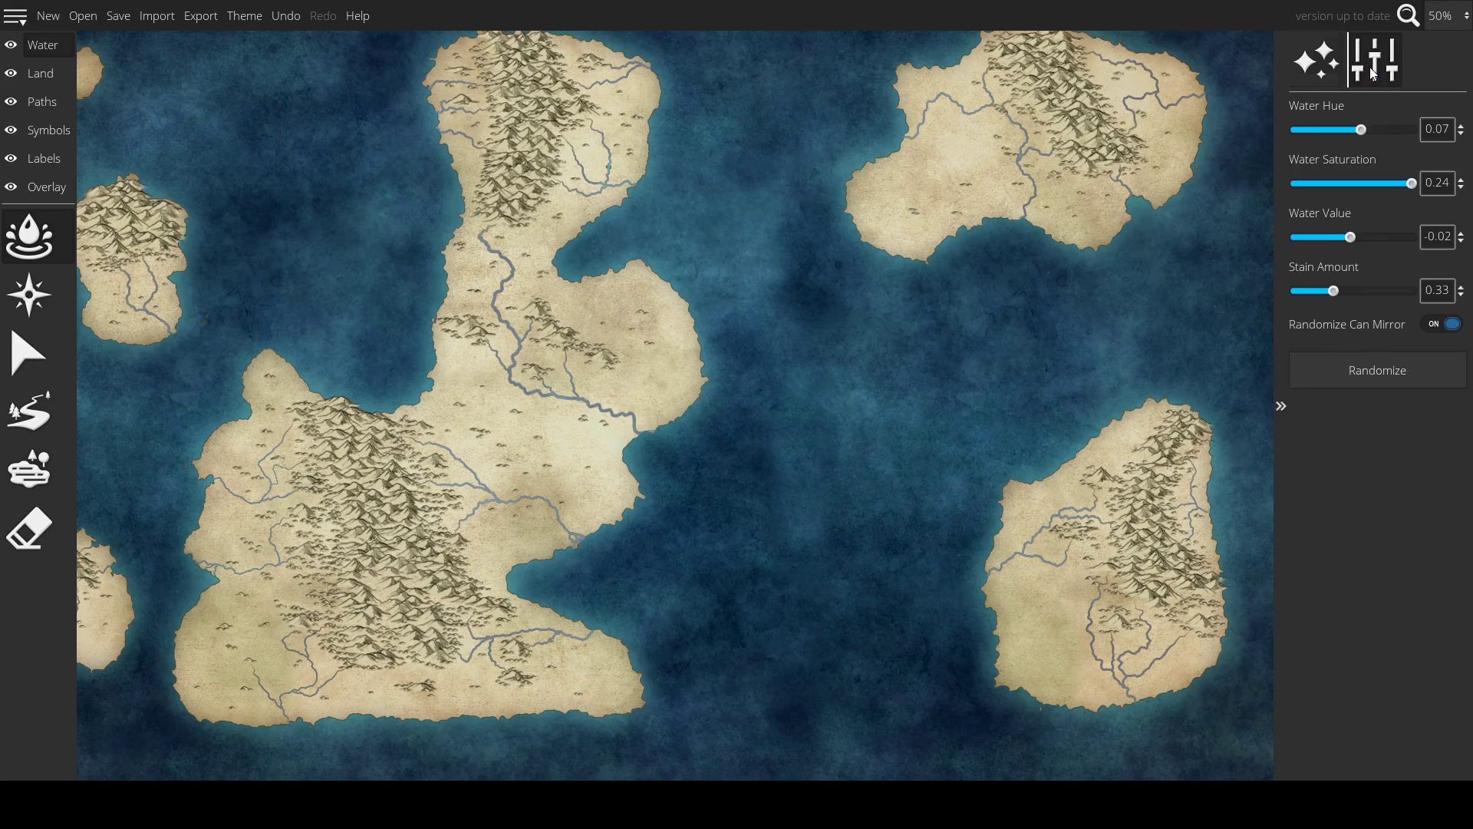
mouse_move(1358, 244)
mouse_down()
mouse_move(1405, 244)
mouse_move(1355, 259)
mouse_up()
click(1326, 83)
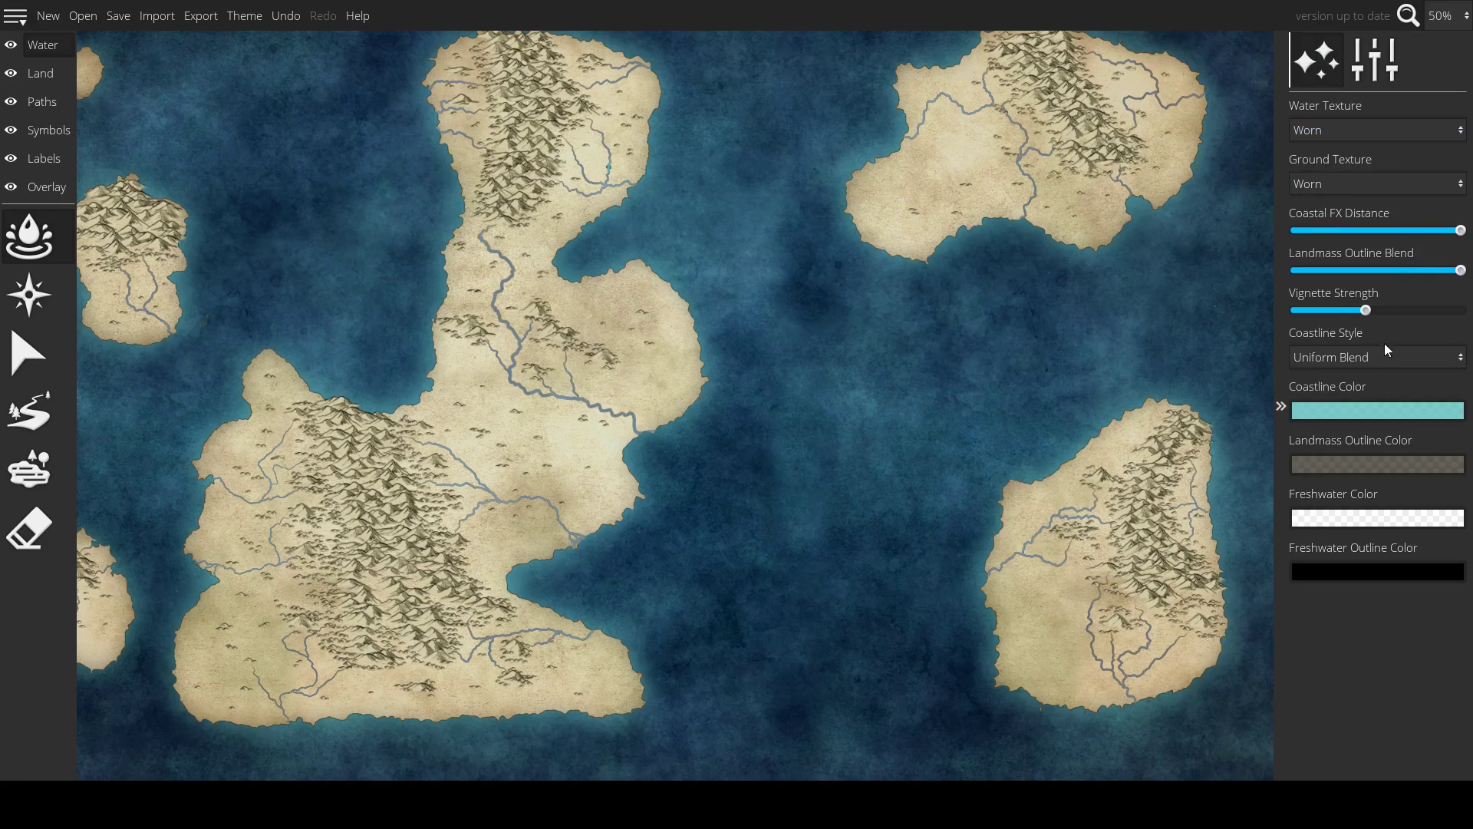
- Change the freshwater color to semi-transparent pale blue, hex 5ed9f4ff, and save it as a color preset
click(1364, 519)
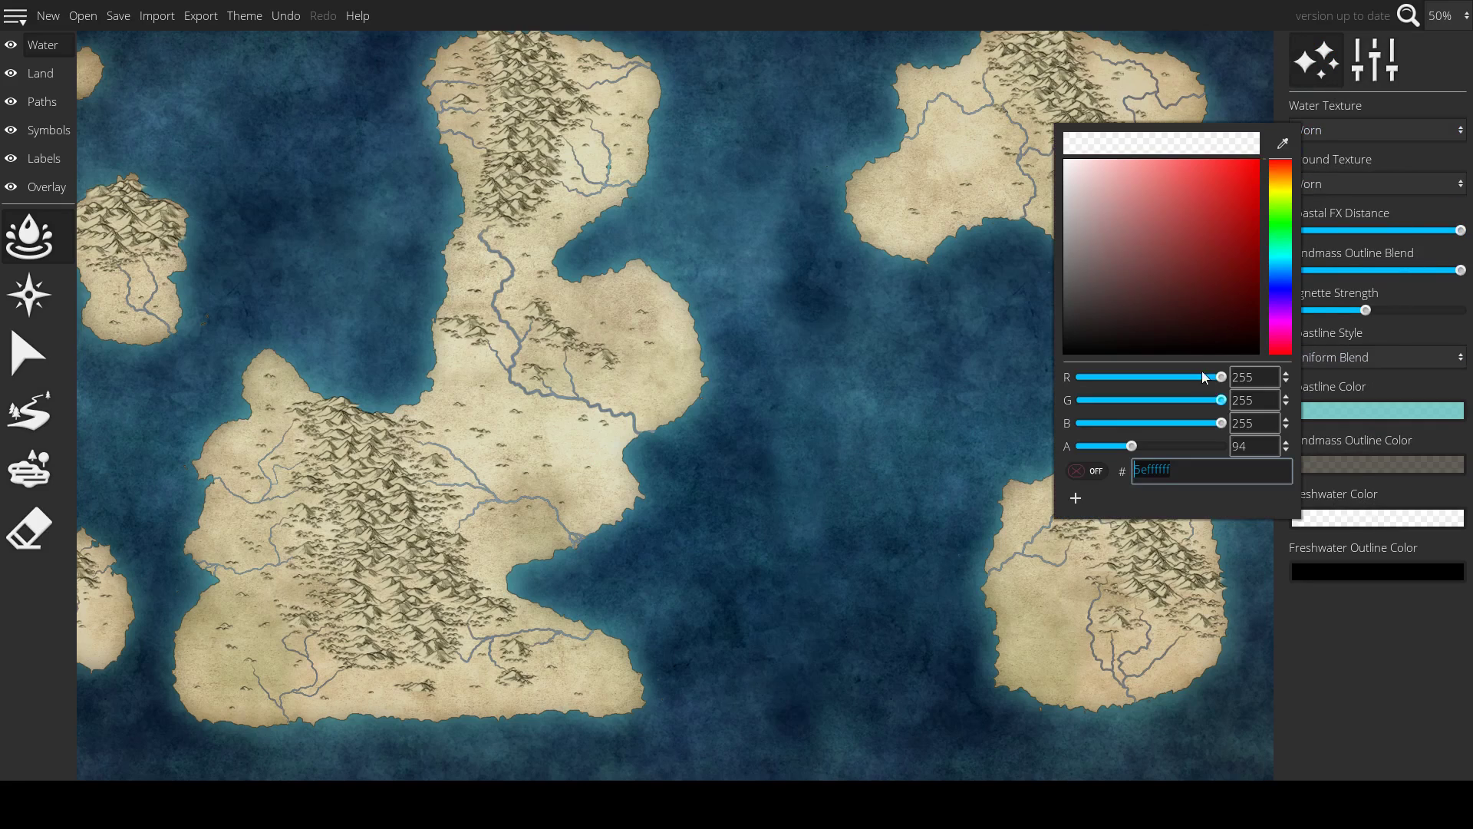
mouse_move(1094, 178)
mouse_down()
mouse_move(1068, 162)
mouse_move(1138, 219)
mouse_move(1256, 200)
mouse_move(1243, 168)
mouse_move(1111, 177)
mouse_move(1094, 160)
mouse_up()
click(1282, 279)
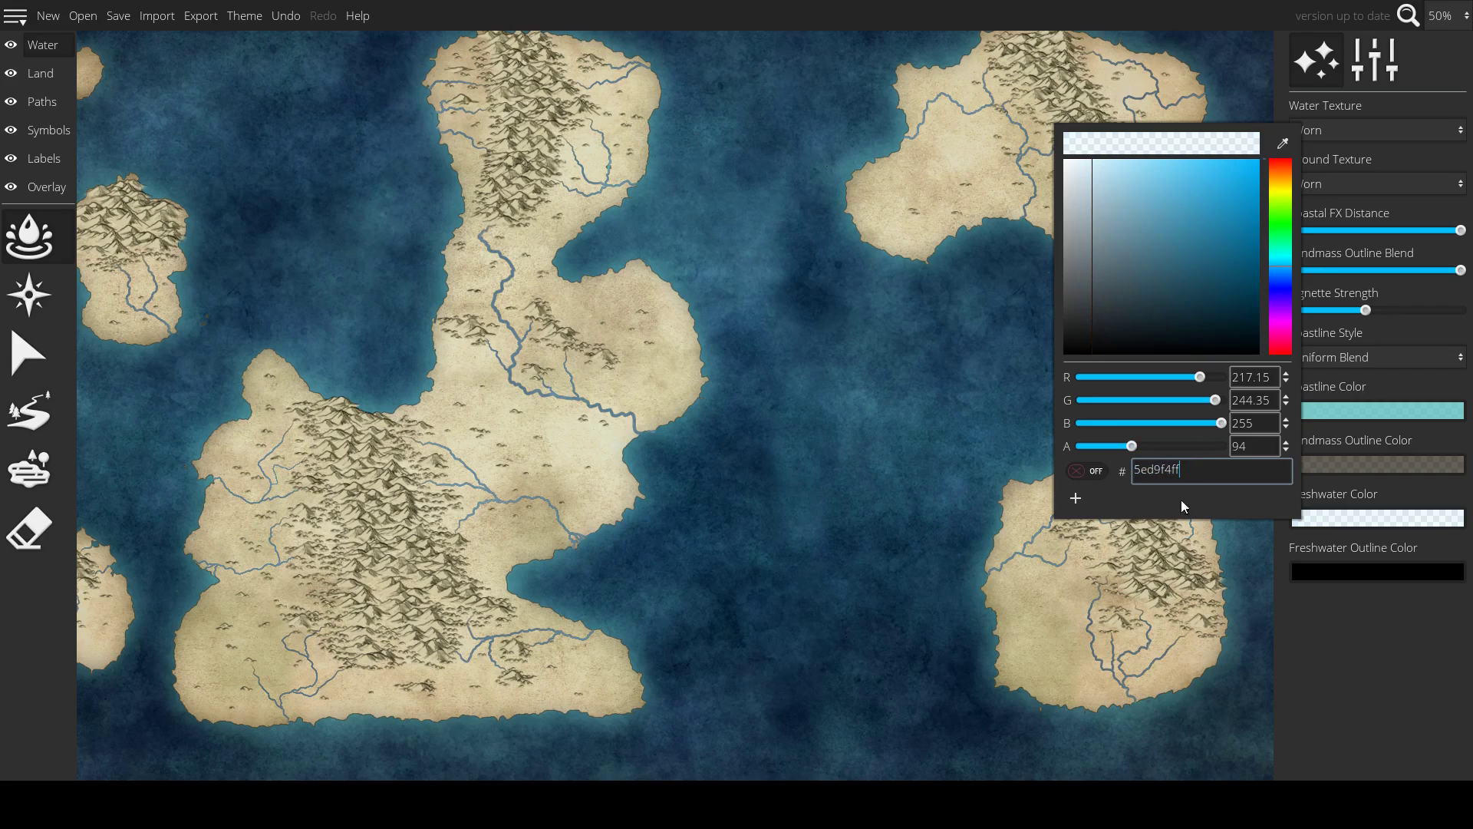
click(1080, 474)
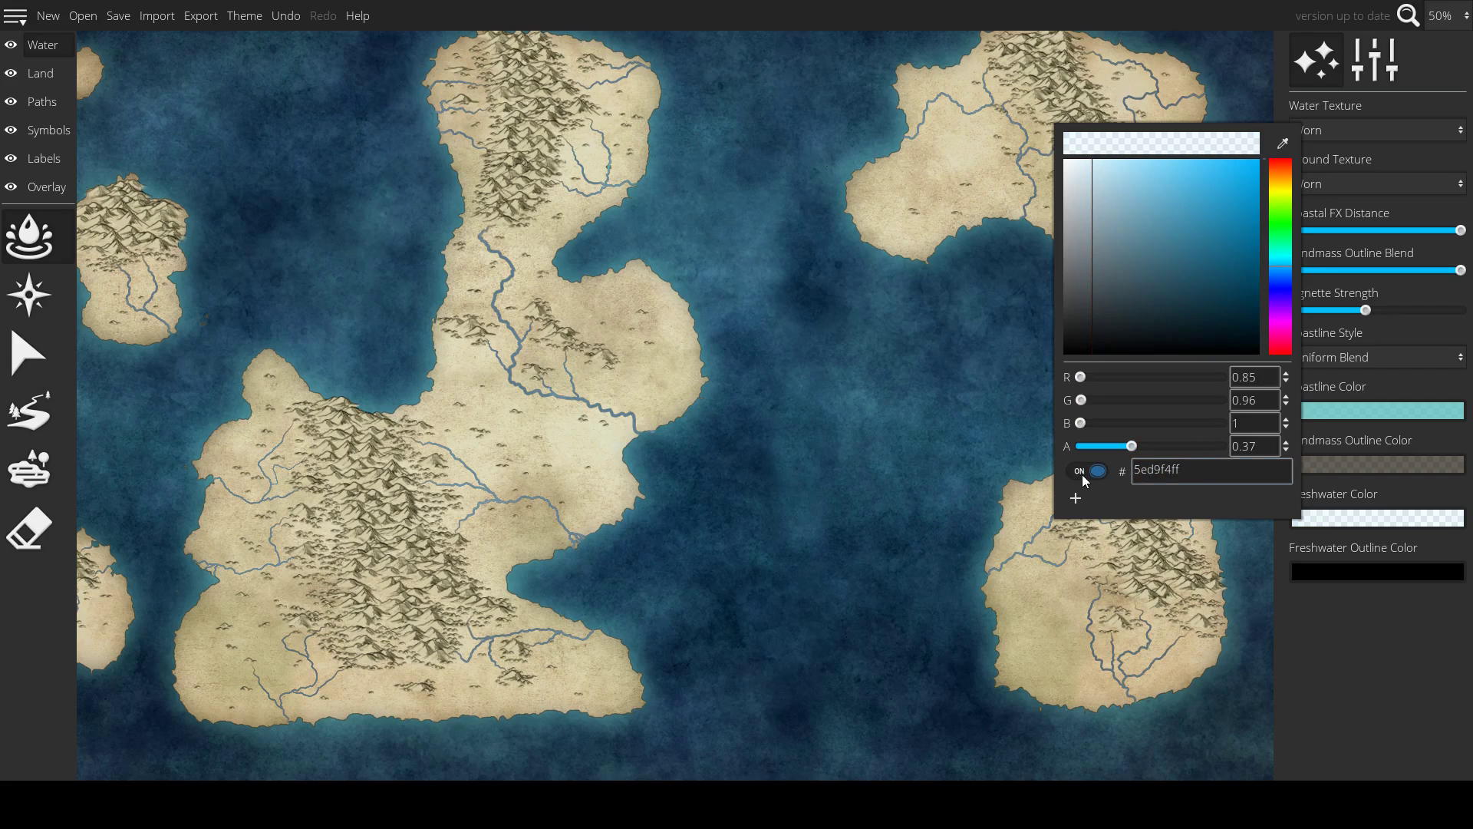
click(1085, 474)
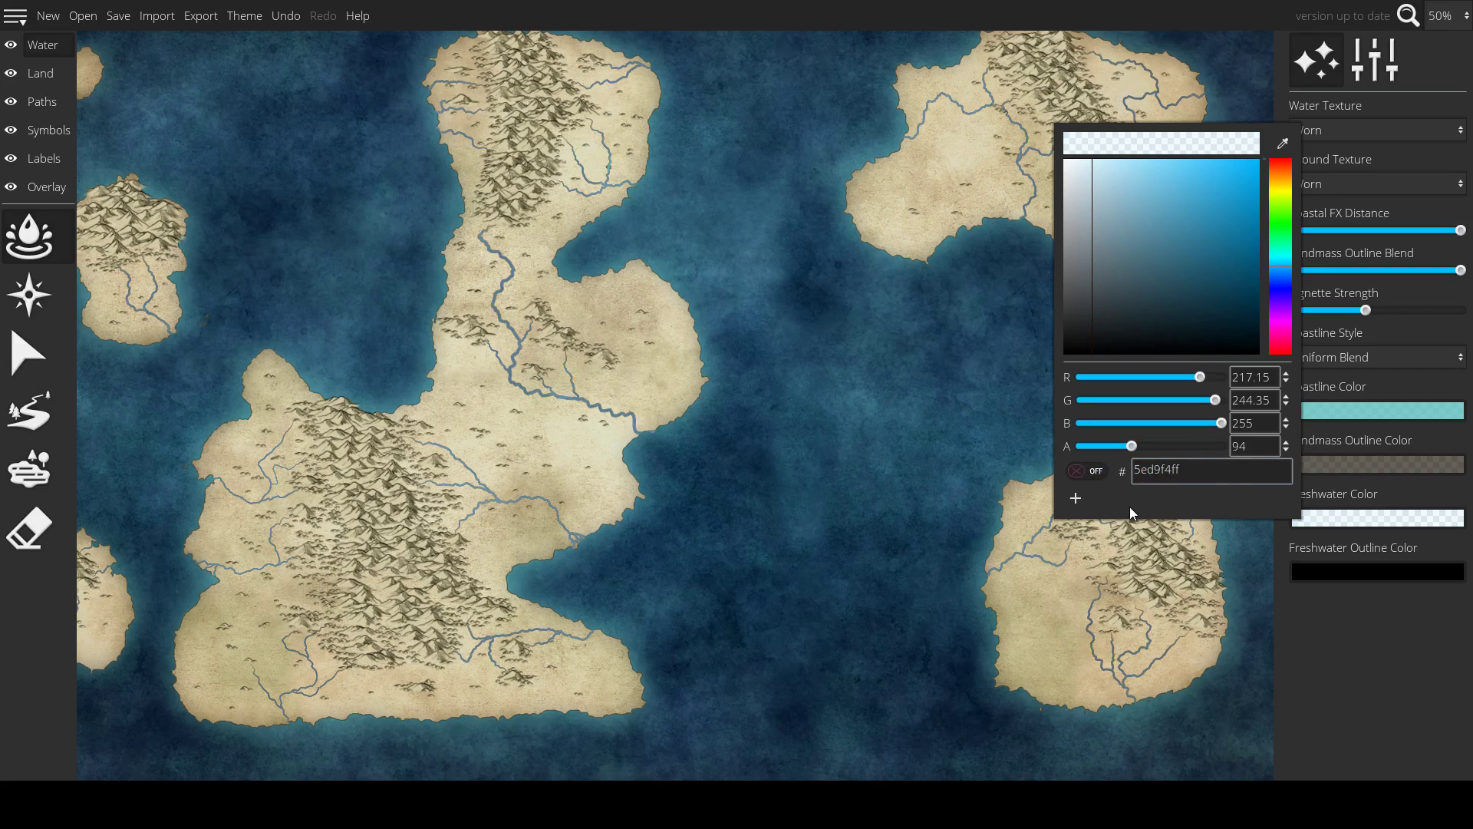
click(1075, 497)
click(1262, 548)
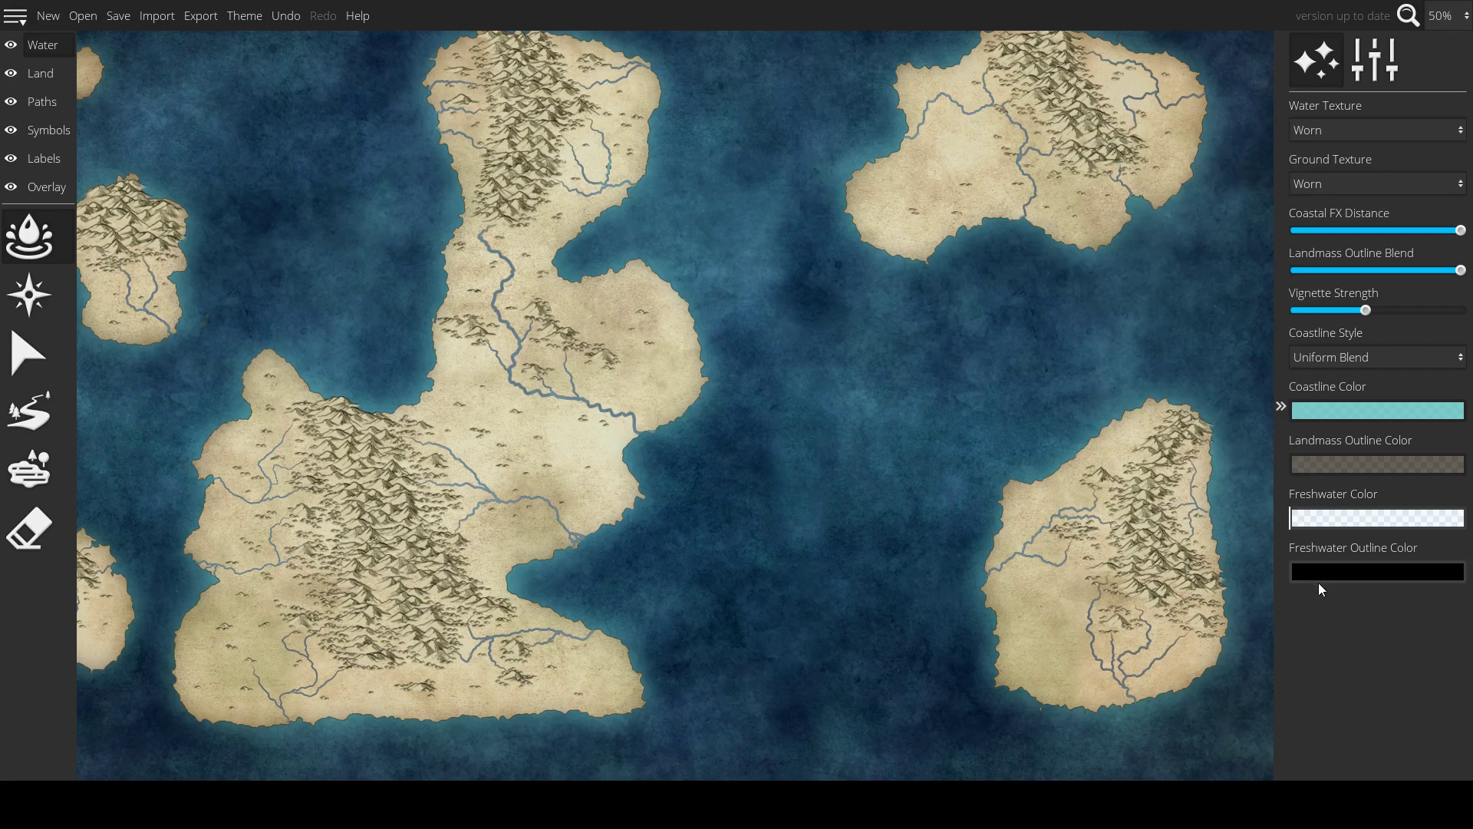
- Try a semi-transparent black freshwater color, hex 5e000000, on the rivers
click(1345, 522)
drag(1101, 179, 1284, 371)
click(1310, 407)
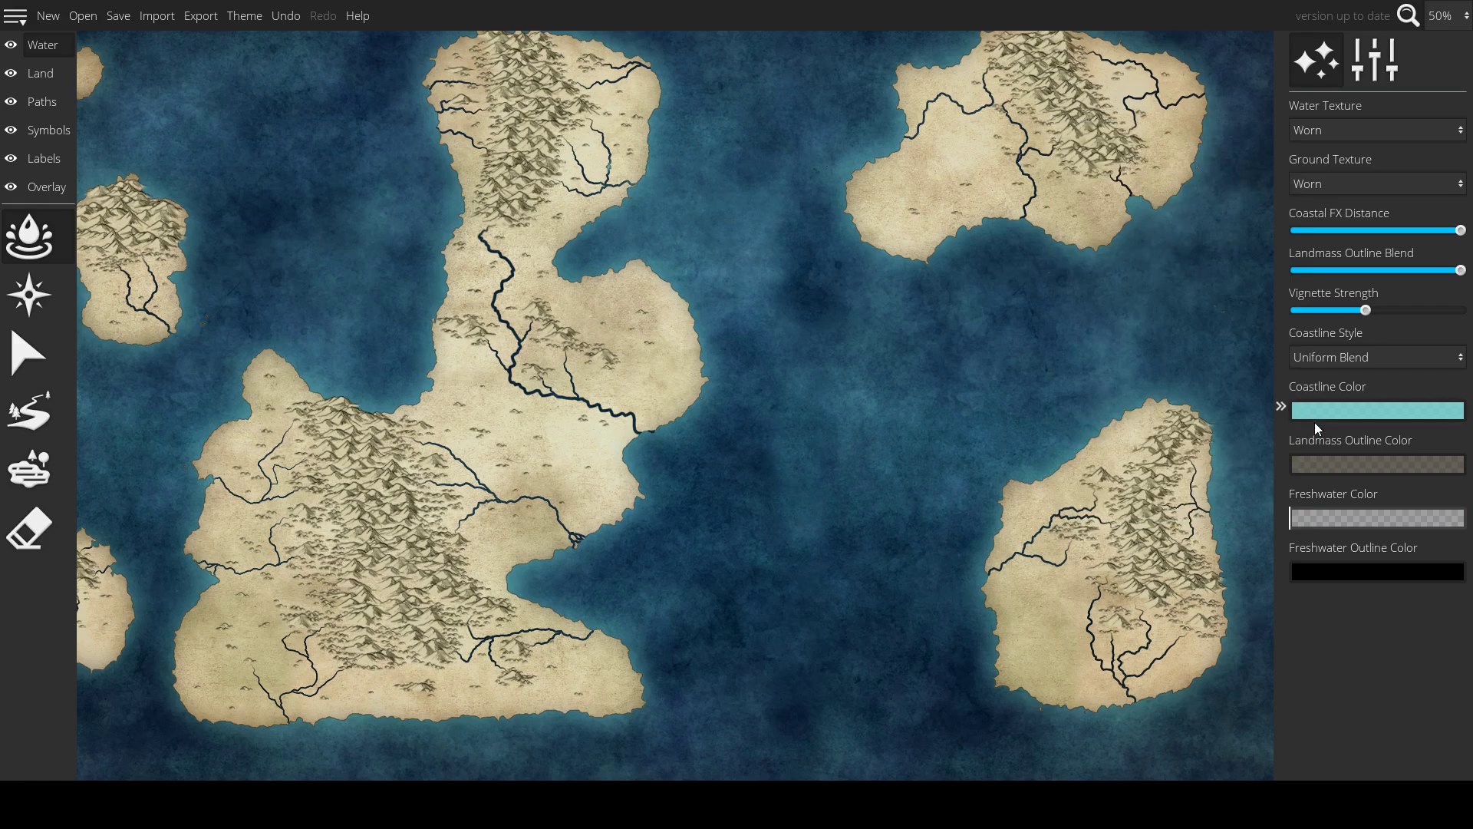
- Change the freshwater color to semi-transparent near-white, hex 5efcfeff
click(1370, 523)
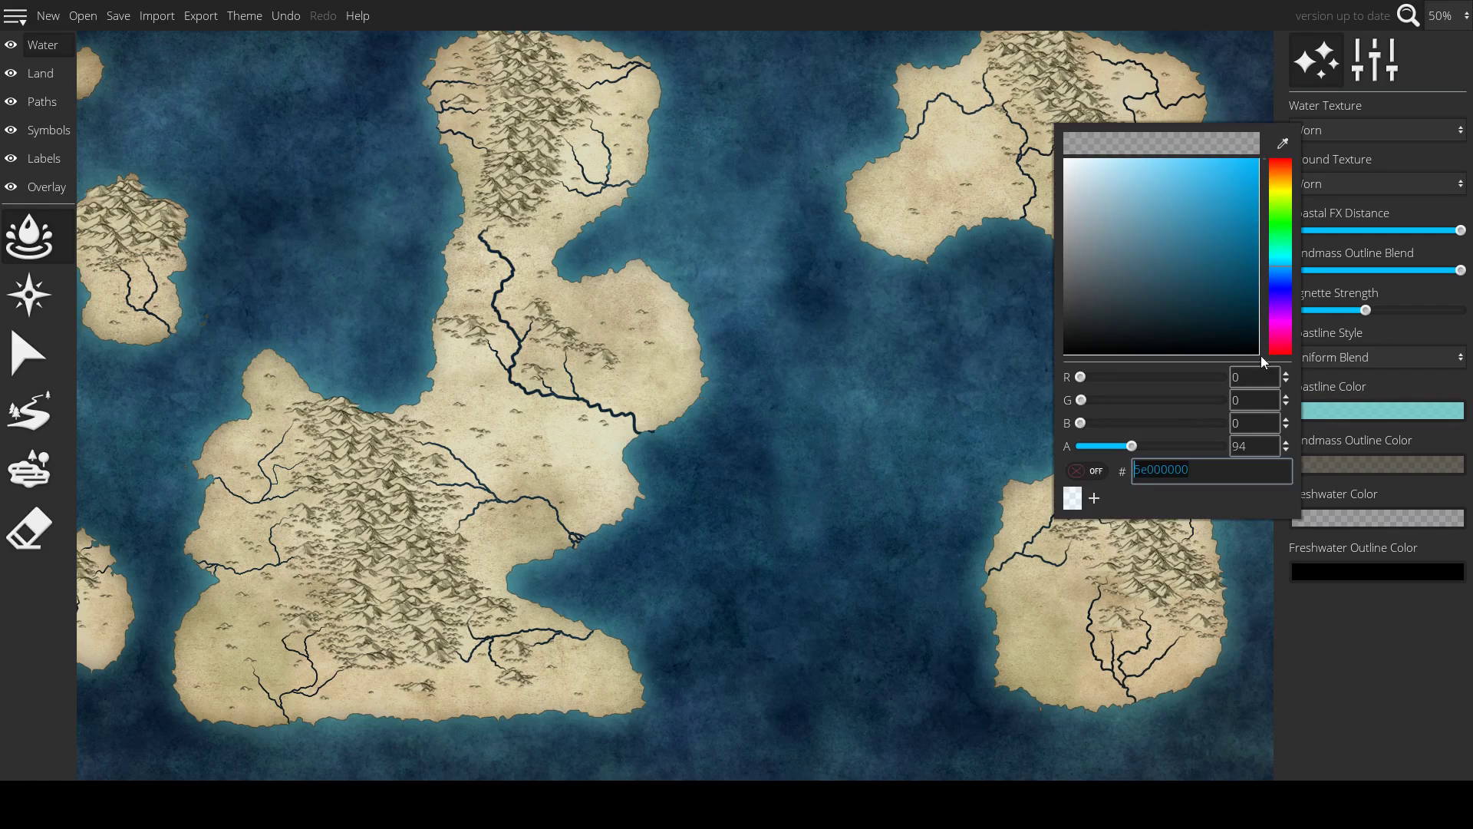
drag(1265, 362, 1069, 162)
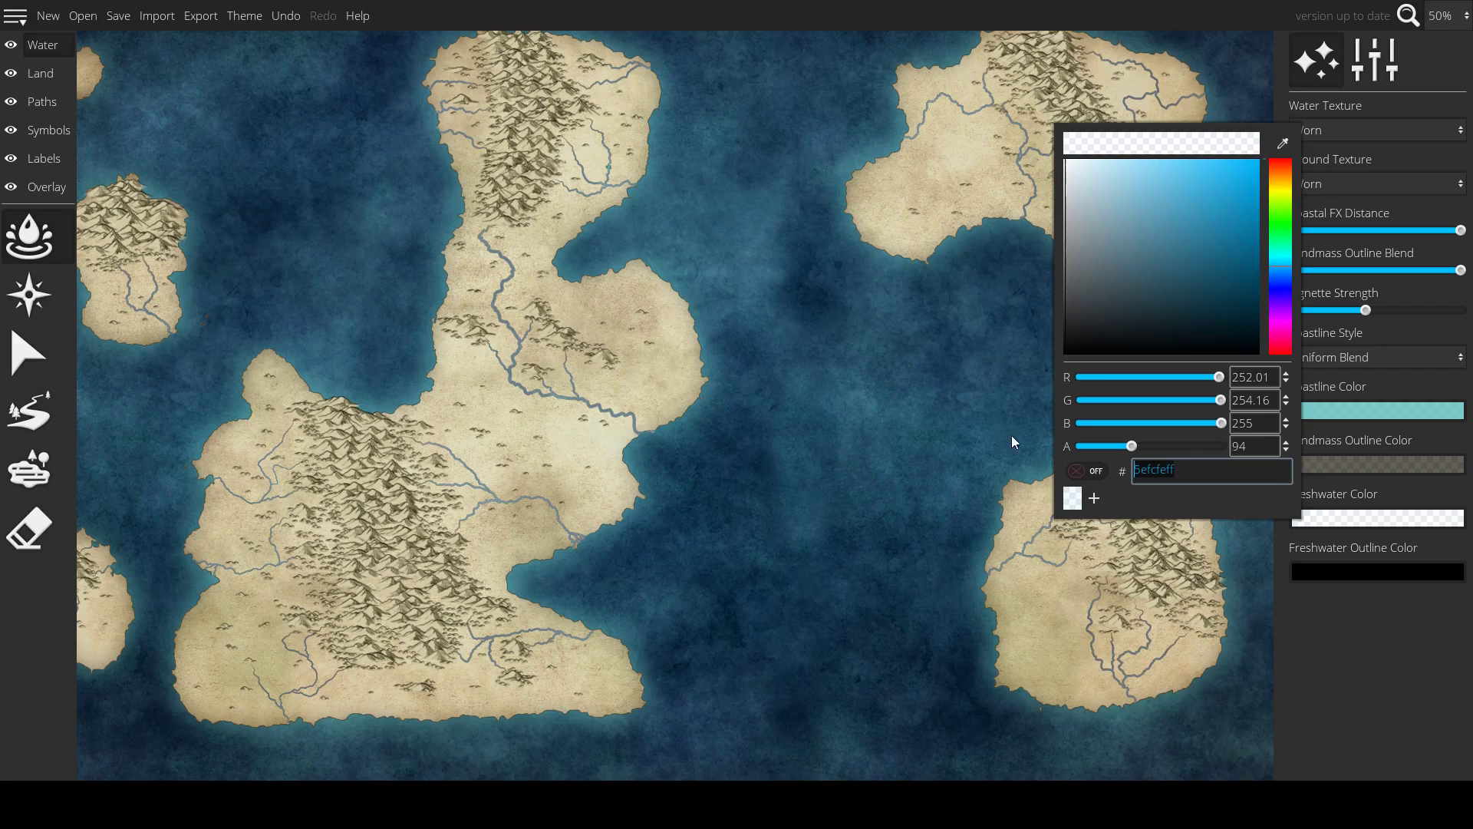
click(1290, 682)
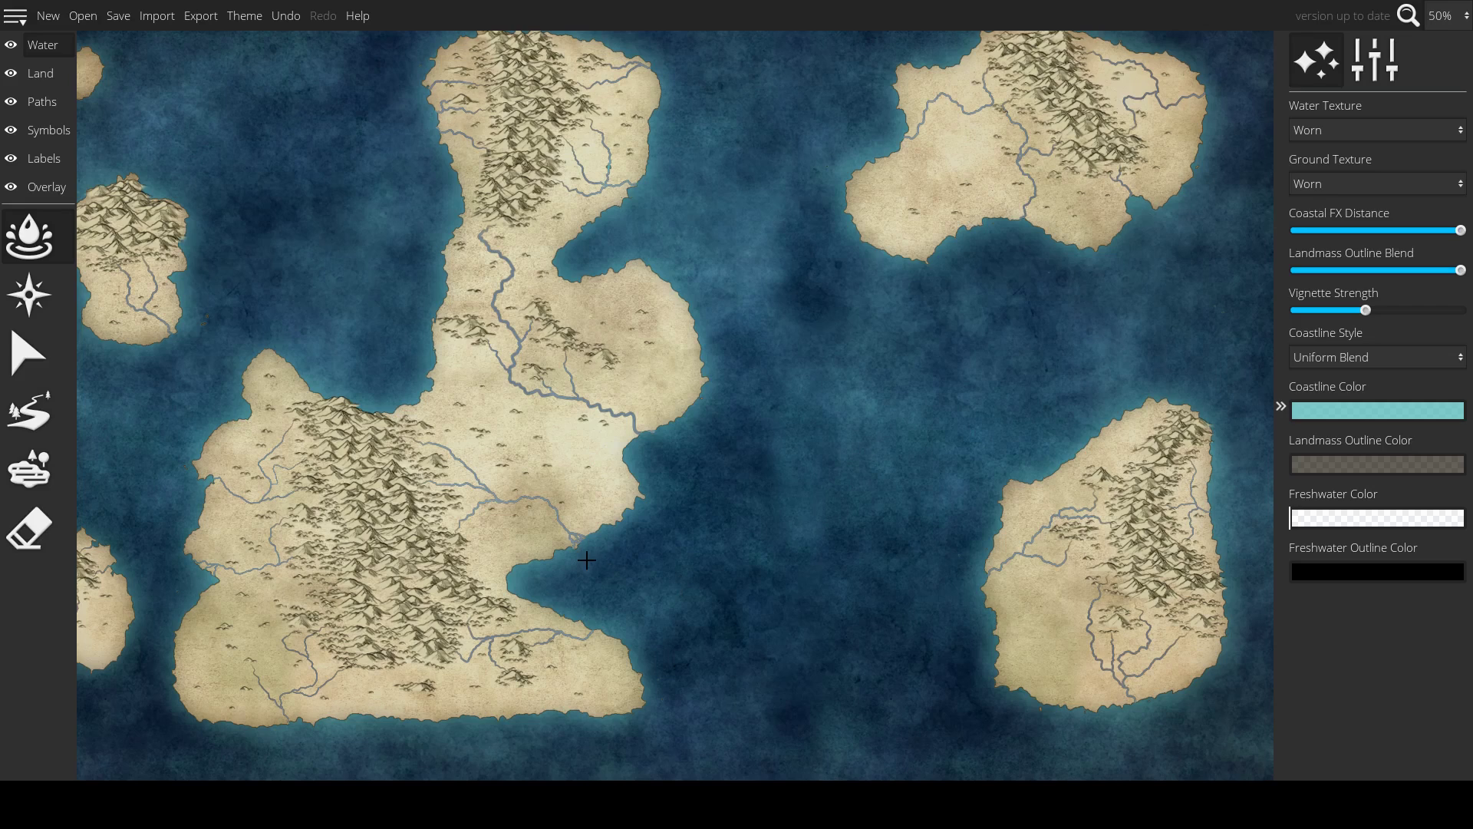
- Switch to land editing and examine the water and river colors across the whole map
drag(587, 560, 658, 582)
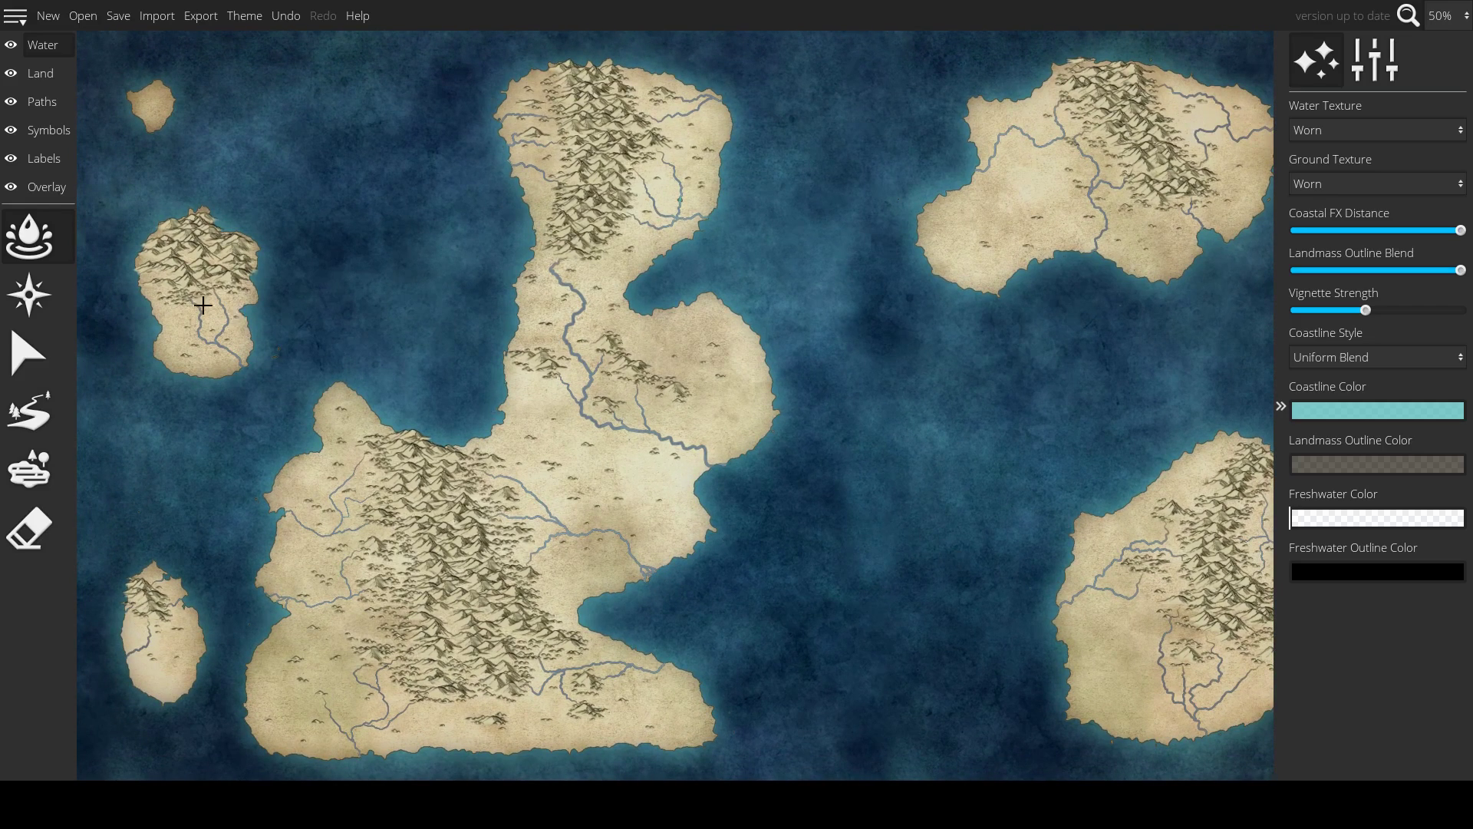
click(68, 329)
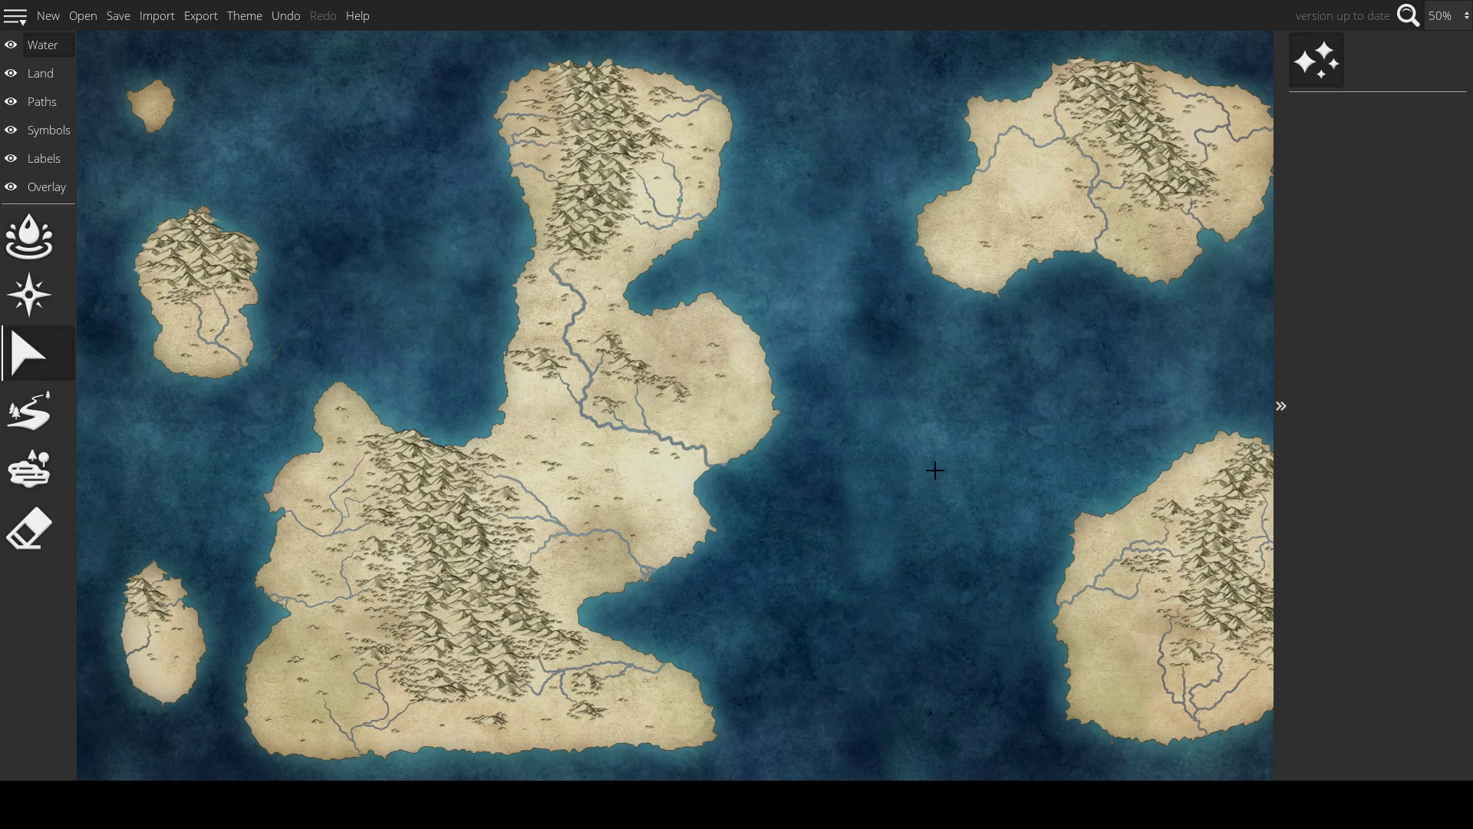
click(41, 73)
scroll(342, 264, down, 2)
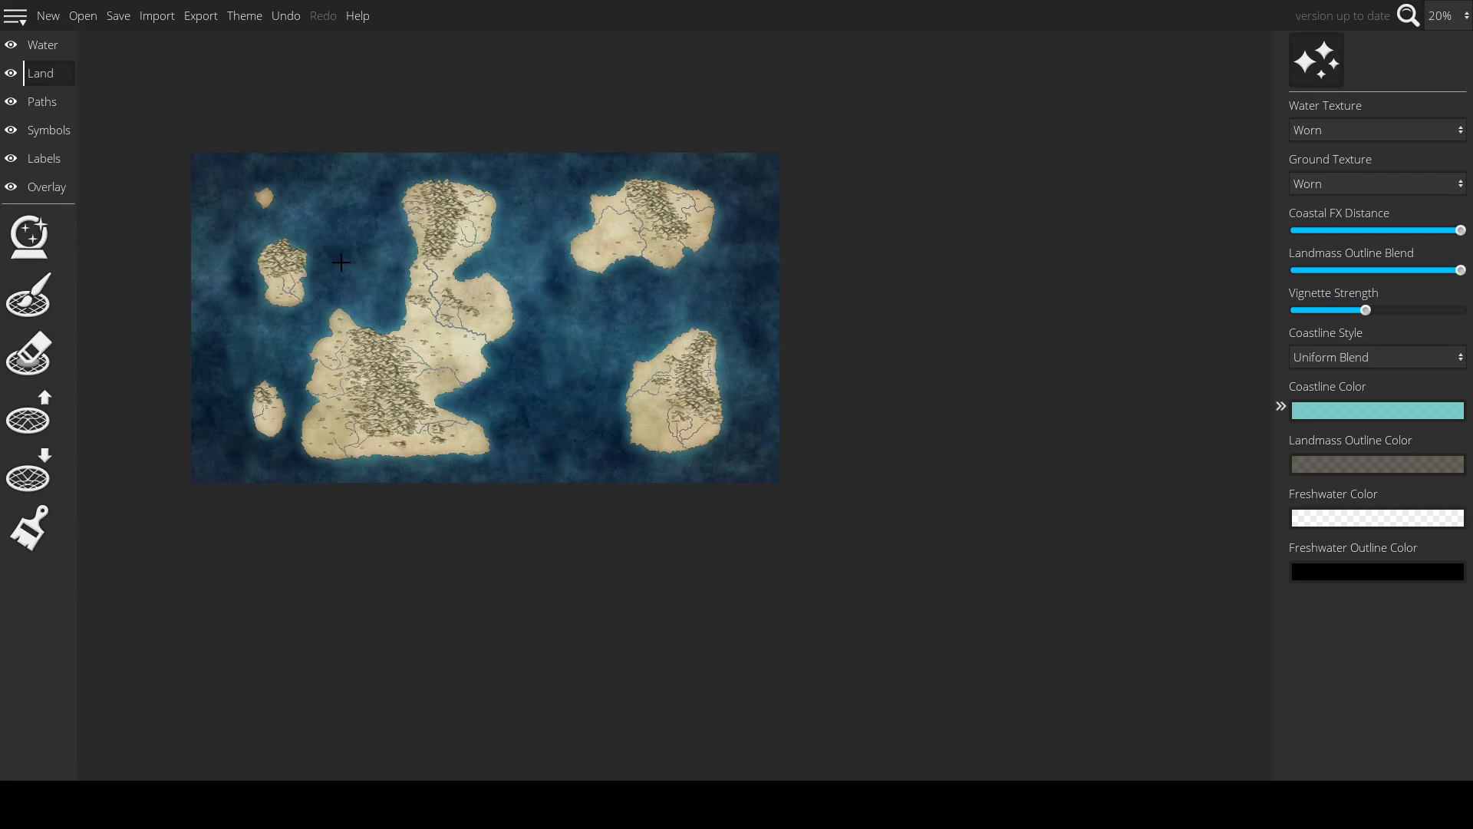
scroll(342, 263, up, 2)
drag(453, 378, 399, 383)
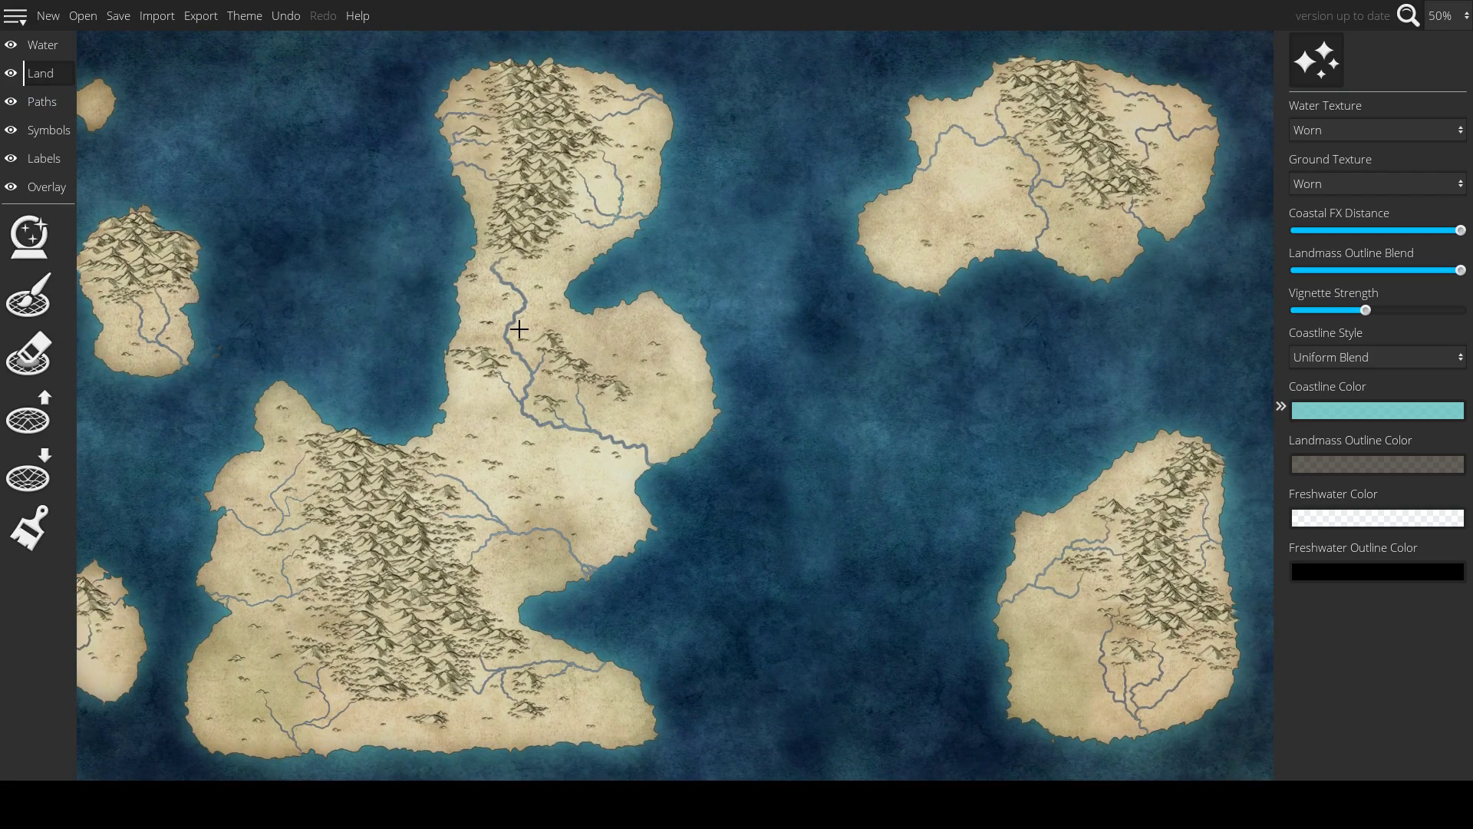
scroll(519, 329, up, 1)
scroll(523, 336, down, 2)
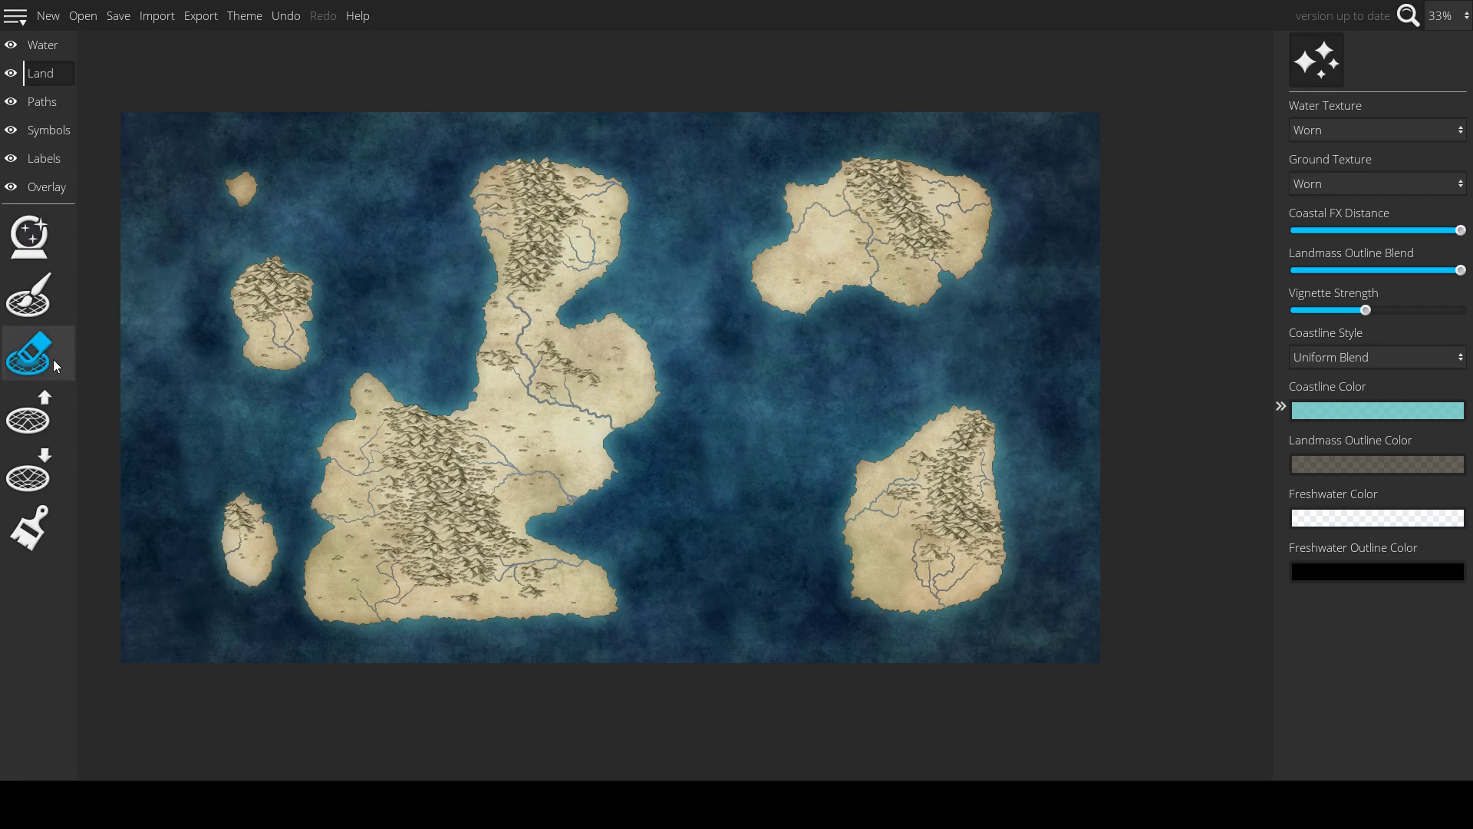
click(34, 314)
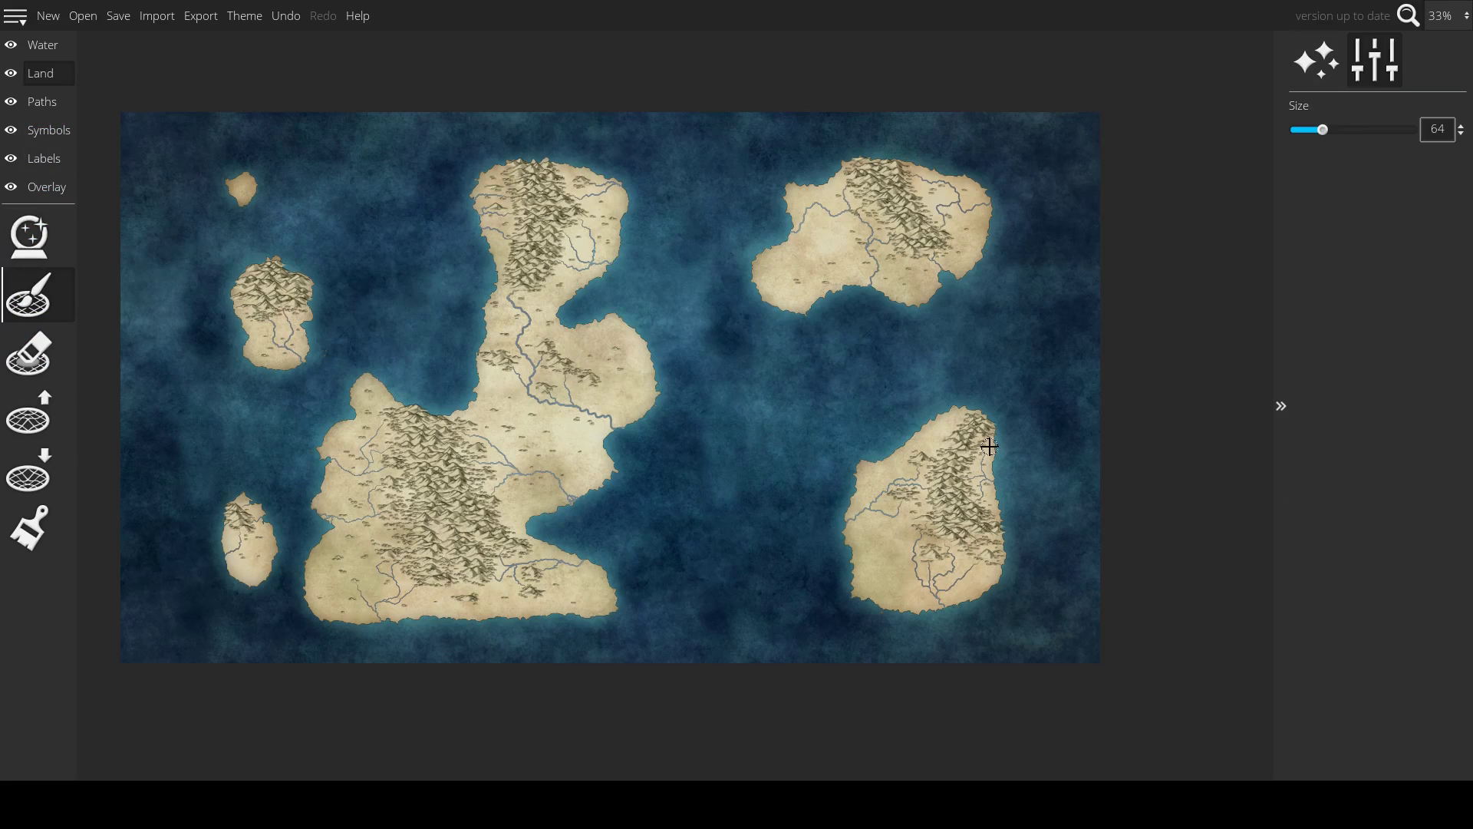
click(1327, 83)
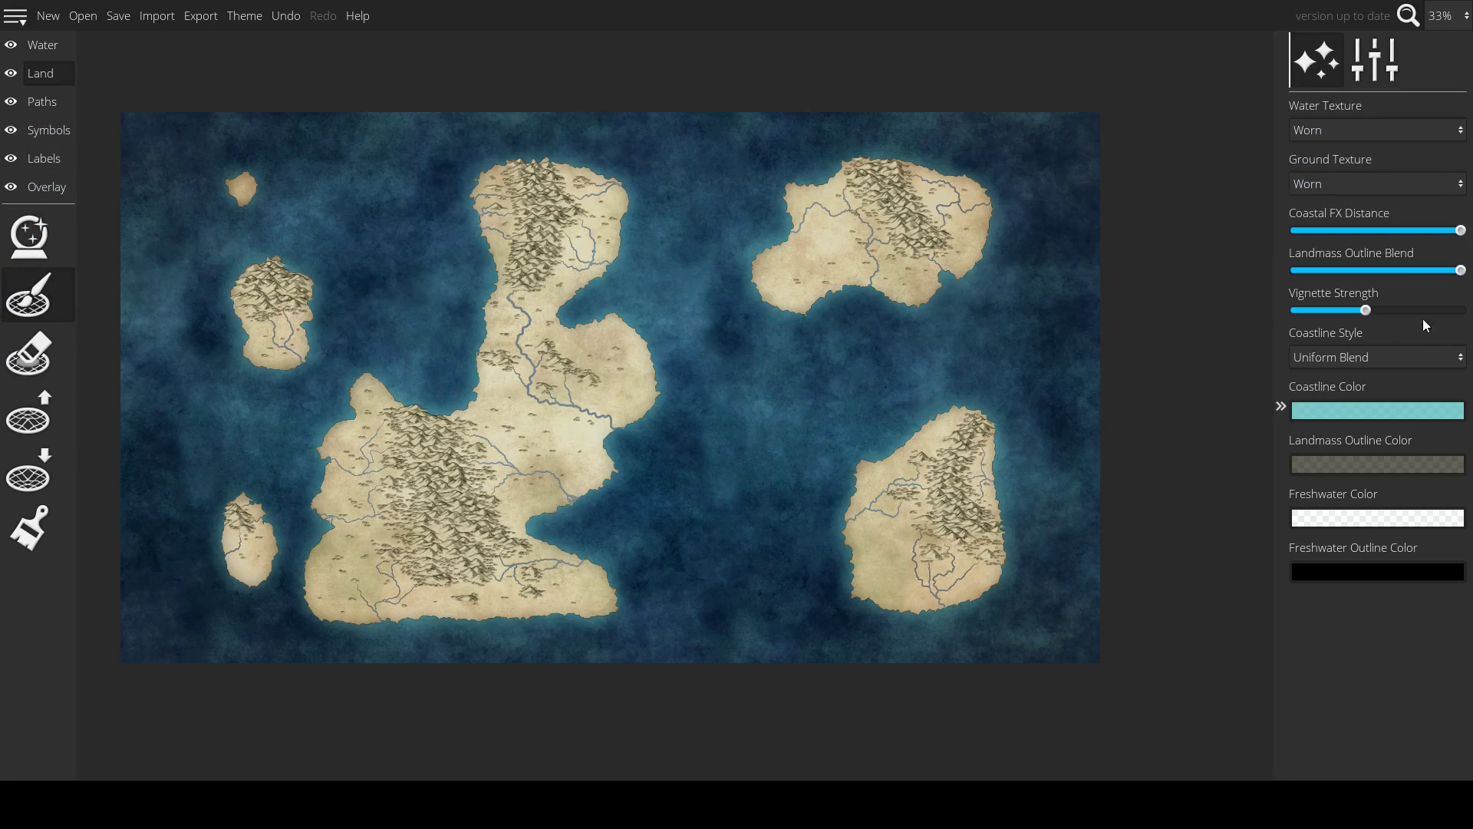
click(18, 346)
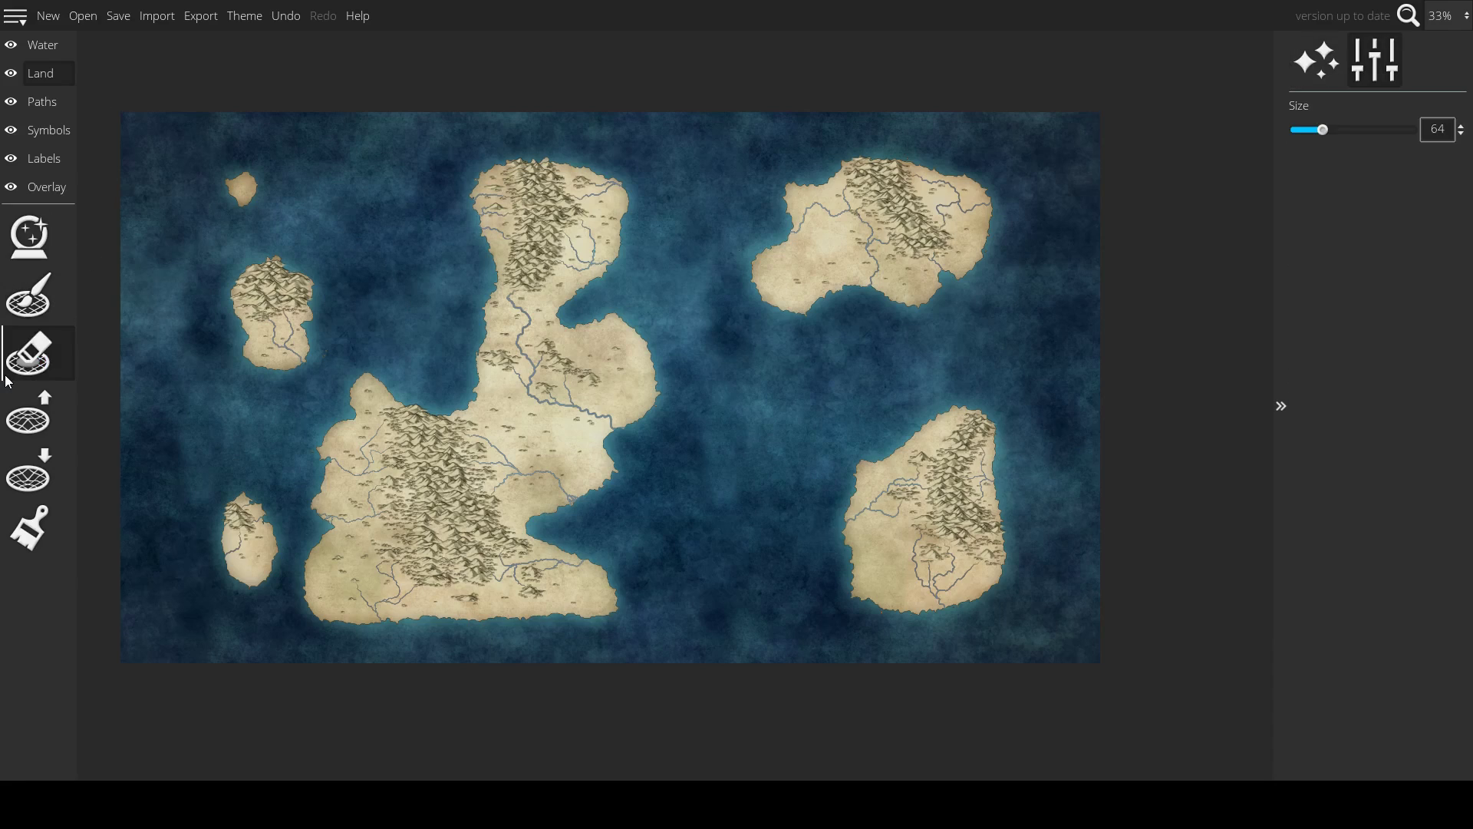
click(16, 412)
- Try painting the large western continent's eastern lowlands olive green with the soft ground brush at size 128 and opacity 1
click(25, 541)
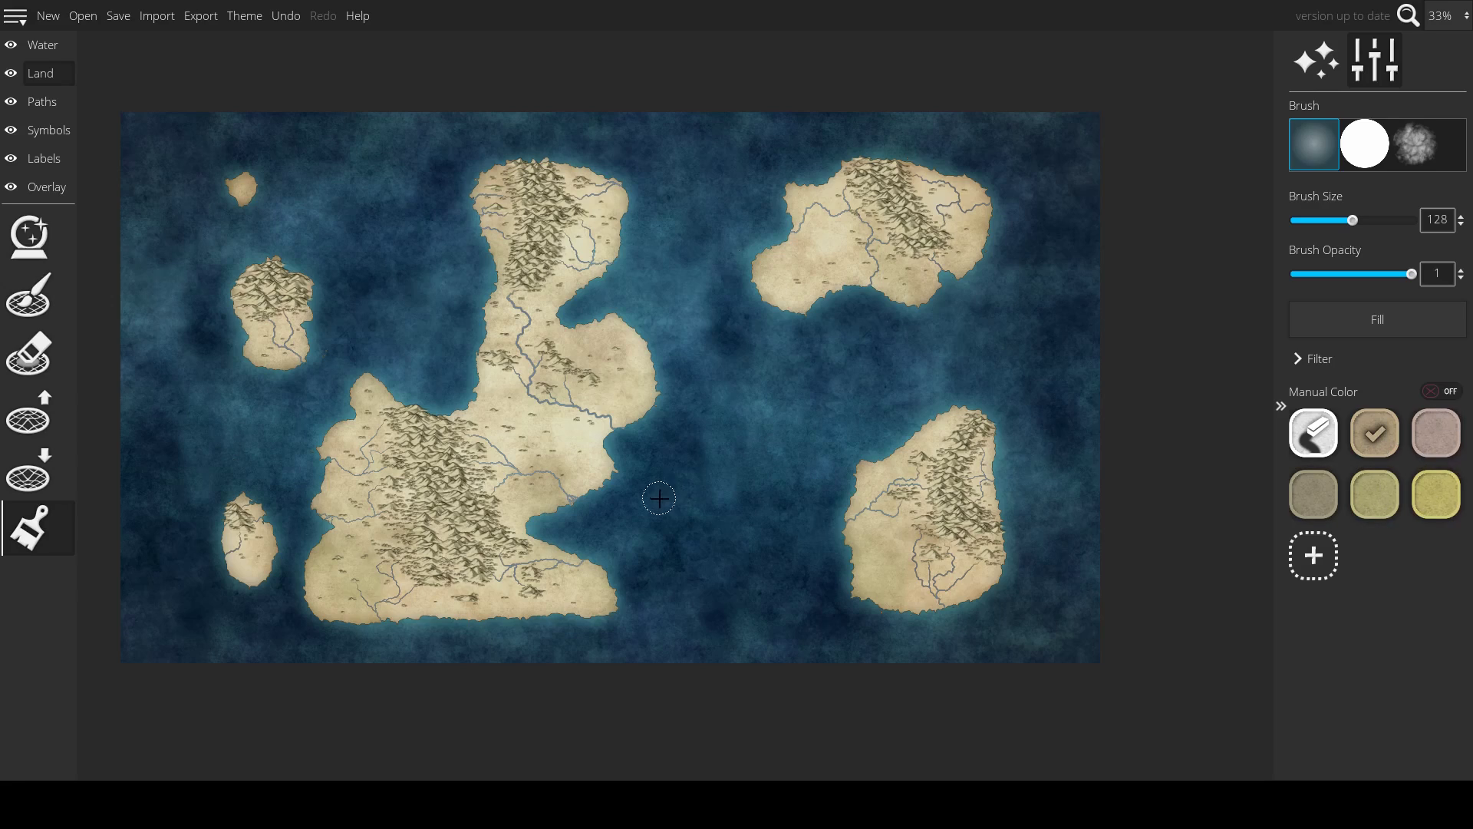
scroll(677, 508, up, 2)
click(484, 437)
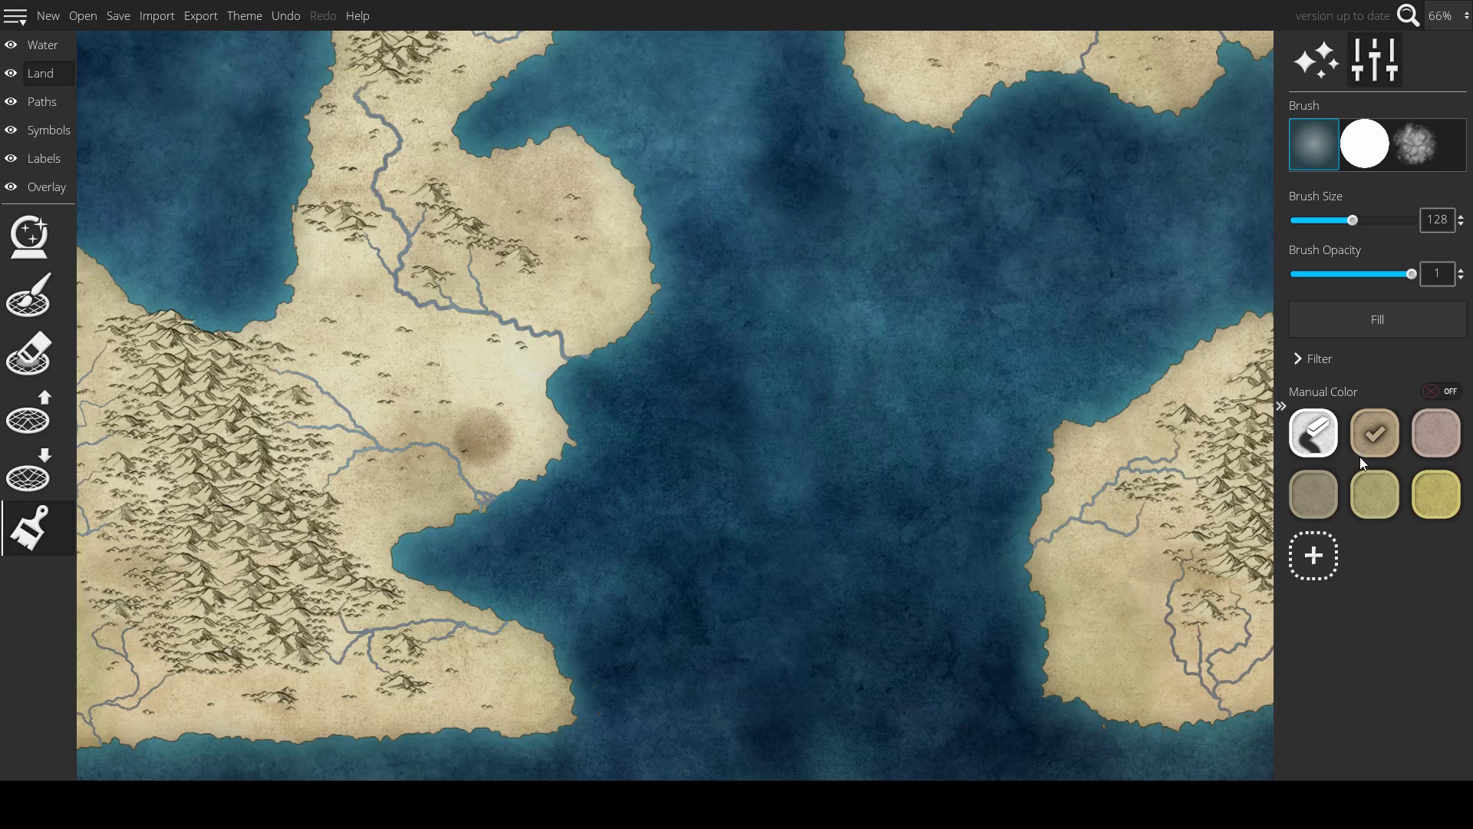
click(1375, 495)
mouse_move(539, 398)
mouse_down()
mouse_move(480, 462)
mouse_move(459, 421)
mouse_move(575, 445)
mouse_move(448, 435)
mouse_move(503, 471)
mouse_move(453, 480)
mouse_move(534, 381)
mouse_move(469, 399)
mouse_move(506, 452)
mouse_move(456, 438)
mouse_move(510, 412)
mouse_move(517, 336)
mouse_move(438, 422)
mouse_move(649, 367)
mouse_move(615, 306)
mouse_move(601, 305)
mouse_move(601, 332)
mouse_move(518, 270)
mouse_move(497, 318)
mouse_move(620, 241)
mouse_move(526, 229)
mouse_move(472, 189)
mouse_move(345, 180)
mouse_move(330, 154)
mouse_move(668, 227)
mouse_move(617, 177)
mouse_move(495, 152)
mouse_move(536, 146)
mouse_move(554, 319)
mouse_move(615, 335)
mouse_move(578, 383)
mouse_move(380, 320)
mouse_move(492, 455)
mouse_move(382, 410)
mouse_move(311, 313)
mouse_move(337, 388)
mouse_move(451, 510)
mouse_move(327, 420)
mouse_move(323, 359)
mouse_move(288, 307)
mouse_move(415, 497)
mouse_move(414, 545)
mouse_move(349, 495)
mouse_move(374, 553)
mouse_move(290, 360)
mouse_up()
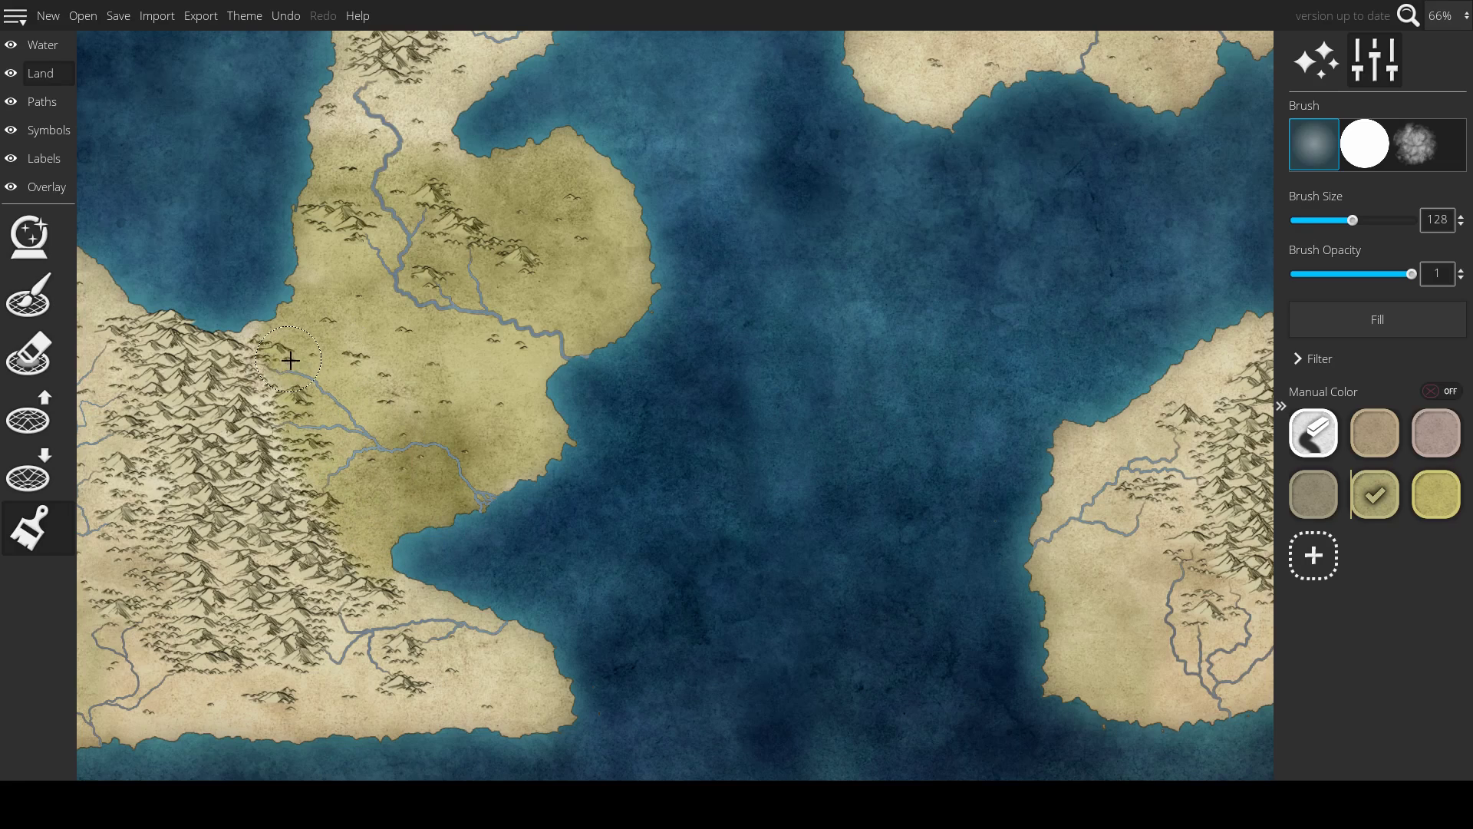
- Undo the ground painting on the large western continent and the recent freshwater color changes
key(ctrl+z)
key(ctrl+z)
key(ctrl+z)
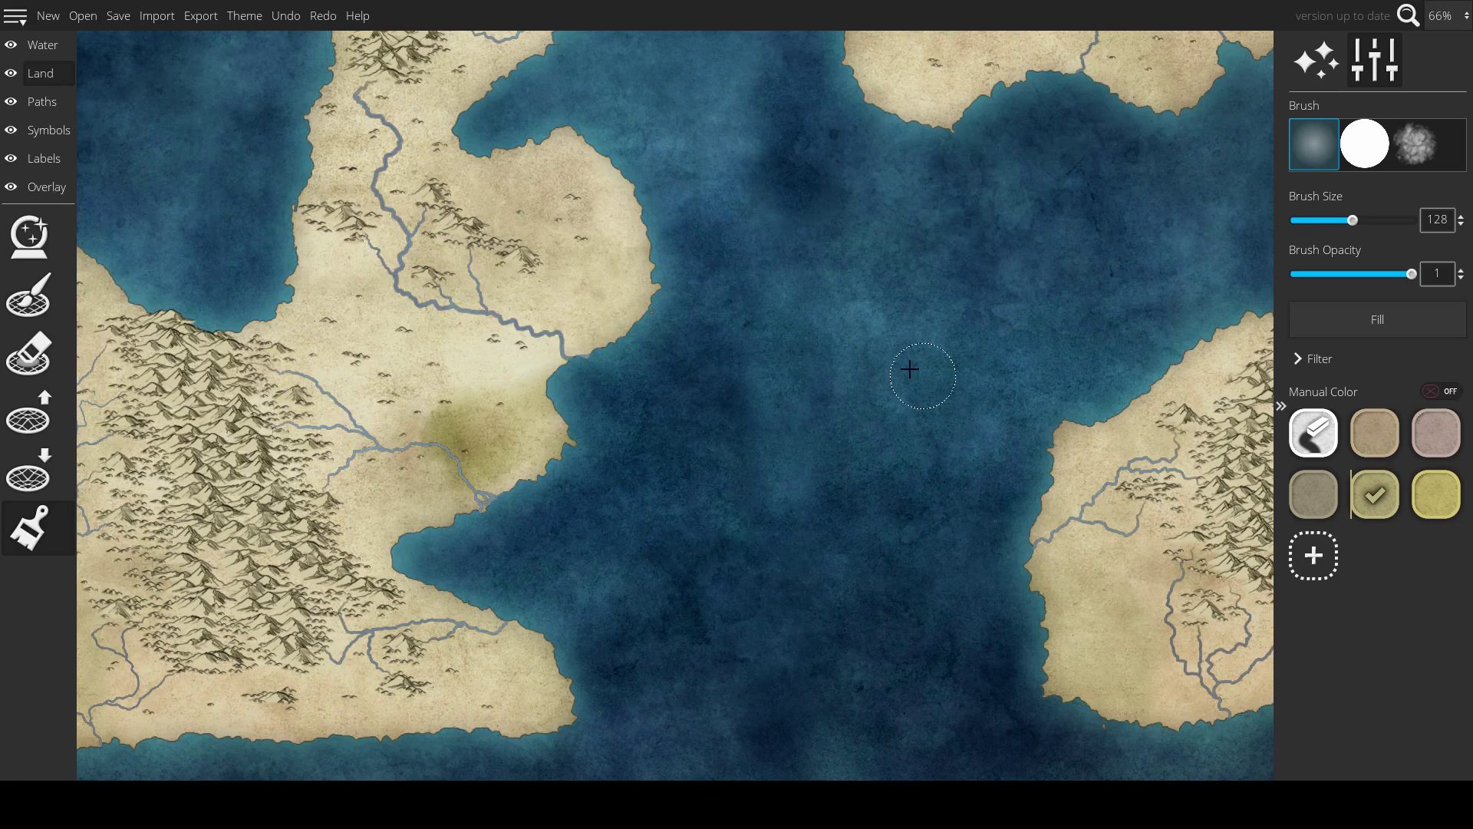
key(ctrl+z)
key(ctrl+z)
key(ctrl+z)
key(ctrl+z)
key(ctrl+z)
key(ctrl+z)
key(ctrl+z)
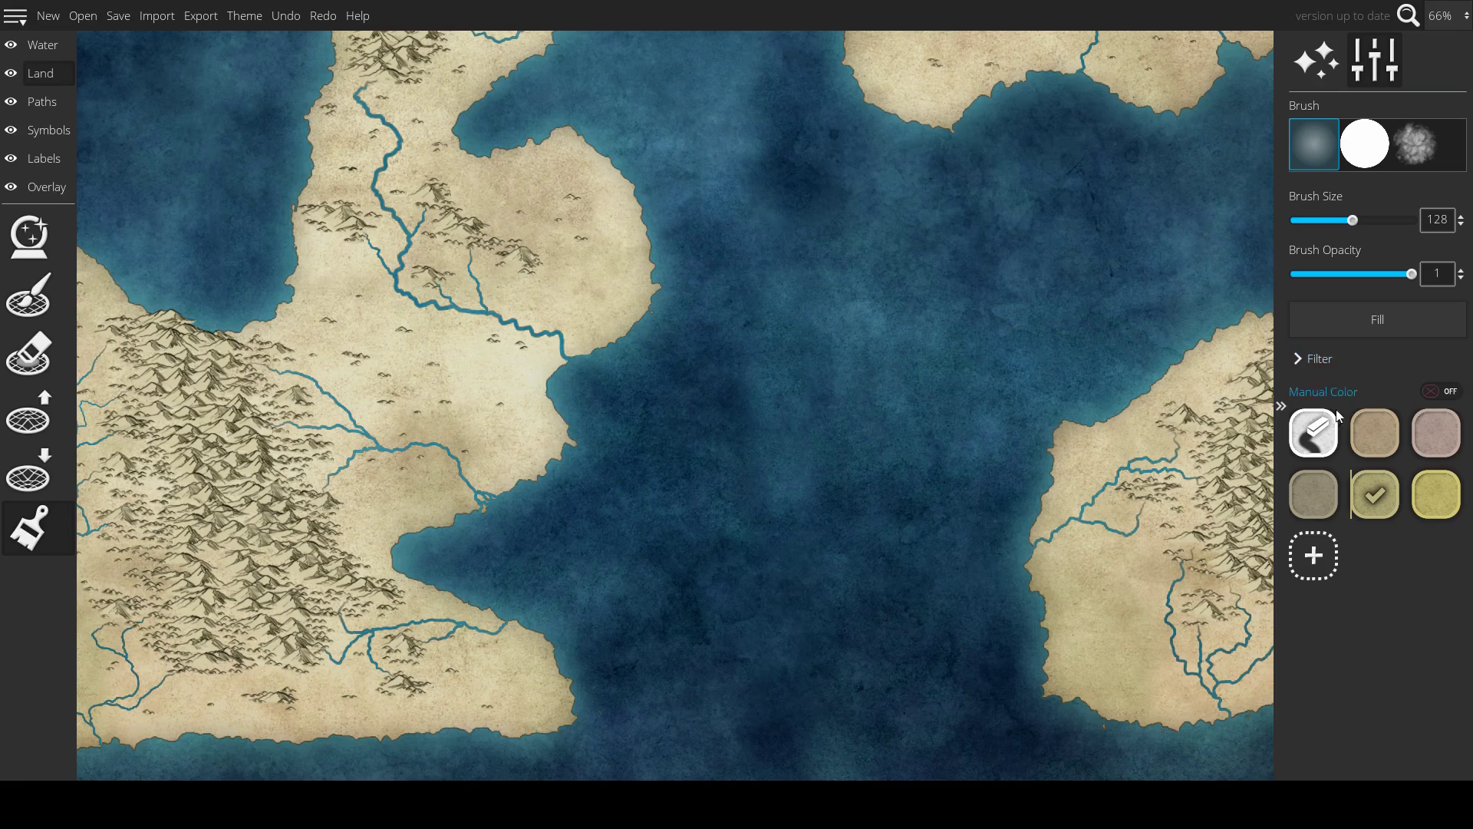
- Restrict the land color brush to Ground only, excluding symbols, trees and mountains, and leave manual color off
click(1433, 392)
click(1440, 393)
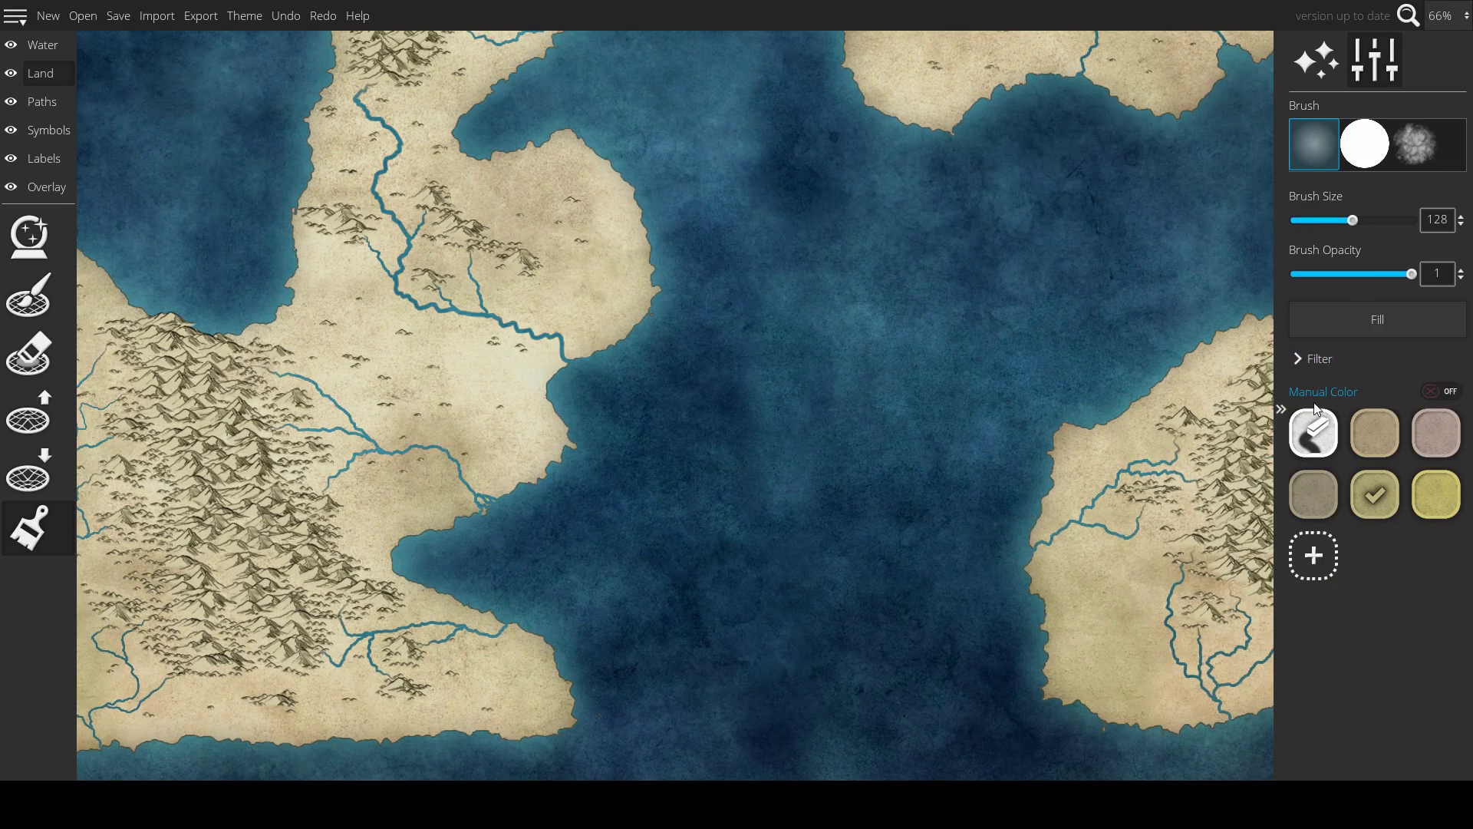
click(1313, 361)
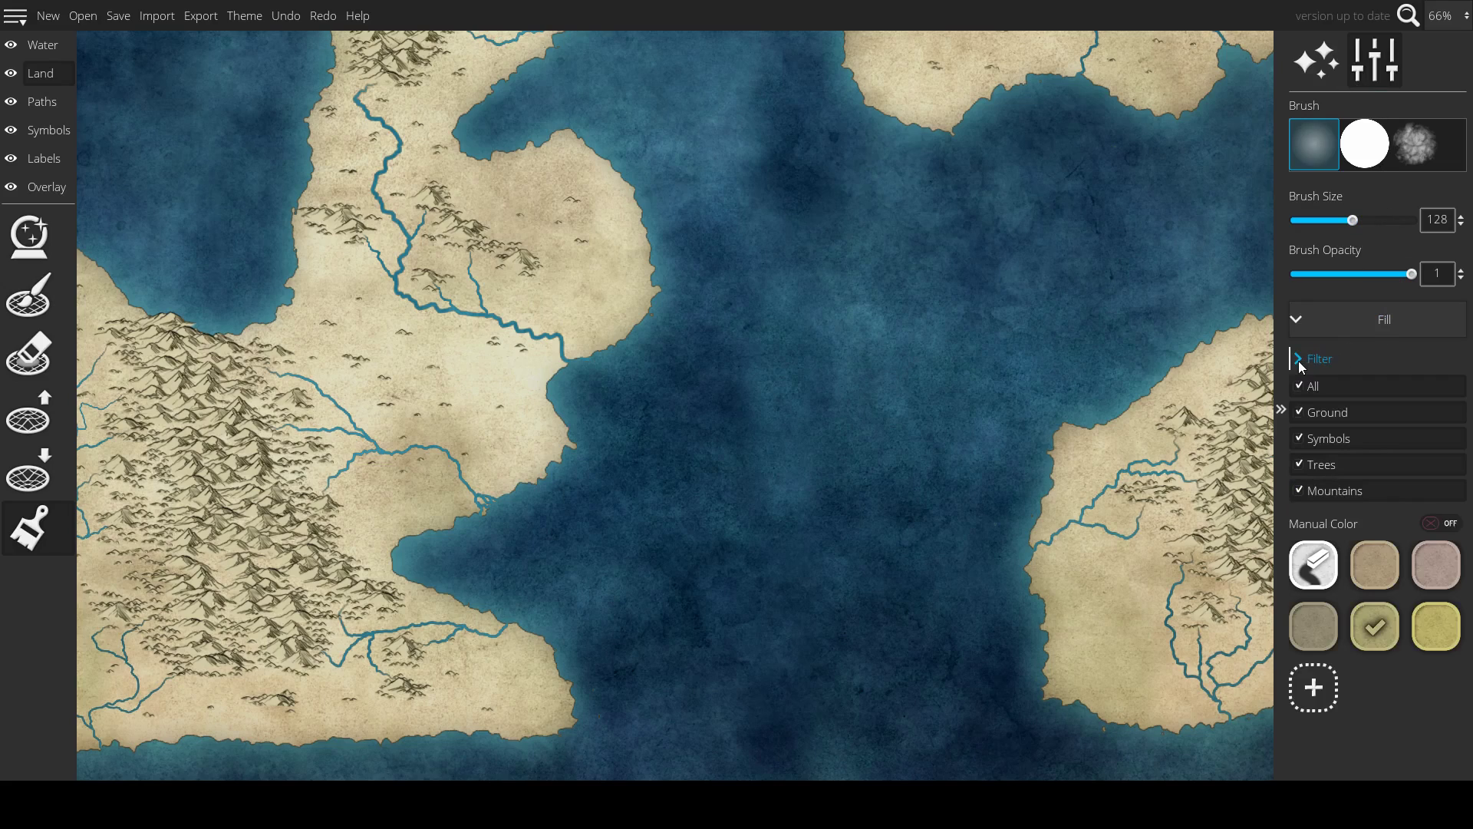
click(1300, 464)
click(1299, 490)
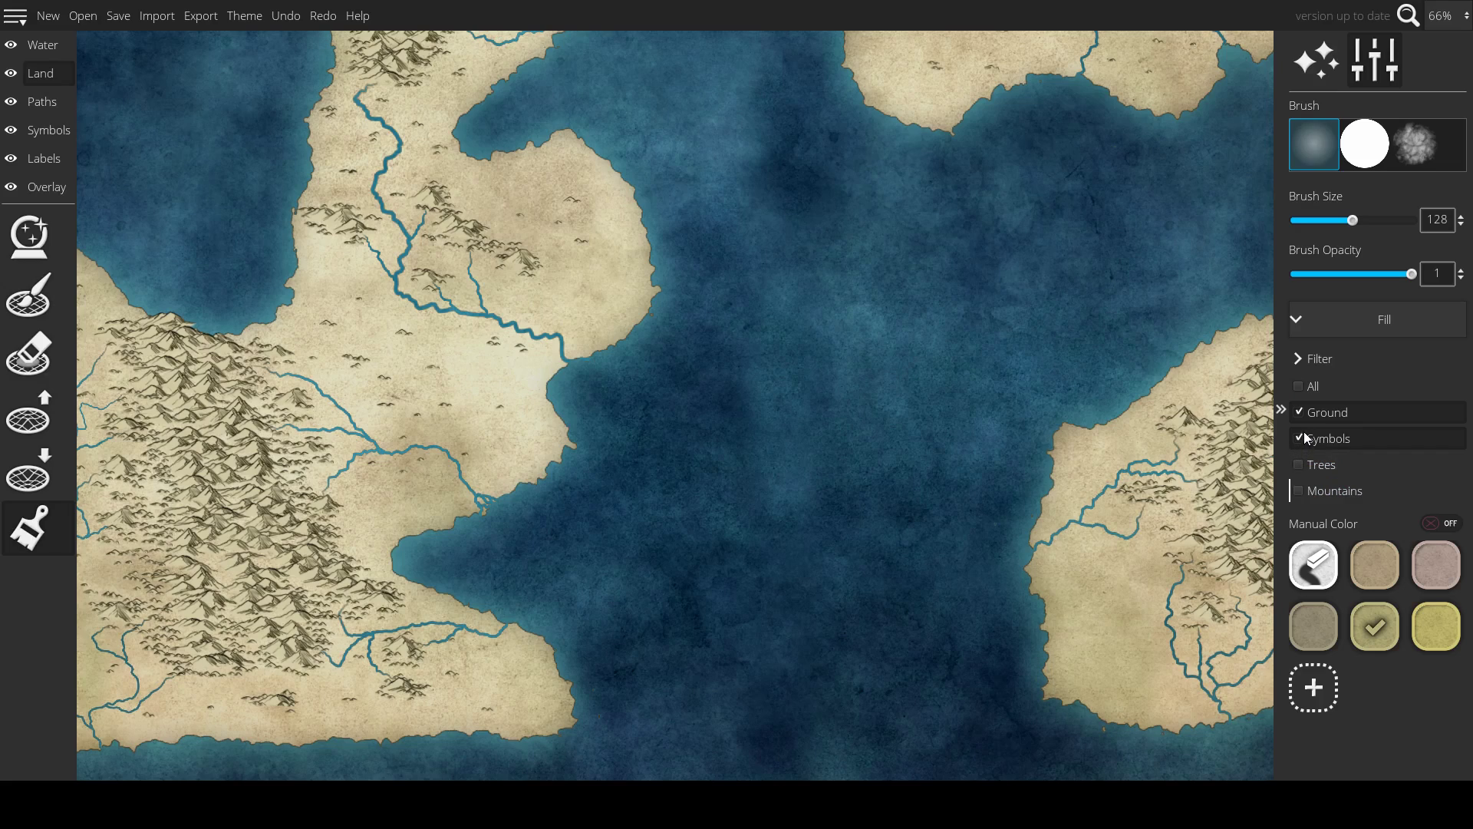
click(1299, 437)
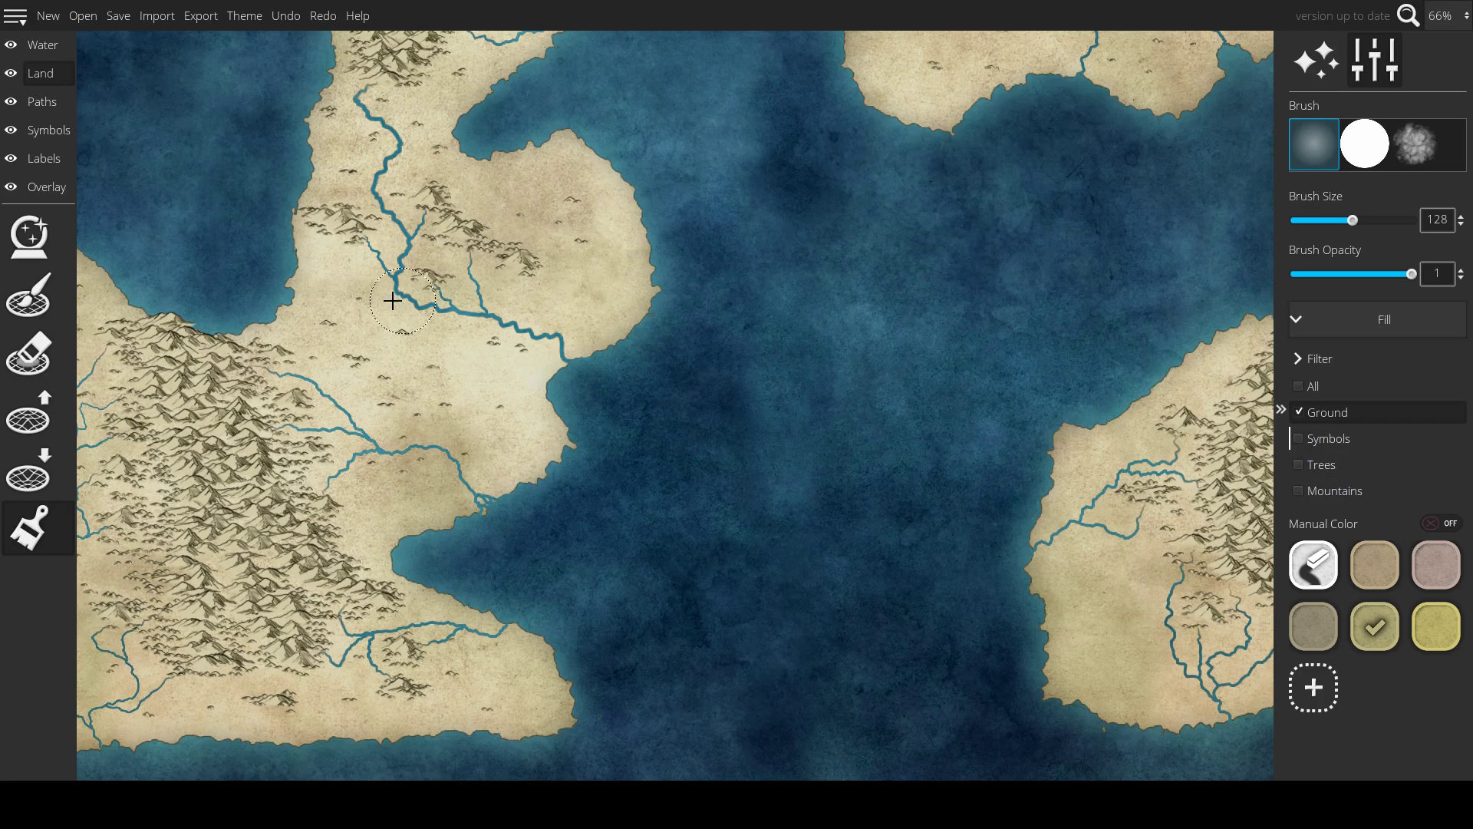
- Paint the large western continent's central-eastern lowlands olive green with the soft ground brush at size 128 and opacity 1
mouse_move(512, 415)
mouse_down()
mouse_move(579, 458)
mouse_move(463, 468)
mouse_move(408, 434)
mouse_move(429, 476)
mouse_move(355, 384)
mouse_move(305, 427)
mouse_move(261, 341)
mouse_move(272, 407)
mouse_move(315, 476)
mouse_move(412, 587)
mouse_move(437, 510)
mouse_move(441, 376)
mouse_up()
mouse_move(323, 291)
mouse_down()
mouse_move(514, 382)
mouse_move(370, 299)
mouse_move(544, 390)
mouse_move(545, 332)
mouse_move(355, 255)
mouse_move(641, 374)
mouse_move(548, 287)
mouse_move(390, 250)
mouse_move(328, 218)
mouse_move(284, 237)
mouse_move(380, 213)
mouse_move(509, 286)
mouse_move(433, 223)
mouse_up()
scroll(468, 307, up, 5)
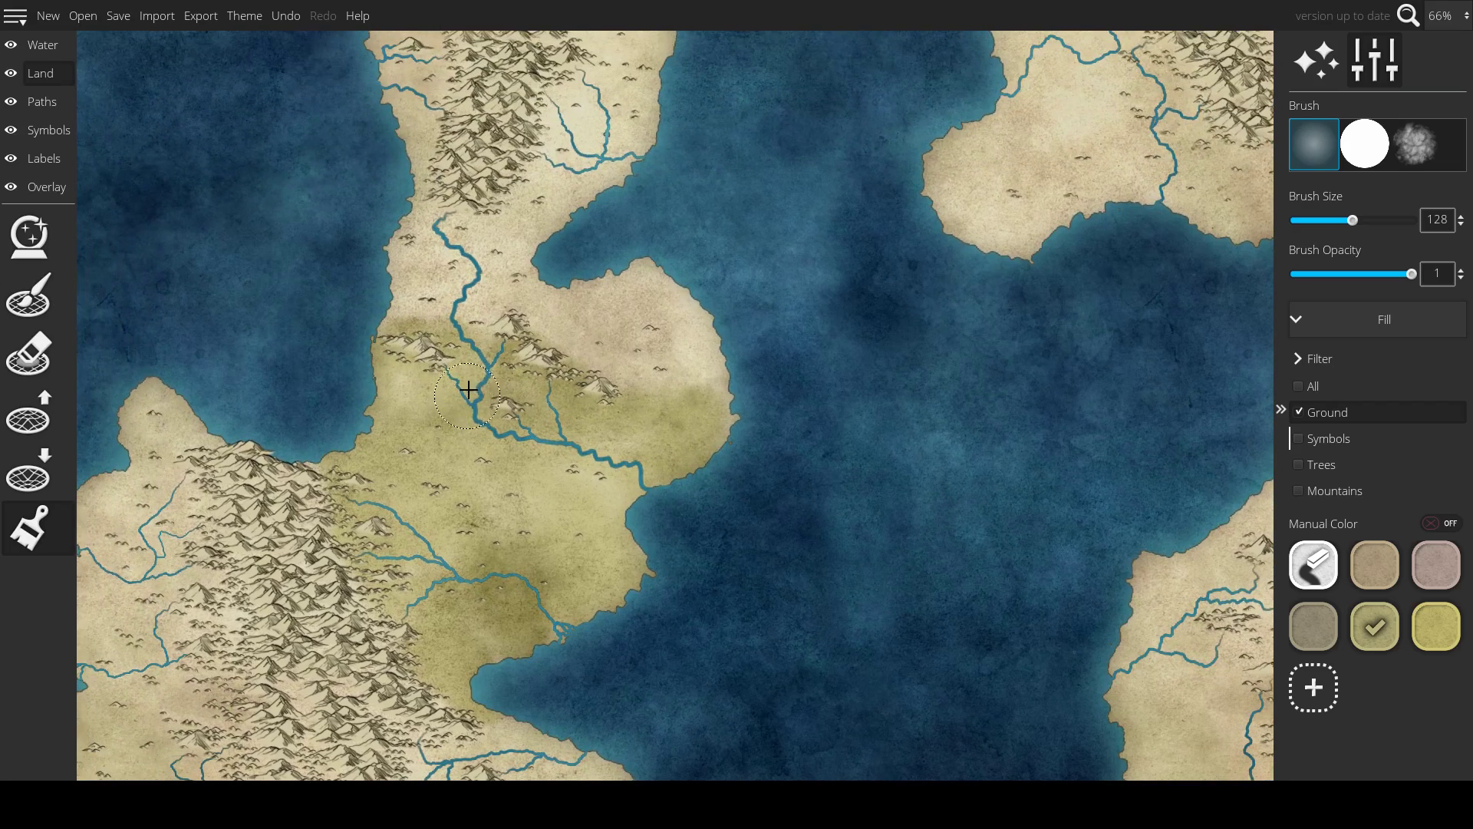
- Reduce the soft ground brush to size 72 and extend the olive green along the central river to its northern source
scroll(478, 336, down, 8)
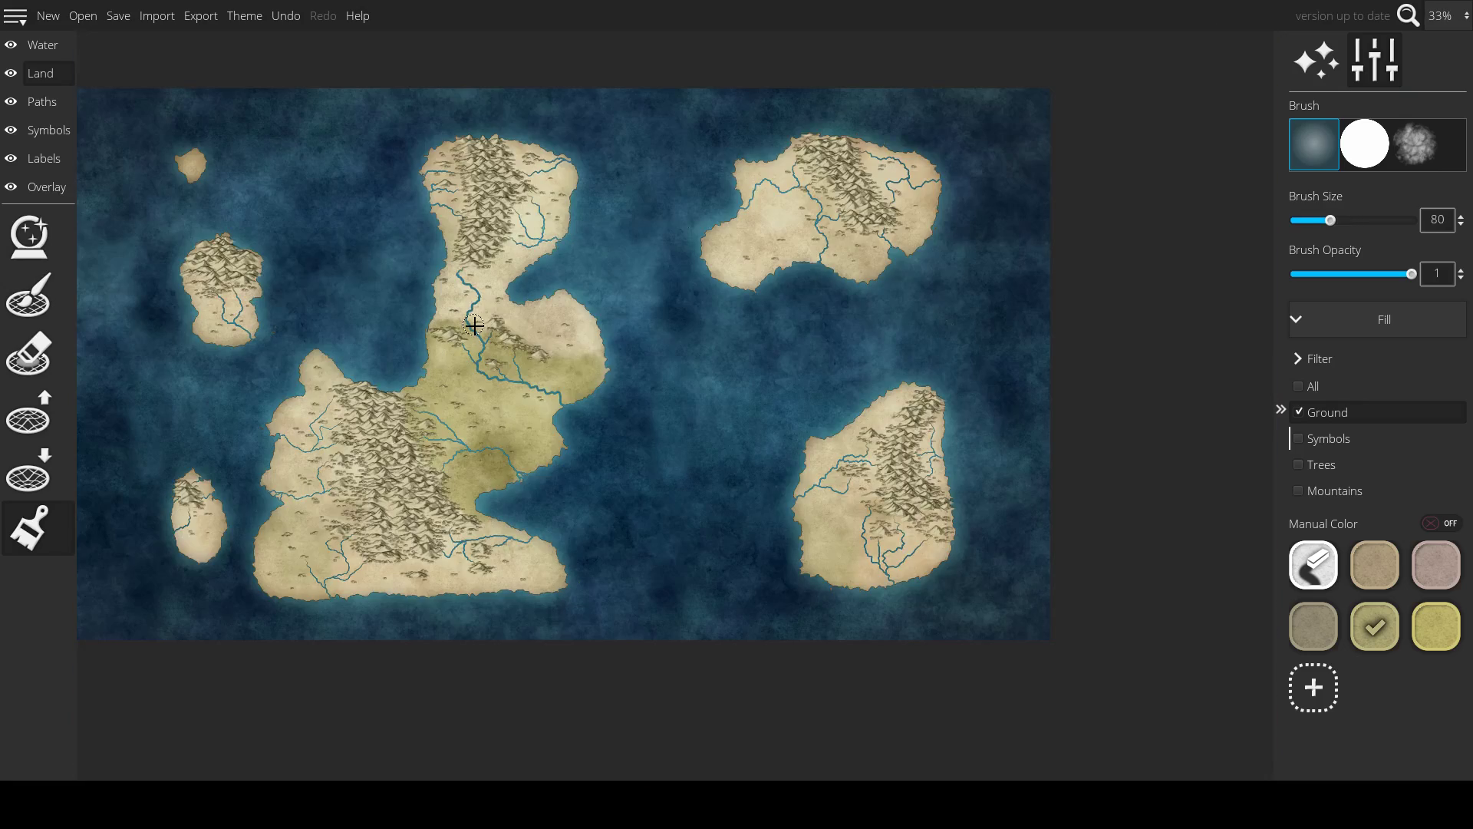
drag(472, 326, 526, 418)
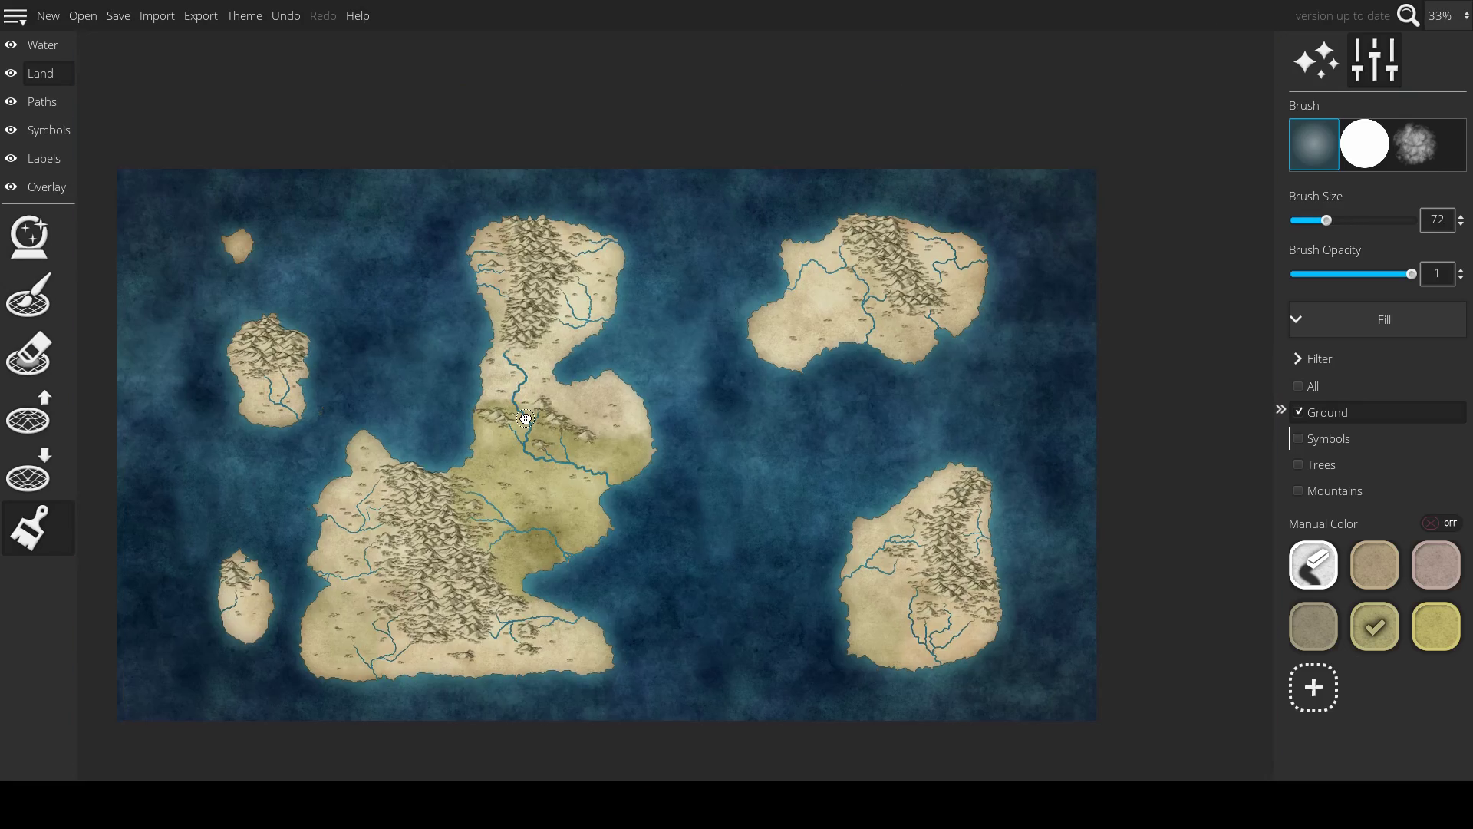
scroll(526, 418, up, 2)
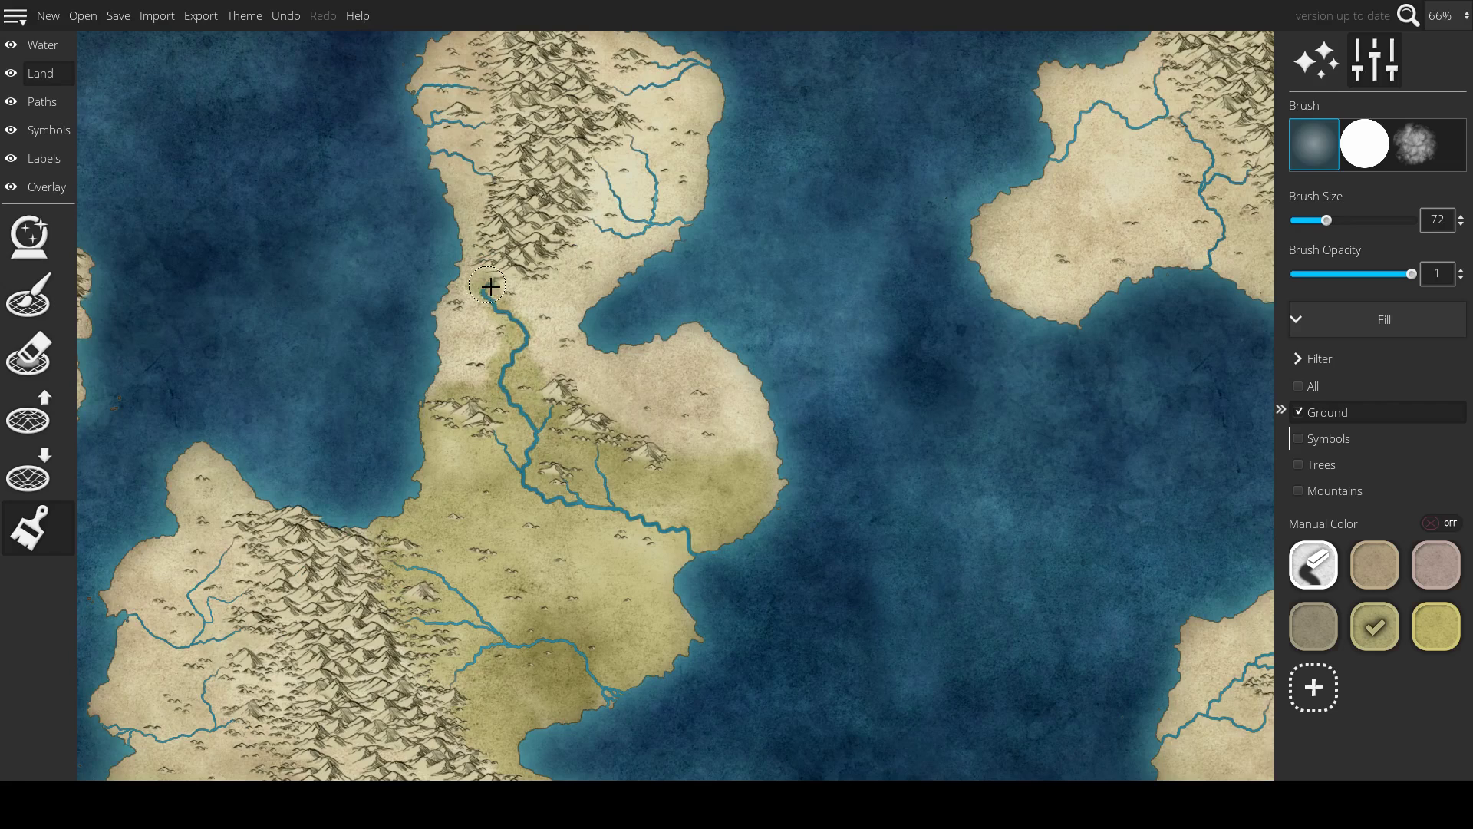
mouse_move(491, 287)
mouse_down()
mouse_move(520, 328)
mouse_move(472, 293)
mouse_move(481, 371)
mouse_move(483, 272)
mouse_move(479, 329)
mouse_move(454, 303)
mouse_up()
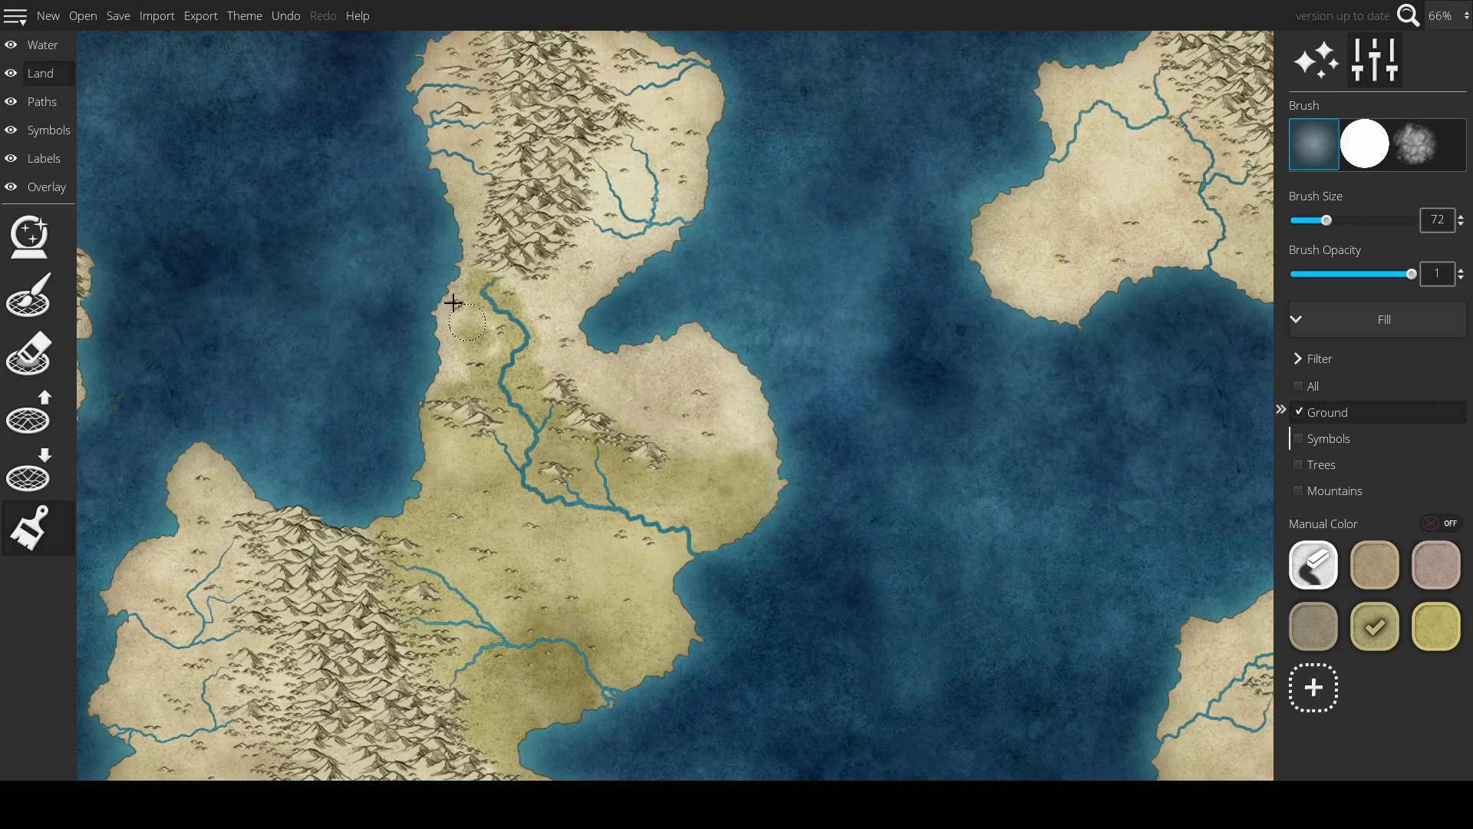
- Enlarge the soft brush to size 132 and paint the continent's narrow neck, northwestern coast and eastern peninsula olive green
key(bracketright)
key(bracketright)
key(bracketright)
key(bracketright)
key(bracketright)
key(bracketright)
key(bracketright)
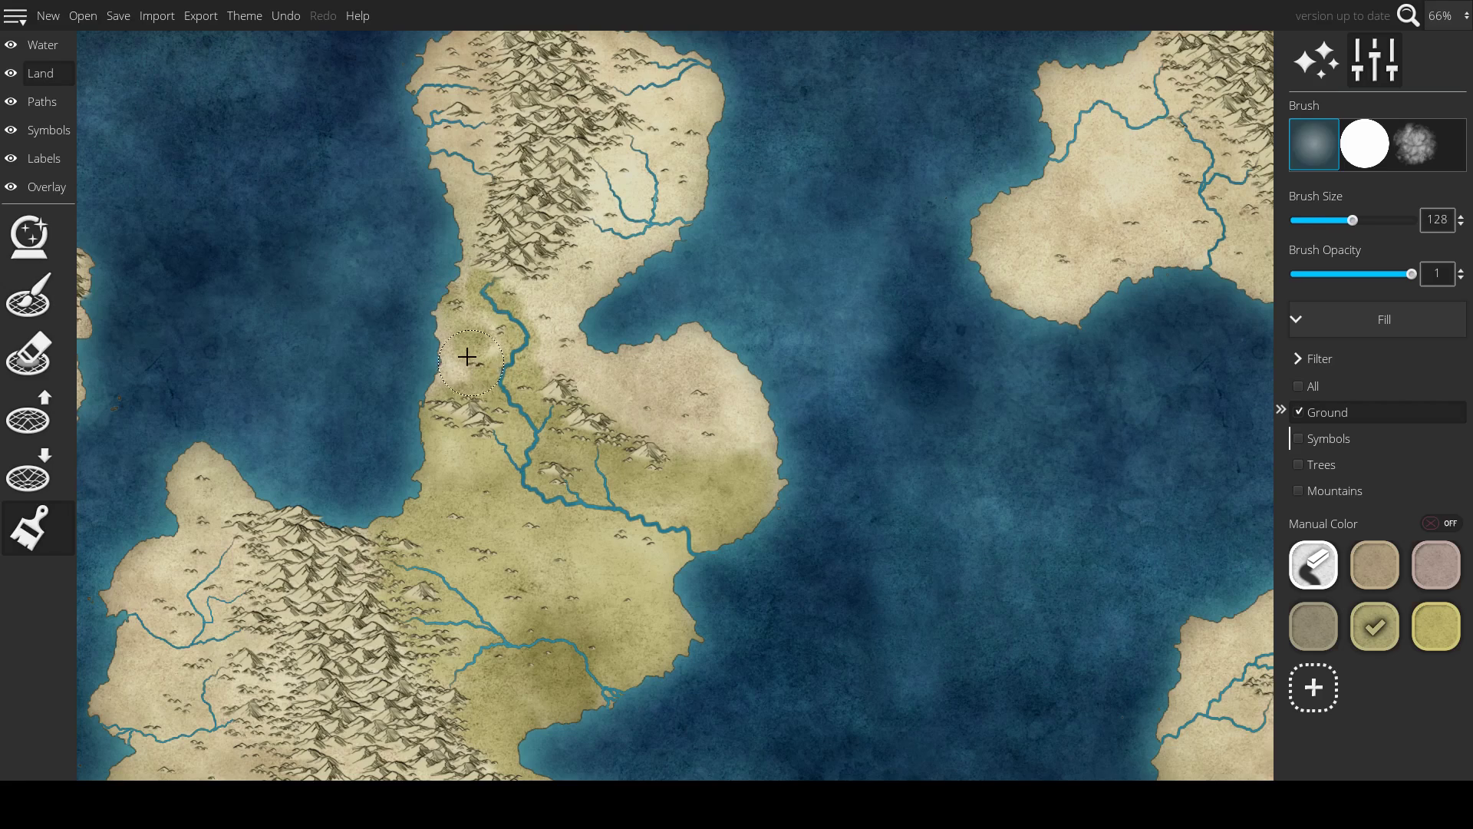
key(bracketright)
mouse_move(468, 357)
mouse_down()
mouse_move(443, 338)
mouse_move(485, 343)
mouse_move(487, 357)
mouse_move(478, 325)
mouse_move(583, 373)
mouse_move(619, 424)
mouse_move(526, 379)
mouse_move(757, 465)
mouse_move(592, 376)
mouse_move(759, 424)
mouse_move(629, 350)
mouse_move(752, 388)
mouse_move(708, 354)
mouse_move(617, 348)
mouse_move(471, 284)
mouse_move(547, 445)
mouse_move(506, 395)
mouse_move(519, 270)
mouse_move(499, 182)
mouse_move(501, 281)
mouse_move(472, 186)
mouse_move(477, 161)
mouse_move(515, 154)
mouse_move(551, 411)
mouse_up()
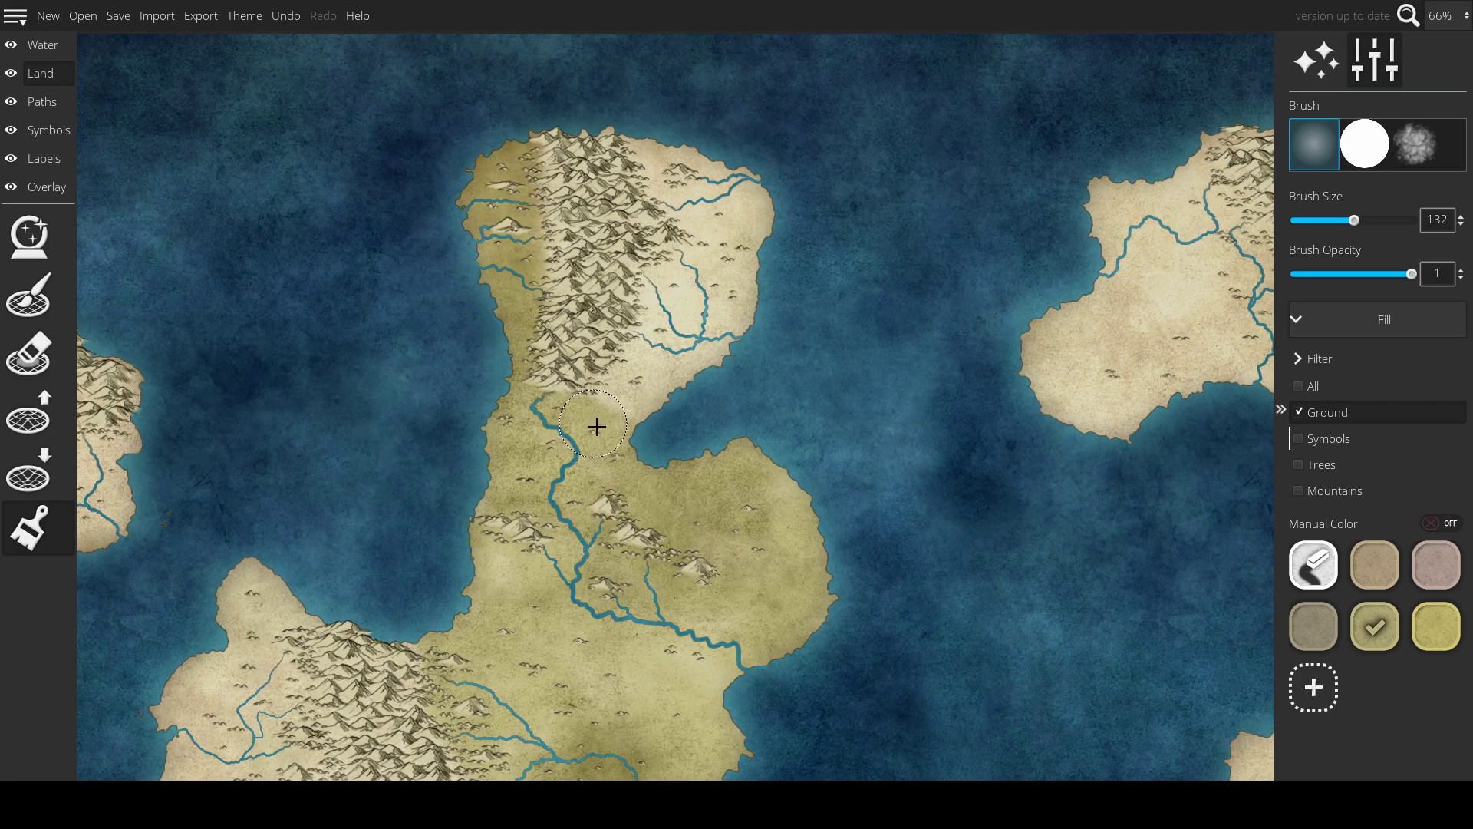
- Switch to the textured brush at size 48 and paint an irregular olive green edge beside the southeastern foothills of the northern mountains
scroll(876, 525, down, 12)
click(1410, 163)
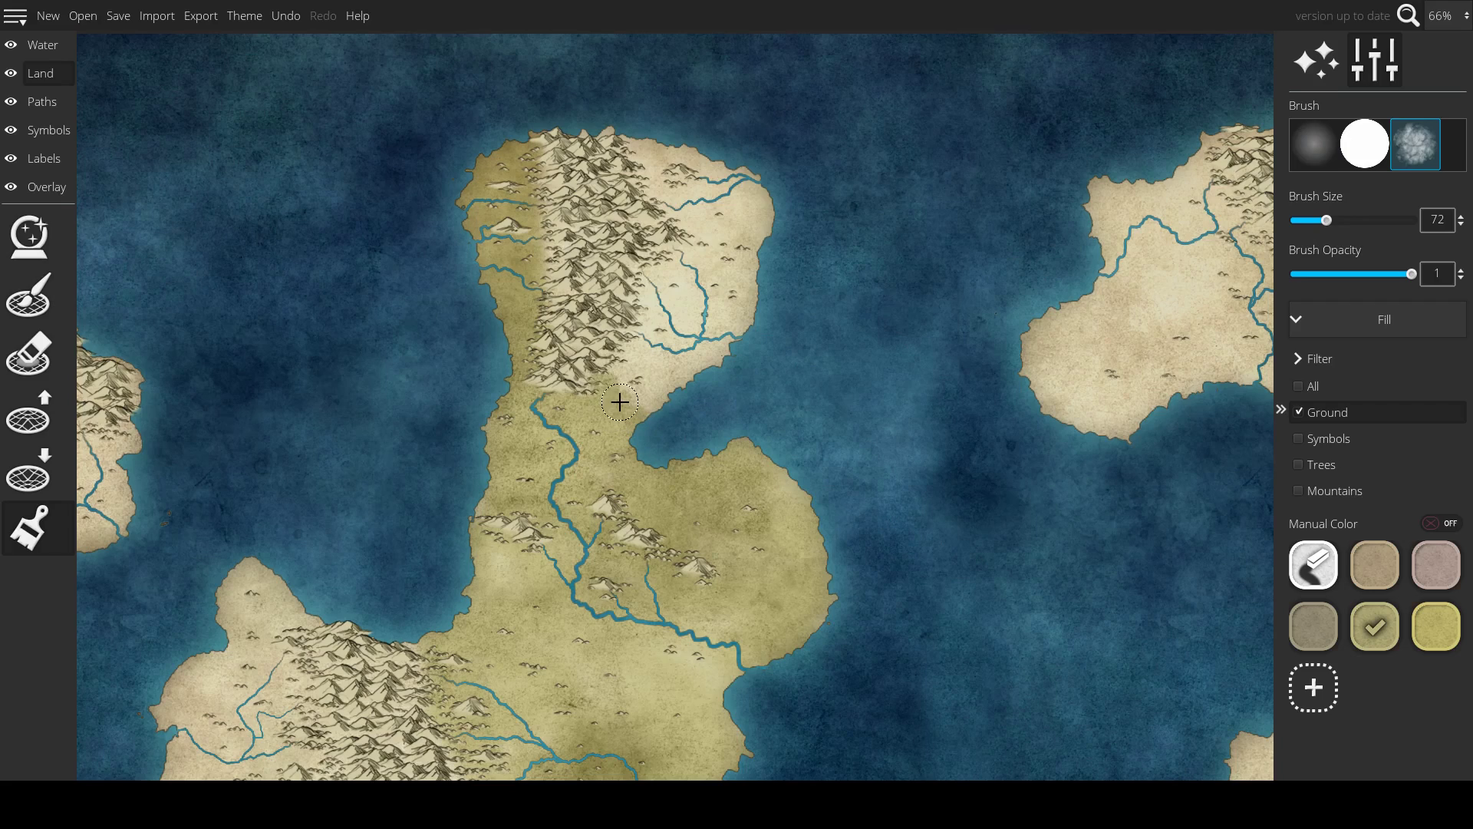
scroll(620, 399, down, 4)
scroll(623, 402, down, 1)
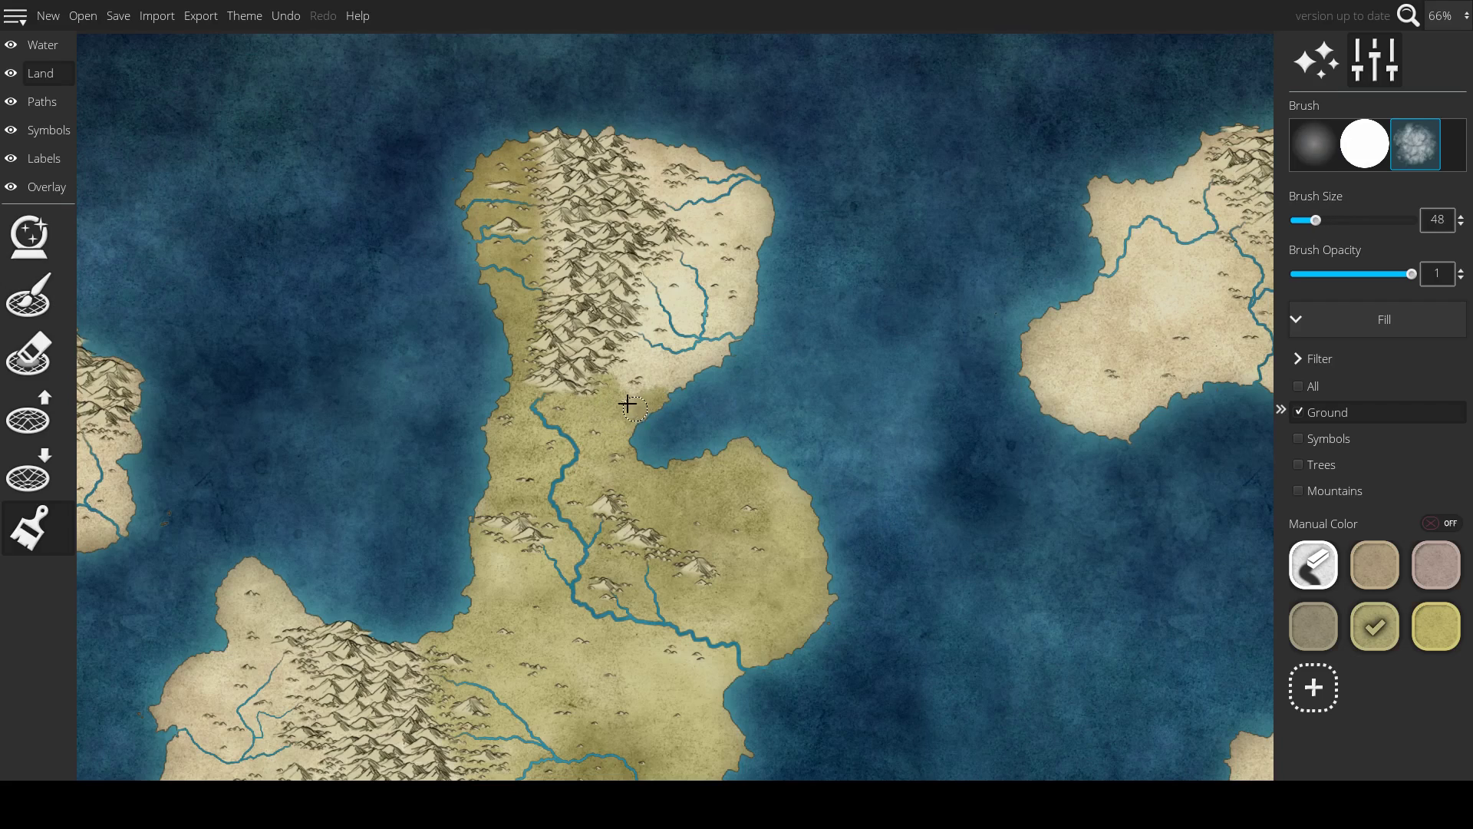
drag(635, 371, 633, 405)
- Try the brown and pink ground colors near the northern bay's shore, undo the test strokes and try the color eraser there
click(1375, 564)
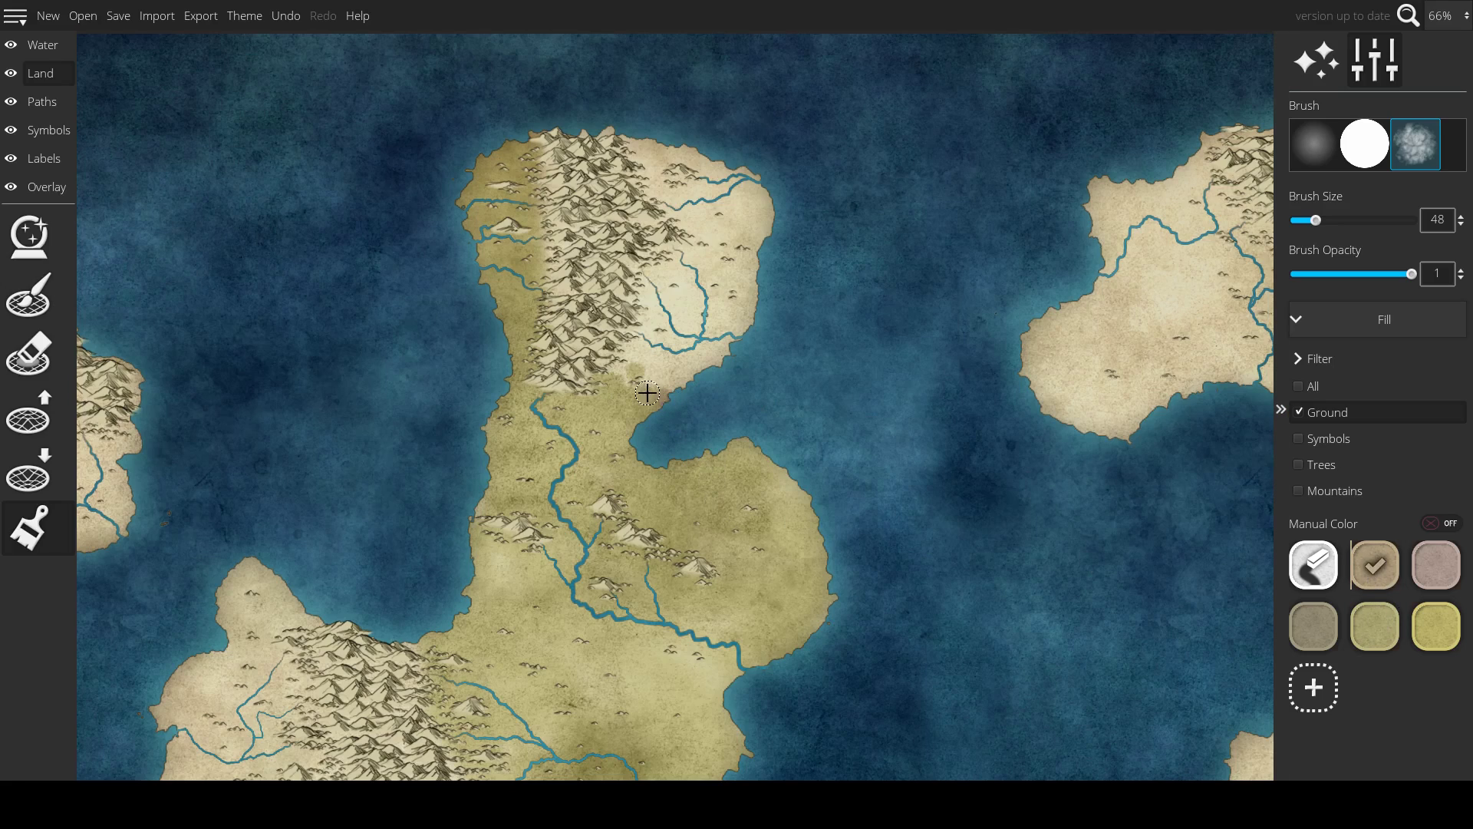
mouse_move(647, 393)
mouse_down()
mouse_move(651, 371)
mouse_move(669, 379)
mouse_up()
click(1436, 565)
key(ctrl+z)
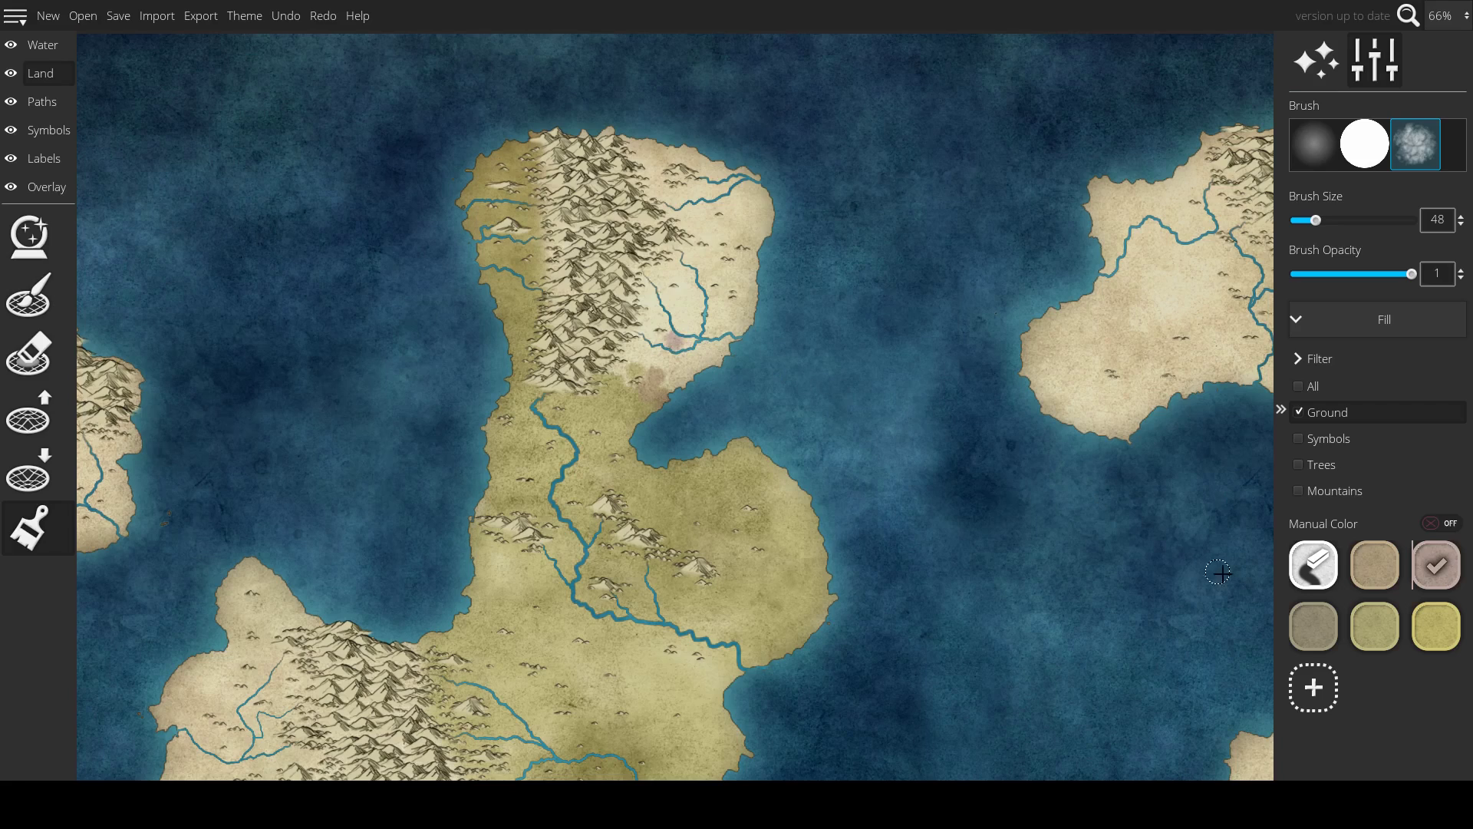
click(1304, 569)
mouse_move(668, 358)
mouse_down()
mouse_move(657, 371)
mouse_move(675, 344)
mouse_move(657, 339)
mouse_up()
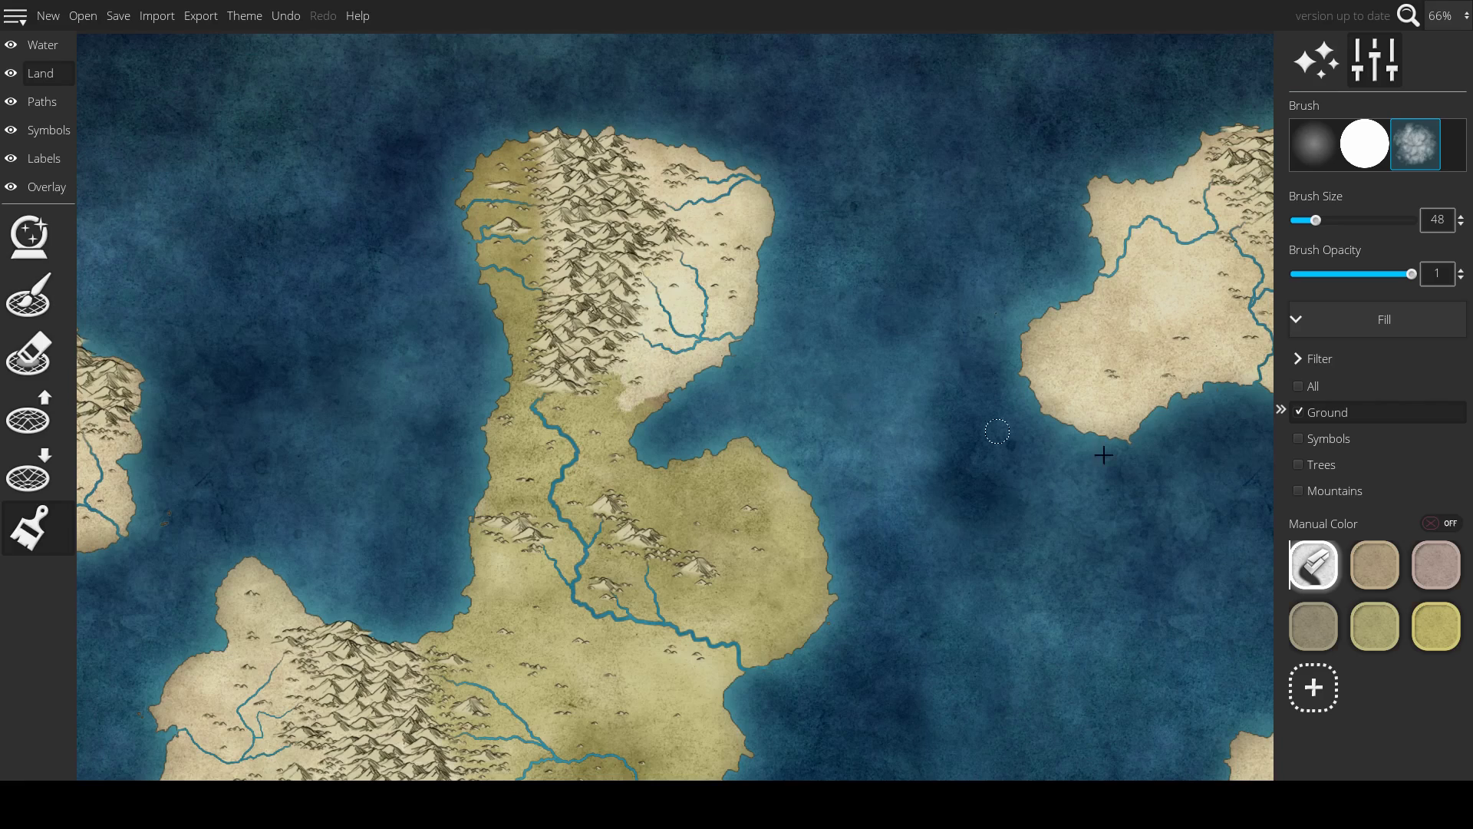
- Paint the ground between the northern mountains' foothills and the bay's shore olive green with the textured brush at size 48
click(1374, 626)
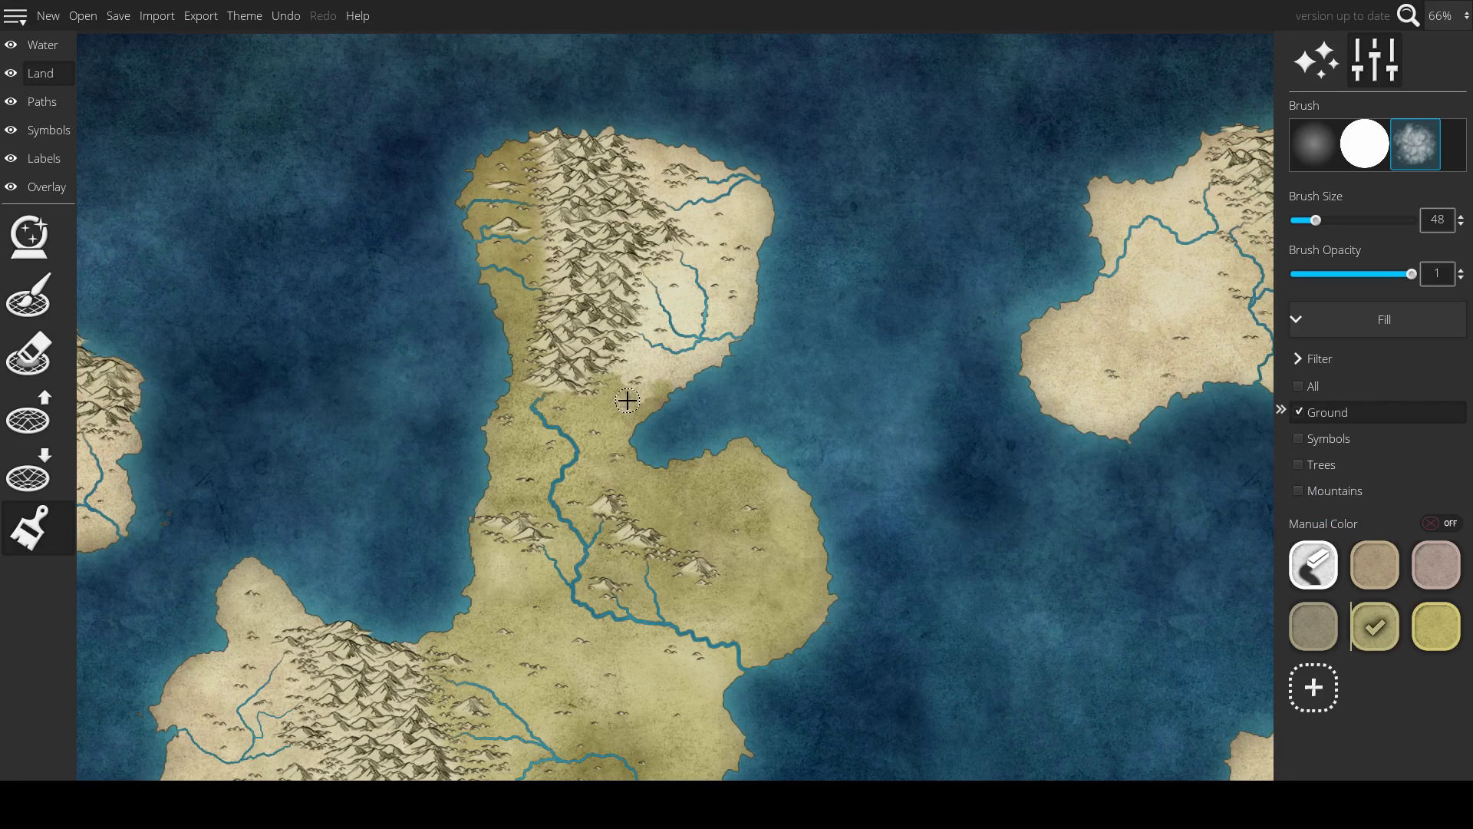
mouse_move(660, 378)
mouse_down()
mouse_move(674, 369)
mouse_move(671, 391)
mouse_move(674, 359)
mouse_move(625, 358)
mouse_up()
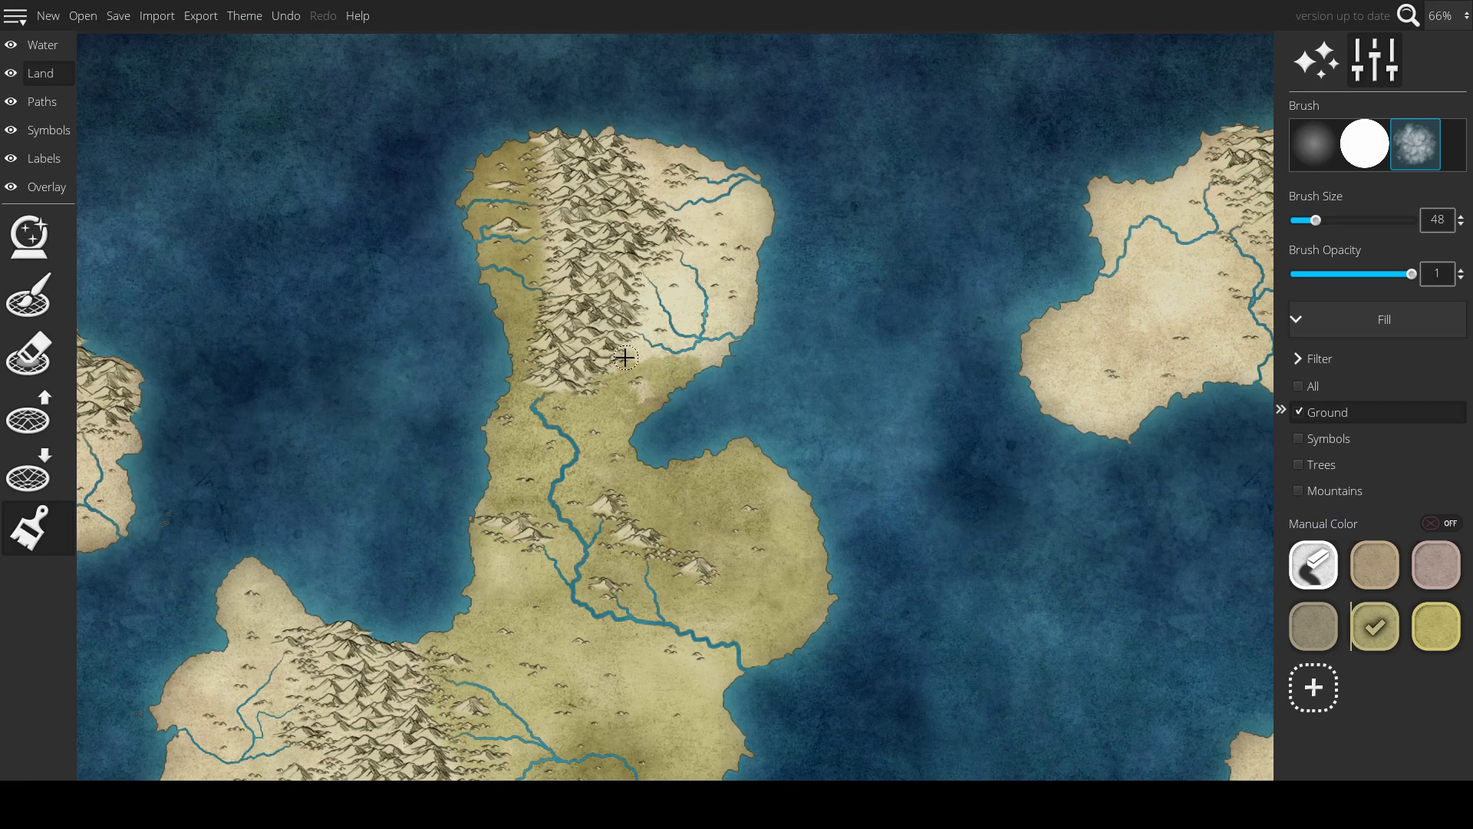
scroll(652, 400, up, 5)
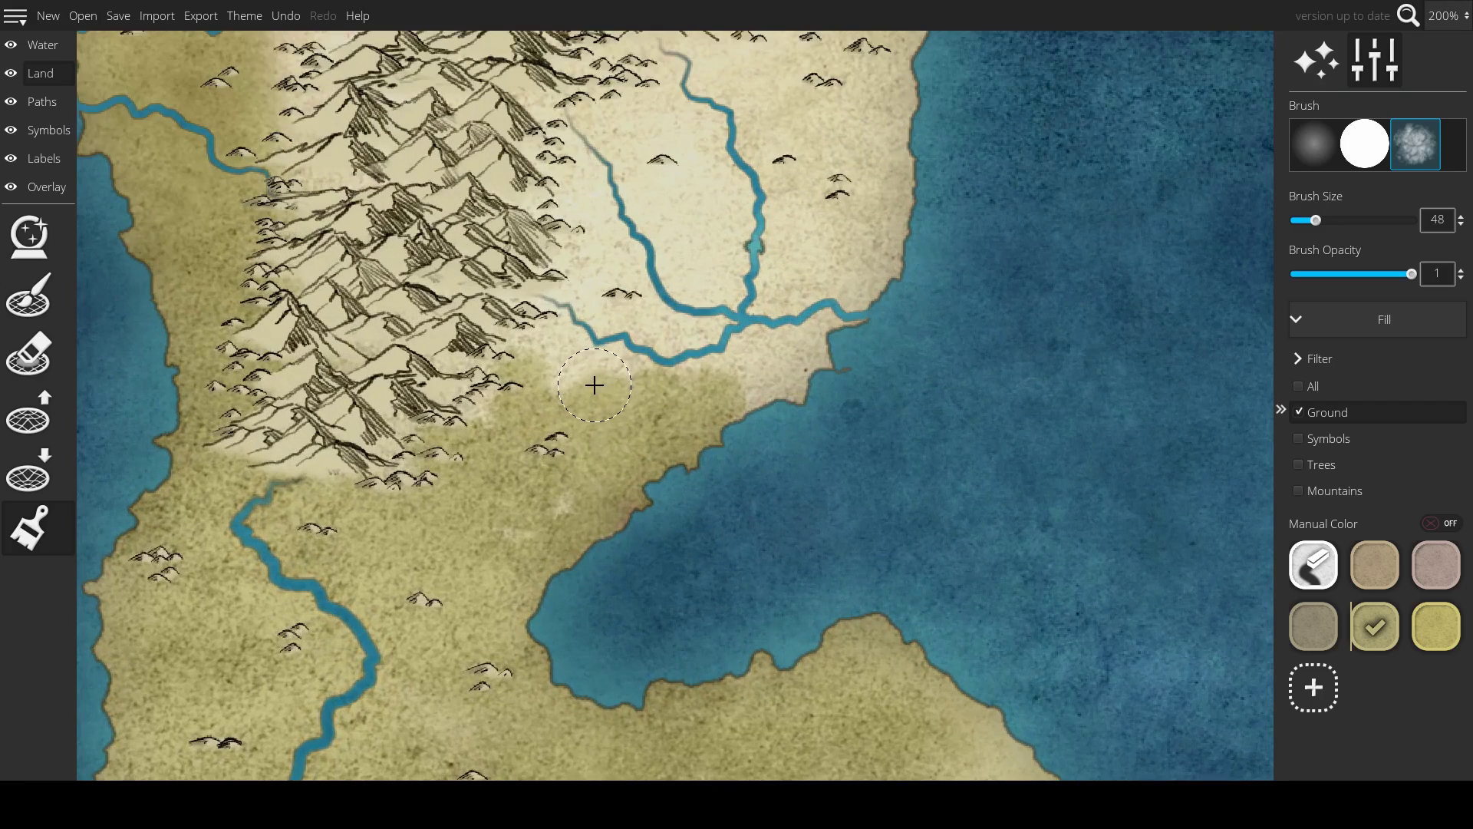
drag(591, 388, 559, 373)
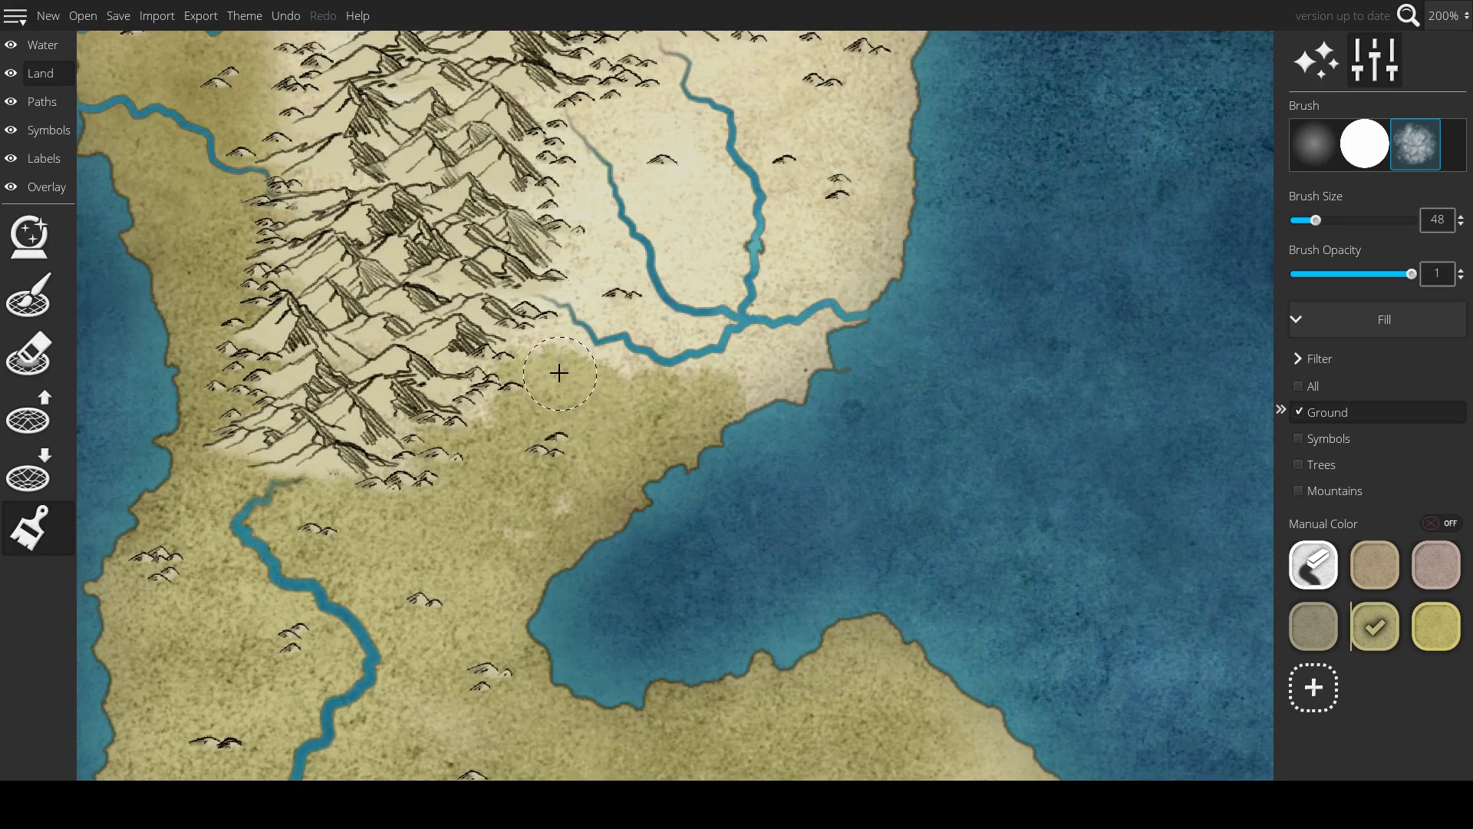
drag(559, 481, 522, 521)
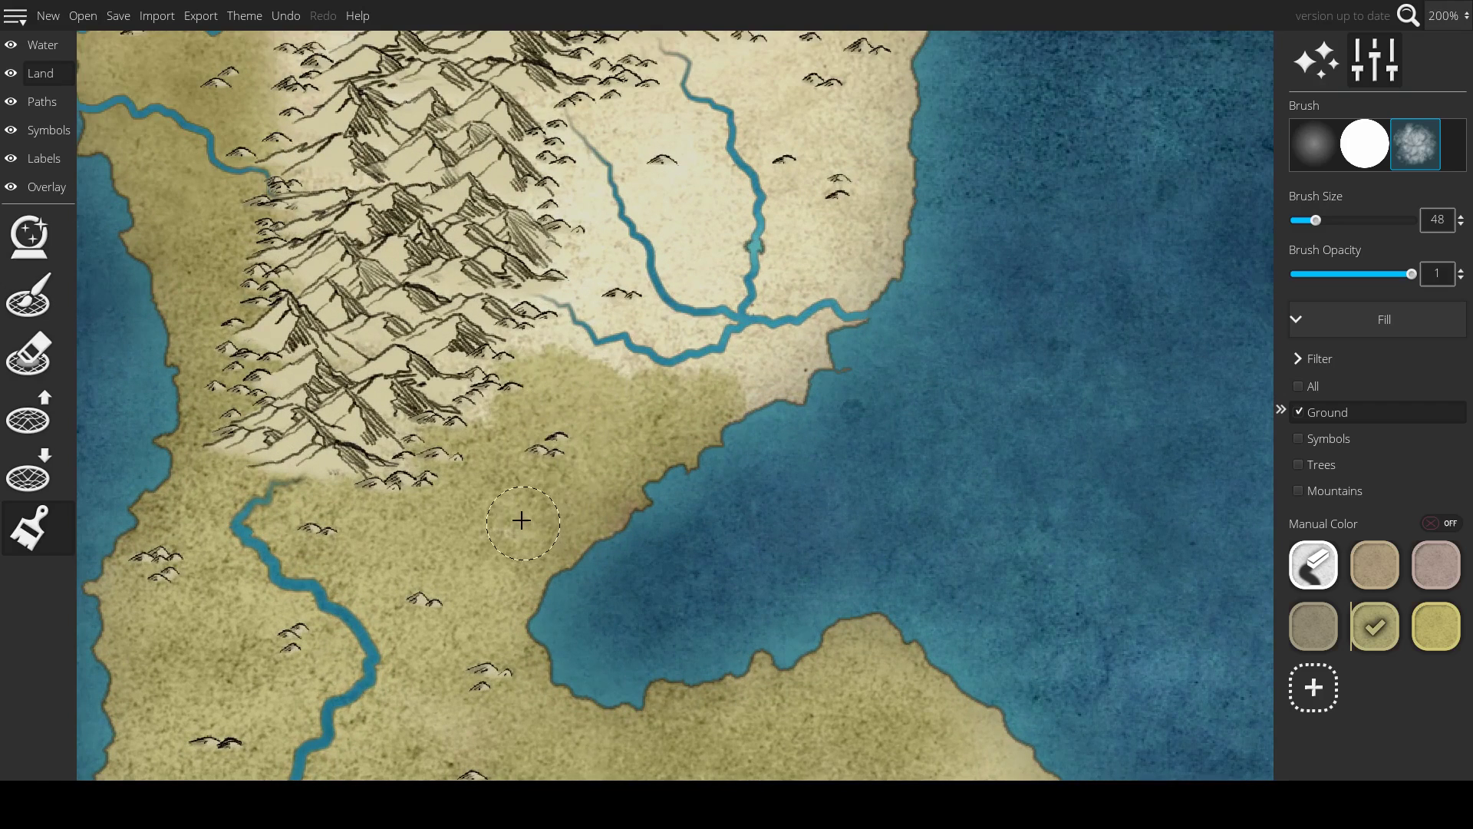
- Erase part of the olive green just south of the northeastern river, using the textured brush at sizes 48 and 44
click(1314, 565)
click(564, 403)
mouse_move(672, 439)
mouse_down()
mouse_move(664, 402)
mouse_move(634, 399)
mouse_move(734, 354)
mouse_move(720, 389)
mouse_move(614, 376)
mouse_move(630, 319)
mouse_up()
scroll(651, 328, down, 2)
key([)
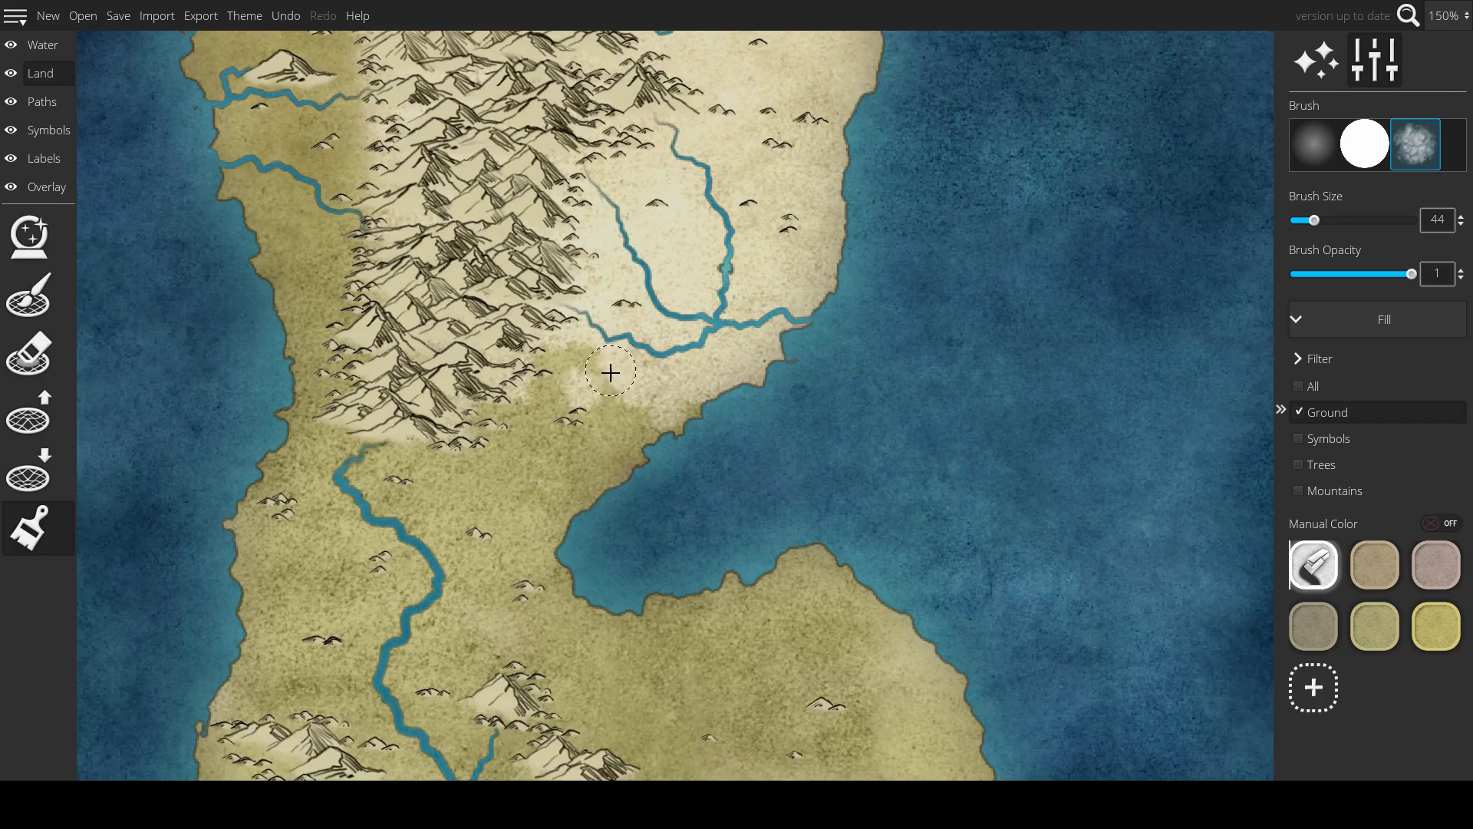
mouse_move(612, 375)
mouse_down()
mouse_move(586, 355)
mouse_move(592, 339)
mouse_up()
scroll(654, 313, down, 3)
scroll(667, 311, up, 2)
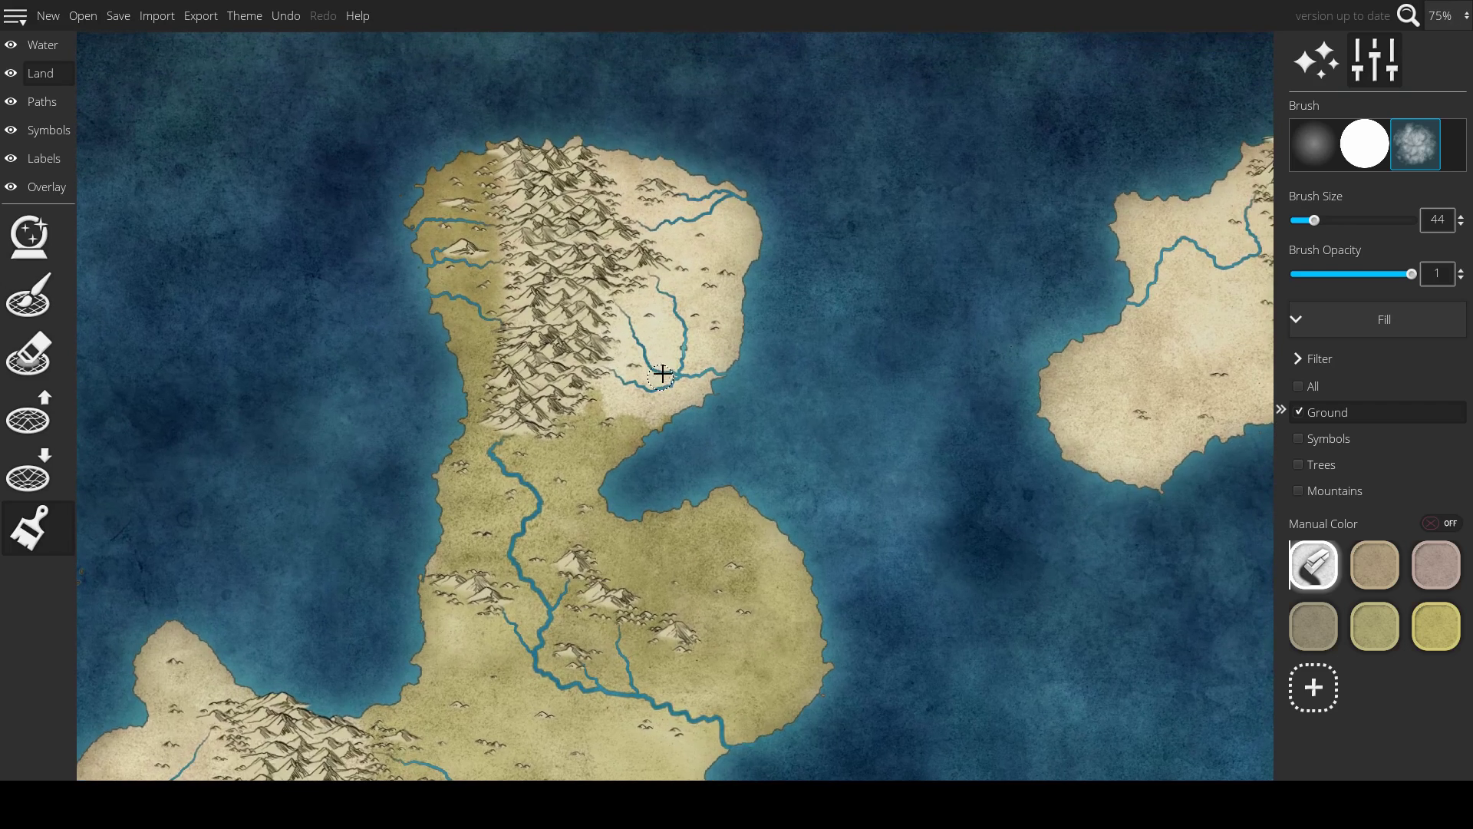
- Paint olive green along the northern region's eastern rivers with the textured brush at size 36, covering a brown test stroke
click(1362, 583)
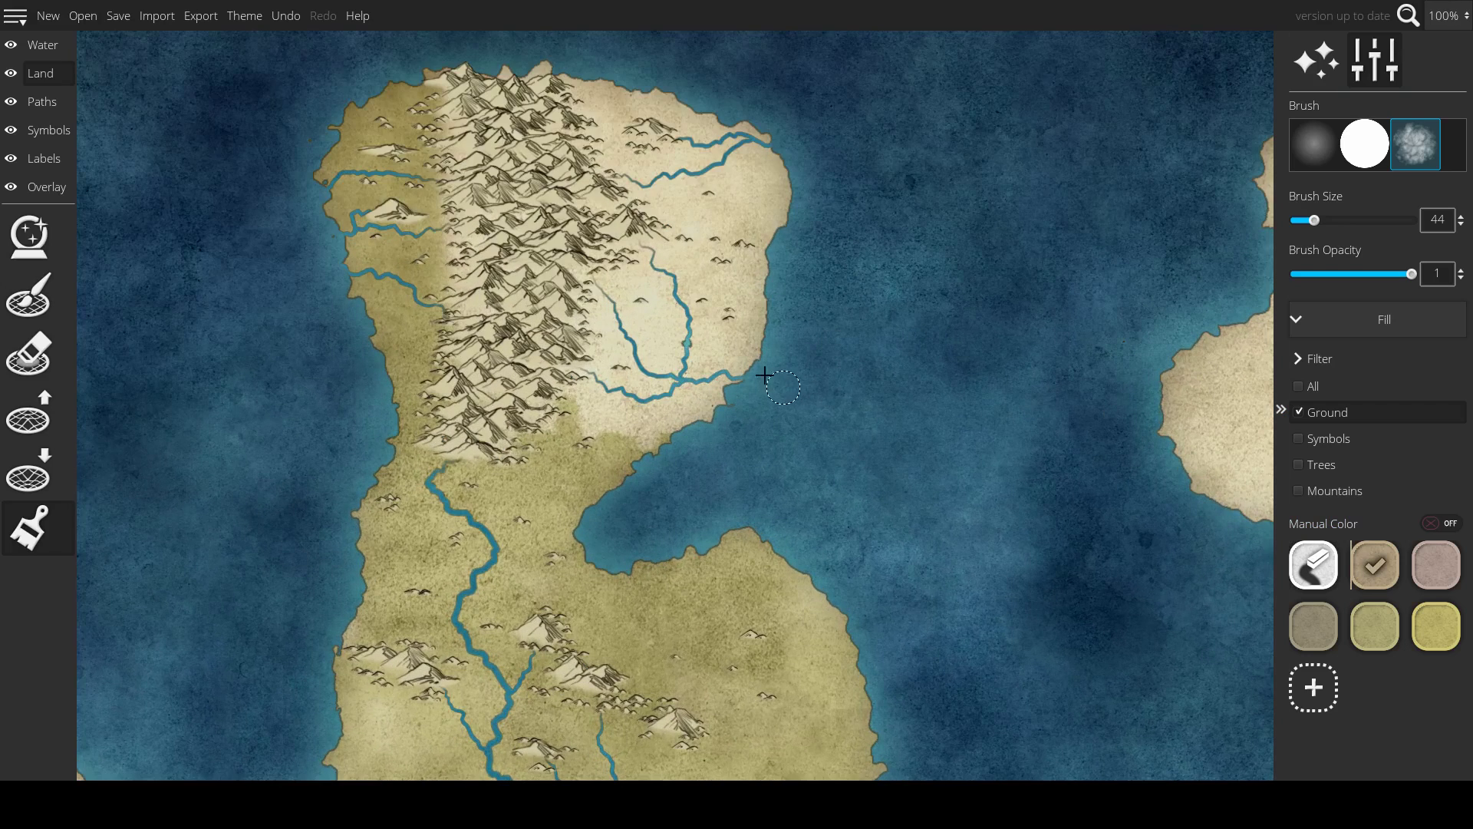
key([)
key([)
key([)
key(])
mouse_move(649, 259)
mouse_down()
mouse_move(656, 280)
mouse_move(645, 247)
mouse_up()
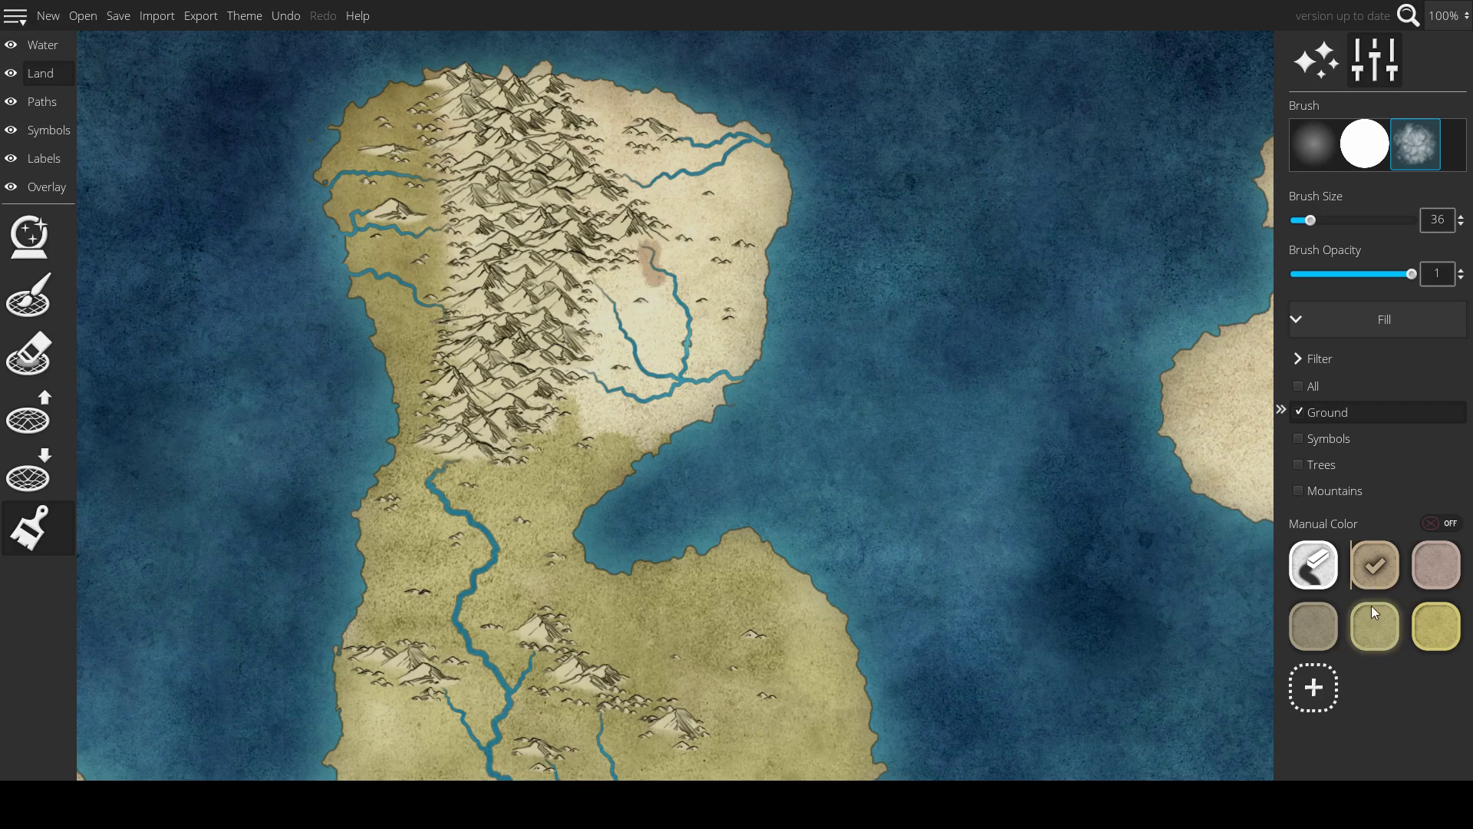
mouse_move(671, 283)
mouse_down()
mouse_move(640, 244)
mouse_move(694, 327)
mouse_move(658, 288)
mouse_move(691, 351)
mouse_move(679, 378)
mouse_move(648, 383)
mouse_move(636, 369)
mouse_move(658, 373)
mouse_move(614, 305)
mouse_move(626, 334)
mouse_move(608, 307)
mouse_move(606, 318)
mouse_move(593, 272)
mouse_move(638, 354)
mouse_move(625, 389)
mouse_move(591, 376)
mouse_move(723, 383)
mouse_move(693, 368)
mouse_up()
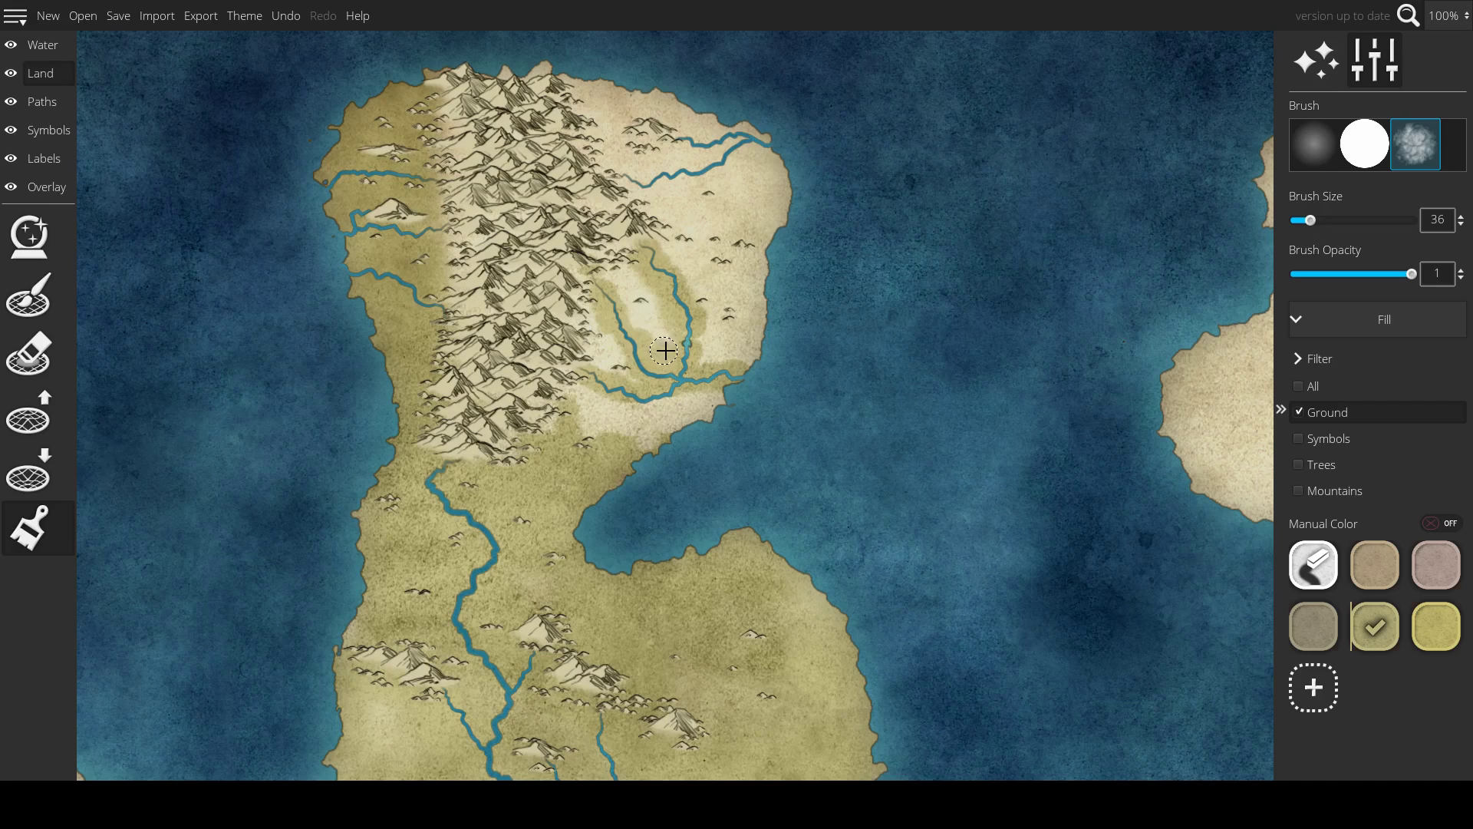
mouse_move(665, 350)
mouse_down()
mouse_move(619, 363)
mouse_move(630, 373)
mouse_move(661, 334)
mouse_up()
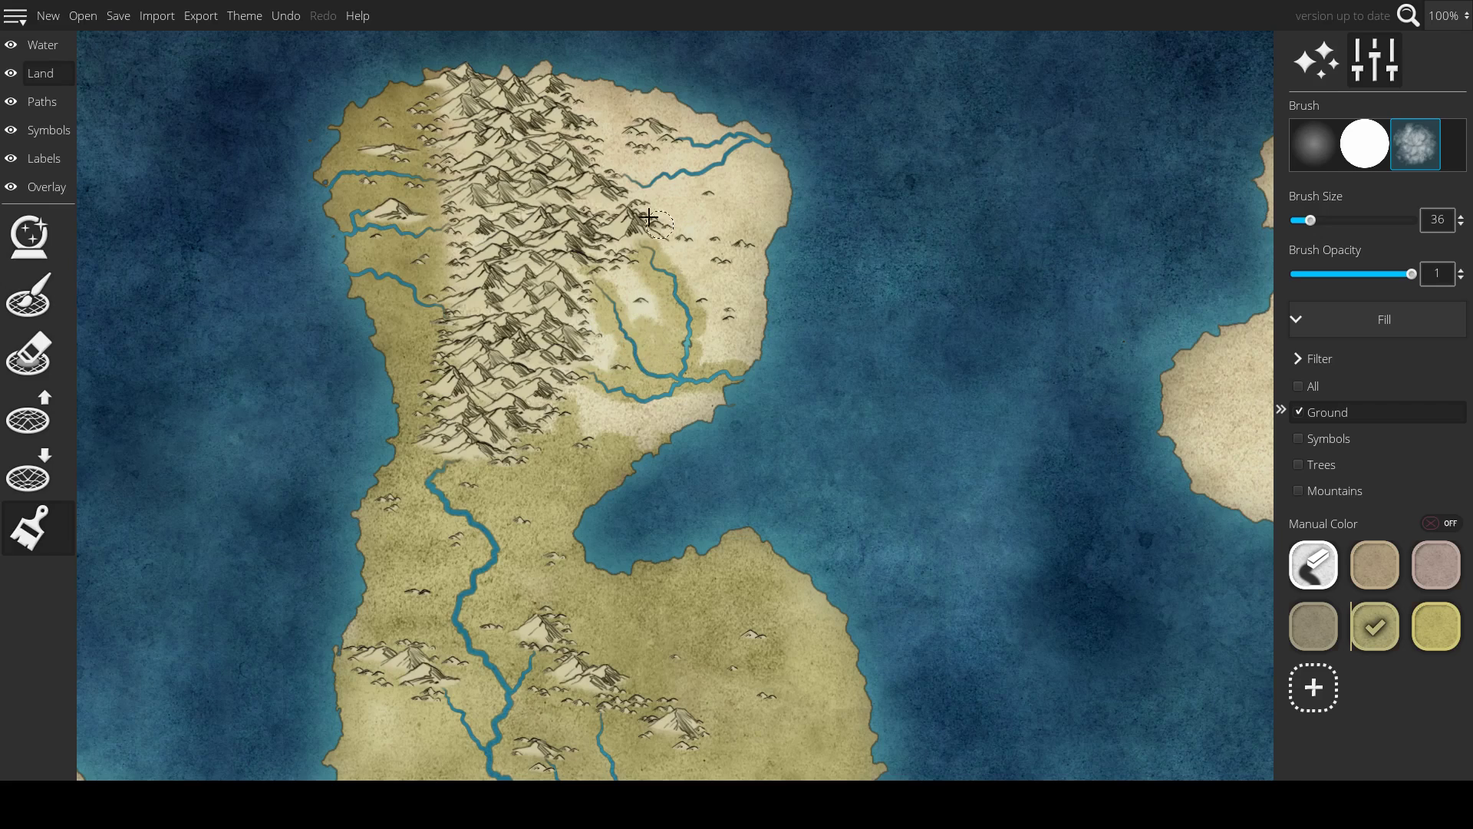
mouse_move(635, 183)
mouse_down()
mouse_move(671, 176)
mouse_move(642, 182)
mouse_move(741, 148)
mouse_move(775, 153)
mouse_move(668, 142)
mouse_move(705, 158)
mouse_move(643, 175)
mouse_up()
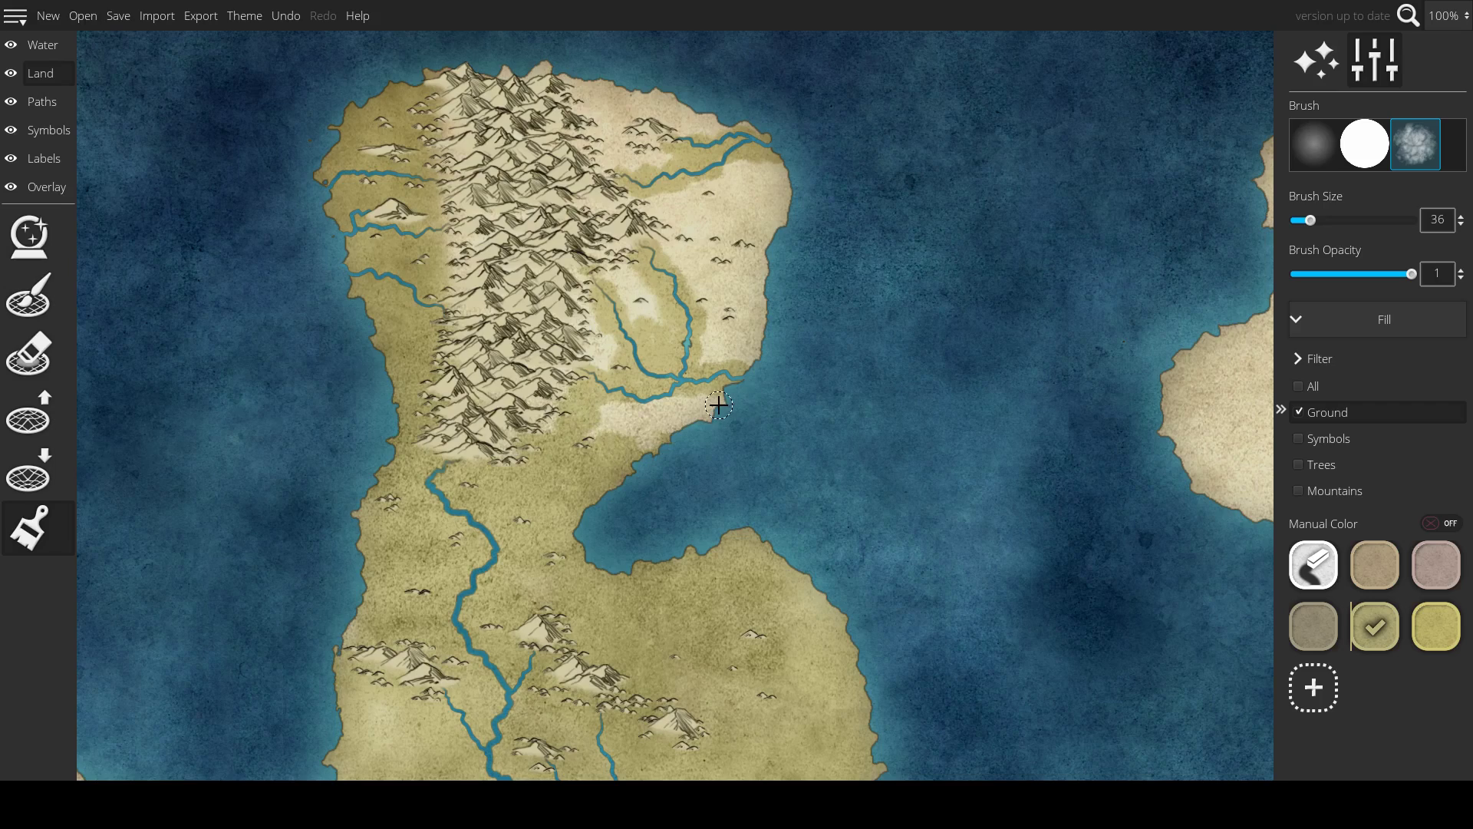
- Paint olive green along the river systems west and southwest of the large continent's mountain range with the size 36 textured brush
scroll(576, 265, down, 1)
scroll(689, 268, up, 2)
mouse_move(685, 424)
mouse_down()
mouse_move(722, 482)
mouse_move(651, 422)
mouse_move(667, 369)
mouse_move(825, 261)
mouse_up()
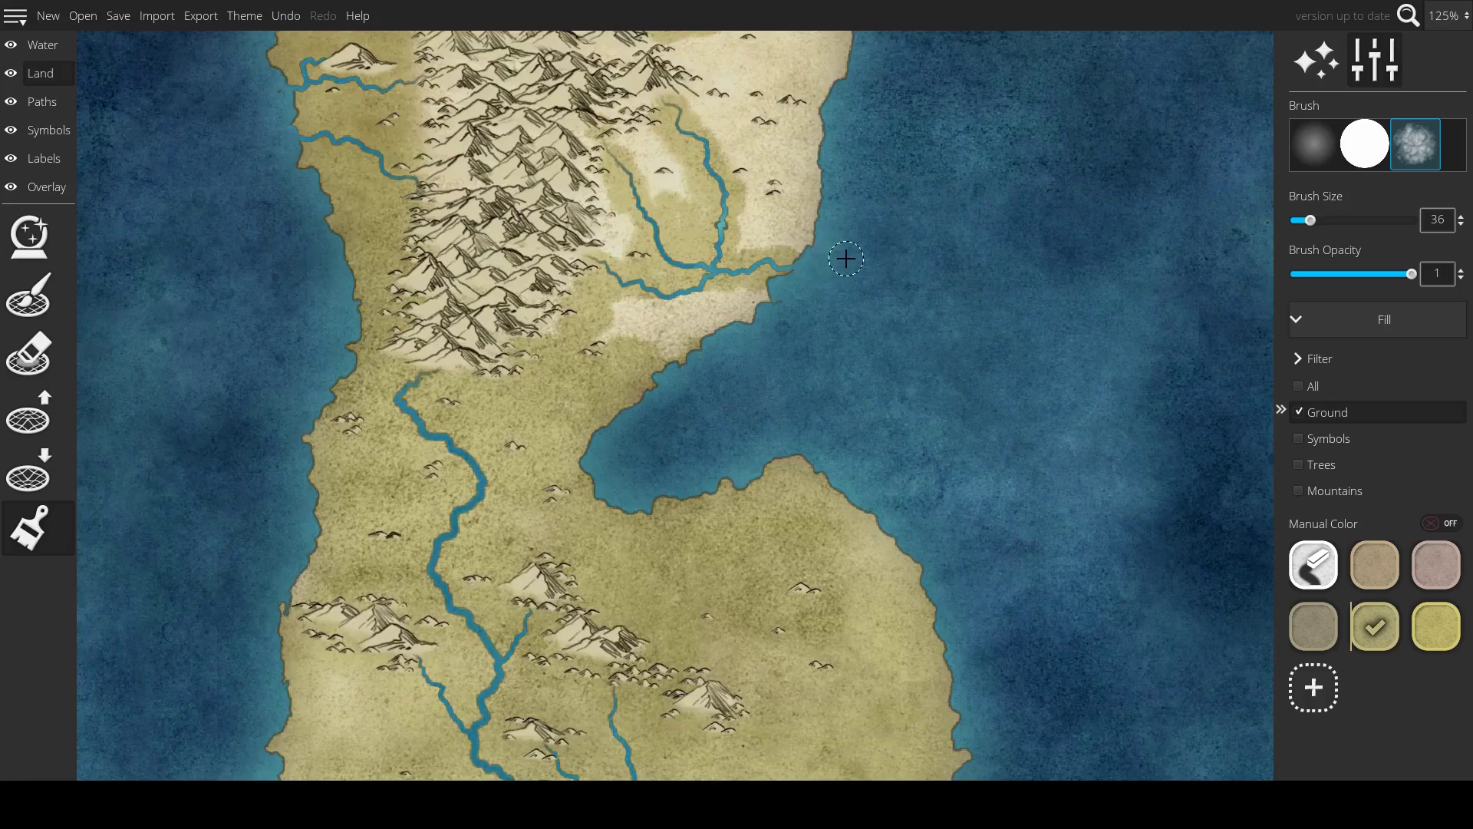
scroll(878, 313, down, 1)
scroll(796, 338, down, 1)
scroll(812, 329, up, 1)
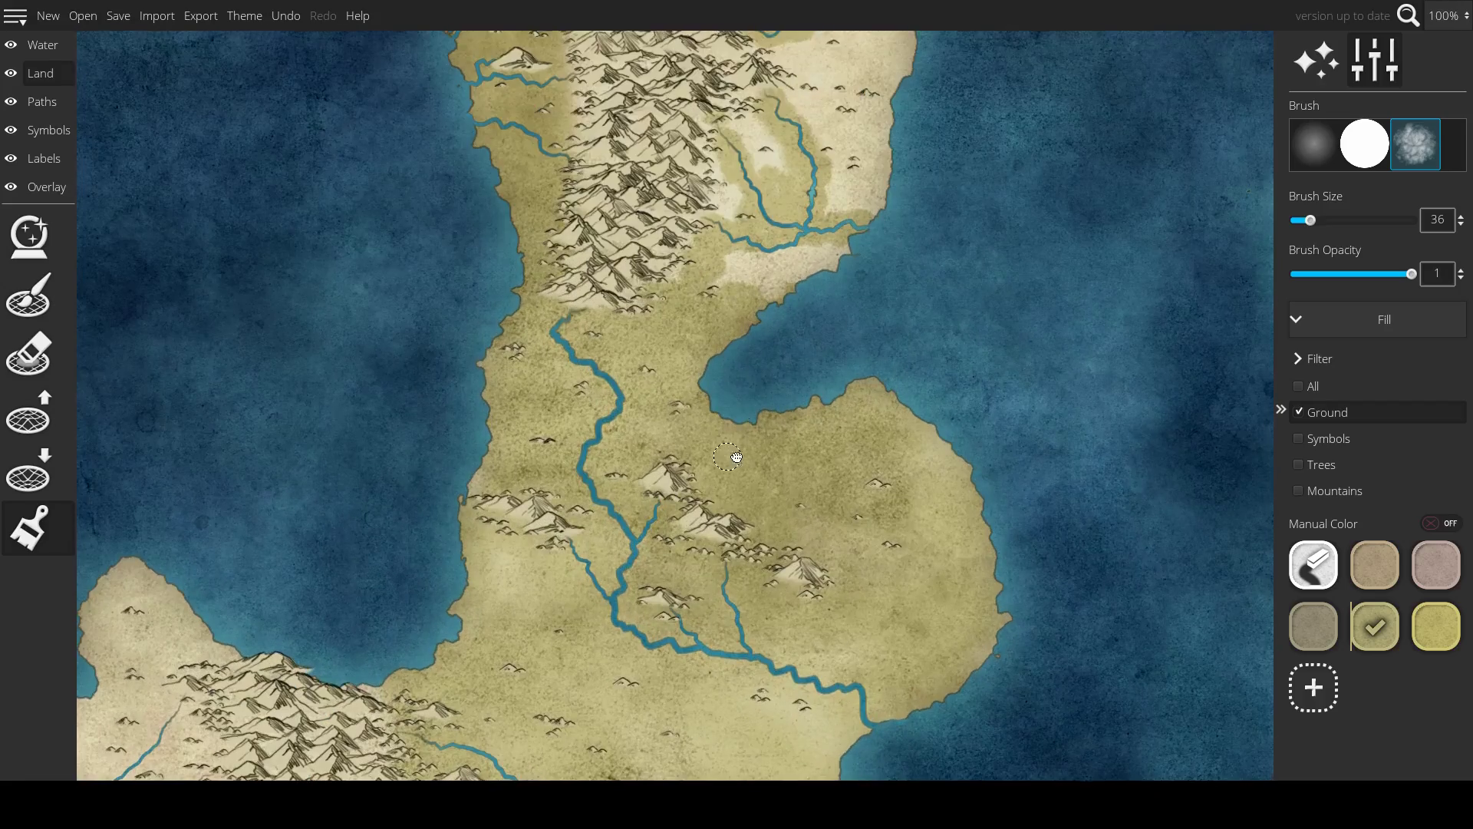
drag(736, 457, 868, 212)
scroll(826, 331, down, 3)
scroll(827, 372, up, 2)
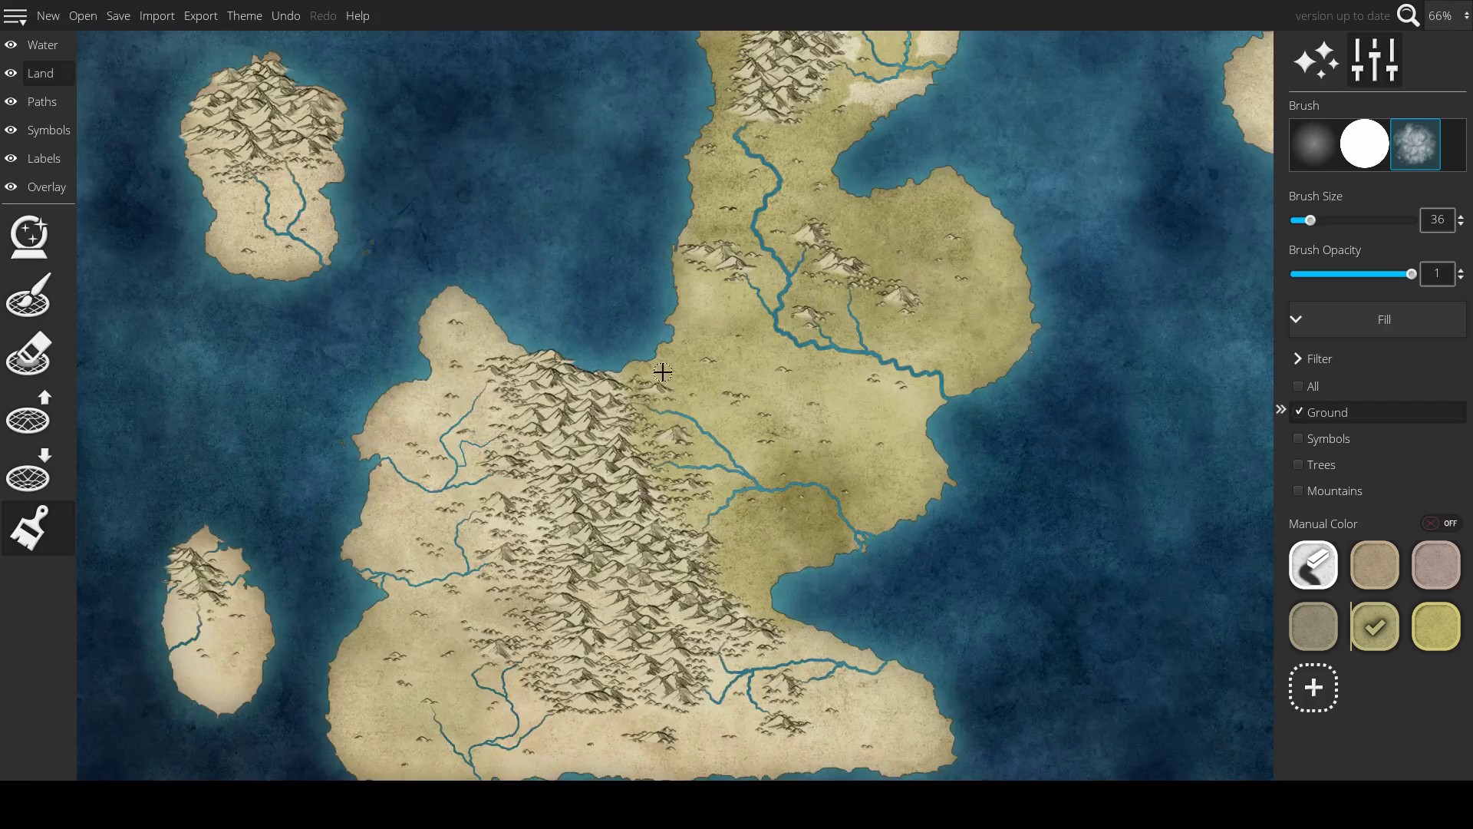
drag(903, 354, 1037, 298)
scroll(656, 382, up, 1)
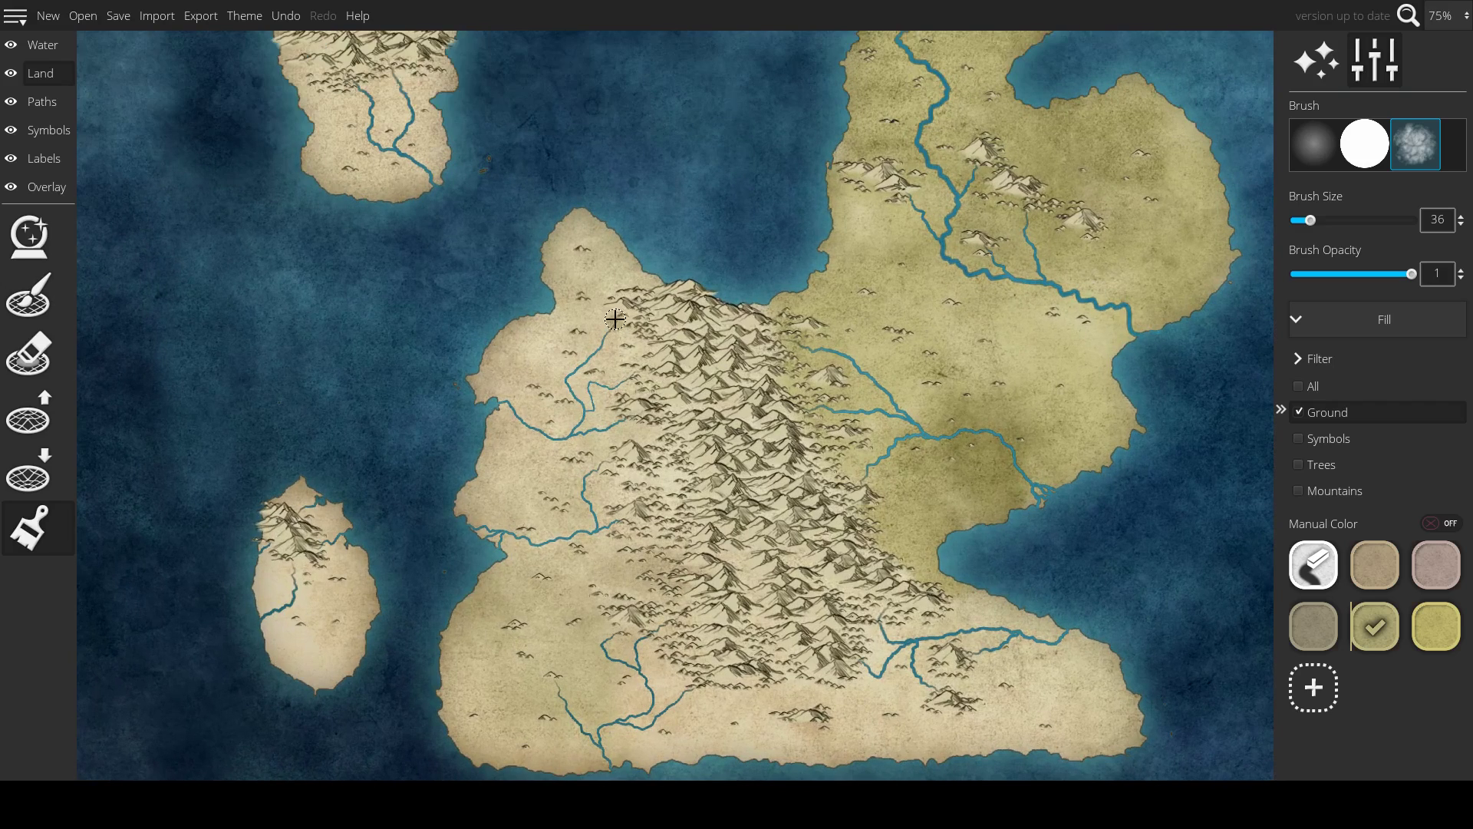
mouse_move(616, 319)
mouse_down()
mouse_move(623, 308)
mouse_move(591, 362)
mouse_move(556, 378)
mouse_move(587, 407)
mouse_move(566, 376)
mouse_move(573, 400)
mouse_move(640, 376)
mouse_move(599, 389)
mouse_move(569, 433)
mouse_move(612, 426)
mouse_move(524, 428)
mouse_move(549, 439)
mouse_move(496, 401)
mouse_move(553, 440)
mouse_move(604, 431)
mouse_move(617, 417)
mouse_move(594, 416)
mouse_move(612, 402)
mouse_move(603, 371)
mouse_move(577, 376)
mouse_move(624, 350)
mouse_move(623, 378)
mouse_move(615, 352)
mouse_move(622, 363)
mouse_move(631, 337)
mouse_move(619, 379)
mouse_up()
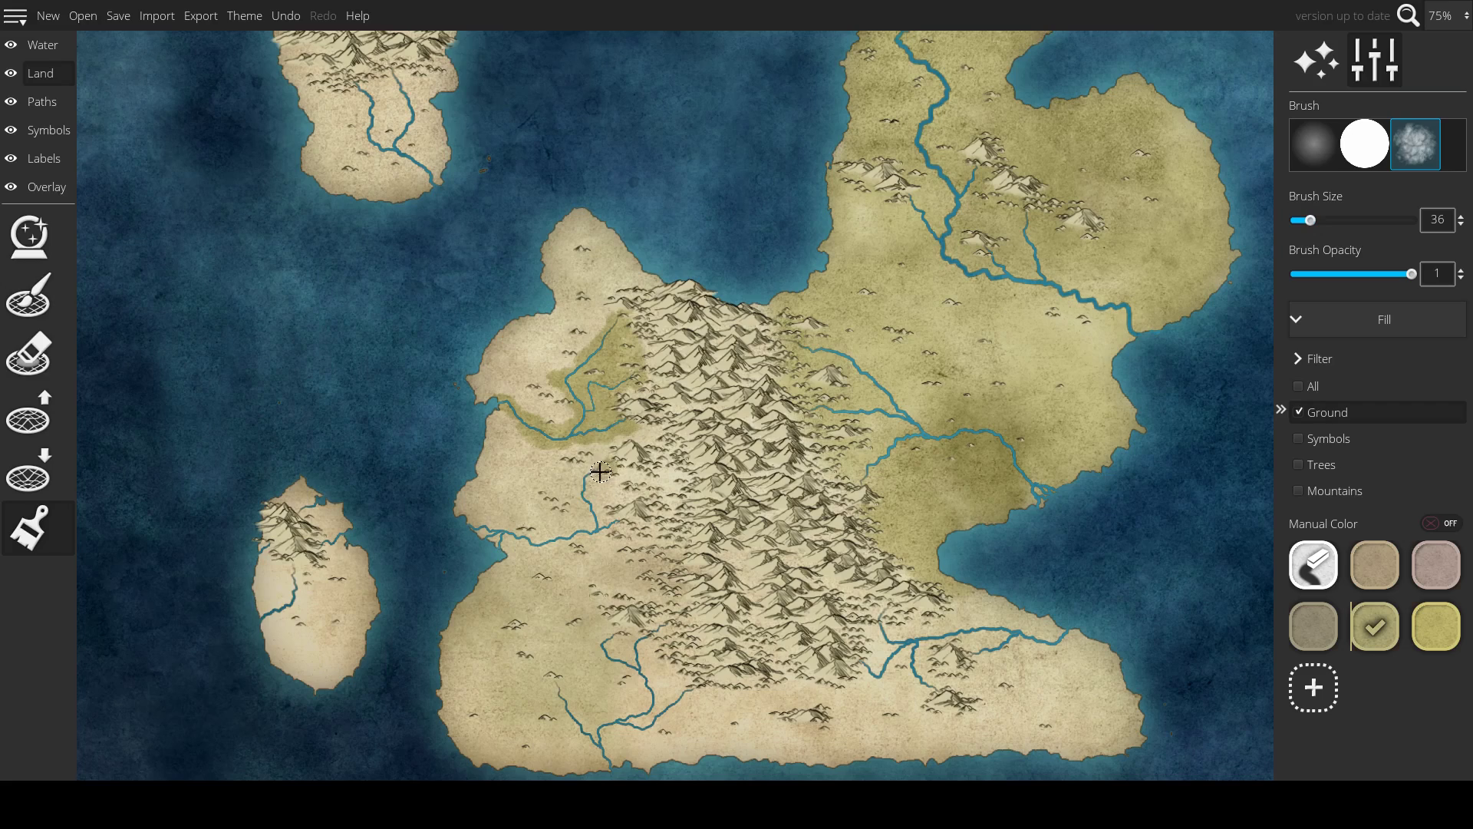
mouse_move(600, 471)
mouse_down()
mouse_move(585, 485)
mouse_move(592, 515)
mouse_move(623, 524)
mouse_move(593, 526)
mouse_up()
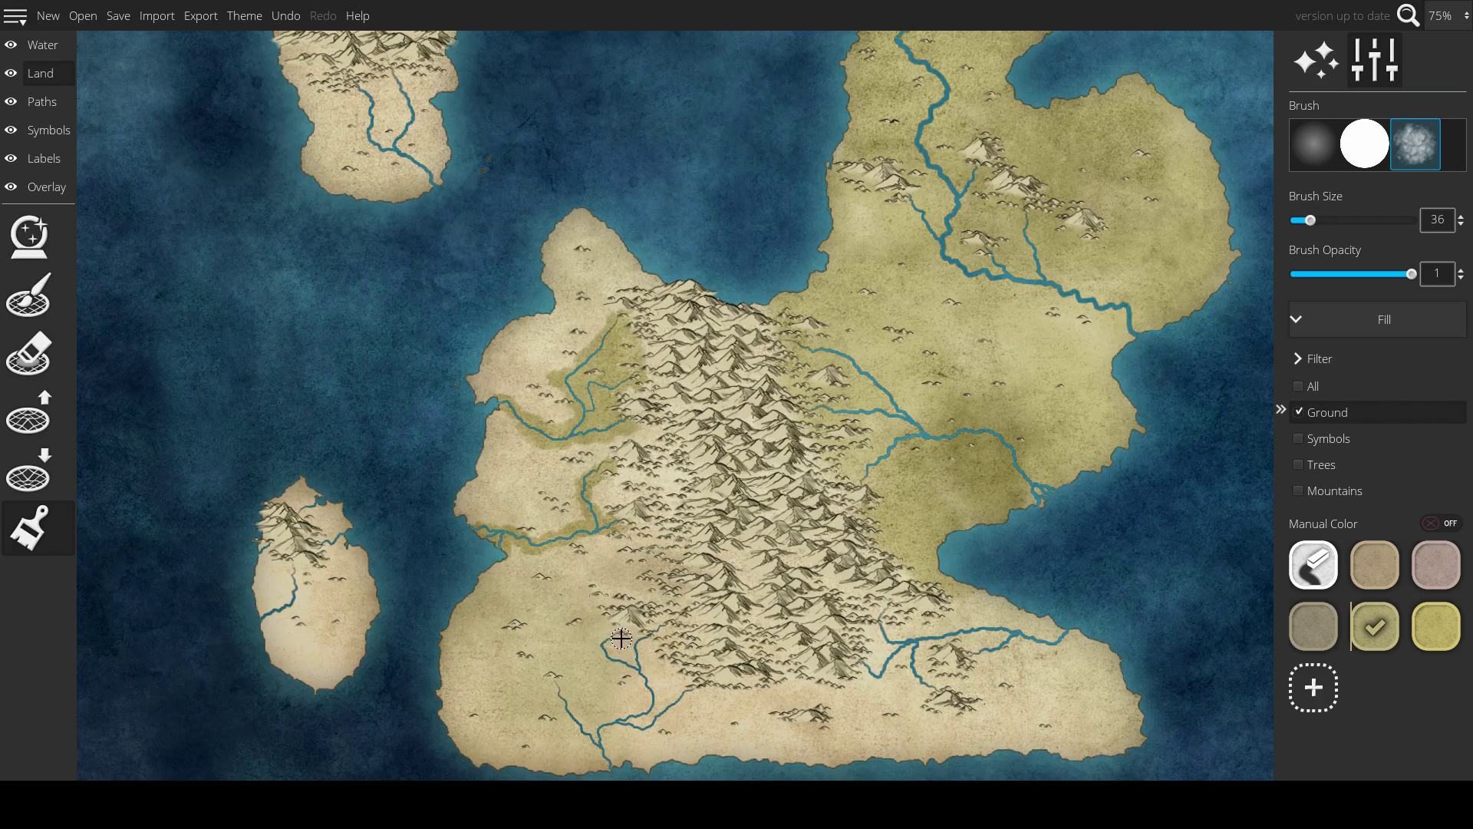
mouse_move(621, 638)
mouse_down()
mouse_move(652, 702)
mouse_move(619, 722)
mouse_move(645, 729)
mouse_move(627, 723)
mouse_move(700, 683)
mouse_move(613, 718)
mouse_move(600, 738)
mouse_move(610, 770)
mouse_move(555, 676)
mouse_up()
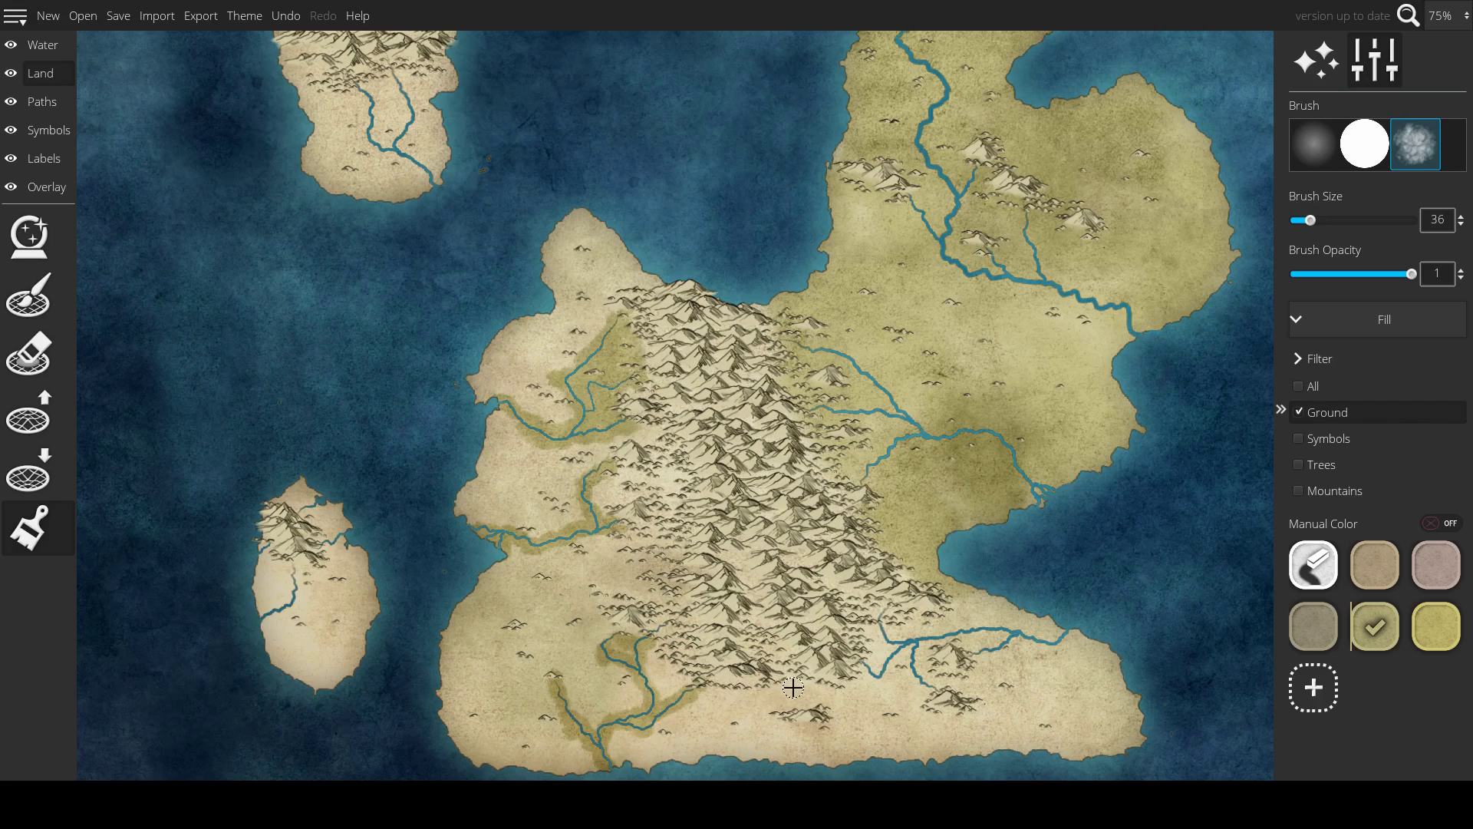
- Outline the continent's southeastern peninsula in olive green at size 36 and fill its interior with the textured brush at size 152
mouse_move(793, 688)
mouse_down()
mouse_move(760, 726)
mouse_move(776, 749)
mouse_move(790, 755)
mouse_move(760, 718)
mouse_move(788, 739)
mouse_move(772, 717)
mouse_move(808, 733)
mouse_move(781, 701)
mouse_move(795, 688)
mouse_move(809, 758)
mouse_move(845, 761)
mouse_move(796, 759)
mouse_move(1132, 754)
mouse_move(977, 754)
mouse_move(1091, 737)
mouse_move(1028, 745)
mouse_up()
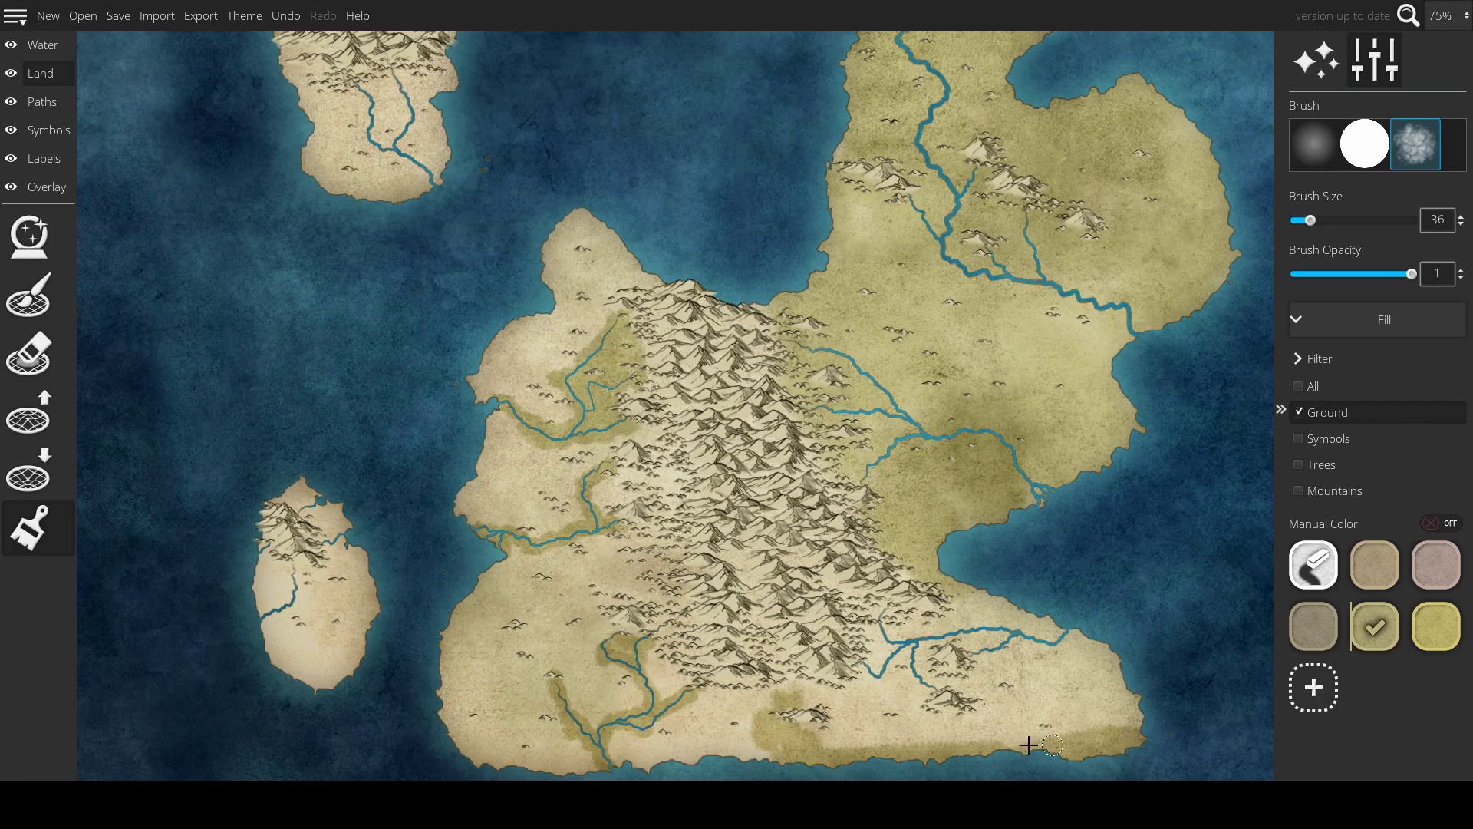
mouse_move(1147, 733)
mouse_down()
mouse_move(1107, 683)
mouse_move(1143, 729)
mouse_move(1095, 647)
mouse_move(1130, 694)
mouse_move(1005, 617)
mouse_move(1048, 660)
mouse_move(955, 585)
mouse_move(1071, 644)
mouse_move(961, 604)
mouse_move(1064, 663)
mouse_move(1112, 753)
mouse_move(1060, 650)
mouse_move(1099, 691)
mouse_move(978, 629)
mouse_move(956, 653)
mouse_move(1017, 735)
mouse_move(898, 649)
mouse_move(954, 741)
mouse_move(817, 696)
mouse_move(893, 669)
mouse_move(988, 681)
mouse_up()
key(bracketright)
key(bracketright)
key(bracketright)
key(bracketright)
key(bracketright)
key(bracketright)
key(bracketright)
key(bracketright)
key(bracketright)
key(bracketright)
key(bracketright)
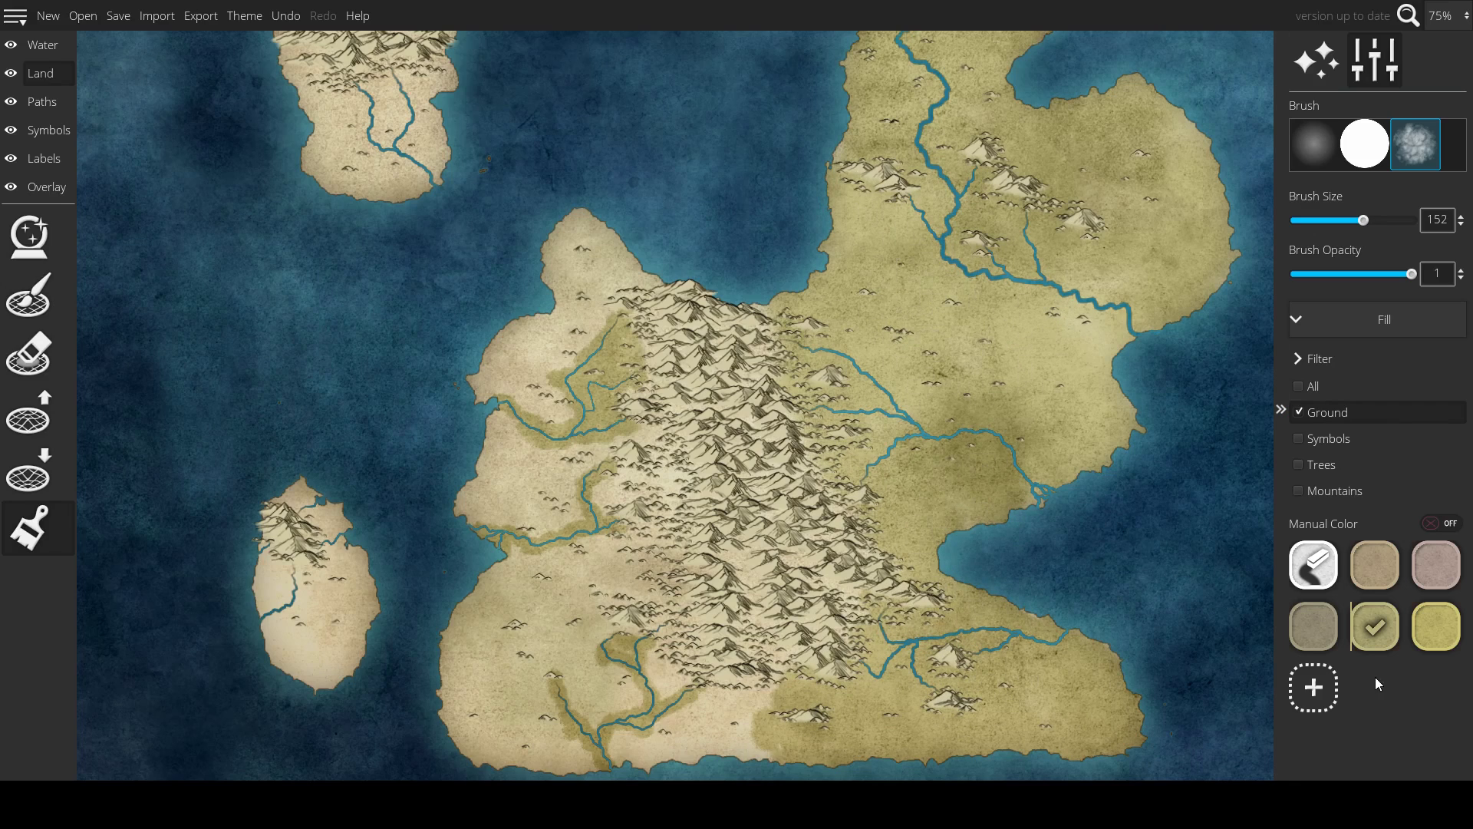
- Paint the bare ground east of the northern region's mountains yellow with the textured brush at size 52
click(1452, 637)
key(bracketleft)
key(bracketleft)
key(bracketleft)
key(bracketleft)
key(bracketleft)
key(bracketleft)
key(bracketleft)
key(bracketleft)
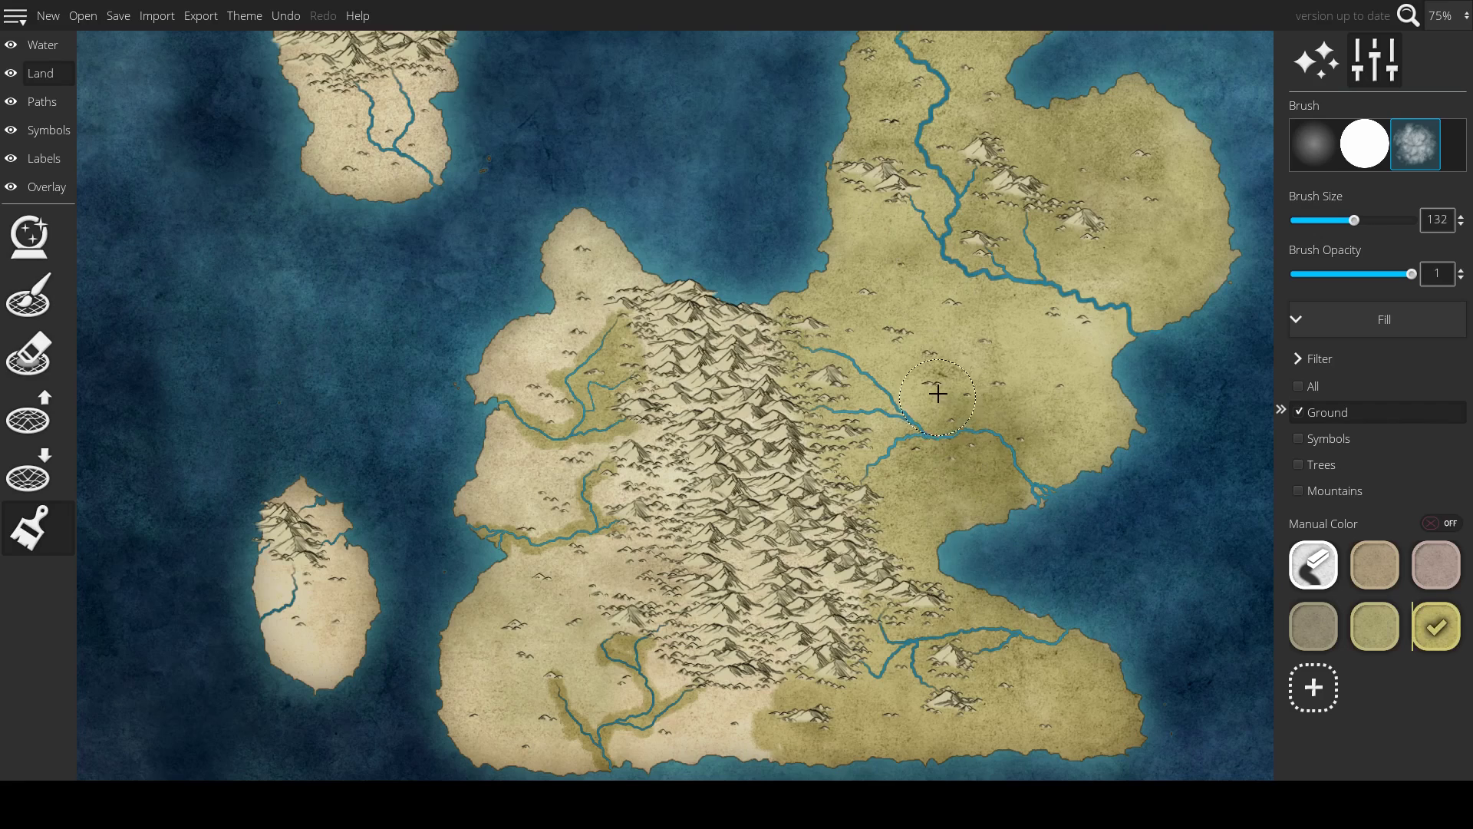
key(bracketleft)
key(bracketleft)
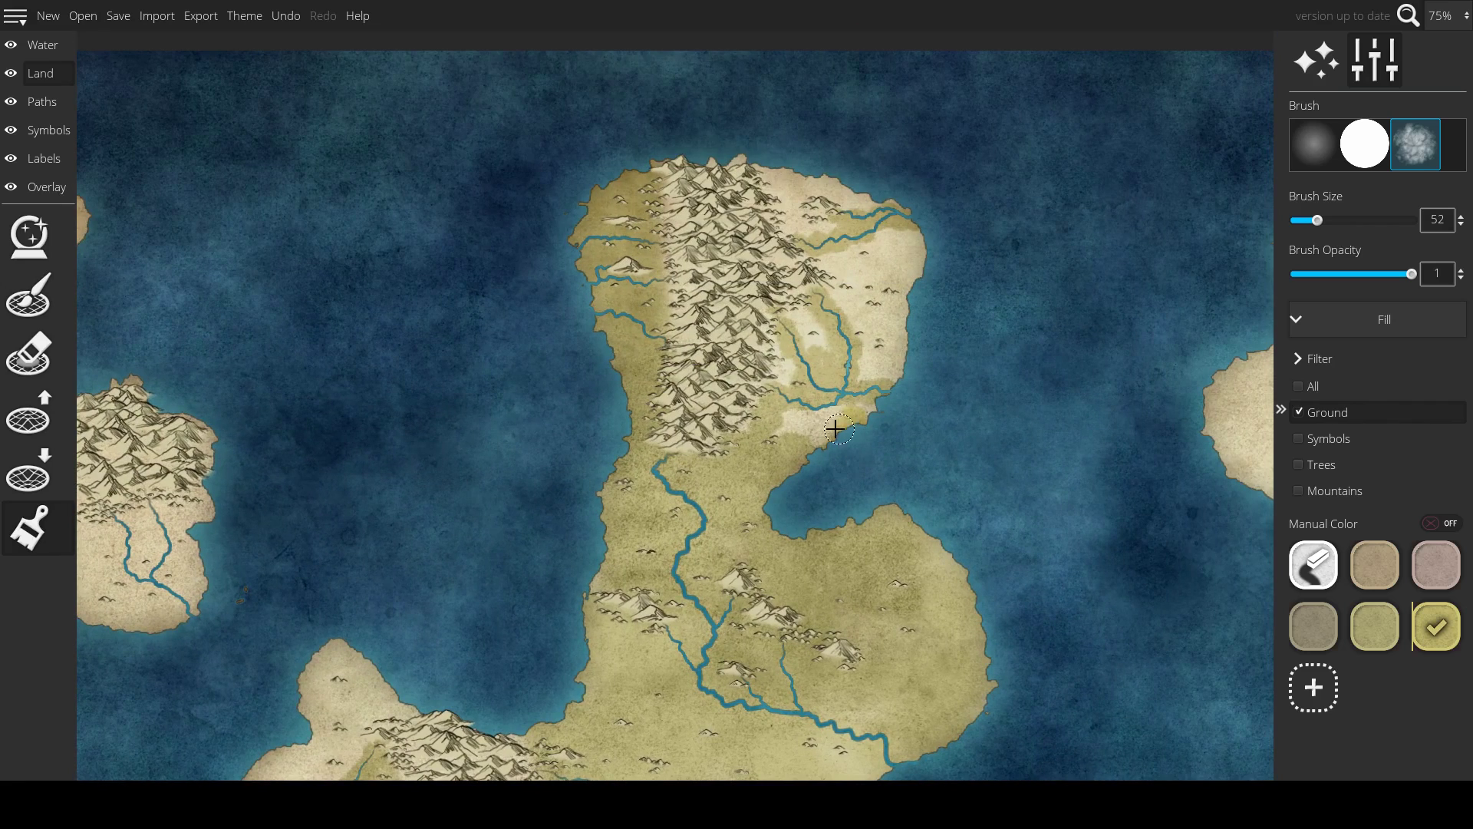
mouse_move(835, 429)
mouse_down()
mouse_move(791, 424)
mouse_move(827, 414)
mouse_move(821, 435)
mouse_move(788, 430)
mouse_move(774, 337)
mouse_move(798, 319)
mouse_move(816, 345)
mouse_move(808, 318)
mouse_move(871, 314)
mouse_move(885, 332)
mouse_move(868, 370)
mouse_move(892, 366)
mouse_move(852, 311)
mouse_move(894, 353)
mouse_move(904, 320)
mouse_move(897, 370)
mouse_move(897, 330)
mouse_up()
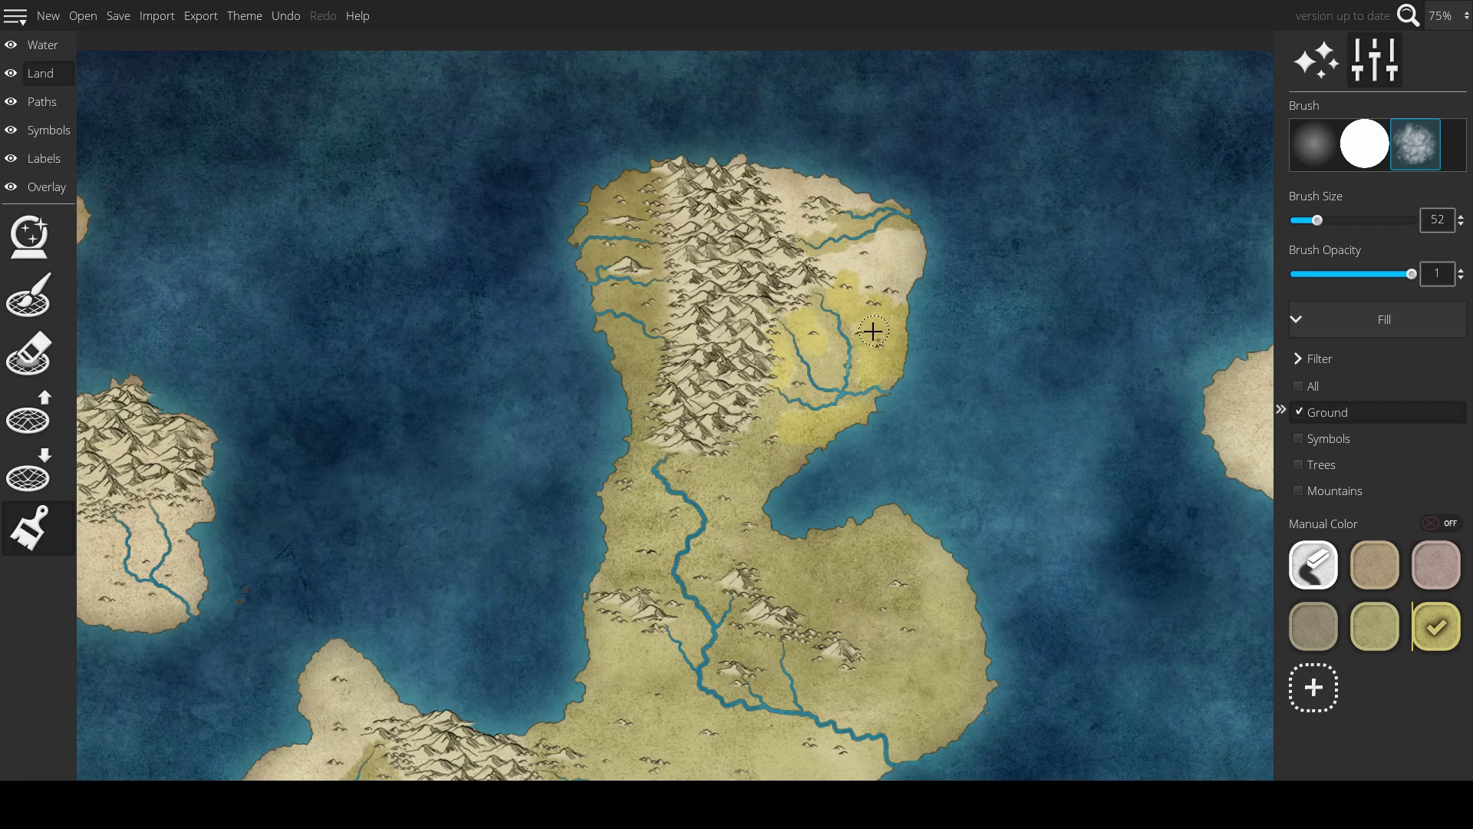
mouse_move(851, 296)
mouse_down()
mouse_move(821, 264)
mouse_move(874, 266)
mouse_move(836, 268)
mouse_move(908, 240)
mouse_move(905, 290)
mouse_move(908, 268)
mouse_move(867, 295)
mouse_move(907, 256)
mouse_up()
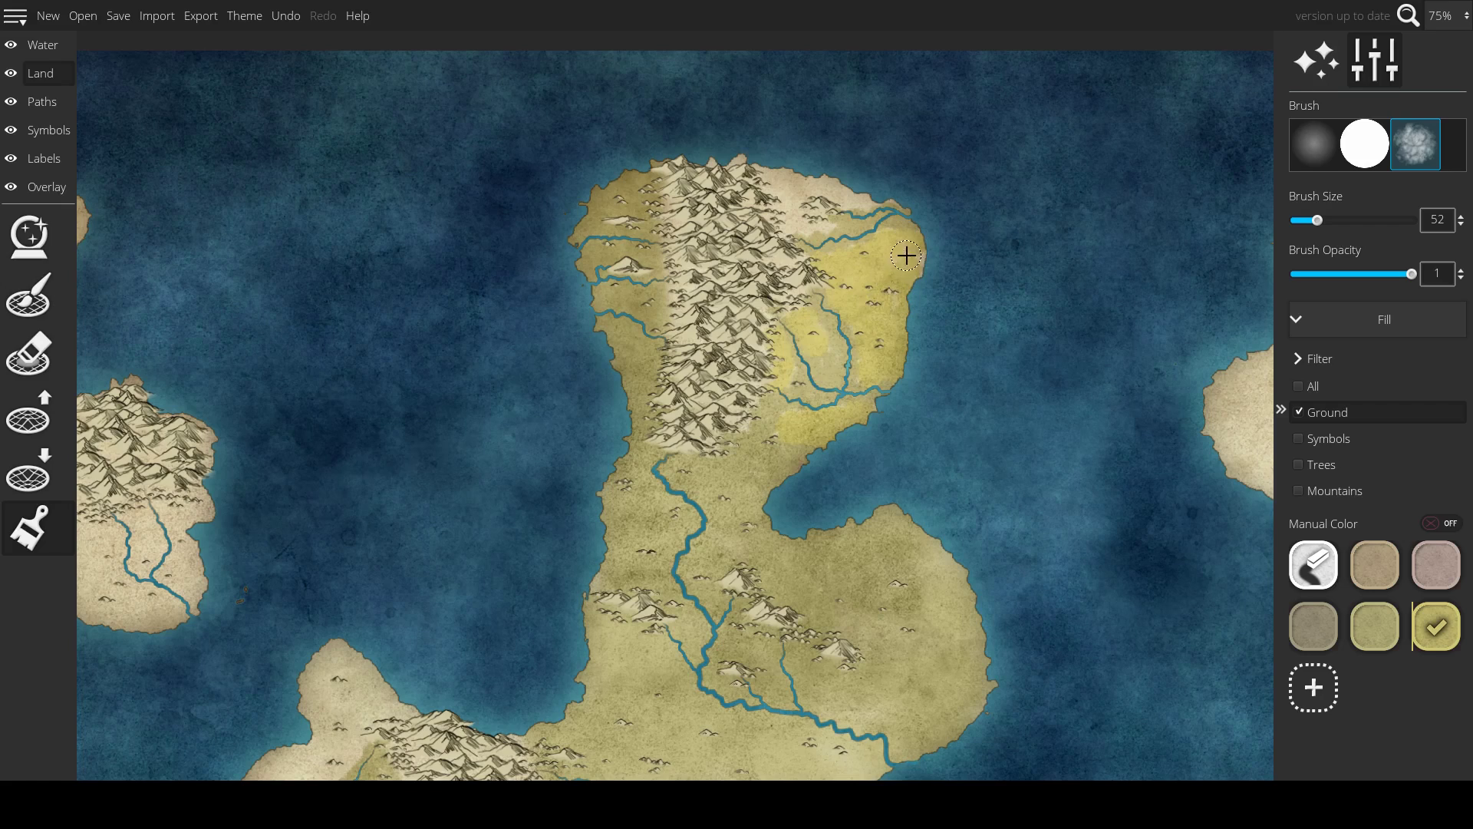
mouse_move(804, 229)
mouse_down()
mouse_move(768, 178)
mouse_move(791, 212)
mouse_move(771, 181)
mouse_move(806, 195)
mouse_up()
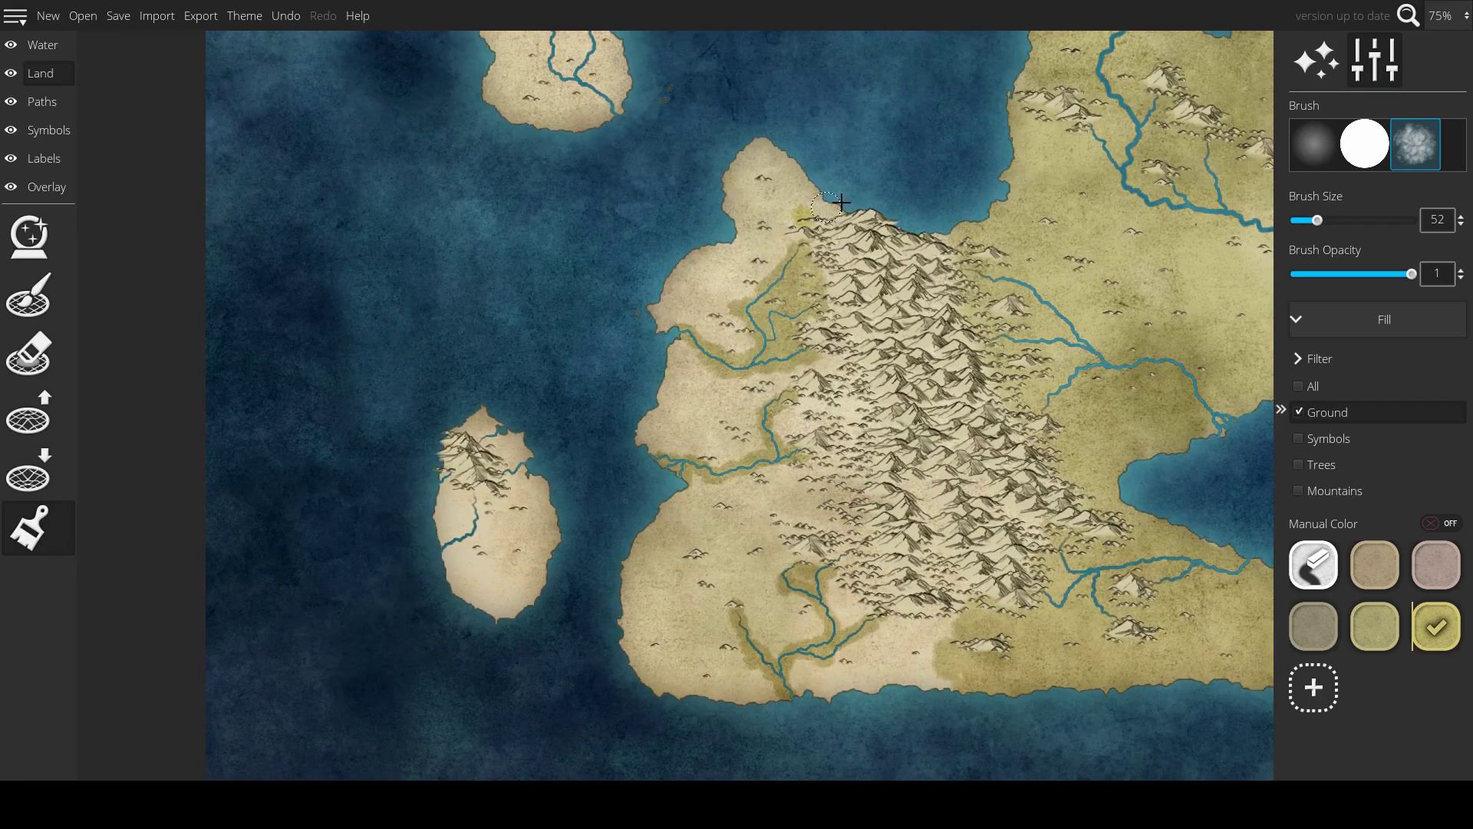
- Paint the large continent's northwestern lowlands yellow, from the northern headland down to the middle western river, at size 52
mouse_move(842, 203)
mouse_down()
mouse_move(790, 166)
mouse_move(802, 199)
mouse_move(769, 185)
mouse_move(795, 221)
mouse_move(796, 195)
mouse_move(757, 163)
mouse_move(781, 174)
mouse_move(767, 154)
mouse_move(742, 209)
mouse_move(744, 168)
mouse_move(742, 209)
mouse_move(766, 187)
mouse_move(774, 222)
mouse_move(788, 217)
mouse_move(781, 192)
mouse_move(744, 198)
mouse_move(786, 219)
mouse_move(750, 249)
mouse_move(771, 208)
mouse_move(700, 272)
mouse_move(749, 243)
mouse_move(670, 285)
mouse_move(667, 329)
mouse_move(677, 277)
mouse_move(662, 307)
mouse_move(778, 228)
mouse_move(740, 287)
mouse_move(711, 287)
mouse_move(721, 277)
mouse_move(692, 307)
mouse_move(737, 340)
mouse_move(689, 316)
mouse_move(731, 331)
mouse_up()
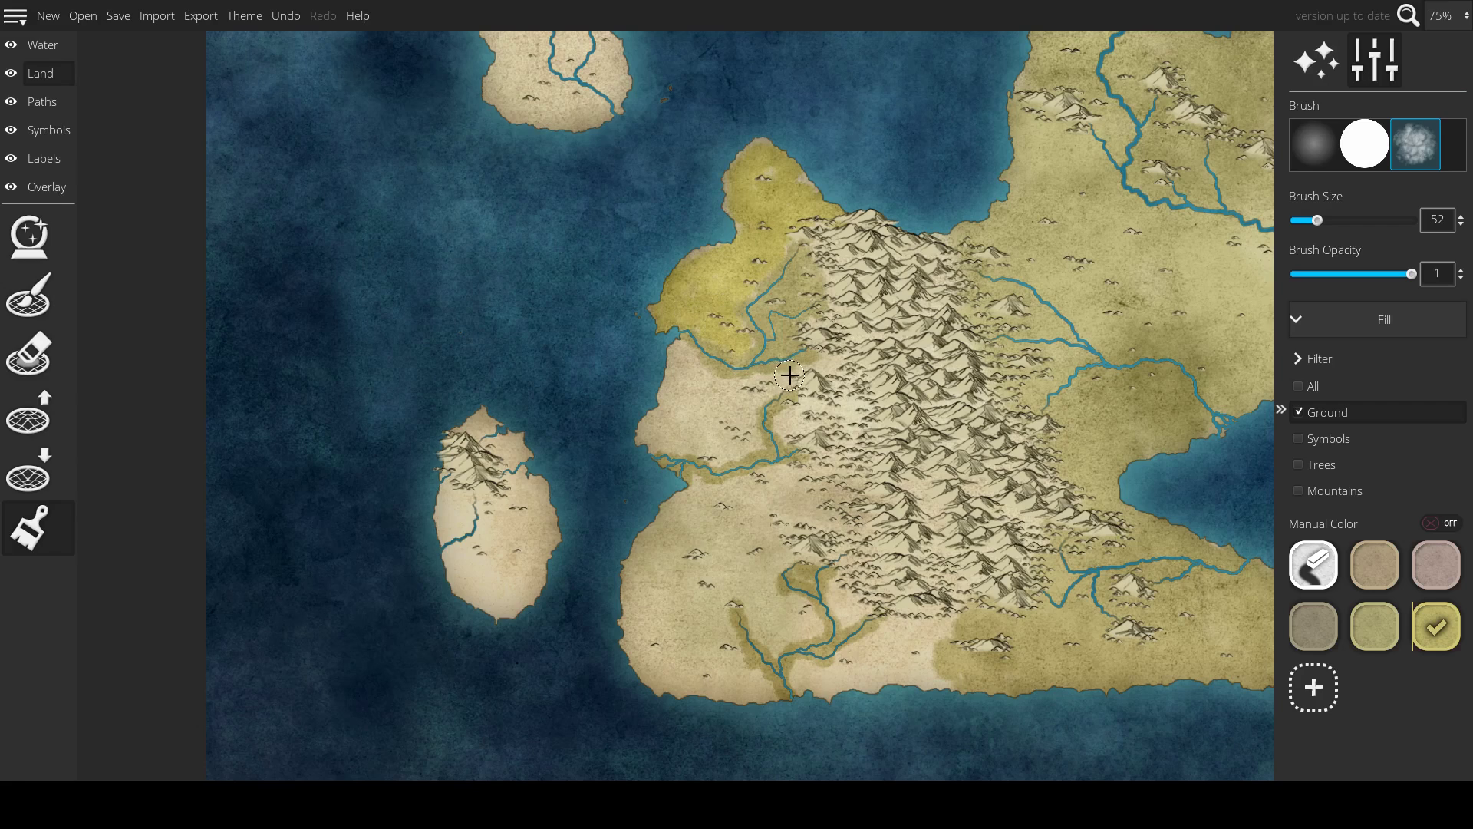
mouse_move(790, 375)
mouse_down()
mouse_move(740, 391)
mouse_move(827, 377)
mouse_move(851, 419)
mouse_move(830, 365)
mouse_move(817, 368)
mouse_move(863, 425)
mouse_move(849, 405)
mouse_move(786, 419)
mouse_move(852, 455)
mouse_move(836, 492)
mouse_move(857, 445)
mouse_move(857, 481)
mouse_move(858, 409)
mouse_move(866, 531)
mouse_move(810, 523)
mouse_move(844, 525)
mouse_move(787, 495)
mouse_move(812, 489)
mouse_move(817, 468)
mouse_move(777, 476)
mouse_move(797, 475)
mouse_move(776, 432)
mouse_move(798, 418)
mouse_move(746, 393)
mouse_move(746, 438)
mouse_move(750, 422)
mouse_move(684, 373)
mouse_move(734, 388)
mouse_move(671, 363)
mouse_up()
mouse_move(676, 427)
mouse_down()
mouse_move(668, 414)
mouse_move(654, 431)
mouse_move(715, 447)
mouse_move(690, 404)
mouse_move(726, 435)
mouse_up()
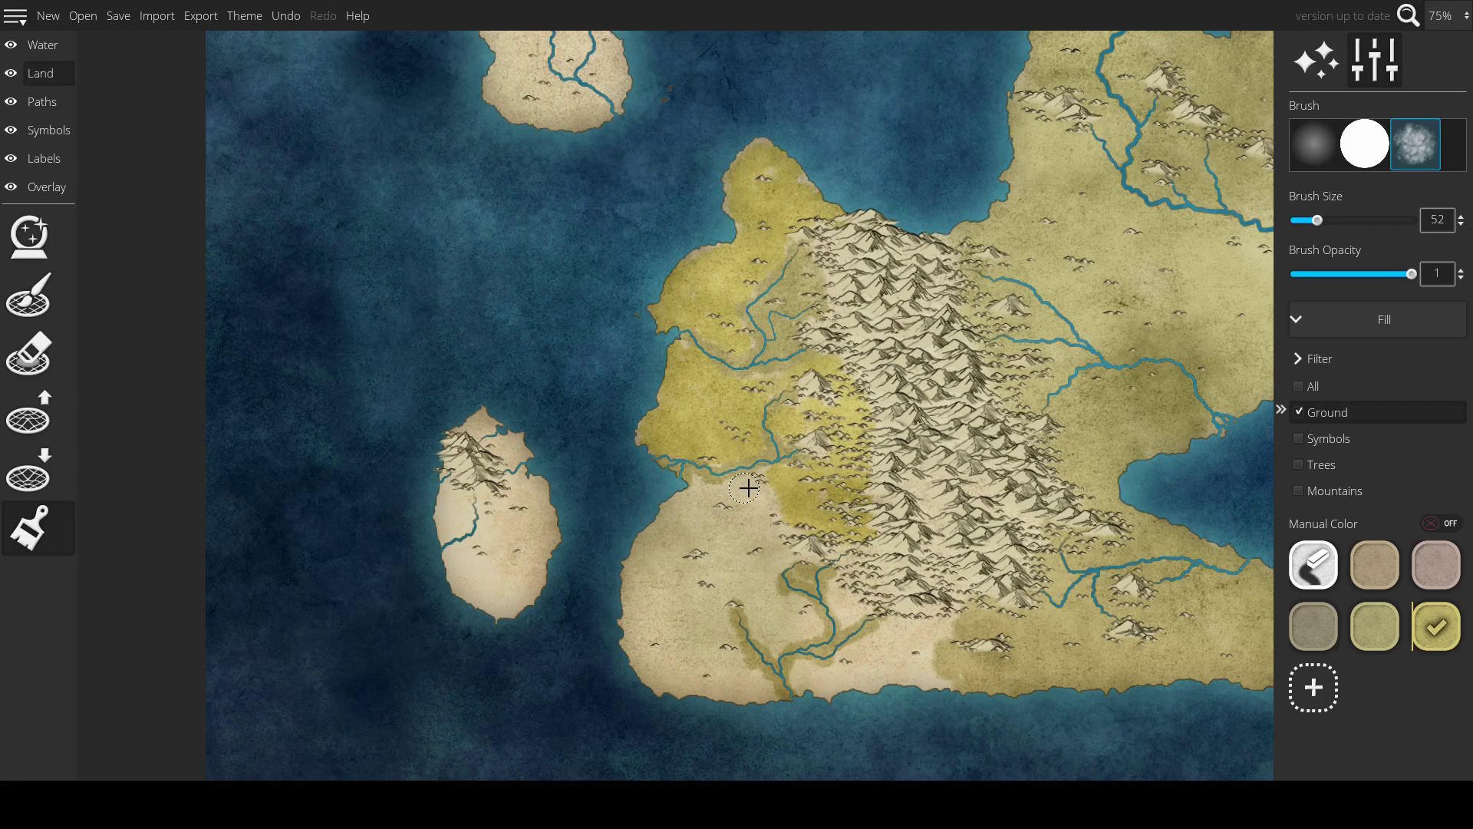
- Fill the large continent's southwestern lowlands with yellow at size 52, continuing around the southern river to the mountains' southern foot
mouse_move(748, 488)
mouse_down()
mouse_move(688, 490)
mouse_move(802, 487)
mouse_move(644, 514)
mouse_move(753, 523)
mouse_move(675, 509)
mouse_up()
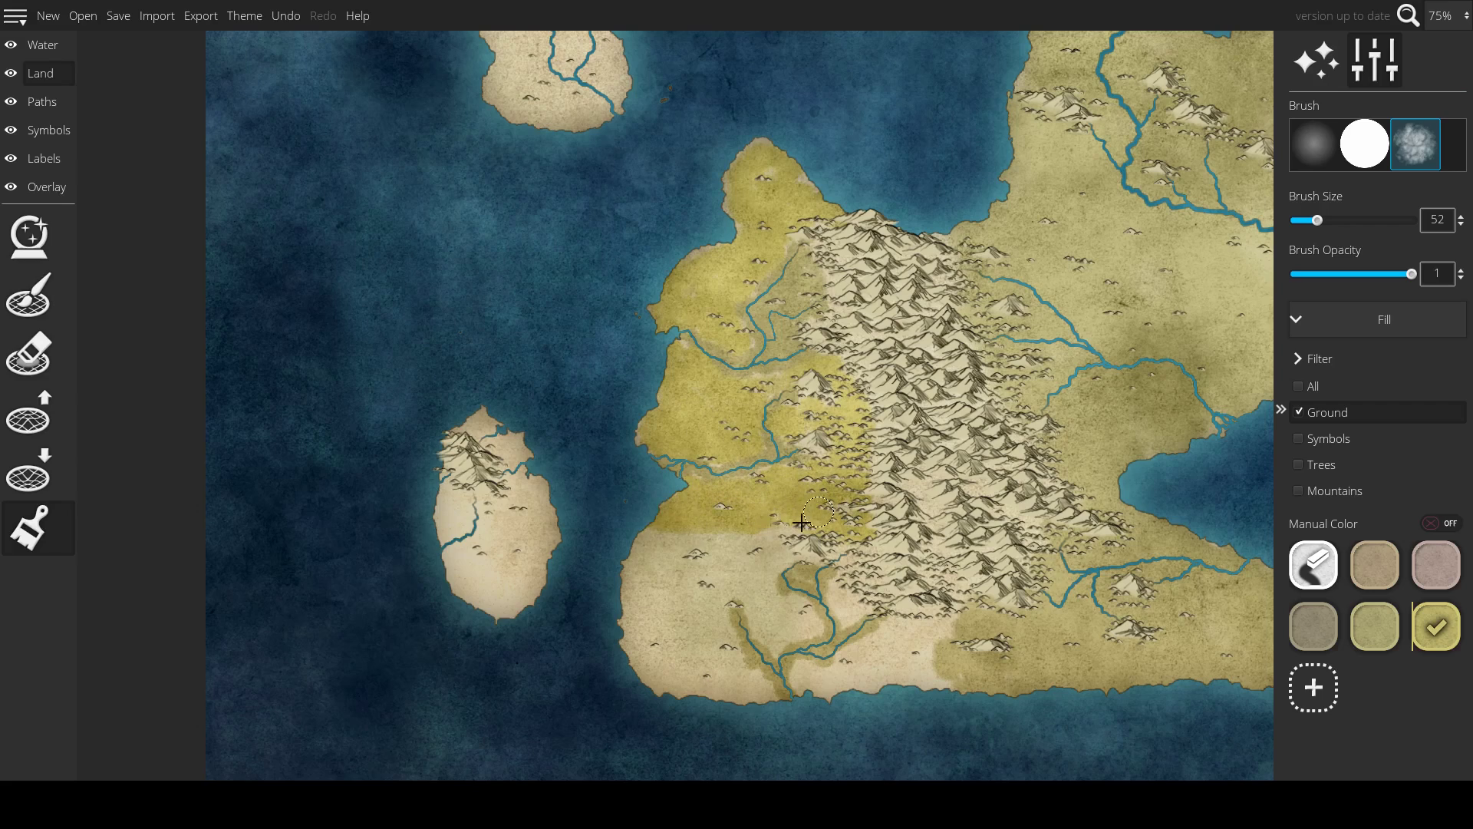
mouse_move(802, 522)
mouse_down()
mouse_move(777, 547)
mouse_move(795, 547)
mouse_move(773, 564)
mouse_move(759, 535)
mouse_move(755, 559)
mouse_move(738, 545)
mouse_move(688, 562)
mouse_move(664, 546)
mouse_move(699, 548)
mouse_move(628, 562)
mouse_move(668, 532)
mouse_move(656, 655)
mouse_move(630, 634)
mouse_move(636, 557)
mouse_move(648, 662)
mouse_move(611, 602)
mouse_move(645, 667)
mouse_move(693, 693)
mouse_move(667, 575)
mouse_move(649, 624)
mouse_move(676, 696)
mouse_move(669, 569)
mouse_move(675, 686)
mouse_move(705, 586)
mouse_move(702, 676)
mouse_move(691, 590)
mouse_move(748, 578)
mouse_move(696, 584)
mouse_move(702, 654)
mouse_move(722, 634)
mouse_move(722, 599)
mouse_move(769, 611)
mouse_move(776, 625)
mouse_move(754, 622)
mouse_move(772, 647)
mouse_move(814, 621)
mouse_move(776, 610)
mouse_move(756, 590)
mouse_move(793, 607)
mouse_move(767, 587)
mouse_up()
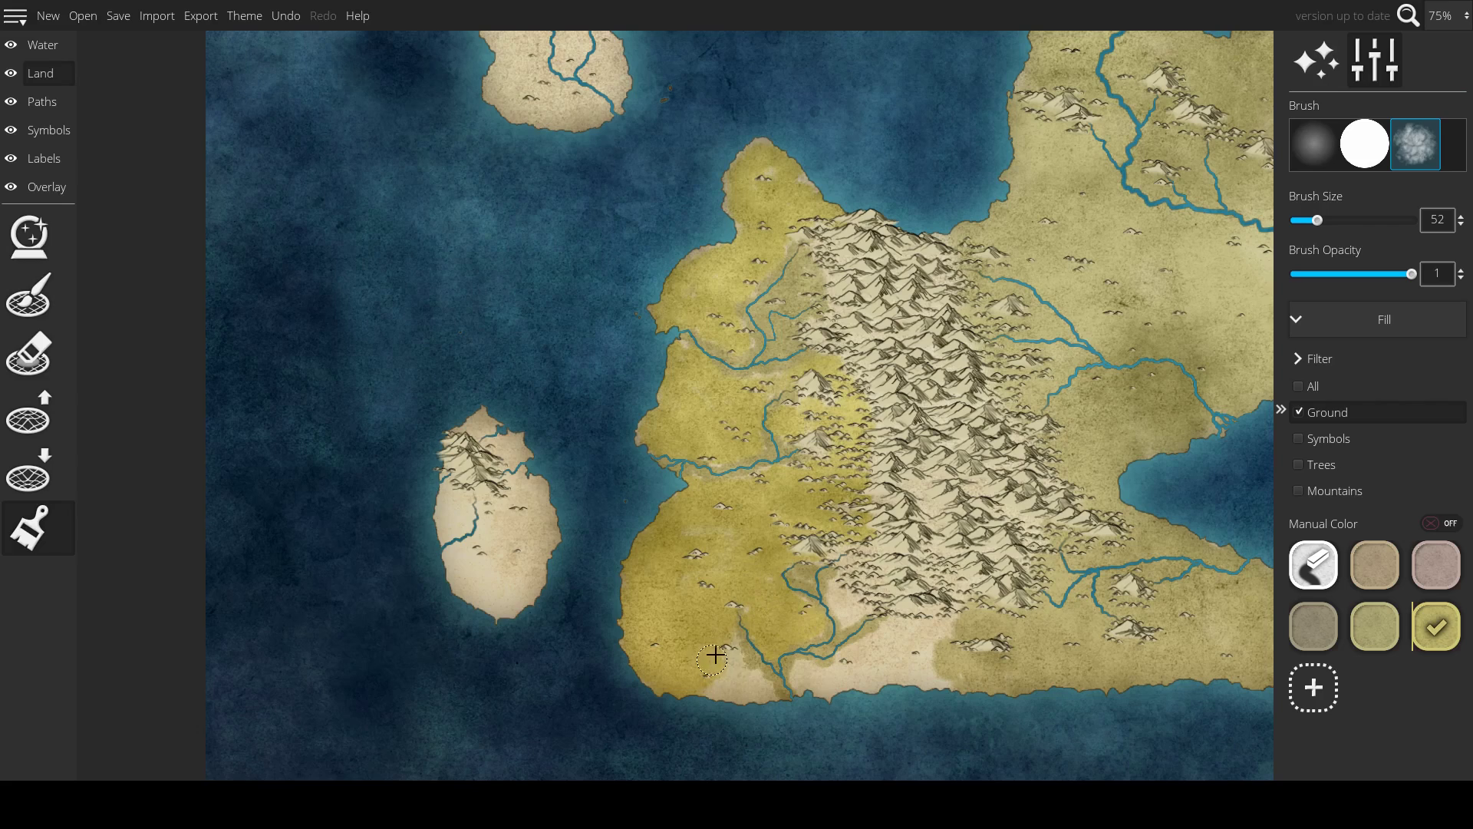
mouse_move(716, 655)
mouse_down()
mouse_move(765, 696)
mouse_move(701, 700)
mouse_move(752, 680)
mouse_move(724, 642)
mouse_move(716, 686)
mouse_move(750, 678)
mouse_move(768, 706)
mouse_move(826, 708)
mouse_move(804, 669)
mouse_move(804, 685)
mouse_move(847, 679)
mouse_move(812, 688)
mouse_move(905, 627)
mouse_move(951, 632)
mouse_move(918, 636)
mouse_move(912, 660)
mouse_move(941, 690)
mouse_move(923, 648)
mouse_move(935, 669)
mouse_move(920, 688)
mouse_move(866, 668)
mouse_move(889, 675)
mouse_move(835, 691)
mouse_up()
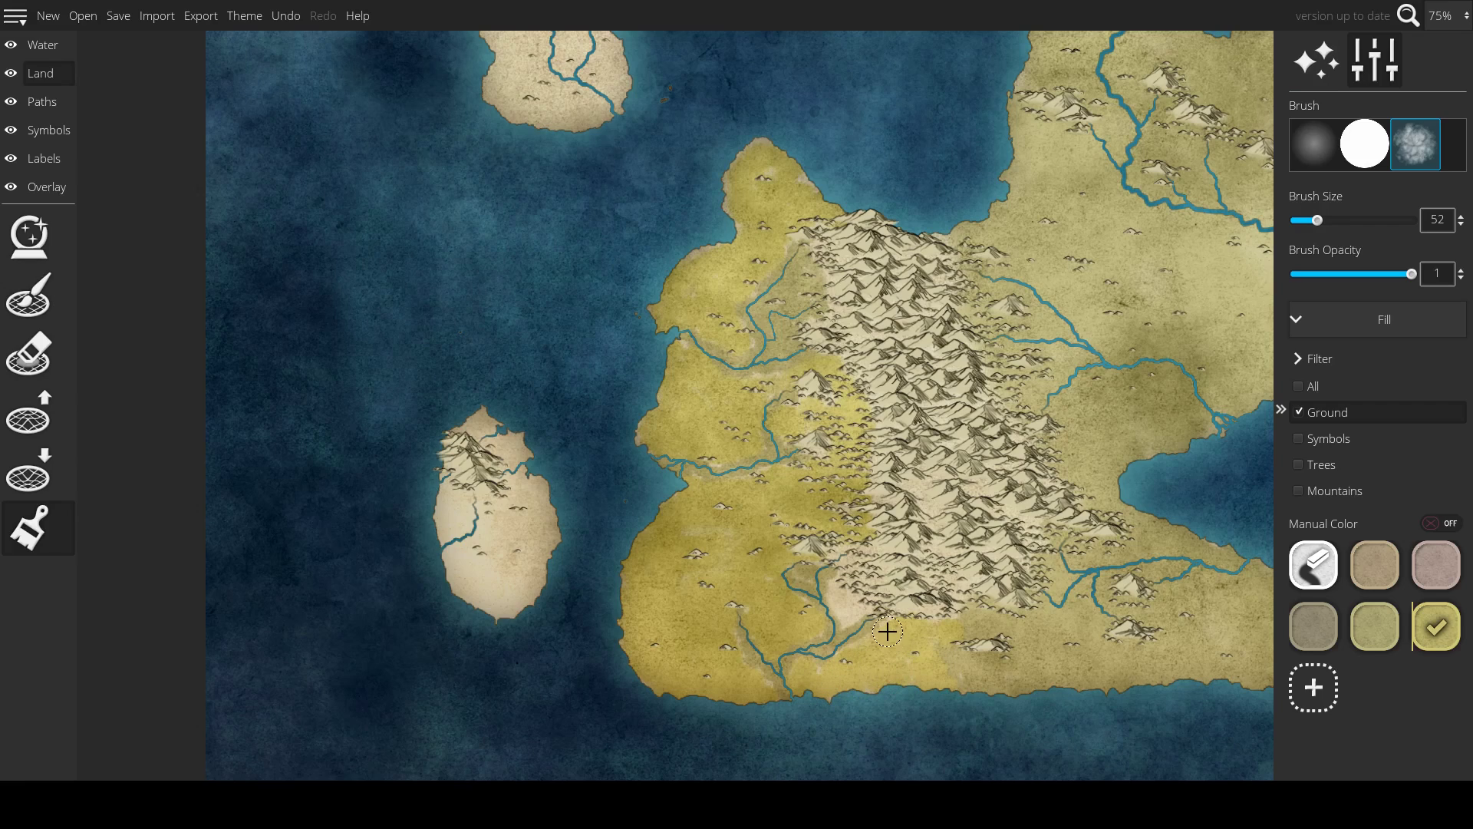
mouse_move(888, 631)
mouse_down()
mouse_move(842, 617)
mouse_move(837, 587)
mouse_move(865, 605)
mouse_move(847, 551)
mouse_up()
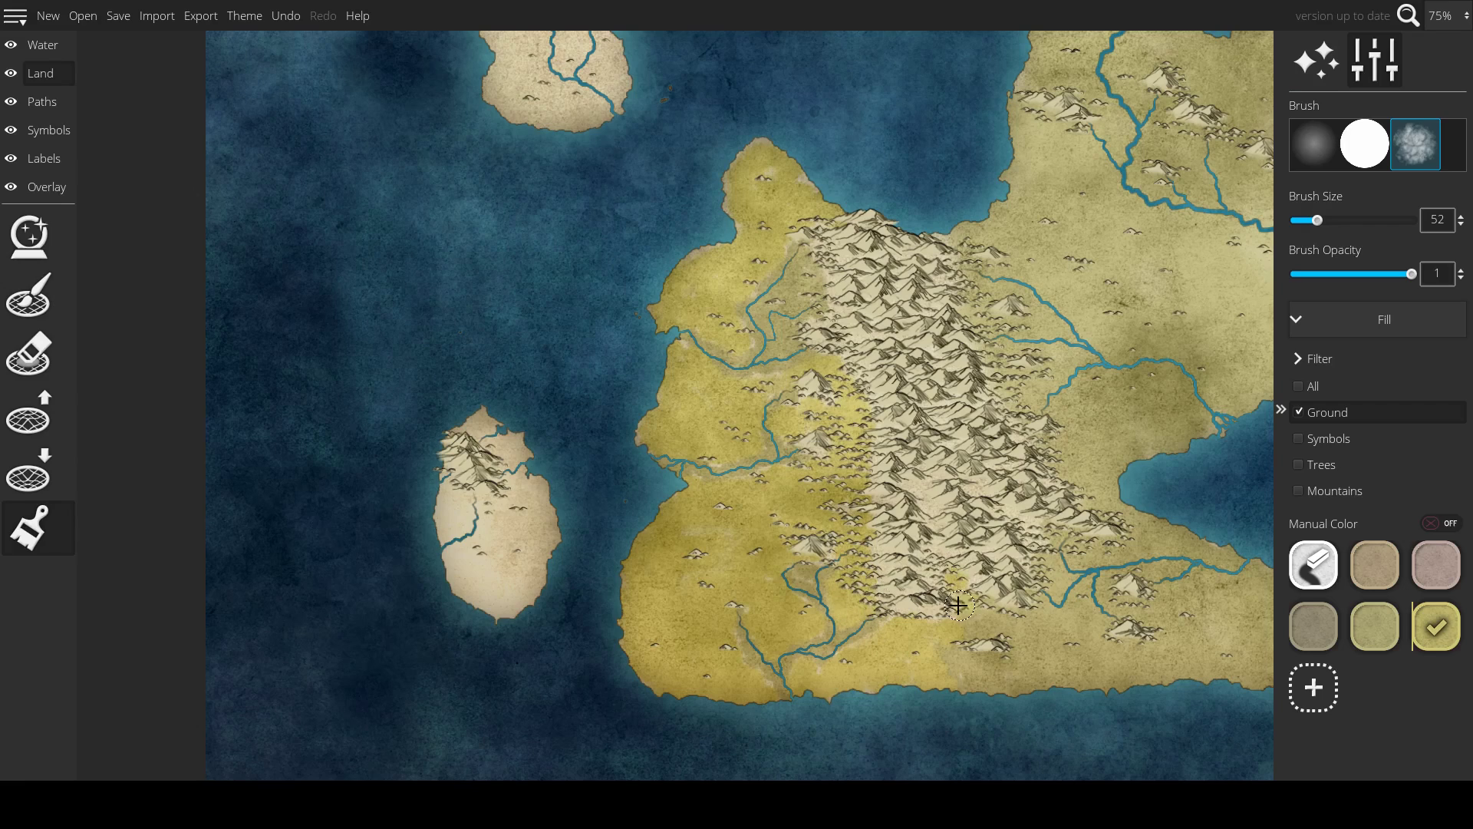
- Paint olive green around the southern end of the large continent's mountain range with the size 52 textured brush
click(1355, 626)
drag(968, 624, 941, 567)
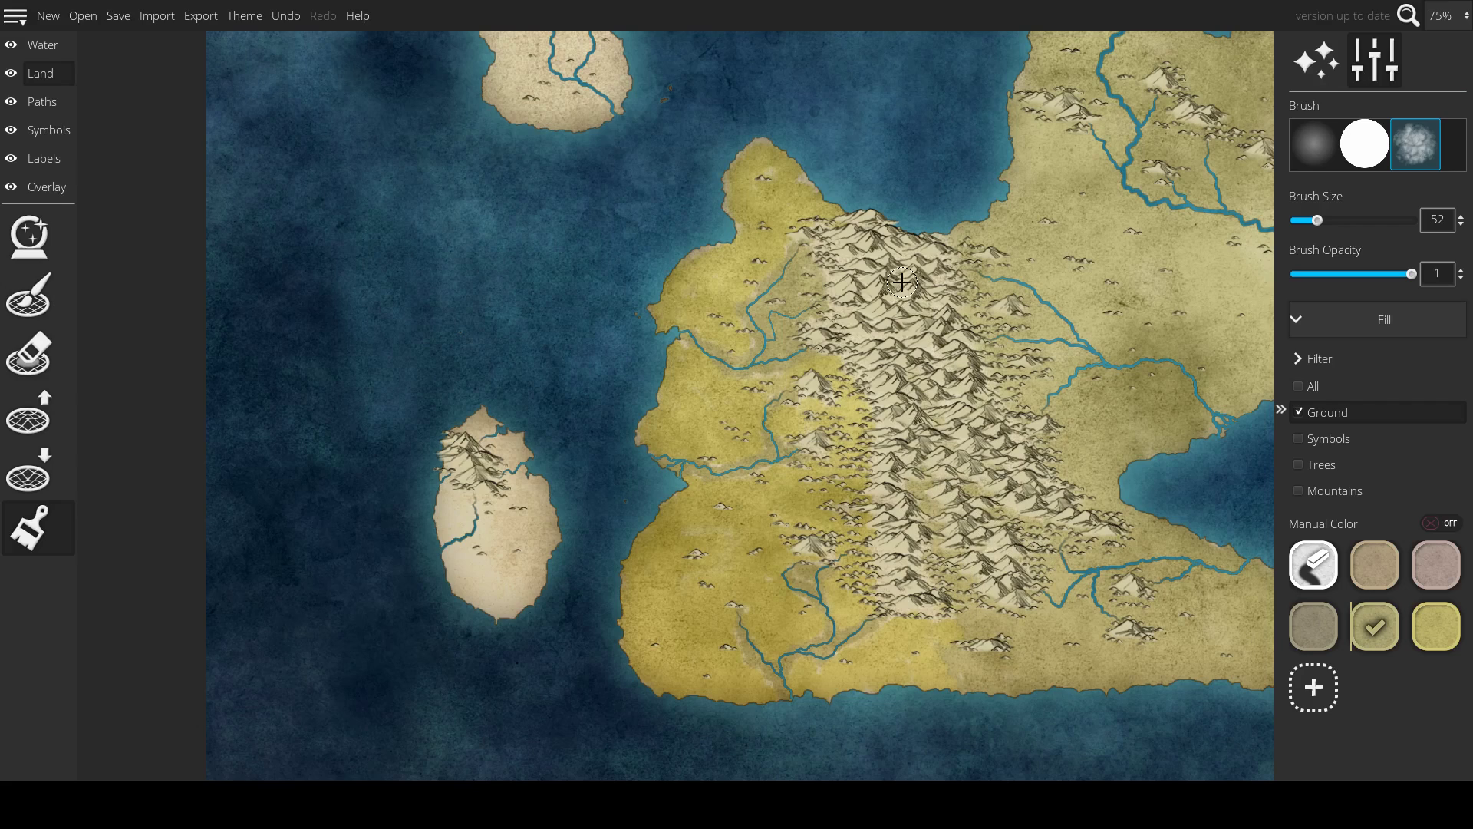
drag(1009, 615, 842, 495)
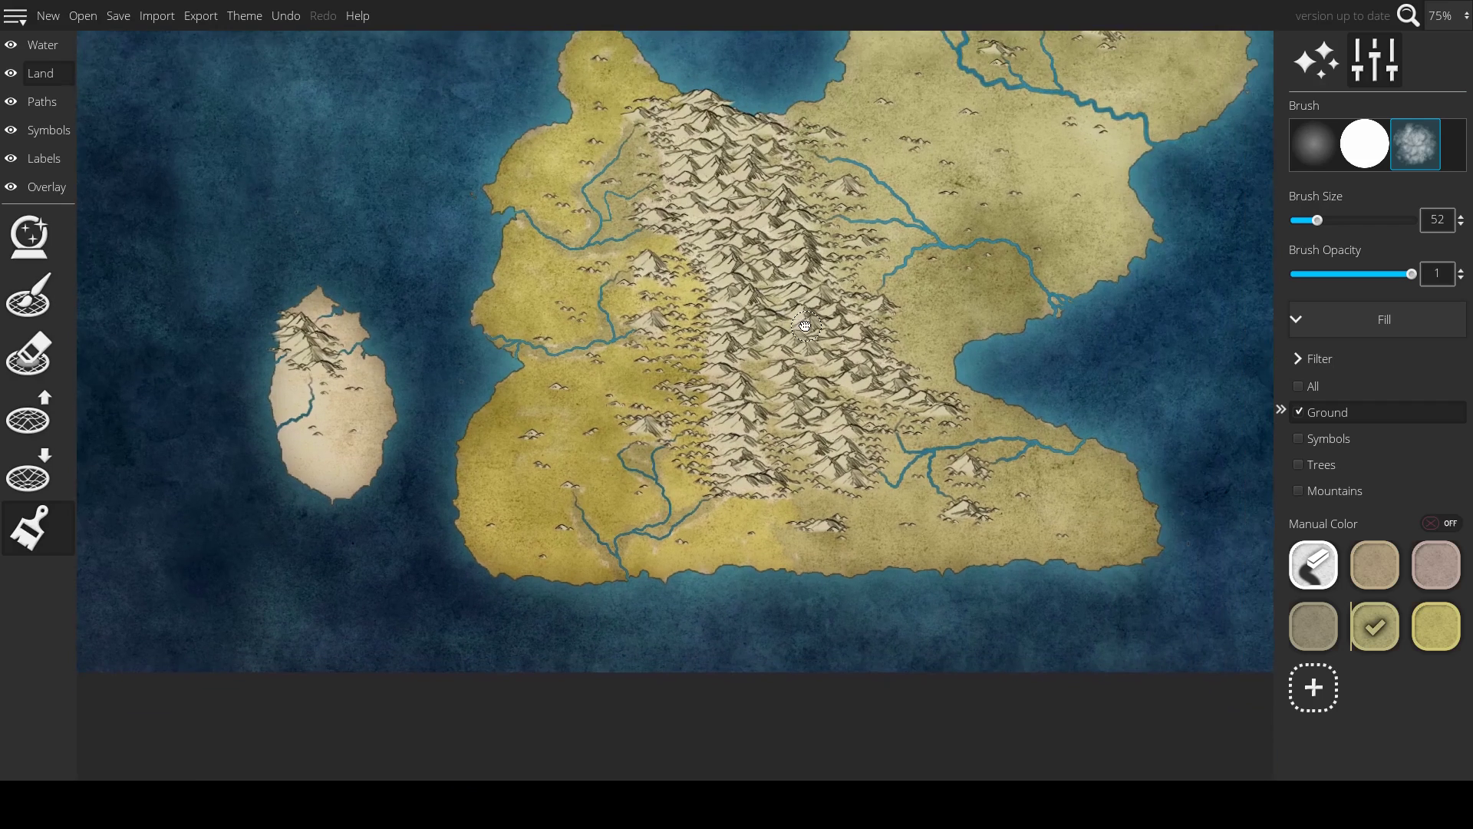
- Dab brown patches on the southeastern peninsula and the lowlands east of the mountain range with the textured brush at size 40
click(1354, 571)
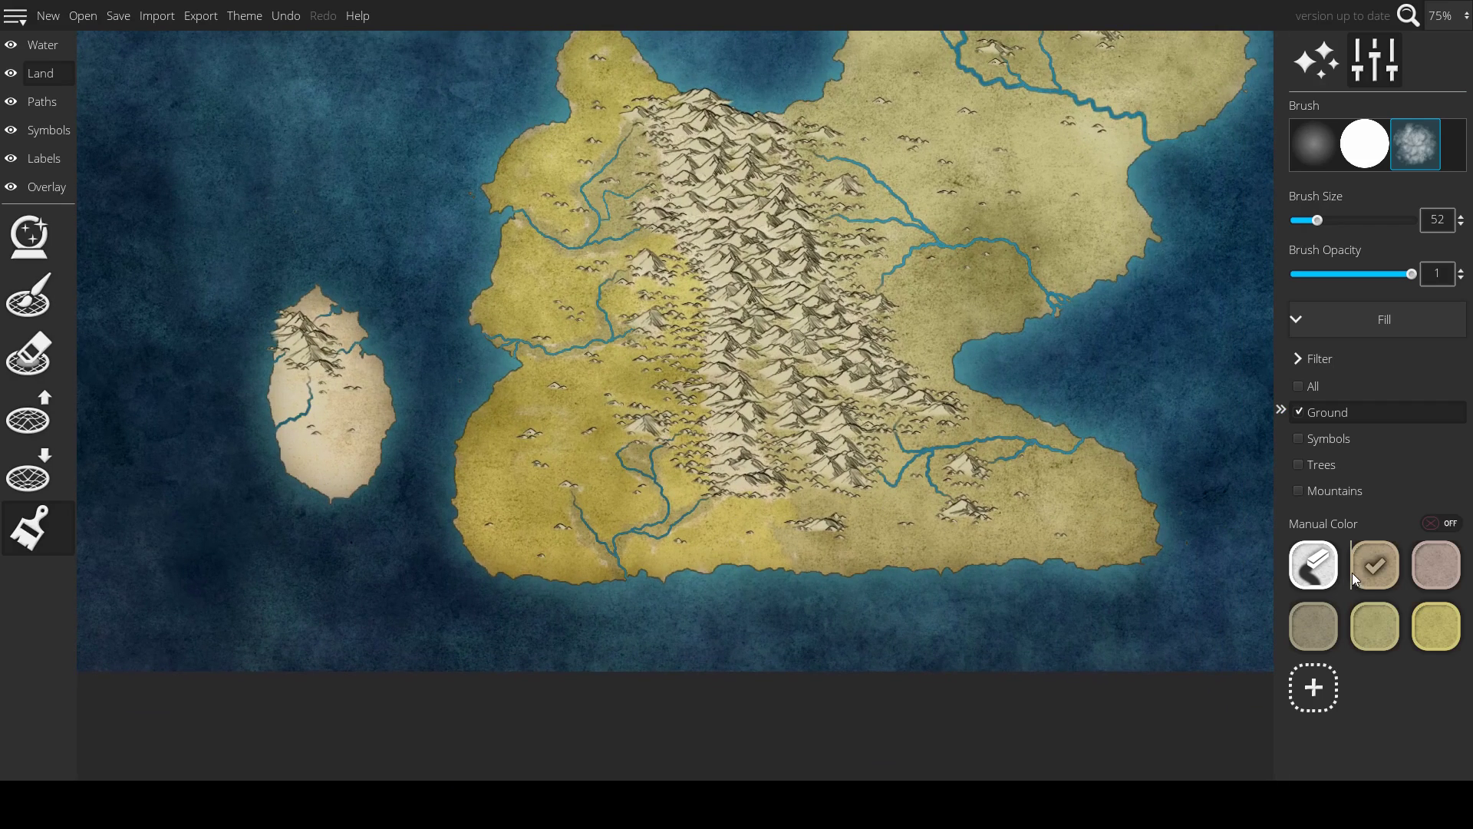
scroll(1028, 516, down, 3)
mouse_move(919, 341)
mouse_down()
mouse_move(965, 363)
mouse_move(934, 456)
mouse_move(951, 345)
mouse_up()
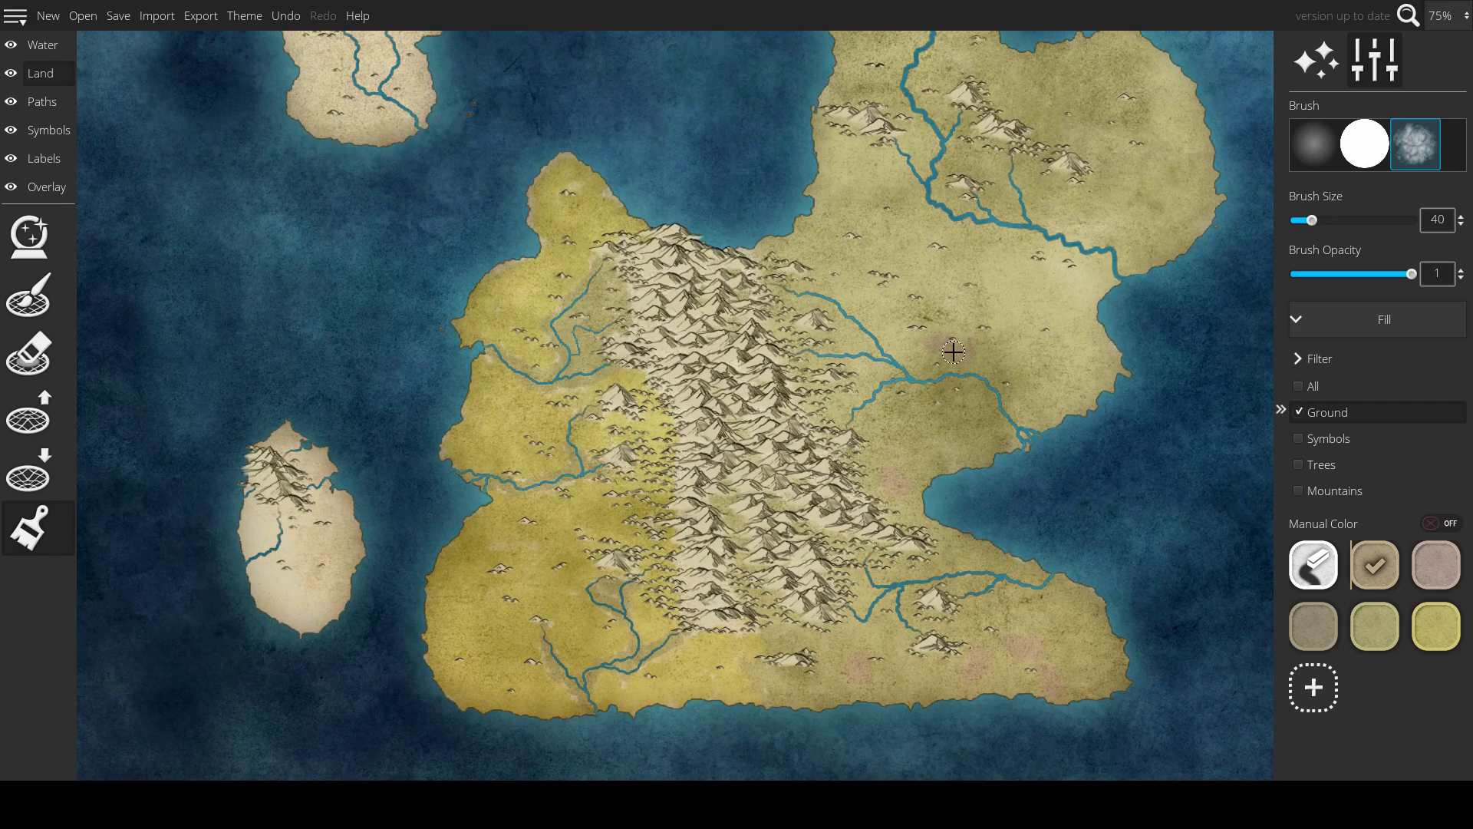
drag(1039, 313, 1014, 449)
drag(948, 424, 960, 419)
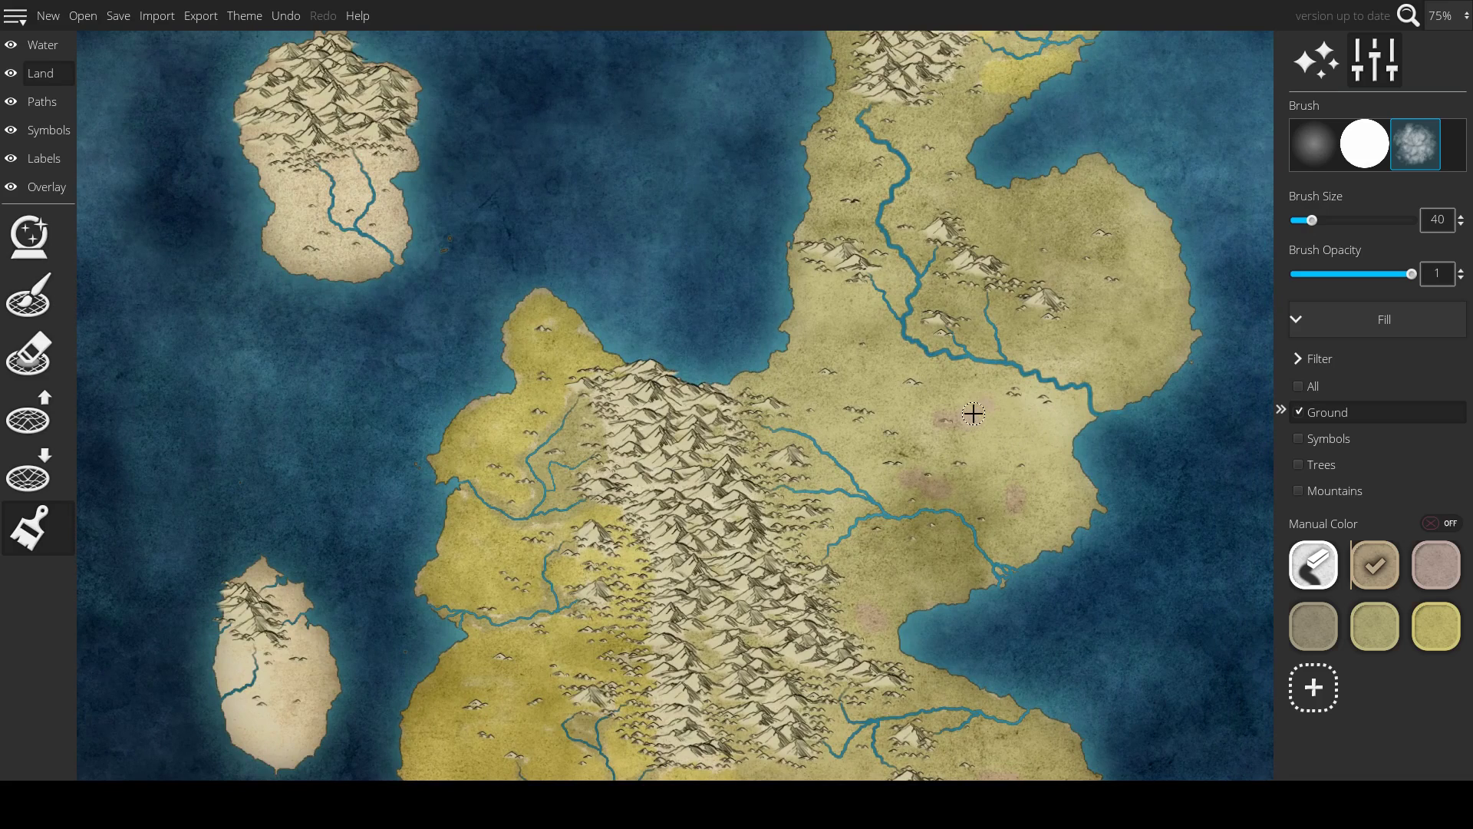
- Try a pinkish patch on the plain between the two eastern rivers, and undo the stroke
click(1435, 566)
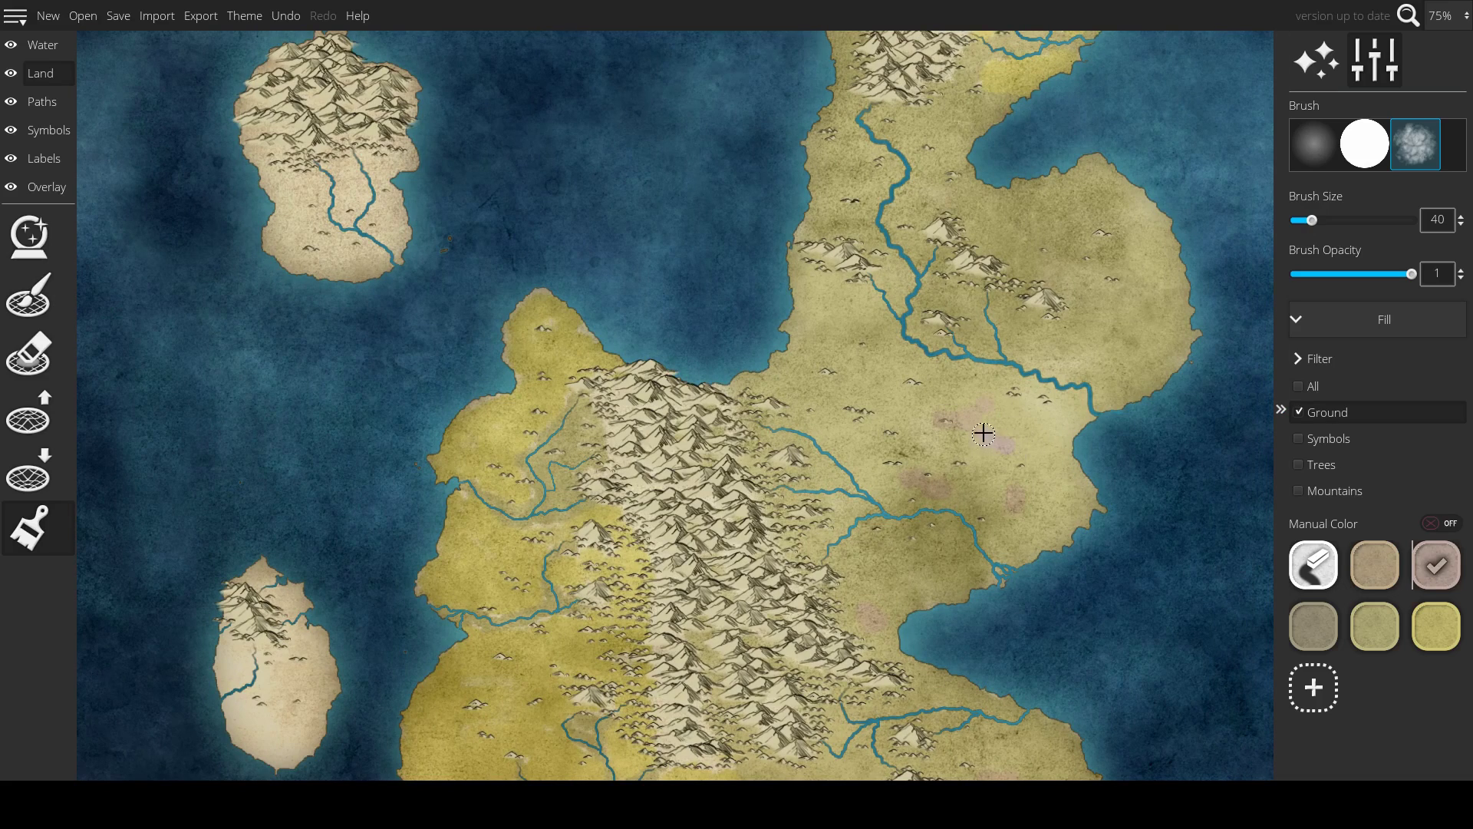
mouse_move(983, 434)
mouse_down()
mouse_move(1027, 428)
mouse_move(1029, 461)
mouse_up()
key(ctrl+z)
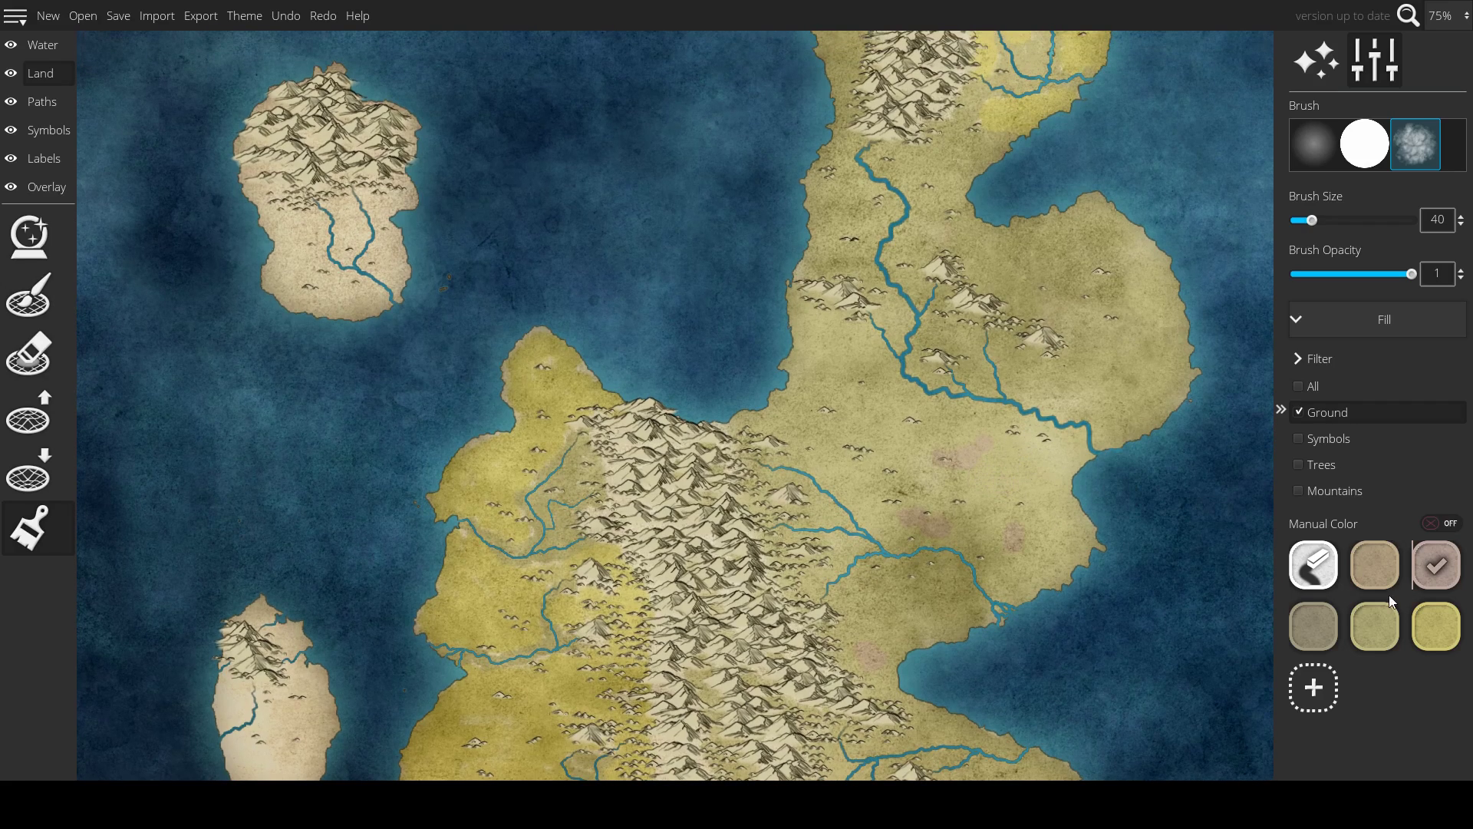
- Add a grey patch between the two eastern rivers, plus grey and brown patches on the rounded eastern peninsula at size 40
click(1313, 627)
mouse_move(977, 469)
mouse_down()
mouse_move(1029, 455)
mouse_move(1026, 507)
mouse_up()
key(ctrl+z)
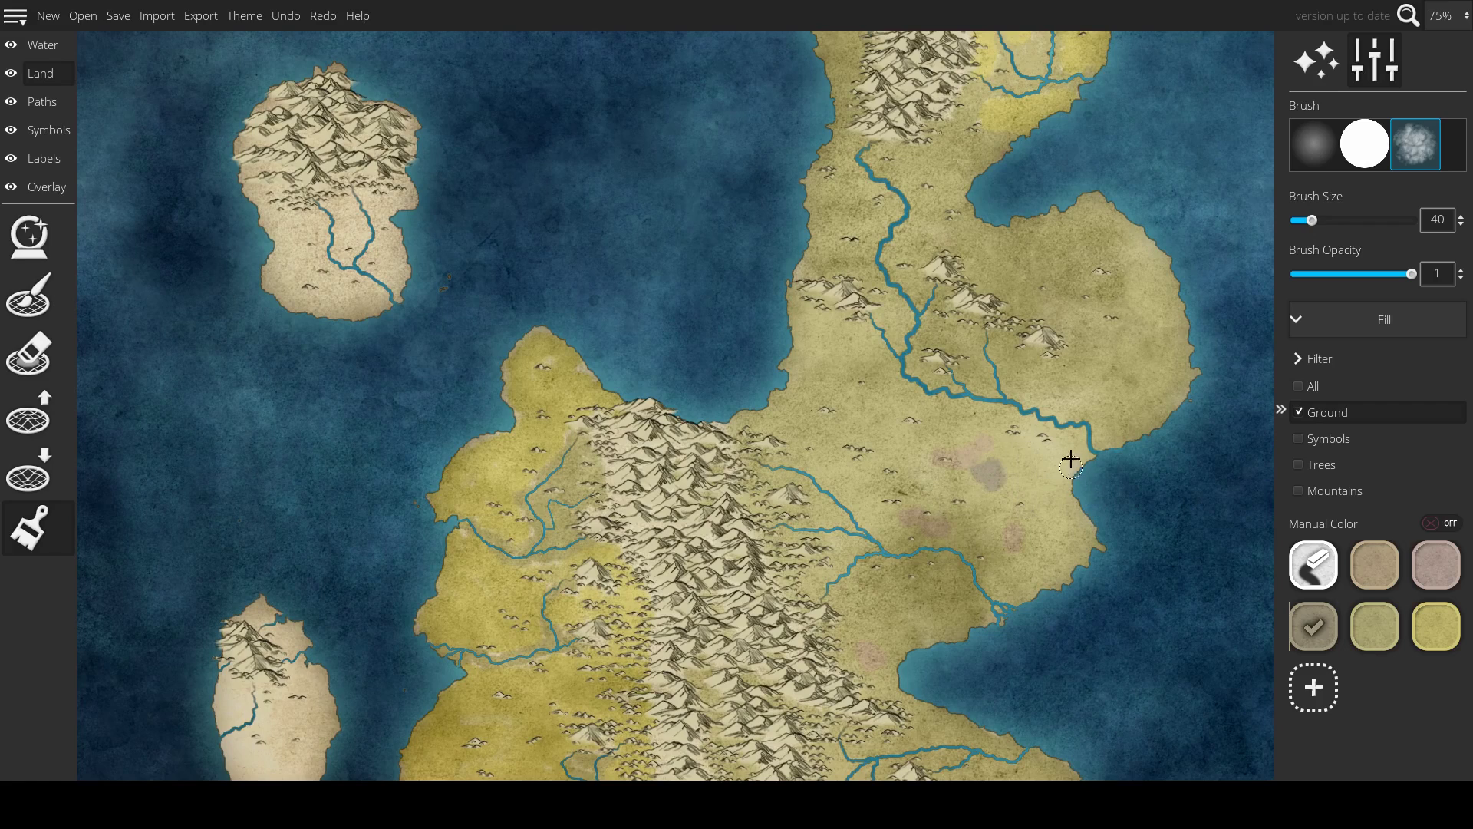
mouse_move(1086, 386)
mouse_down()
mouse_move(1095, 368)
mouse_move(1111, 379)
mouse_move(1095, 335)
mouse_move(1104, 458)
mouse_up()
click(1375, 565)
mouse_move(1016, 383)
mouse_down()
mouse_move(1037, 407)
mouse_move(997, 383)
mouse_up()
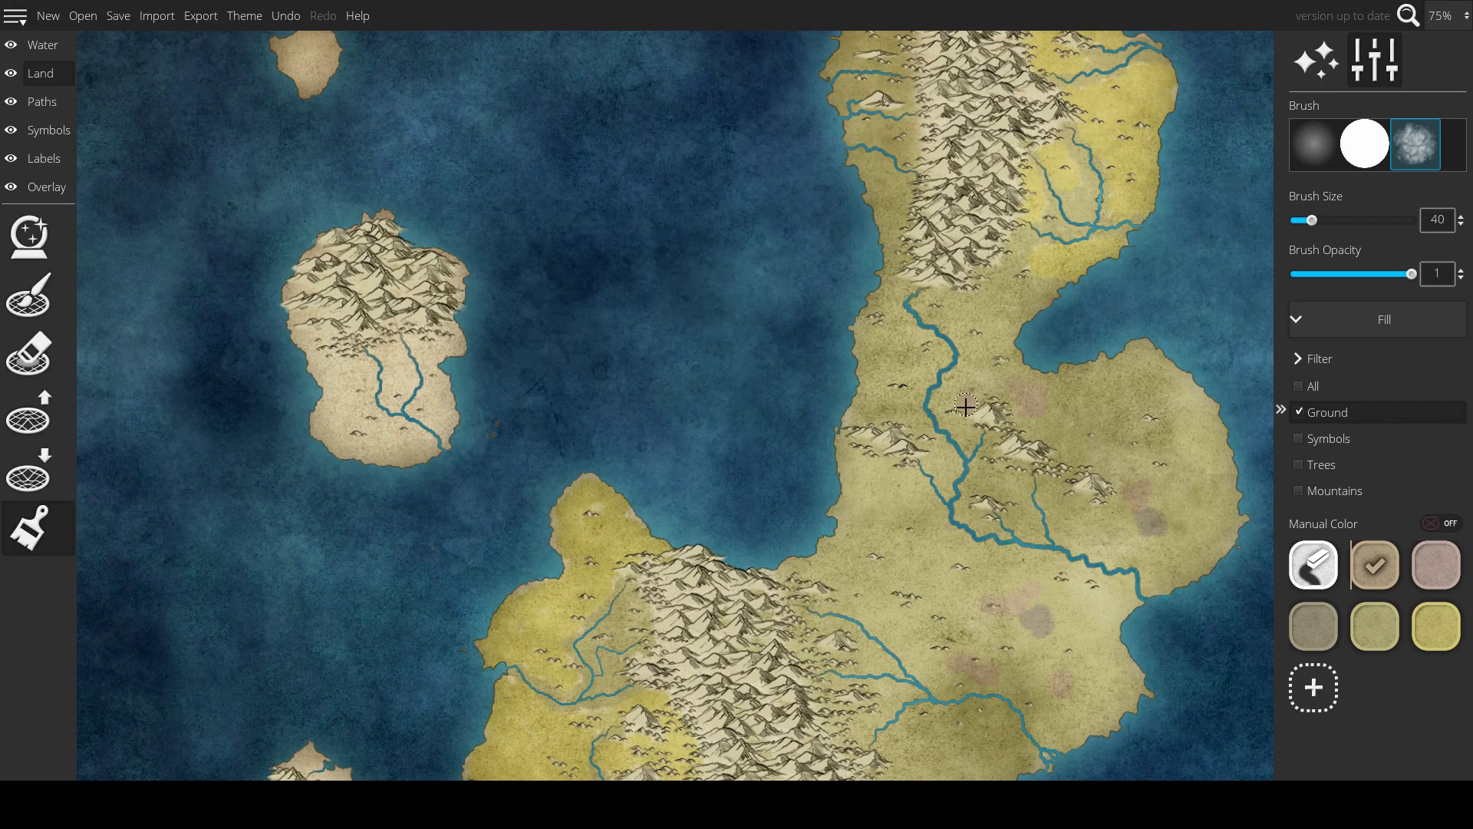
- Dab grey patches on the eastern peninsula's north, the northern region's western lowlands and the plain inland from the central west coast
click(1314, 626)
drag(1121, 415, 1117, 398)
drag(1042, 427, 1116, 552)
drag(963, 322, 973, 372)
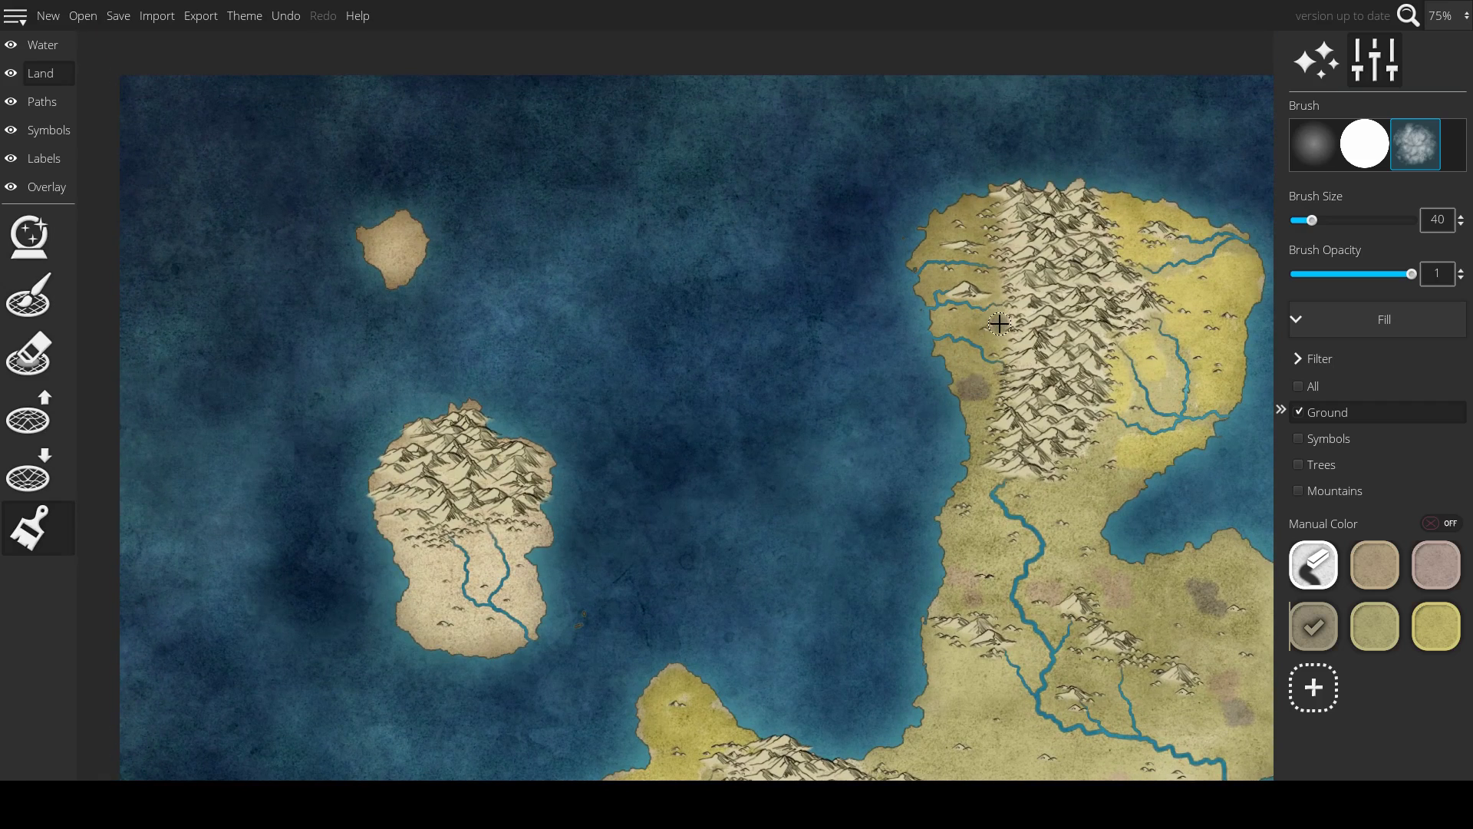
drag(933, 650, 787, 398)
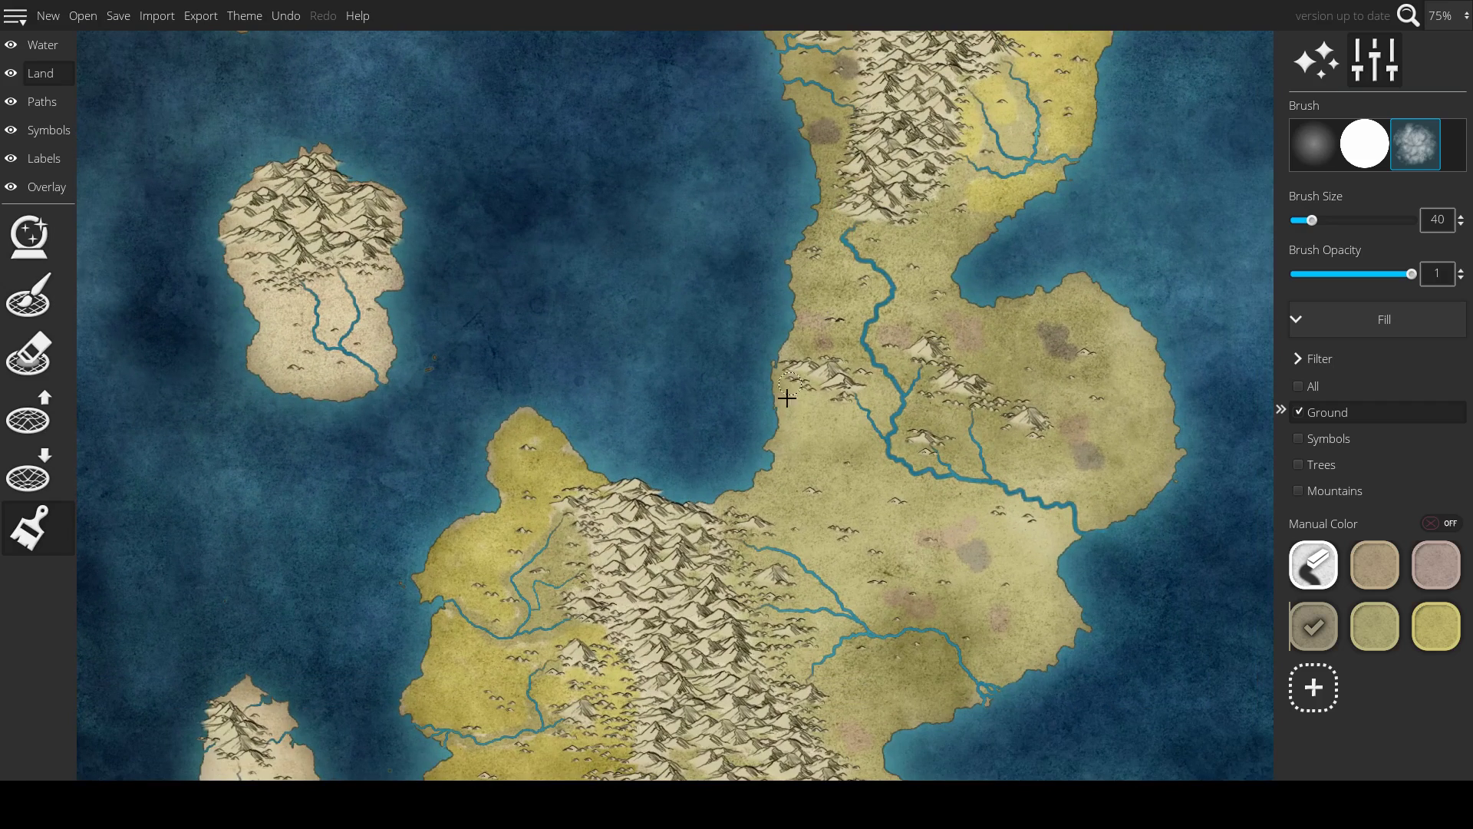
mouse_move(800, 454)
mouse_down()
mouse_move(790, 470)
mouse_move(814, 467)
mouse_up()
- Dab brown patches across the yellow lowlands west of the large continent's mountain range at size 40
click(1374, 564)
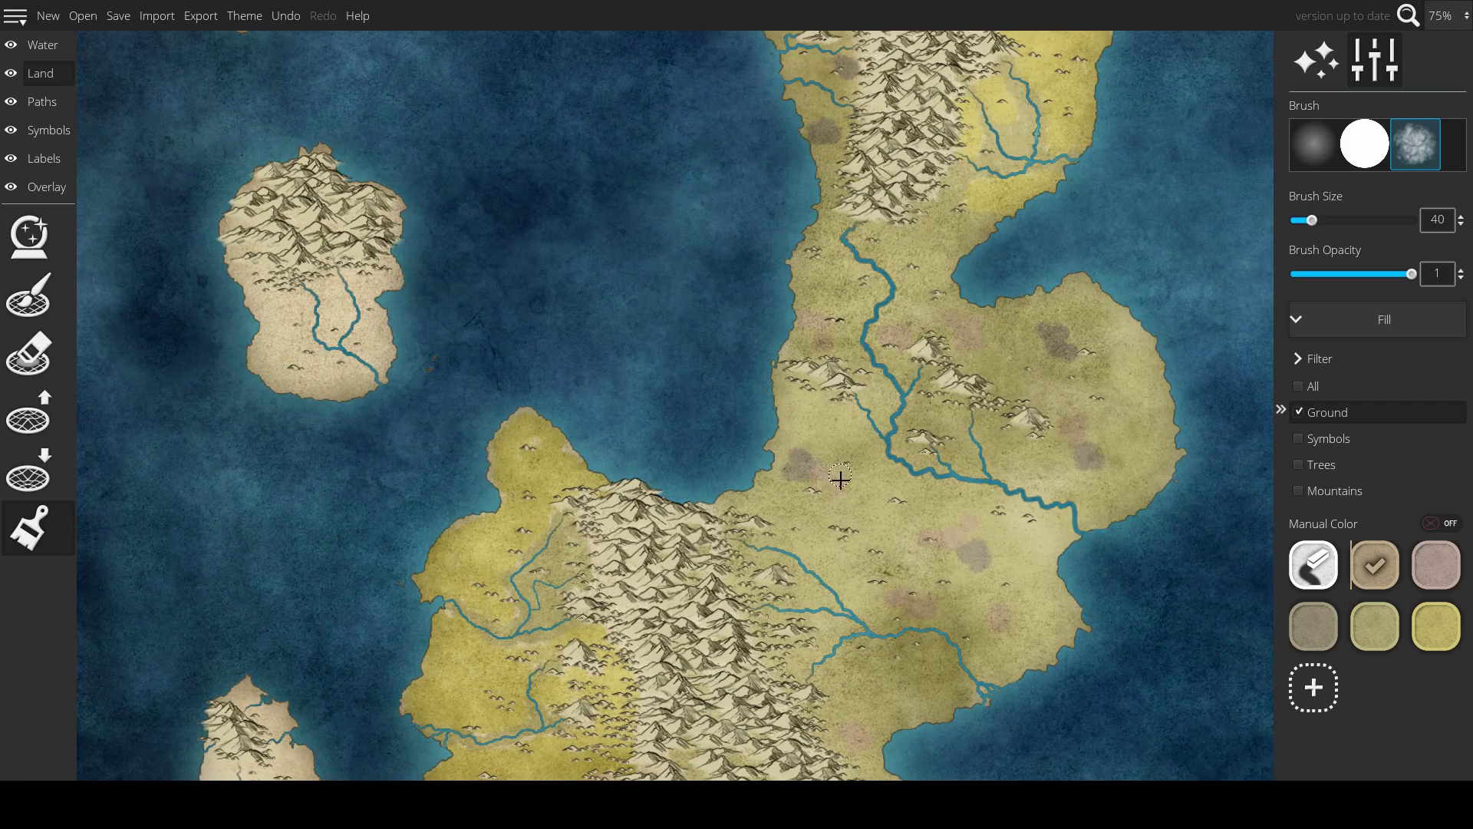
drag(825, 551, 1049, 290)
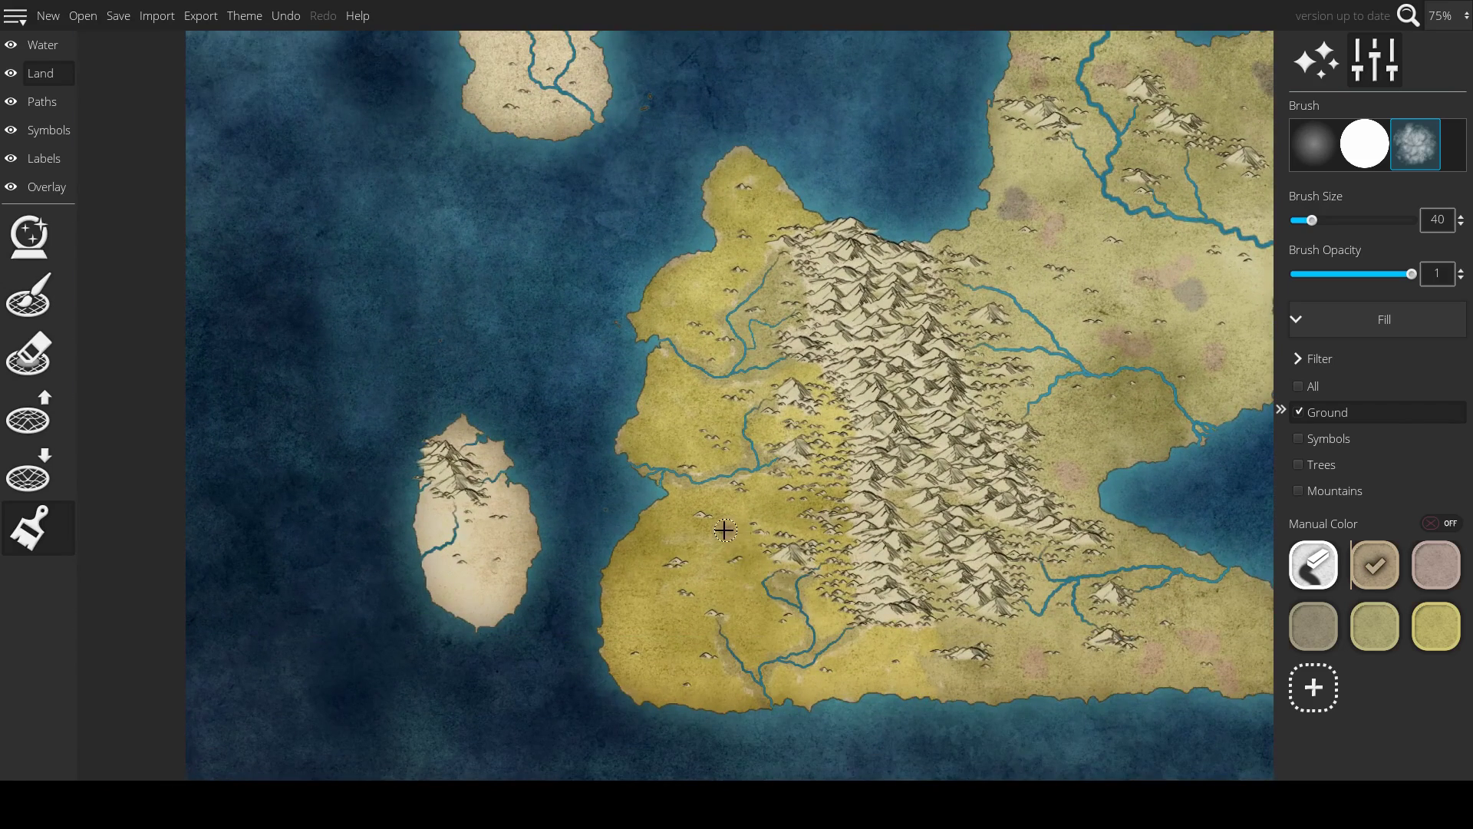
mouse_move(725, 529)
mouse_down()
mouse_move(716, 542)
mouse_move(734, 533)
mouse_up()
drag(680, 412, 684, 421)
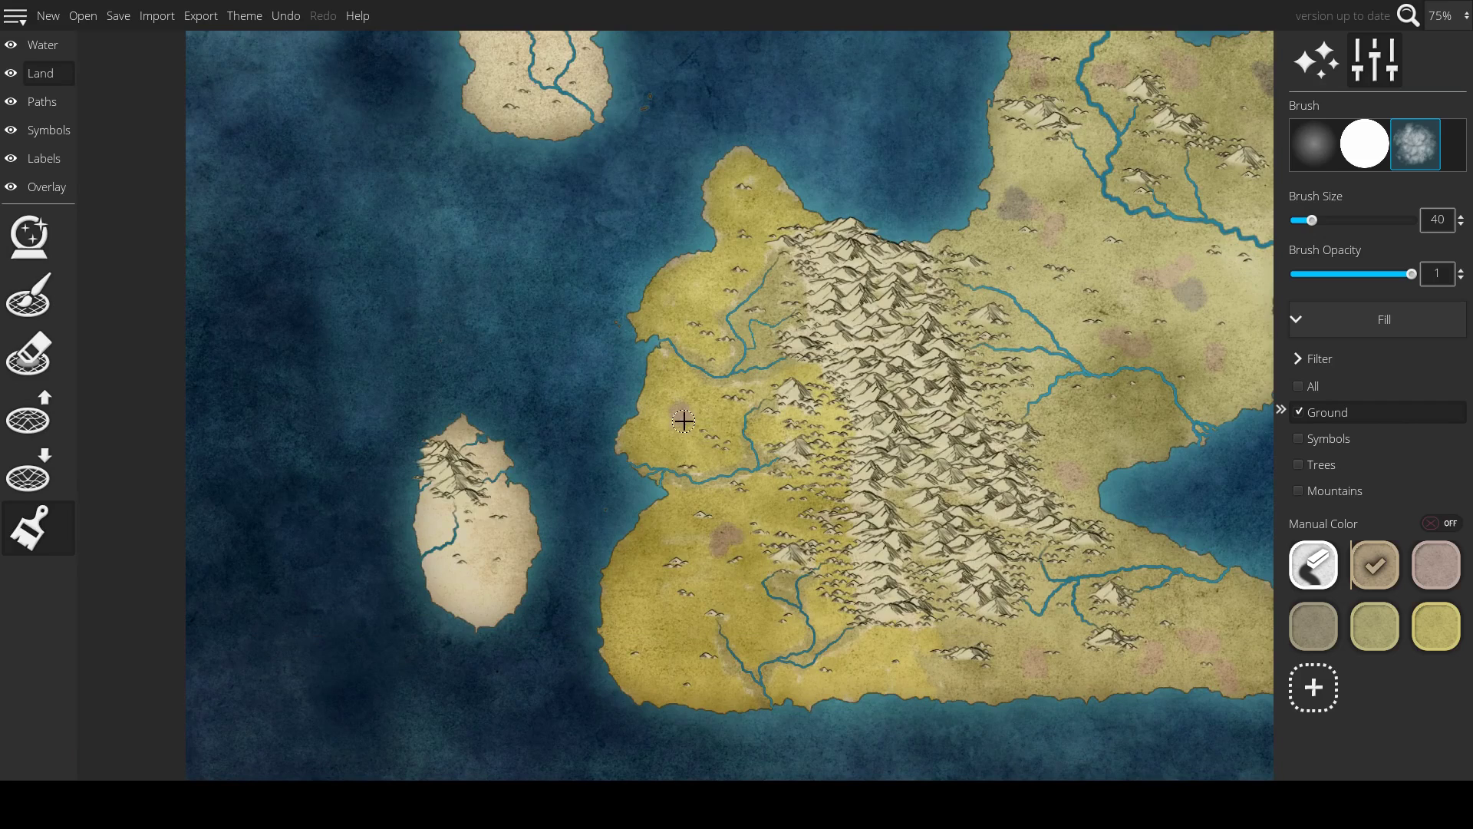
drag(684, 317, 688, 307)
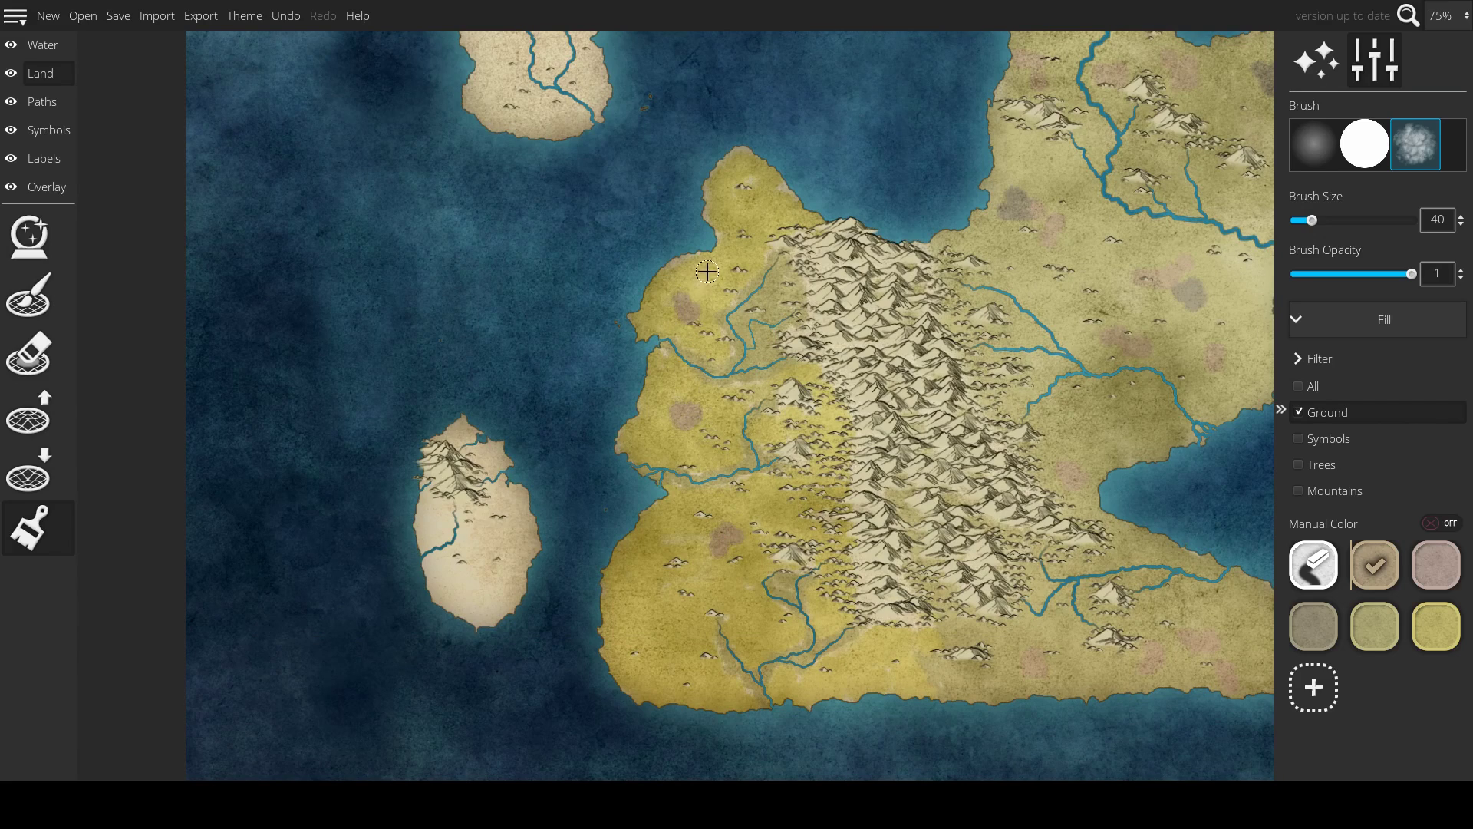
mouse_move(753, 220)
mouse_down()
mouse_move(750, 208)
mouse_move(749, 230)
mouse_up()
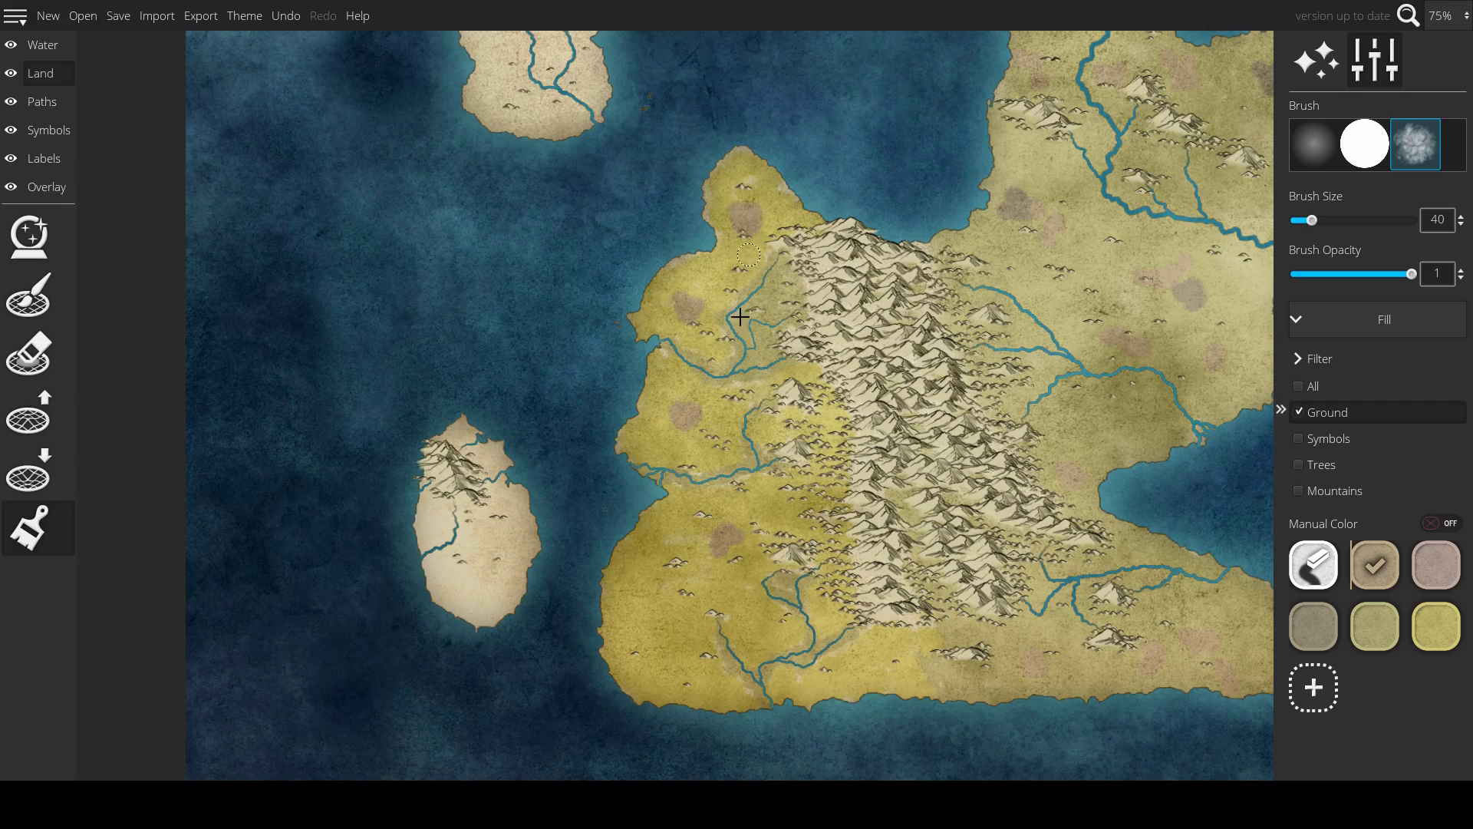
mouse_move(658, 659)
mouse_down()
mouse_move(652, 674)
mouse_move(666, 663)
mouse_up()
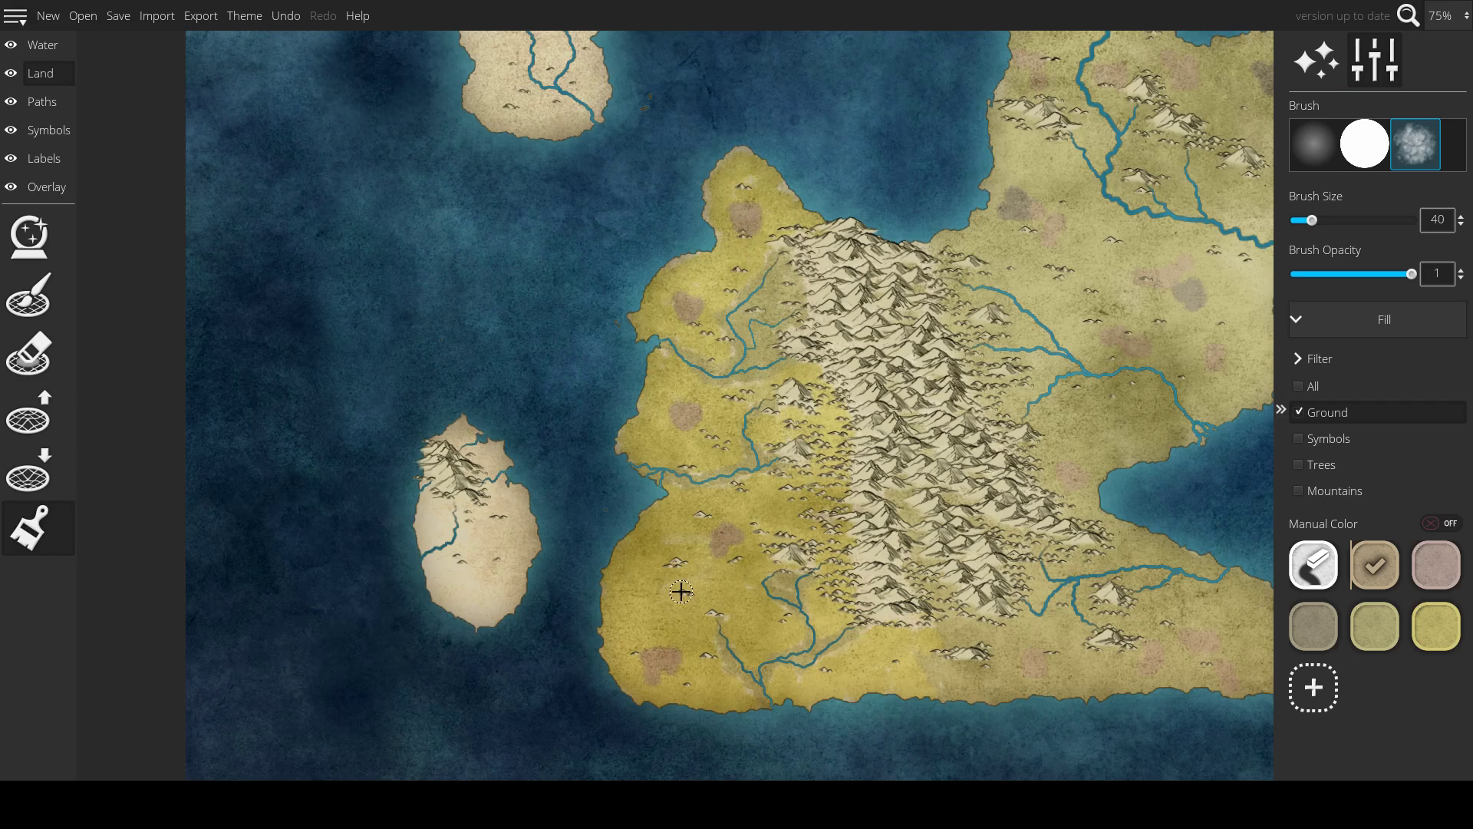
- Add brown patches to the yellow ground east of the northern region's mountains at size 40
drag(991, 376, 760, 710)
drag(936, 407, 770, 688)
drag(898, 406, 888, 394)
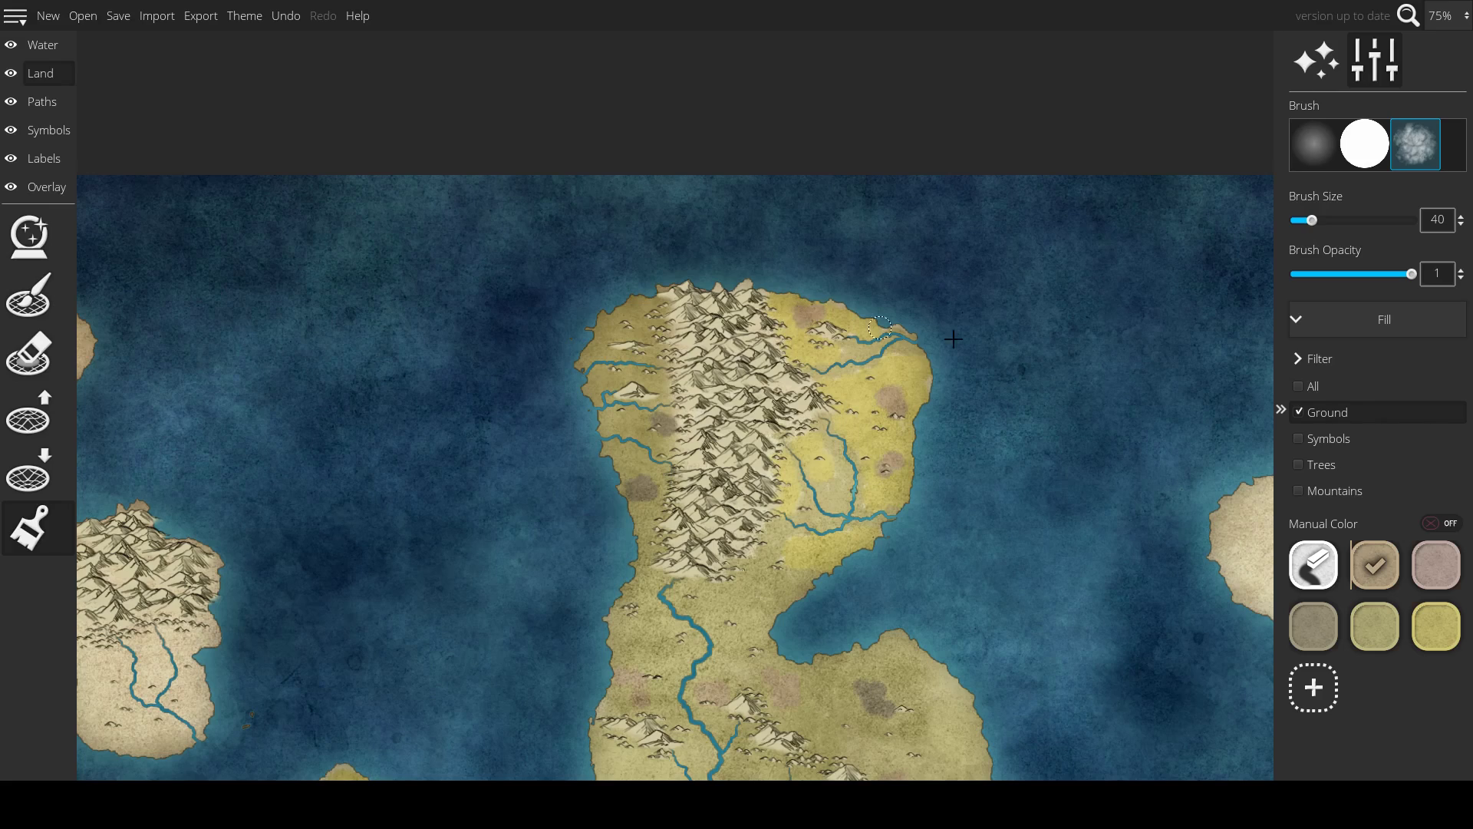
- Try softening the northern region's brown and grey patches with yellow at size 40 and olive green at size 36
click(1436, 626)
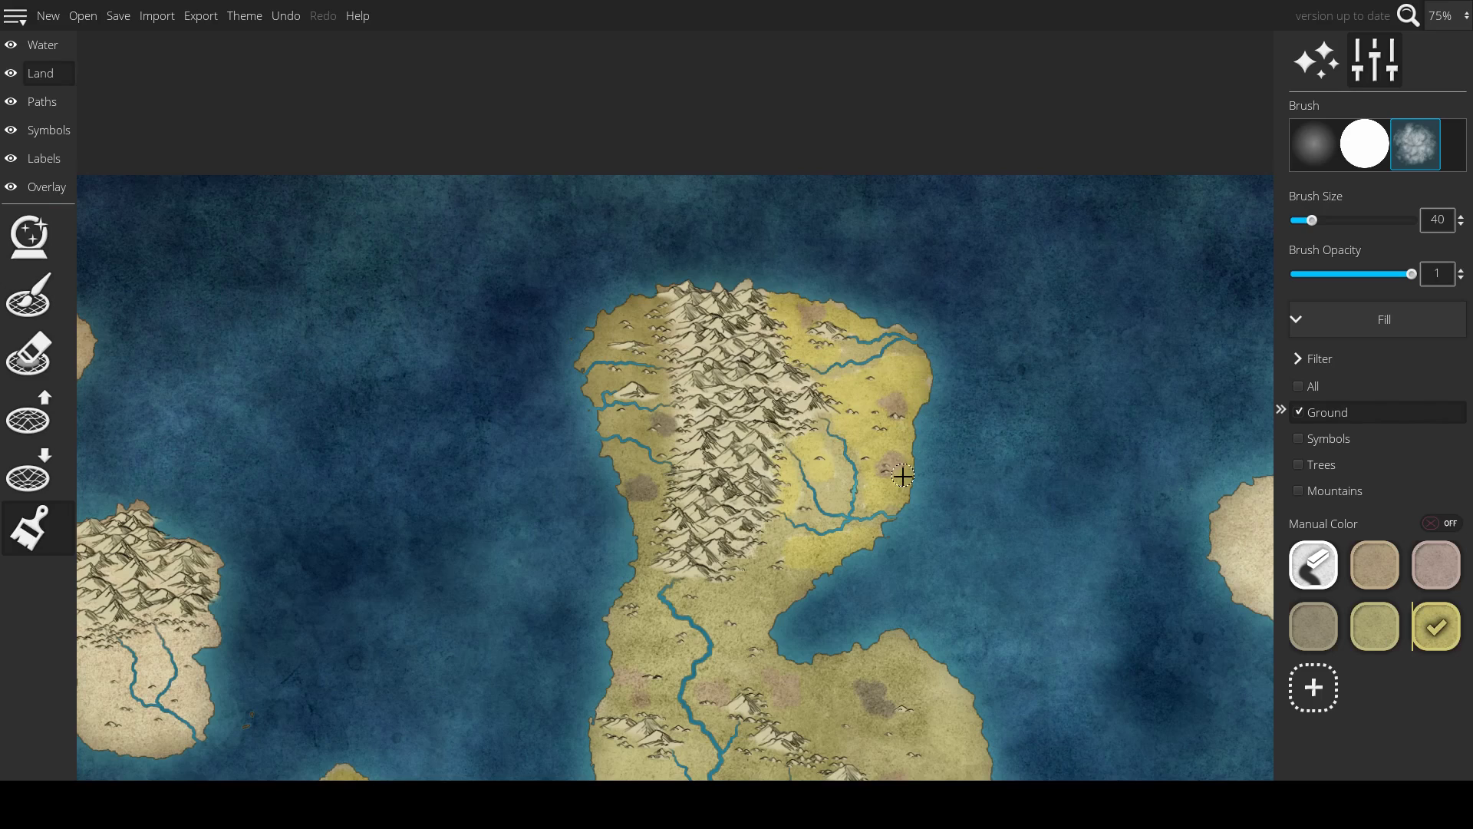
drag(1011, 606, 929, 412)
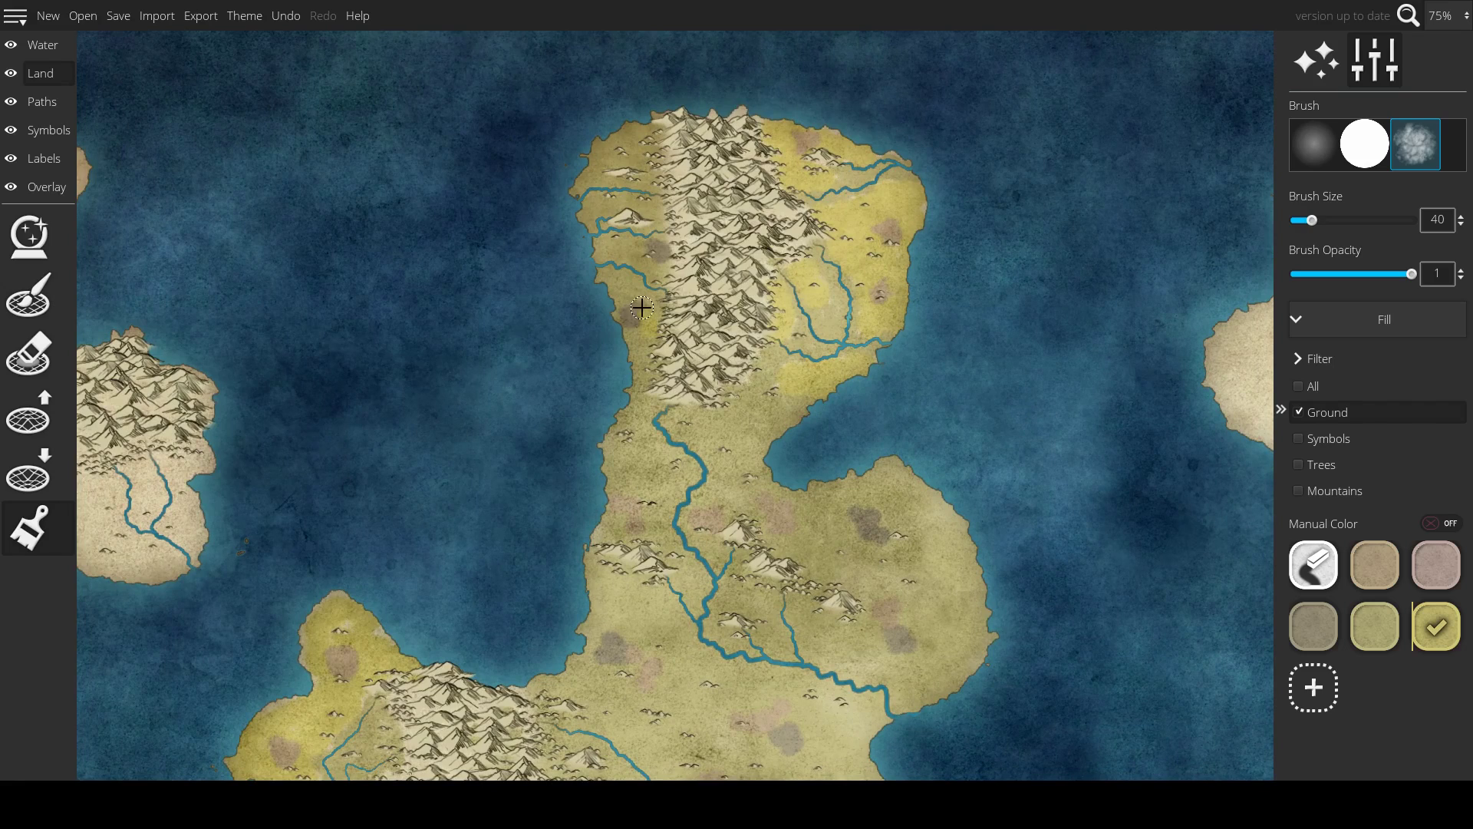
drag(1018, 396, 1072, 362)
key(ctrl+z)
key(ctrl+z)
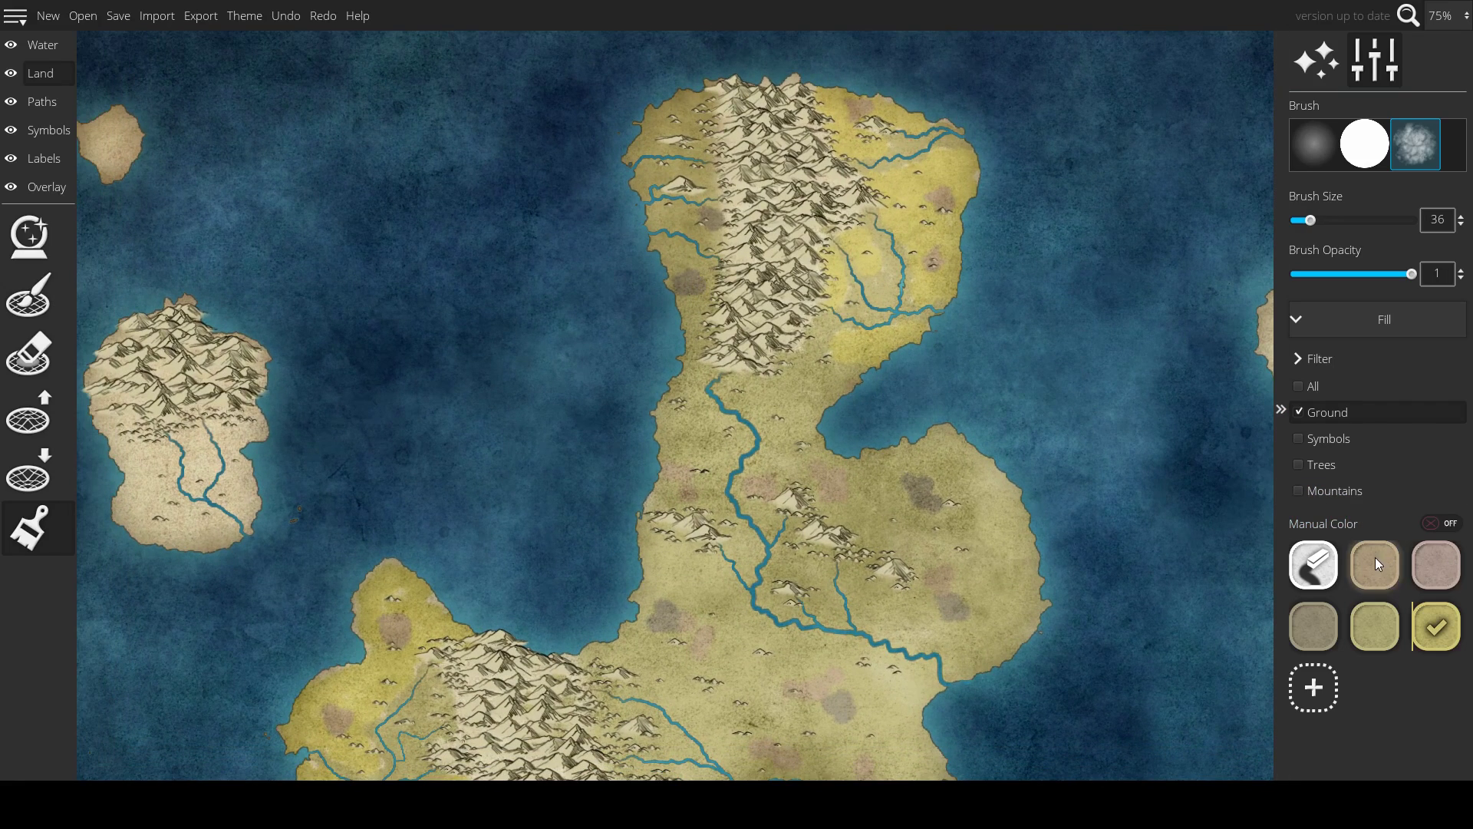
click(1375, 626)
click(702, 291)
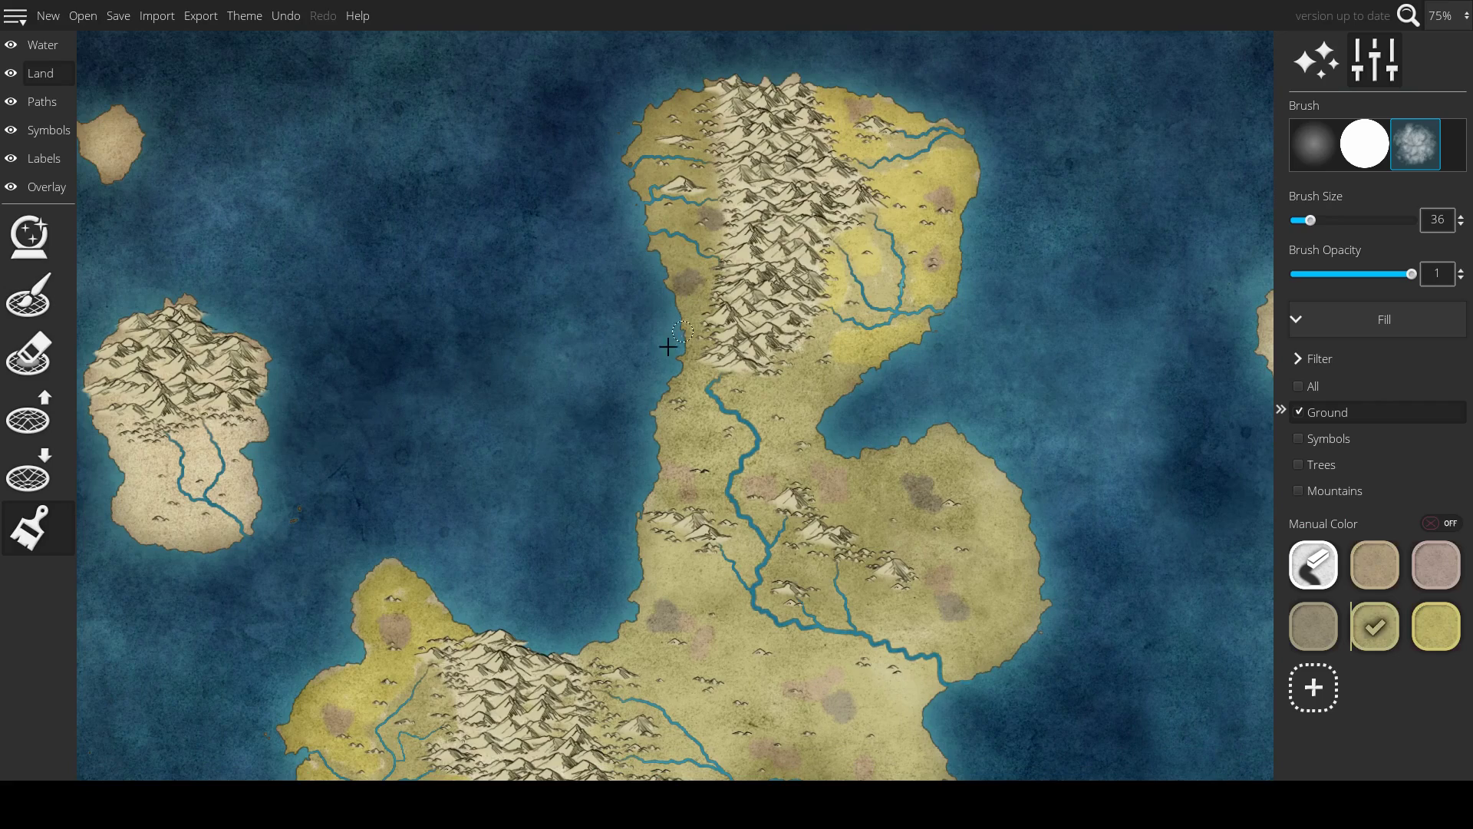
- Examine the ground coloring across the large continent and compare it with the uncolored continents and islands
scroll(668, 347, down, 6)
scroll(689, 266, up, 5)
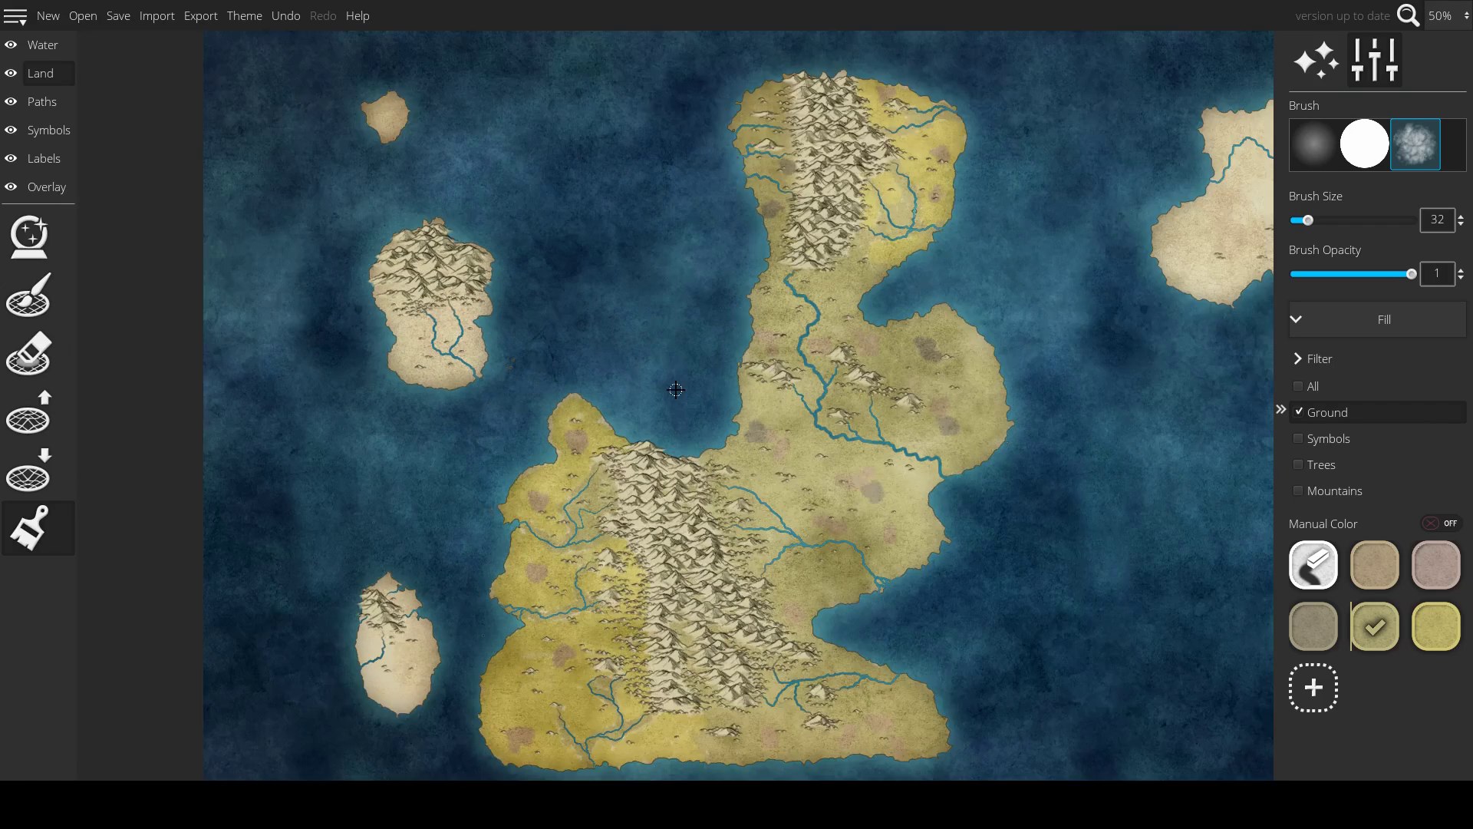
scroll(675, 389, down, 5)
scroll(675, 390, up, 3)
scroll(1003, 493, down, 1)
scroll(1003, 493, up, 1)
drag(1033, 528, 794, 586)
key([)
key([)
key([)
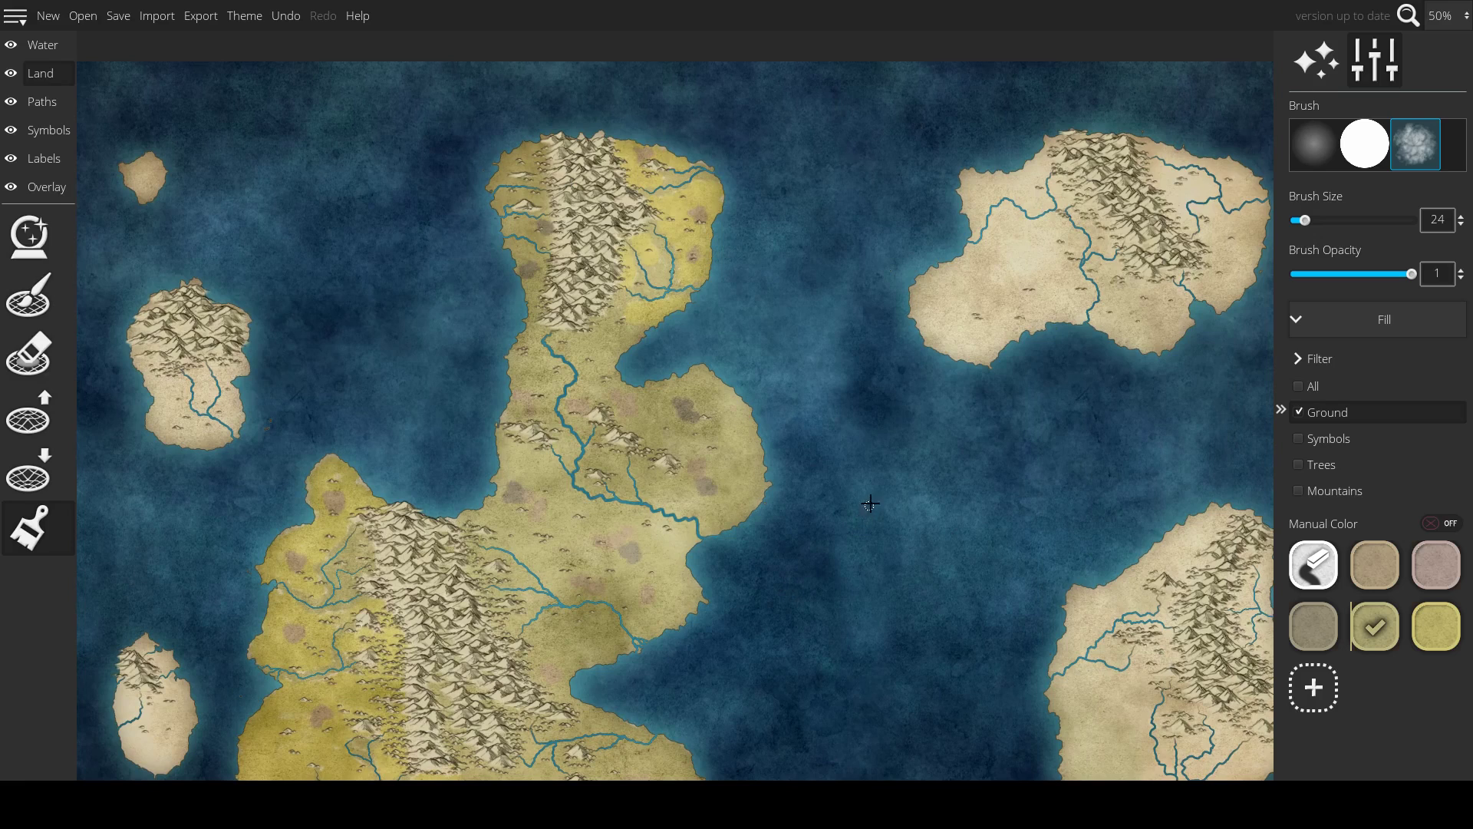
- Paint olive green over the brown and grey patches in the large continent's central and eastern lowlands with the textured brush at size 256
scroll(877, 492, up, 3)
key(])
key(])
key(])
key(])
key(])
key(])
key(])
key(])
key(])
key(])
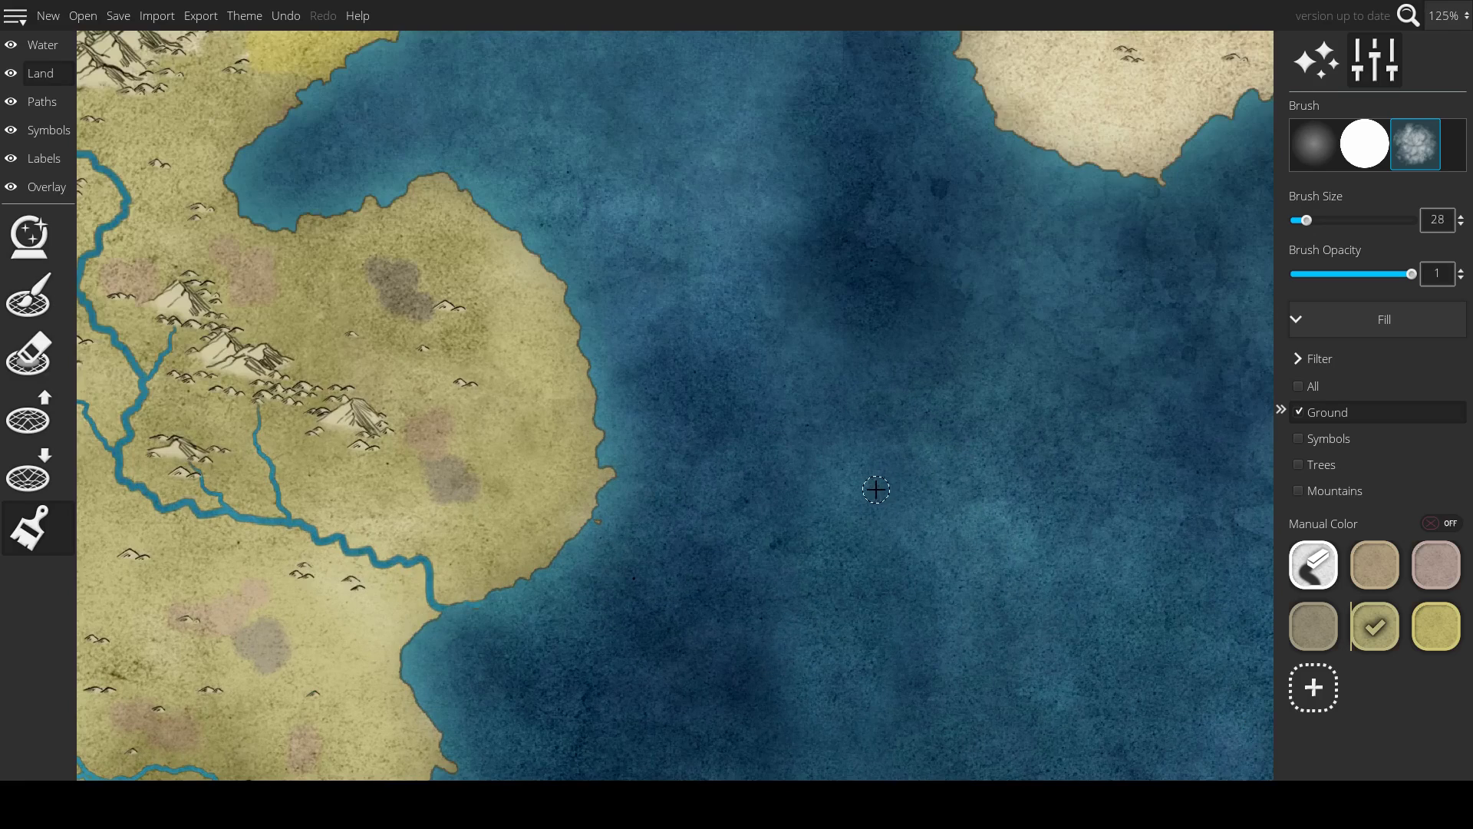
key(])
key(])
scroll(876, 489, down, 2)
scroll(876, 489, down, 2)
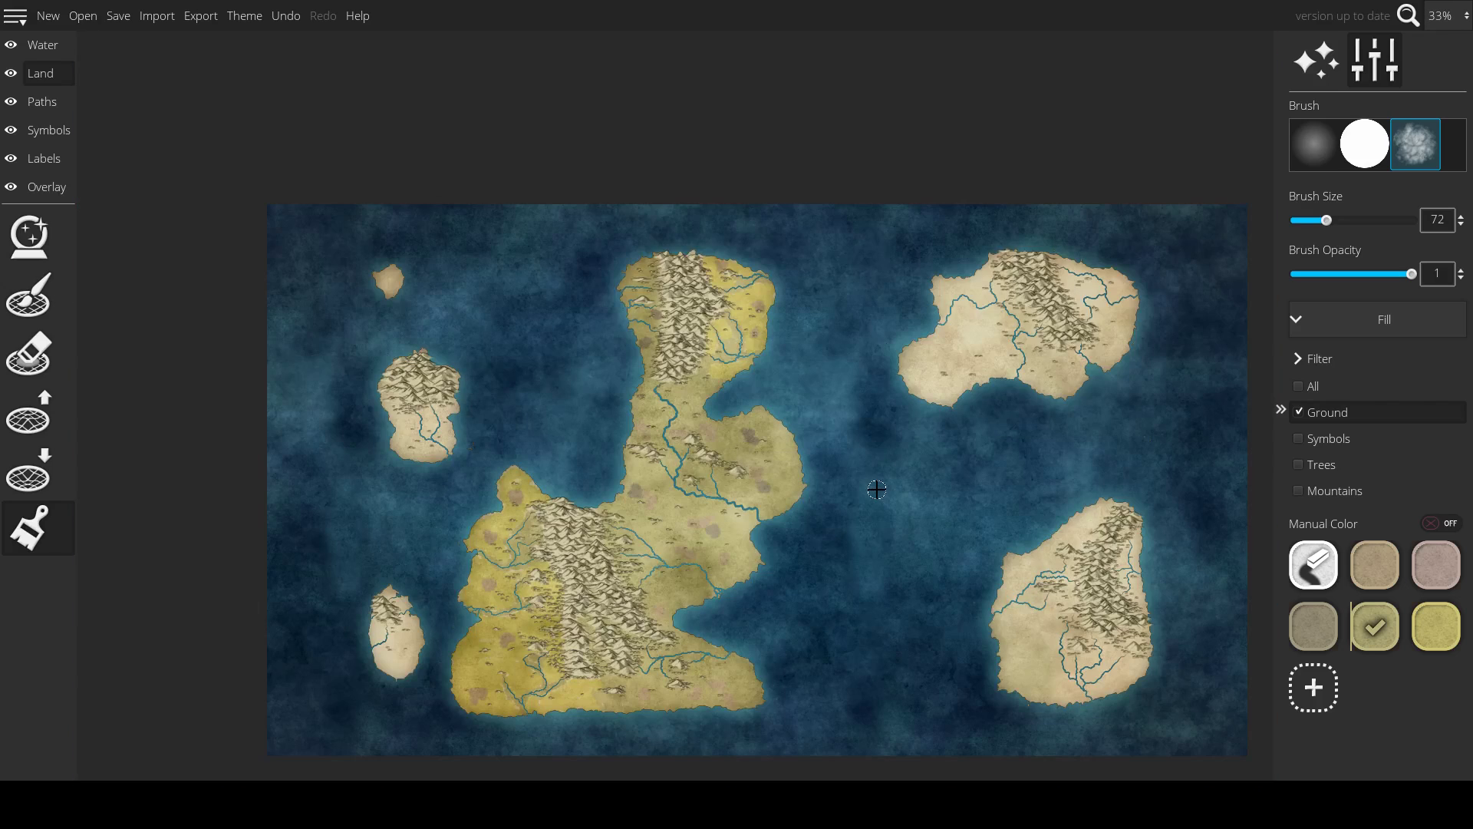
key(])
key(])
key(])
key(])
key(])
key(])
key(])
key(])
key(])
key(])
key(])
key(])
key(])
key(])
key(])
key(])
key(])
key(])
key(])
key(])
key(])
key(])
key(])
key(])
key(])
key(])
key(])
key(])
key(])
key(])
key(])
key(])
key(])
key(])
key(])
key(])
key(])
key(])
key(])
key(])
key(])
key(])
key(])
key(])
key(])
key(])
scroll(1039, 530, up, 3)
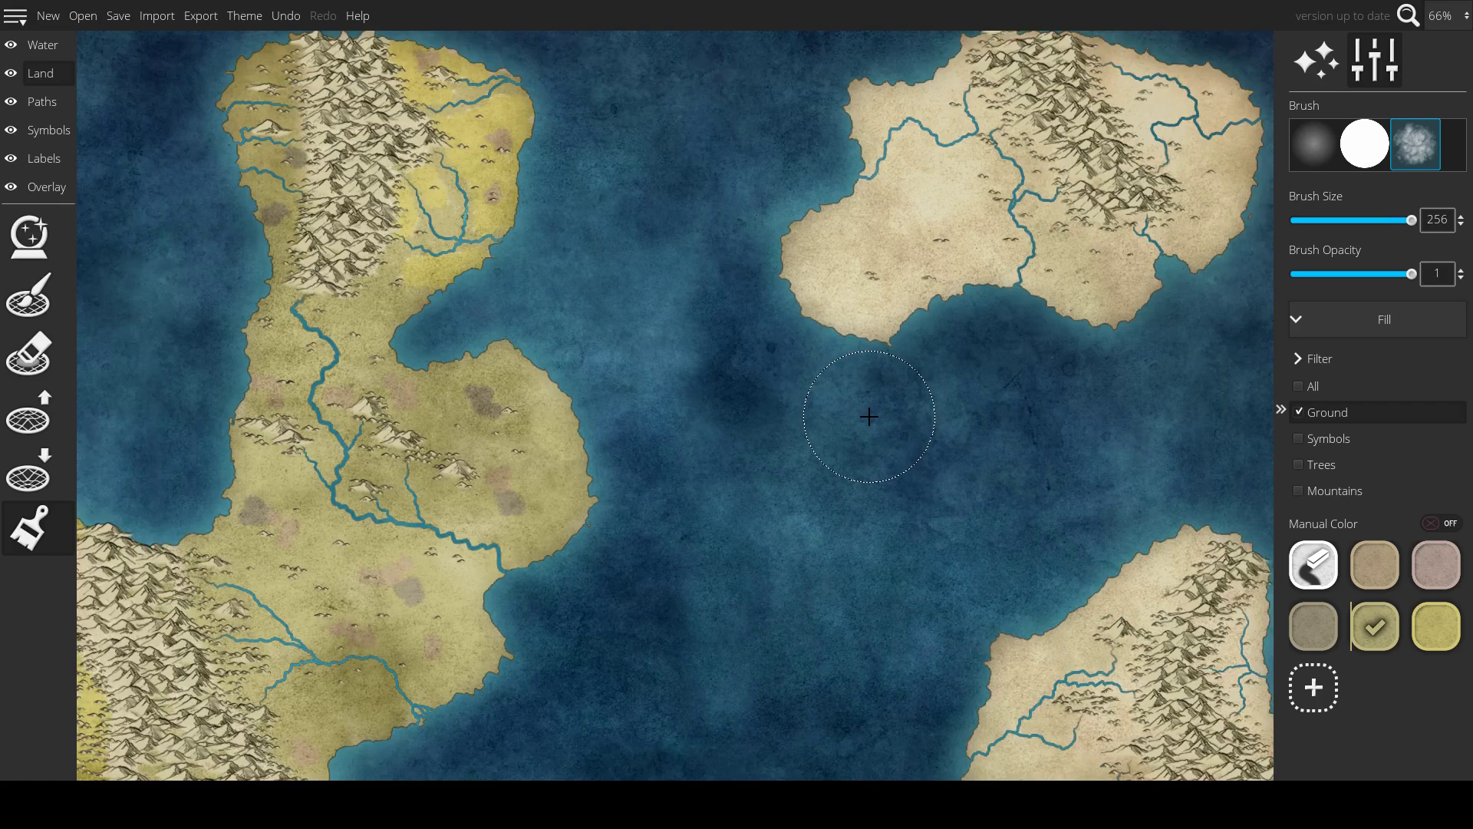
scroll(869, 417, down, 3)
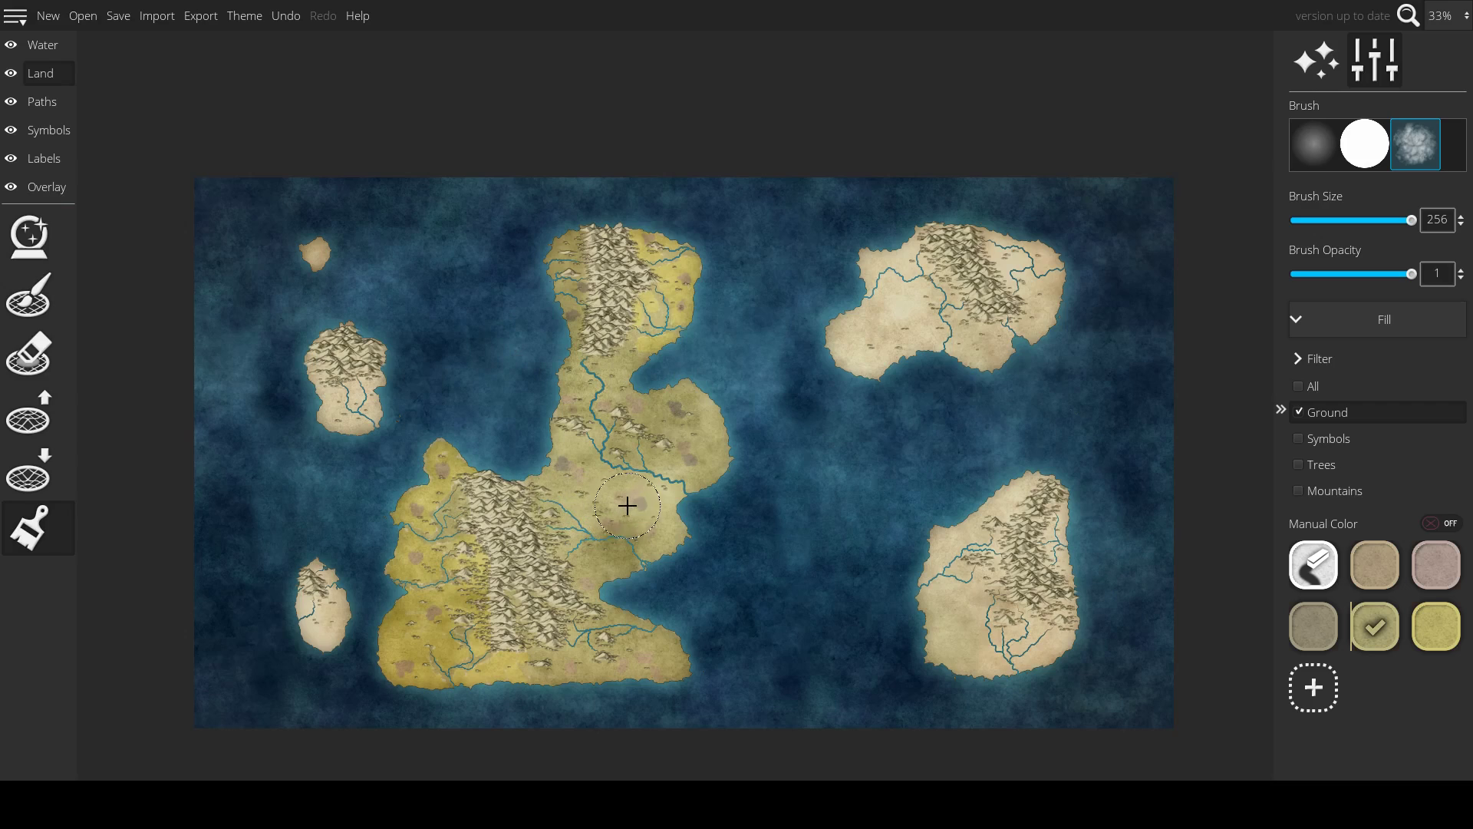
mouse_move(693, 465)
mouse_down()
mouse_move(707, 432)
mouse_move(694, 449)
mouse_move(669, 397)
mouse_move(676, 439)
mouse_move(726, 480)
mouse_move(595, 504)
mouse_move(578, 474)
mouse_move(653, 507)
mouse_move(662, 562)
mouse_up()
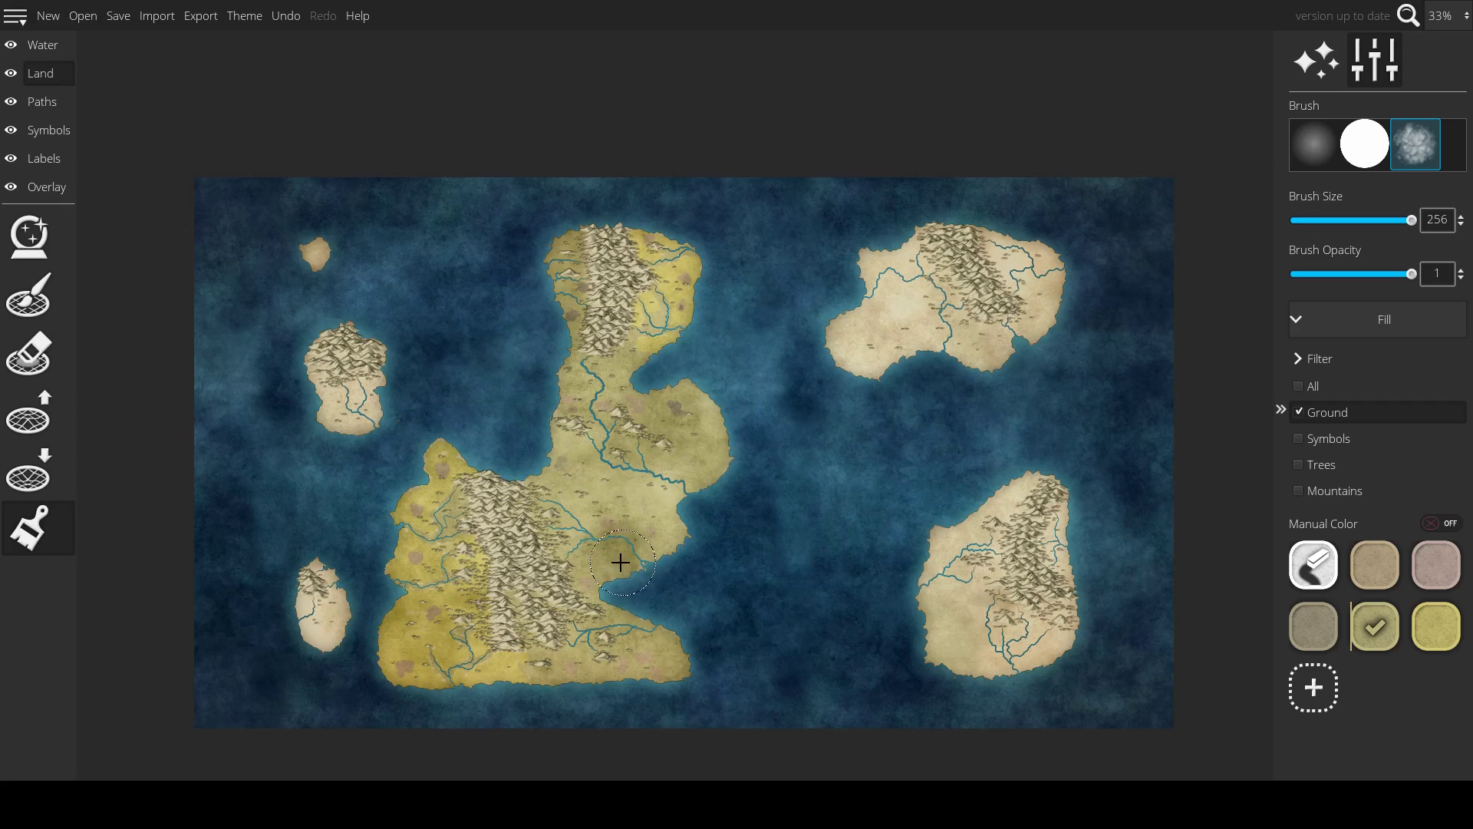